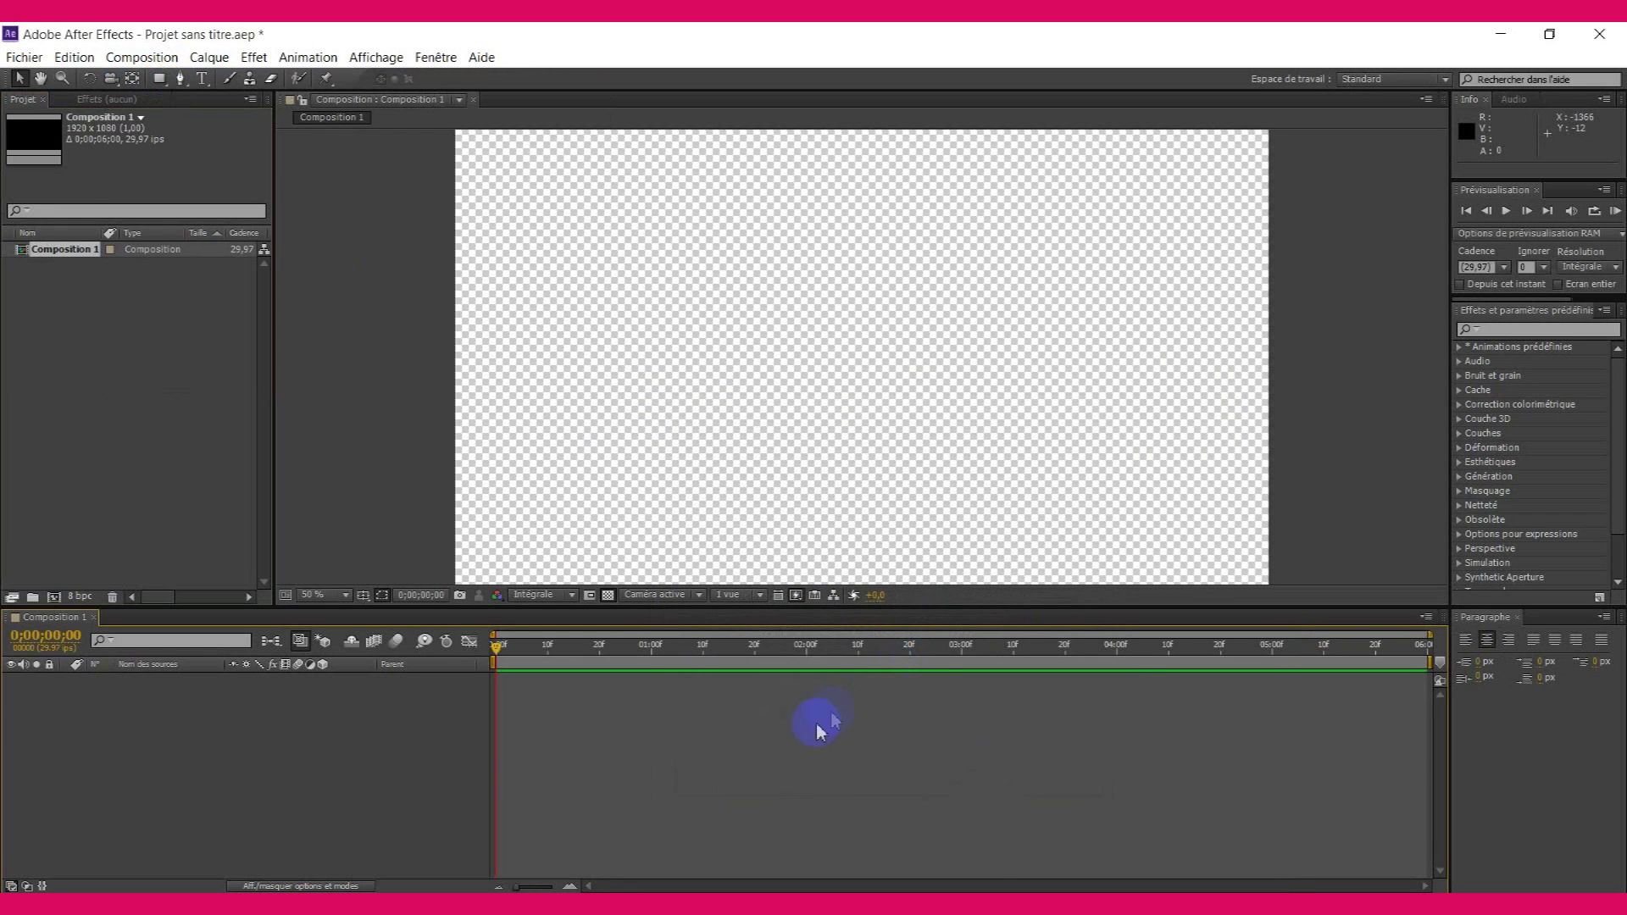
- Create a dark red solid layer at 1920 x 1080 px, keeping the default solid settings
{"action": "right_click", "coordinate": [579, 715]}
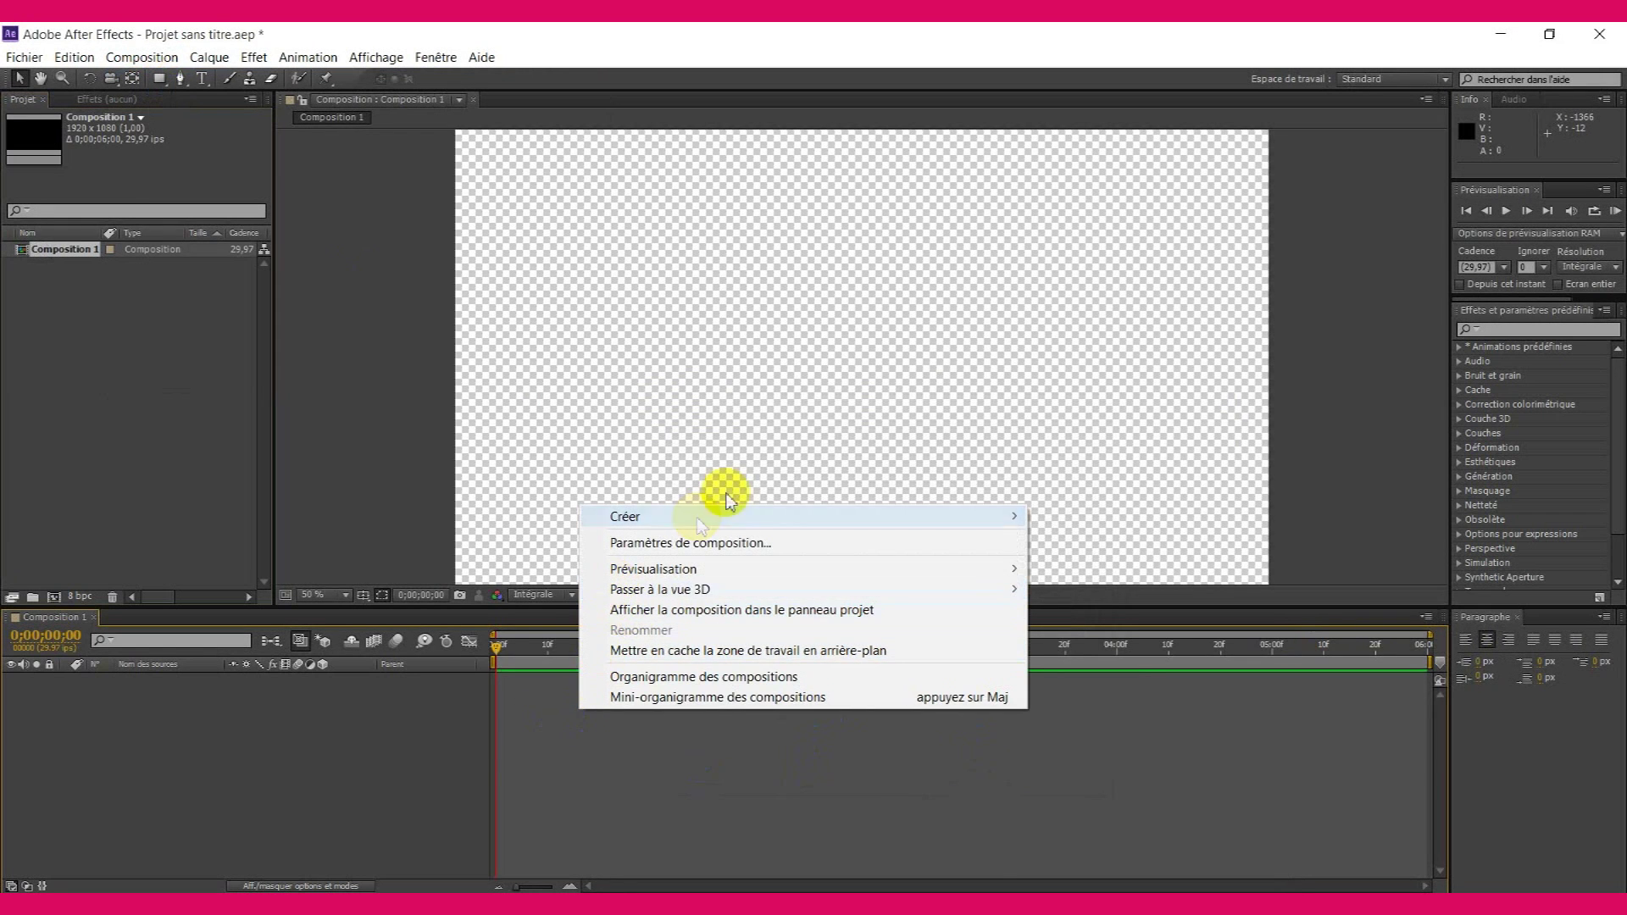
{"action": "mouse_move", "coordinate": [962, 527]}
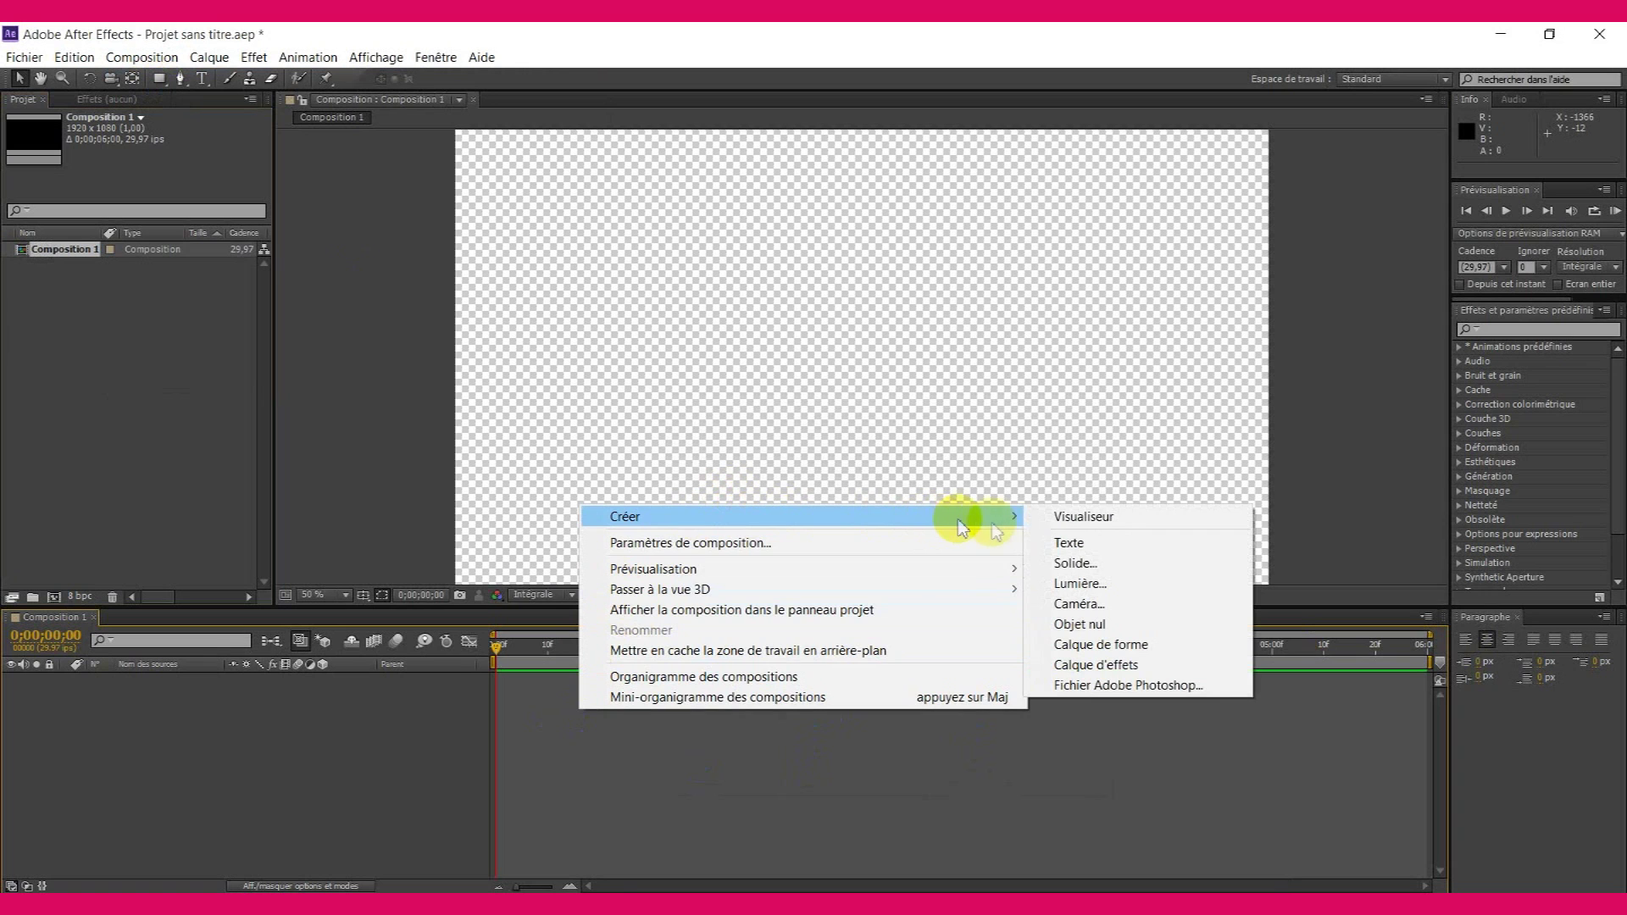
{"action": "left_click", "coordinate": [1059, 563]}
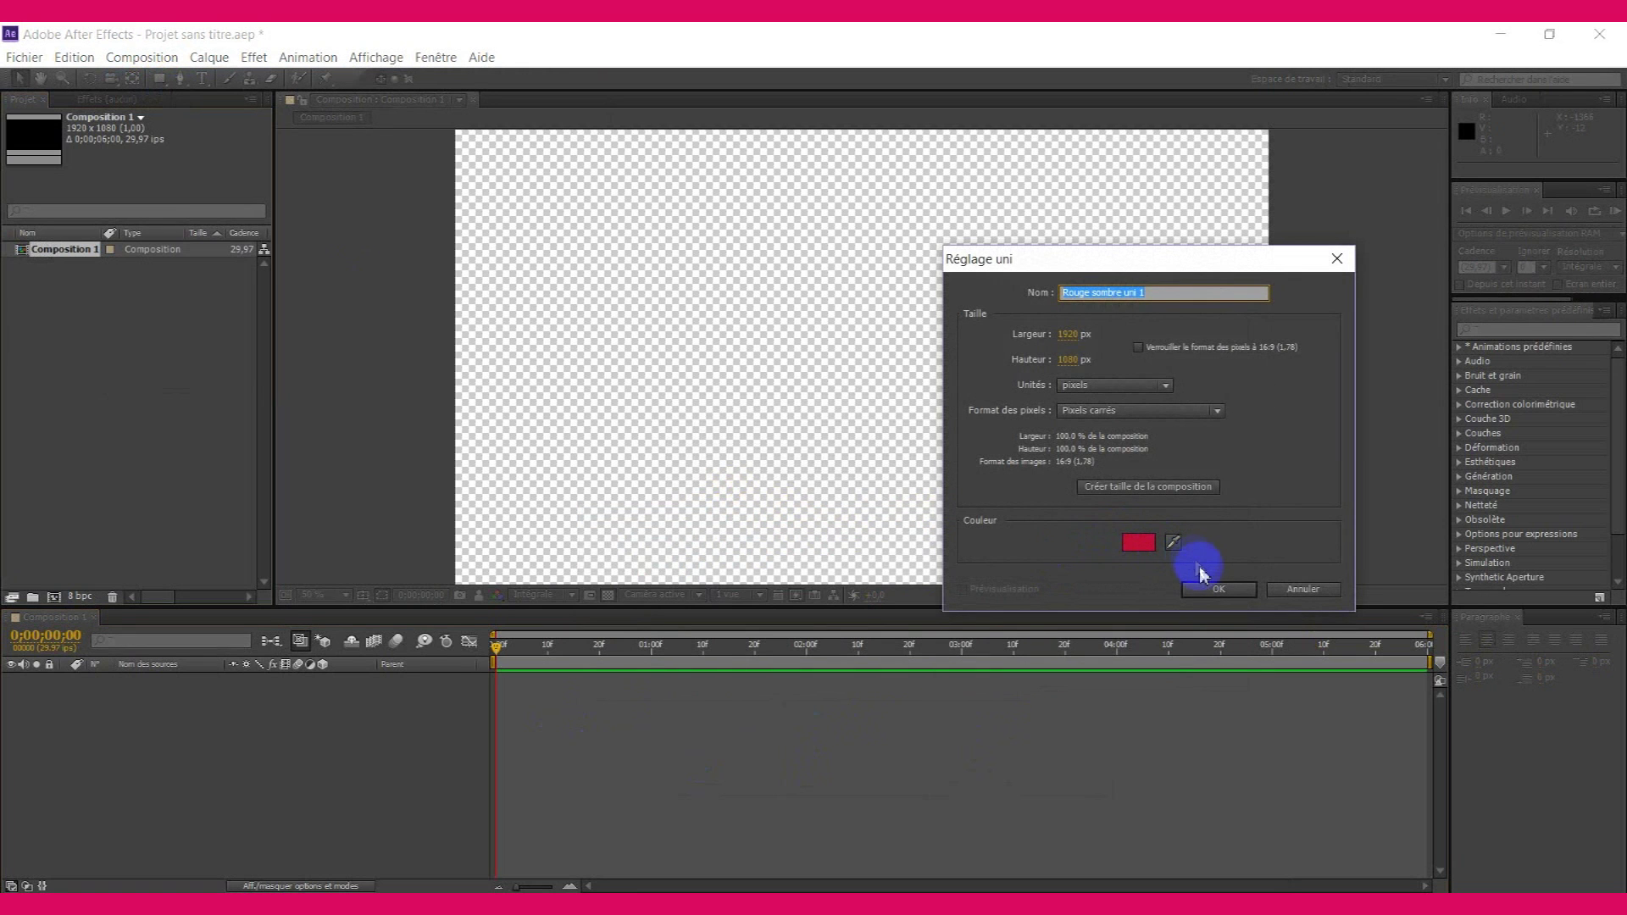
{"action": "left_click", "coordinate": [1207, 591]}
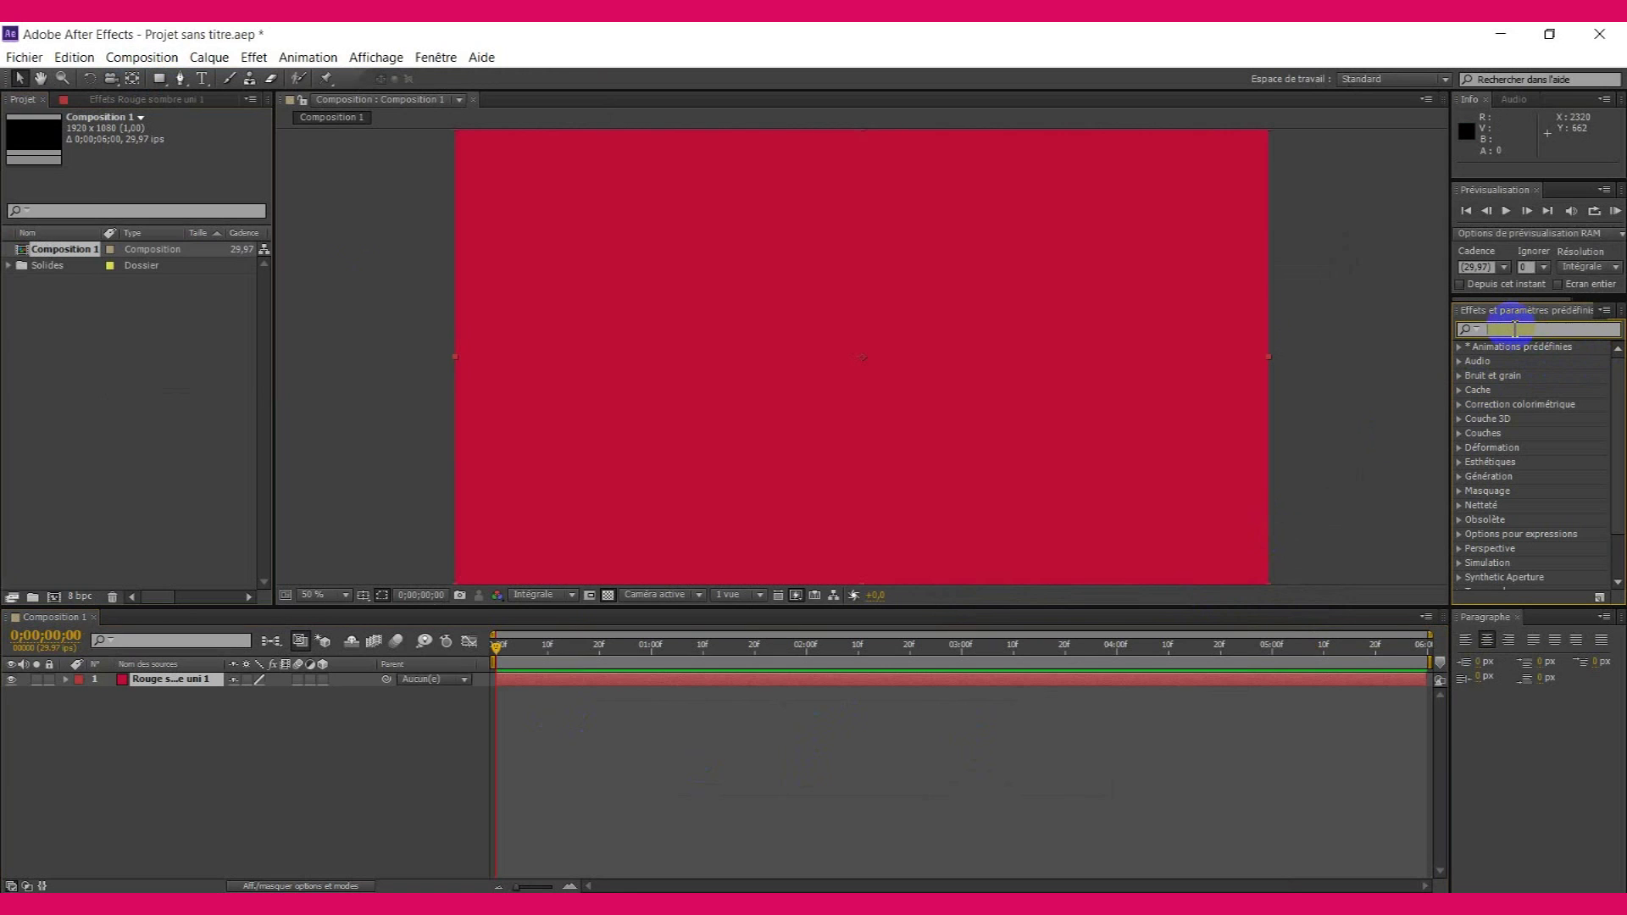
- Find the Dégradé effect and apply it to the red solid in the composition
{"action": "left_click", "coordinate": [1513, 330]}
{"action": "type", "text": "dégr"}
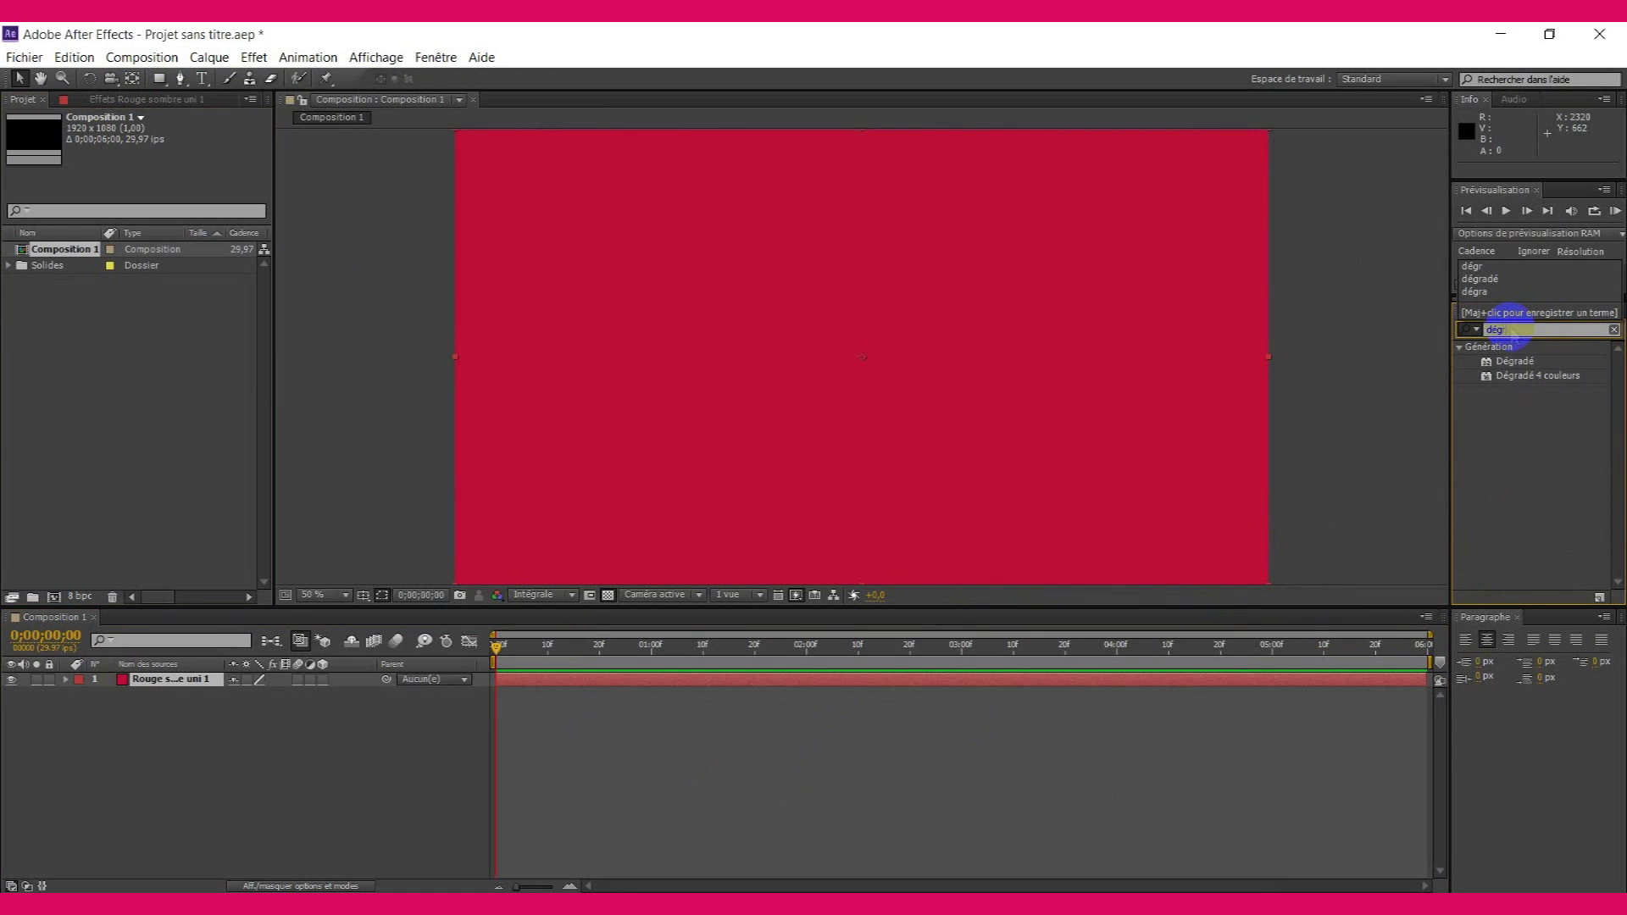
{"action": "left_click_drag", "start_coordinate": [1506, 369], "coordinate": [822, 369]}
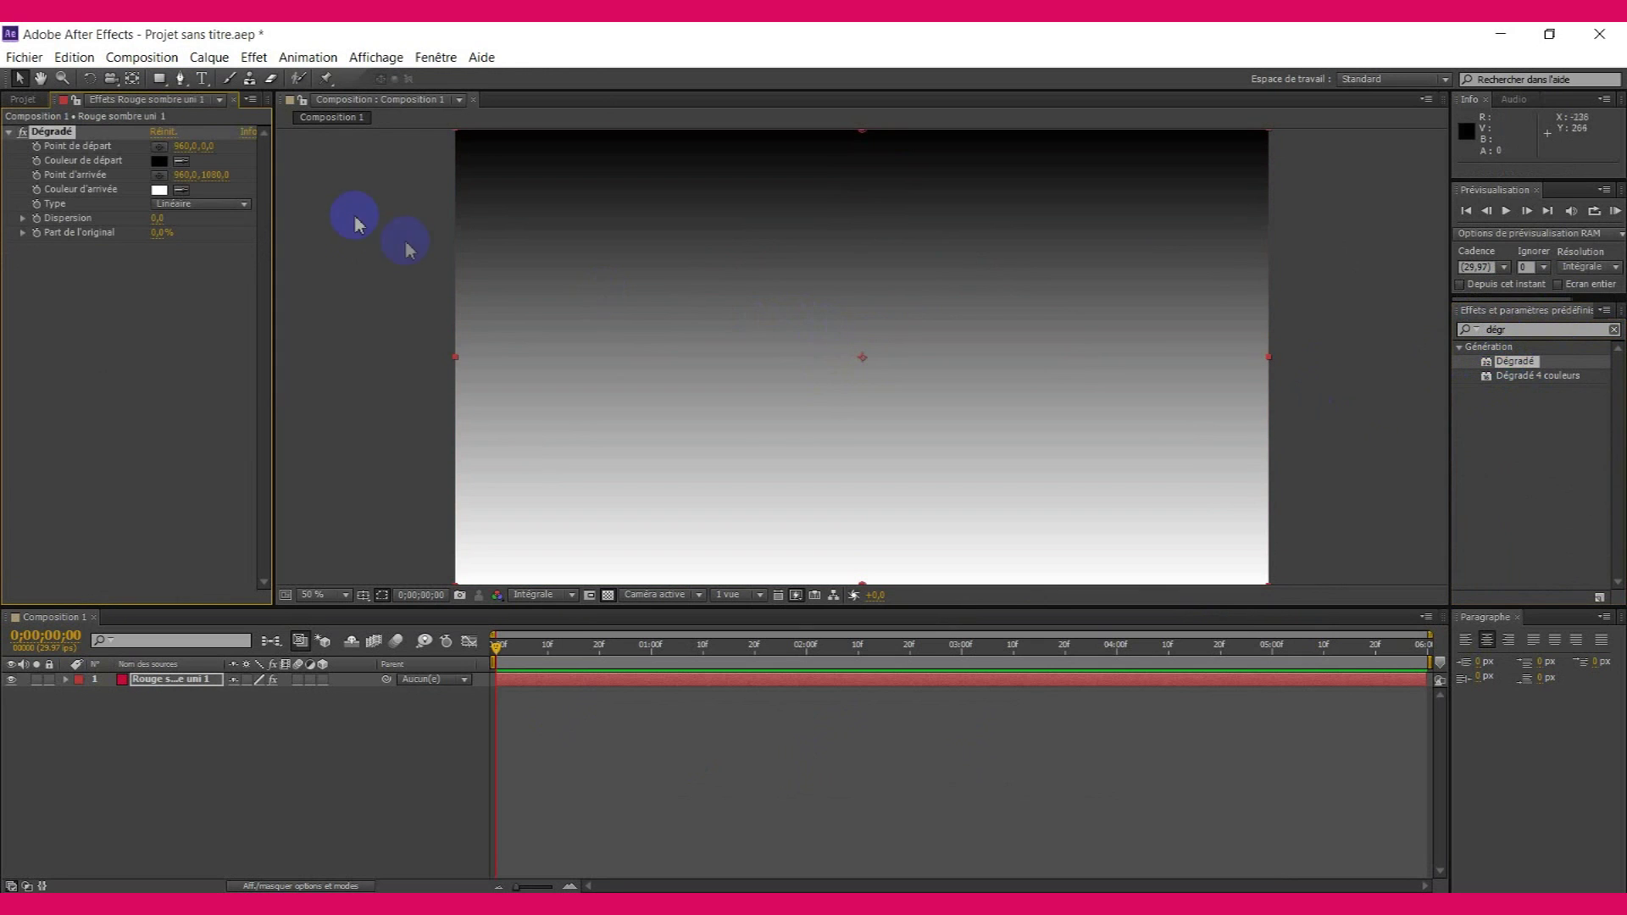
- Make the gradient Radial, with its start point at 960, 533 and its end point at 960, 1710
{"action": "left_click_drag", "start_coordinate": [214, 153], "coordinate": [224, 596]}
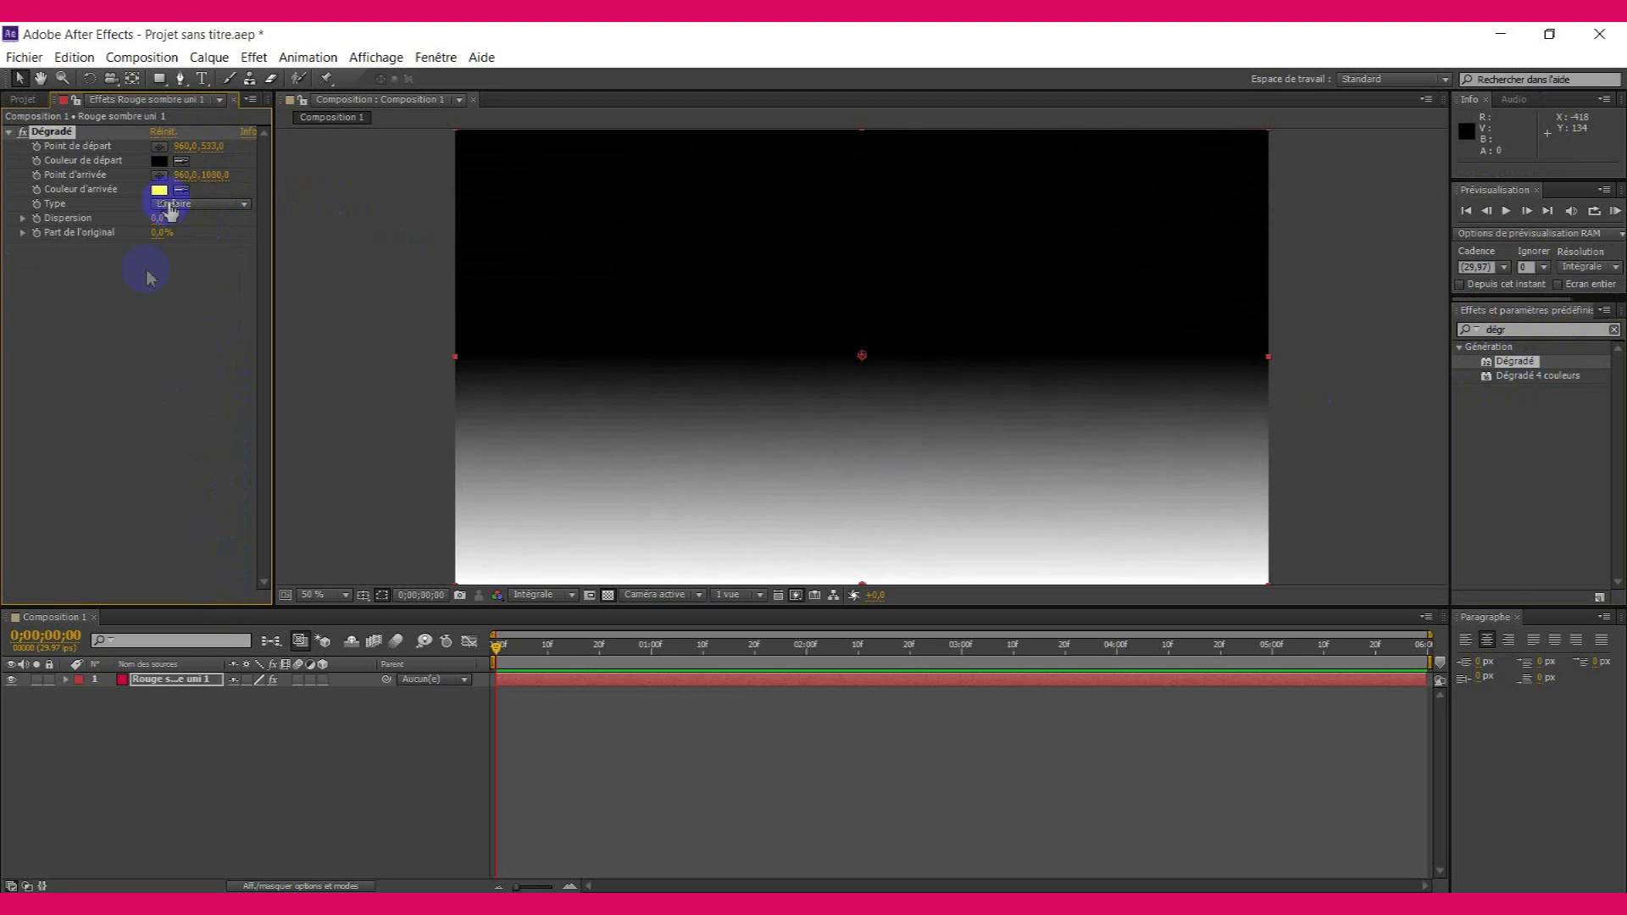
{"action": "left_click", "coordinate": [222, 204]}
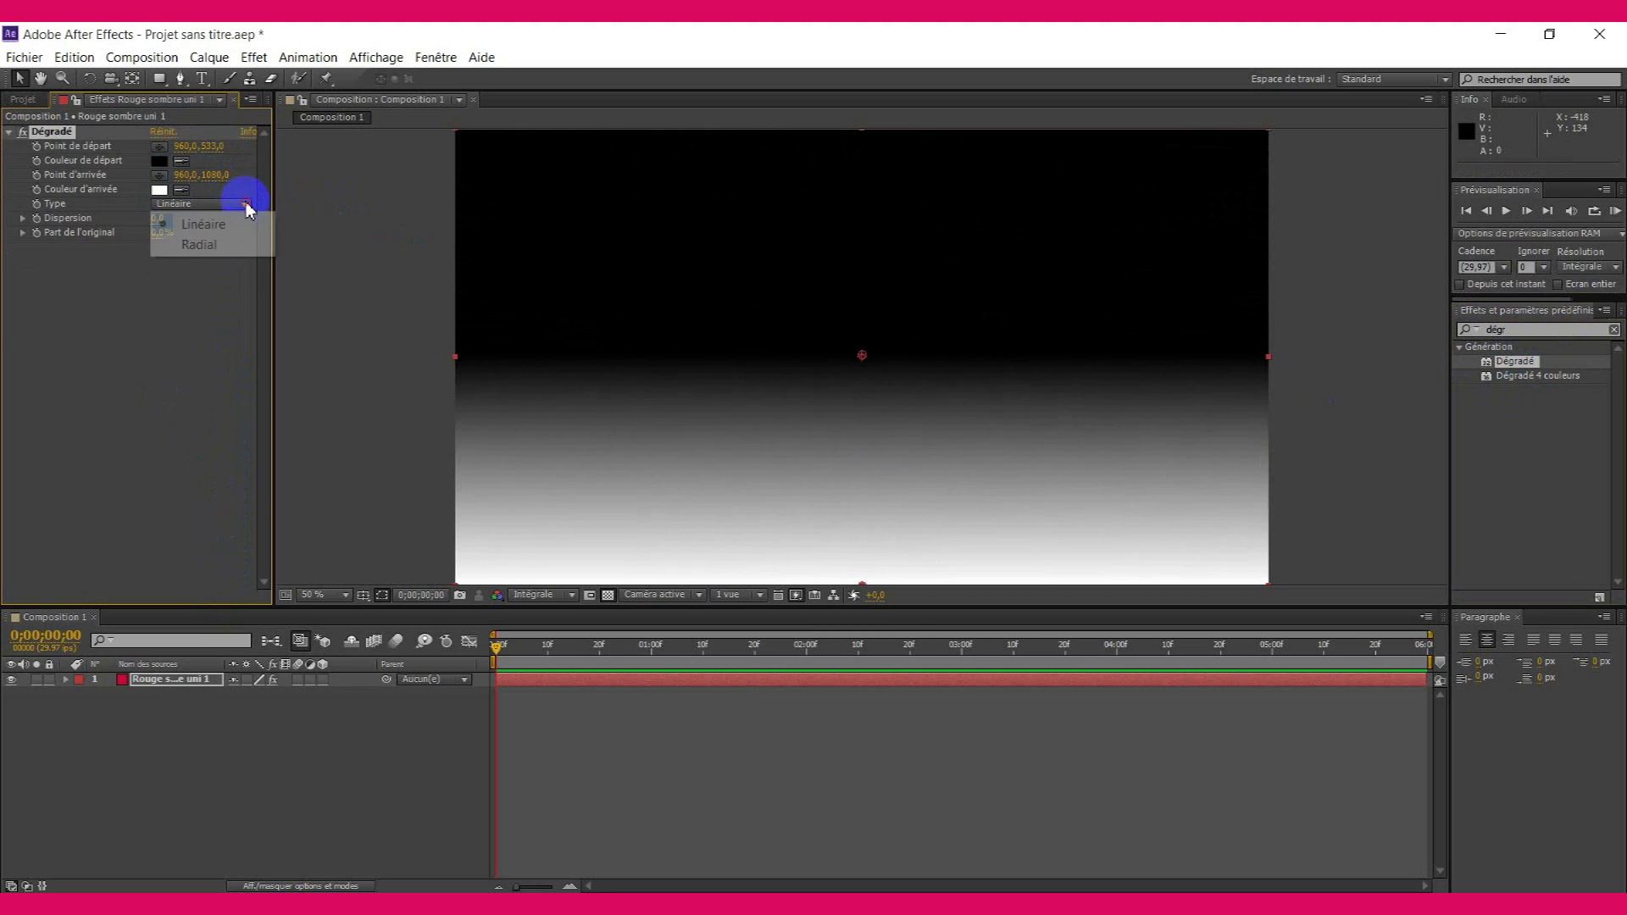
{"action": "left_click", "coordinate": [200, 245]}
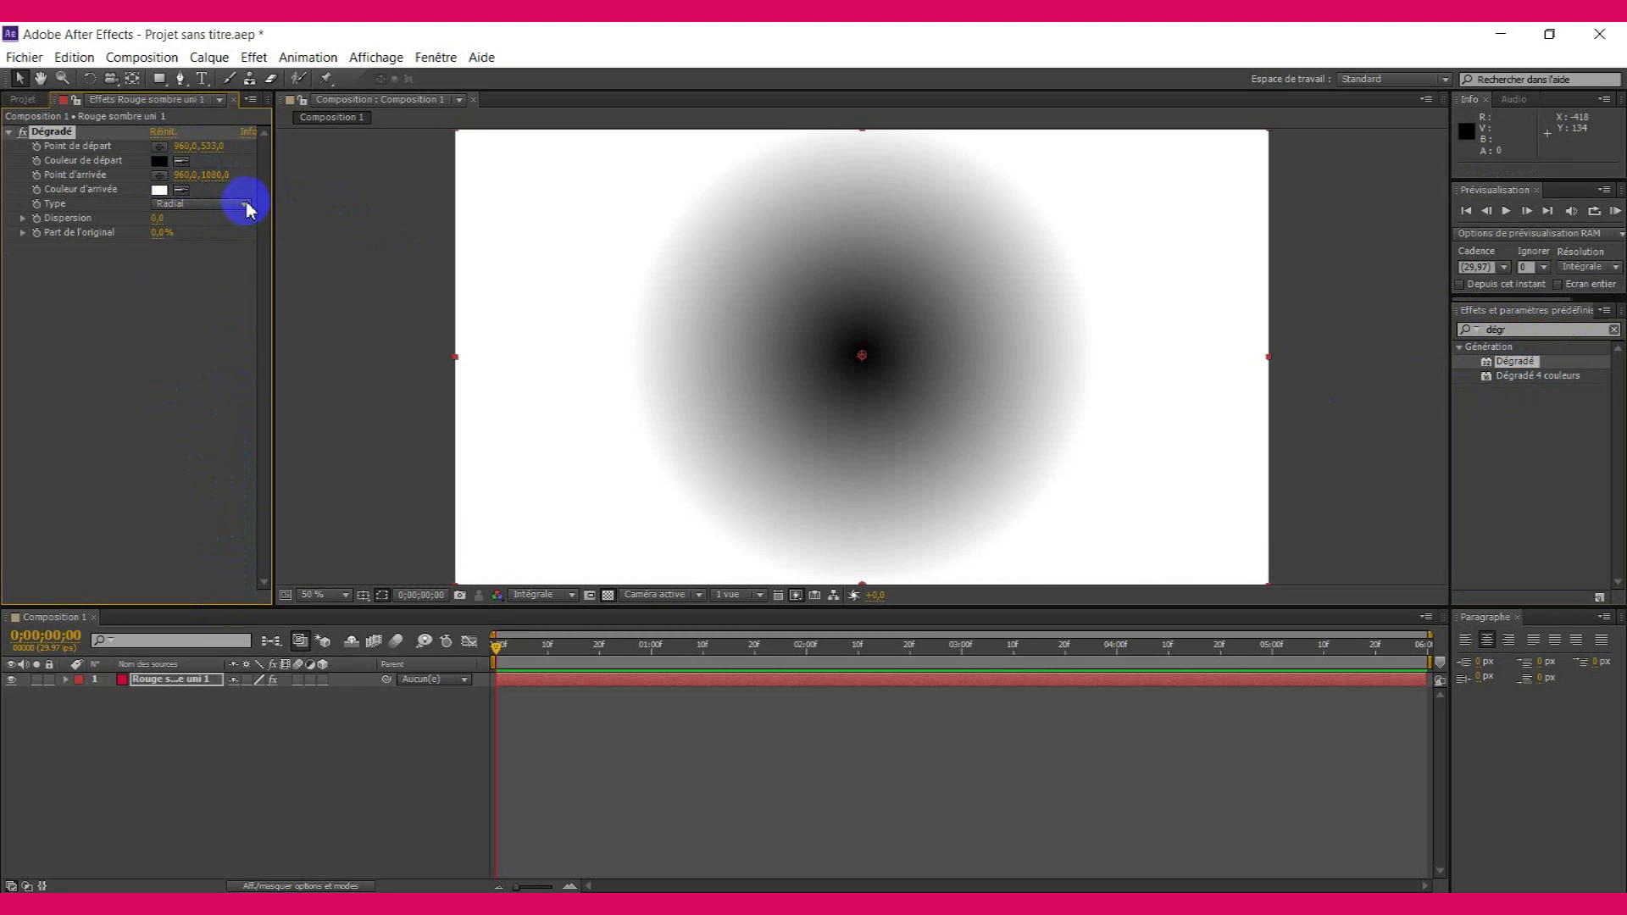
{"action": "left_click_drag", "start_coordinate": [215, 175], "coordinate": [730, 189]}
- Sample the solid layer's red for both the end colour and the start colour of the gradient
{"action": "left_click", "coordinate": [182, 161]}
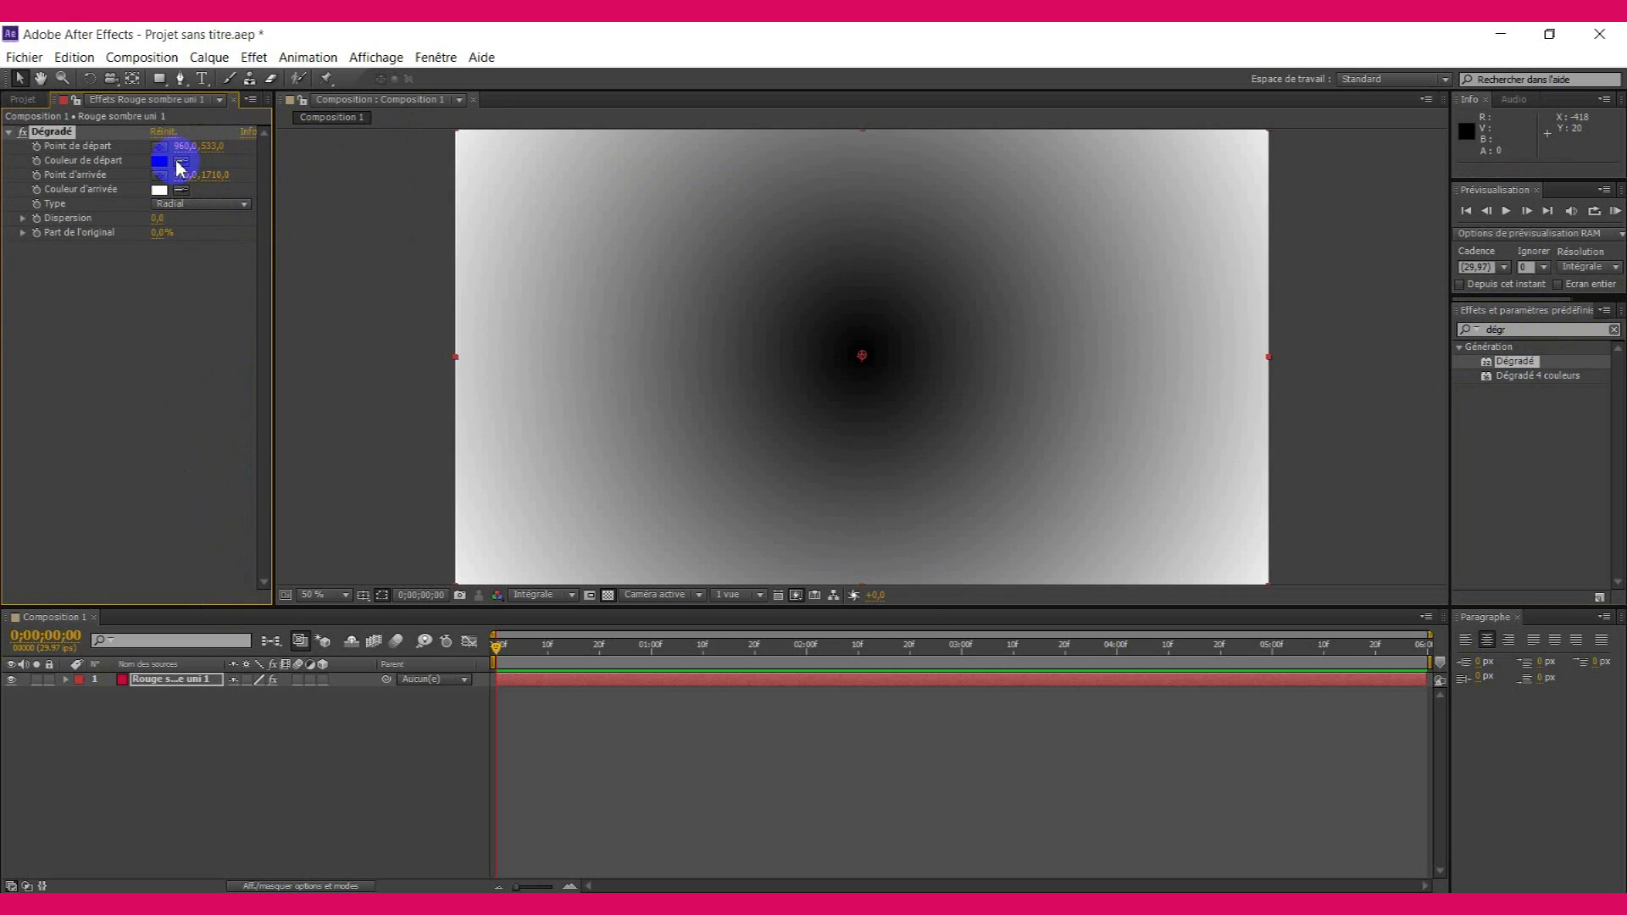
{"action": "left_click_drag", "start_coordinate": [181, 168], "coordinate": [124, 688]}
{"action": "left_click", "coordinate": [180, 163]}
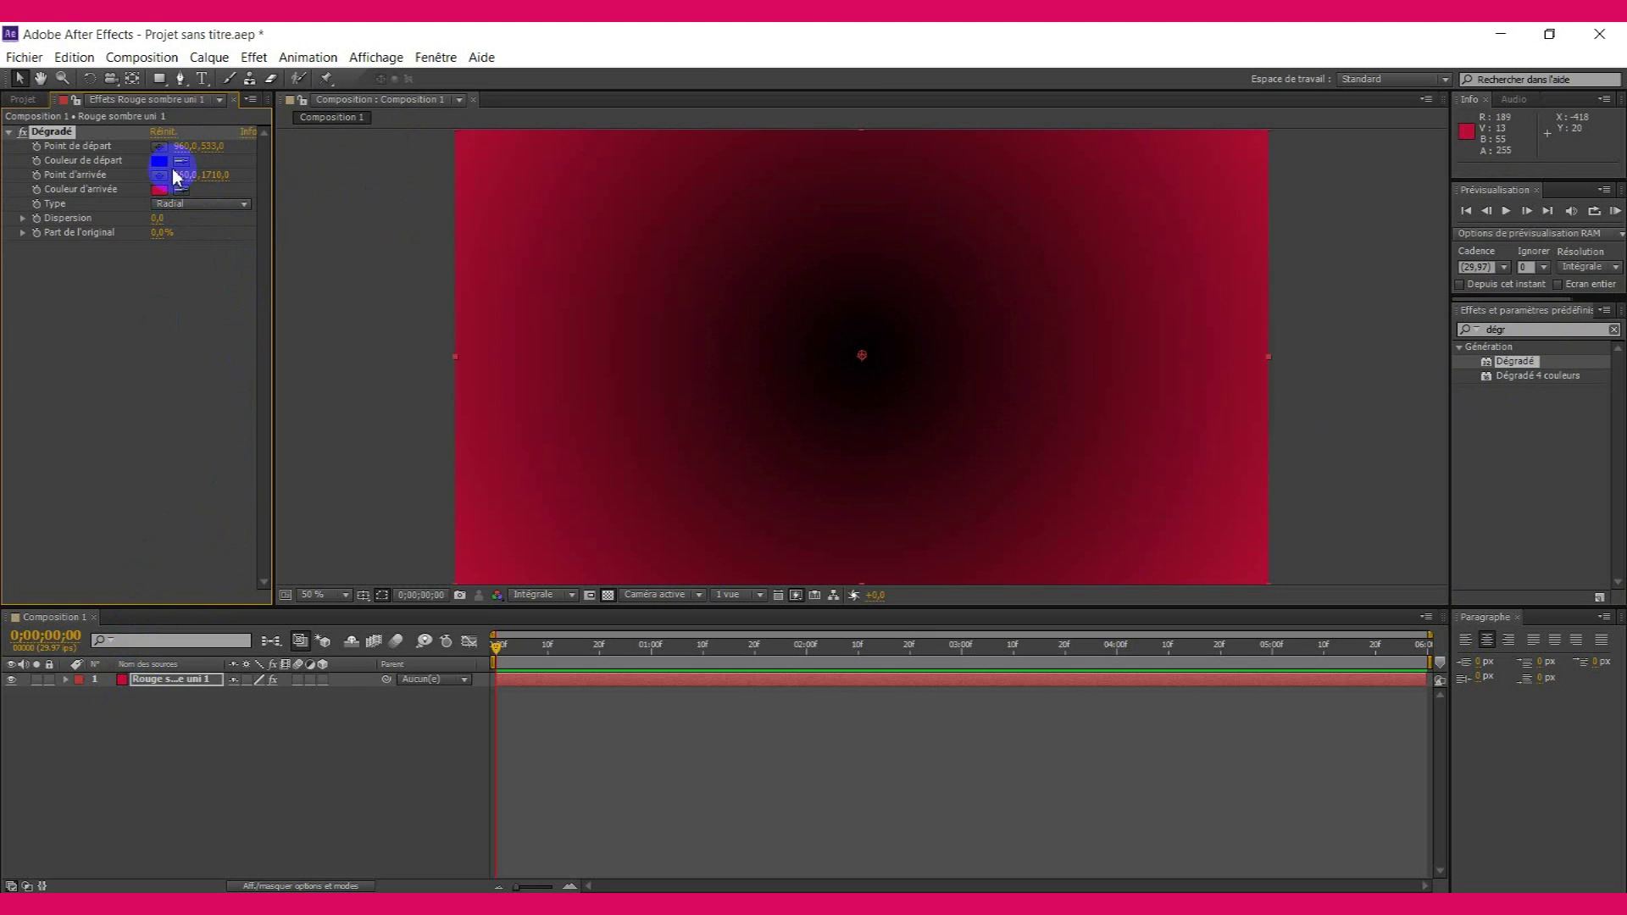
{"action": "mouse_move", "coordinate": [183, 167]}
{"action": "left_mouse_down"}
{"action": "mouse_move", "coordinate": [168, 184]}
{"action": "mouse_move", "coordinate": [162, 169]}
{"action": "left_mouse_up"}
- Set the gradient's start colour to the lighter pink D64F6F
{"action": "left_click", "coordinate": [160, 163]}
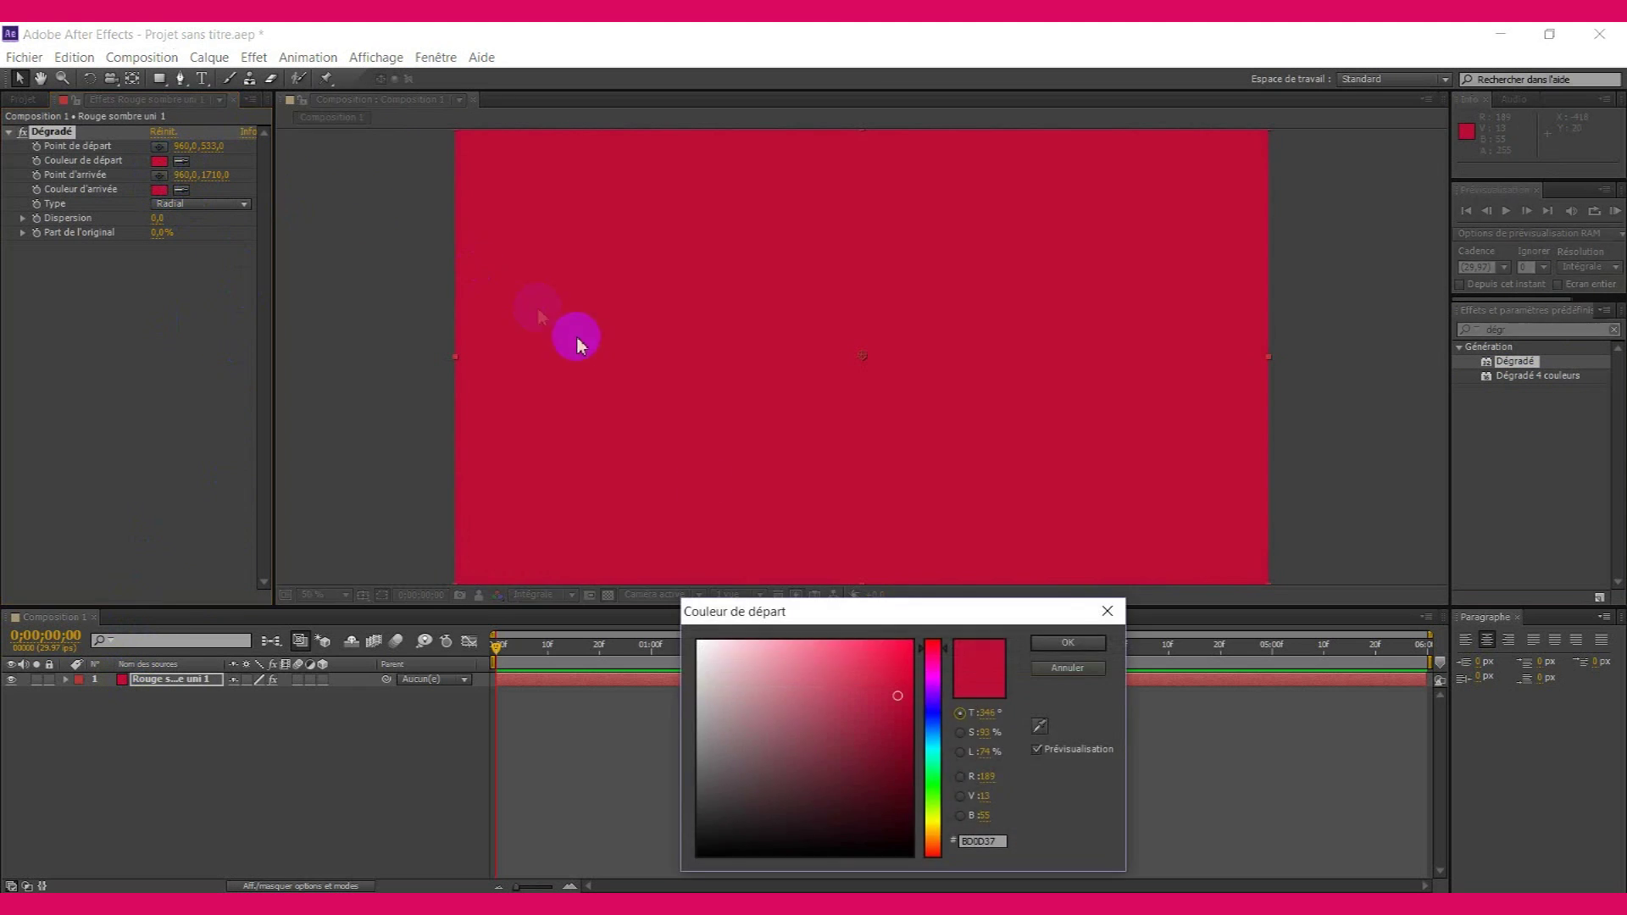
{"action": "left_click", "coordinate": [835, 675]}
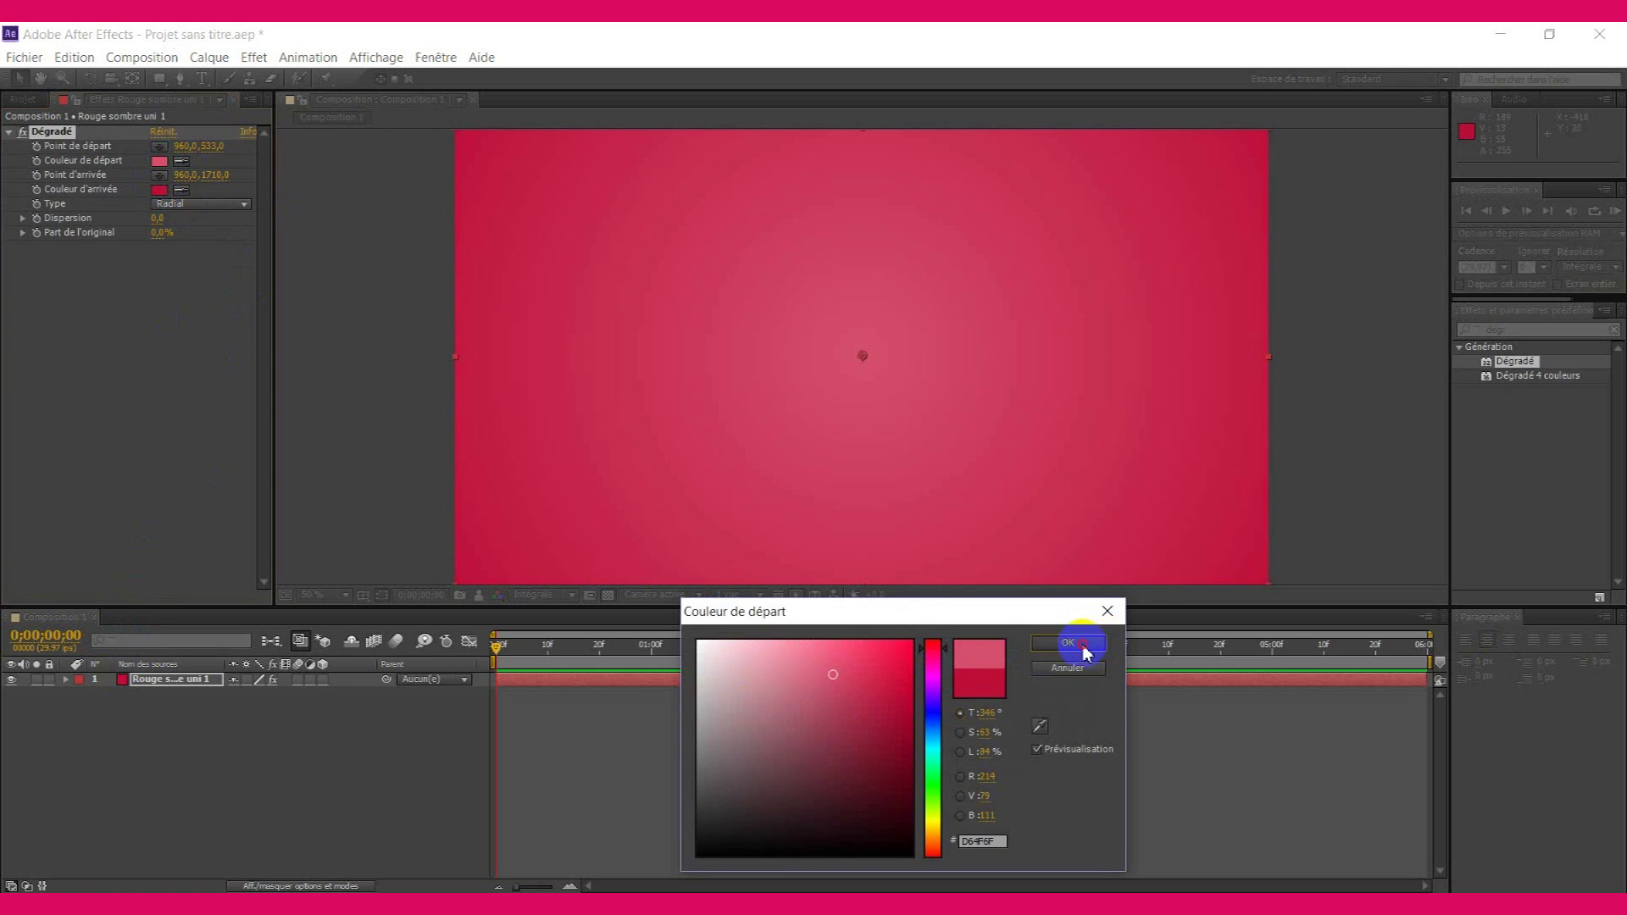
{"action": "left_click", "coordinate": [1070, 643]}
- Create a text layer containing the word "you" above the gradient background
{"action": "right_click", "coordinate": [431, 744]}
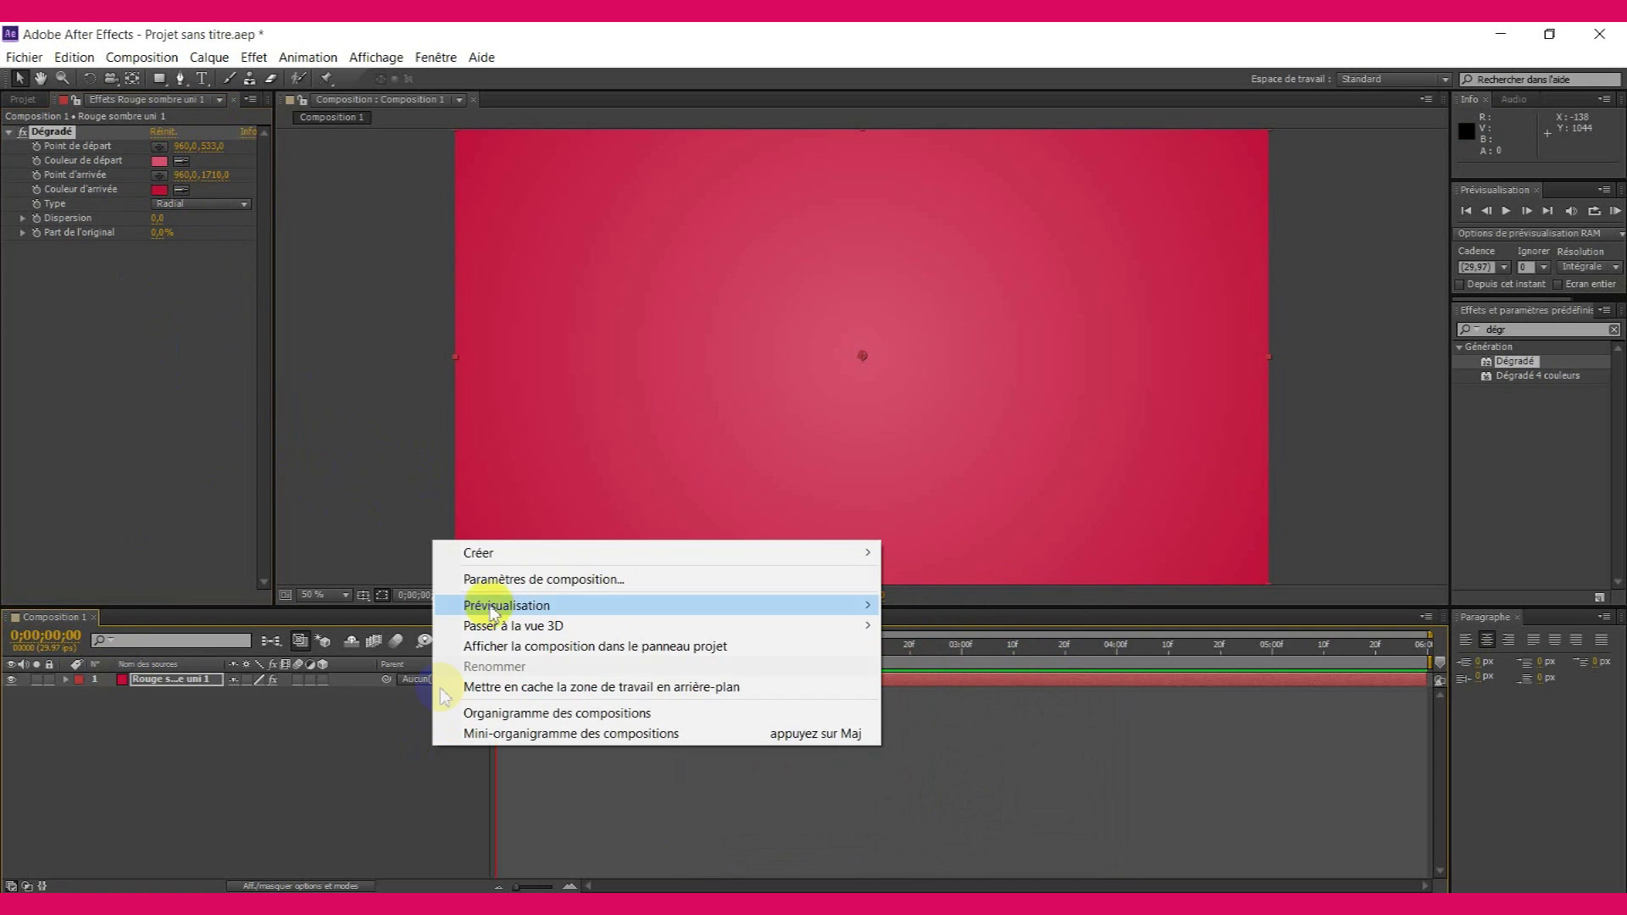
{"action": "mouse_move", "coordinate": [847, 554]}
{"action": "left_click", "coordinate": [956, 580]}
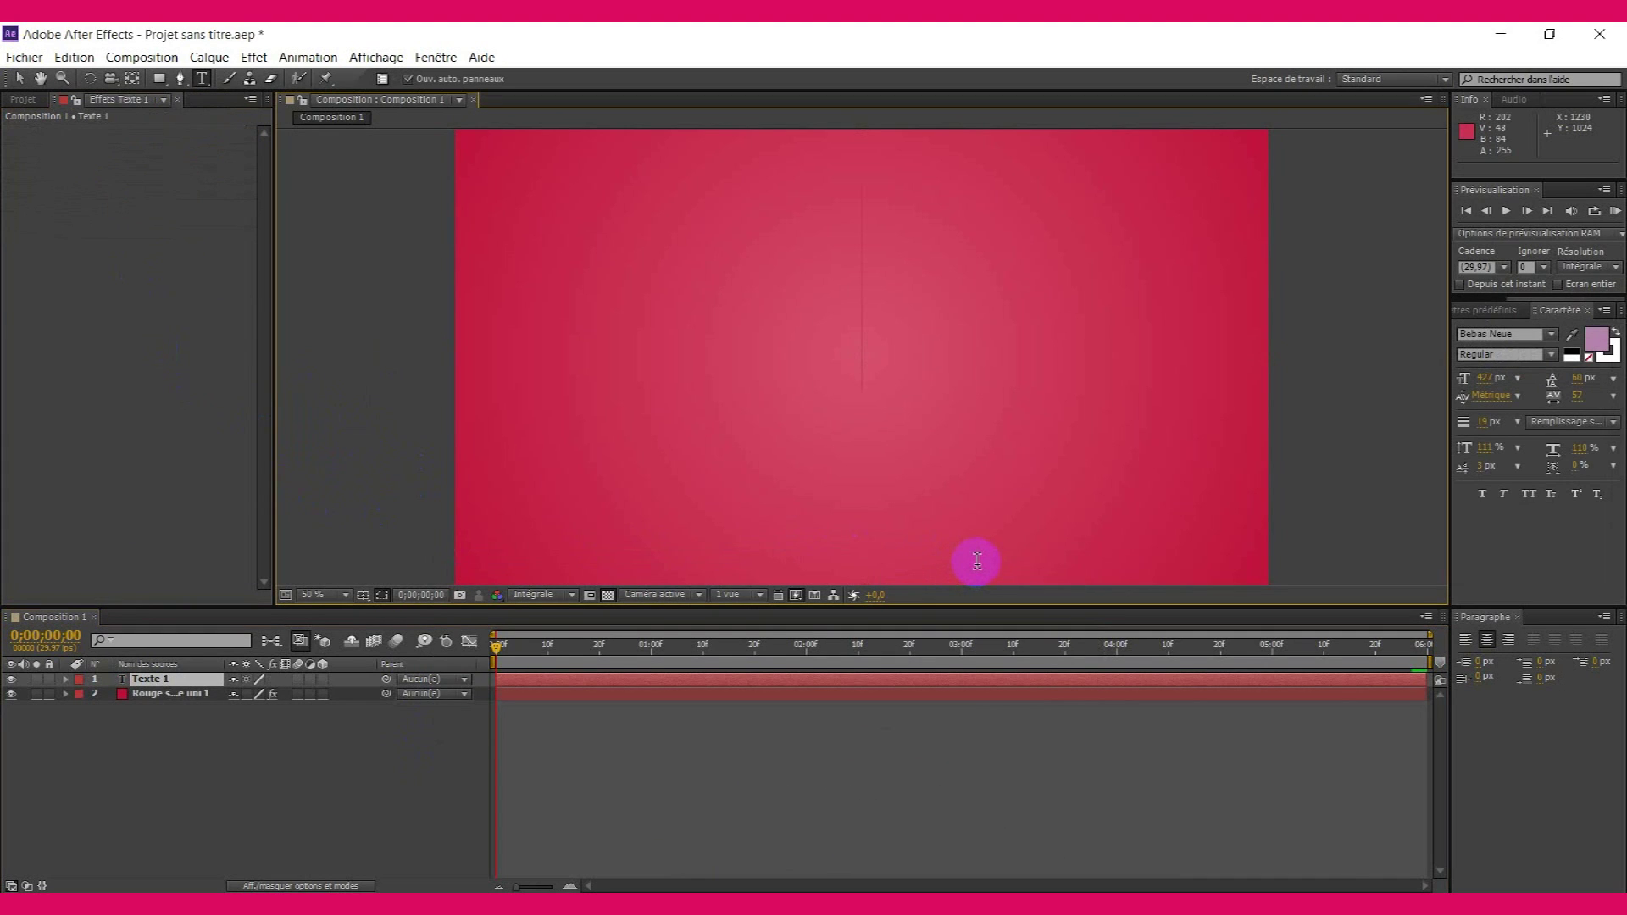
{"action": "type", "text": "YOU"}
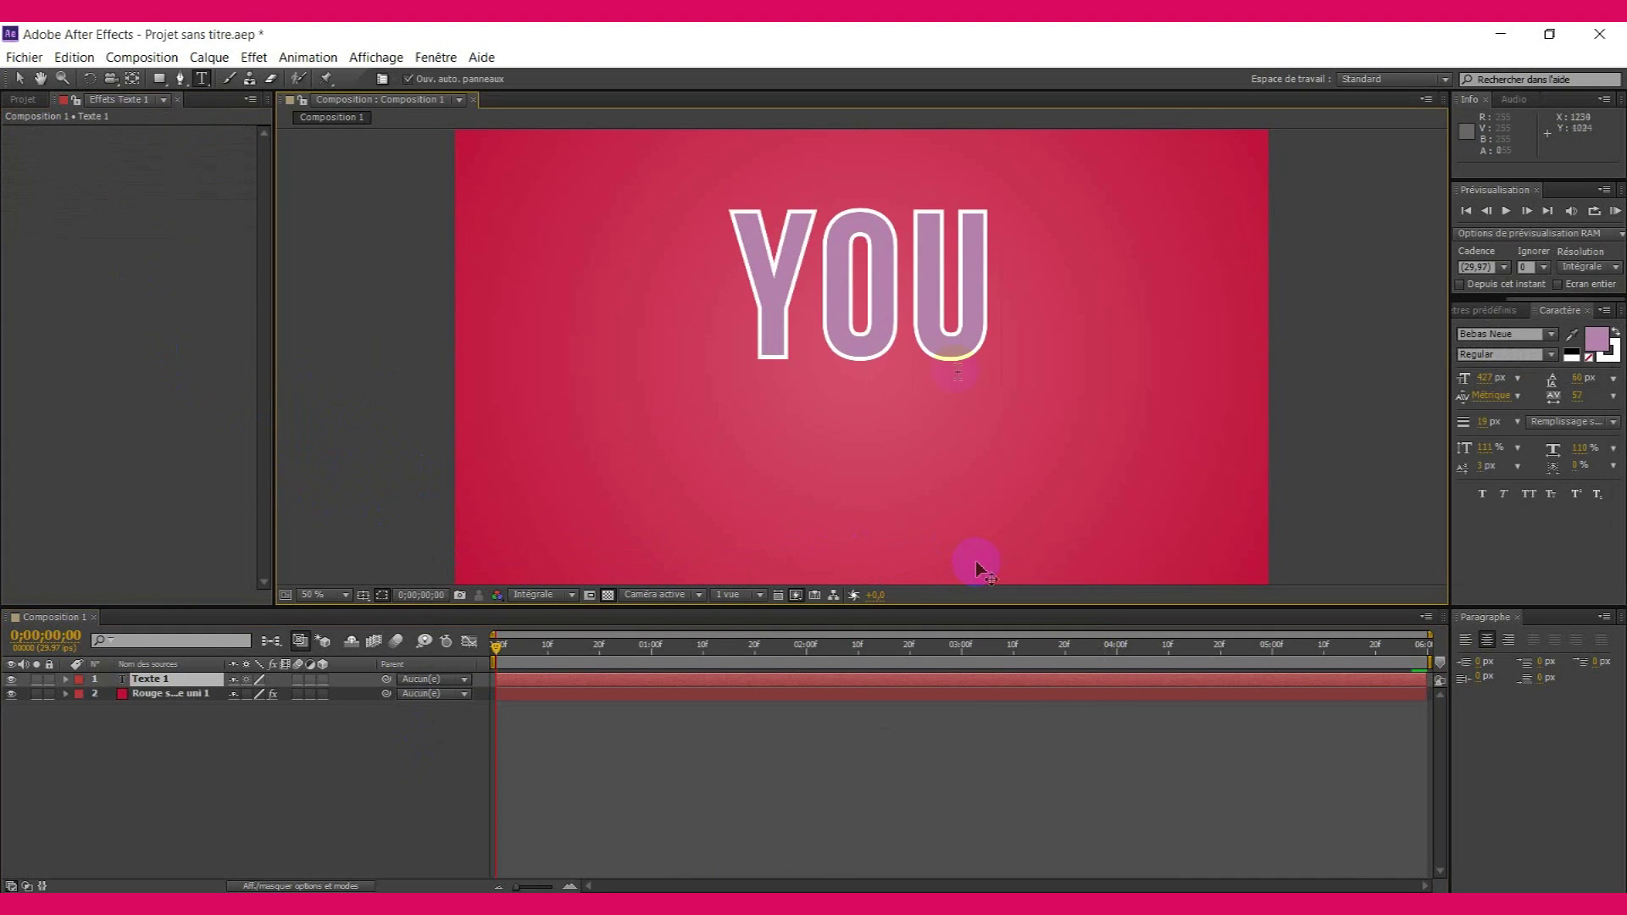
{"action": "left_click", "coordinate": [19, 79]}
- Change the font of the "you" text to Party Chocolate and Soda
{"action": "double_click", "coordinate": [839, 322]}
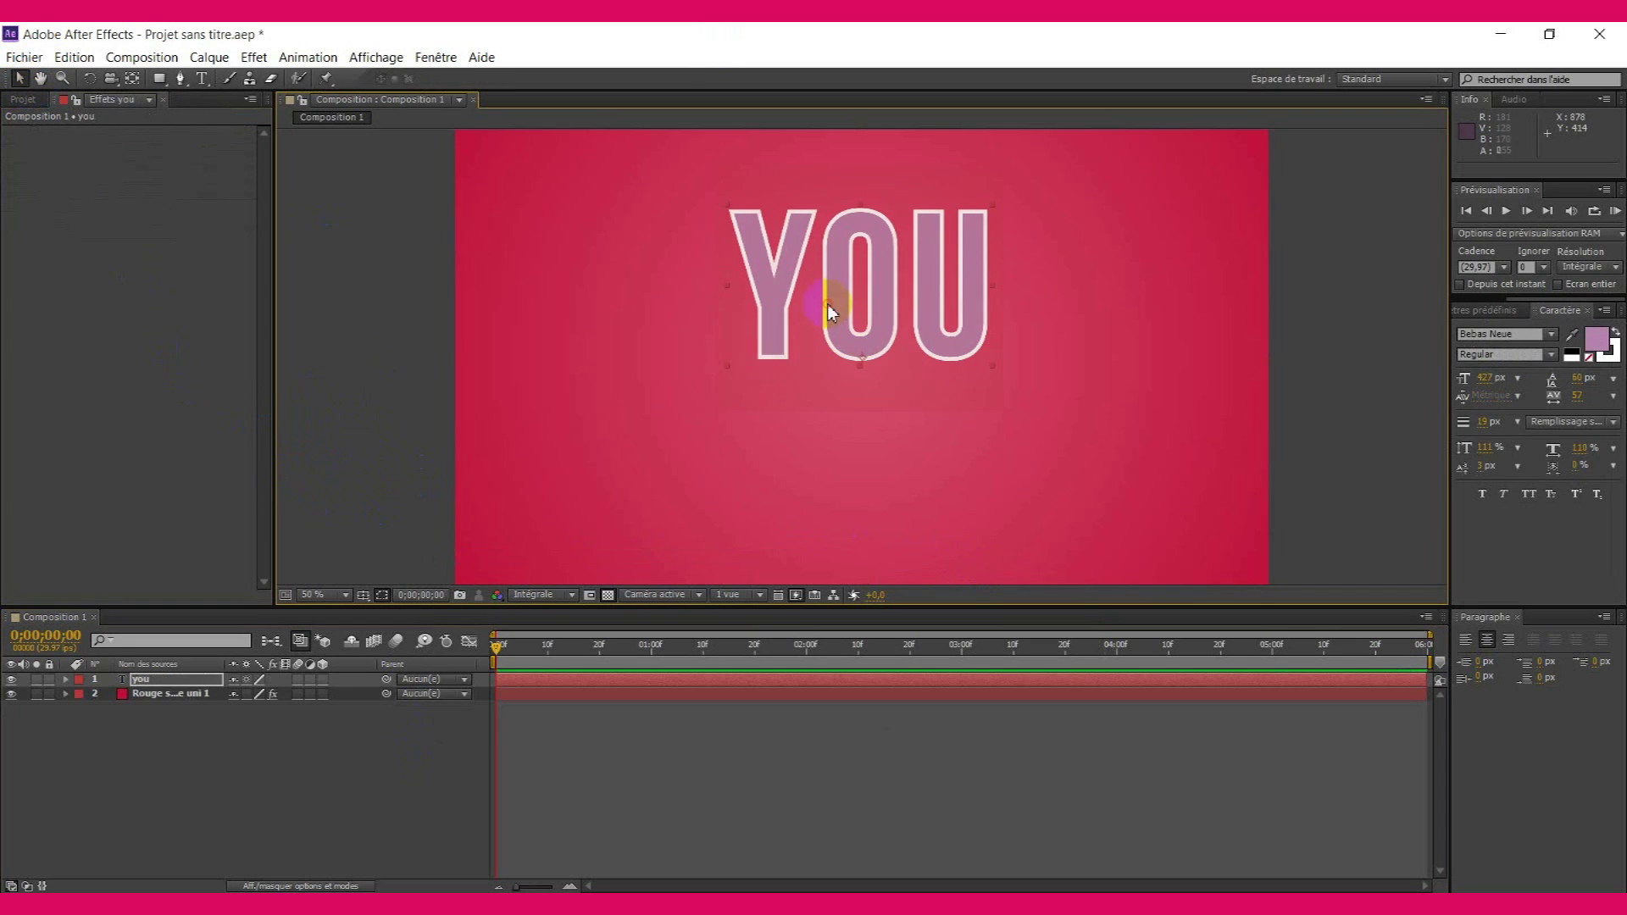
{"action": "left_click", "coordinate": [1553, 335]}
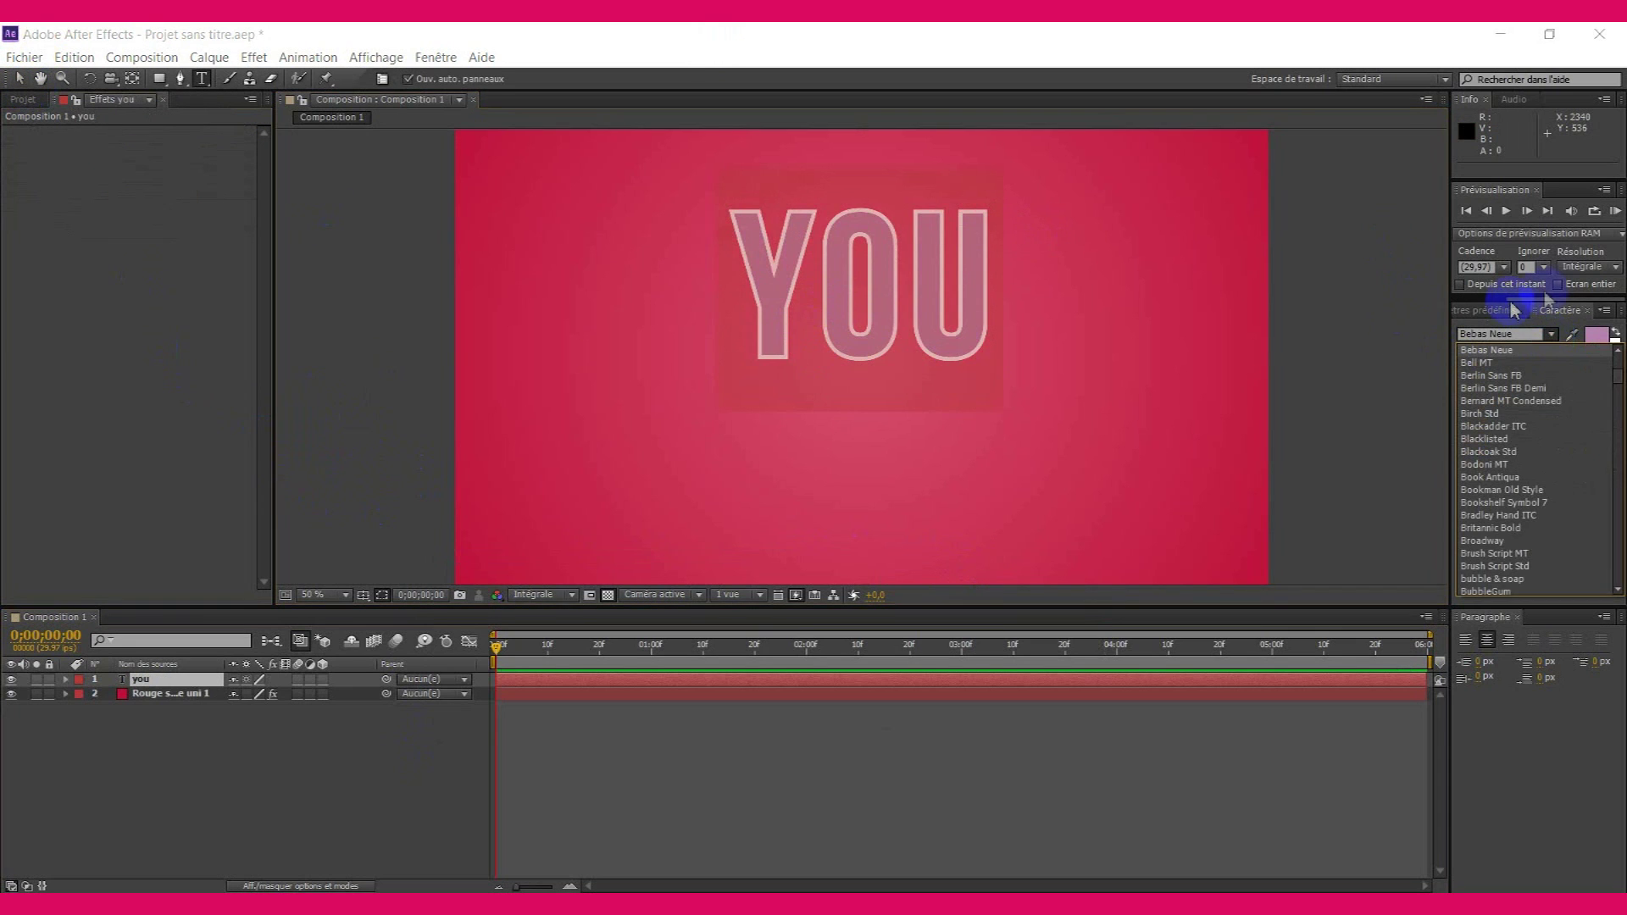
{"action": "left_click_drag", "start_coordinate": [1619, 386], "coordinate": [1620, 500]}
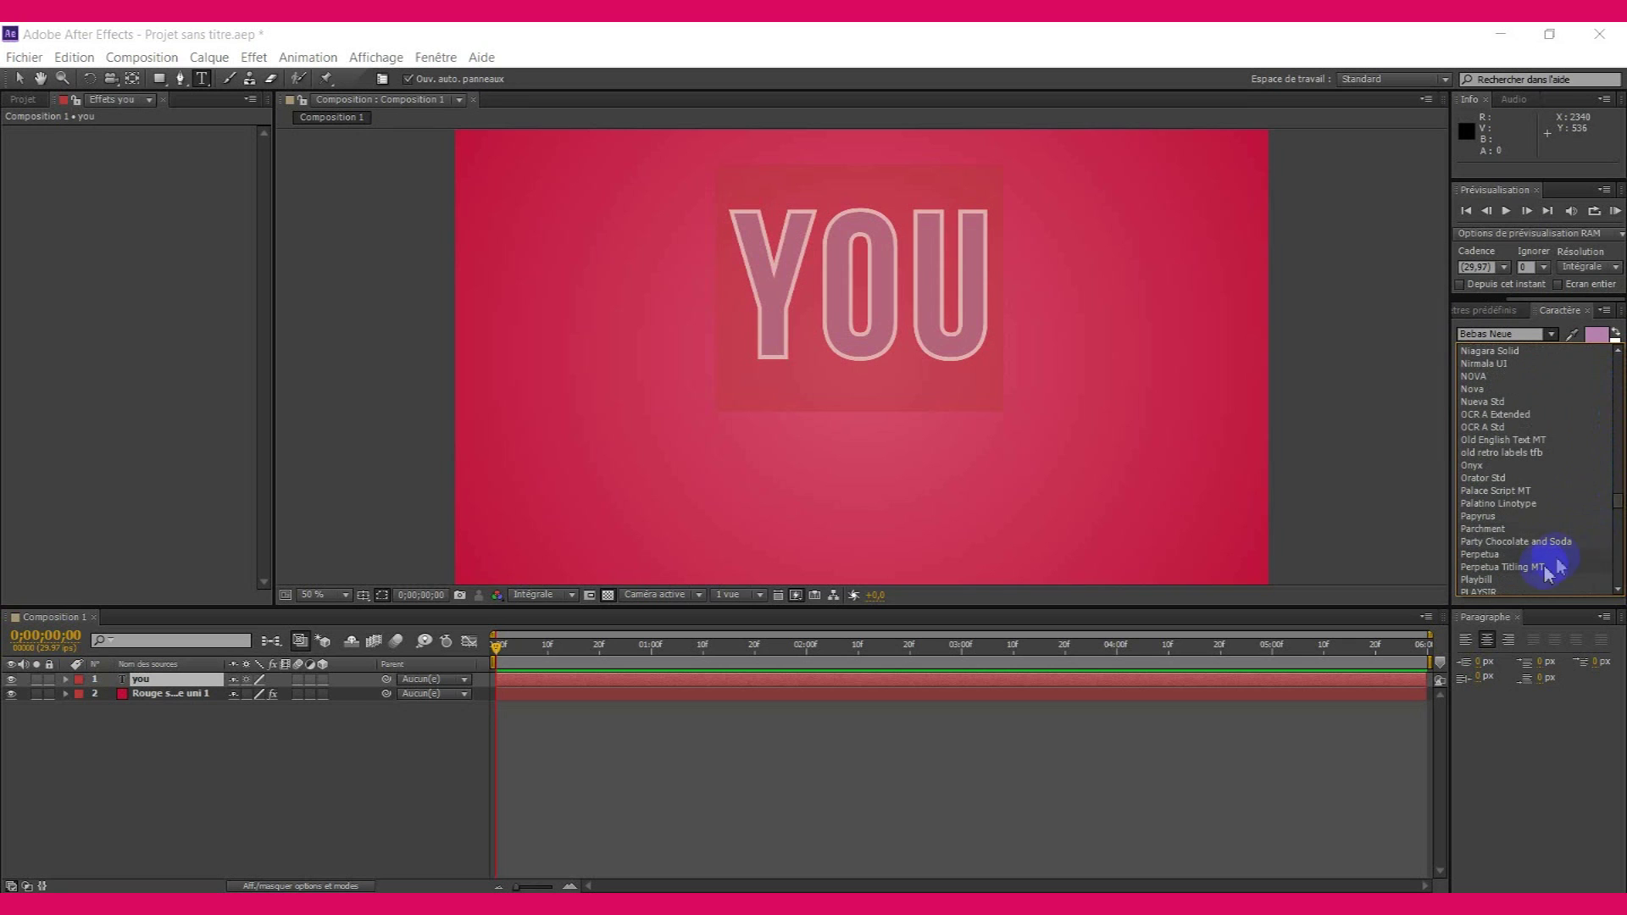
{"action": "left_click", "coordinate": [1517, 541]}
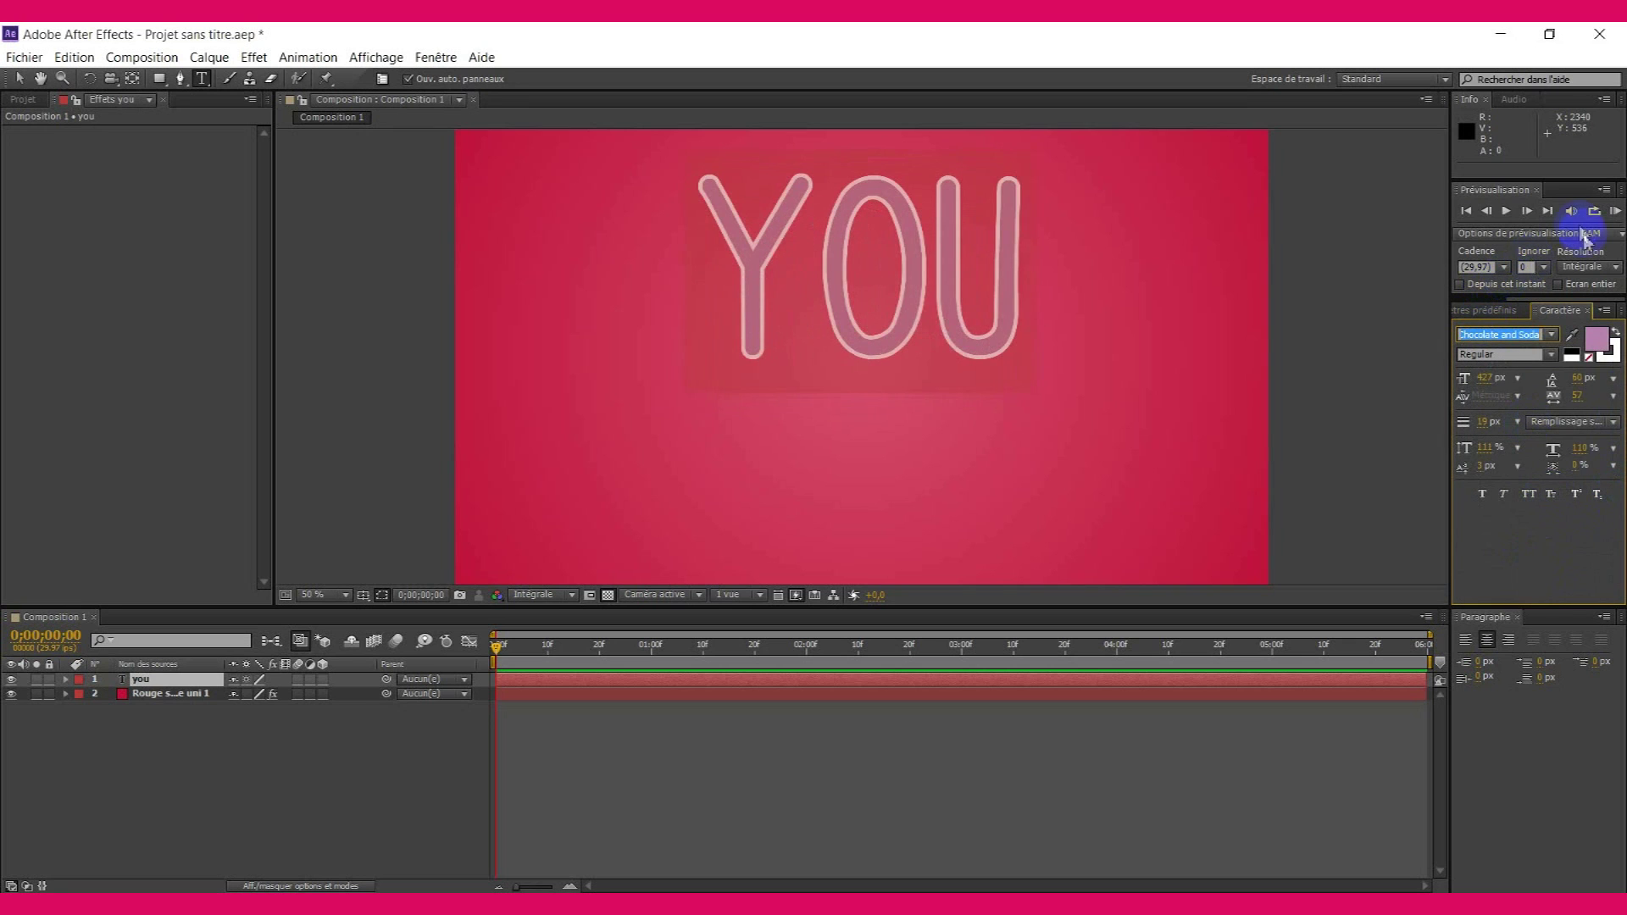
- Give the "you" text a white fill and a black stroke
{"action": "left_click", "coordinate": [1597, 341]}
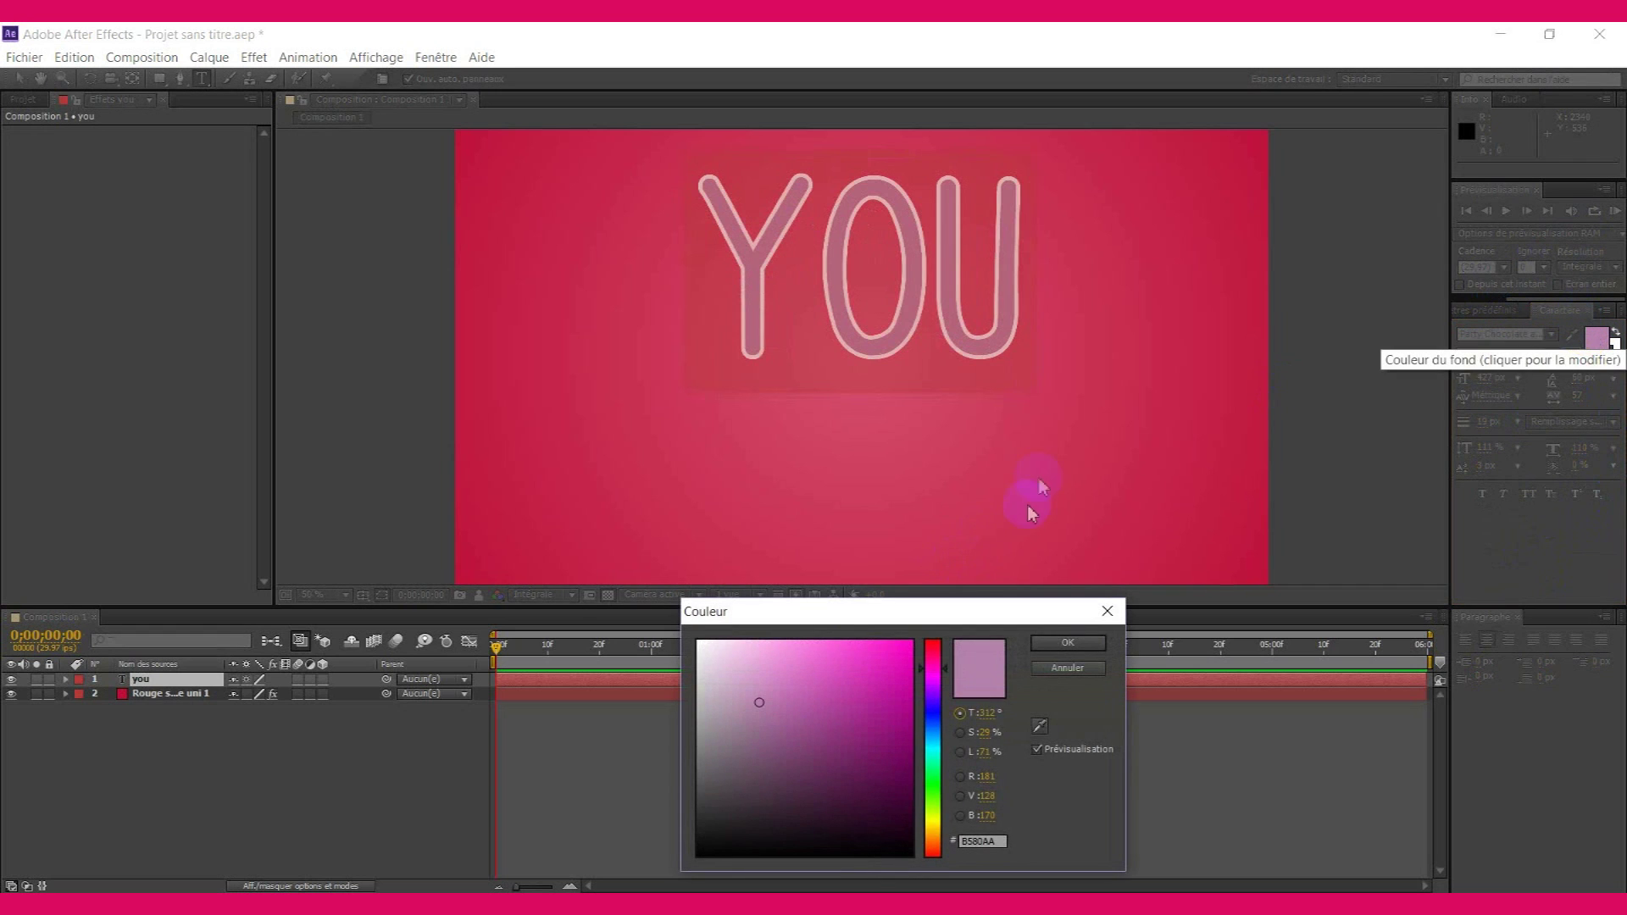
{"action": "left_click_drag", "start_coordinate": [747, 710], "coordinate": [654, 599]}
{"action": "left_click", "coordinate": [1061, 645]}
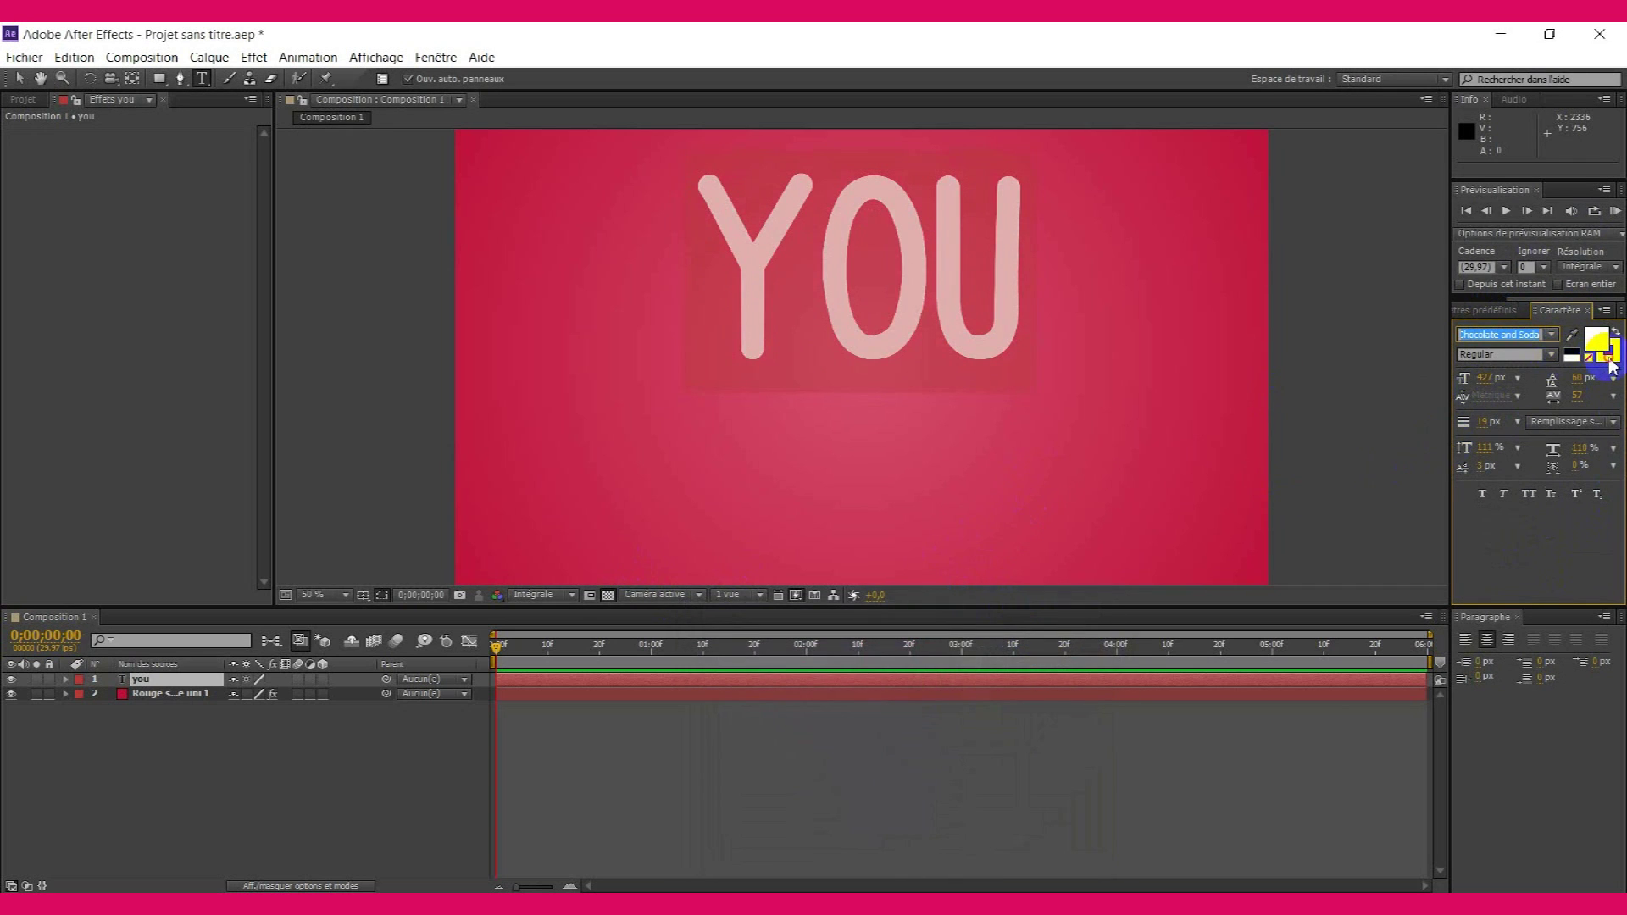
{"action": "left_click", "coordinate": [1599, 346]}
{"action": "left_click_drag", "start_coordinate": [817, 690], "coordinate": [636, 871]}
{"action": "left_click", "coordinate": [1069, 645]}
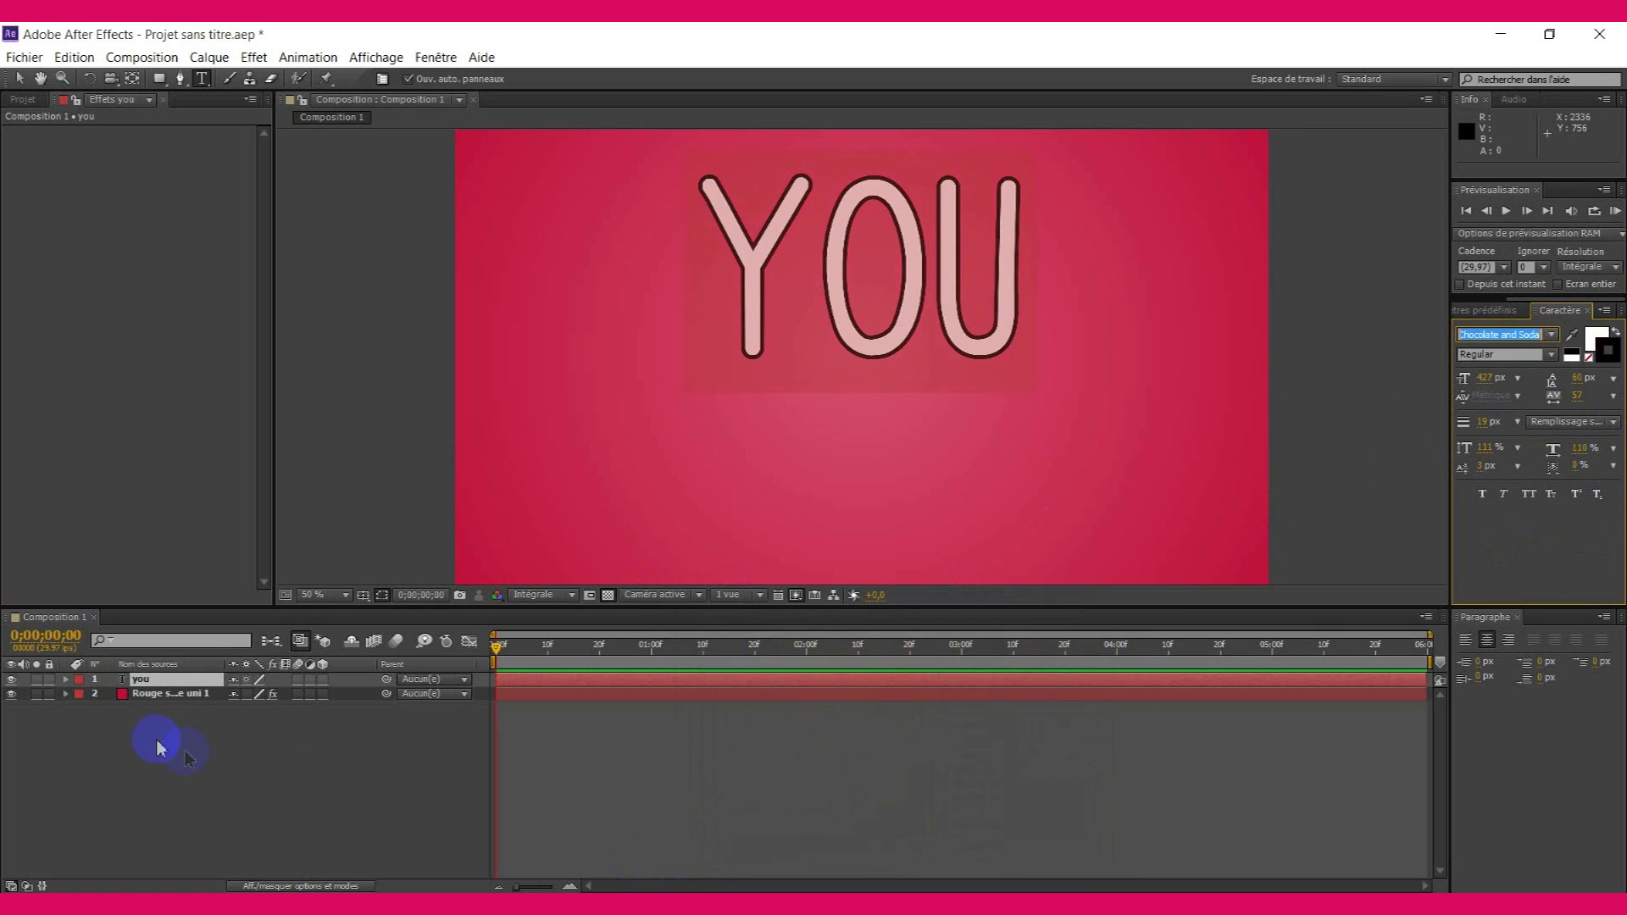
- Add a Contour layer style to the "you" text layer and set its colour to white
{"action": "right_click", "coordinate": [181, 683]}
{"action": "mouse_move", "coordinate": [466, 445]}
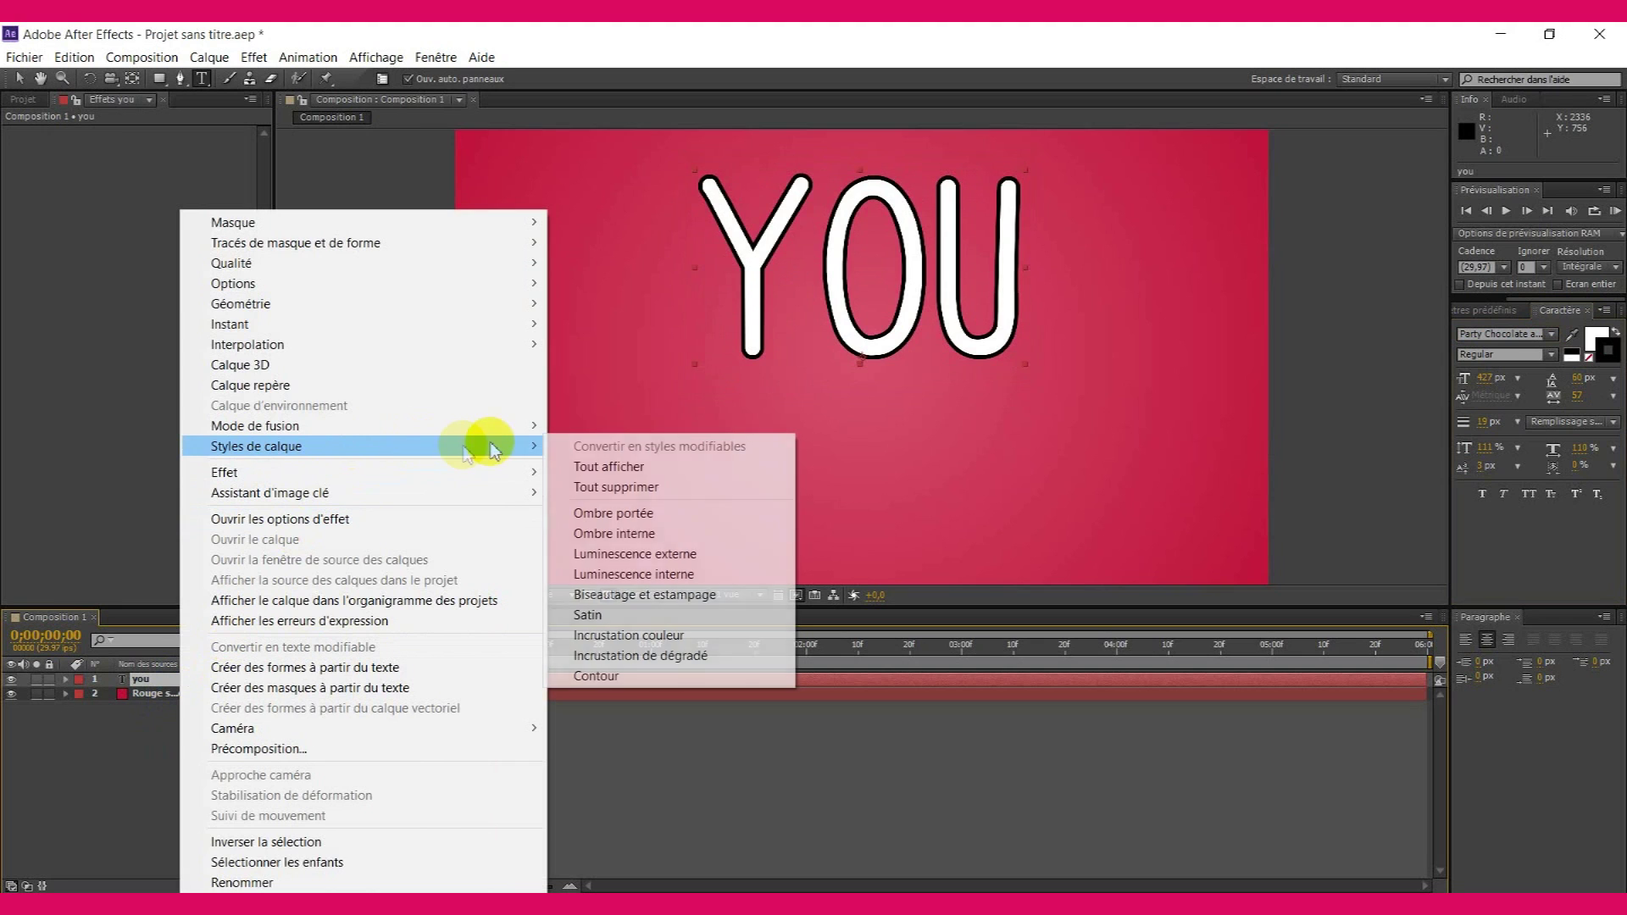
{"action": "left_click", "coordinate": [611, 678]}
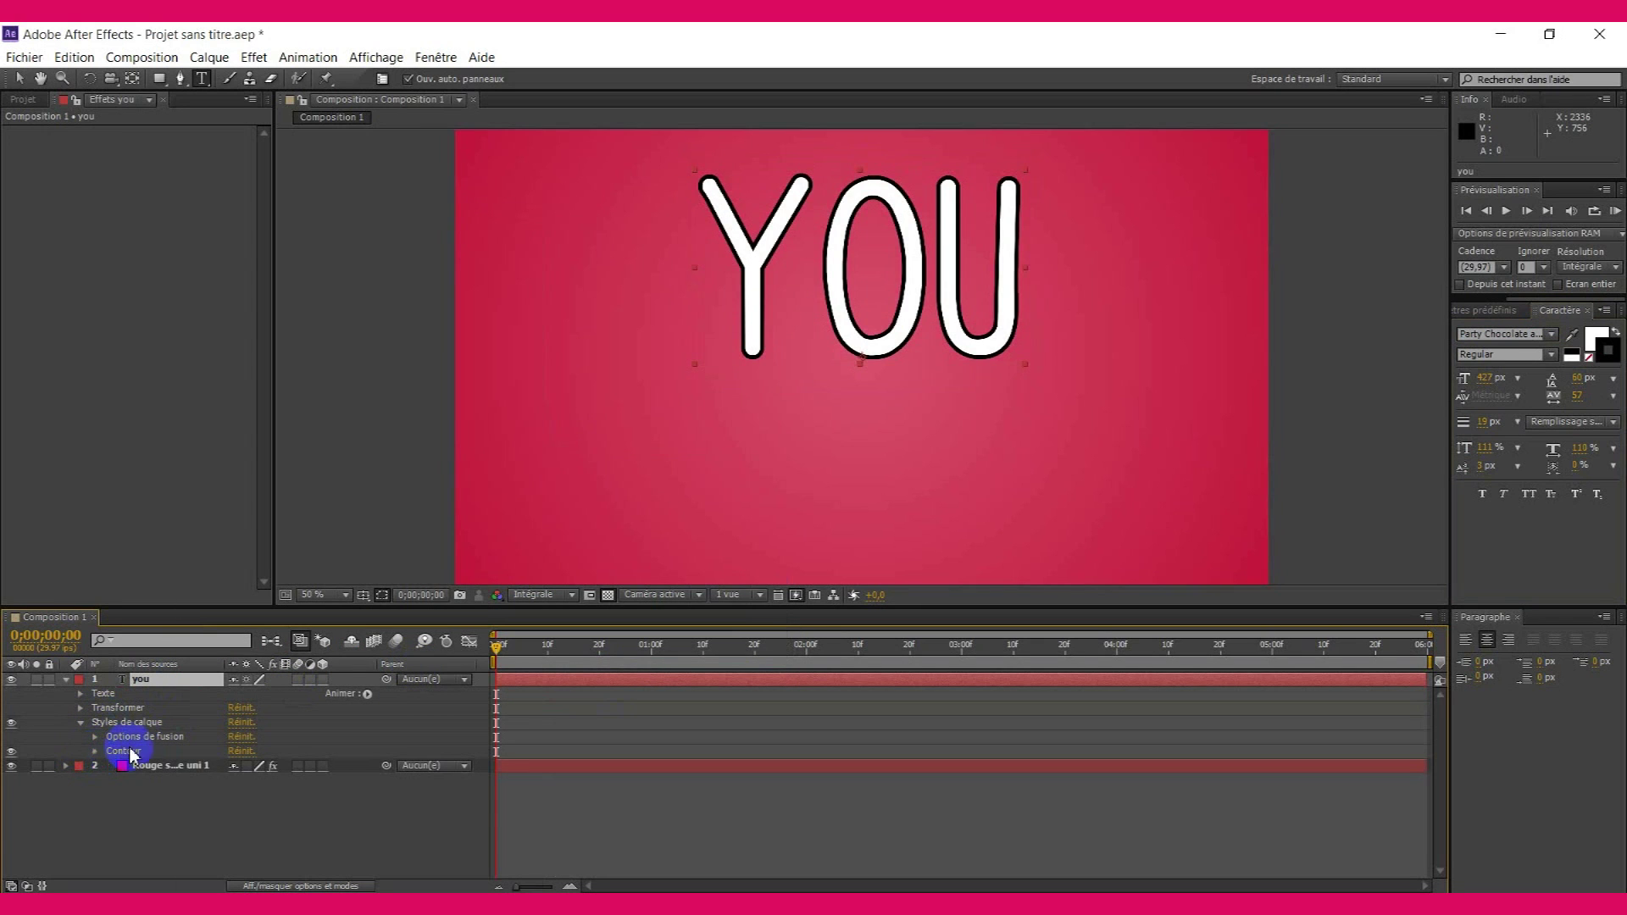
{"action": "left_click", "coordinate": [95, 751]}
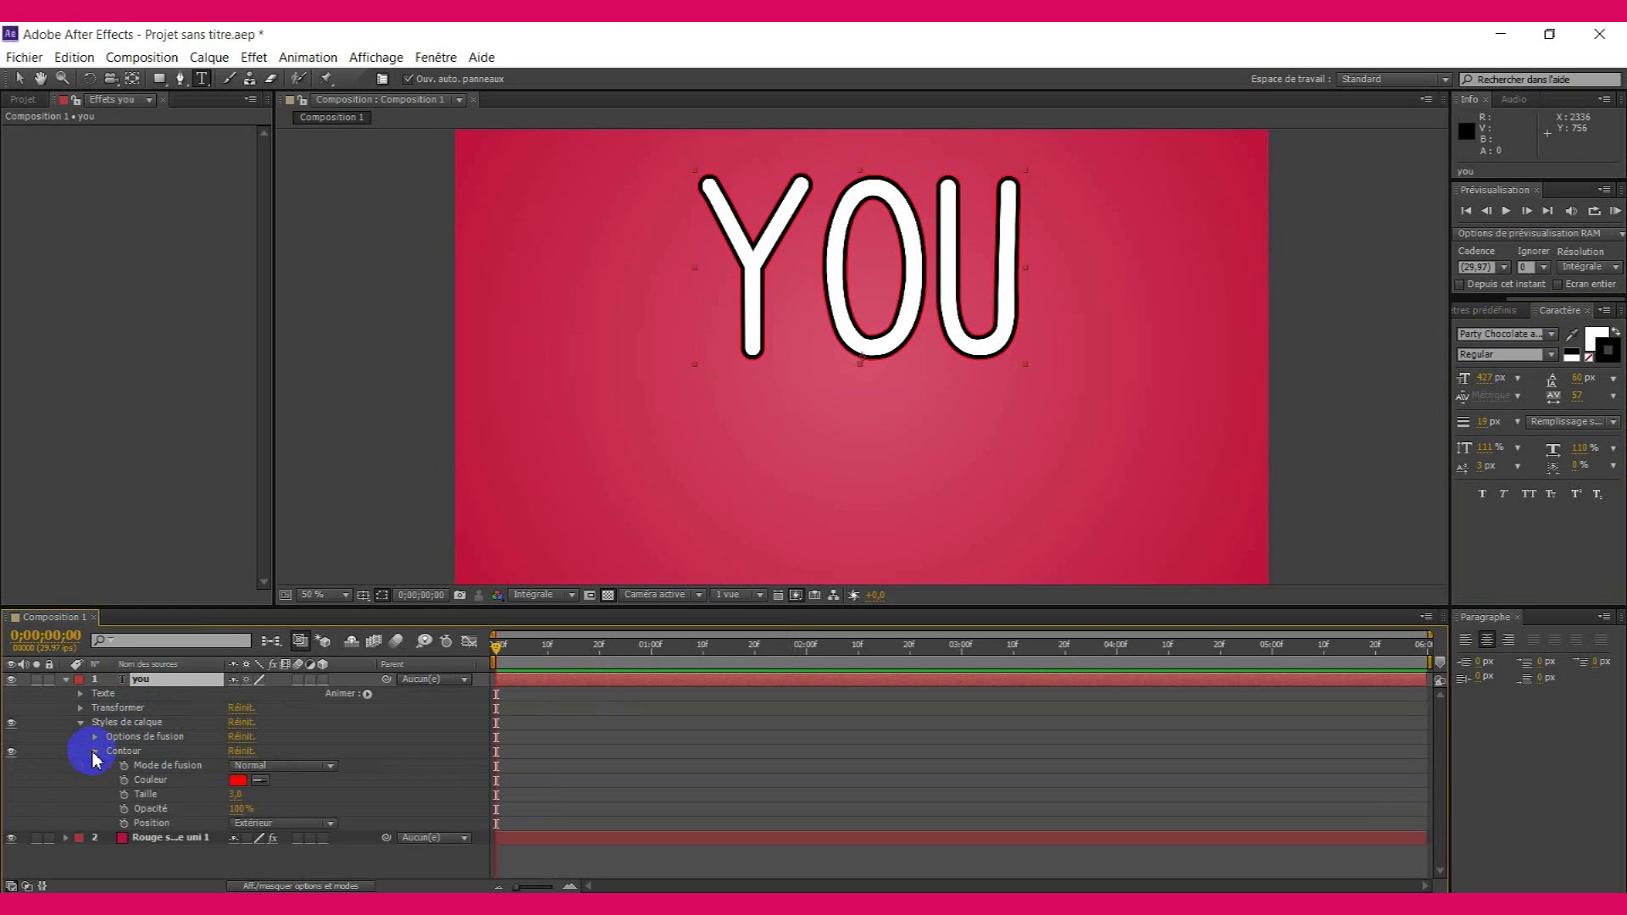
{"action": "left_click", "coordinate": [238, 779]}
{"action": "left_click_drag", "start_coordinate": [727, 698], "coordinate": [552, 556]}
{"action": "left_click", "coordinate": [1066, 644]}
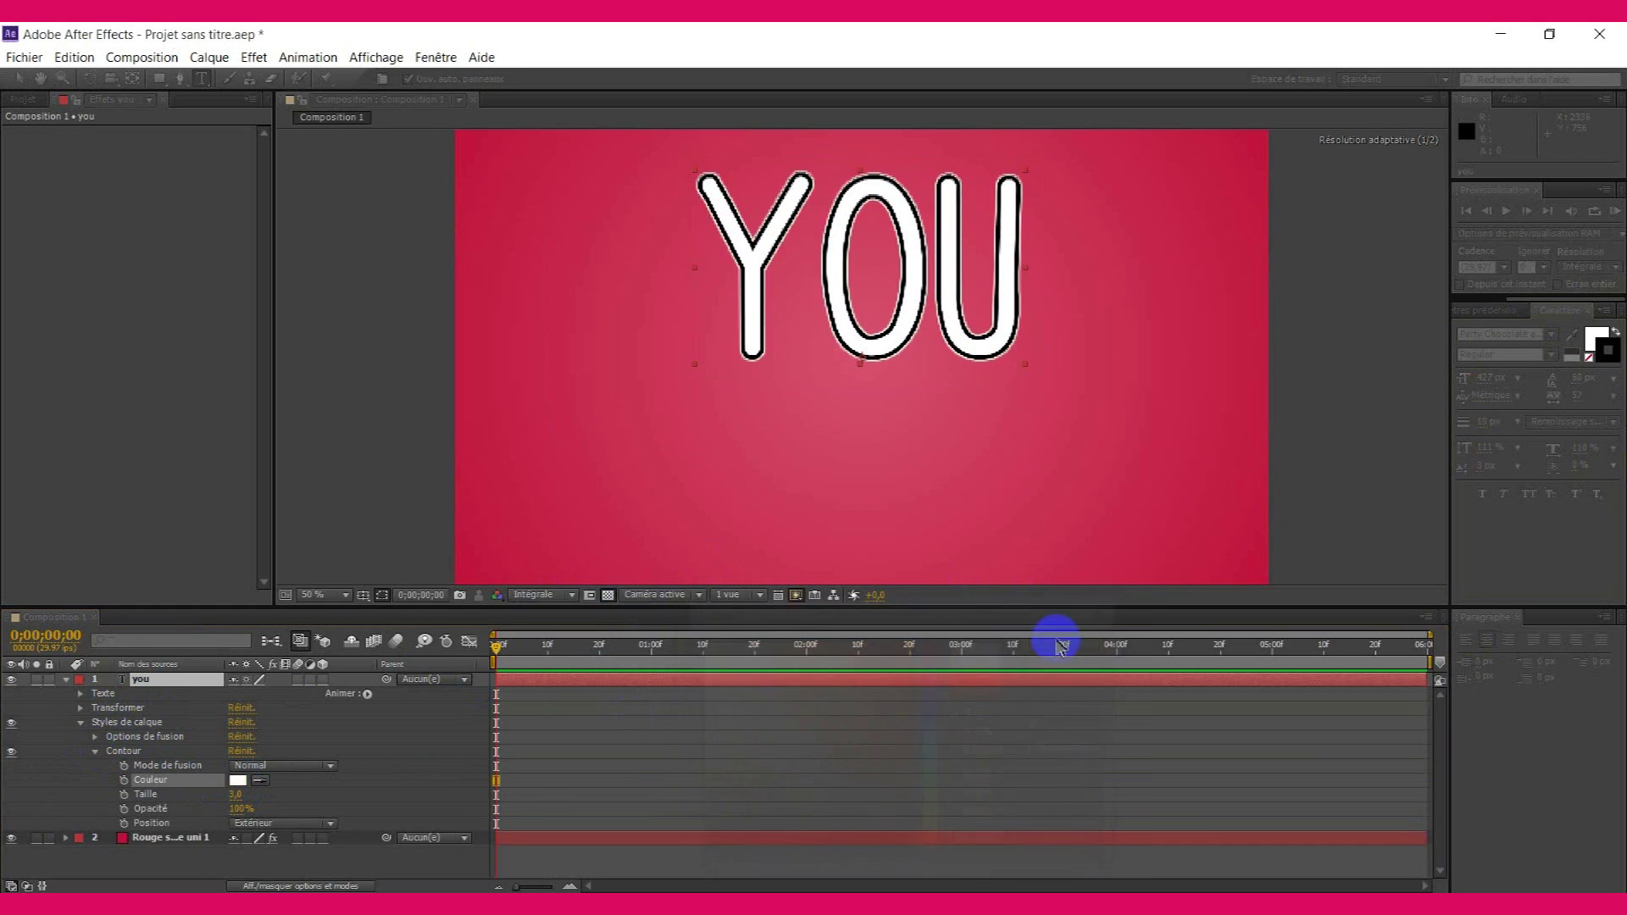
- Set the size of the Contour style to 4 and collapse the text layer's properties
{"action": "left_click", "coordinate": [239, 798]}
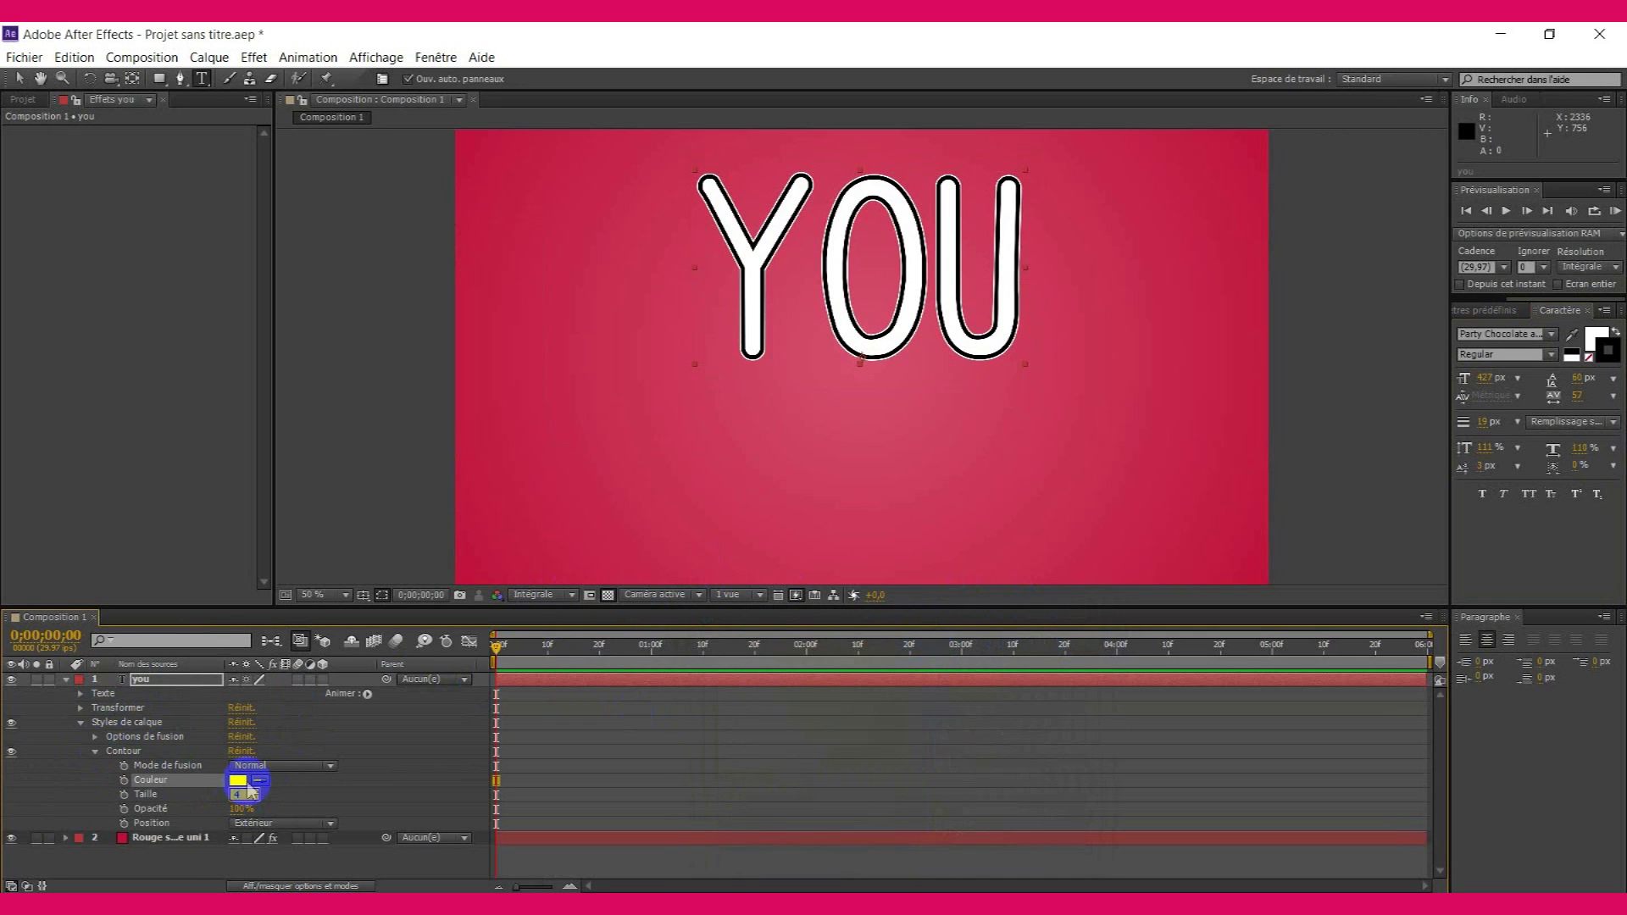
{"action": "key", "text": "Return"}
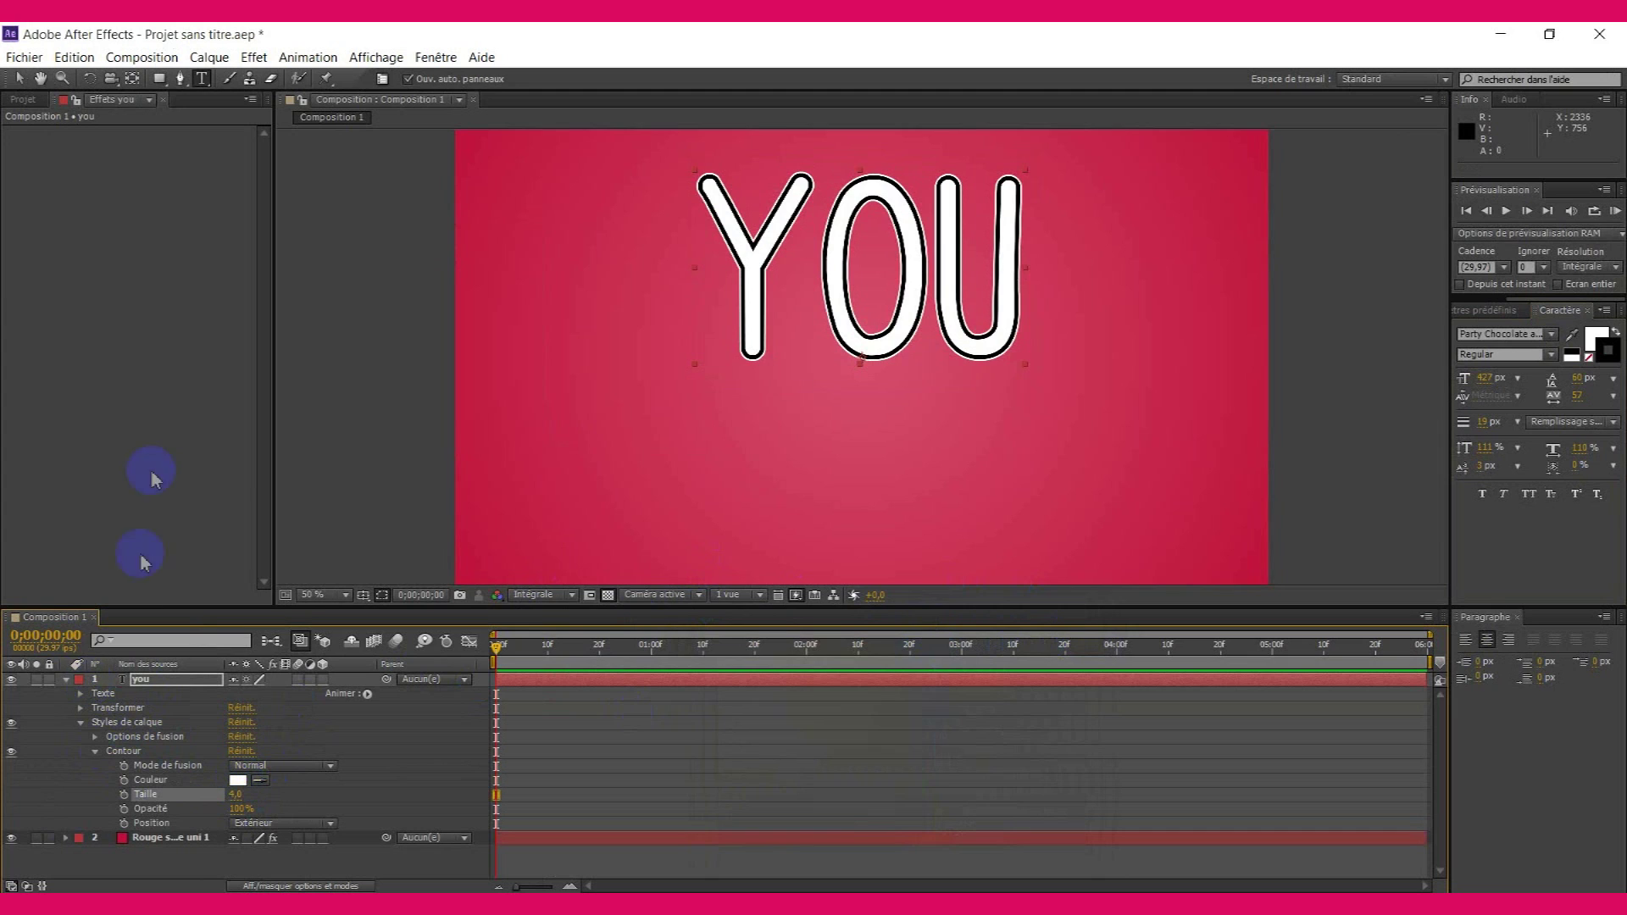
{"action": "left_click", "coordinate": [68, 683]}
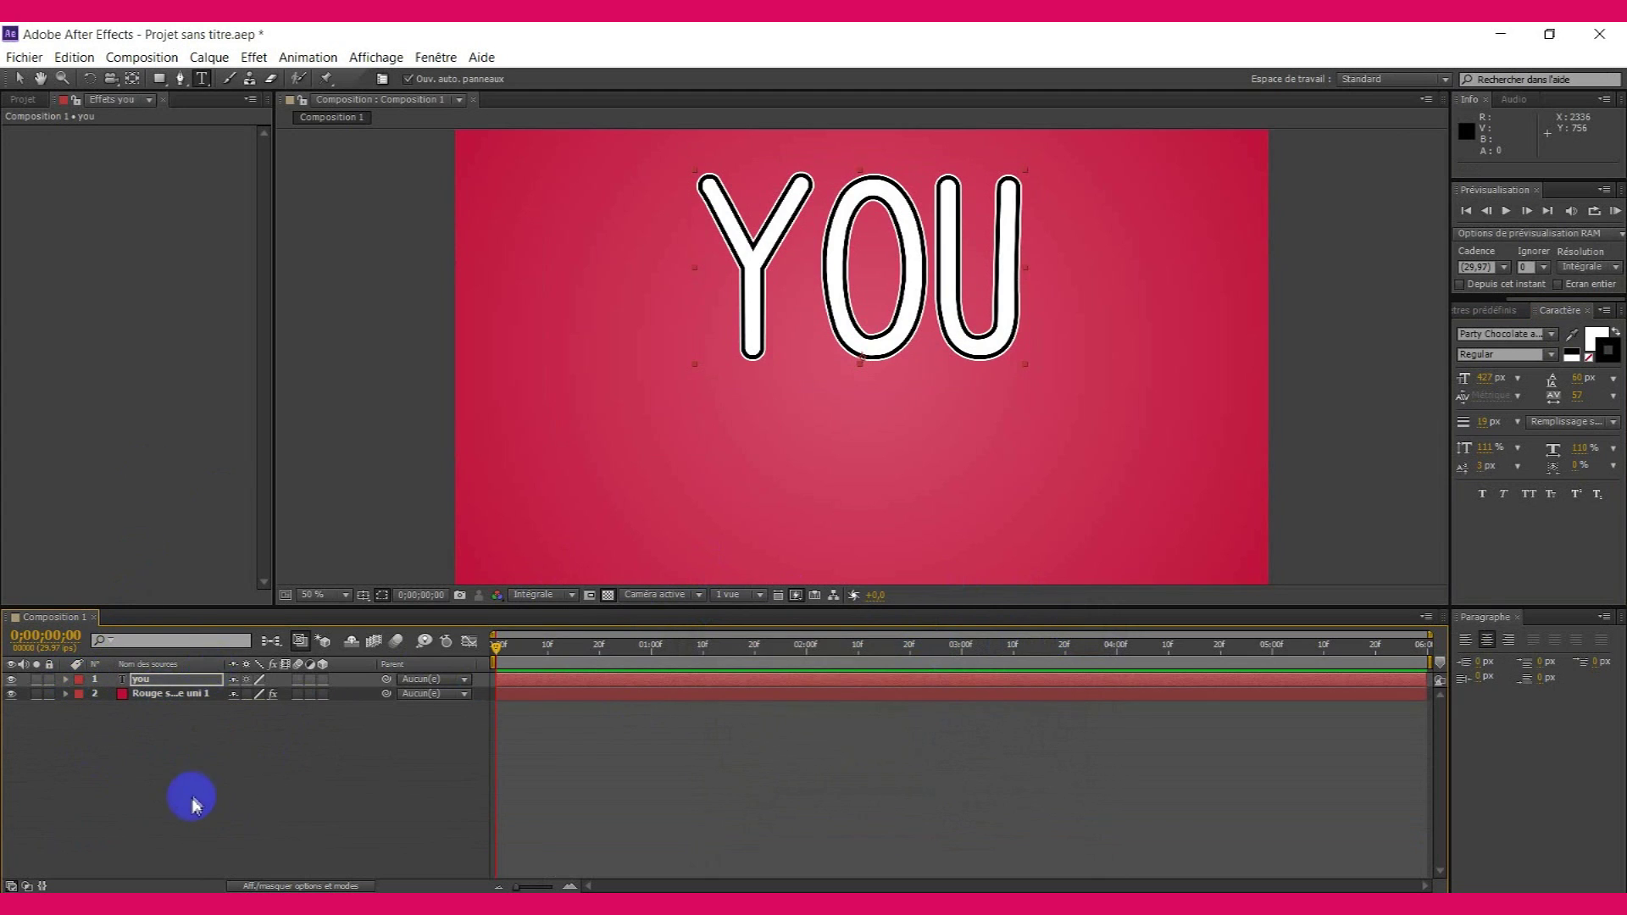
- Reduce the font size of the "you" text layer to 348 px
{"action": "left_click", "coordinate": [262, 801]}
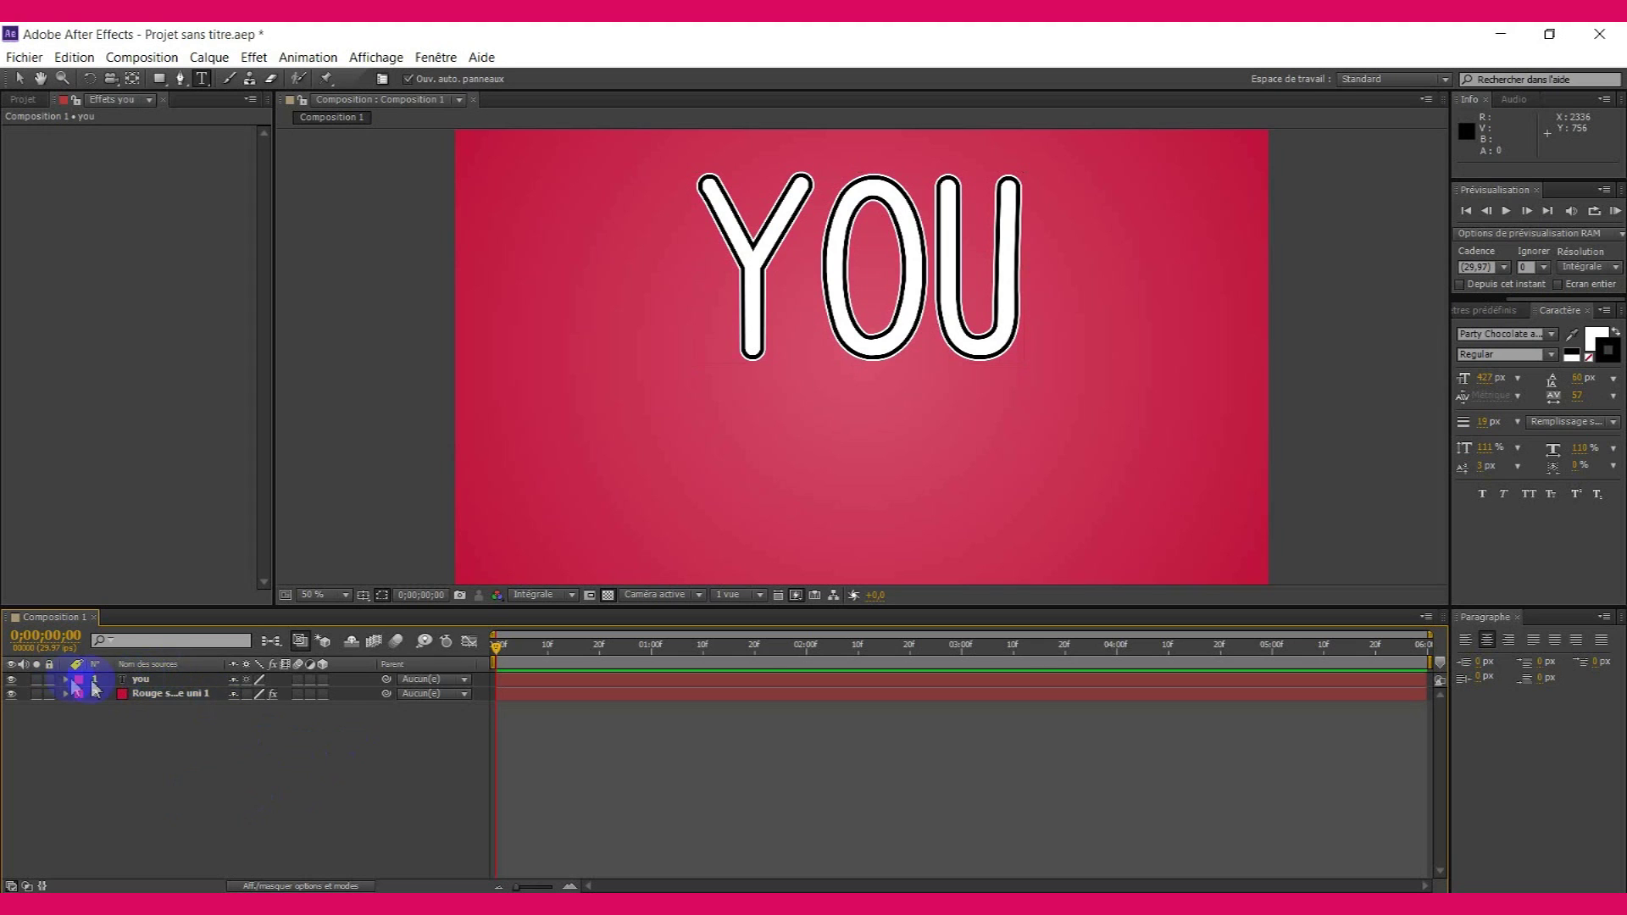
{"action": "left_click", "coordinate": [161, 679]}
{"action": "left_click_drag", "start_coordinate": [1489, 381], "coordinate": [1458, 347]}
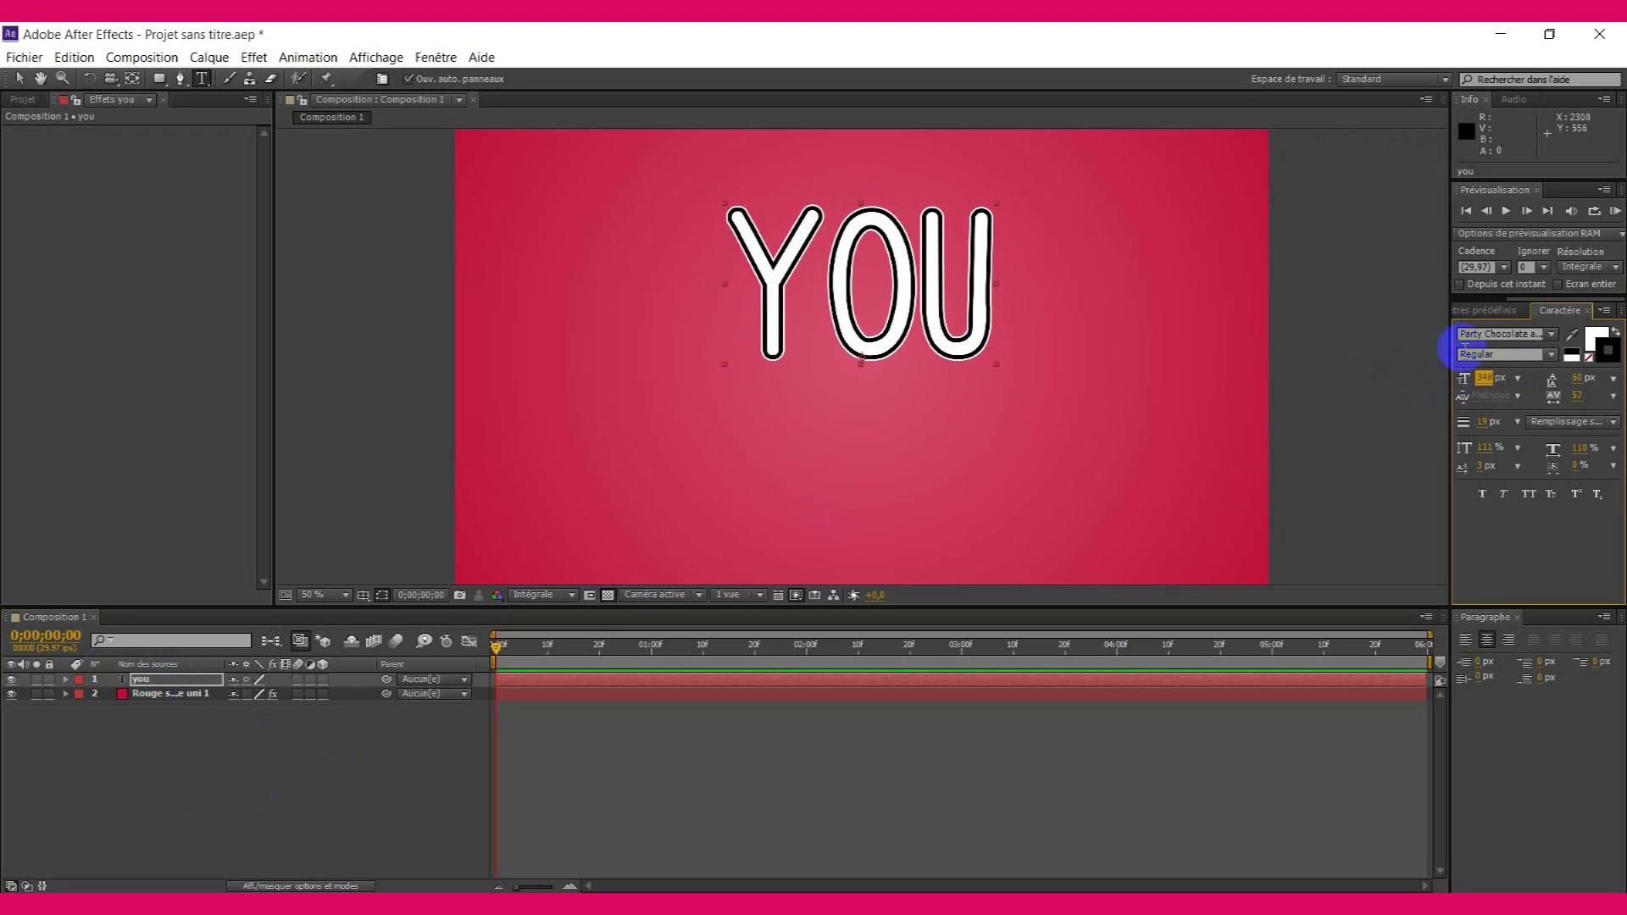
- Add a Drop Shadow layer style to the "you" text layer
{"action": "right_click", "coordinate": [140, 691]}
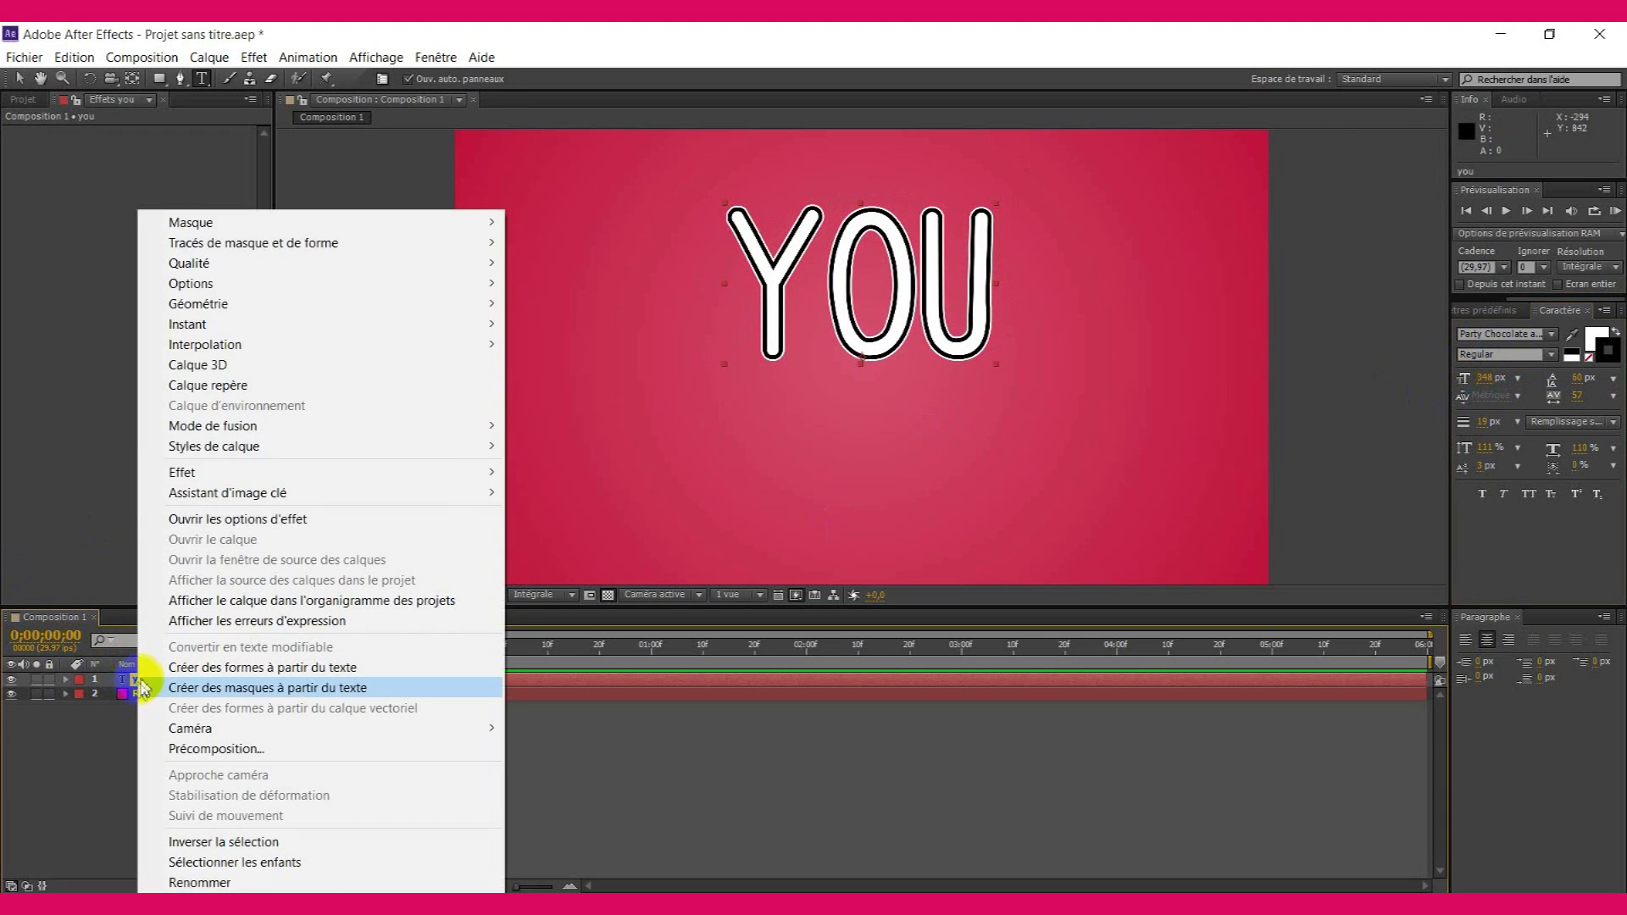
{"action": "mouse_move", "coordinate": [472, 445]}
{"action": "left_click", "coordinate": [570, 514]}
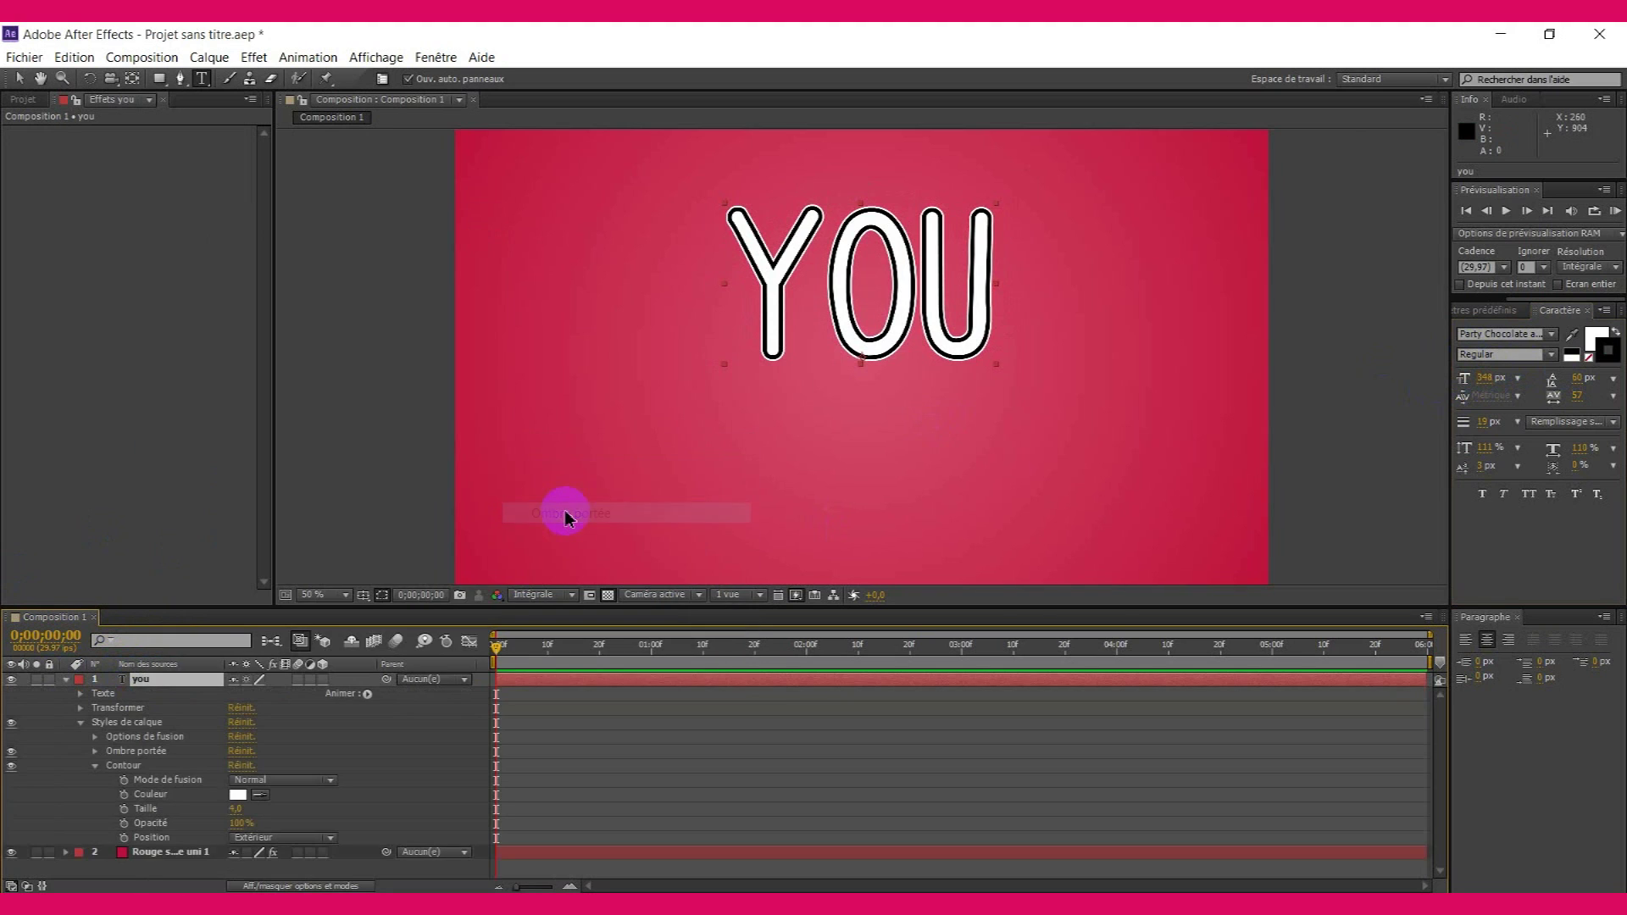
- Set the "you" layer's drop shadow opacity to 48%, increase its angle and distance, and collapse the layer's properties
{"action": "left_click", "coordinate": [94, 765]}
{"action": "left_click", "coordinate": [94, 751]}
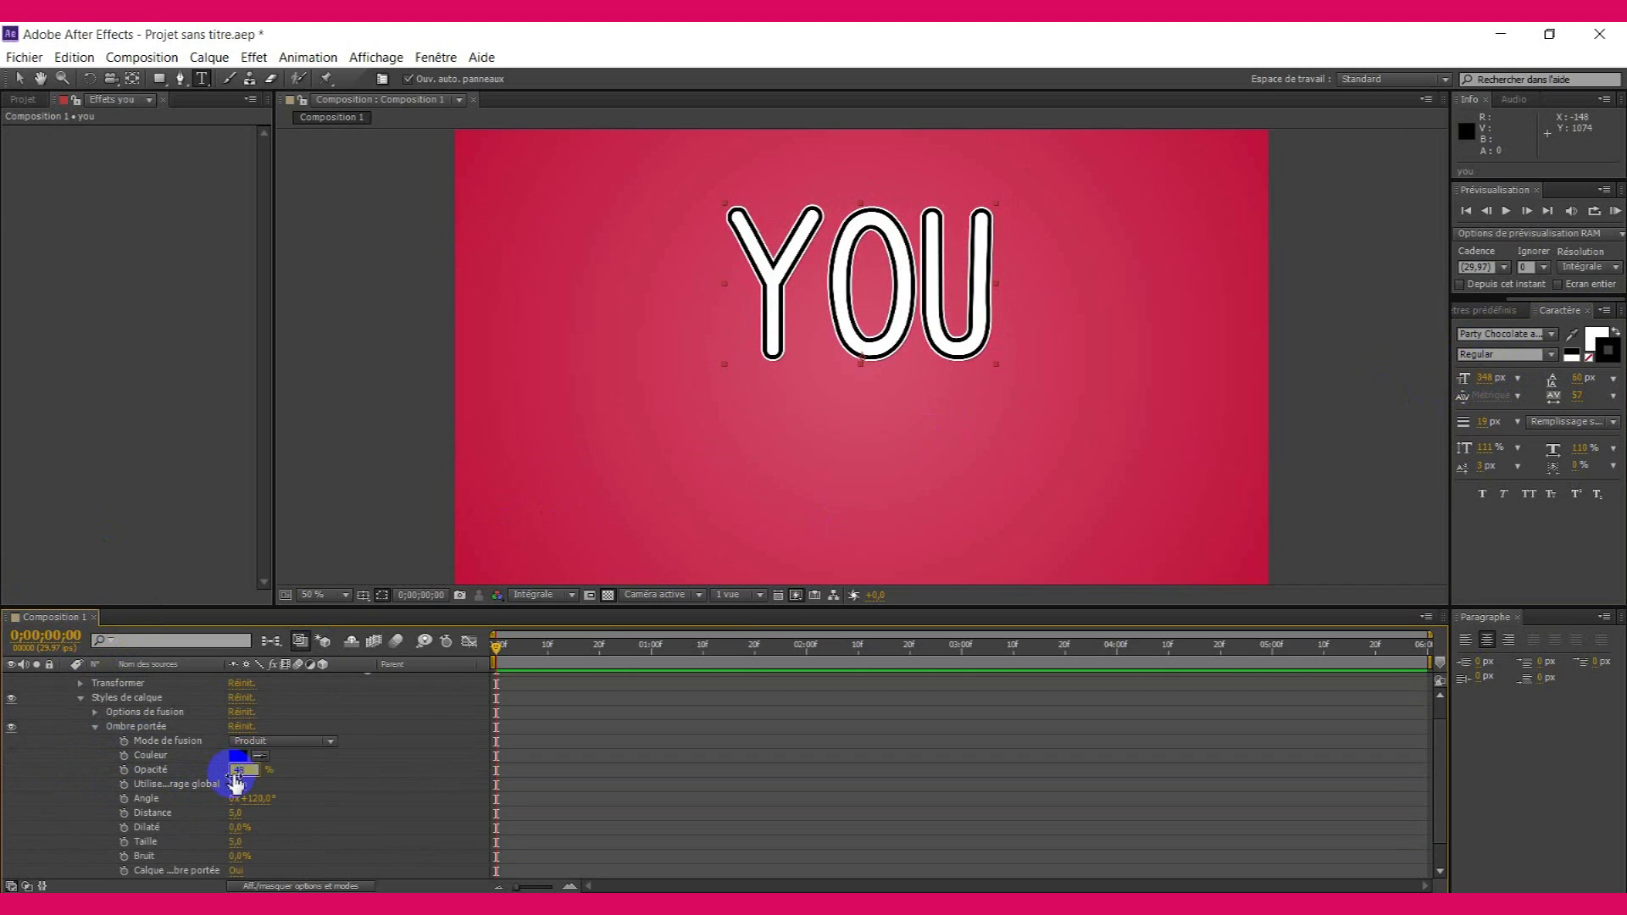
{"action": "key", "text": "Return"}
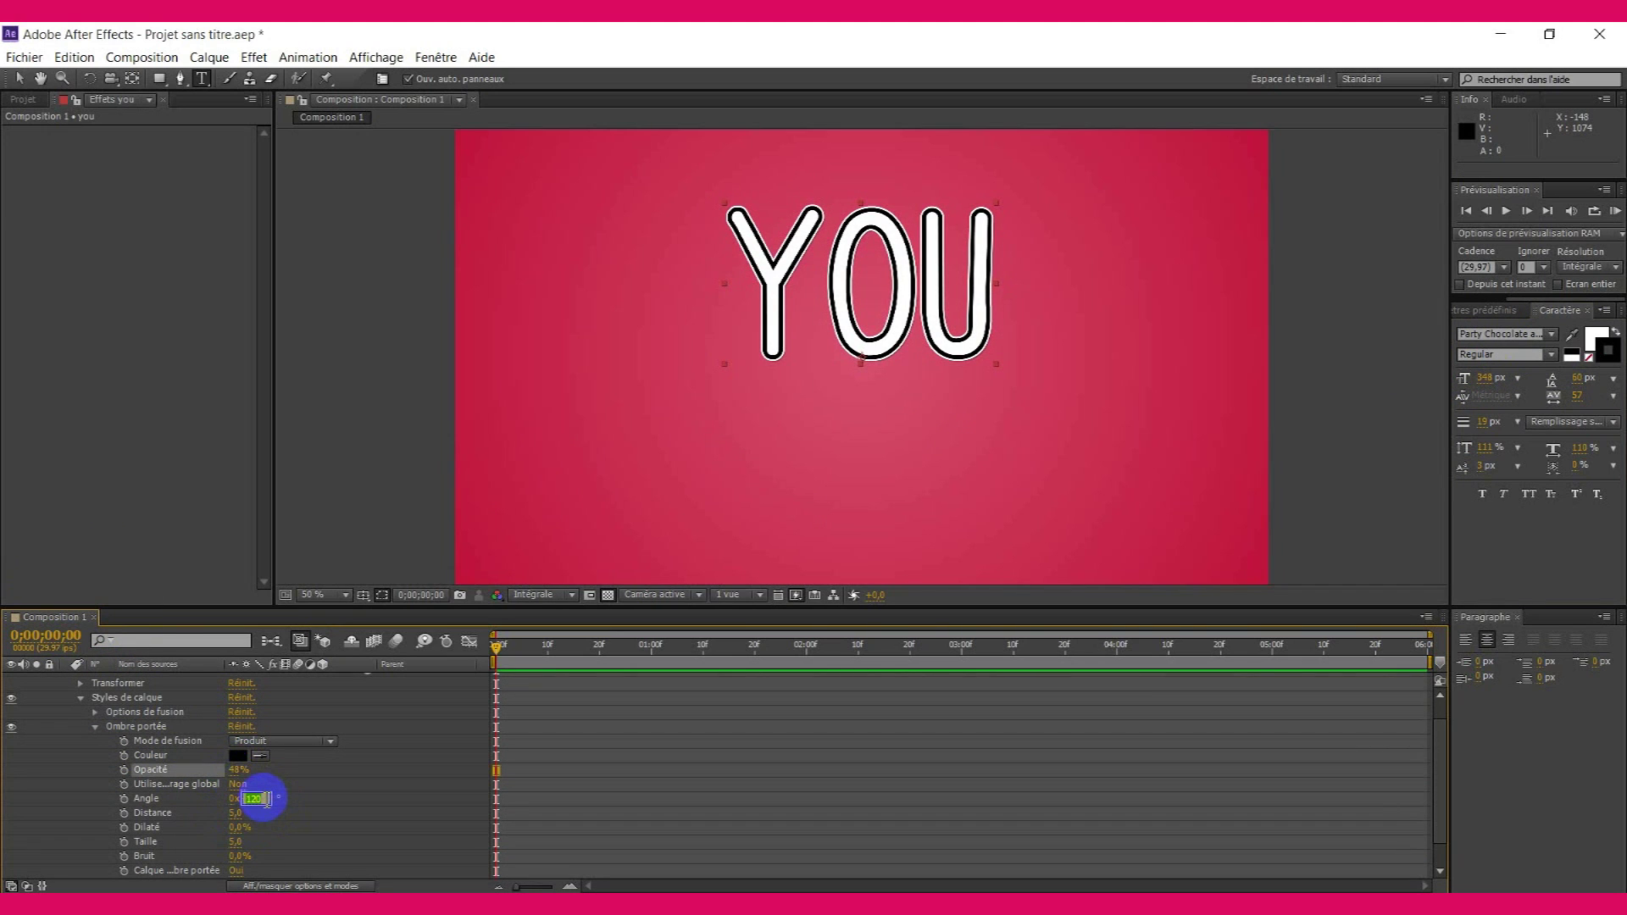
{"action": "key", "text": "Return"}
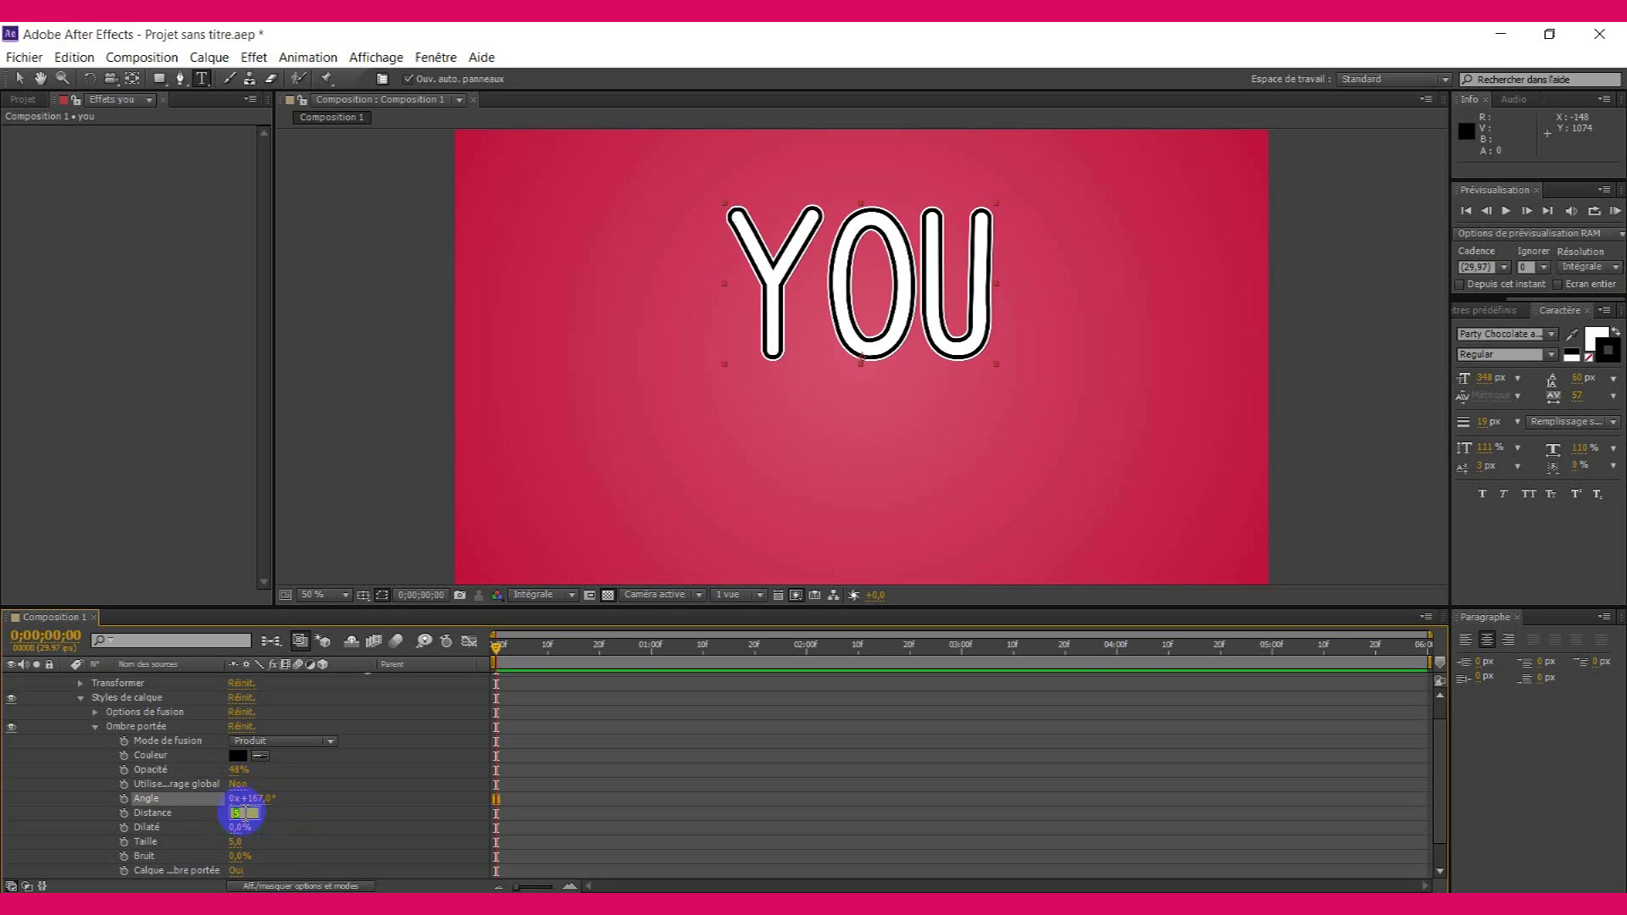
{"action": "key", "text": "Return"}
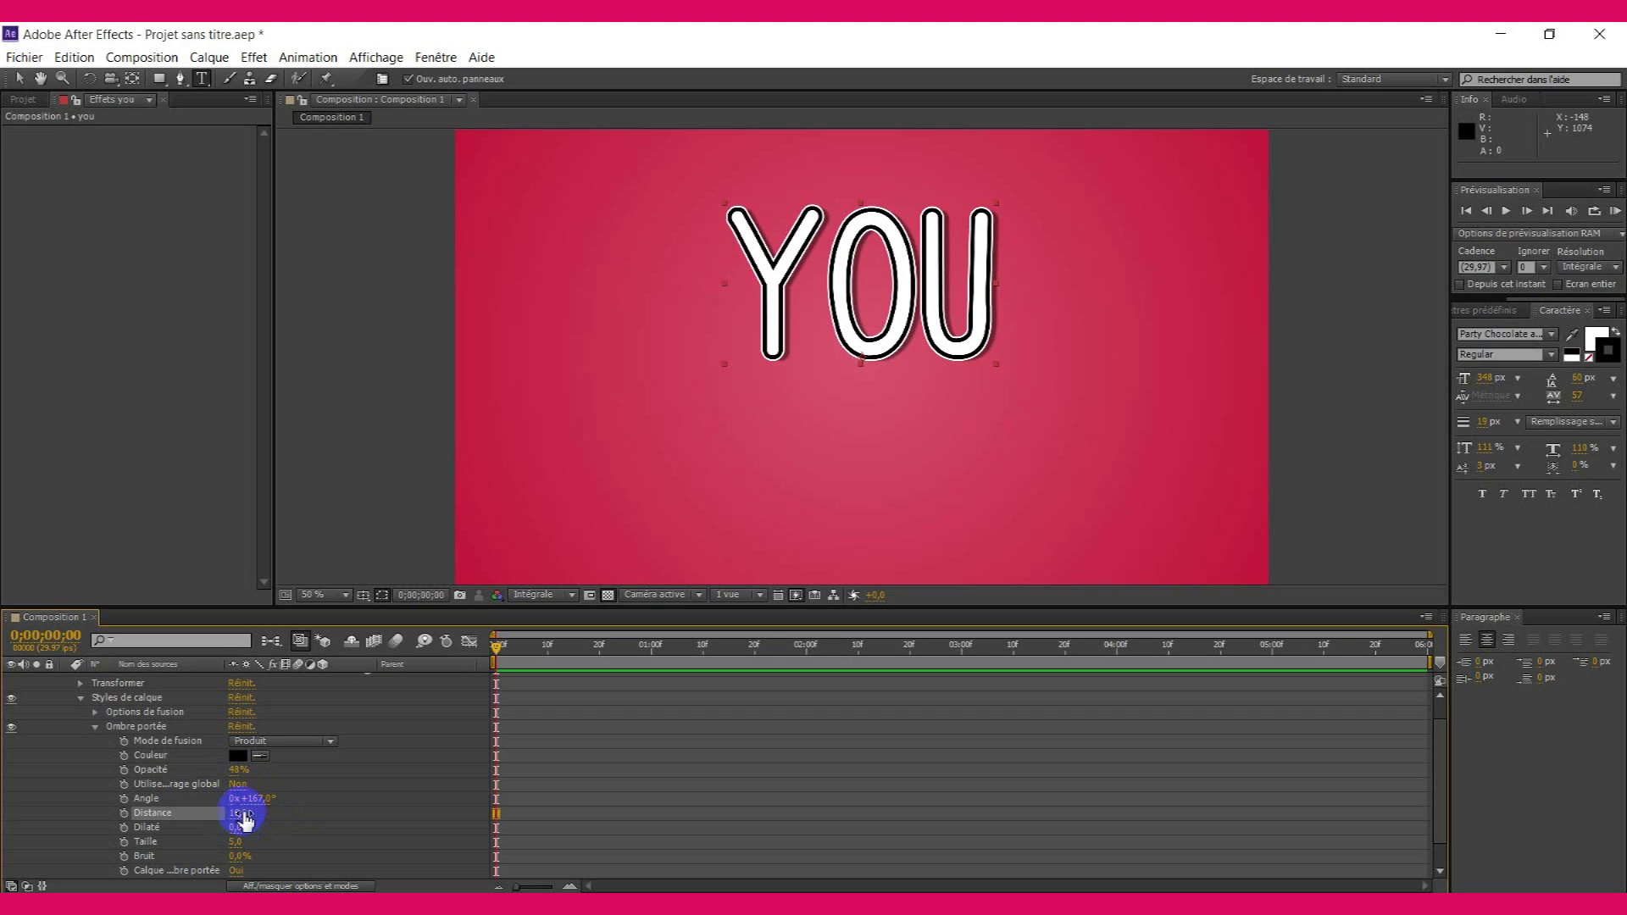
{"action": "left_click", "coordinate": [96, 727]}
{"action": "left_click", "coordinate": [81, 723]}
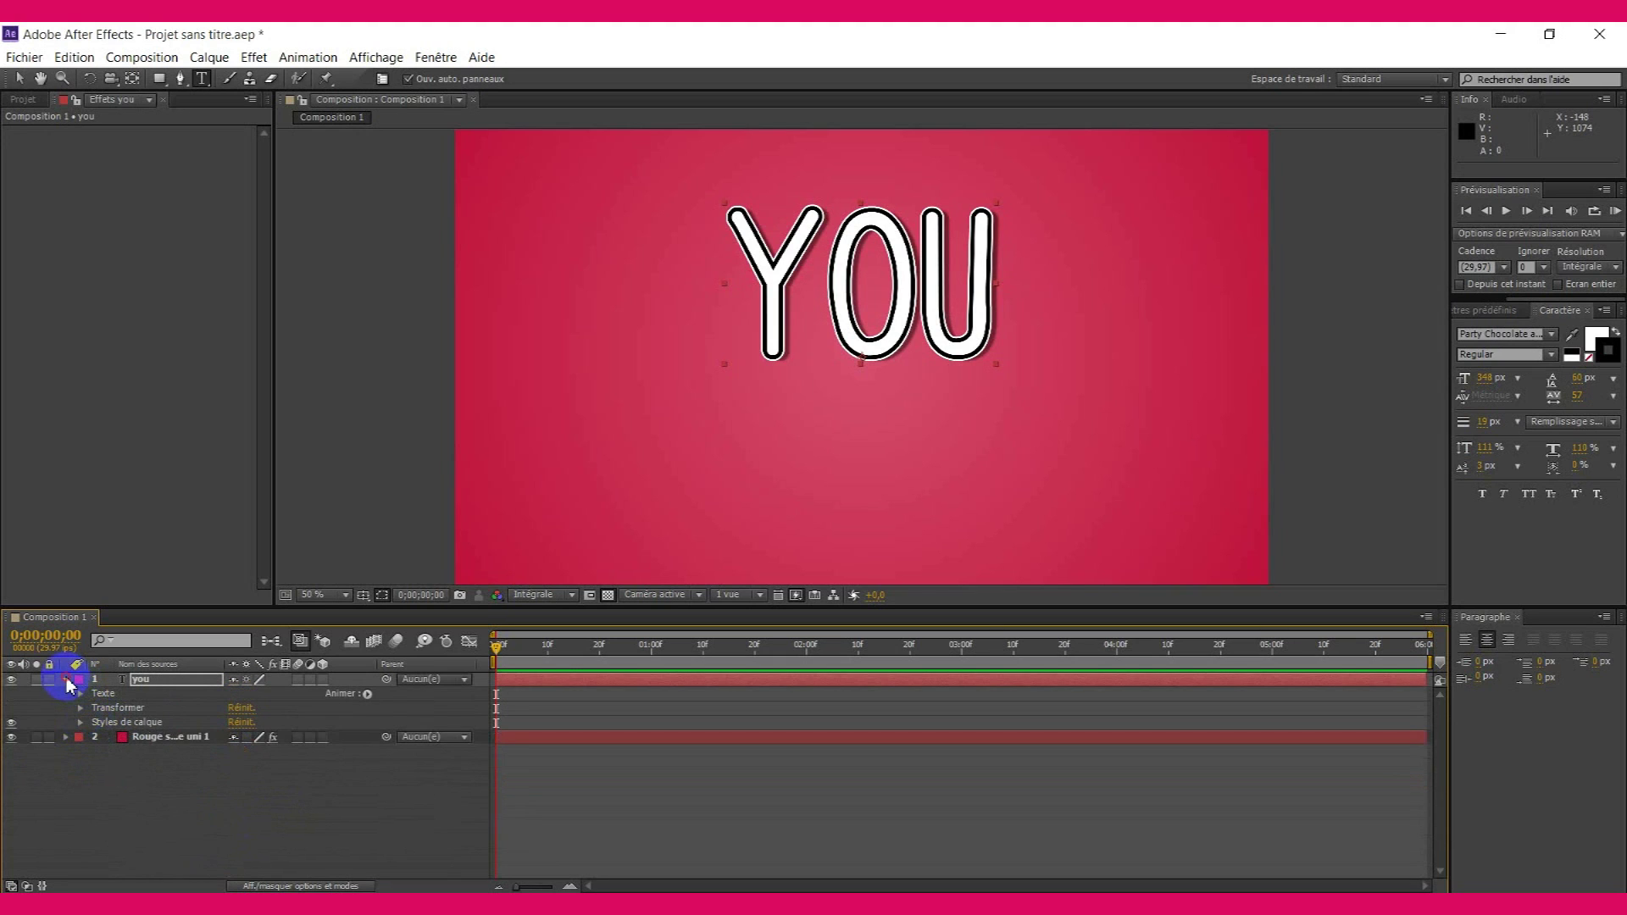
{"action": "left_click", "coordinate": [66, 680]}
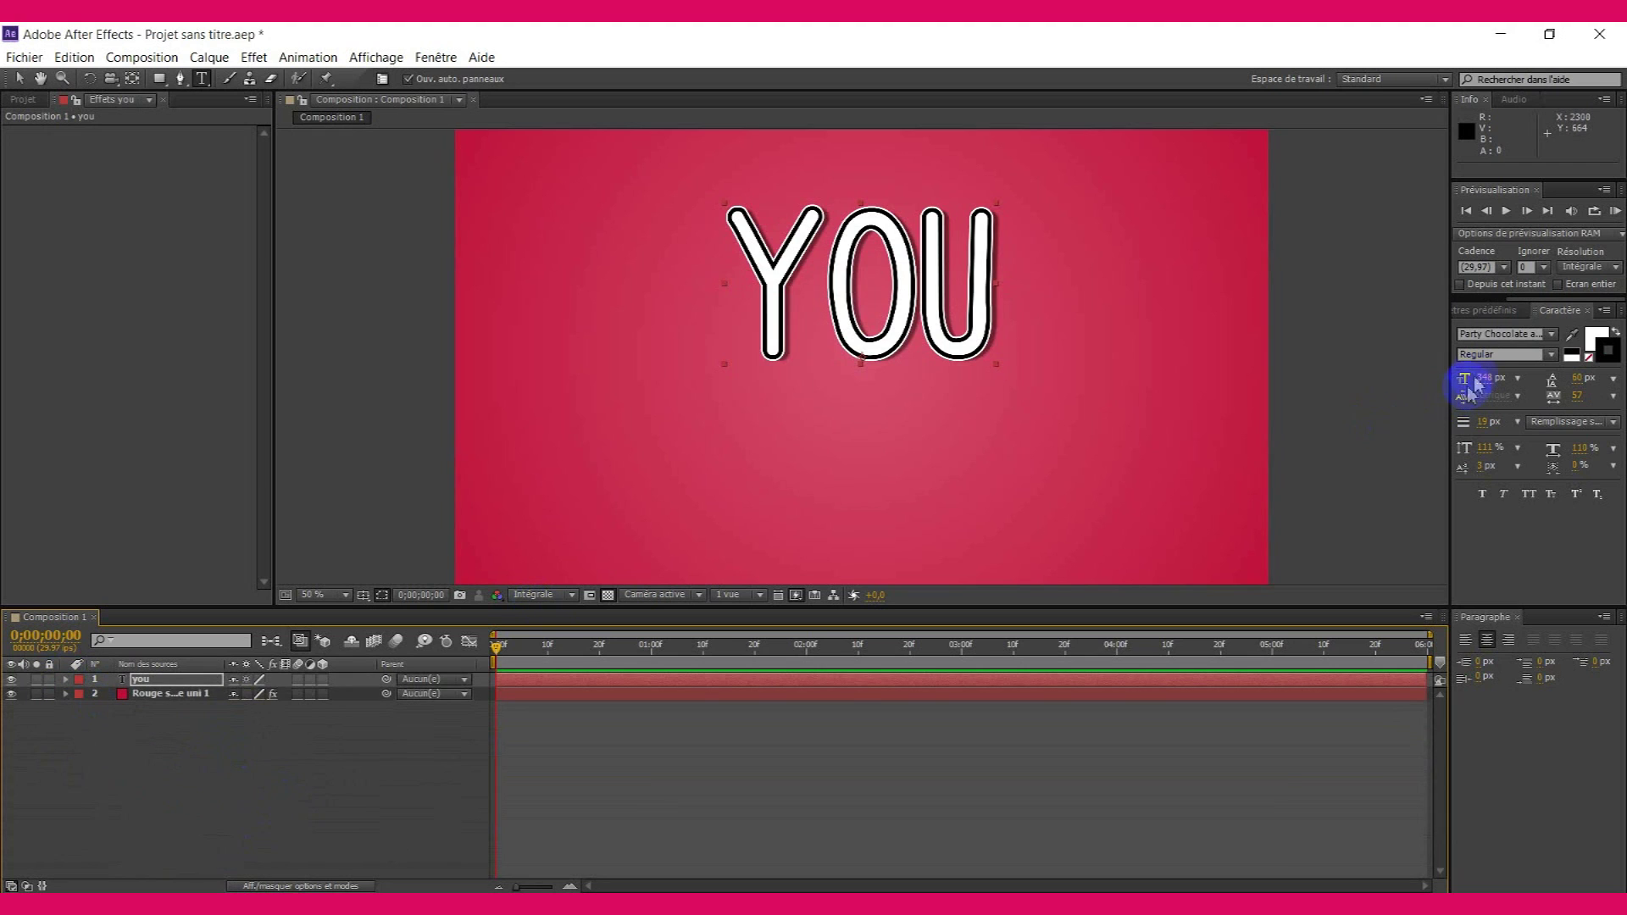
- With no layer selected, draw a black rectangle shape wider than the frame across the "you" text
{"action": "right_click", "coordinate": [428, 771]}
{"action": "left_click", "coordinate": [273, 766]}
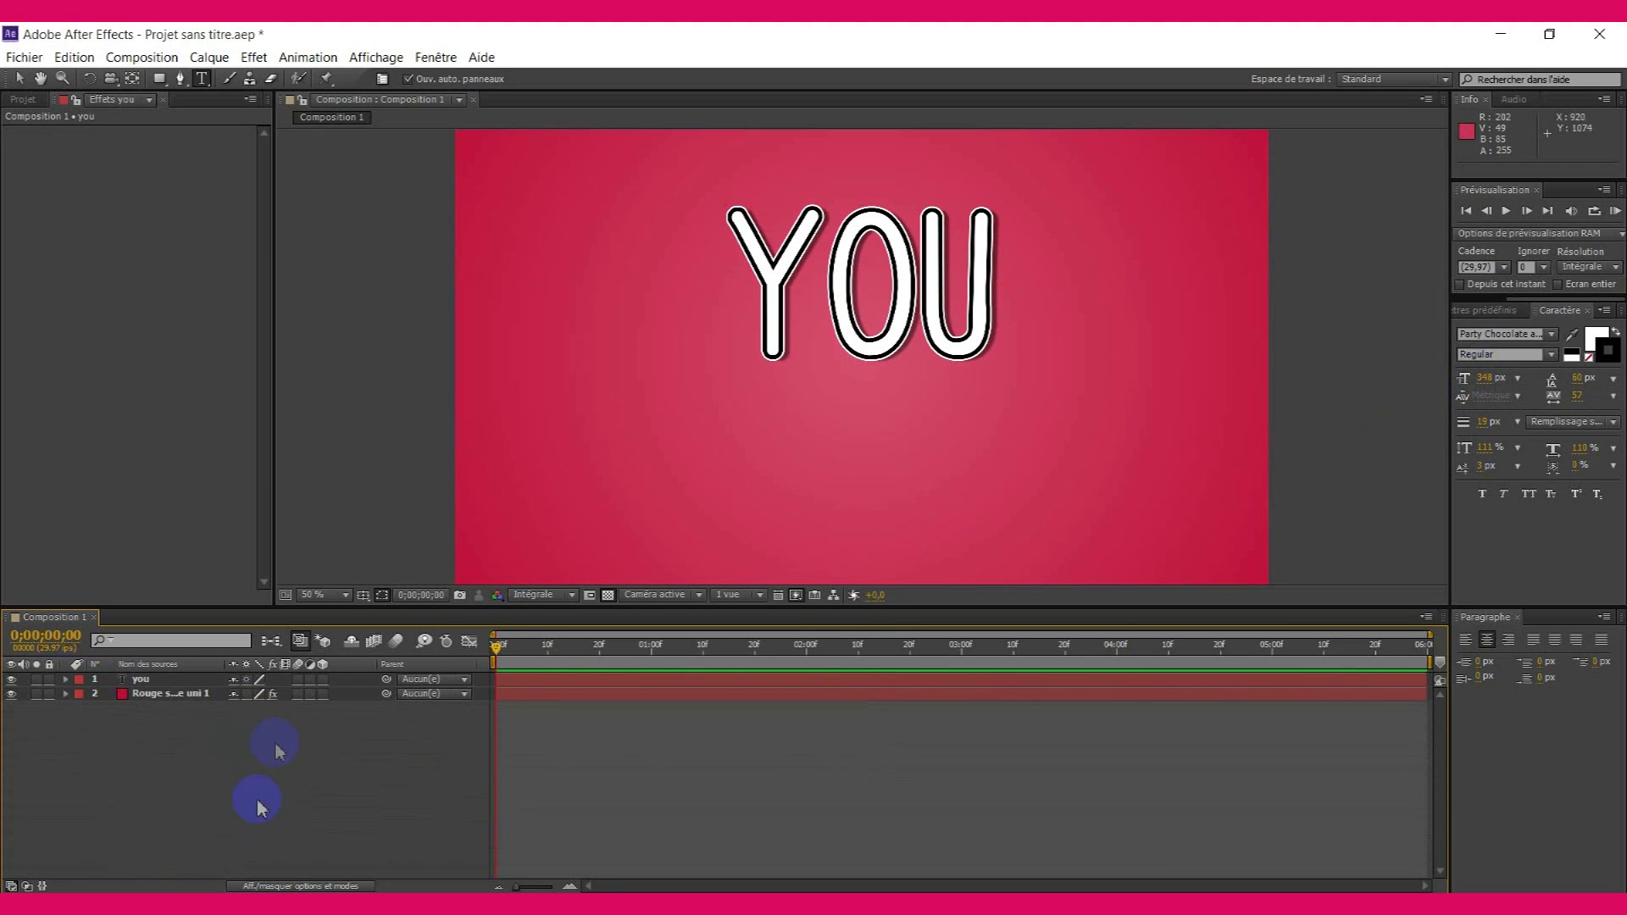
{"action": "left_click", "coordinate": [134, 80]}
{"action": "left_click", "coordinate": [167, 80]}
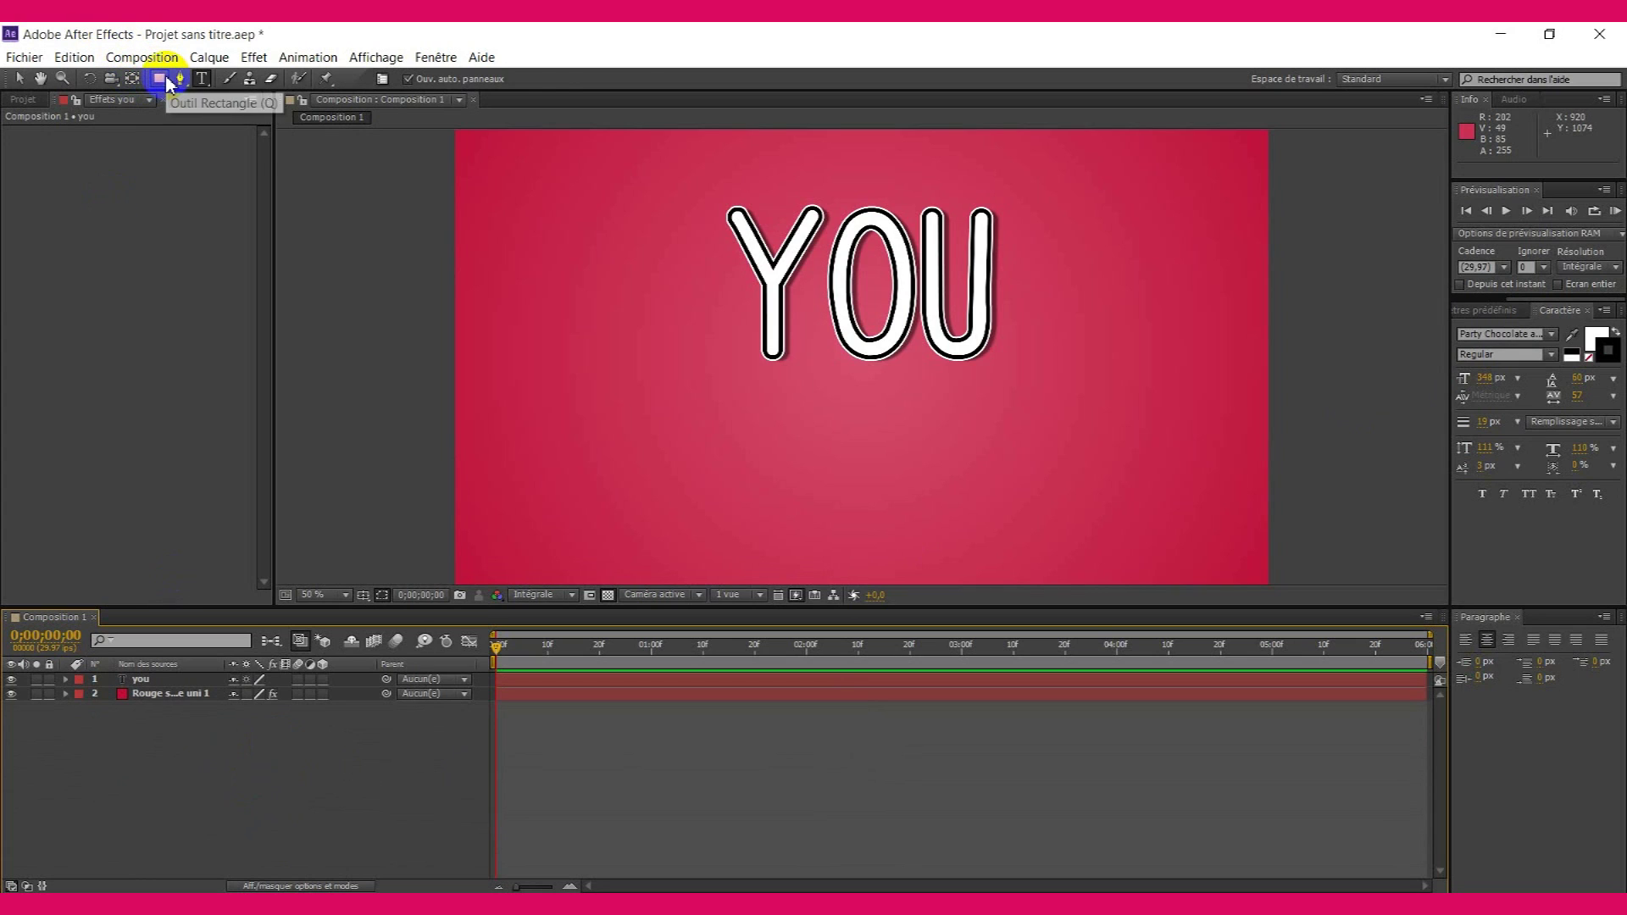
{"action": "left_click_drag", "start_coordinate": [167, 82], "coordinate": [259, 86]}
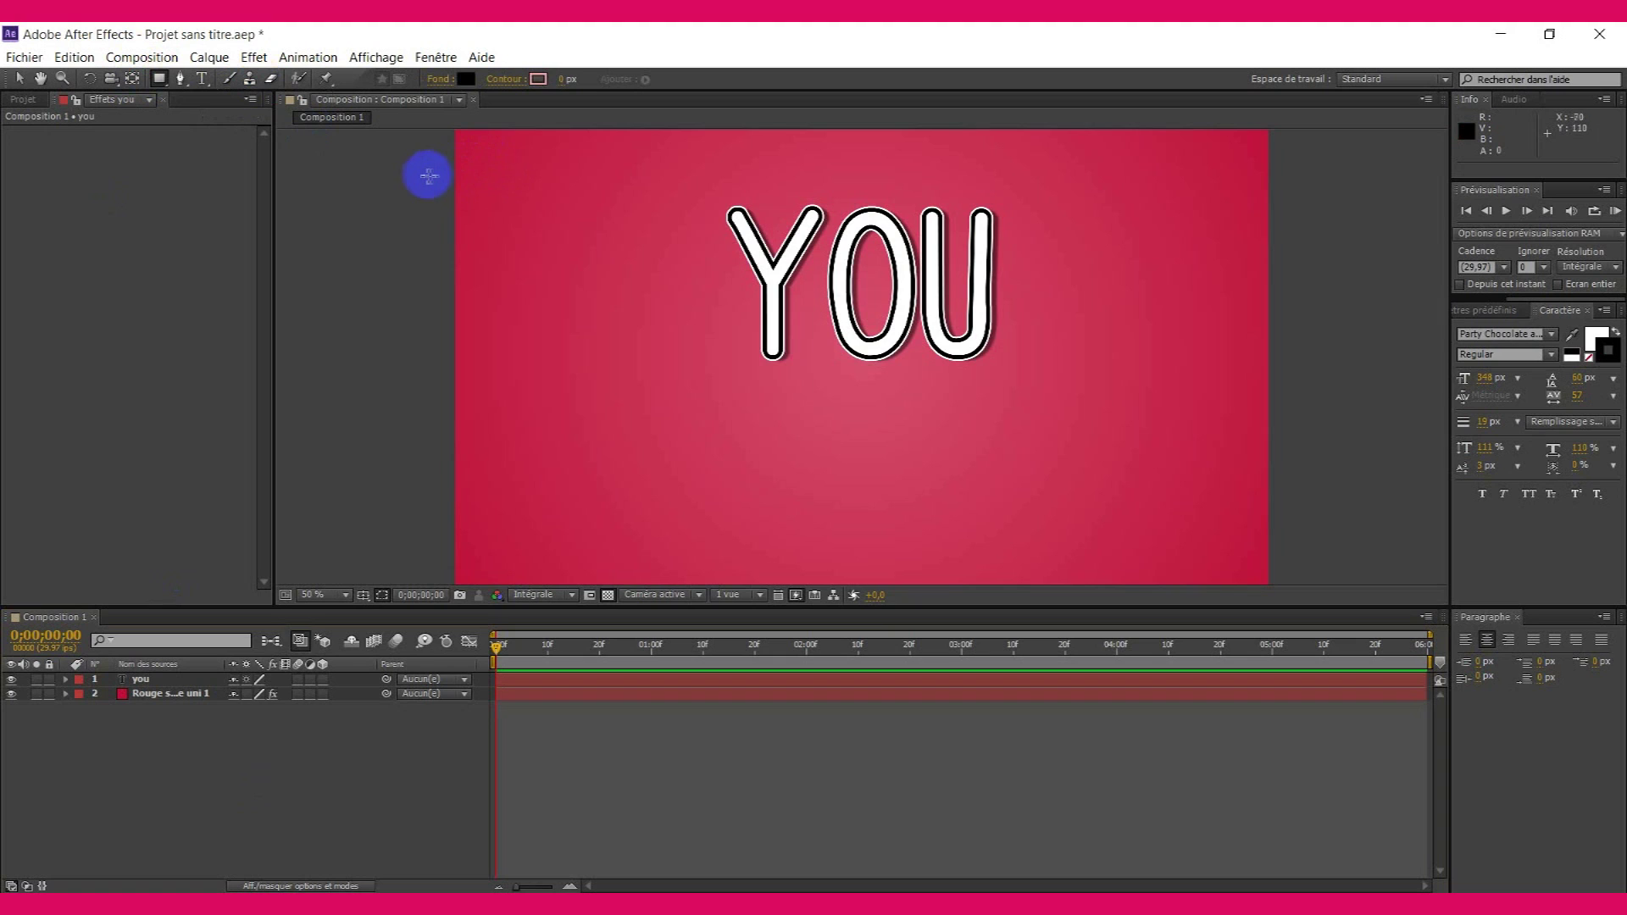
{"action": "left_click_drag", "start_coordinate": [421, 173], "coordinate": [1340, 356]}
- Move the black rectangle down to the vertical middle of the frame and collapse the shape layer's properties
{"action": "left_click", "coordinate": [19, 78]}
{"action": "left_click", "coordinate": [936, 212]}
{"action": "left_click_drag", "start_coordinate": [936, 212], "coordinate": [938, 305]}
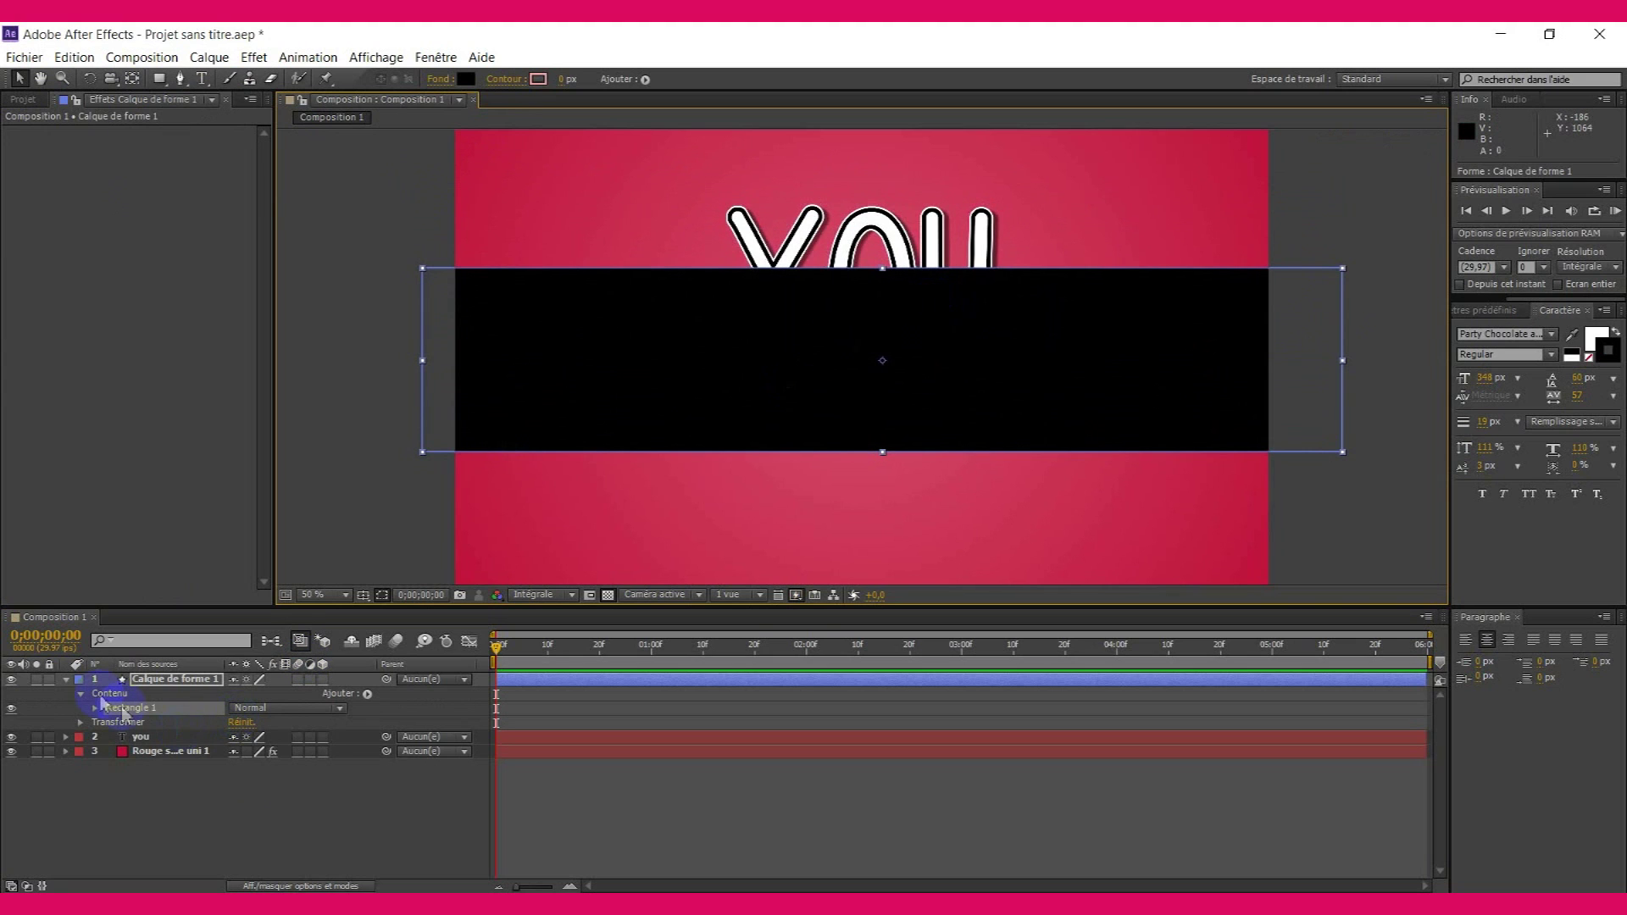
{"action": "left_click", "coordinate": [67, 680]}
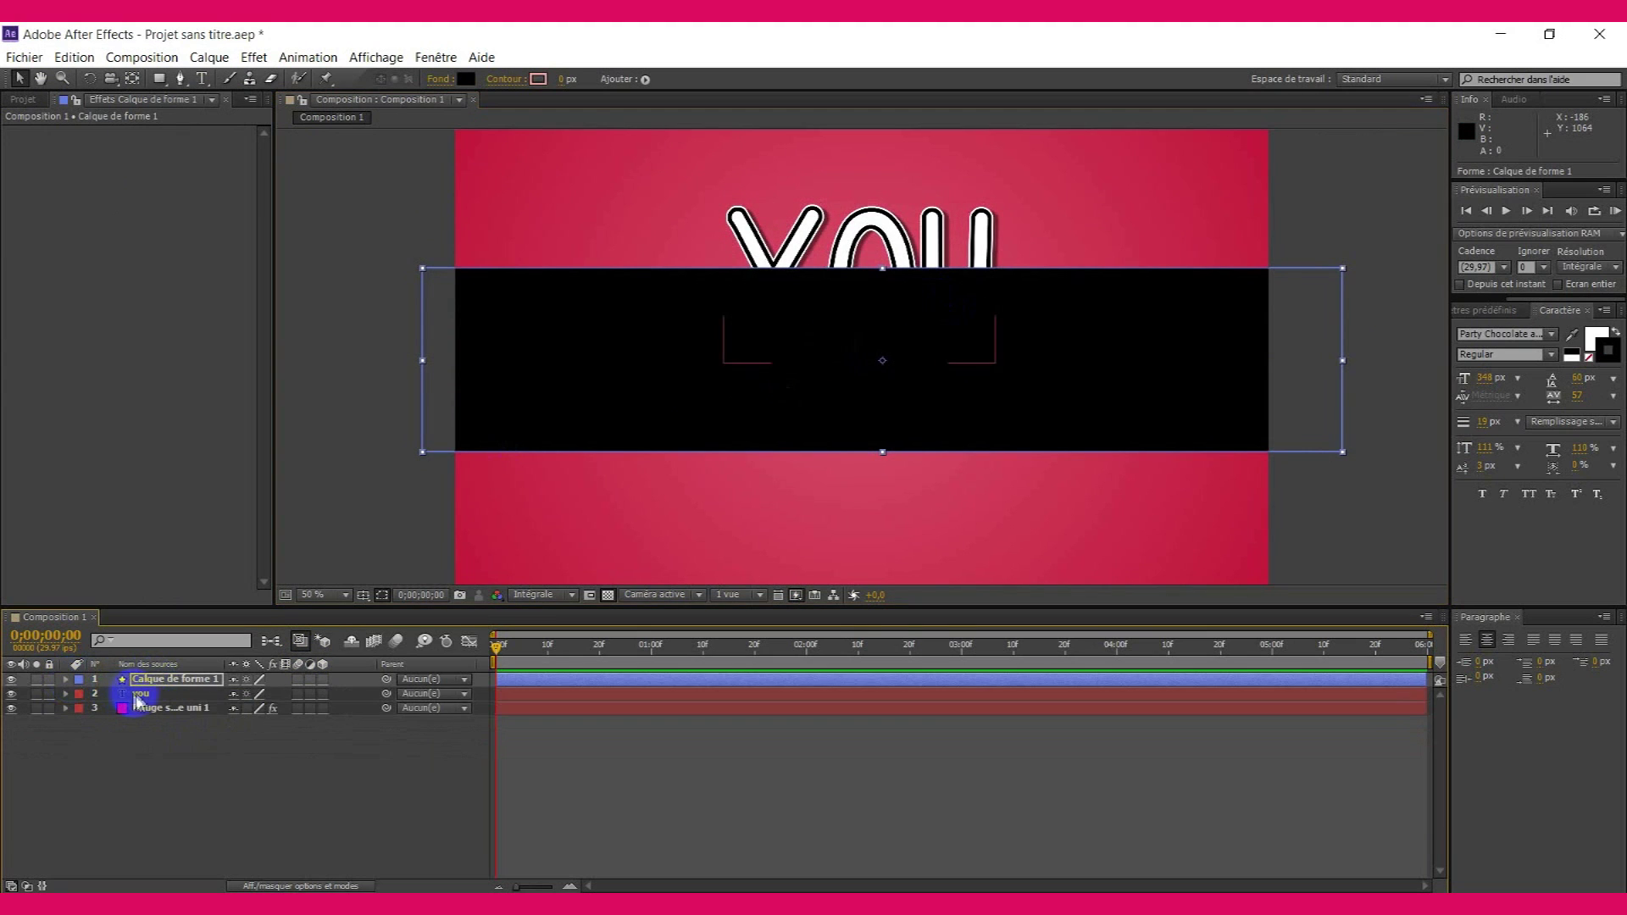
- Move the "you" text layer down behind the black rectangle, to position 960, 722
{"action": "left_click", "coordinate": [85, 696]}
{"action": "left_click", "coordinate": [66, 695]}
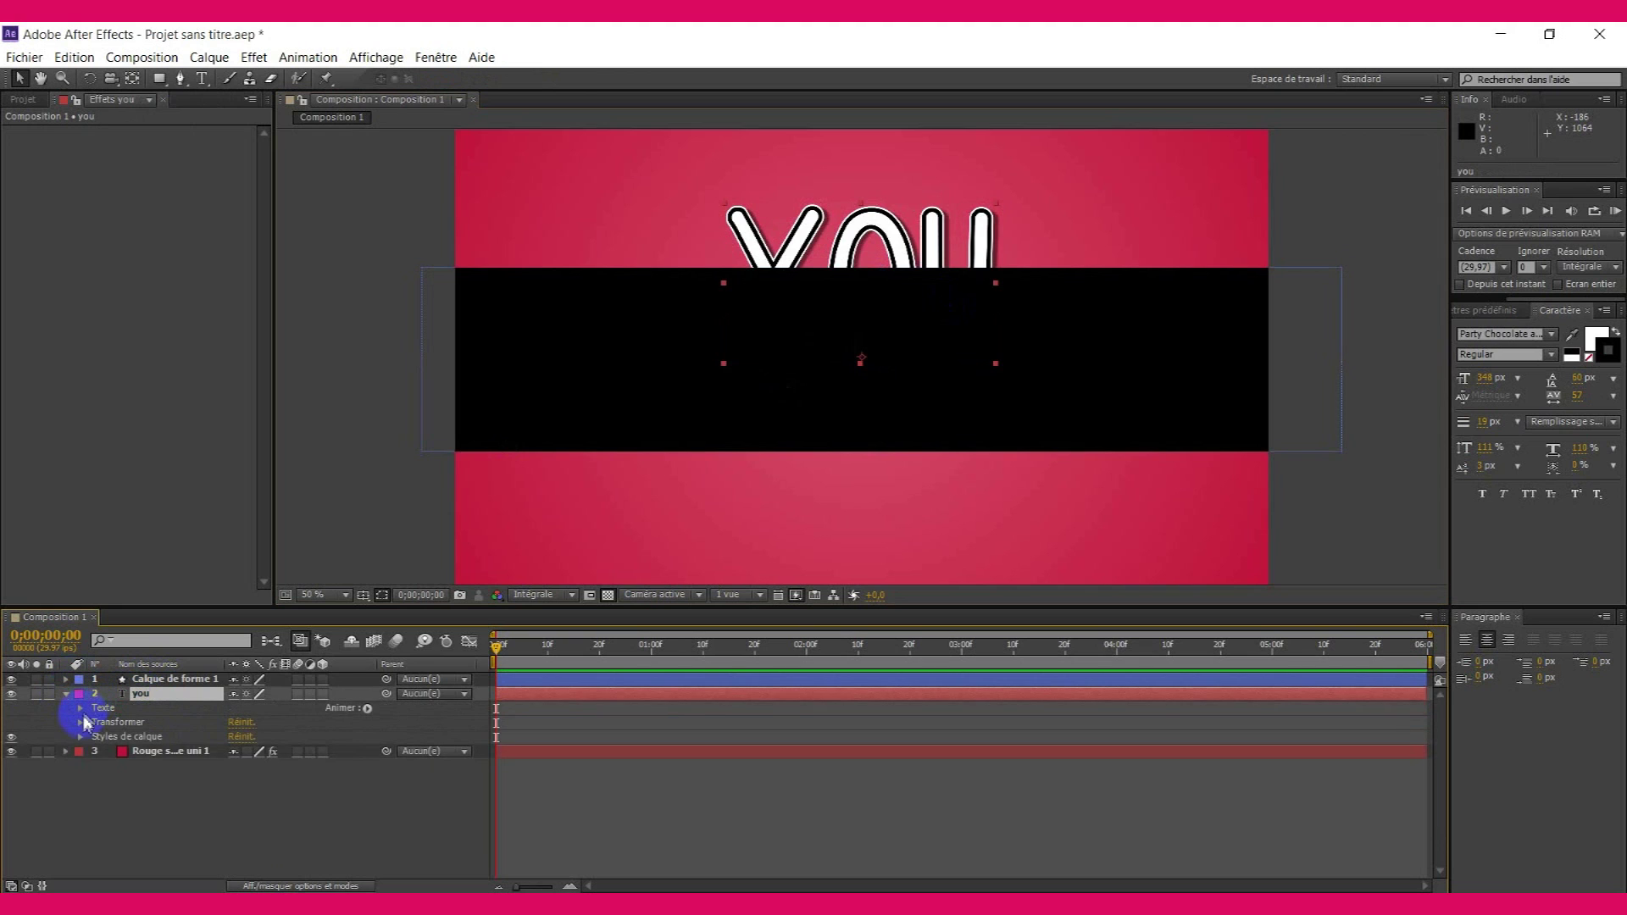
{"action": "left_click", "coordinate": [81, 722]}
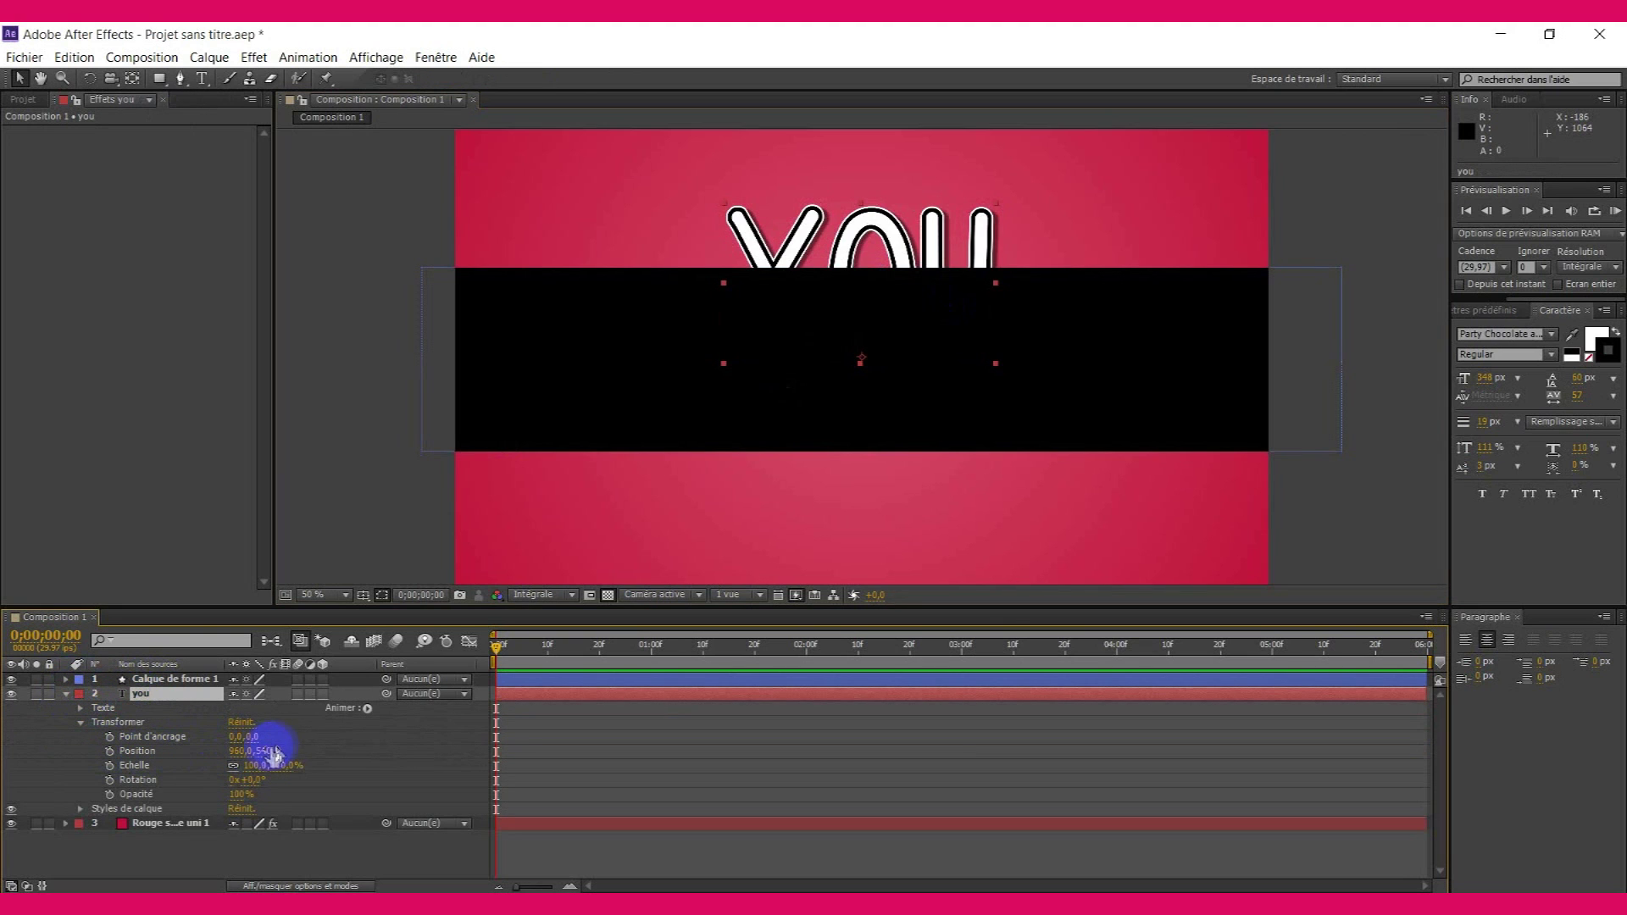
{"action": "left_click_drag", "start_coordinate": [263, 750], "coordinate": [290, 876]}
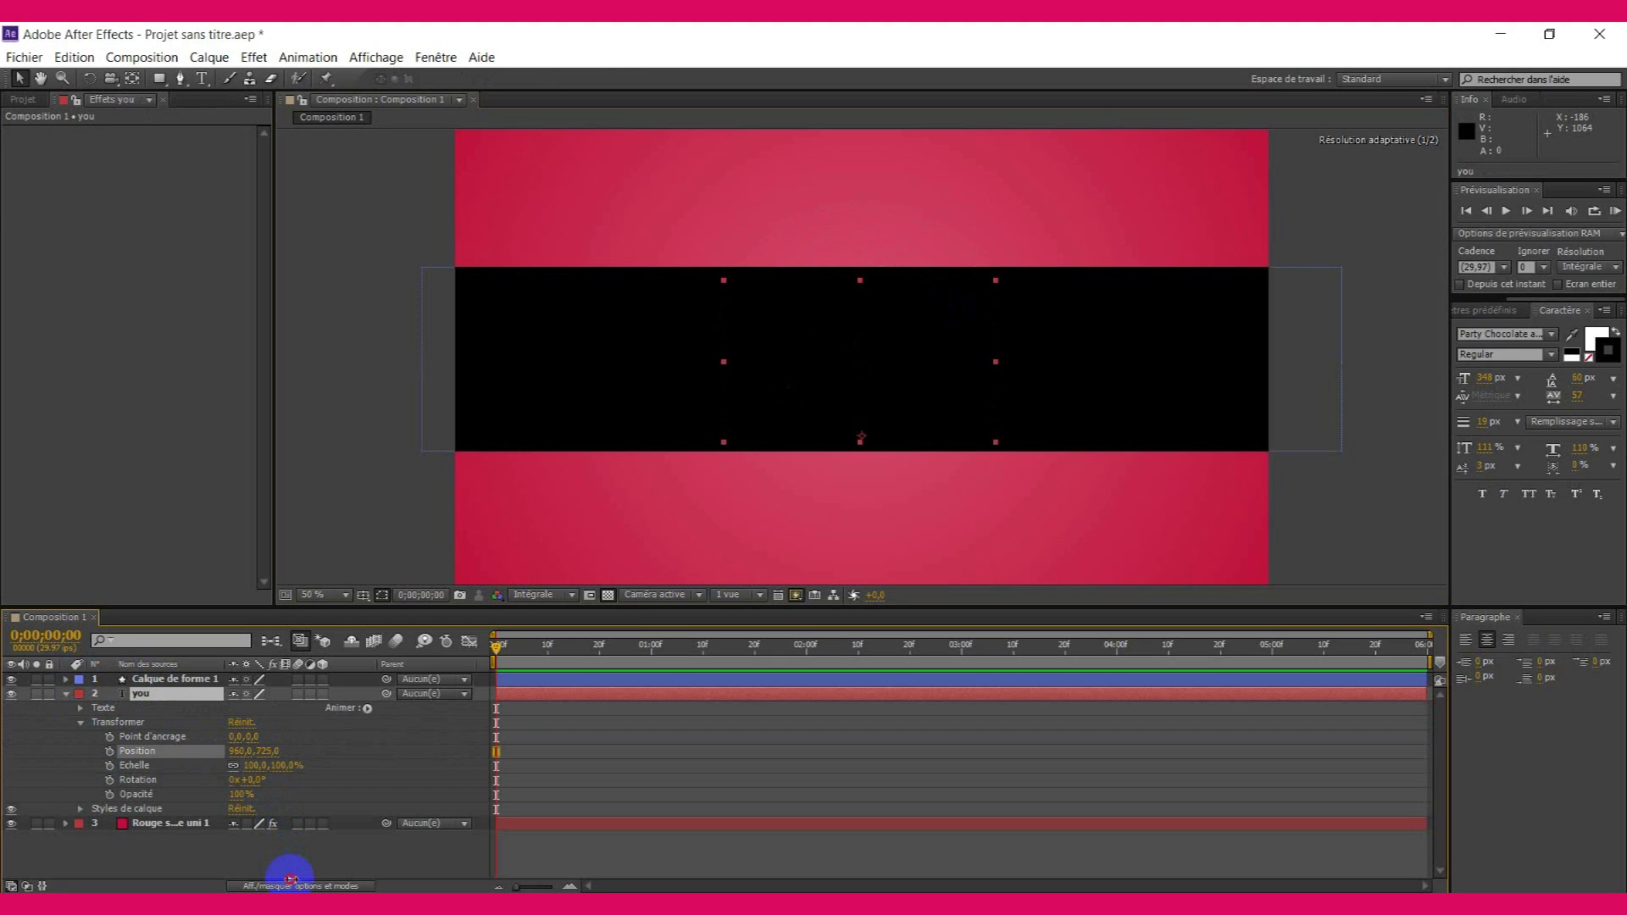
{"action": "left_click", "coordinate": [66, 693]}
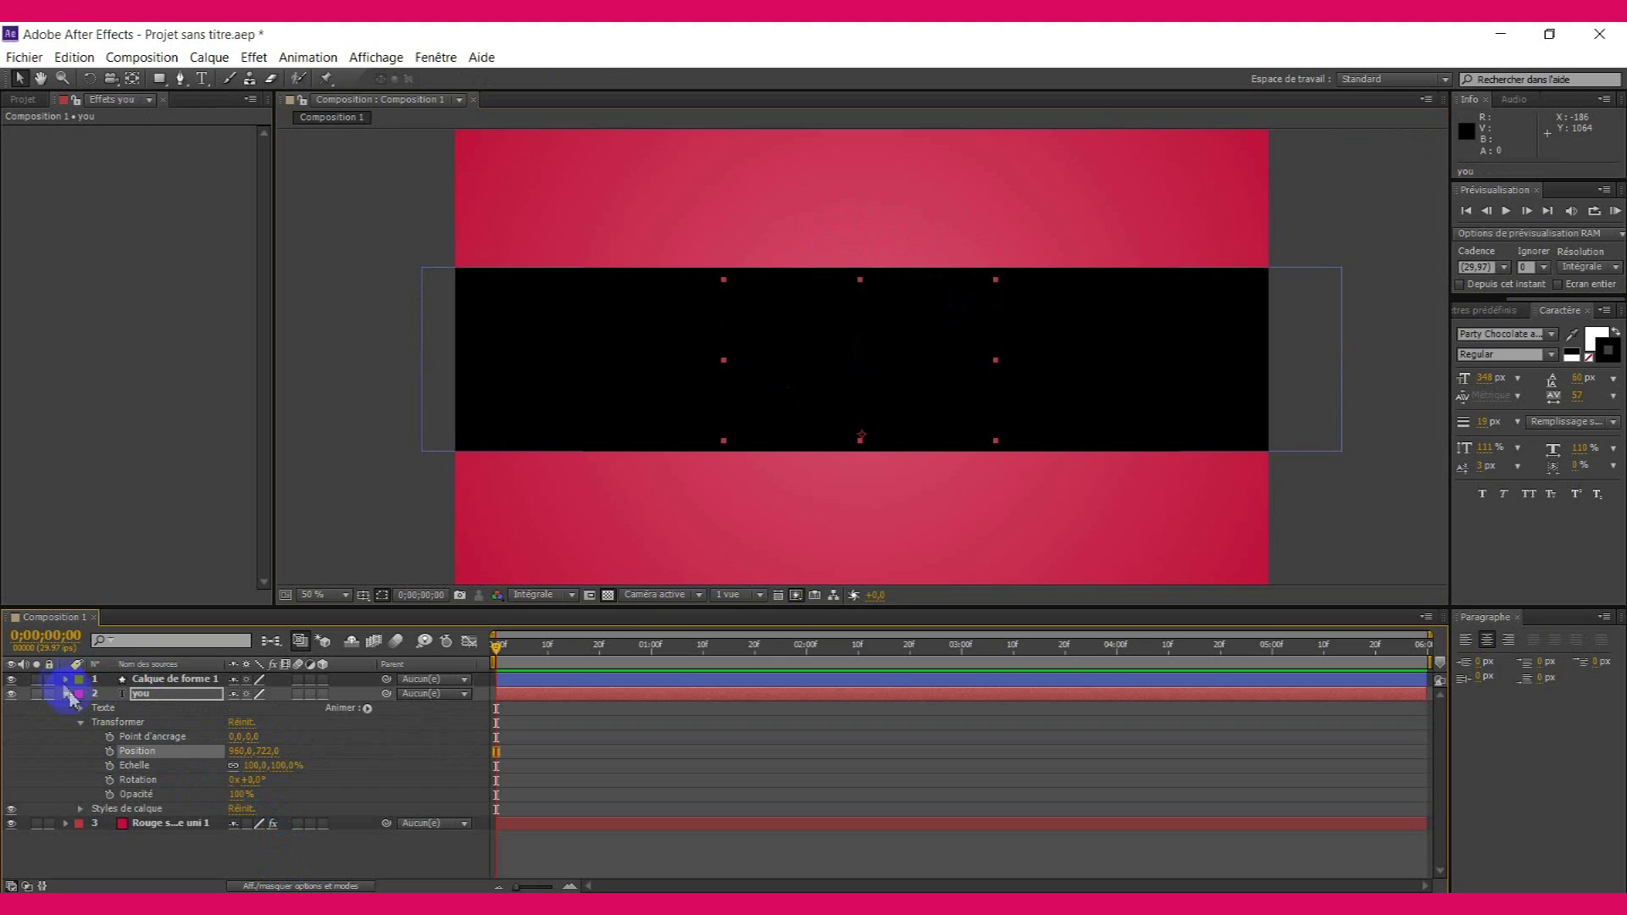
{"action": "left_click", "coordinate": [176, 784]}
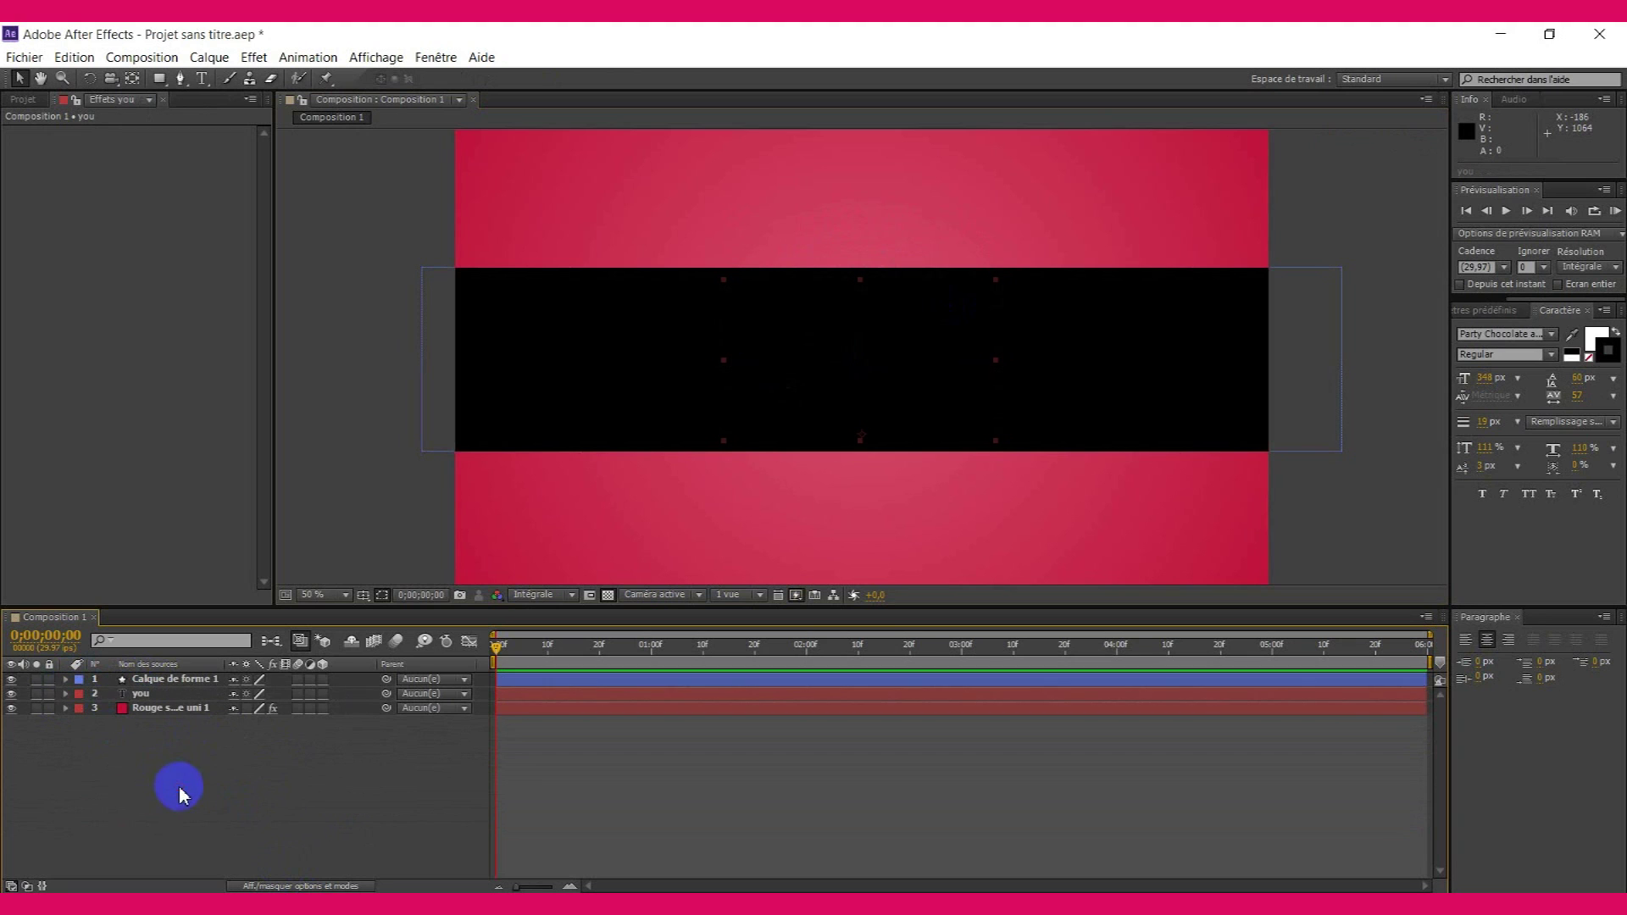
- Set the "you" layer's track matte to Alpha, using the rectangle shape layer
{"action": "left_click", "coordinate": [284, 886]}
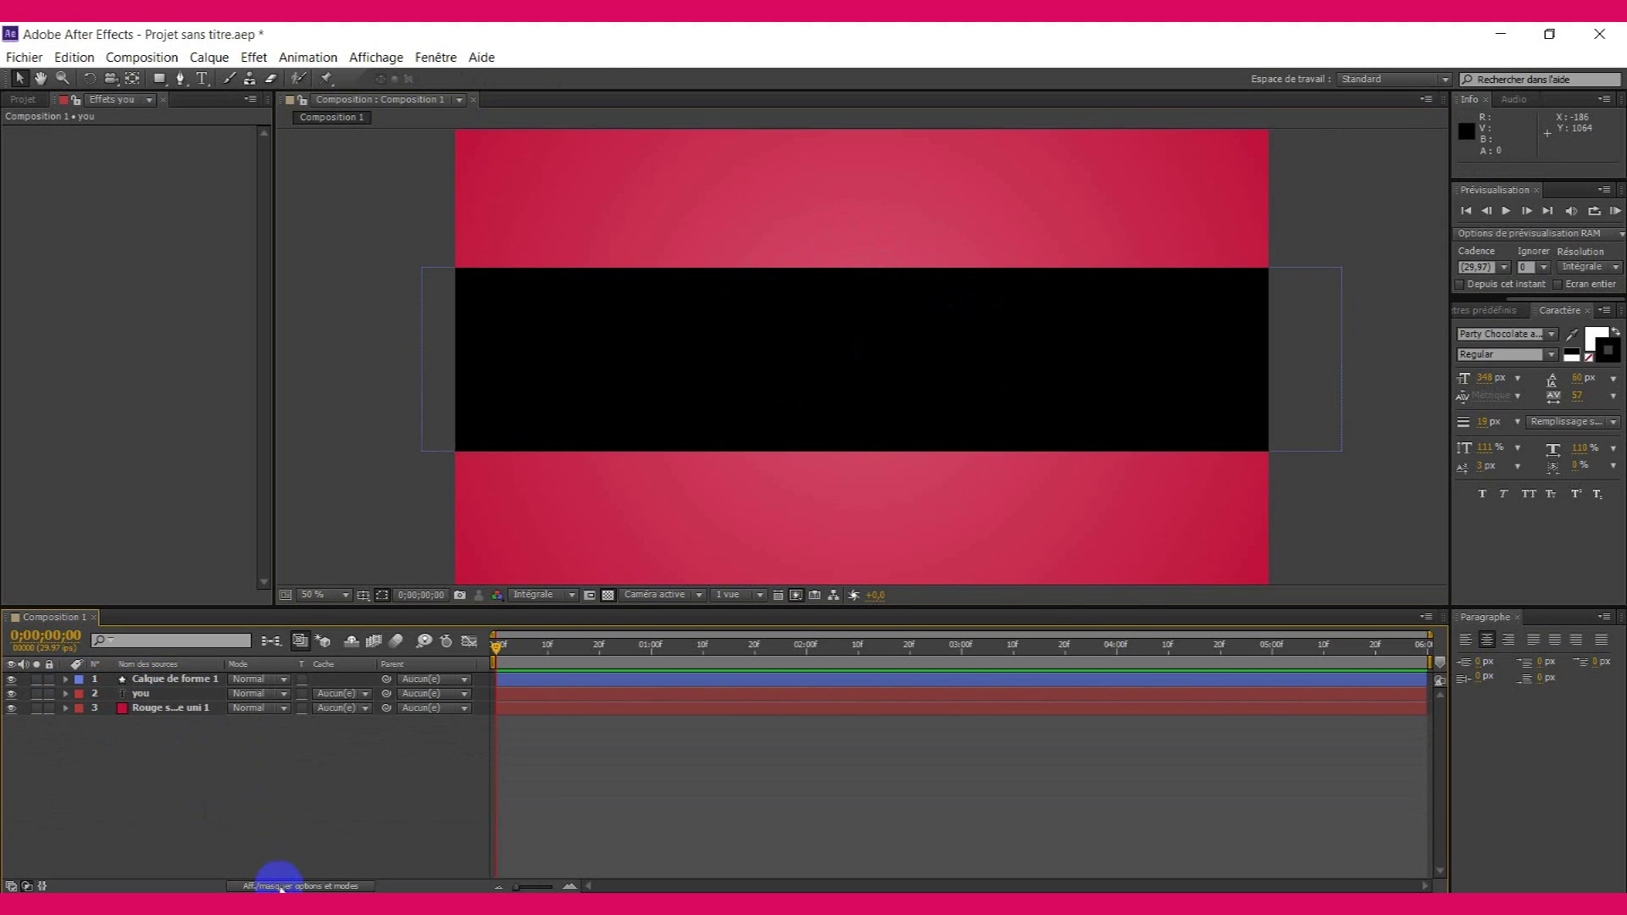
{"action": "left_click", "coordinate": [361, 708]}
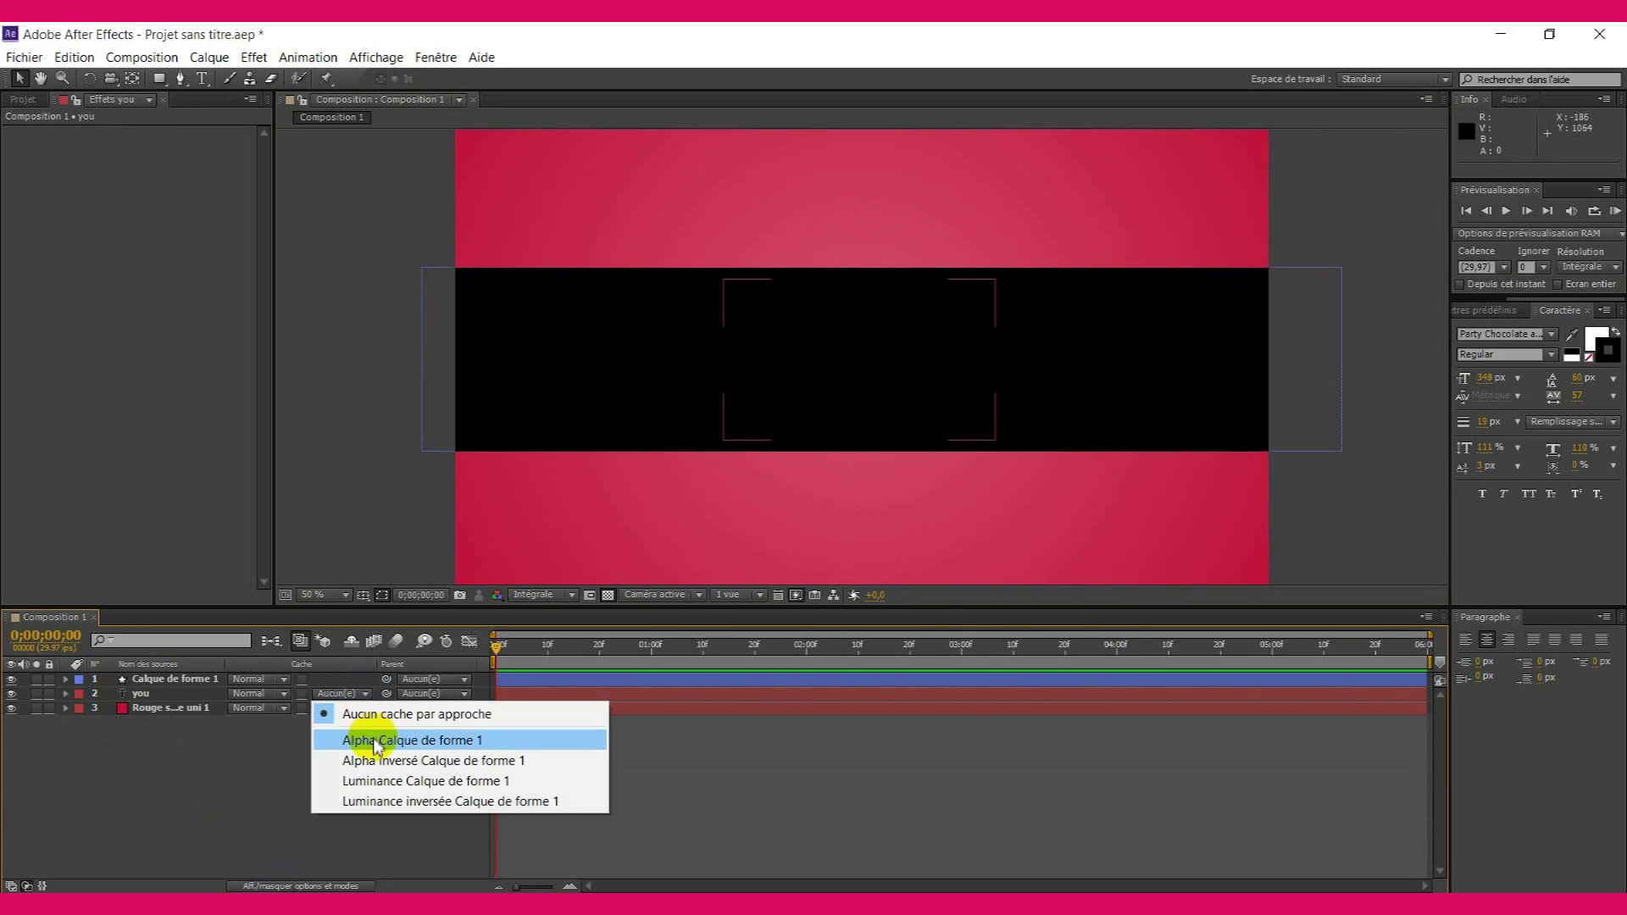
{"action": "left_click", "coordinate": [373, 743]}
{"action": "left_click", "coordinate": [300, 786]}
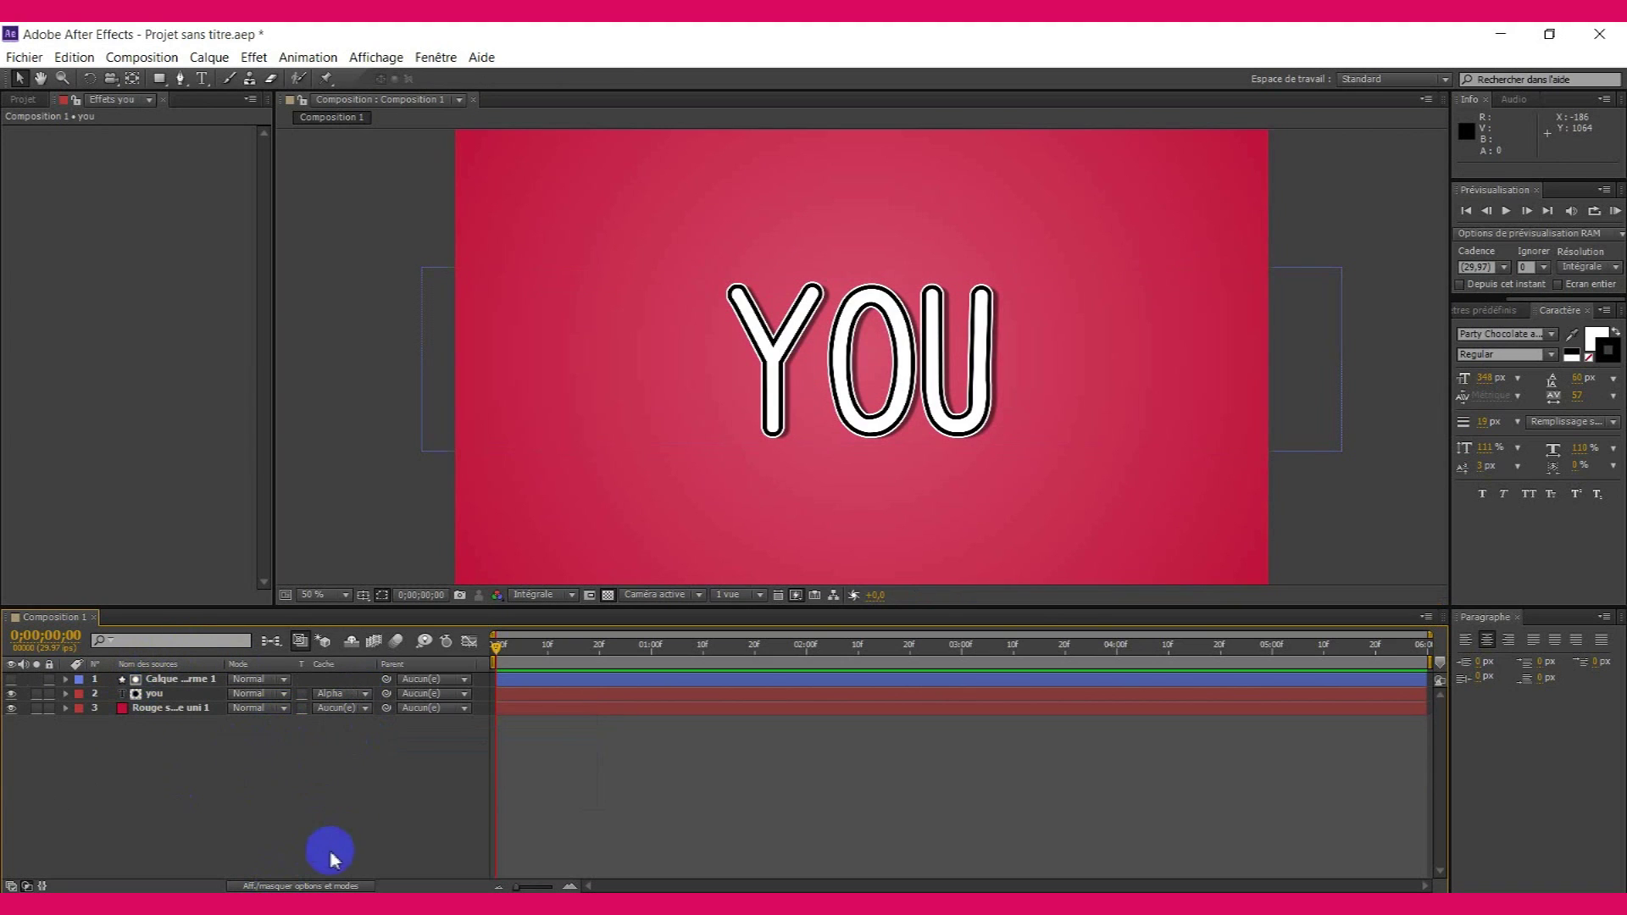
- Create a Position keyframe for the "you" layer at 0 s with the text raised entirely above the matte
{"action": "left_click", "coordinate": [186, 697]}
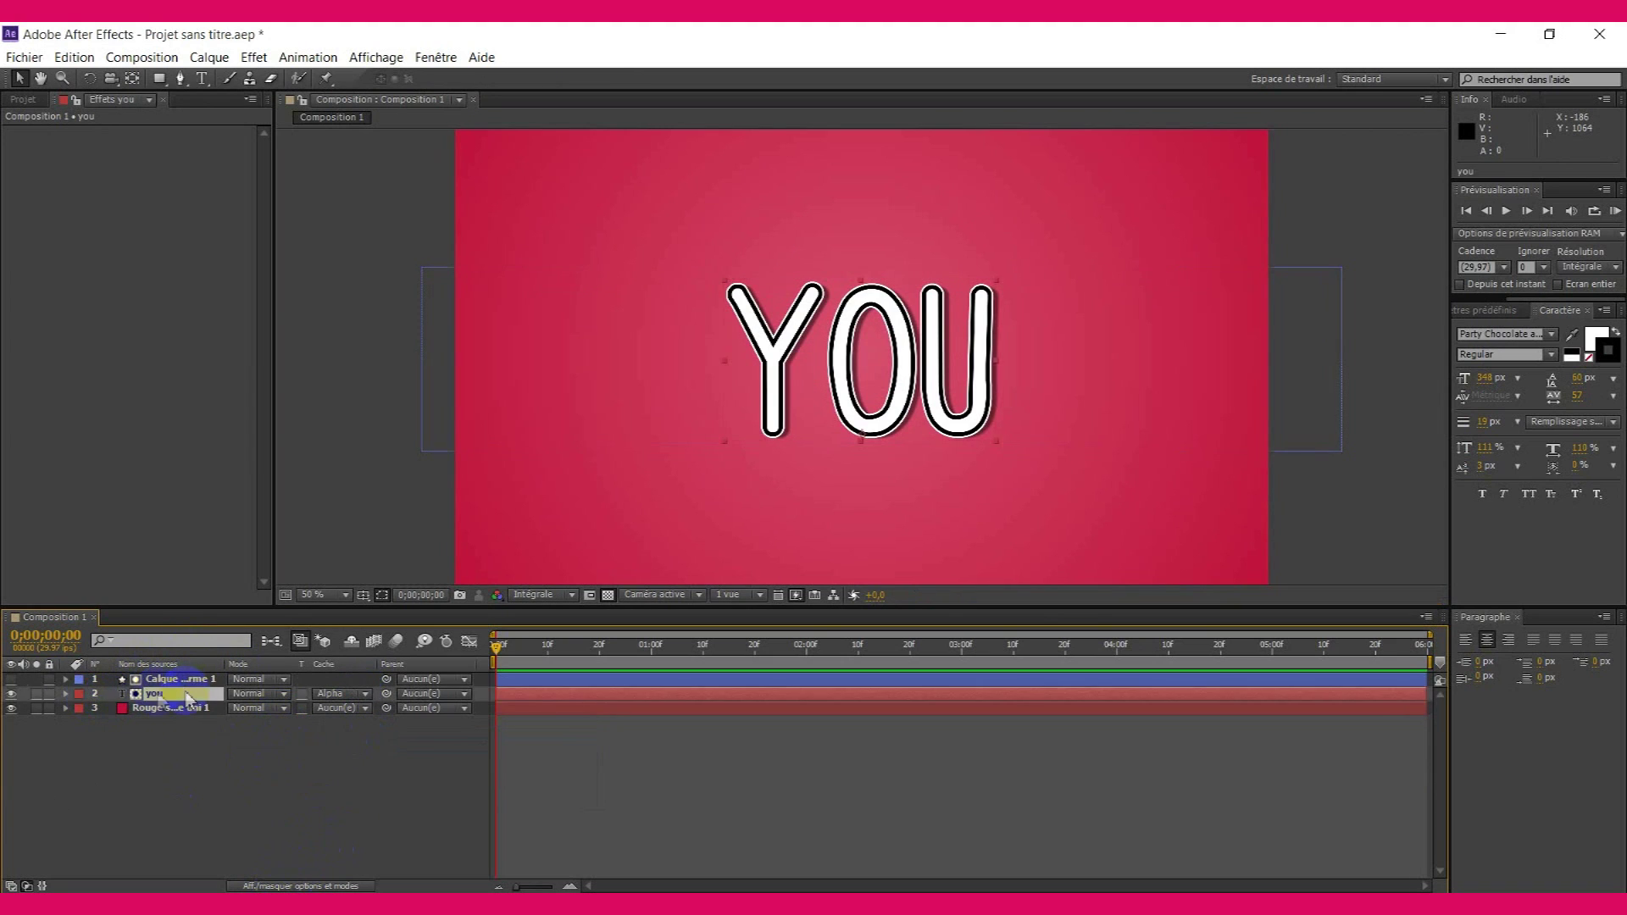
{"action": "left_click", "coordinate": [66, 694]}
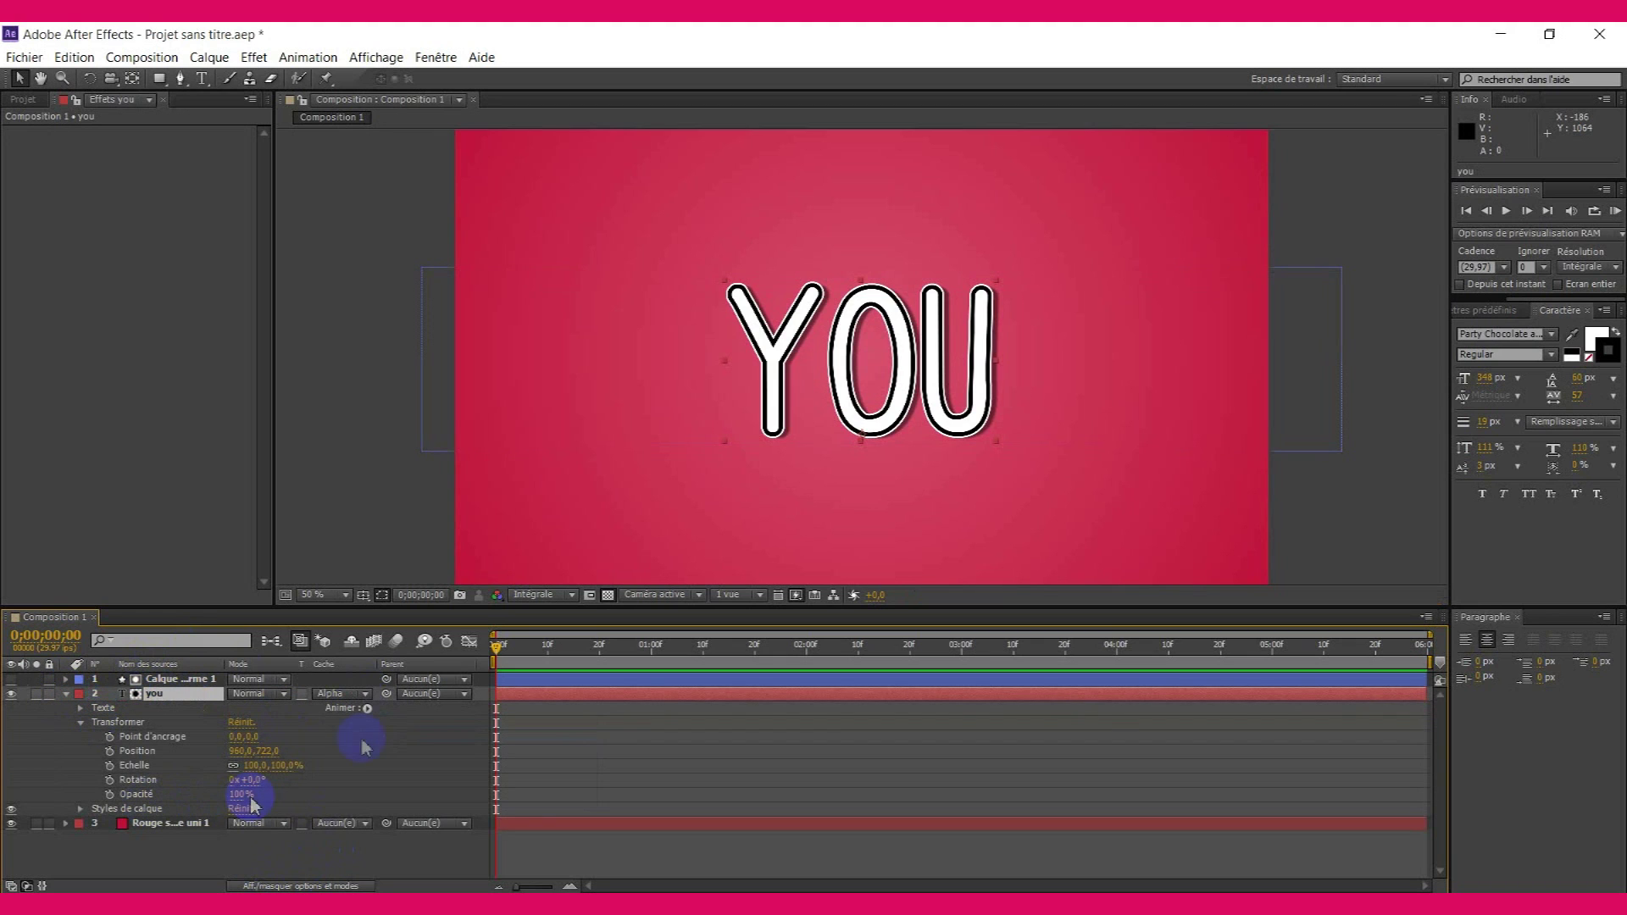
{"action": "left_click", "coordinate": [110, 751]}
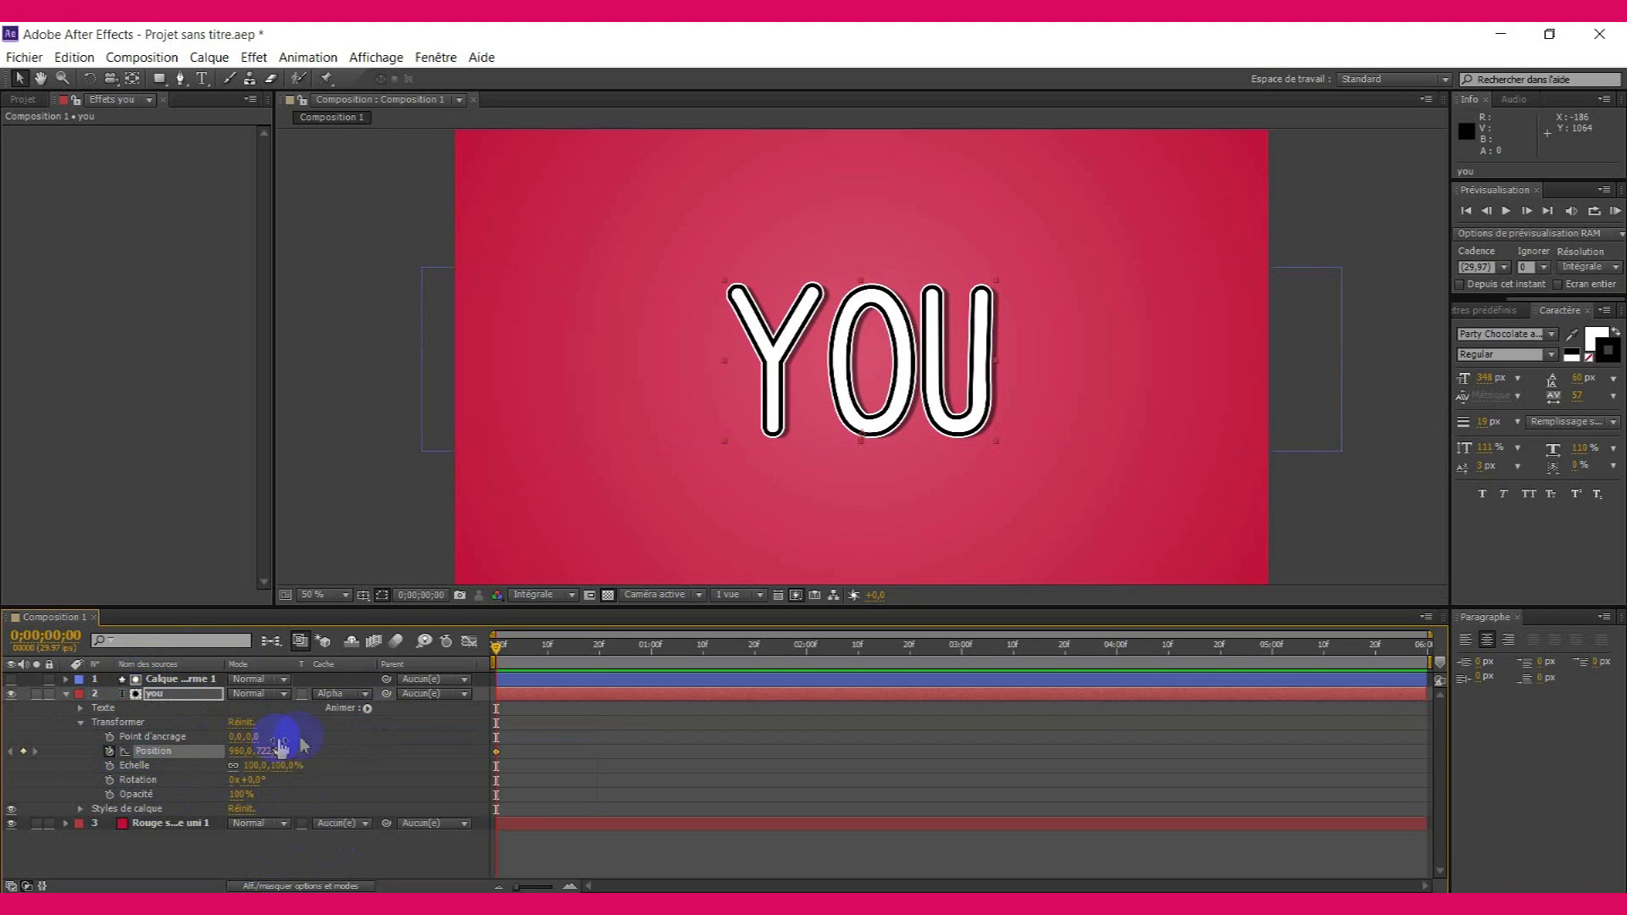
{"action": "left_click_drag", "start_coordinate": [270, 753], "coordinate": [249, 437]}
- Add a second Position keyframe at 1 s that brings the "you" text back to a vertical position of 722
{"action": "left_click", "coordinate": [498, 648]}
{"action": "left_click_drag", "start_coordinate": [499, 650], "coordinate": [598, 650]}
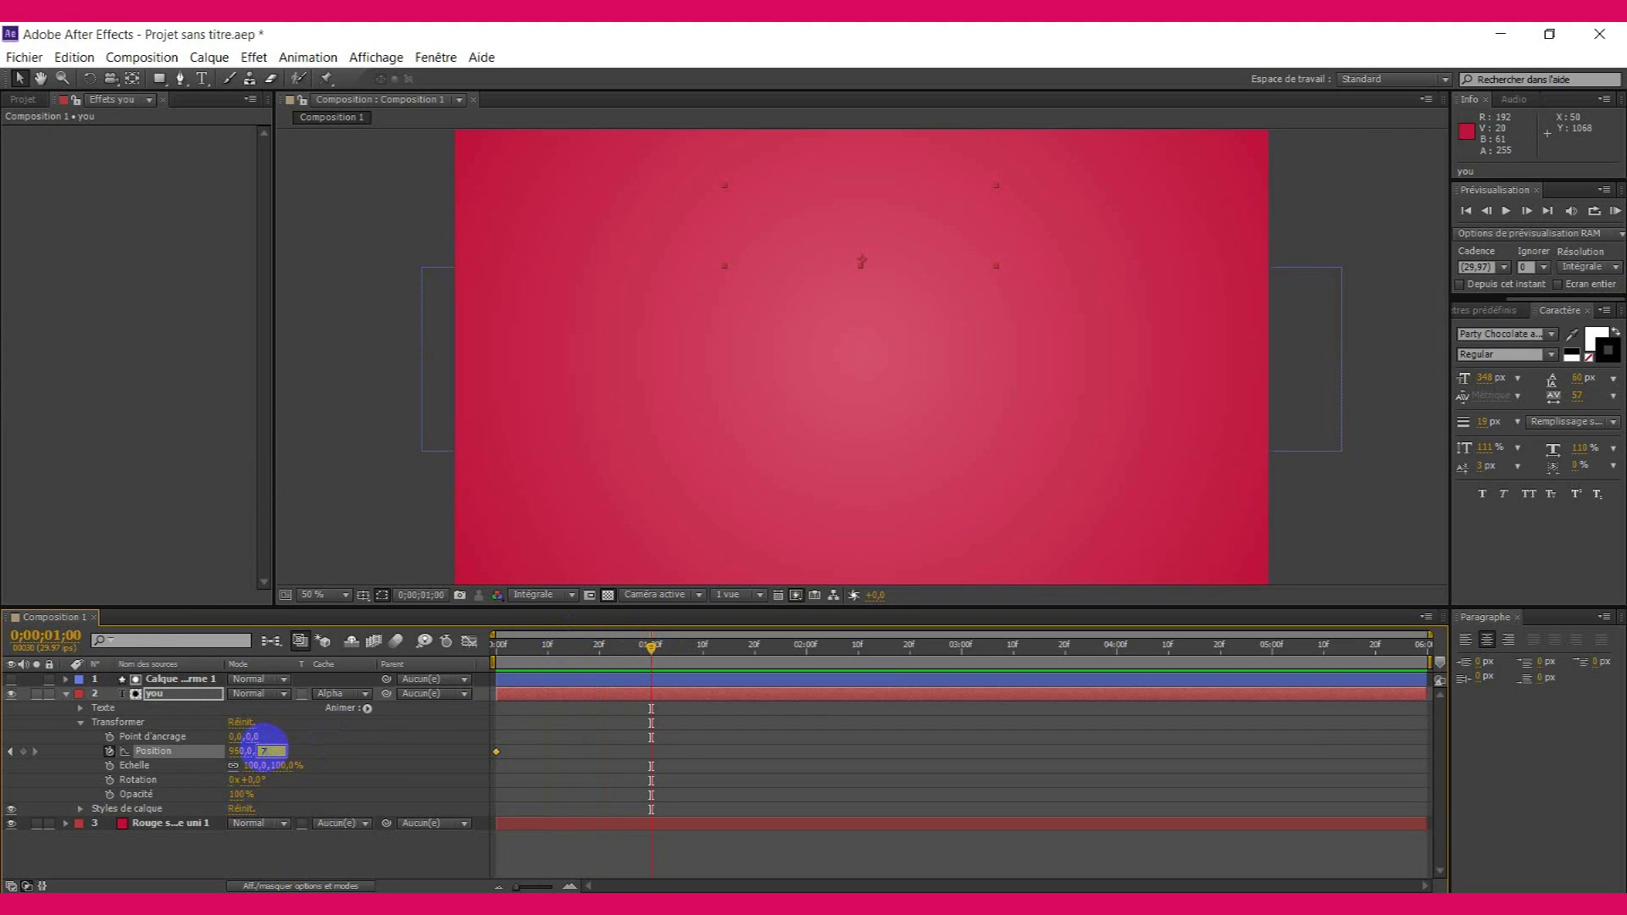
{"action": "type", "text": "540"}
{"action": "key", "text": "Return"}
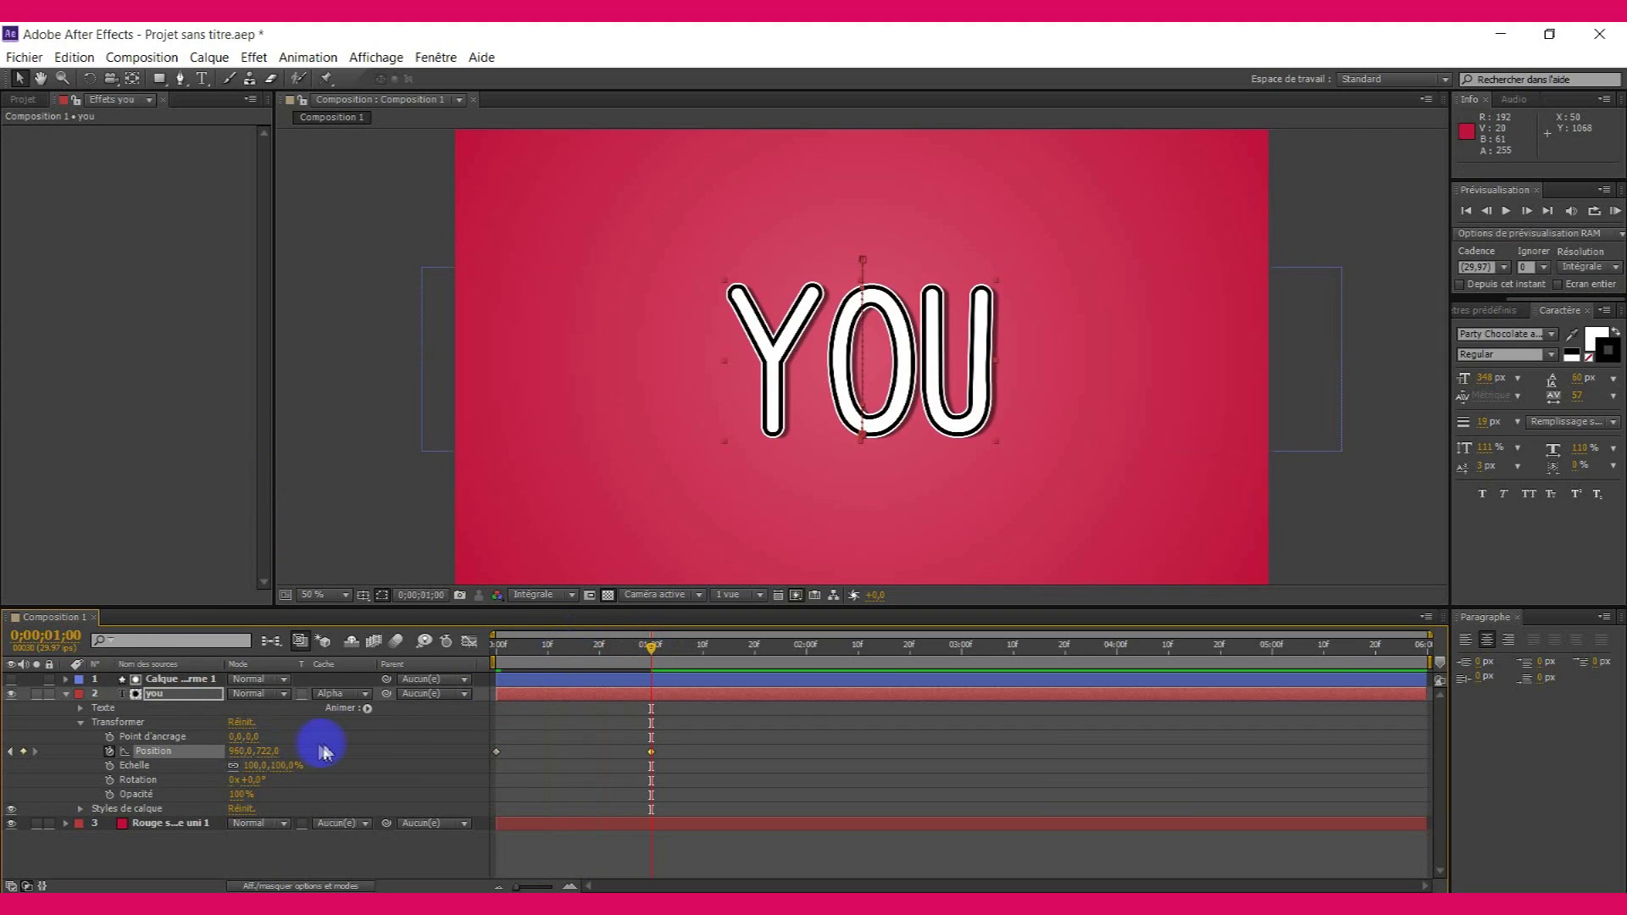
- Apply Easy Ease to the two Position keyframes of the "you" layer
{"action": "left_click_drag", "start_coordinate": [484, 731], "coordinate": [672, 752]}
{"action": "right_click", "coordinate": [657, 759]}
{"action": "left_click", "coordinate": [657, 754]}
{"action": "right_click", "coordinate": [653, 752]}
{"action": "mouse_move", "coordinate": [674, 740]}
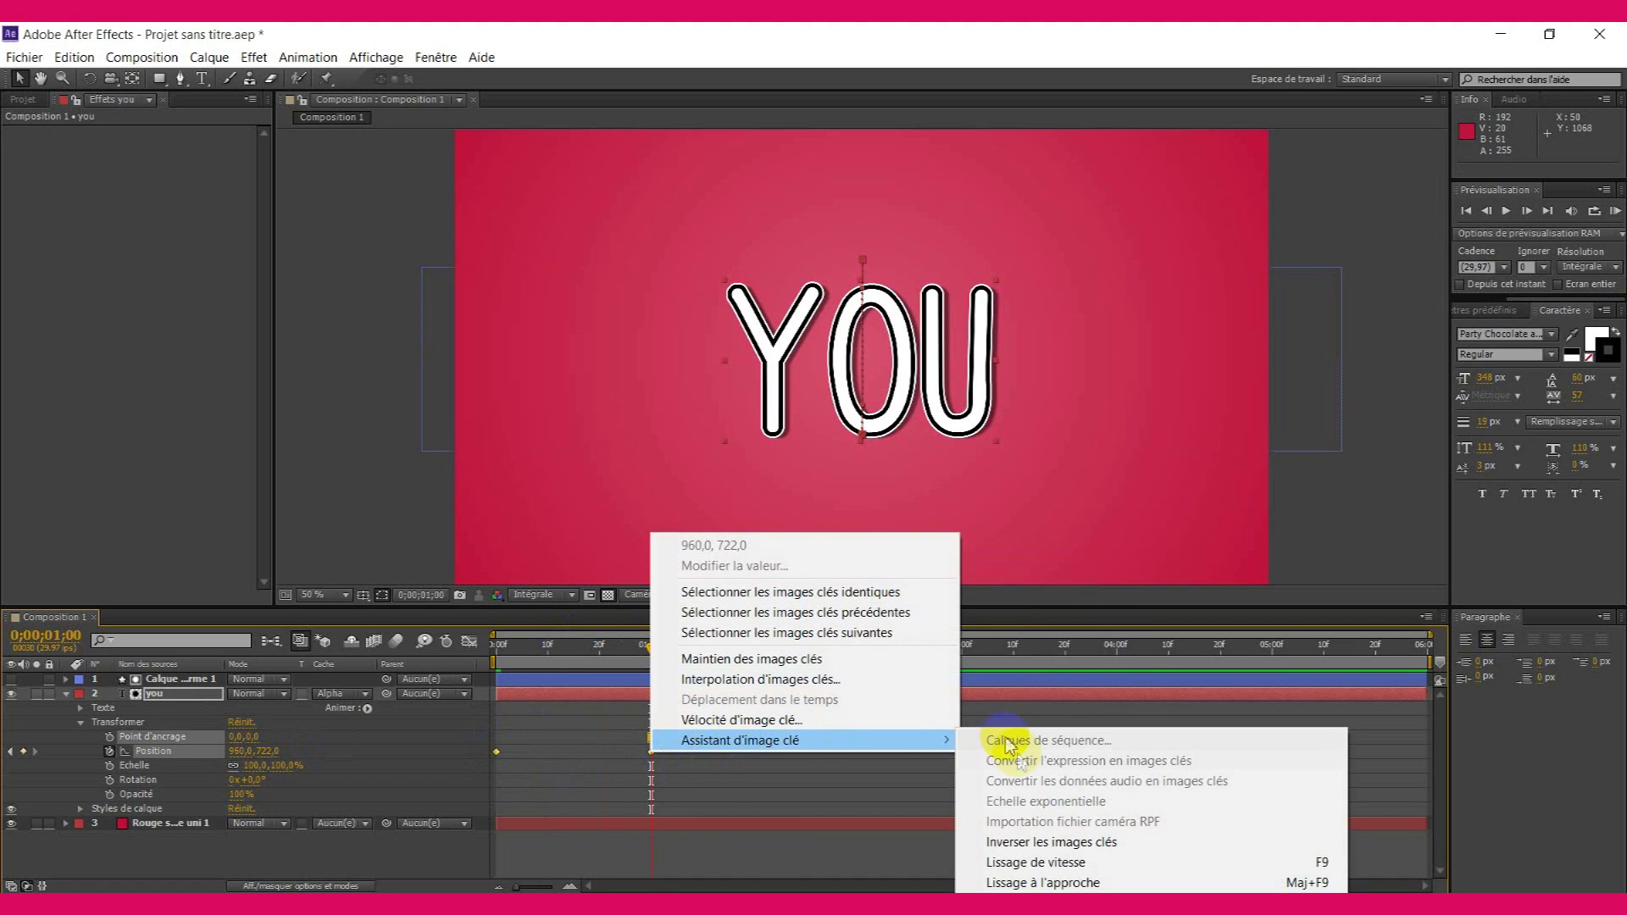
{"action": "left_click", "coordinate": [1034, 862]}
- Reshape the Position speed curve in the graph editor so the text moves fast at first and slows gradually, and collapse the layer
{"action": "left_click", "coordinate": [468, 642]}
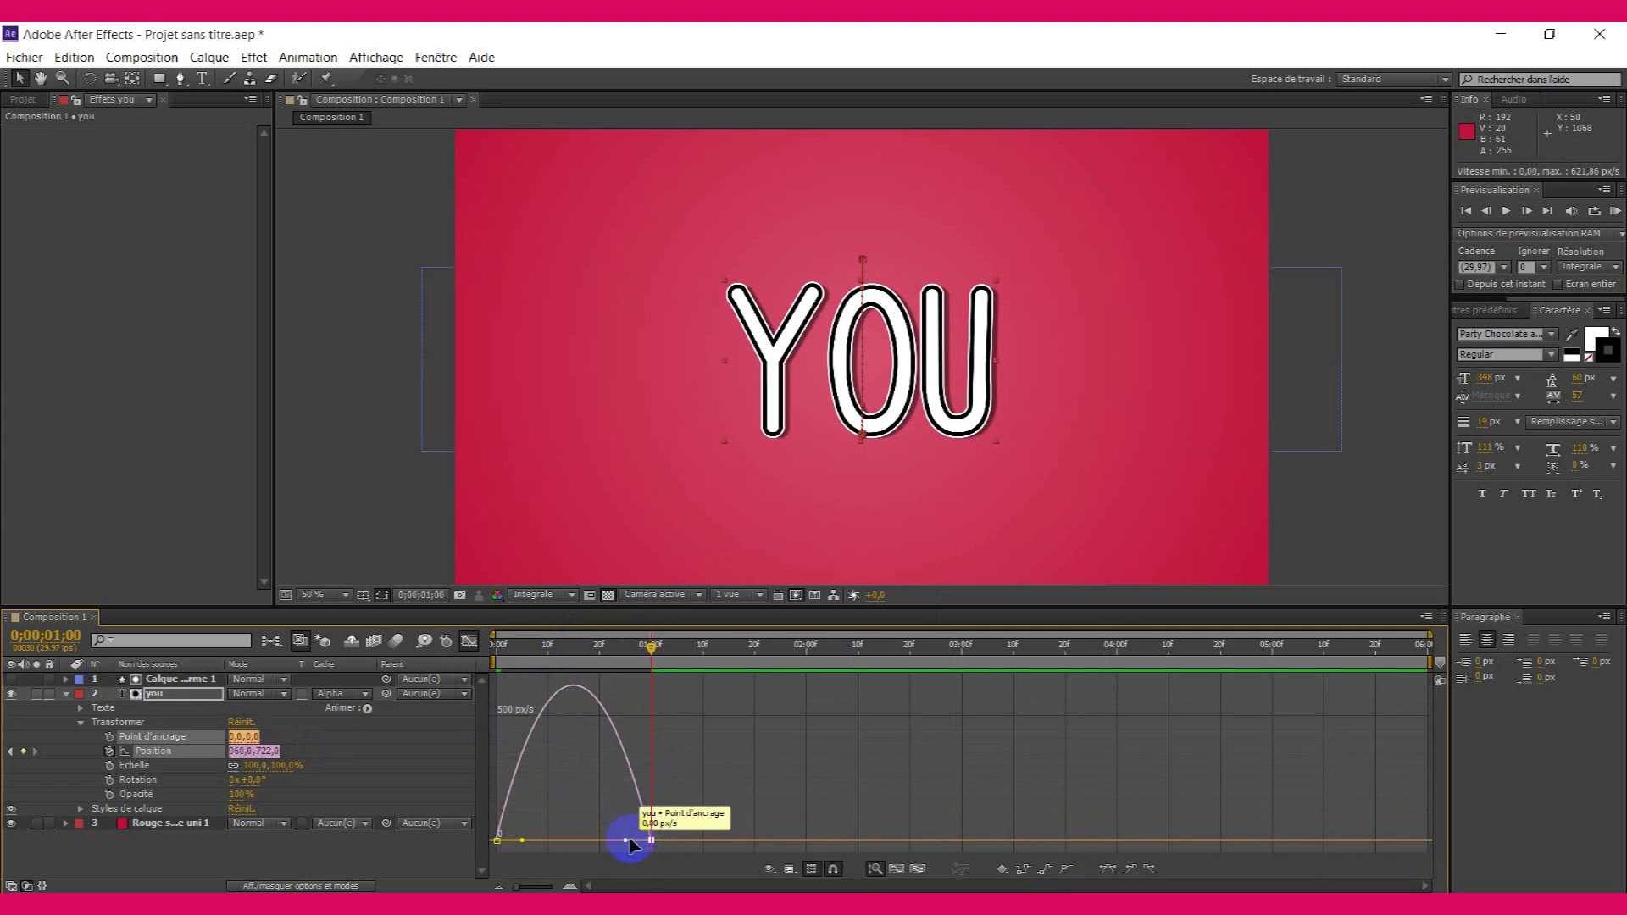
{"action": "left_click_drag", "start_coordinate": [626, 840], "coordinate": [519, 858]}
{"action": "left_click", "coordinate": [425, 642]}
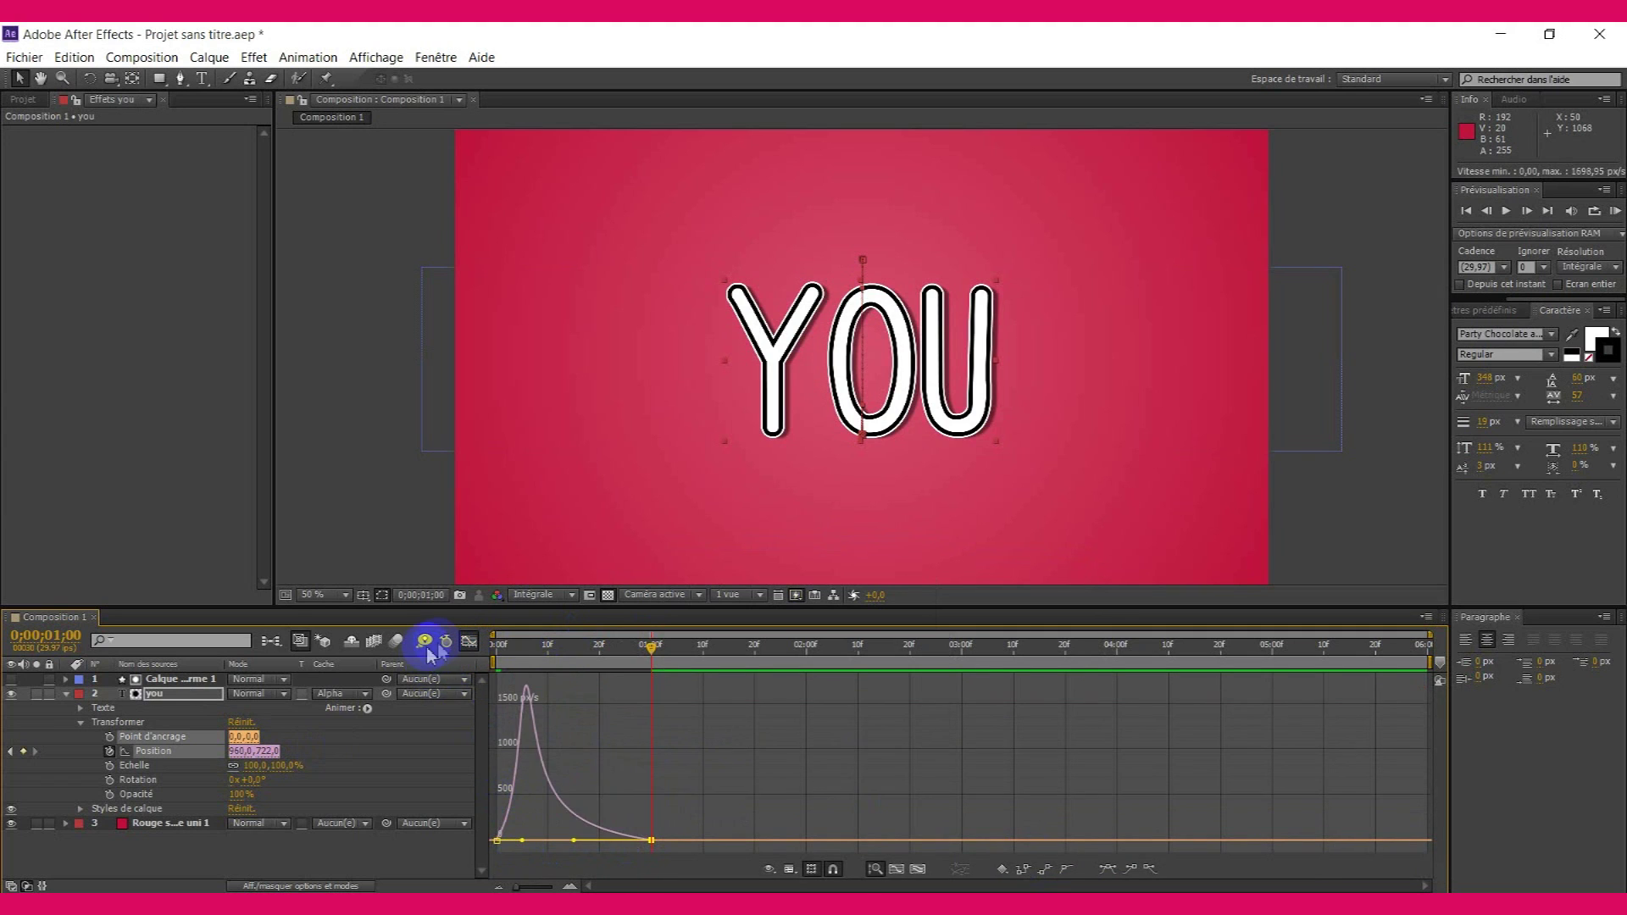
{"action": "left_click", "coordinate": [469, 643]}
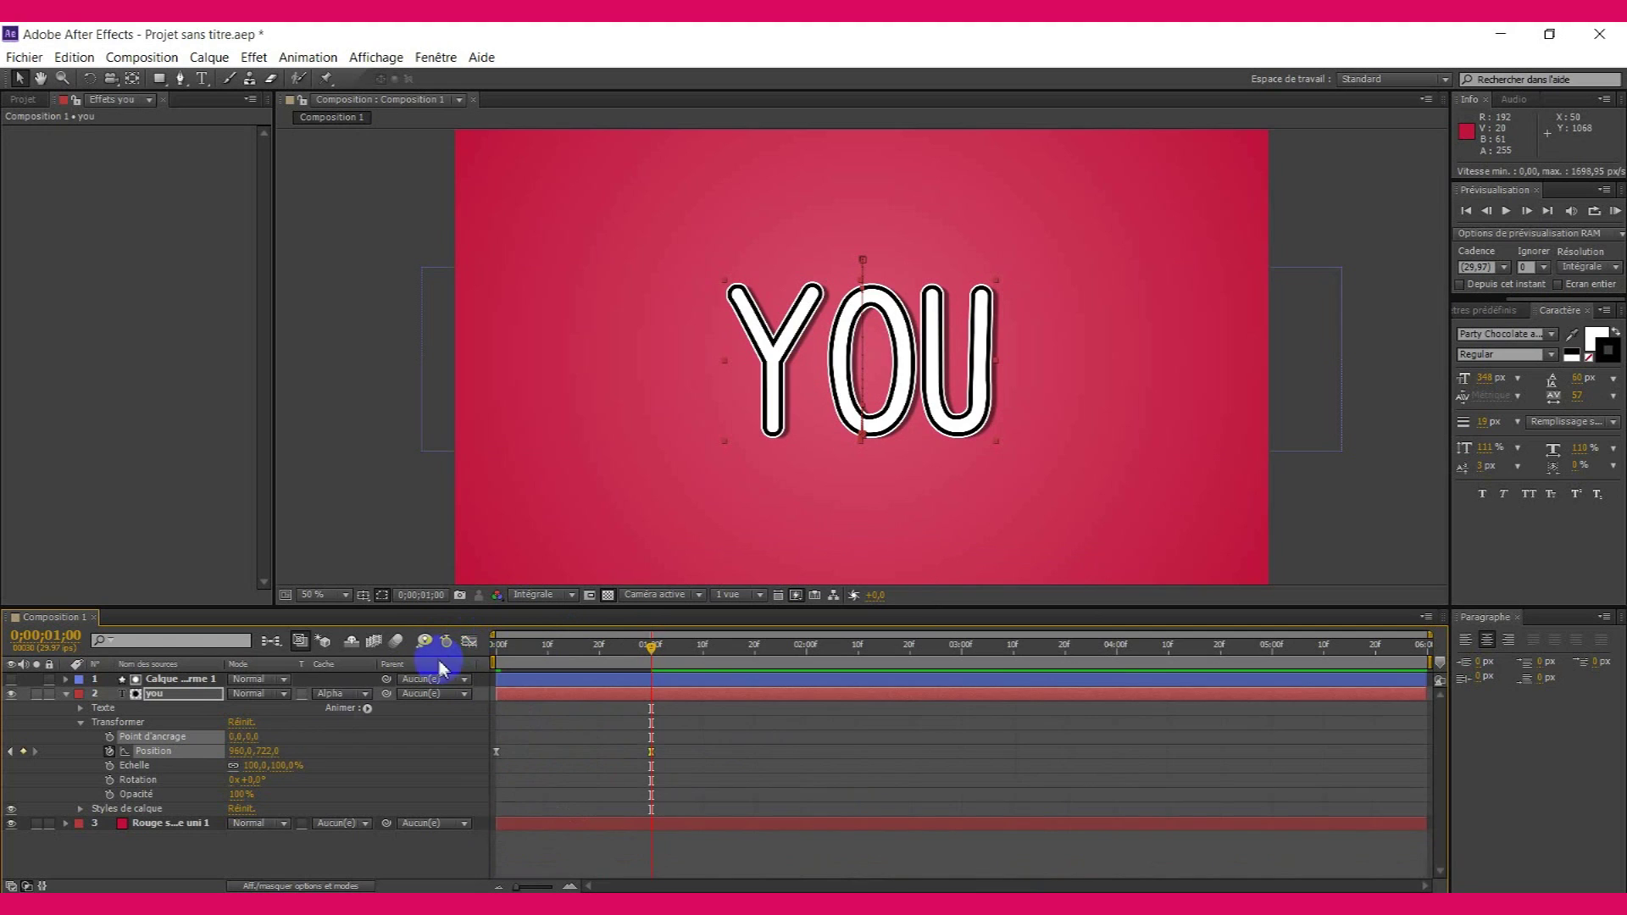
{"action": "left_click", "coordinate": [66, 694]}
- Enable motion blur and 3D for both the rectangle shape layer and the "you" text layer
{"action": "left_click", "coordinate": [304, 886]}
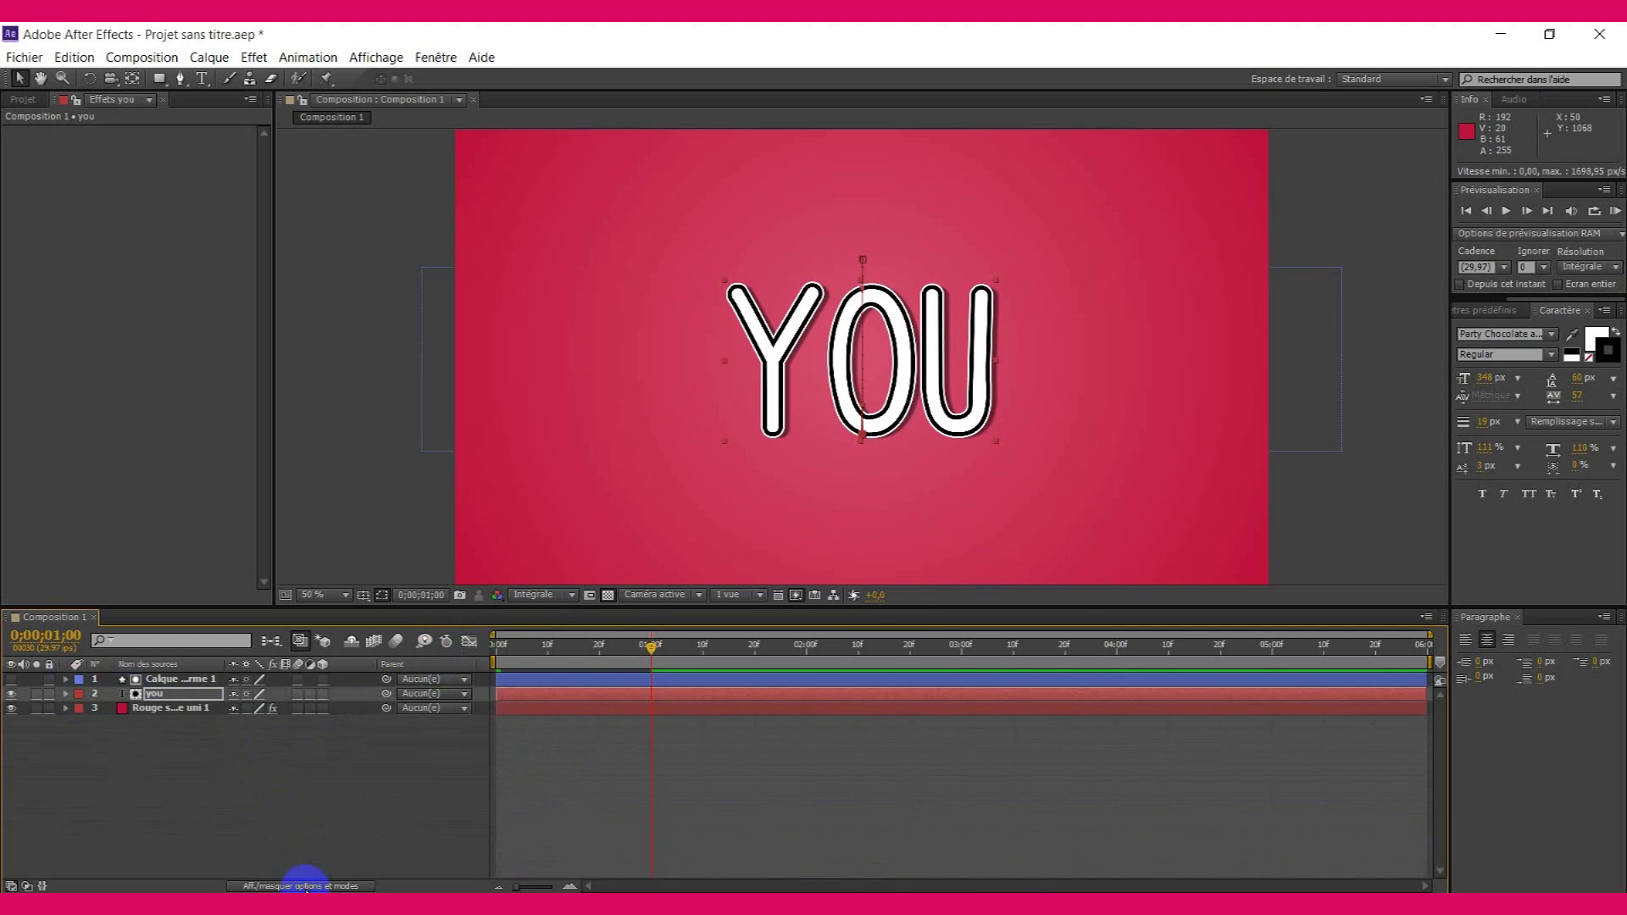
{"action": "left_click", "coordinate": [298, 679]}
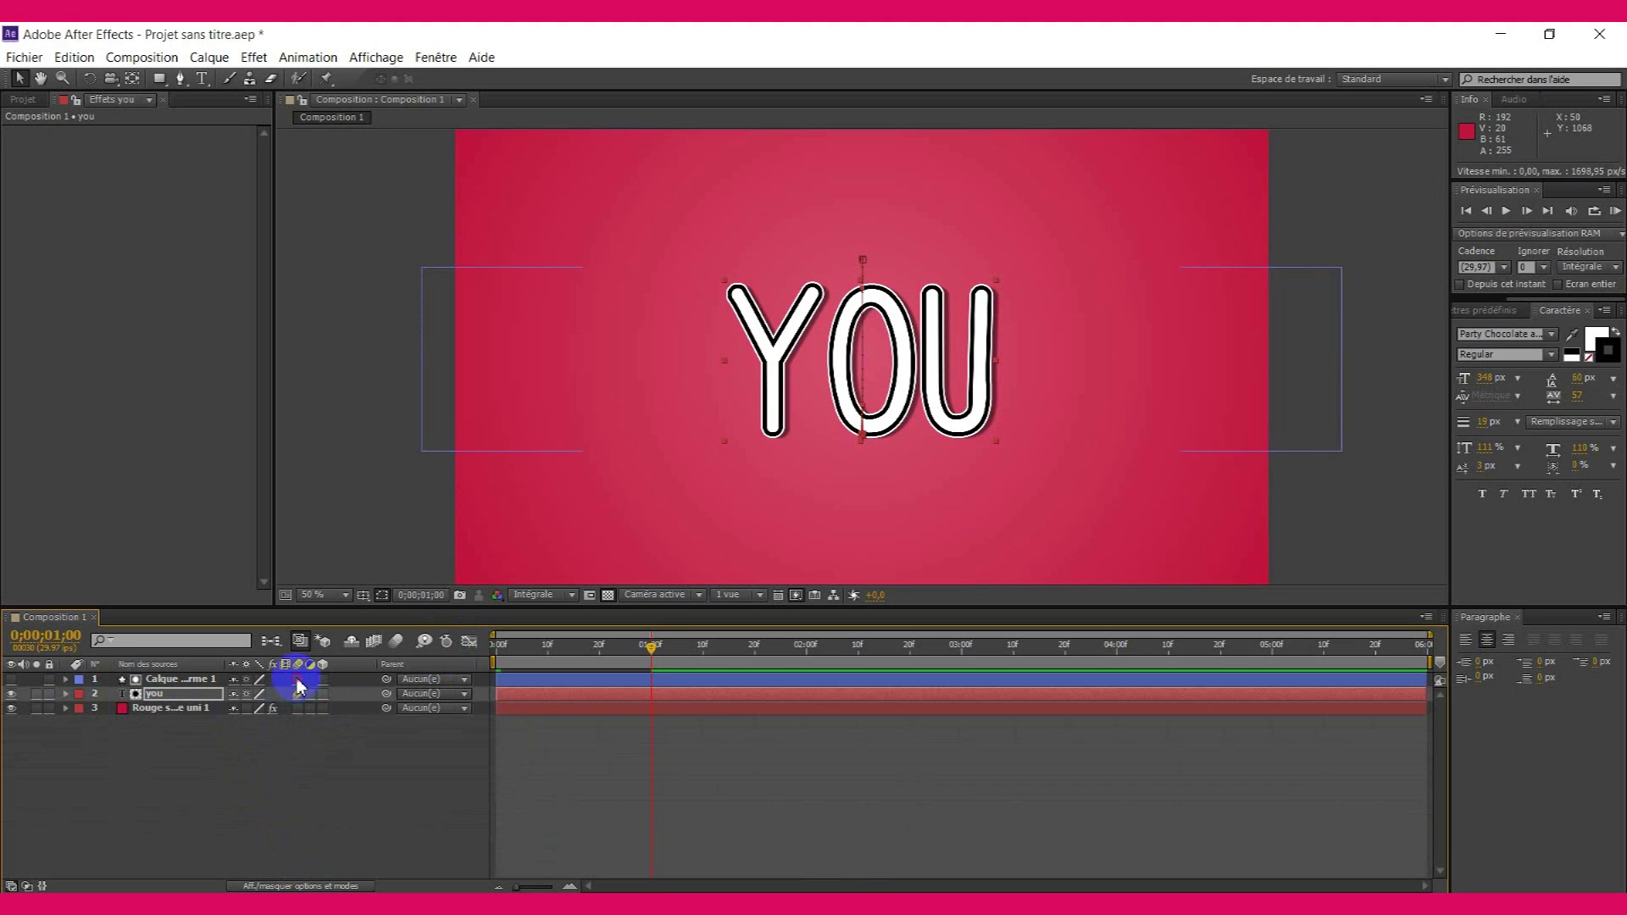
{"action": "left_click", "coordinate": [322, 693]}
{"action": "left_click", "coordinate": [322, 679]}
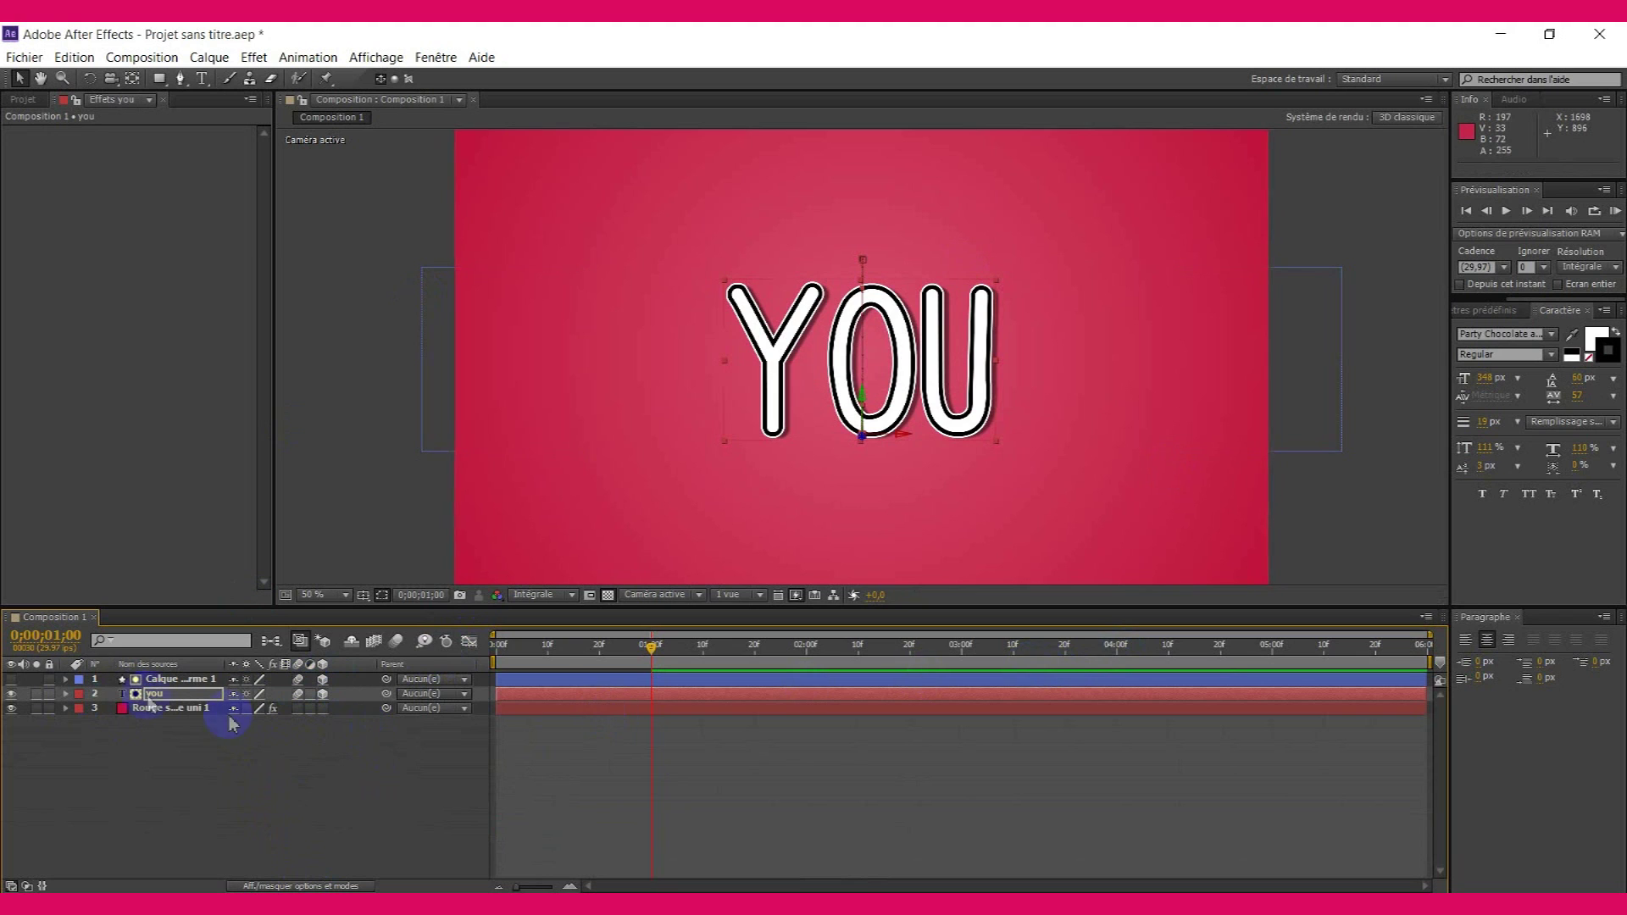
- Precompose the rectangle shape, the "you" text and the red background solid into a new composition named "you"
{"action": "left_click_drag", "start_coordinate": [101, 684], "coordinate": [108, 715]}
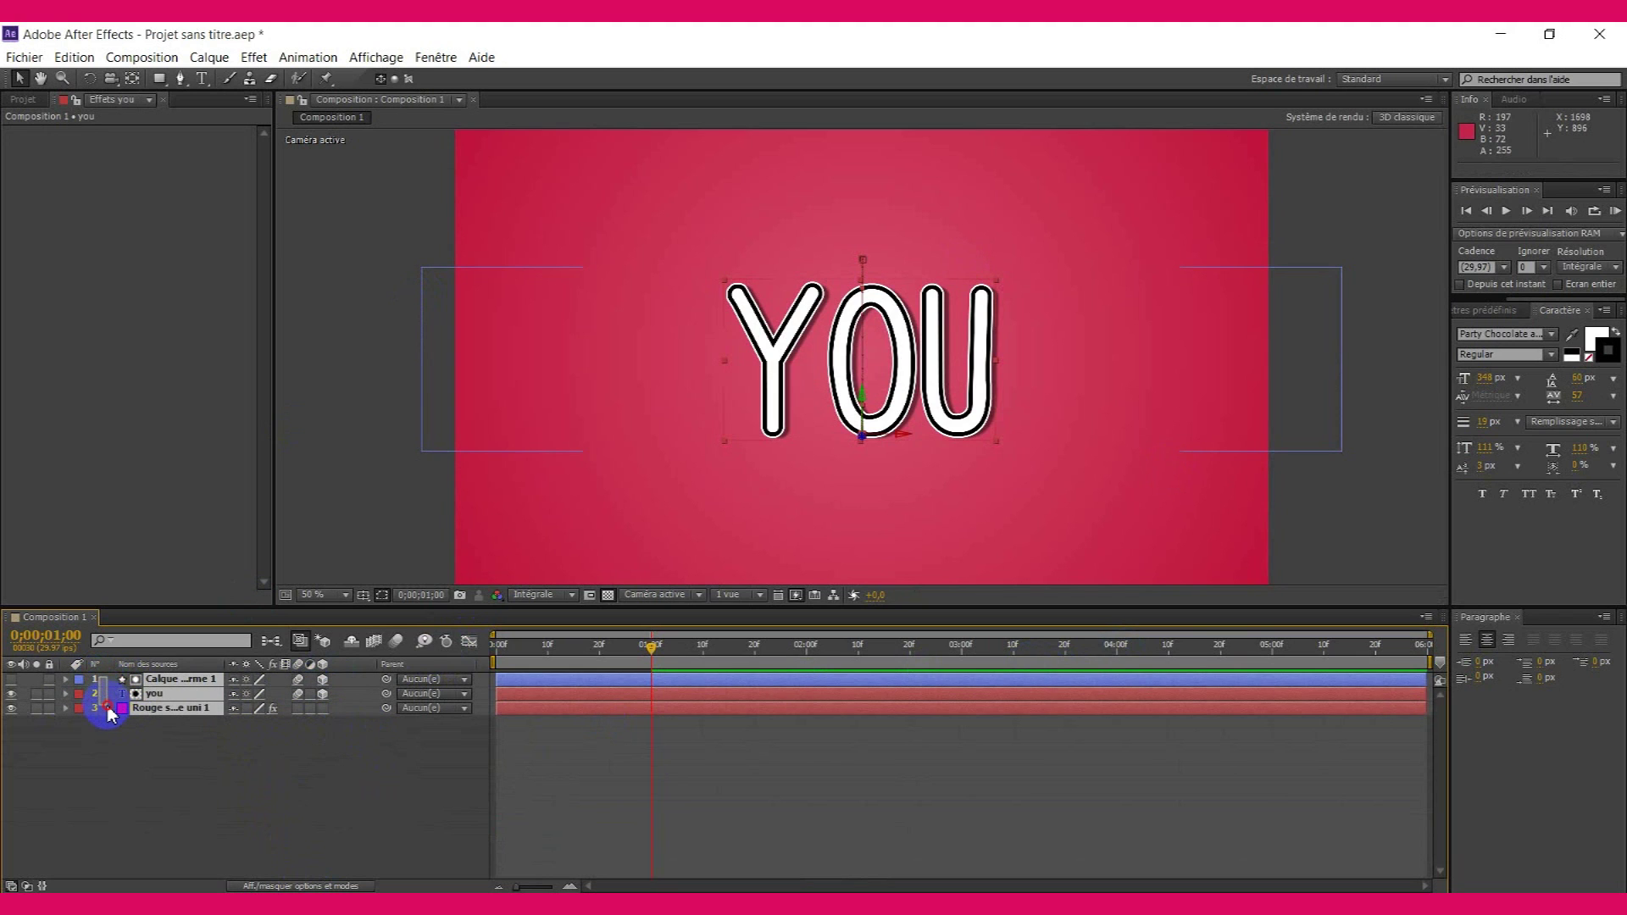
{"action": "right_click", "coordinate": [161, 684]}
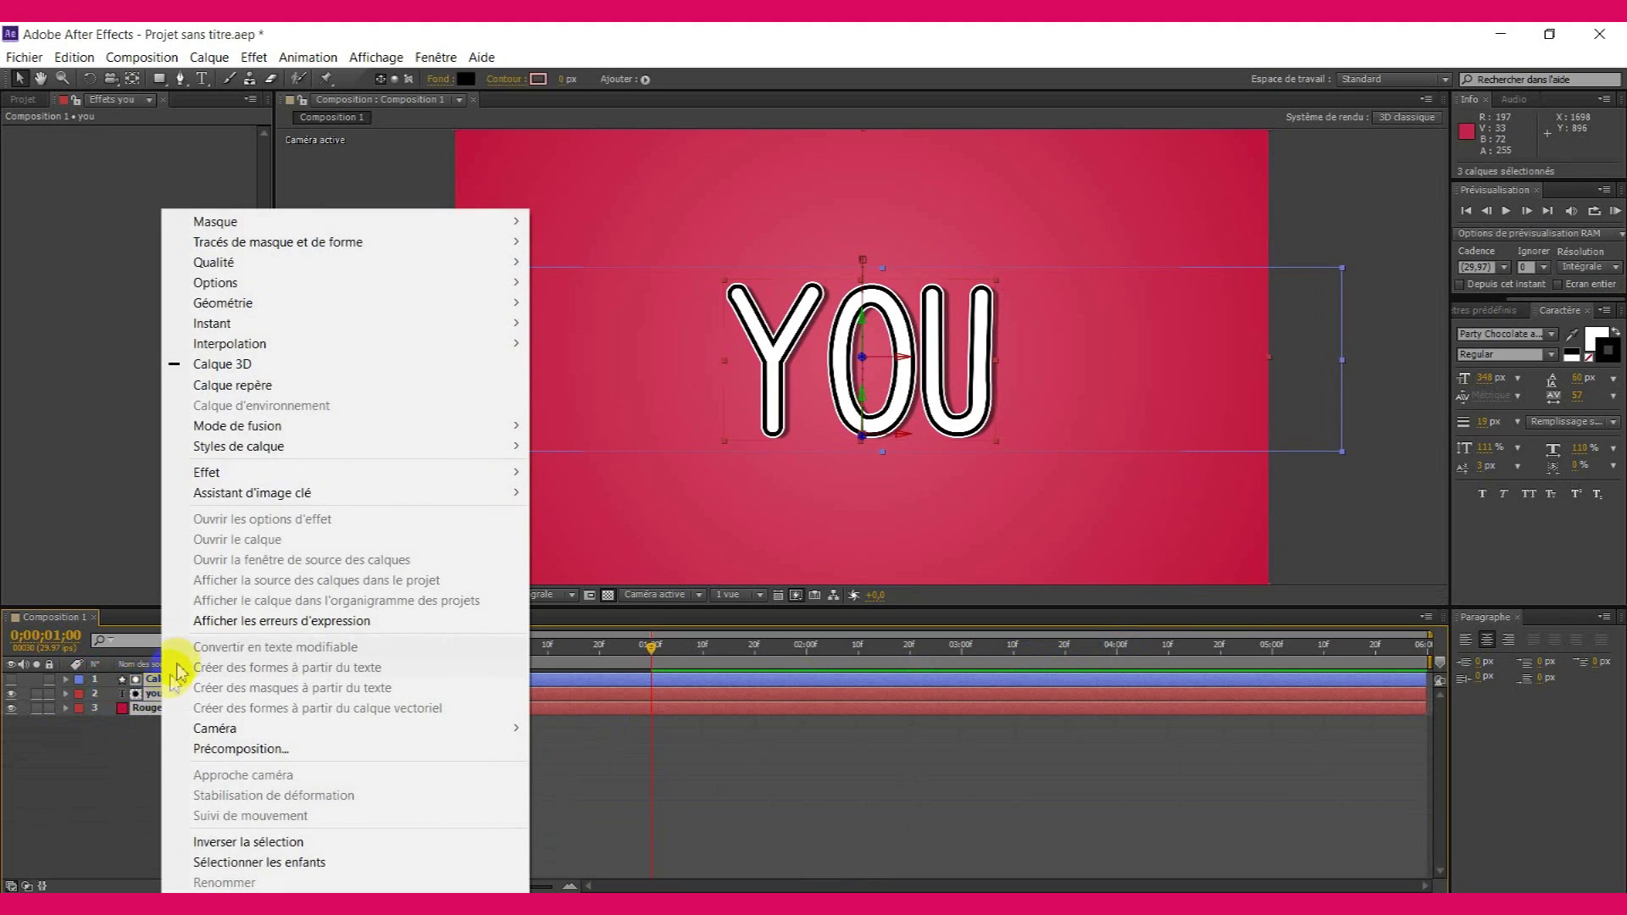
{"action": "left_click", "coordinate": [327, 747]}
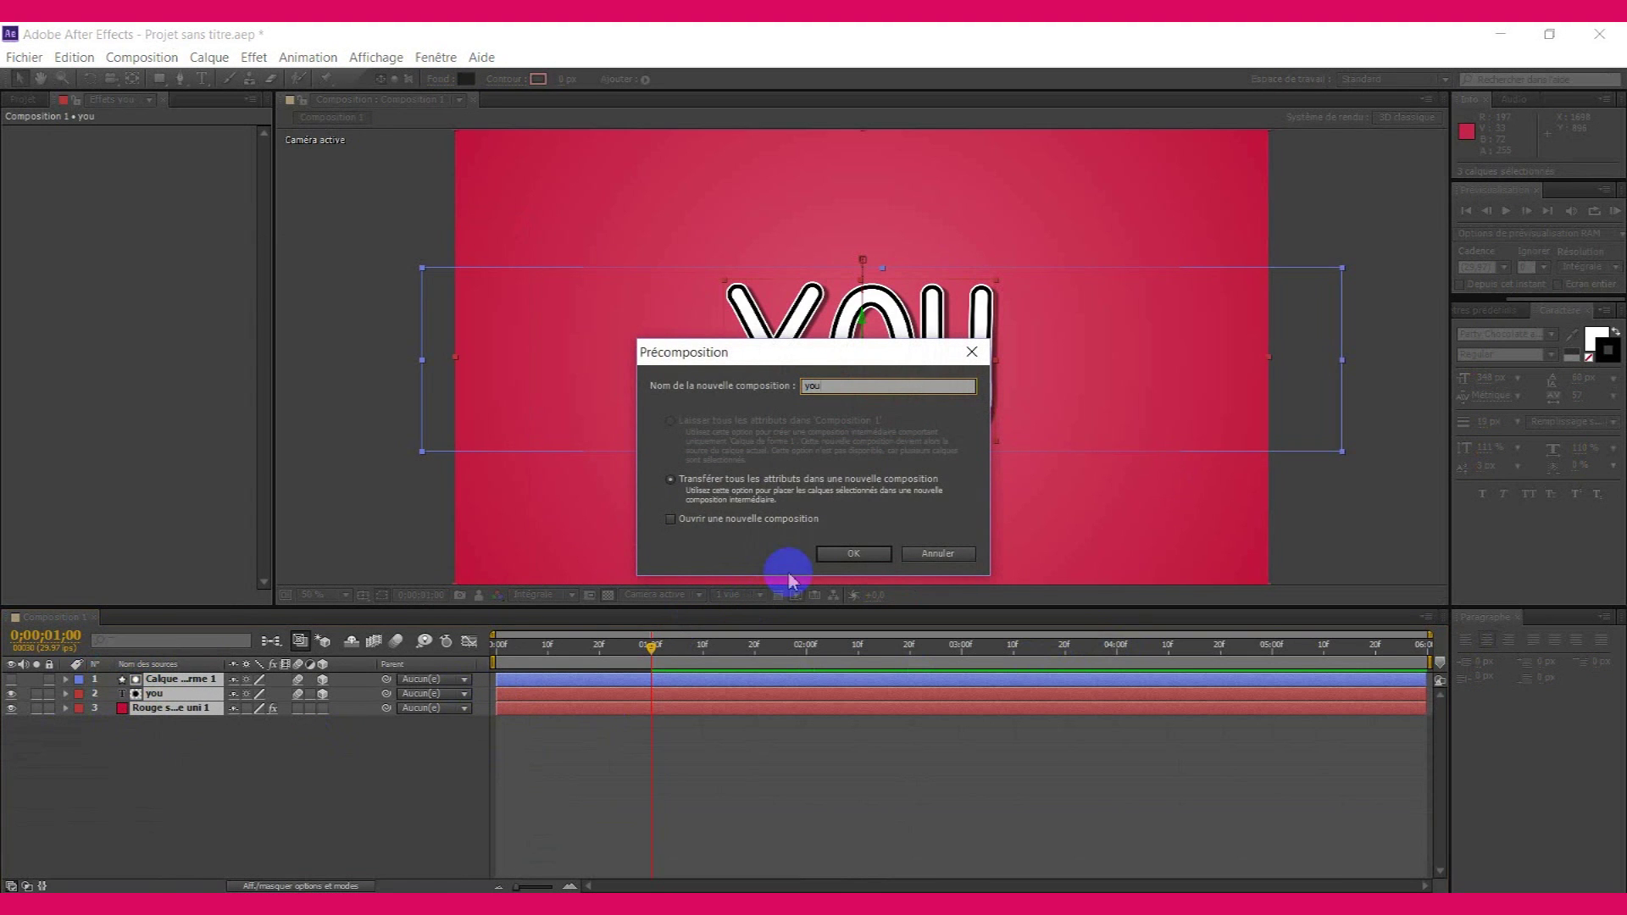
{"action": "left_click", "coordinate": [843, 552]}
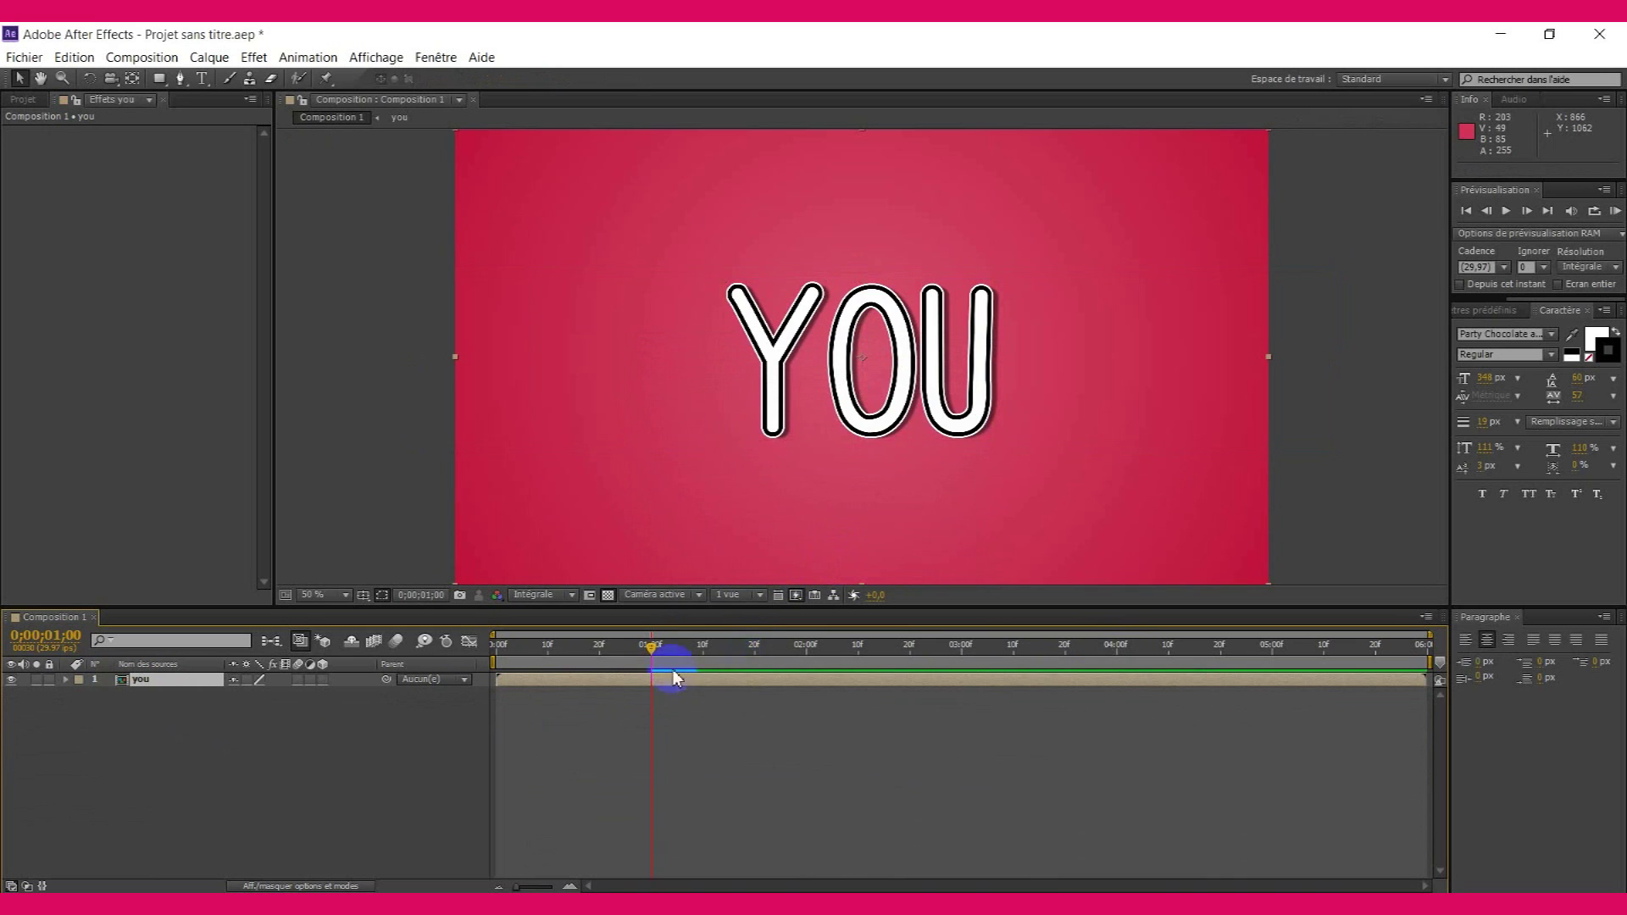
- Create a new 1920 × 1080 px dark red solid above the "you" precomposition
{"action": "right_click", "coordinate": [220, 746]}
{"action": "mouse_move", "coordinate": [475, 560]}
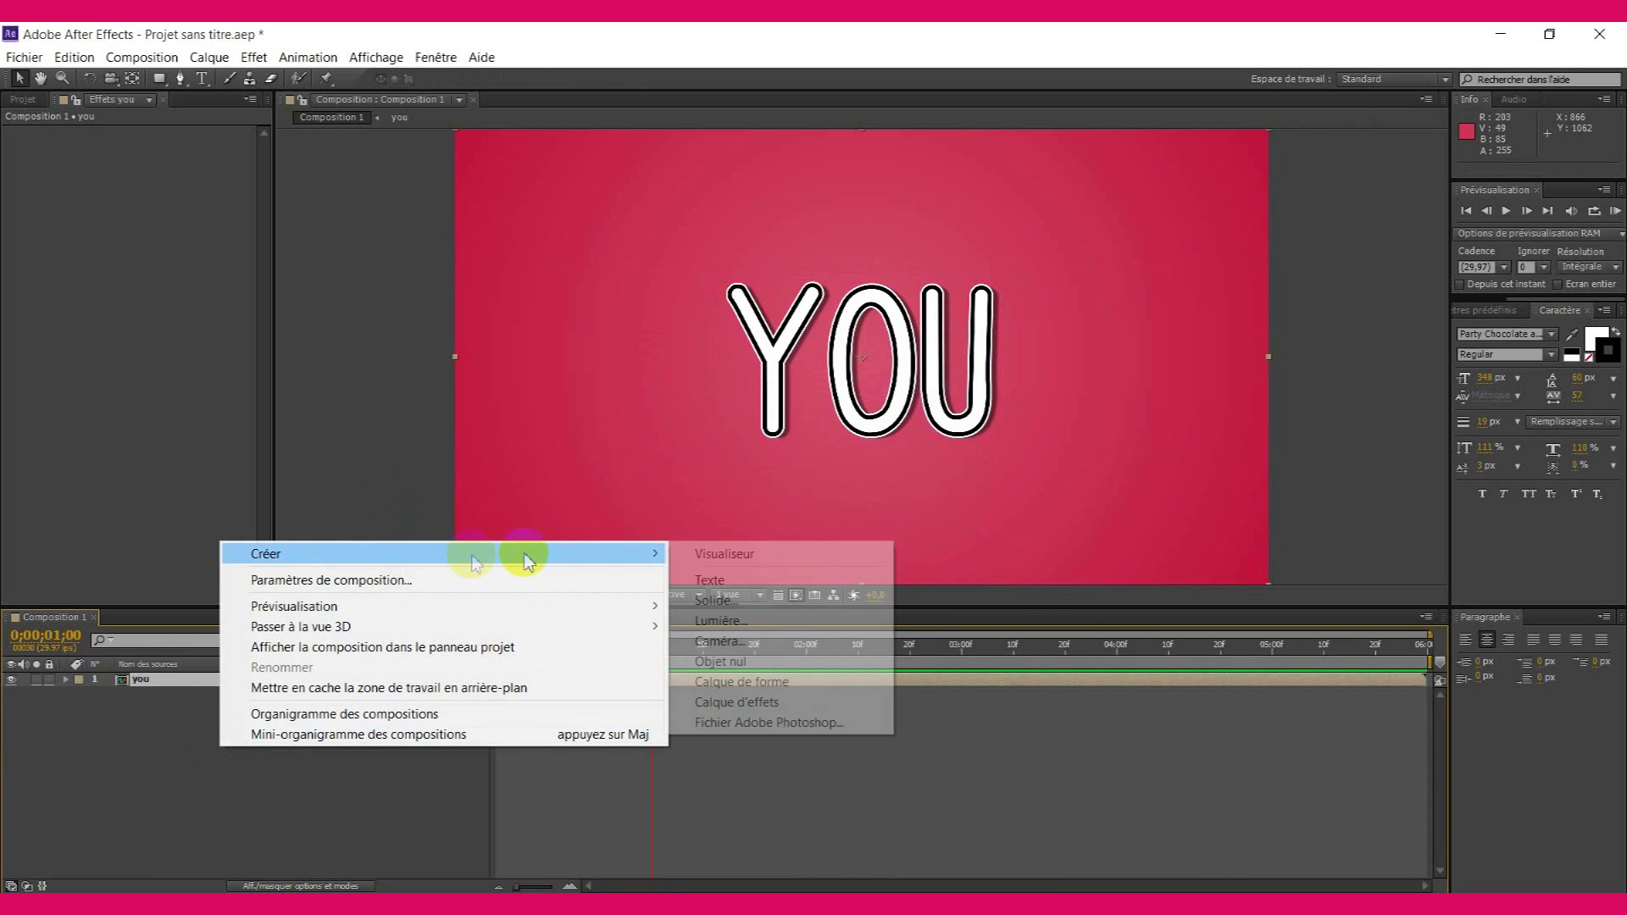
{"action": "left_click", "coordinate": [750, 600]}
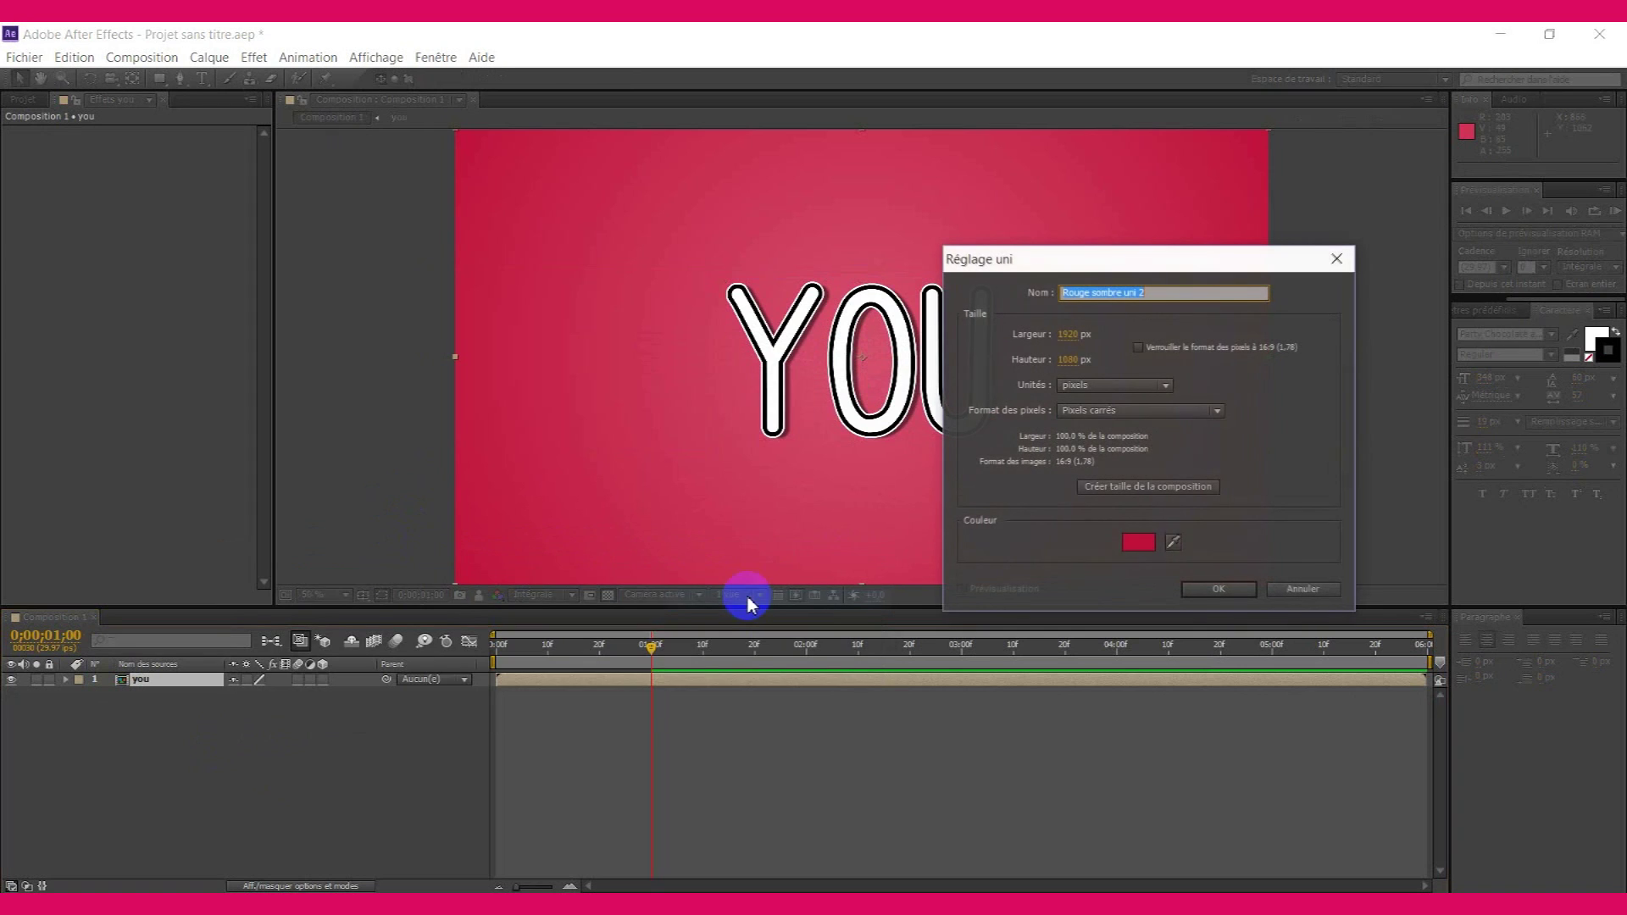
{"action": "left_click", "coordinate": [1221, 588]}
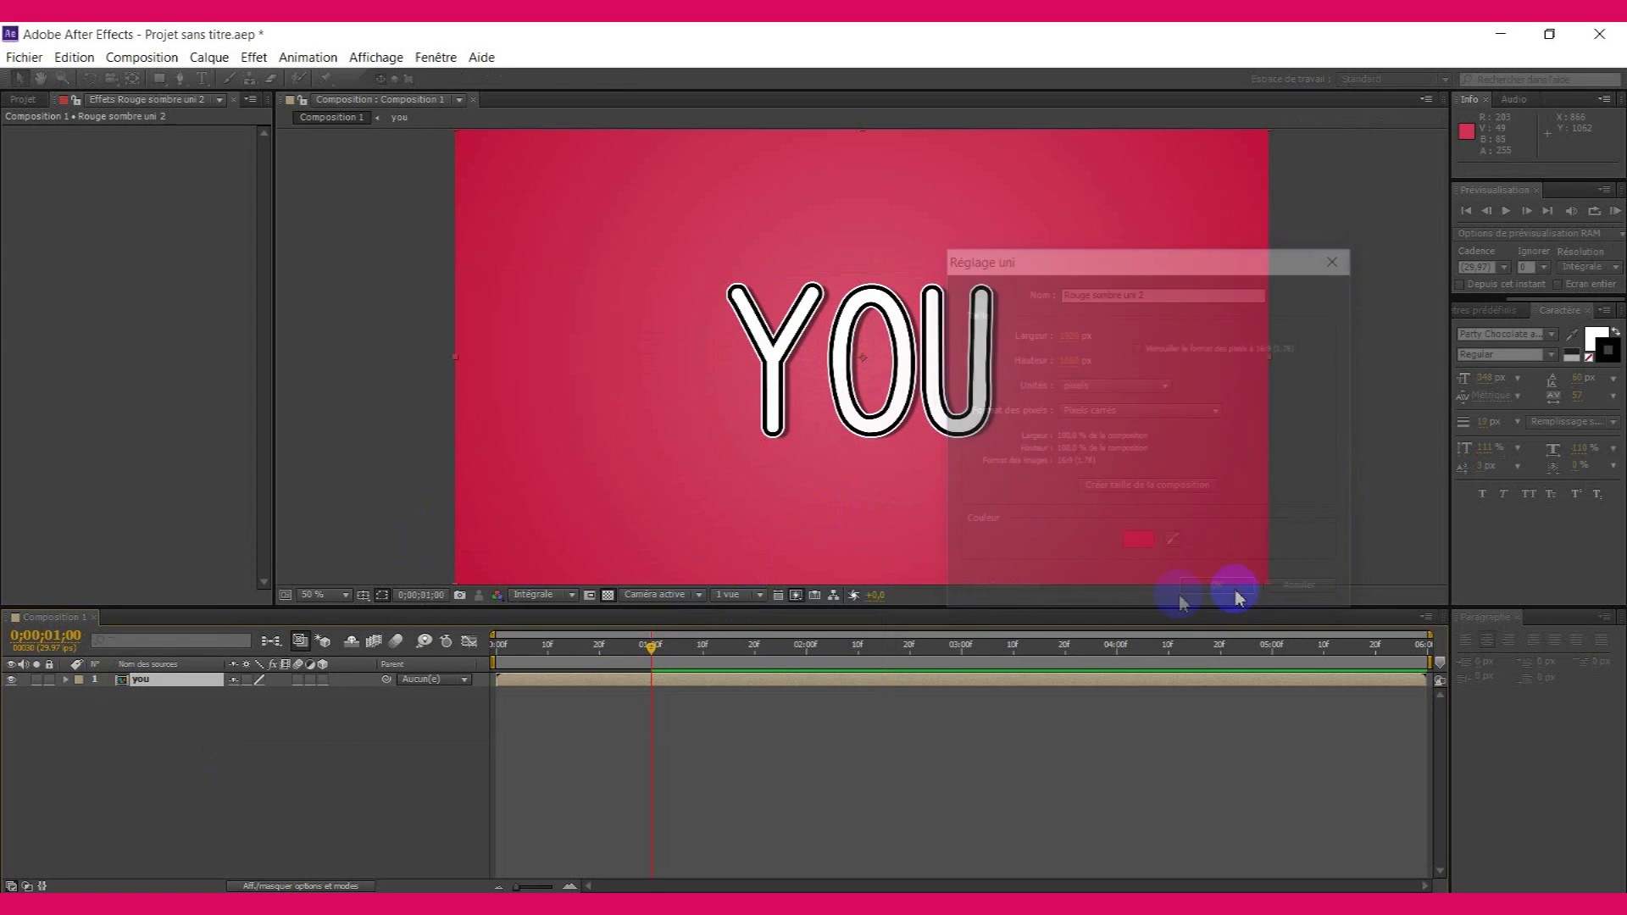
- Apply the Dégradé effect to the new solid as a radial gradient starting at 960, 530 and ending at 960, 1633
{"action": "left_click", "coordinate": [1511, 310]}
{"action": "left_click_drag", "start_coordinate": [1511, 370], "coordinate": [931, 380]}
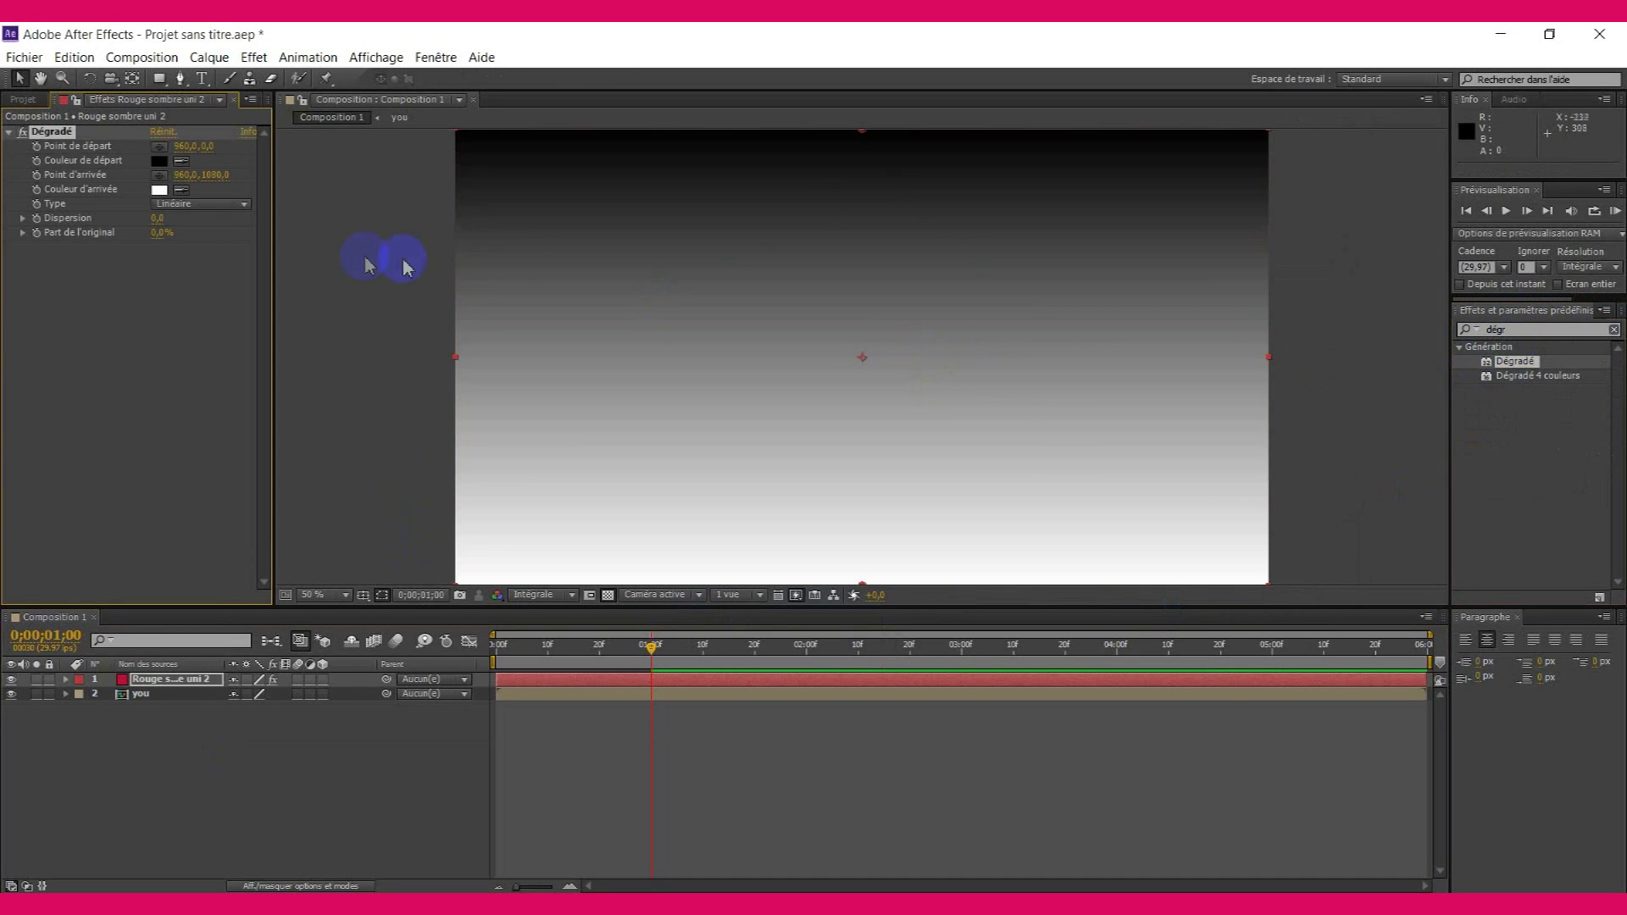
{"action": "left_click", "coordinate": [232, 205]}
{"action": "left_click", "coordinate": [218, 243]}
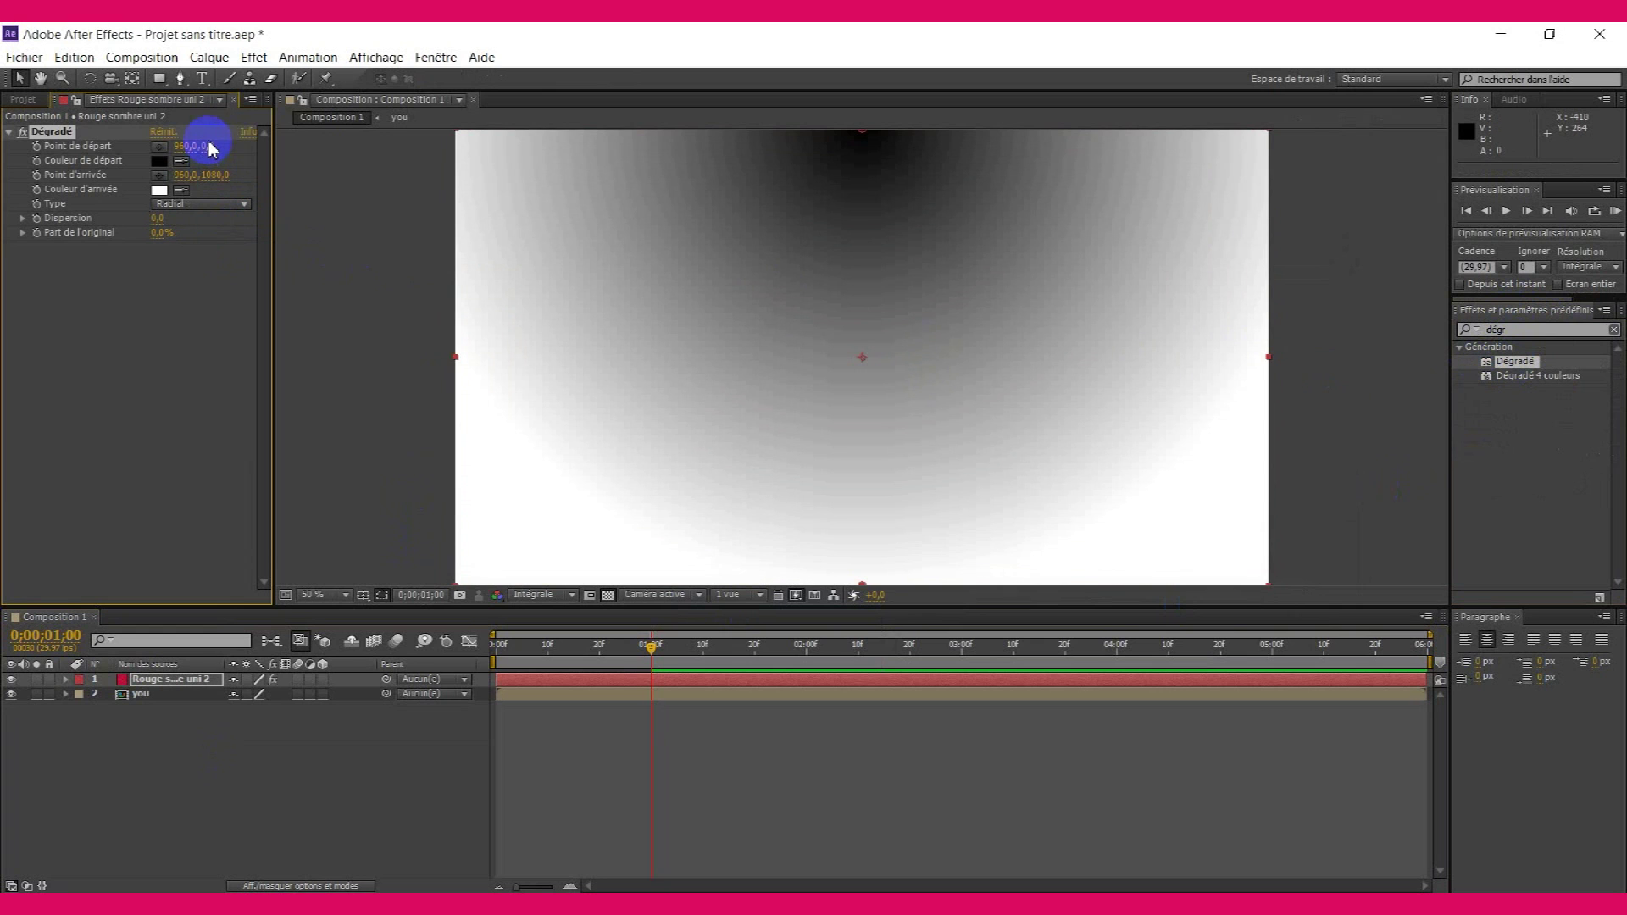
{"action": "left_click_drag", "start_coordinate": [208, 155], "coordinate": [251, 552]}
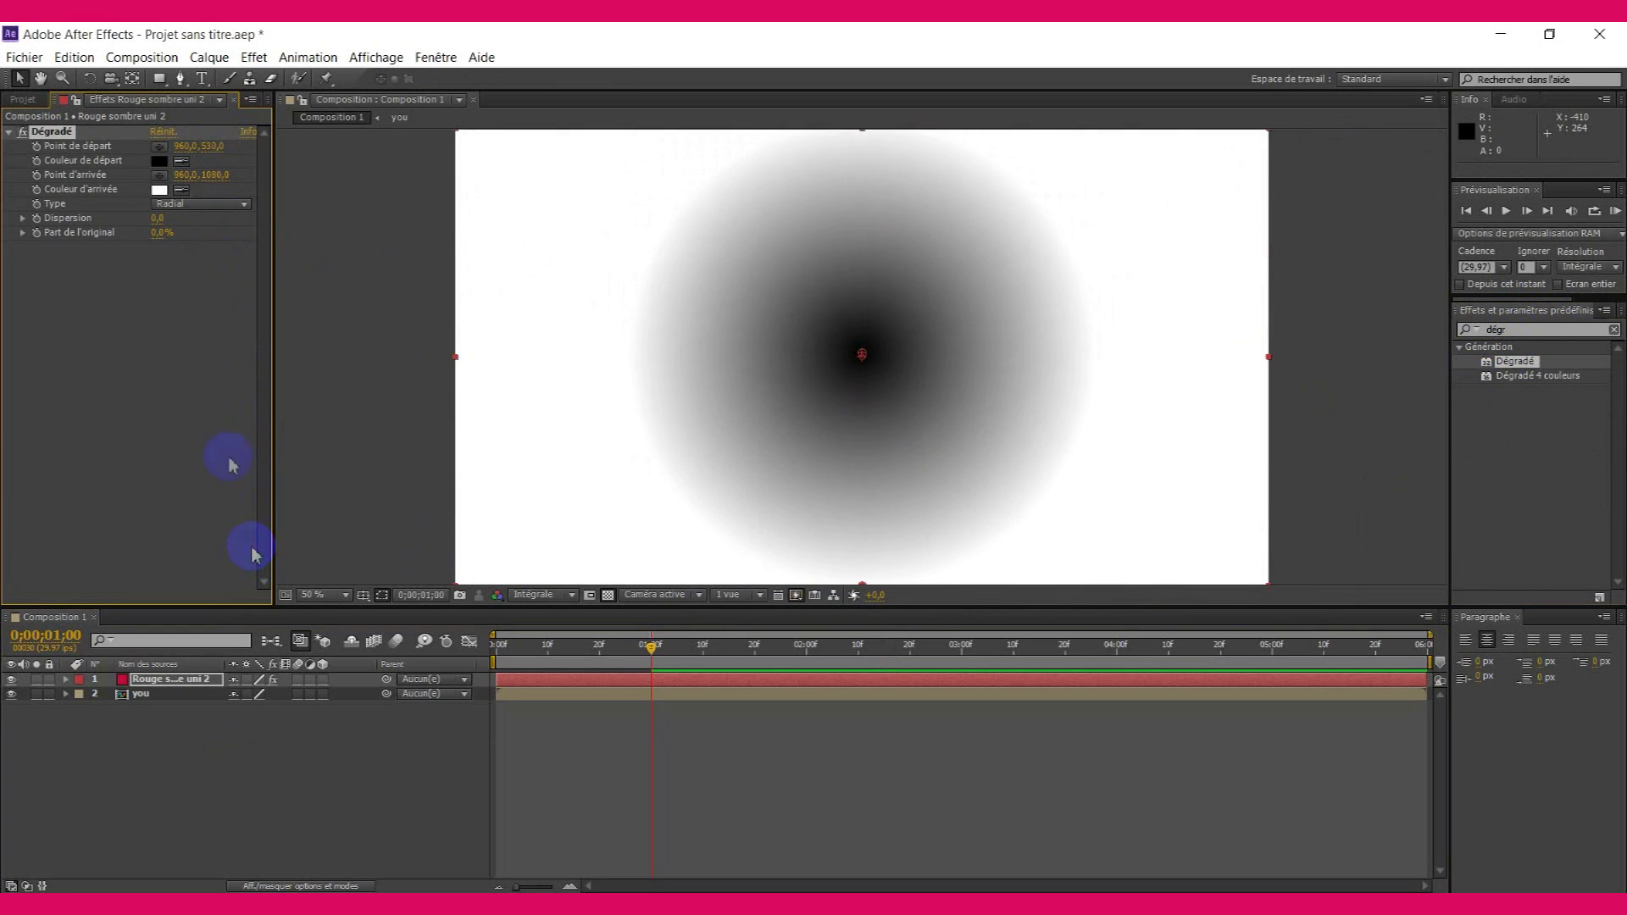
{"action": "left_click_drag", "start_coordinate": [214, 174], "coordinate": [636, 176]}
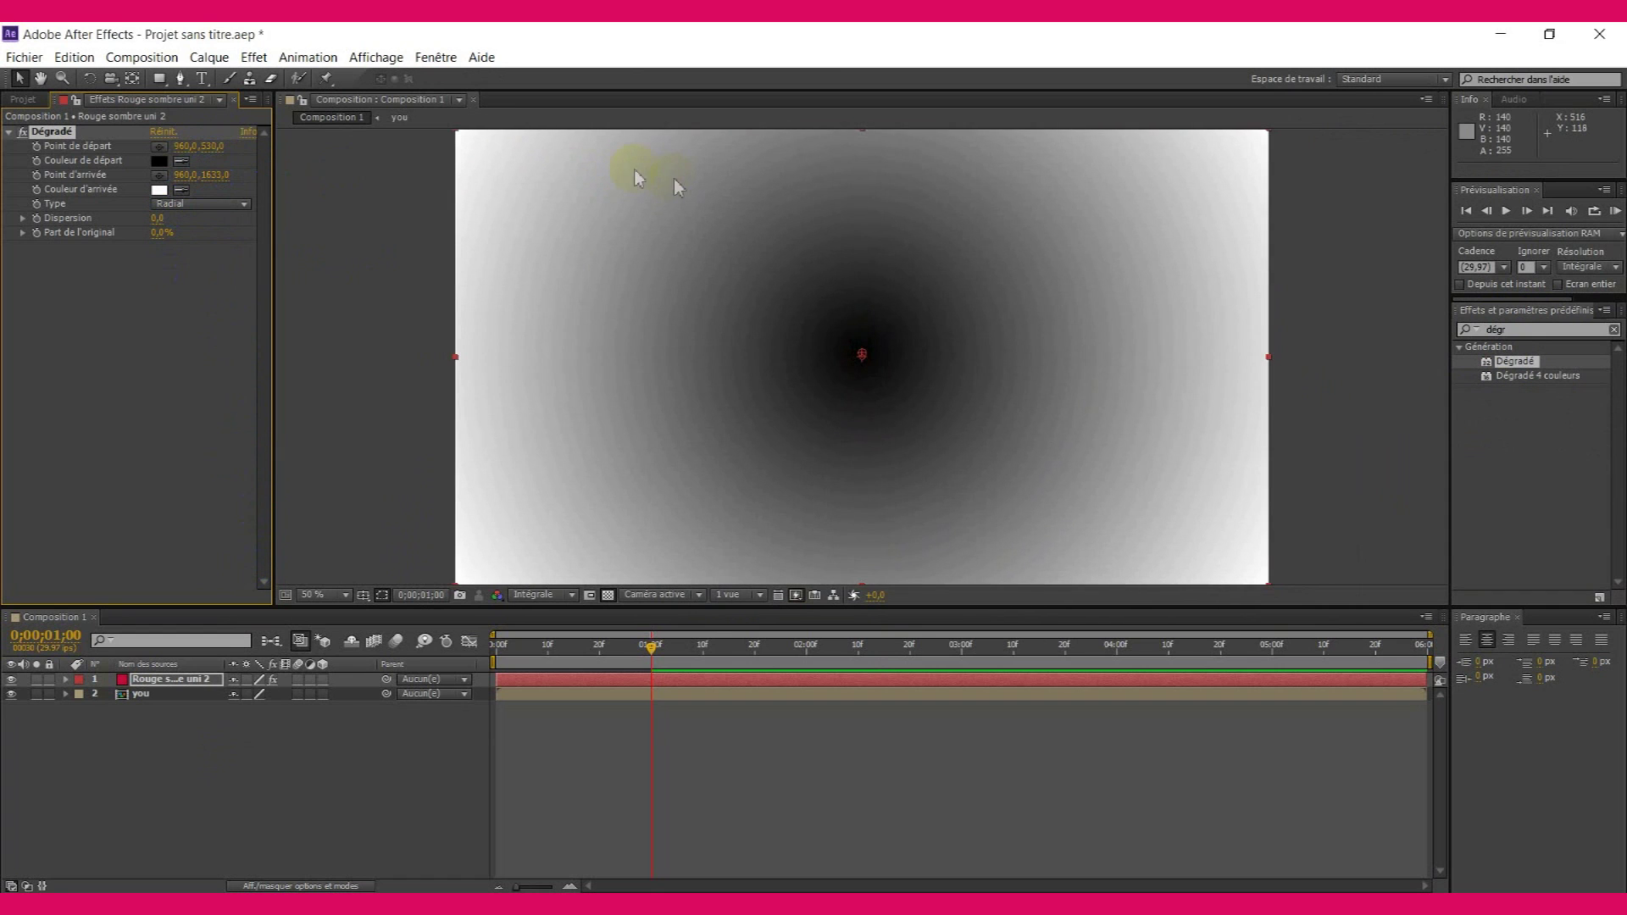
- Set the gradient's start colour to a light sky blue
{"action": "left_click", "coordinate": [161, 161]}
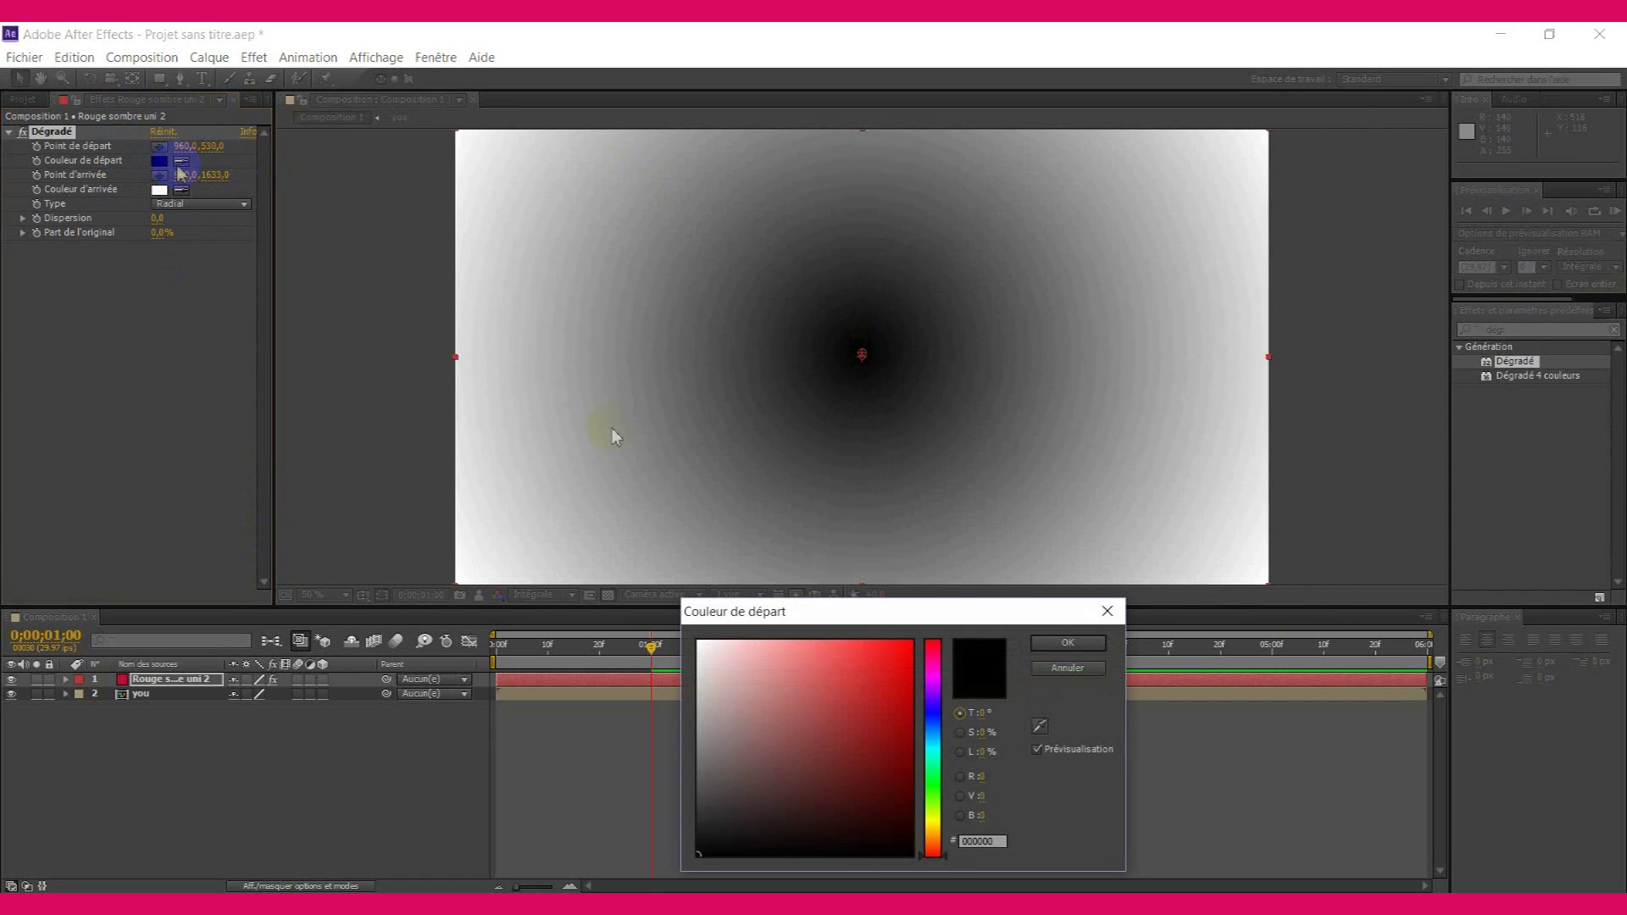
{"action": "left_click_drag", "start_coordinate": [937, 749], "coordinate": [939, 737]}
{"action": "left_click", "coordinate": [900, 743]}
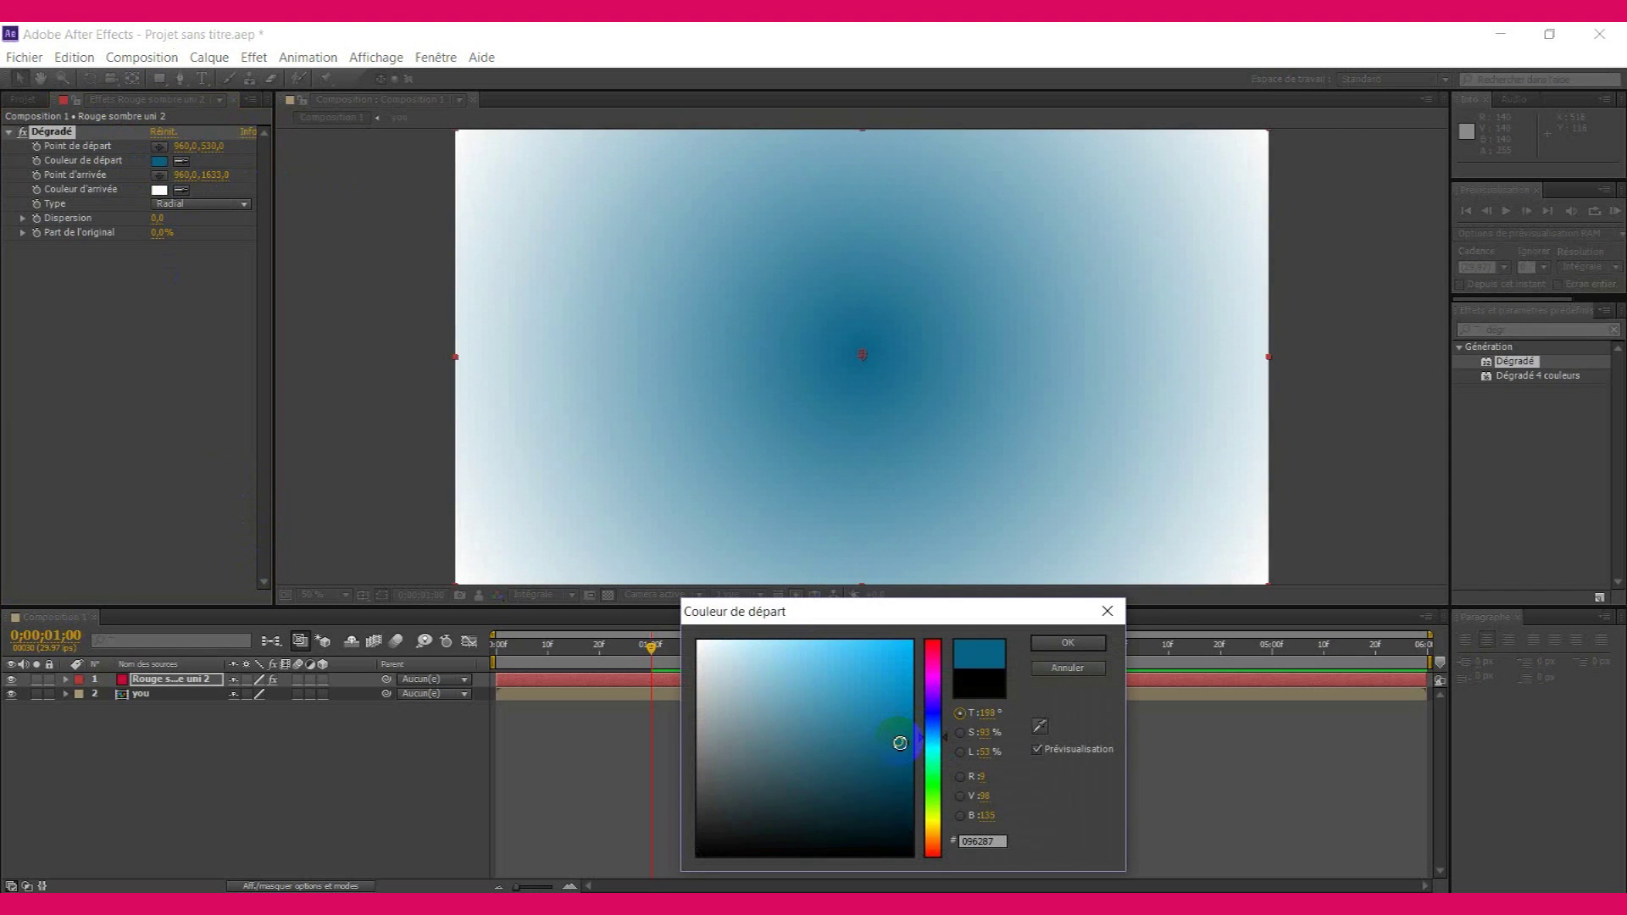
{"action": "left_click", "coordinate": [822, 660]}
{"action": "left_click", "coordinate": [1059, 647]}
- Set the gradient's end colour to dark blue 094C76
{"action": "left_click", "coordinate": [159, 189]}
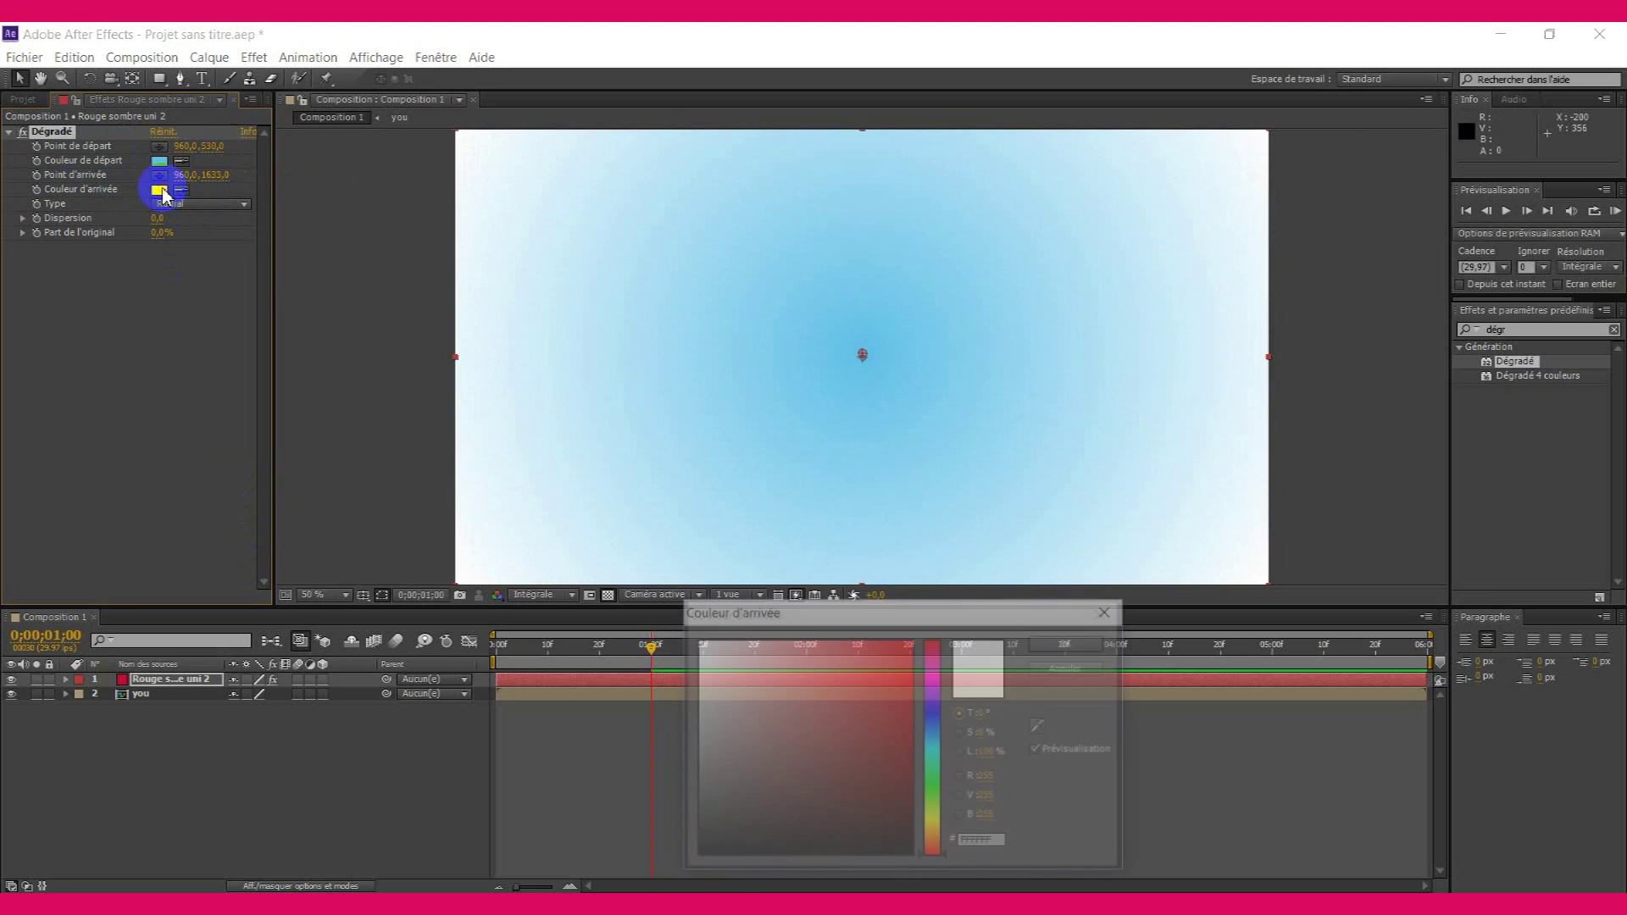
{"action": "left_click", "coordinate": [896, 755]}
{"action": "left_click", "coordinate": [939, 760]}
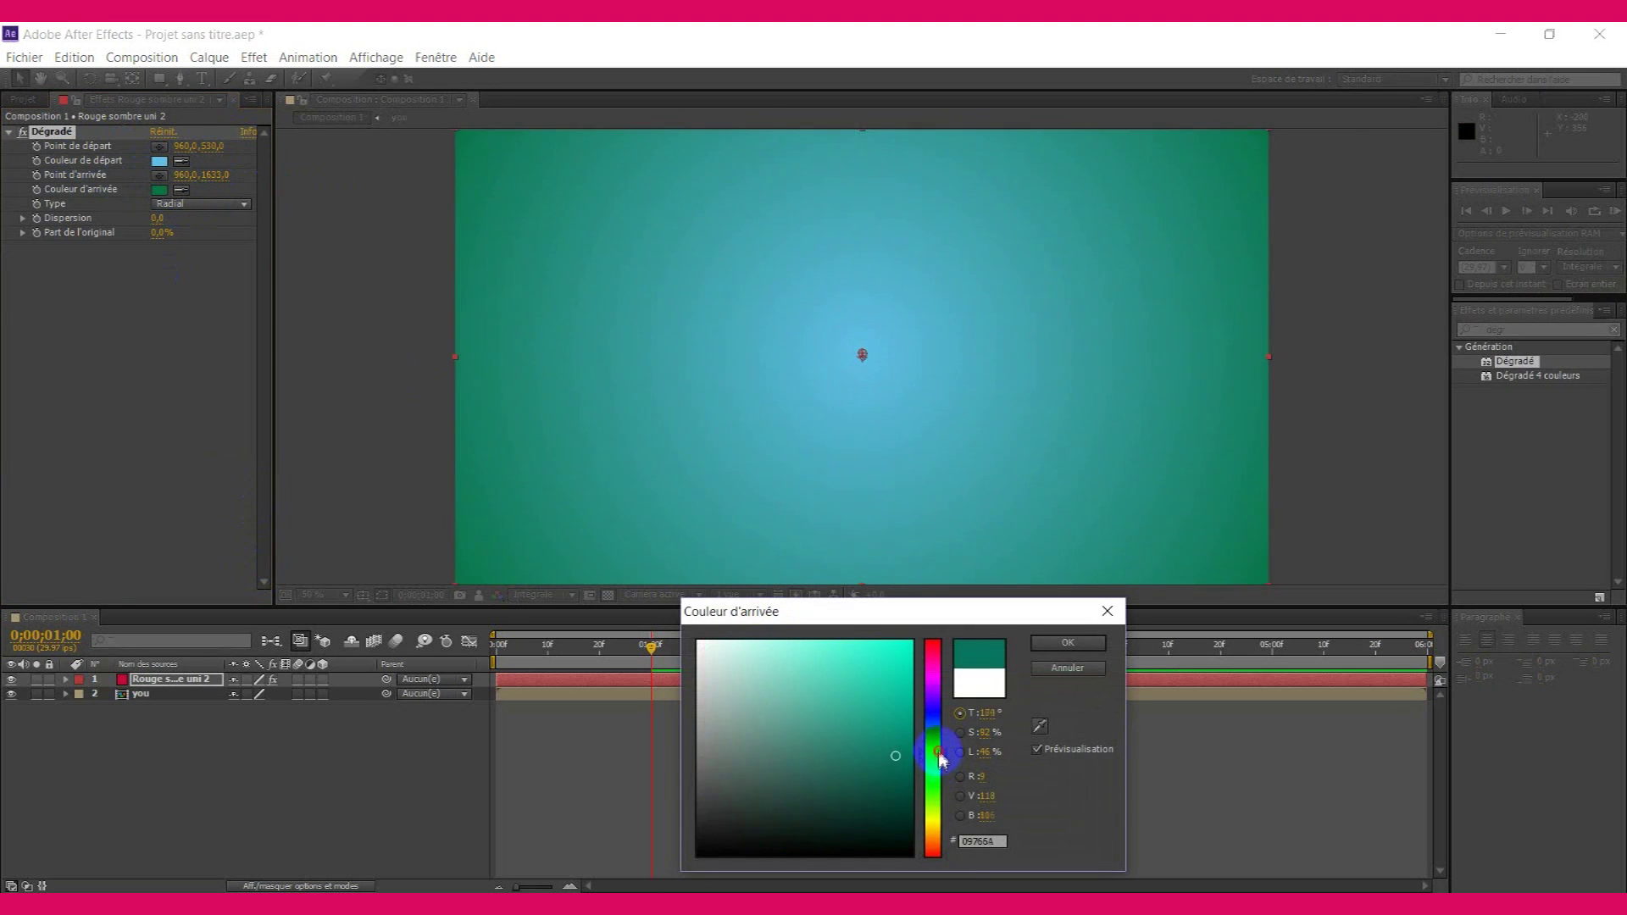
{"action": "left_click_drag", "start_coordinate": [940, 754], "coordinate": [943, 742]}
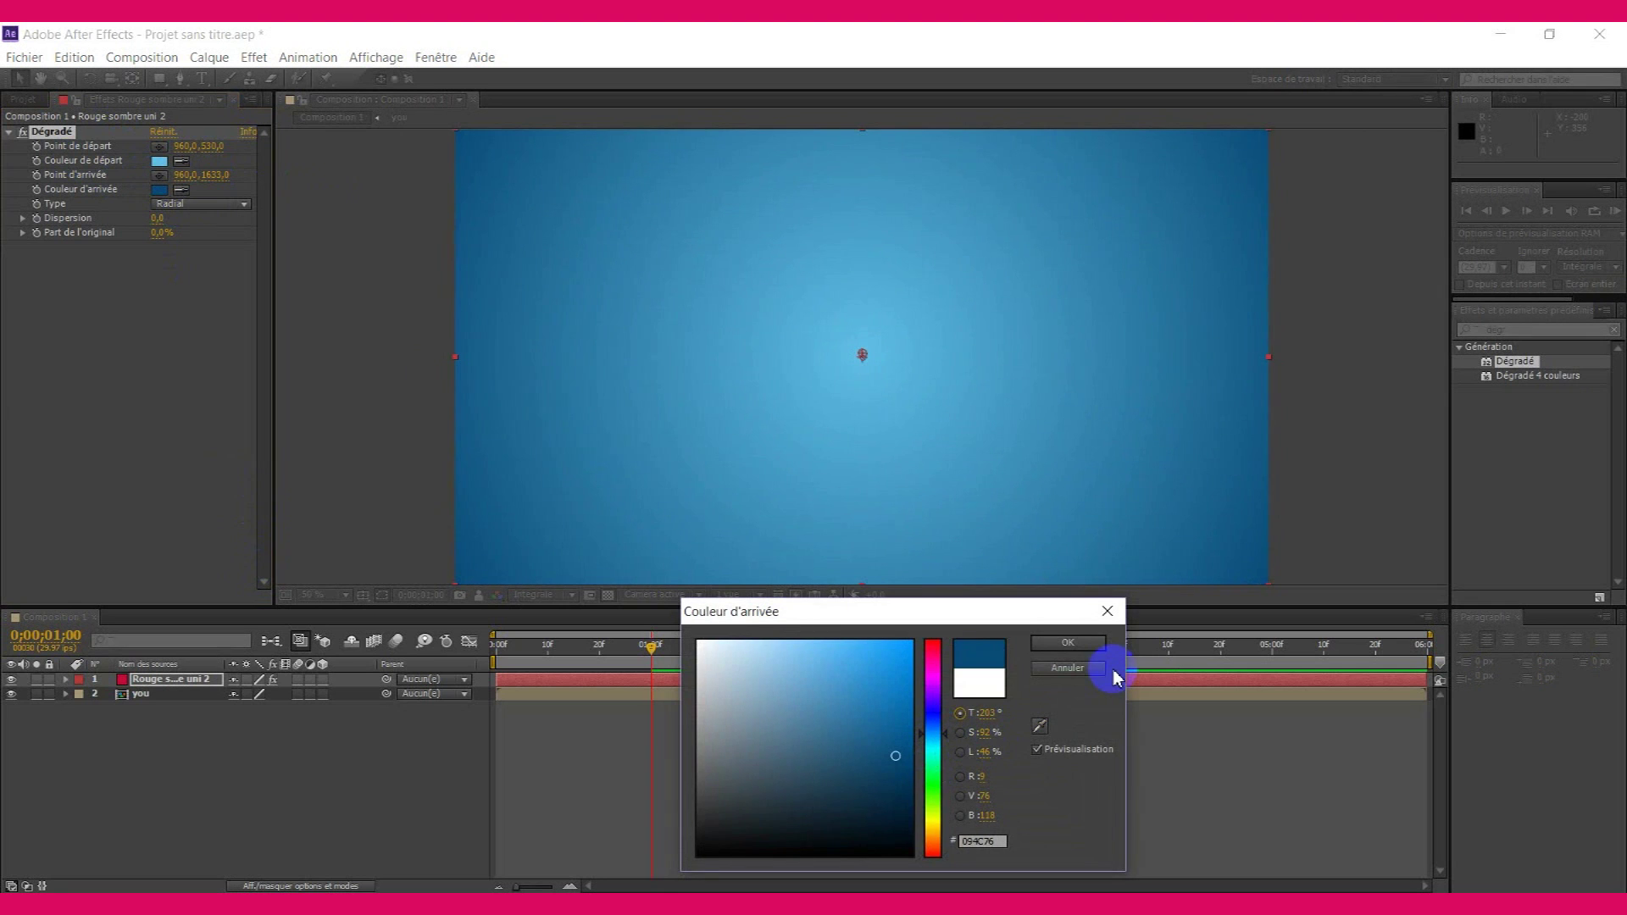
{"action": "left_click", "coordinate": [1067, 644]}
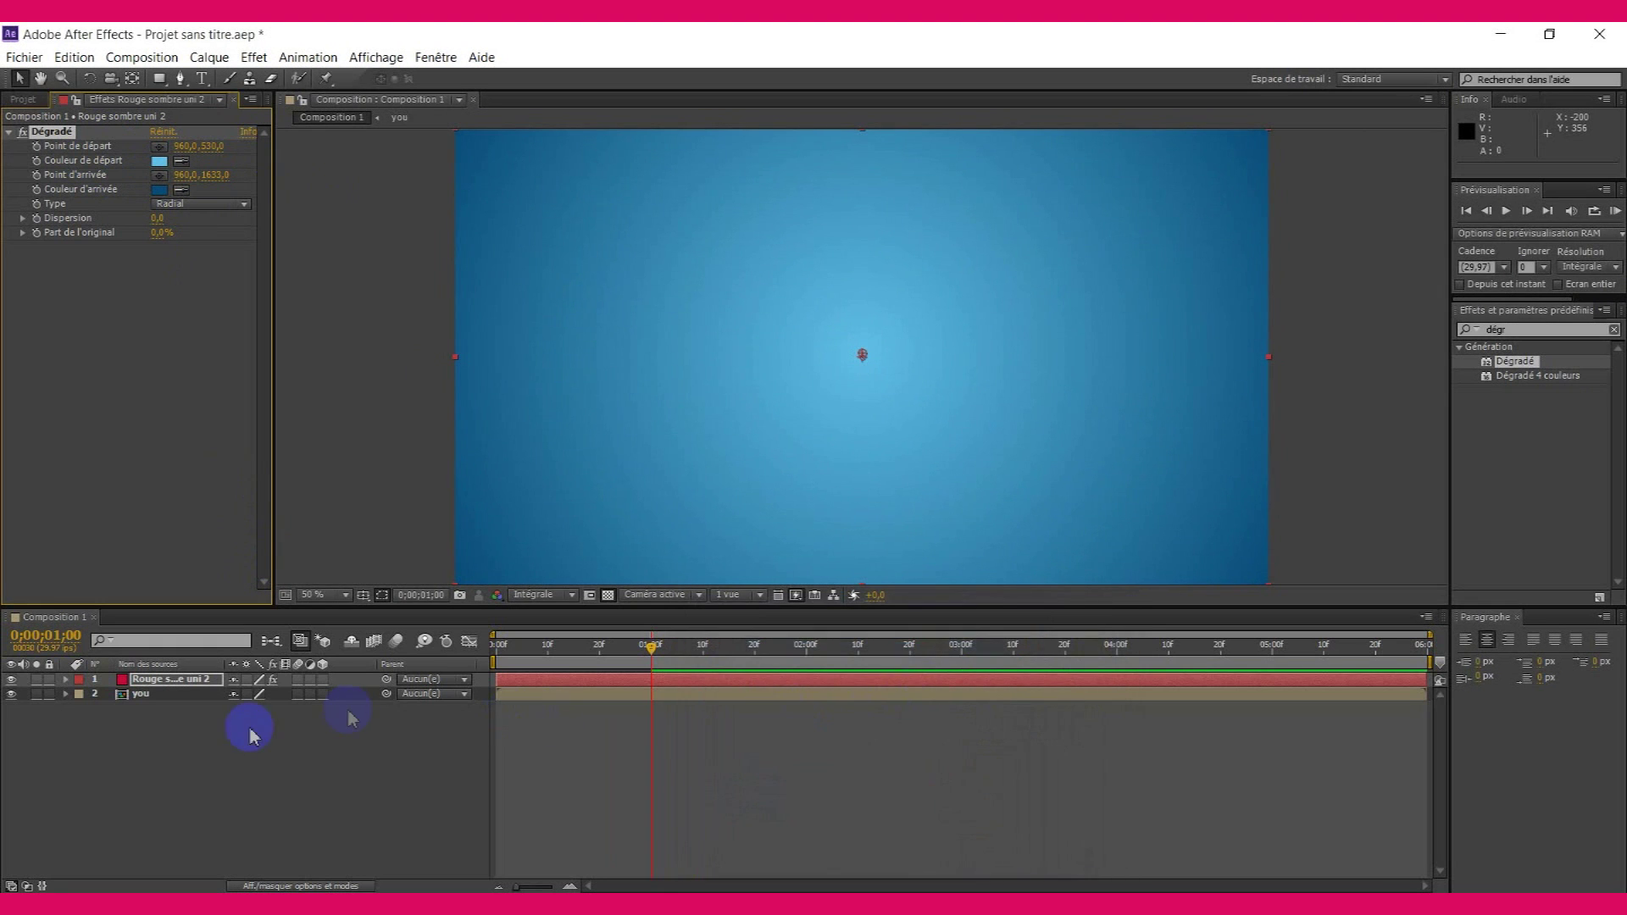
- Place a copy of the styled "you" text layer above the blue gradient and add a Scale text animator to it
{"action": "right_click", "coordinate": [201, 763]}
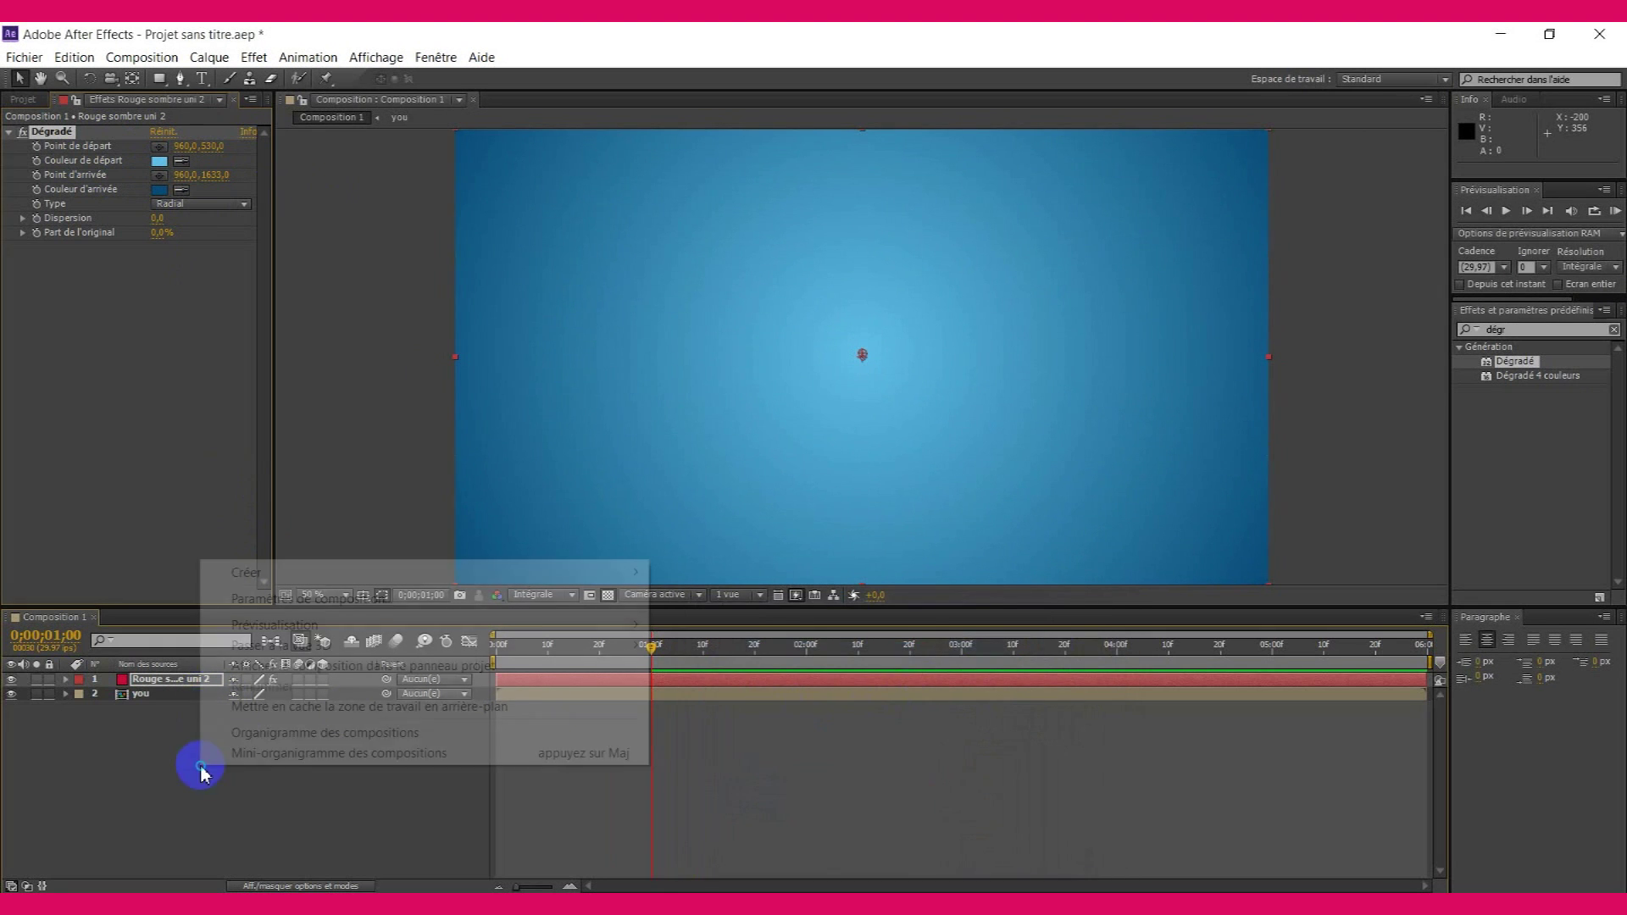
{"action": "left_click", "coordinate": [500, 575]}
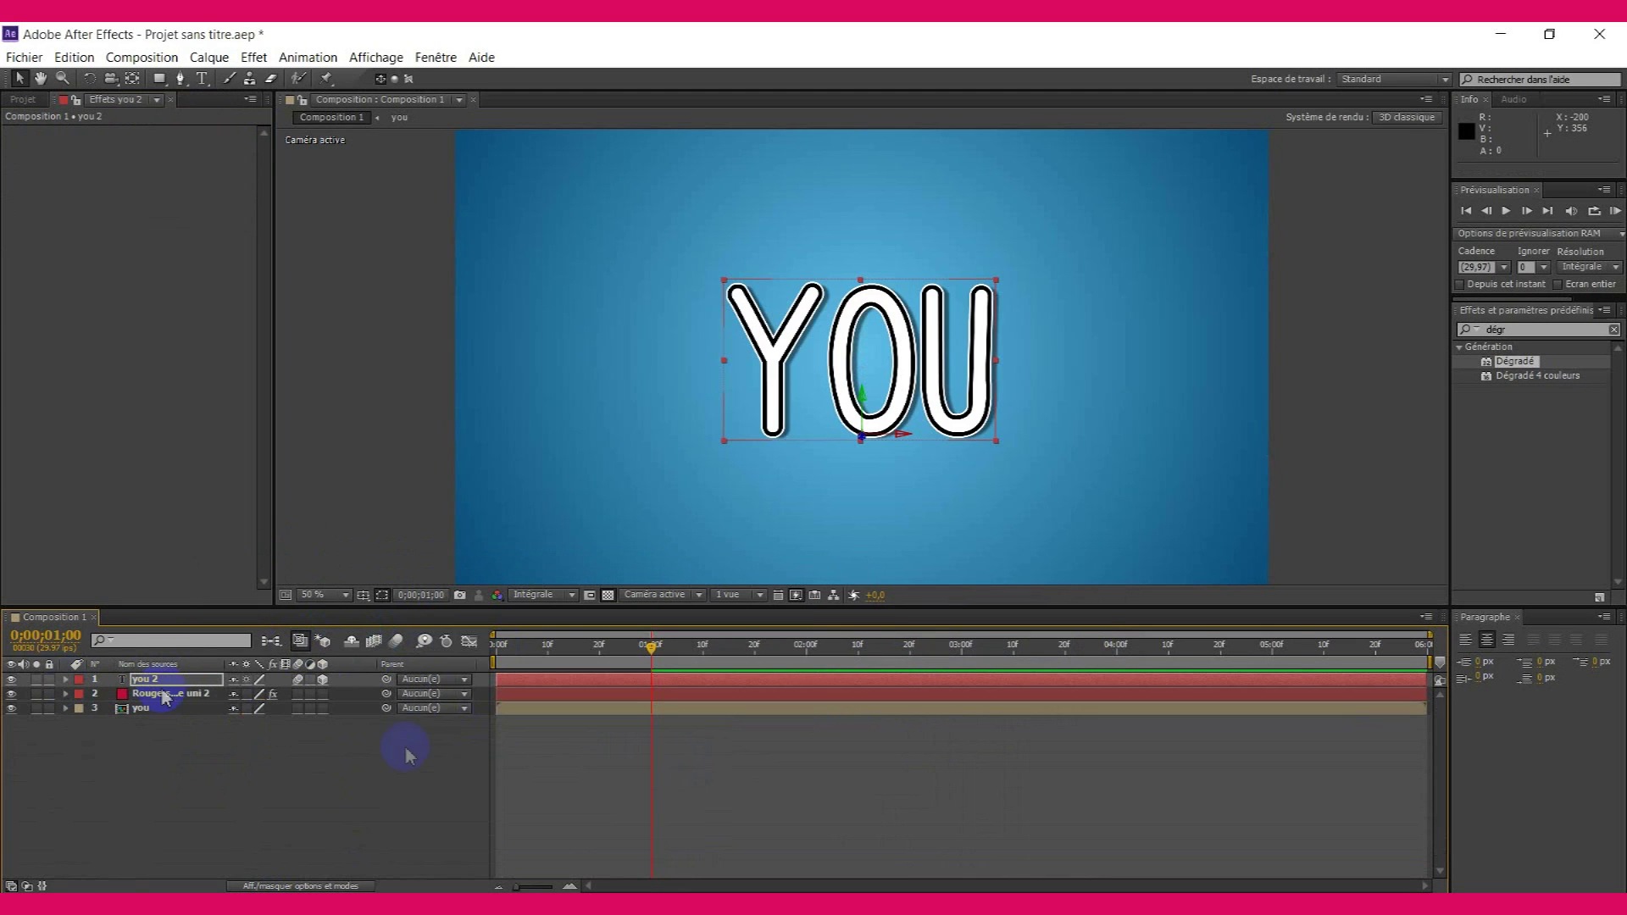
{"action": "left_click", "coordinate": [65, 680]}
{"action": "left_click", "coordinate": [80, 708]}
{"action": "left_click", "coordinate": [81, 709]}
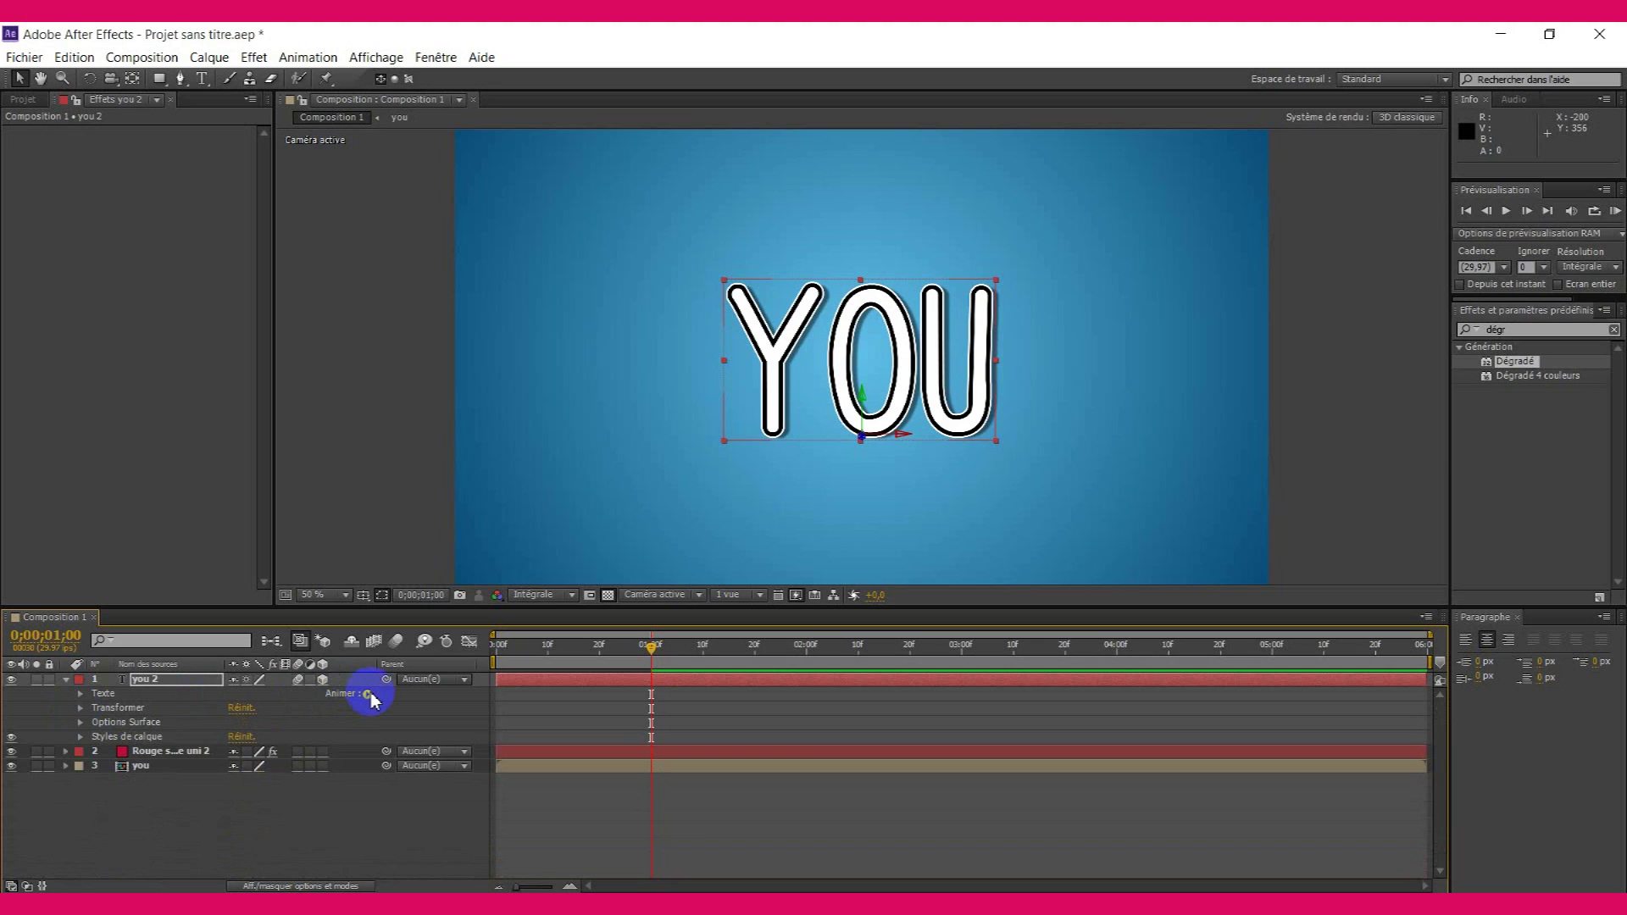
{"action": "left_click", "coordinate": [367, 694]}
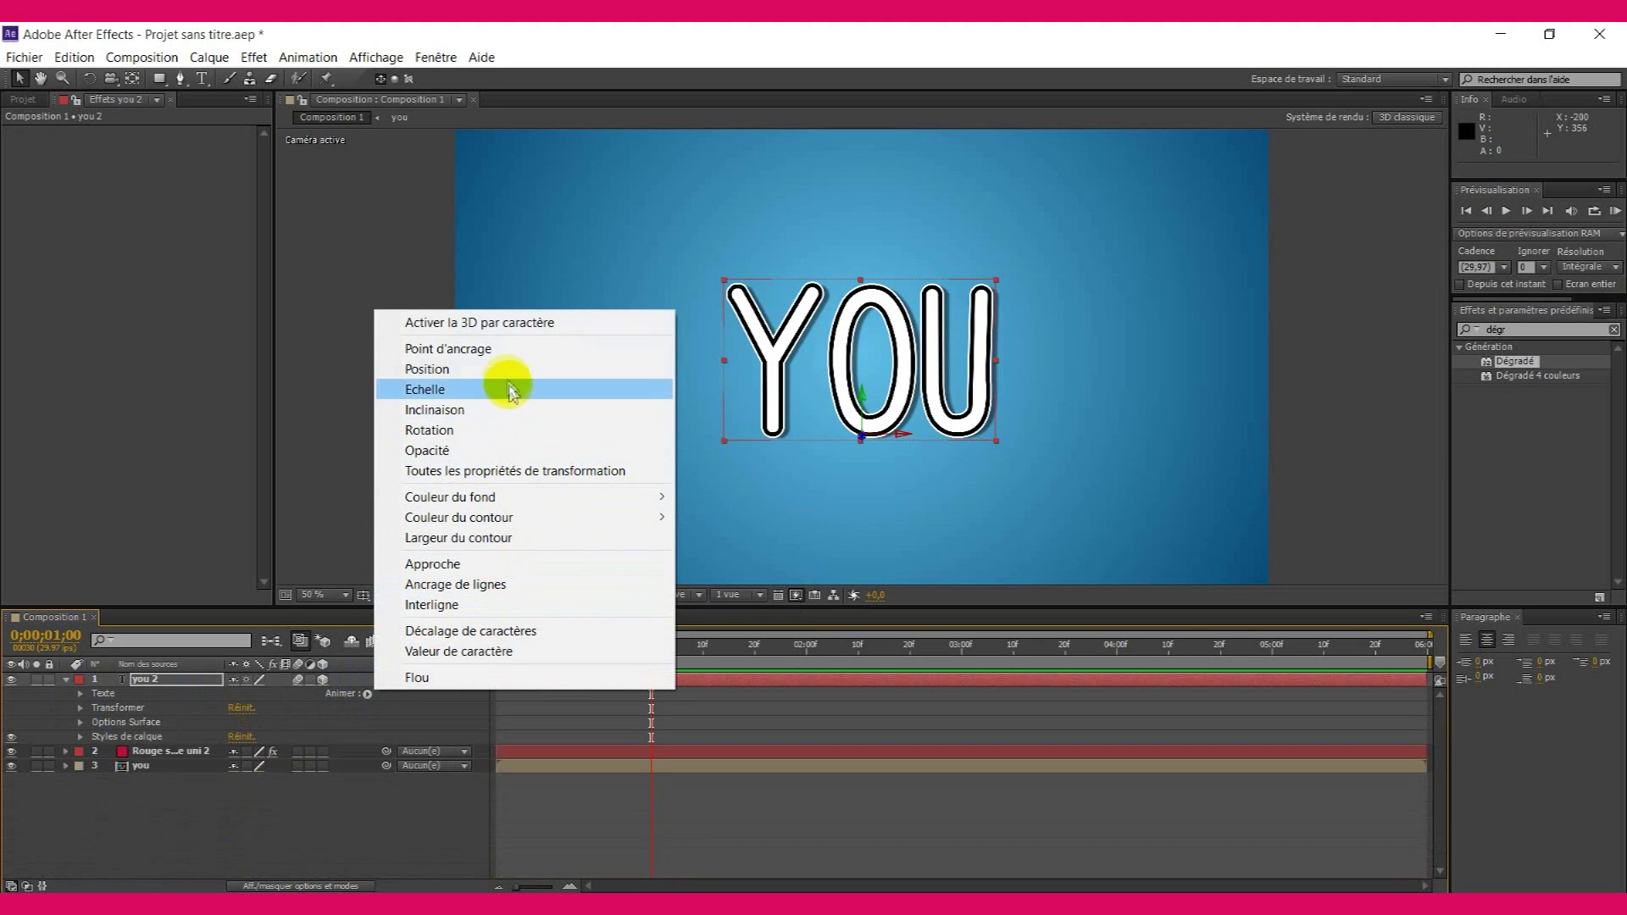
{"action": "left_click", "coordinate": [424, 389]}
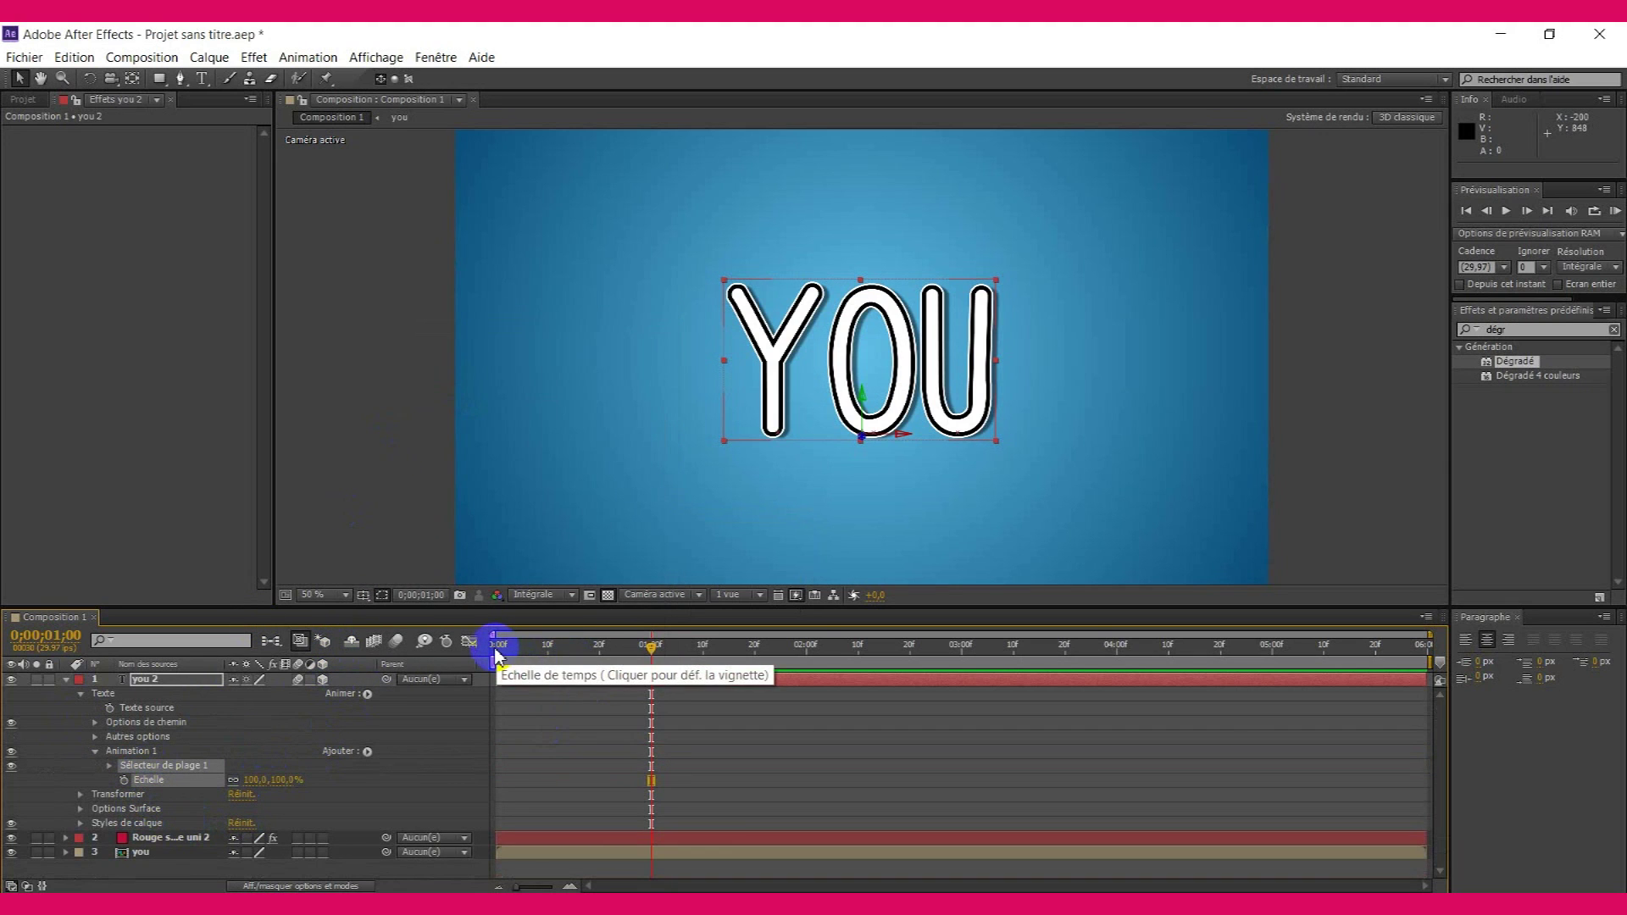
- Add 100% keyframes to the text animator's Scale at 2 s and 3 s
{"action": "left_click", "coordinate": [653, 651]}
{"action": "left_click_drag", "start_coordinate": [736, 655], "coordinate": [793, 661]}
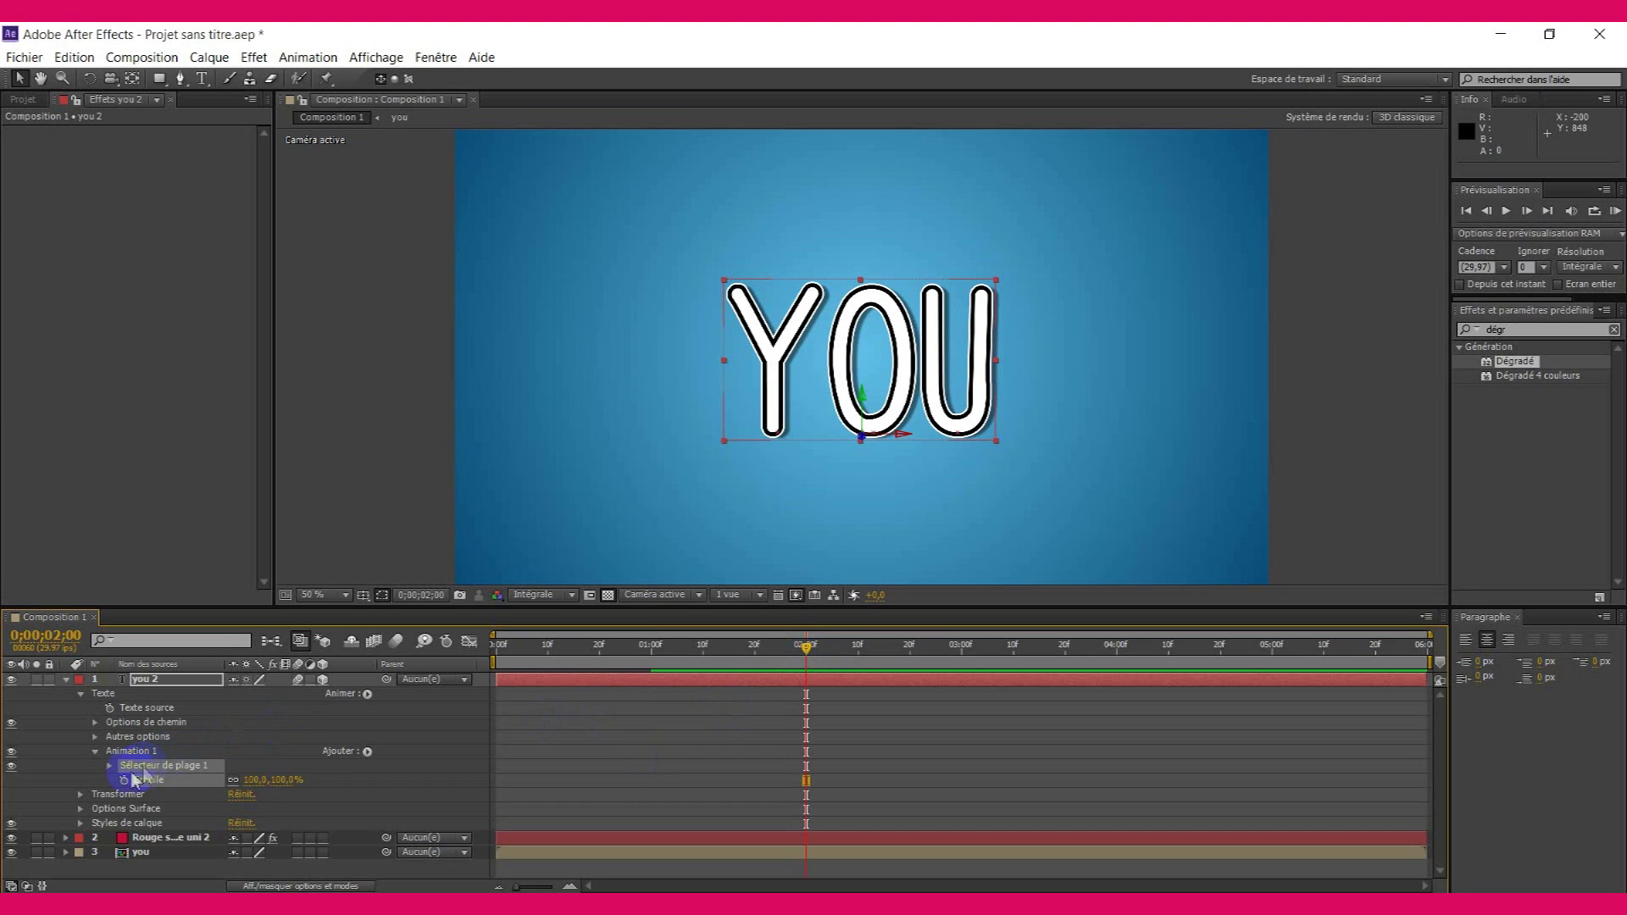
{"action": "left_click", "coordinate": [124, 779]}
{"action": "left_click", "coordinate": [806, 649]}
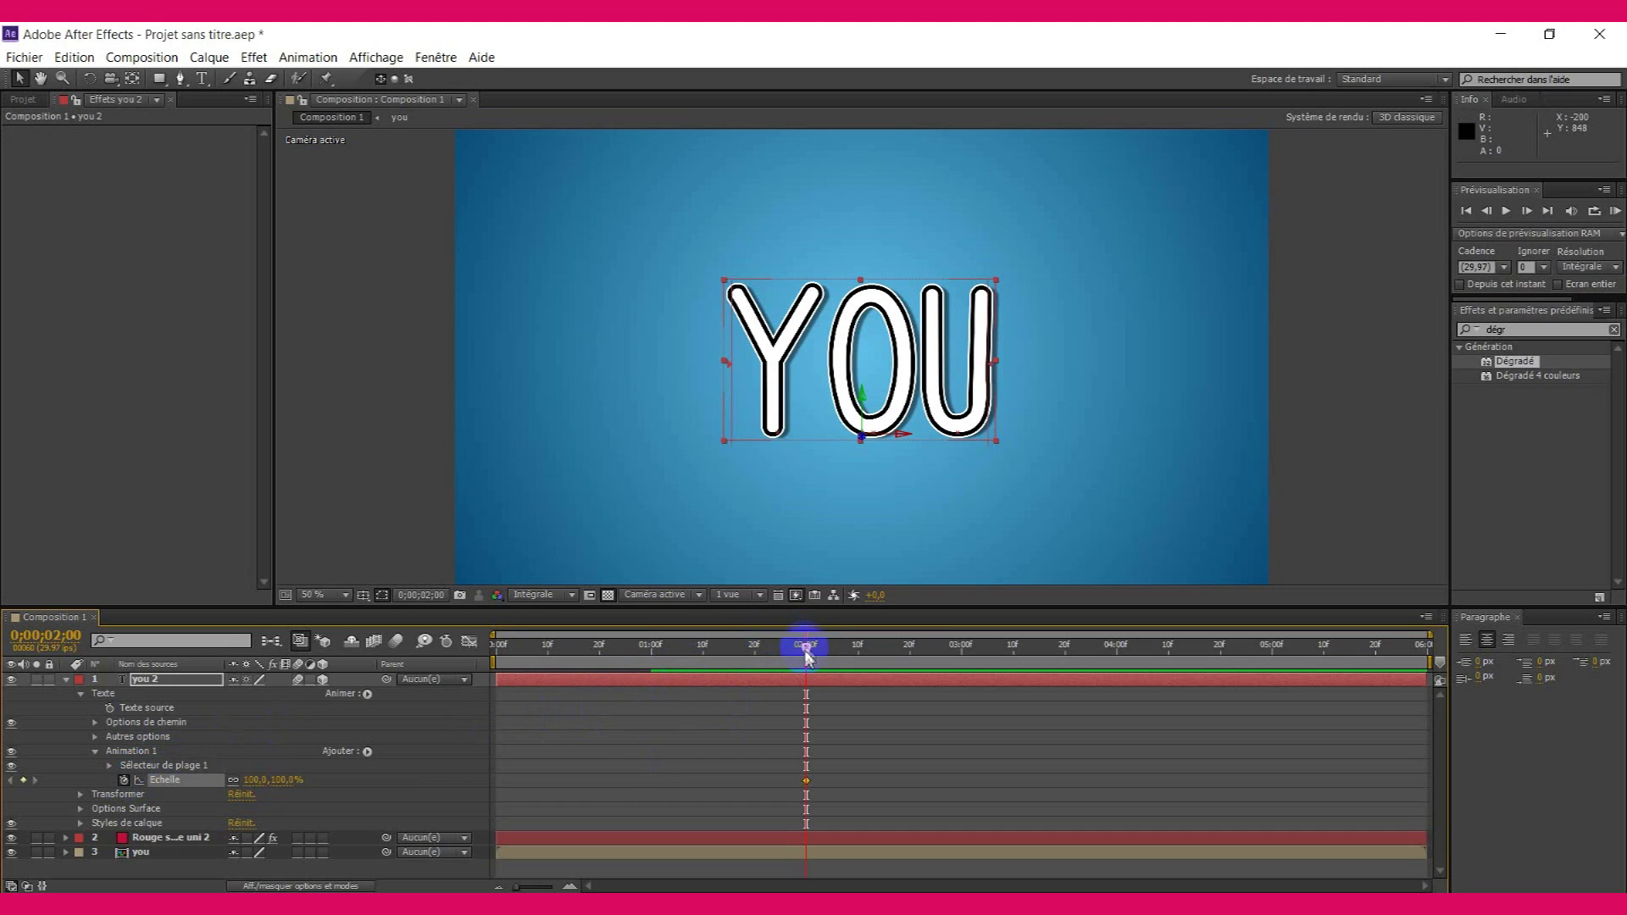
{"action": "left_click_drag", "start_coordinate": [806, 651], "coordinate": [962, 657]}
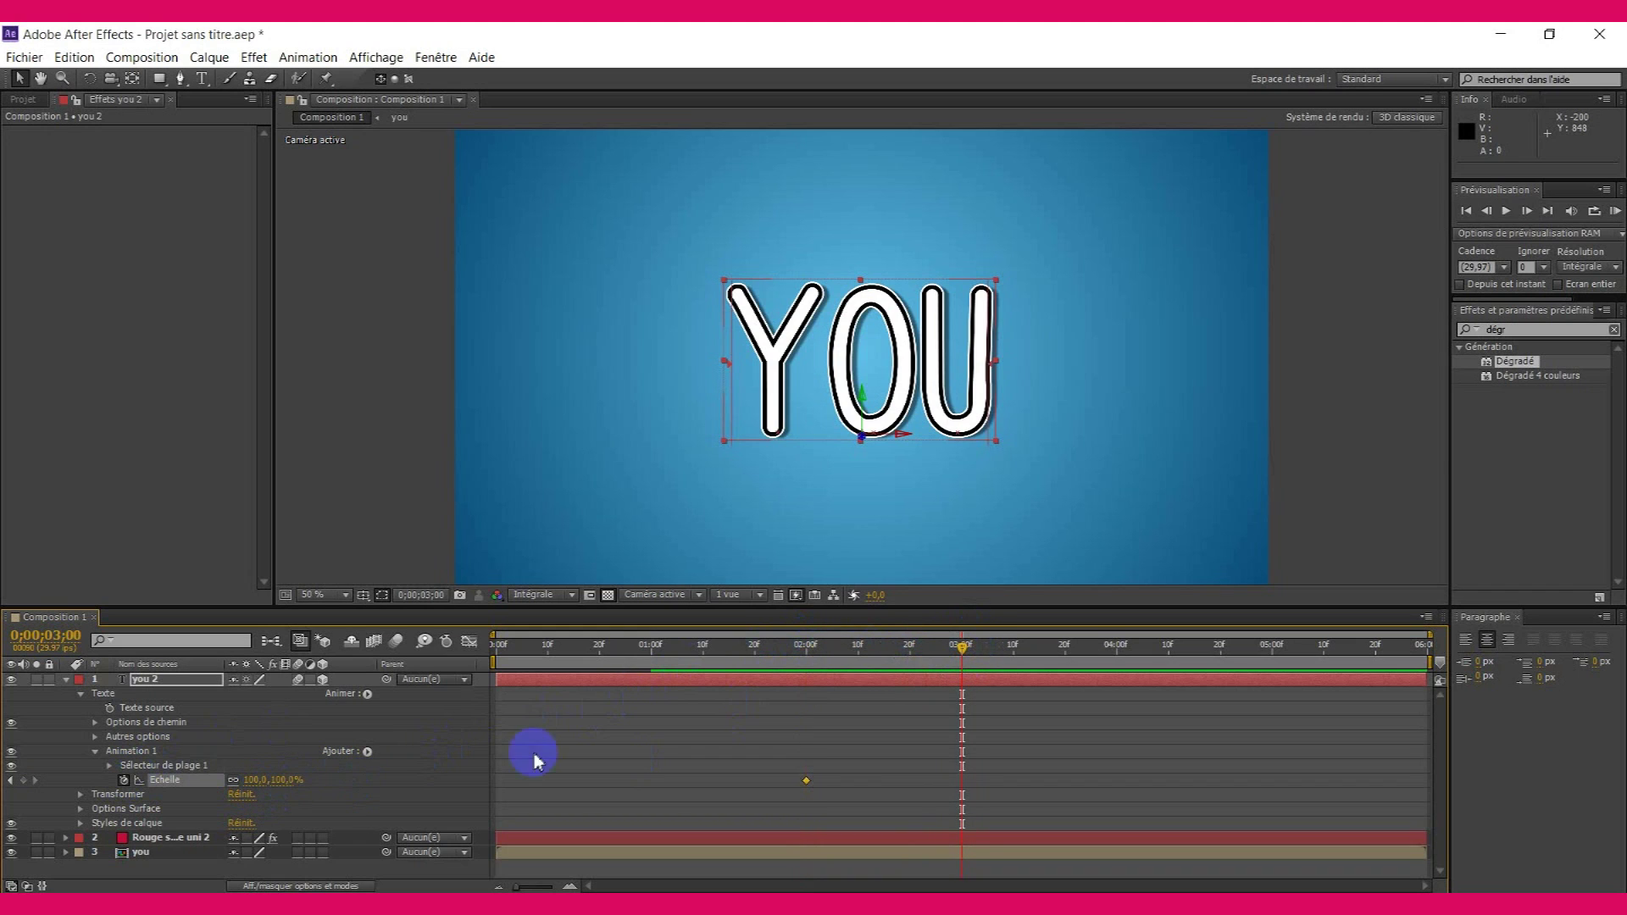
{"action": "left_click", "coordinate": [22, 780]}
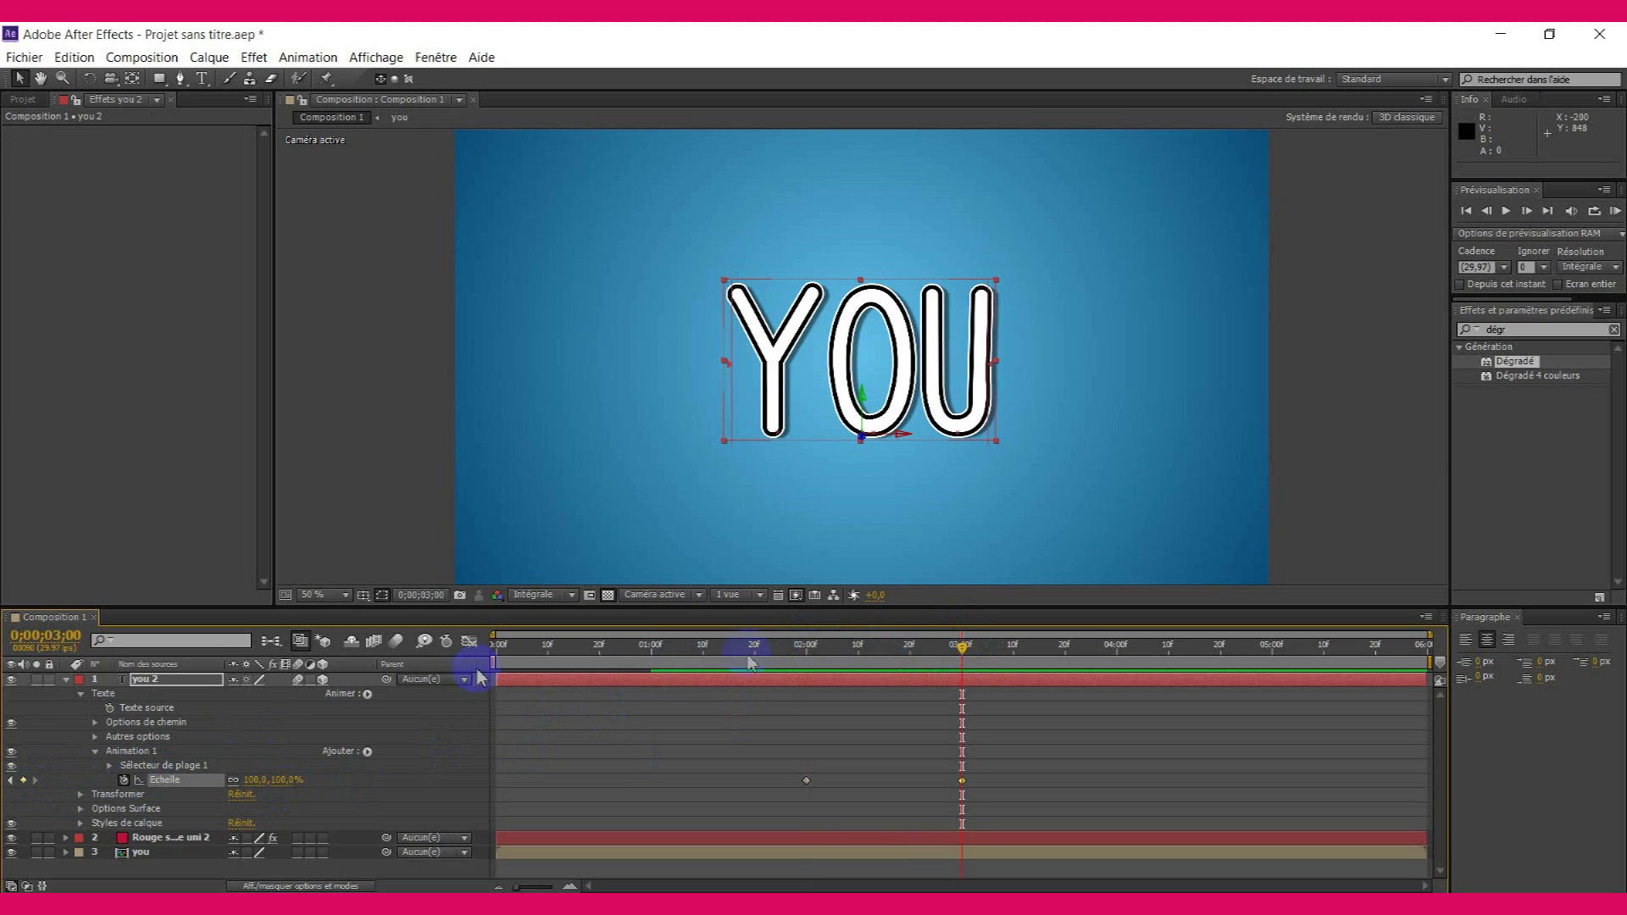
- Set the animator's Scale keyframe at 2 s to 0% and move the playhead to 3 s
{"action": "left_click", "coordinate": [806, 656]}
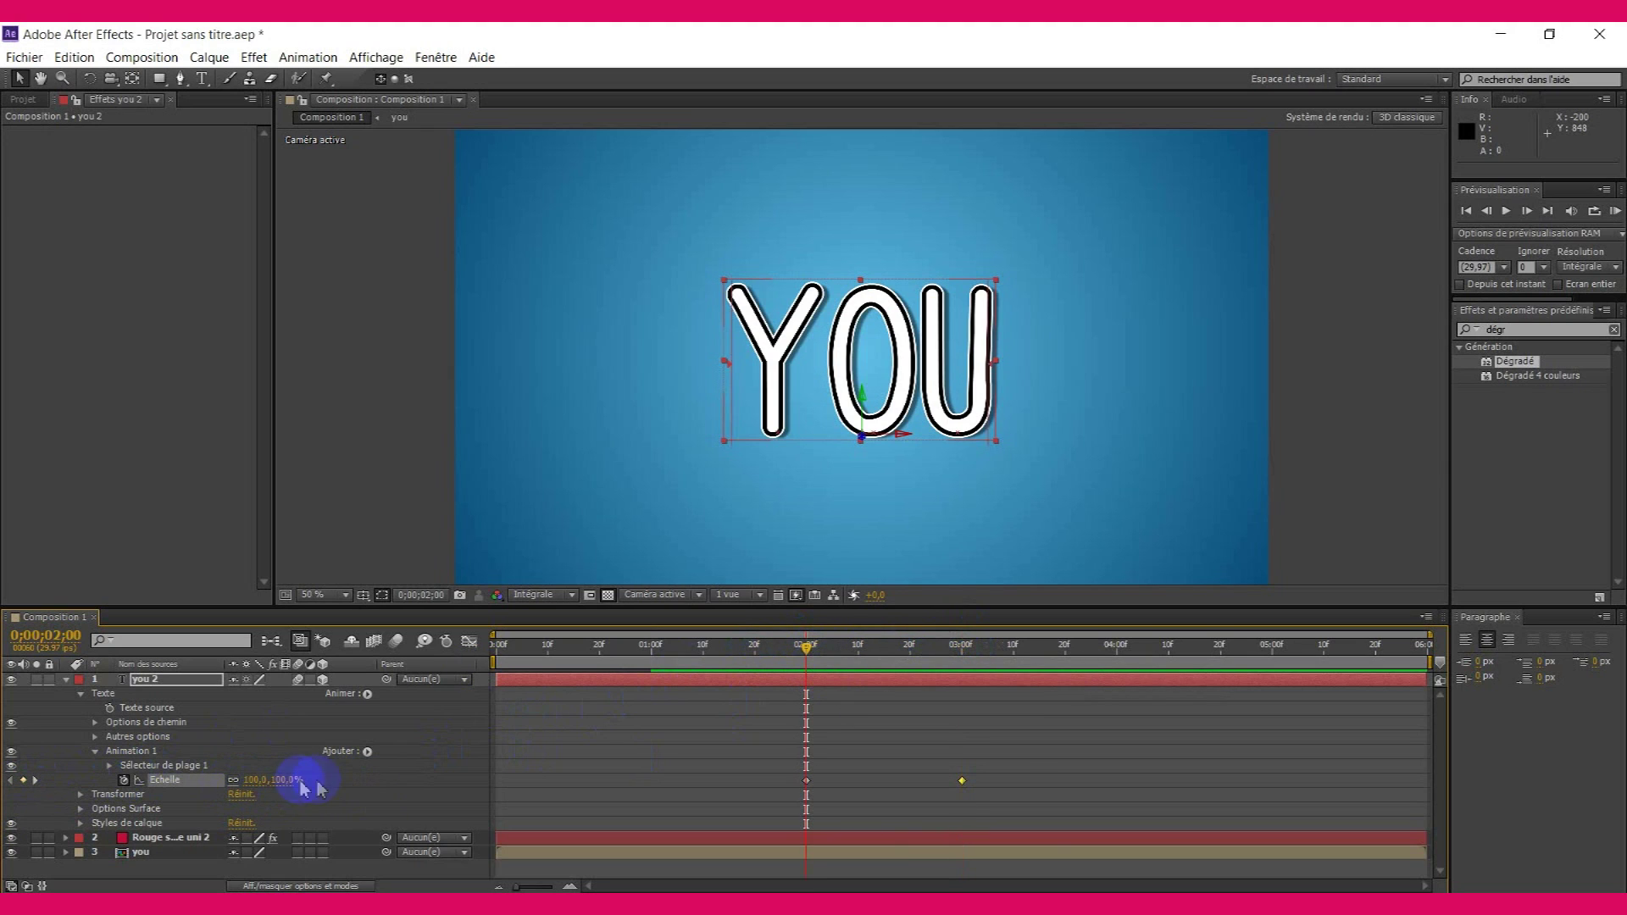
{"action": "left_click_drag", "start_coordinate": [280, 781], "coordinate": [228, 781]}
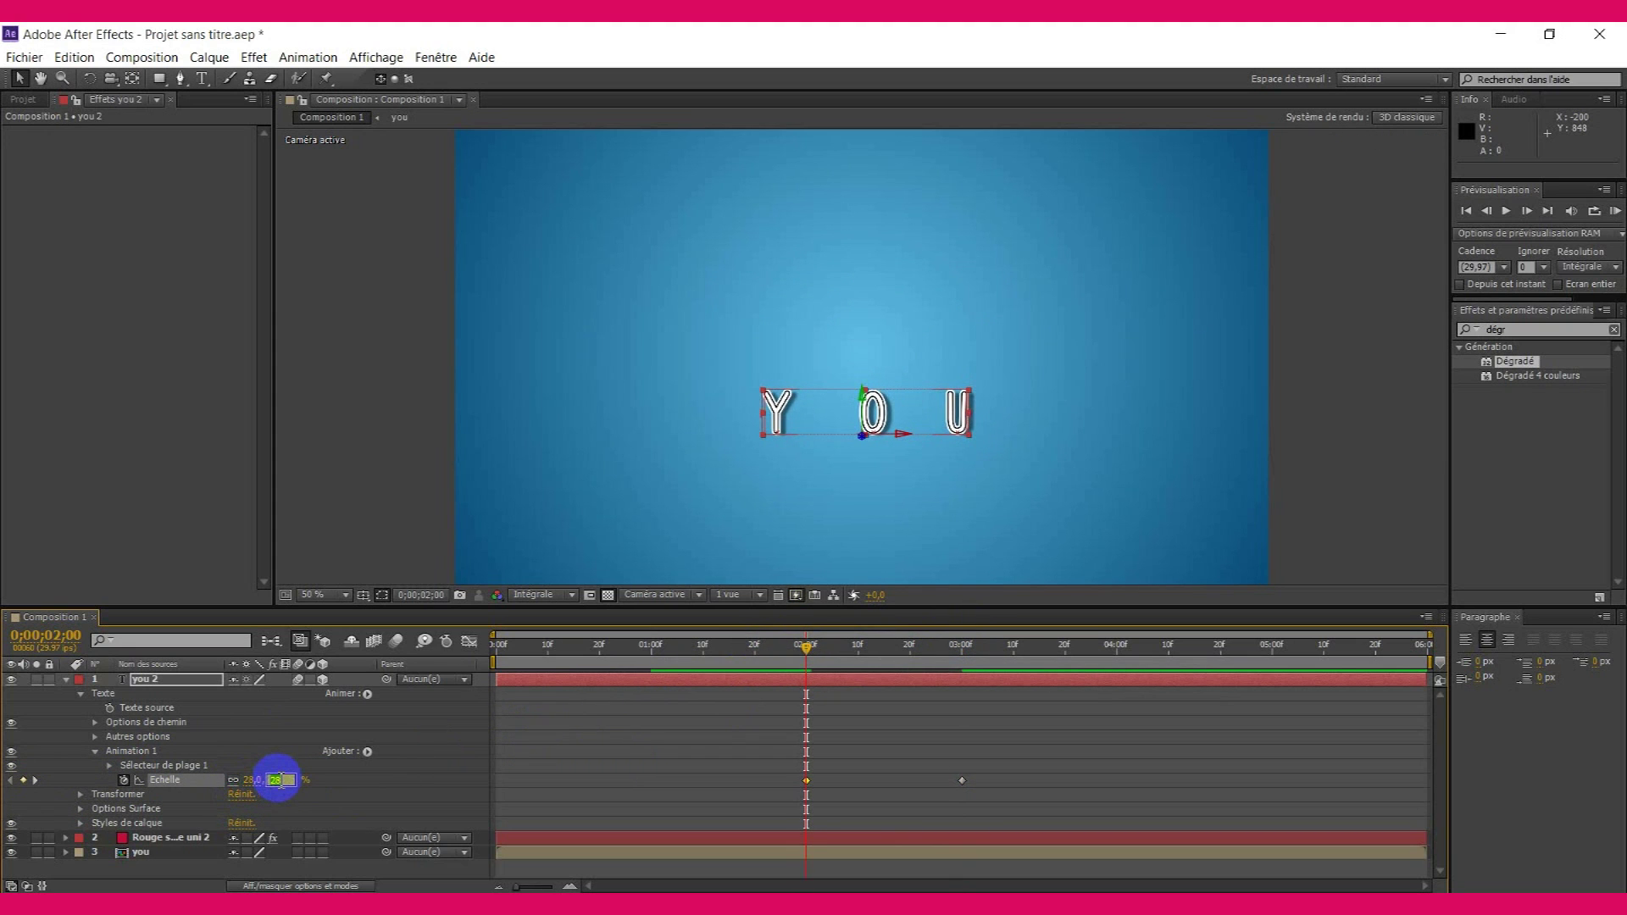
{"action": "key", "text": "Return"}
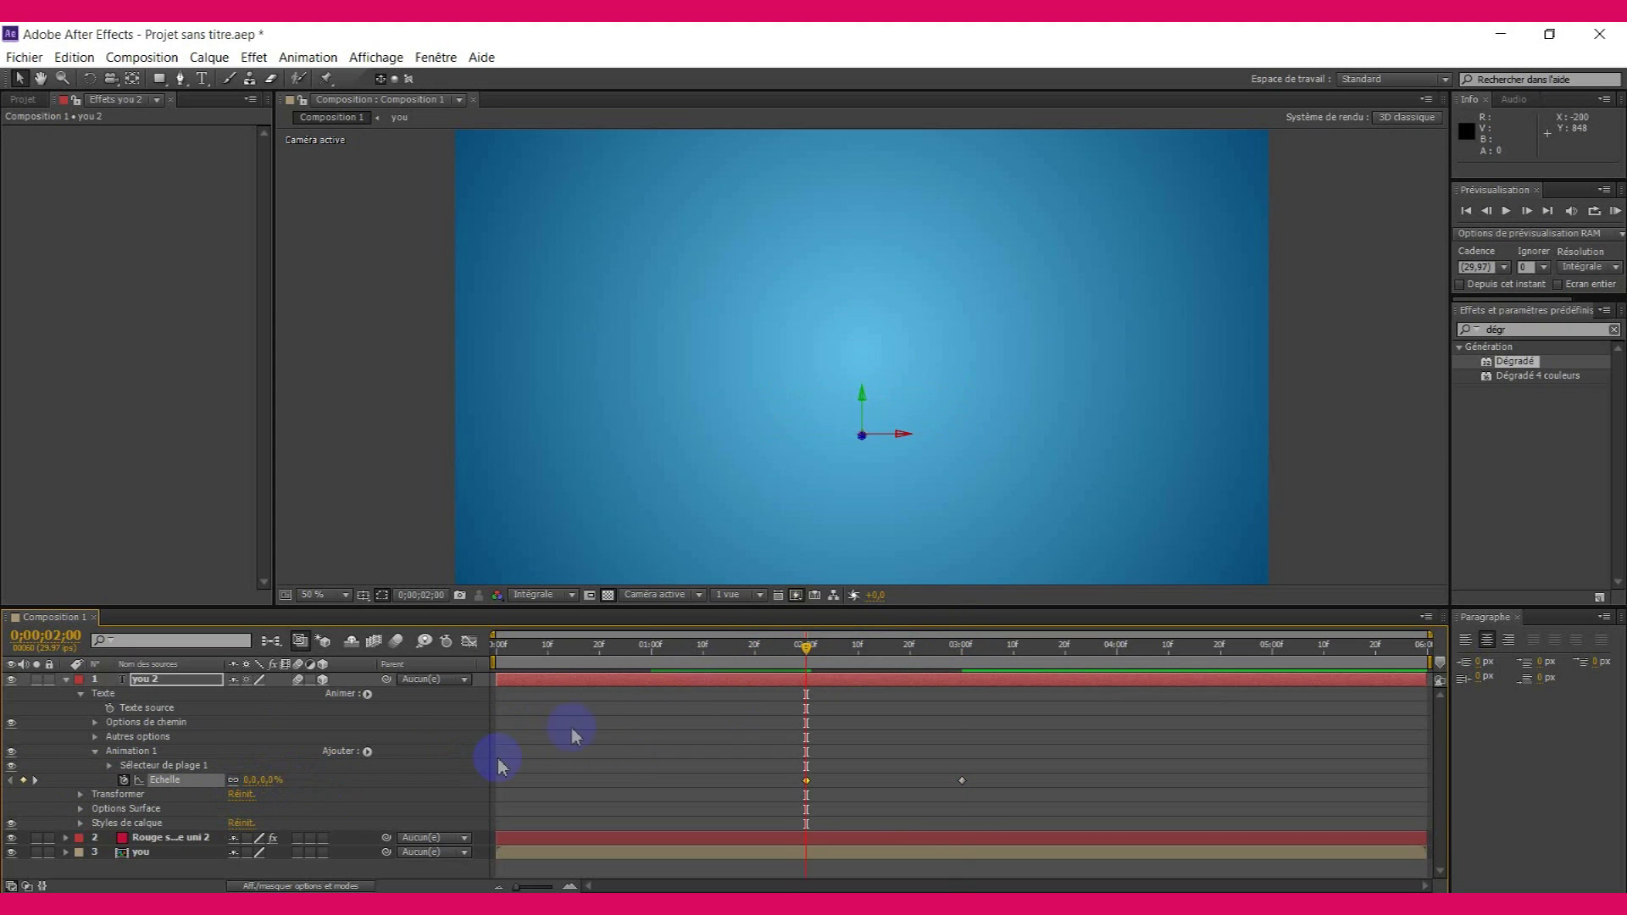
{"action": "left_click_drag", "start_coordinate": [806, 657], "coordinate": [960, 661]}
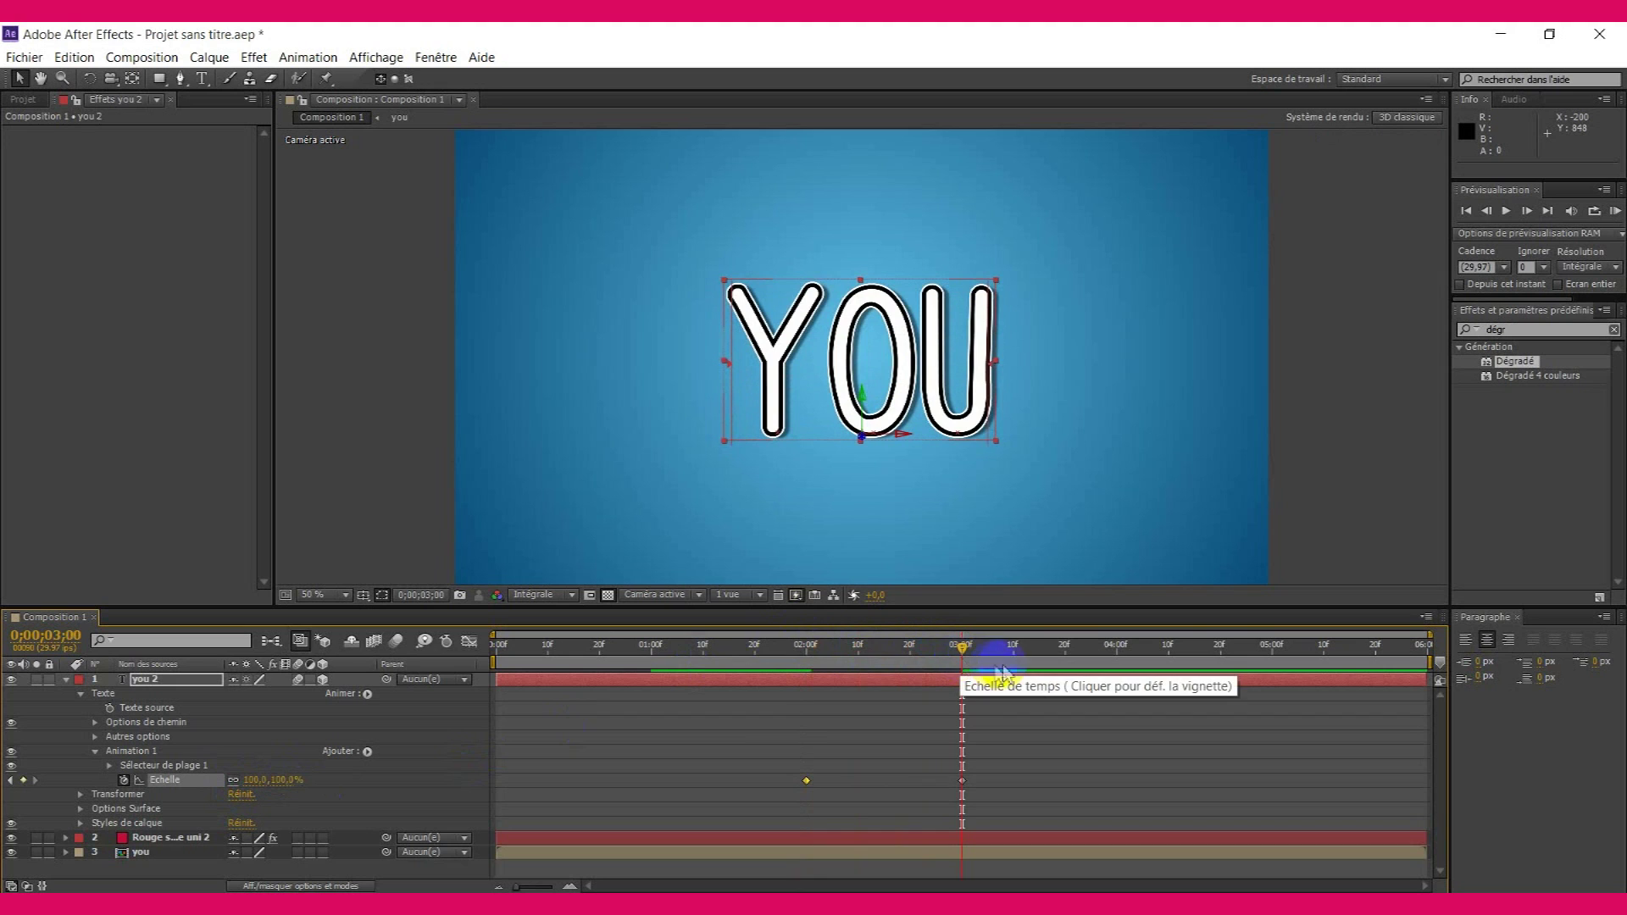
{"action": "left_click_drag", "start_coordinate": [774, 780], "coordinate": [973, 783]}
{"action": "right_click", "coordinate": [973, 783]}
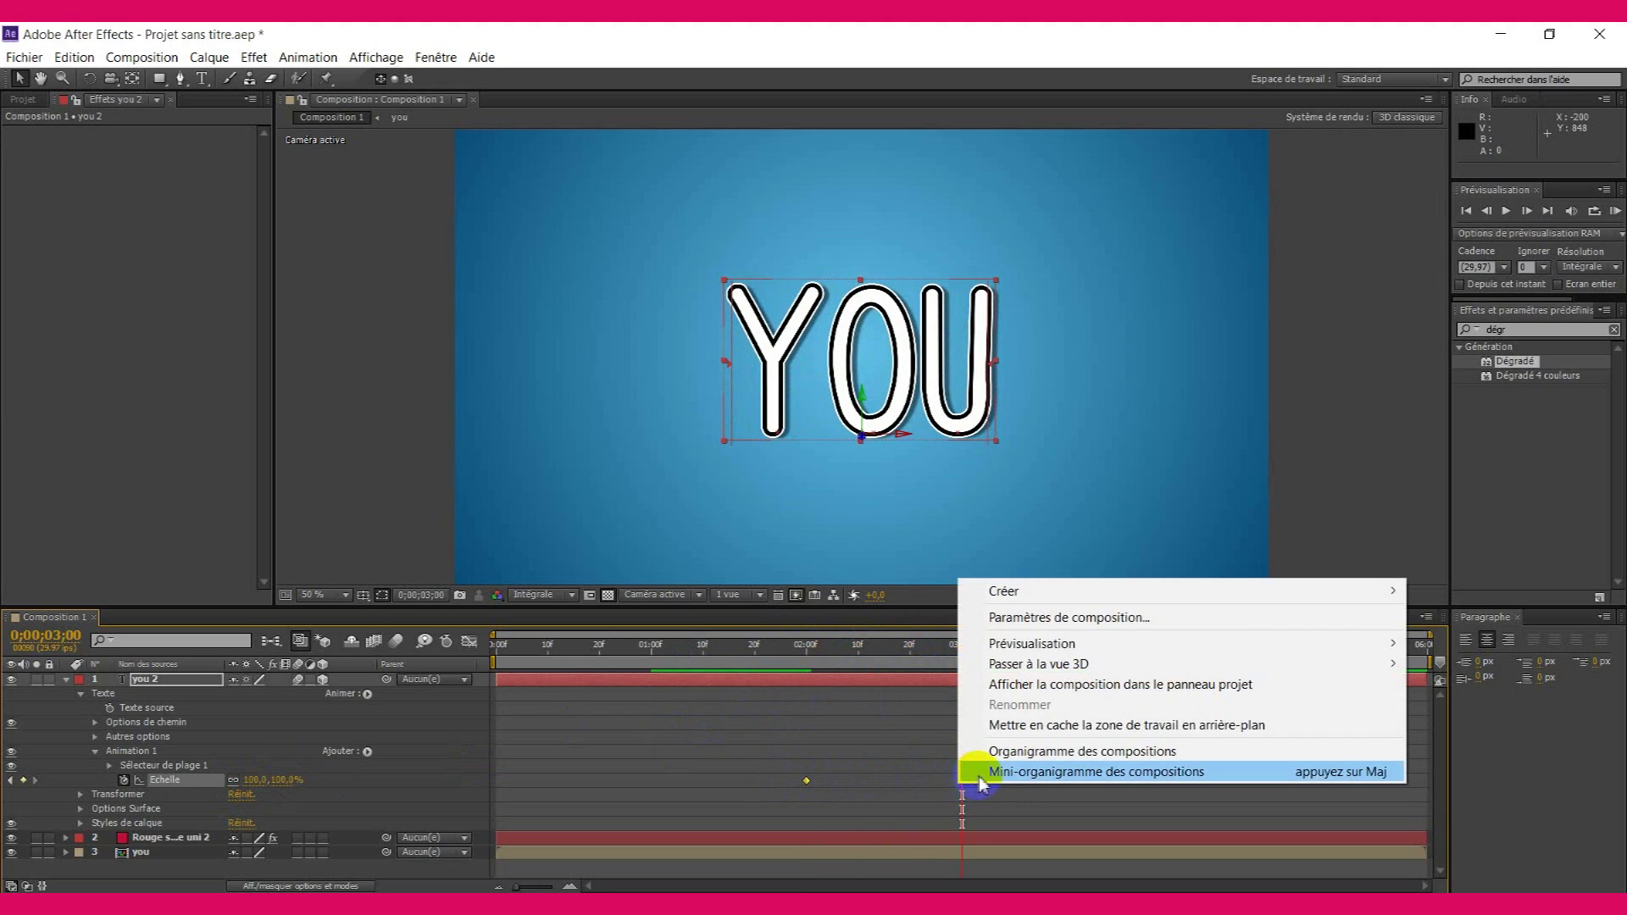
{"action": "left_click", "coordinate": [918, 780]}
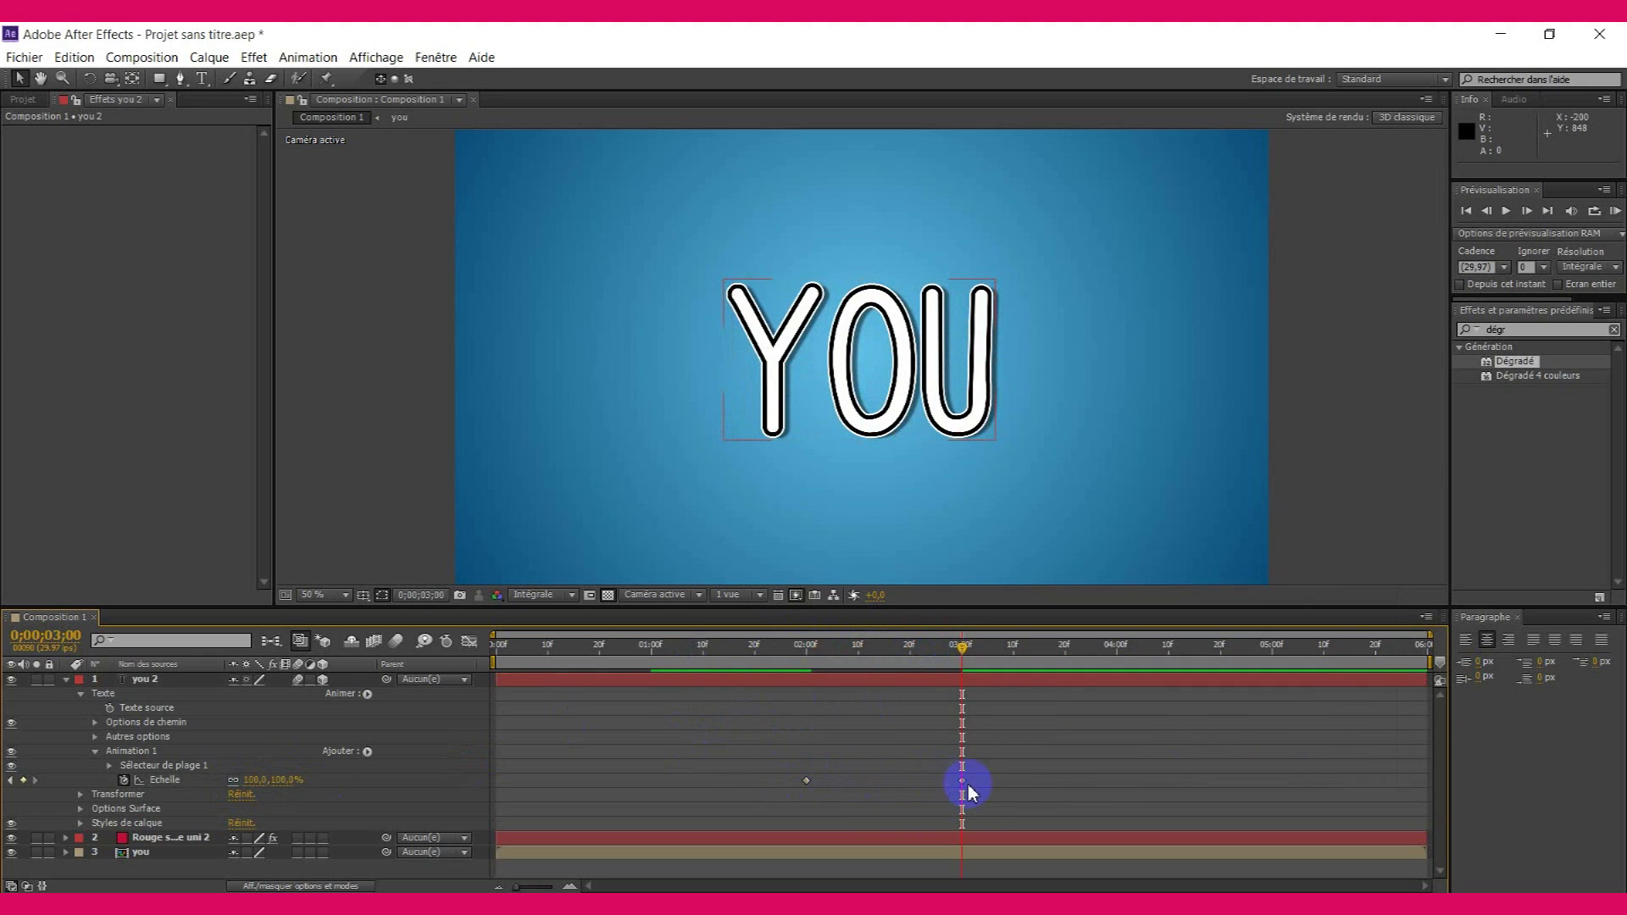
- Apply Easy Ease to both Scale keyframes of the copied text layer's animator
{"action": "left_click", "coordinate": [791, 776]}
{"action": "left_click_drag", "start_coordinate": [791, 776], "coordinate": [973, 788]}
{"action": "right_click", "coordinate": [966, 781]}
{"action": "mouse_move", "coordinate": [978, 767]}
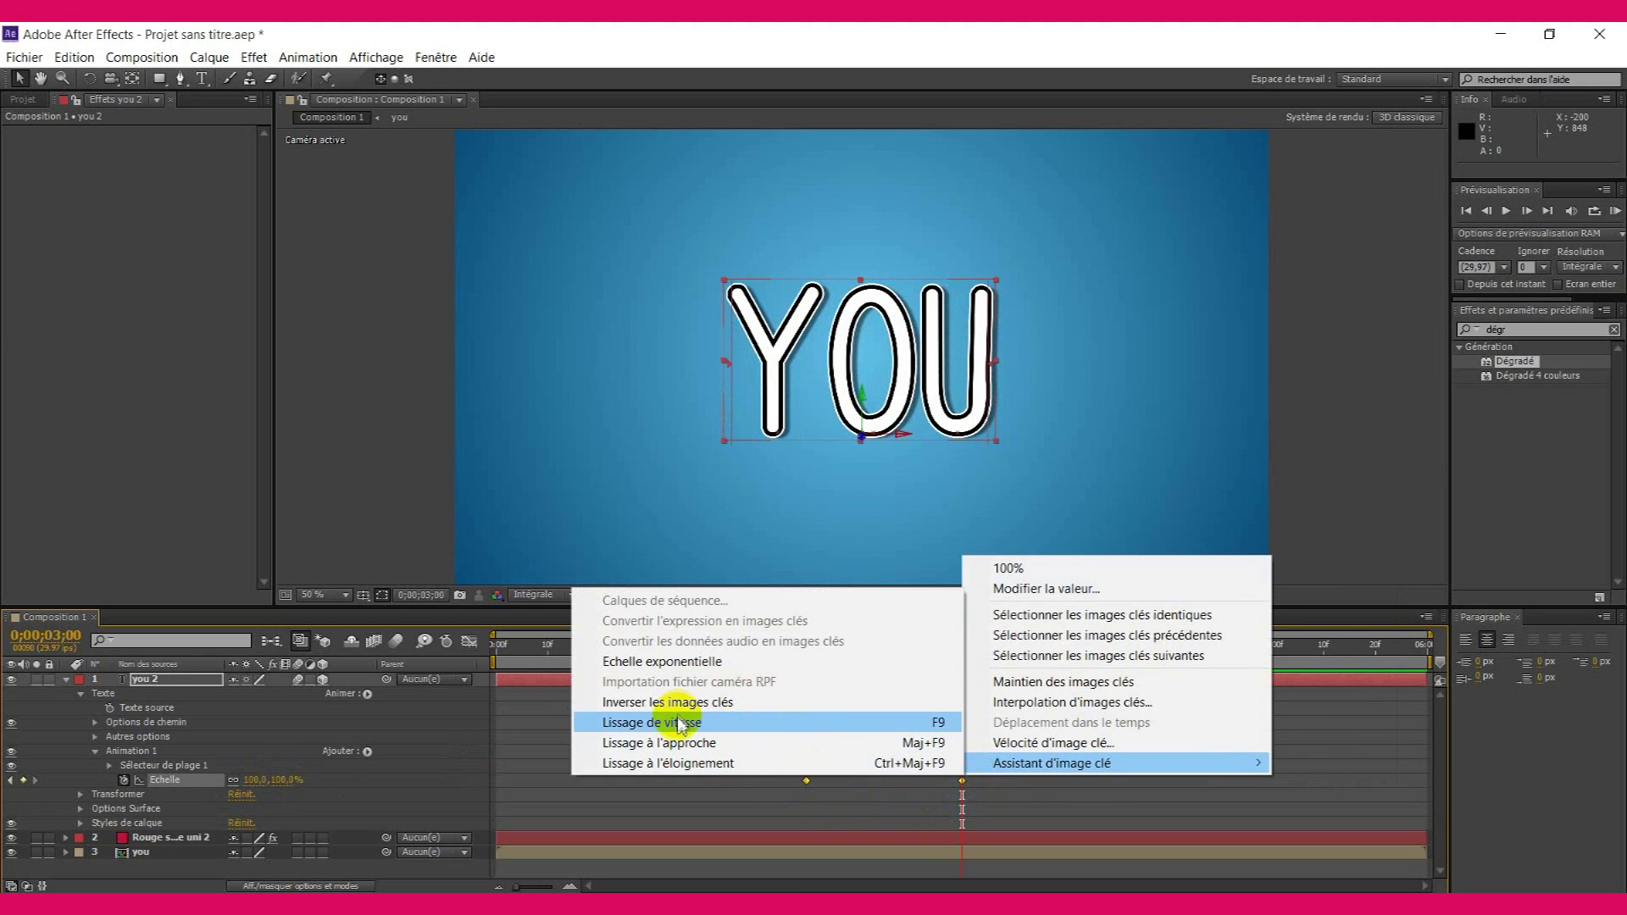
{"action": "left_click", "coordinate": [680, 723]}
- In the graph editor, stretch the 3 s Scale keyframe's incoming ease handle back to about 2 s for a strong slowdown
{"action": "left_click", "coordinate": [468, 640]}
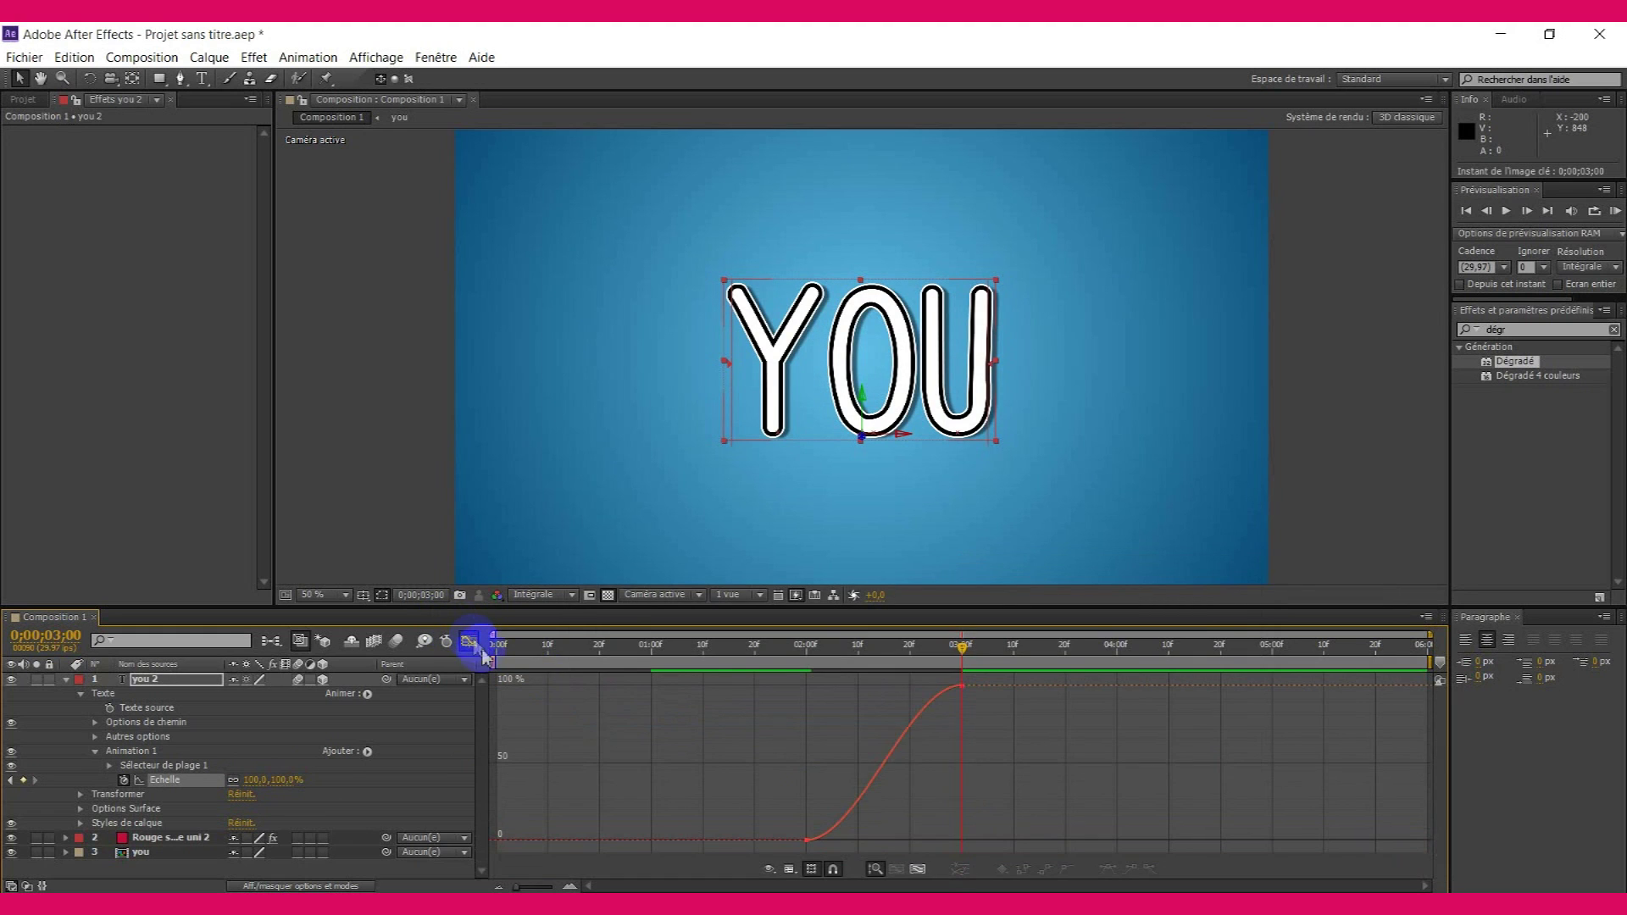
{"action": "left_click", "coordinate": [960, 685]}
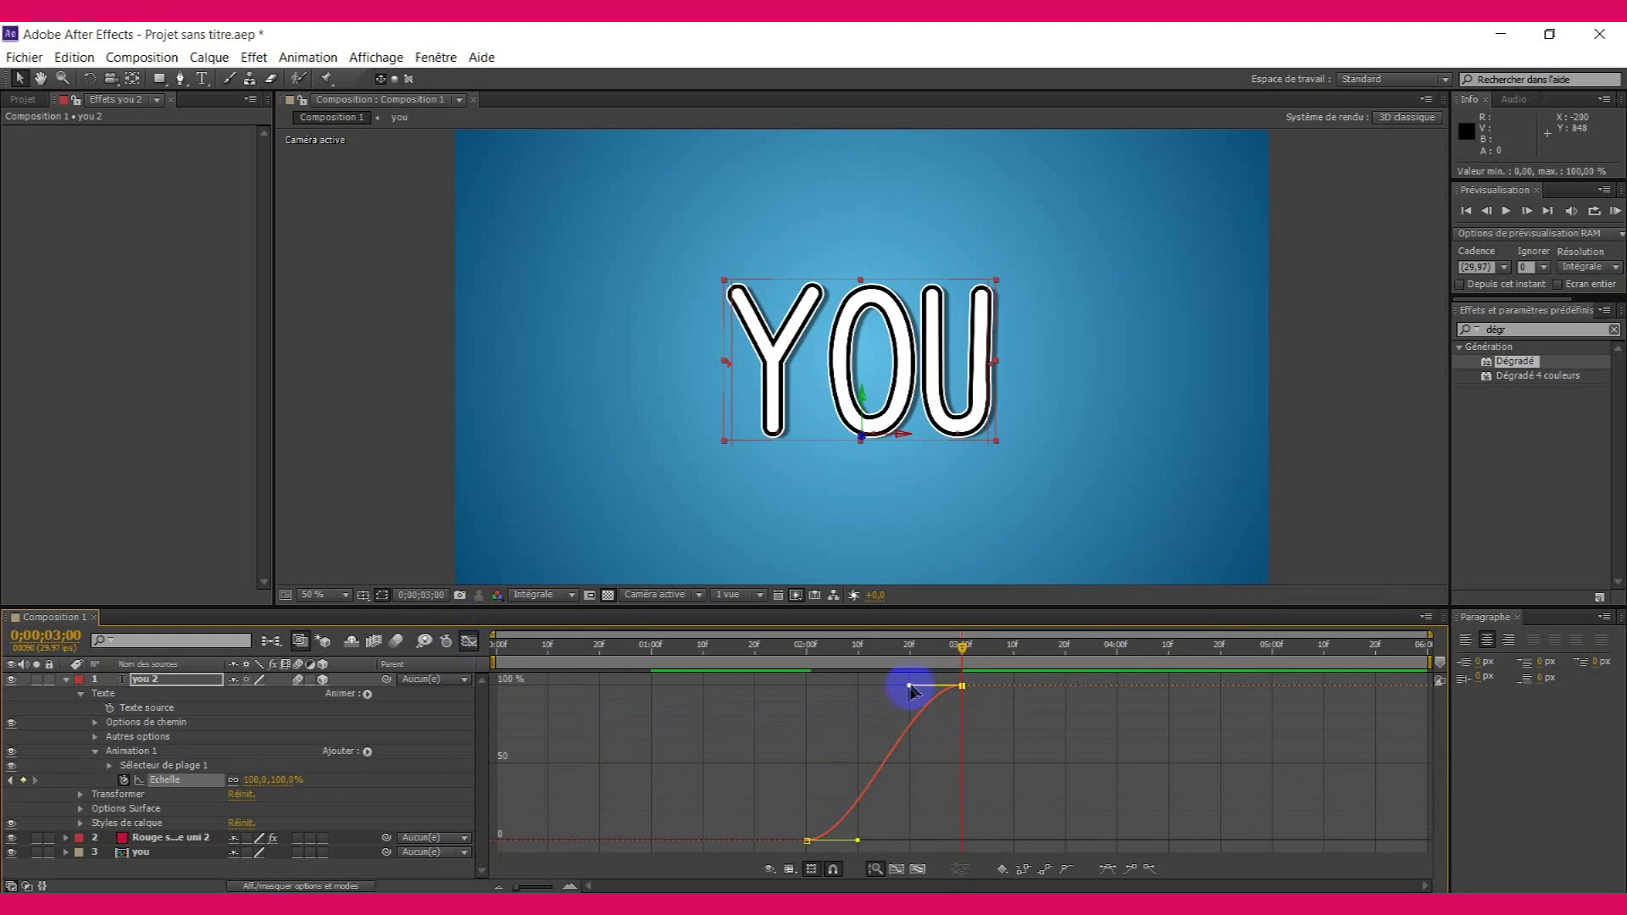
{"action": "left_click_drag", "start_coordinate": [909, 697], "coordinate": [691, 697]}
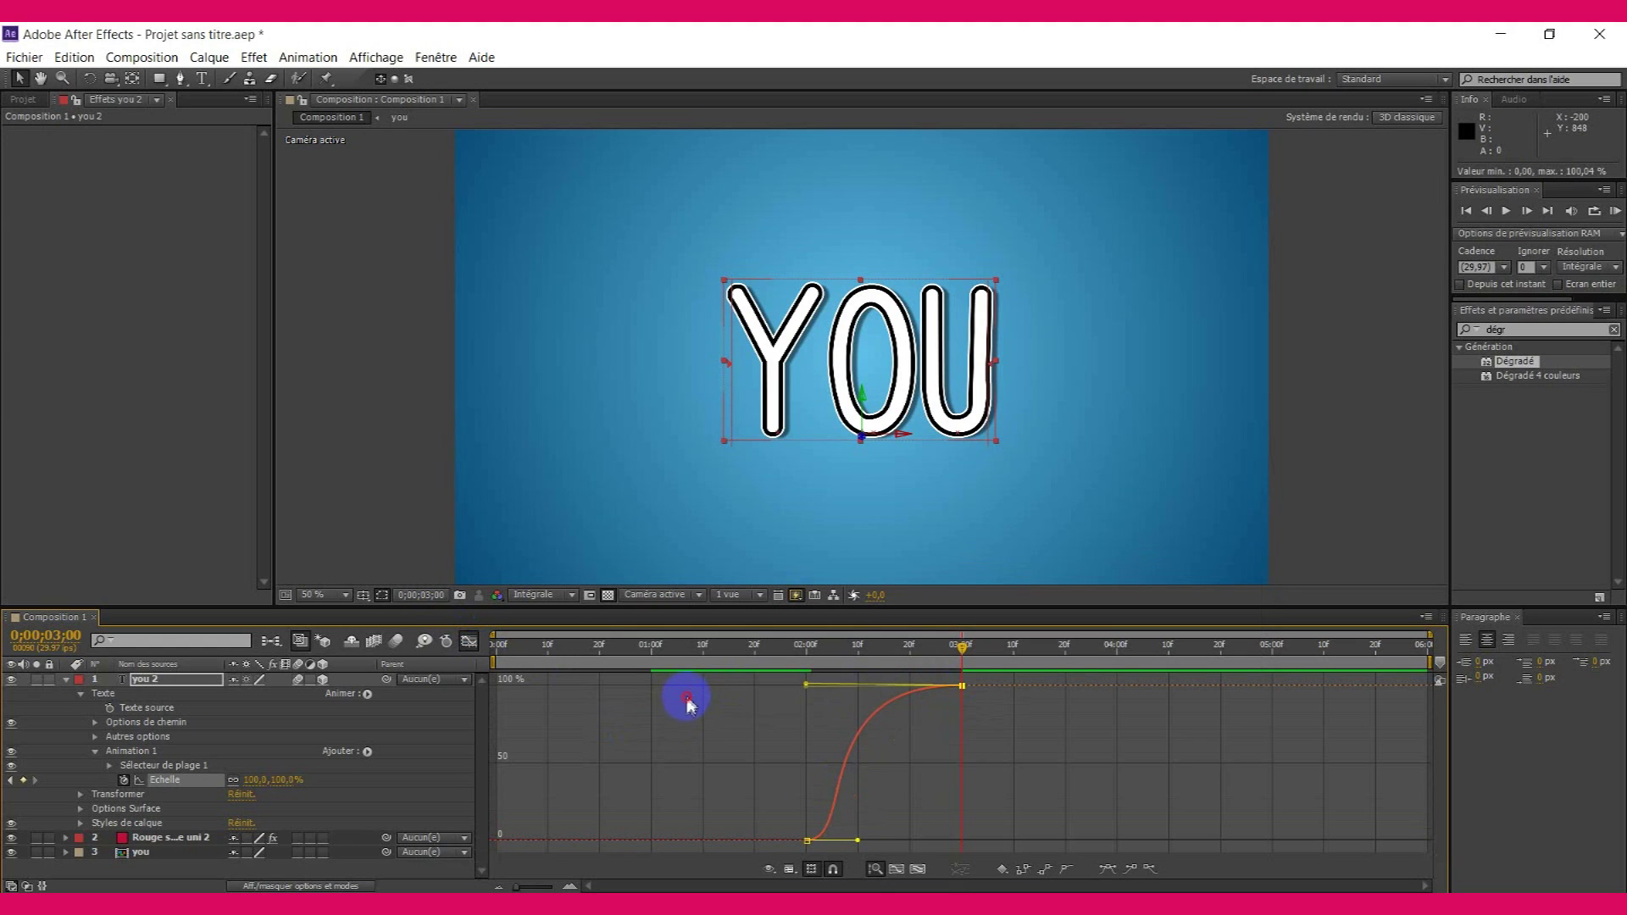
{"action": "left_click", "coordinate": [468, 640]}
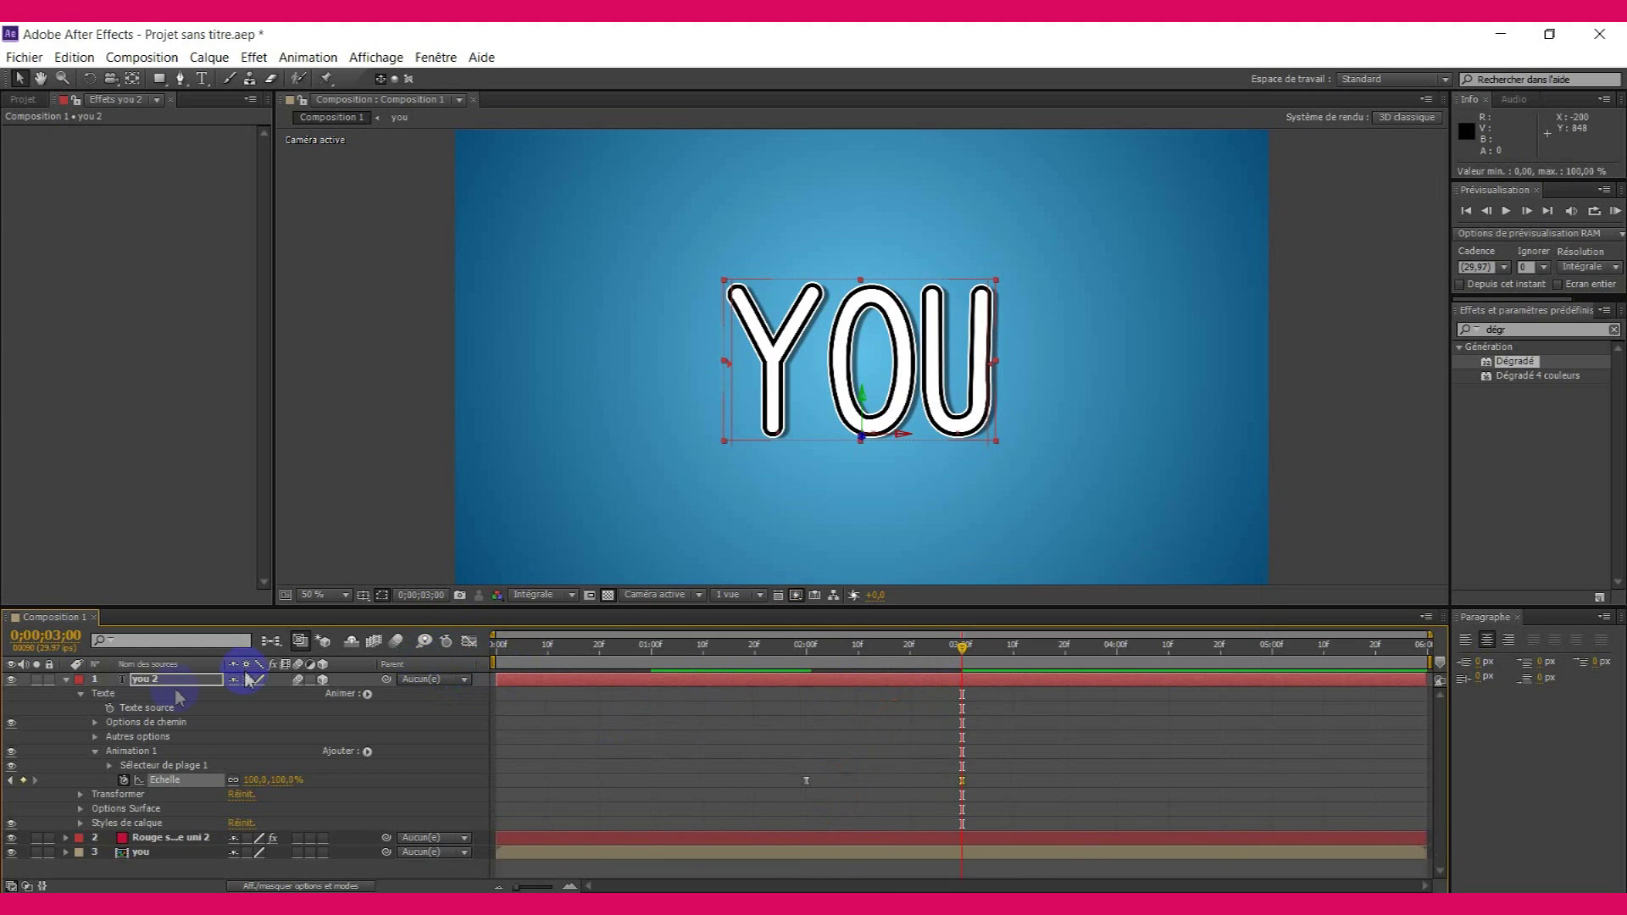
{"action": "left_click", "coordinate": [67, 681]}
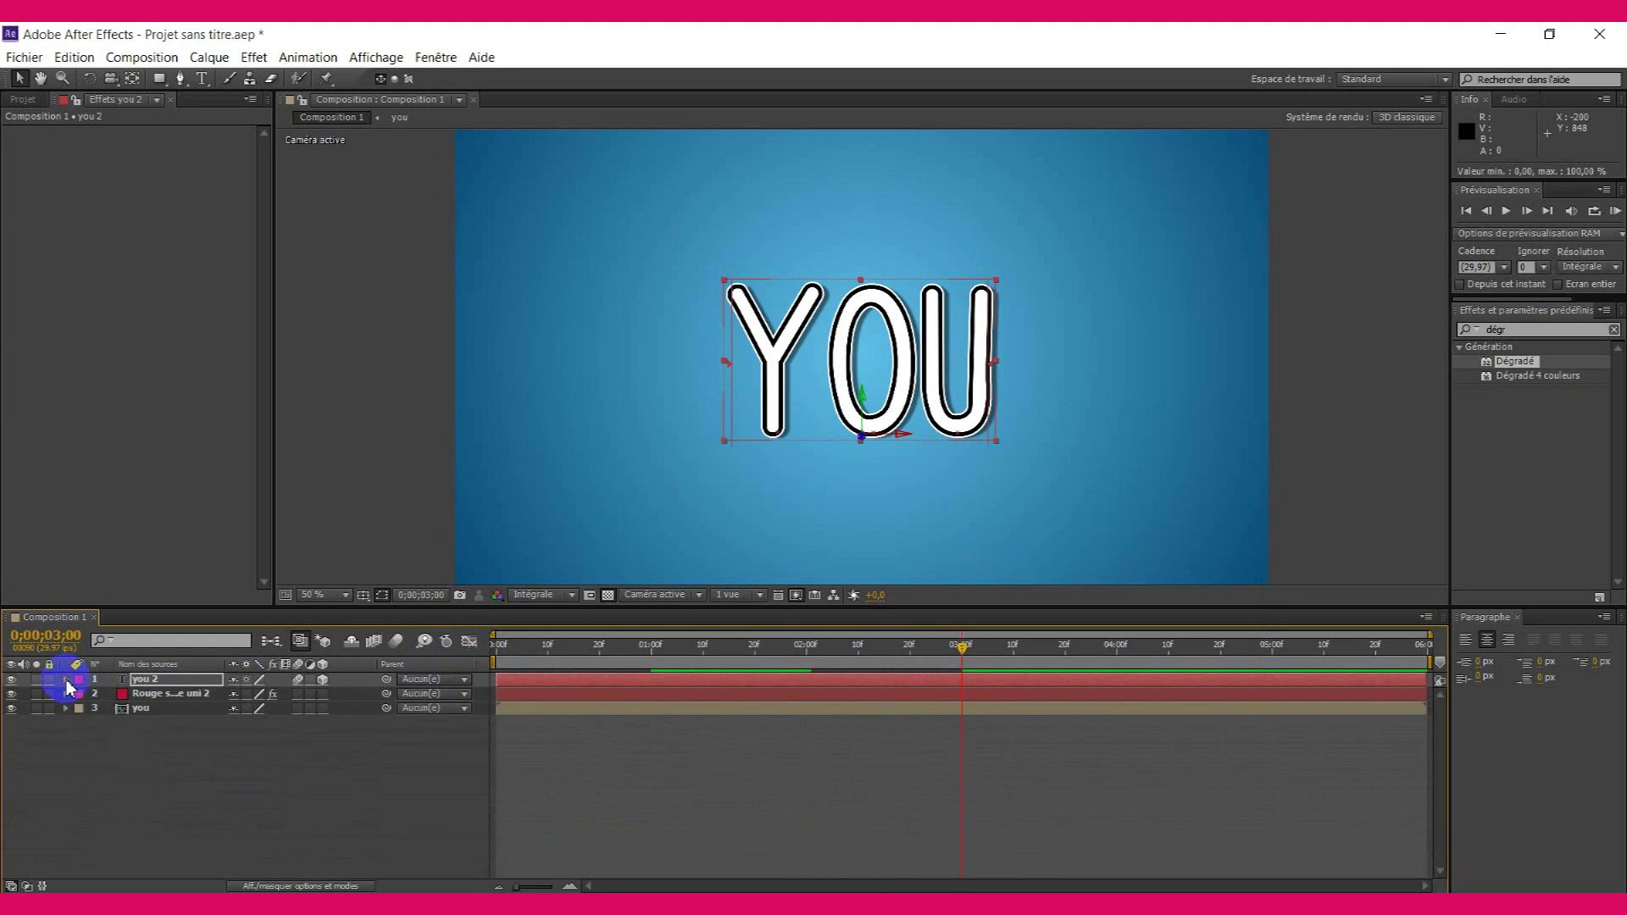
- Move the playhead to 0;00;03;08 and change the copied text layer's wording to "want"
{"action": "mouse_move", "coordinate": [966, 657]}
{"action": "left_mouse_down"}
{"action": "mouse_move", "coordinate": [610, 672]}
{"action": "mouse_move", "coordinate": [1011, 676]}
{"action": "left_mouse_up"}
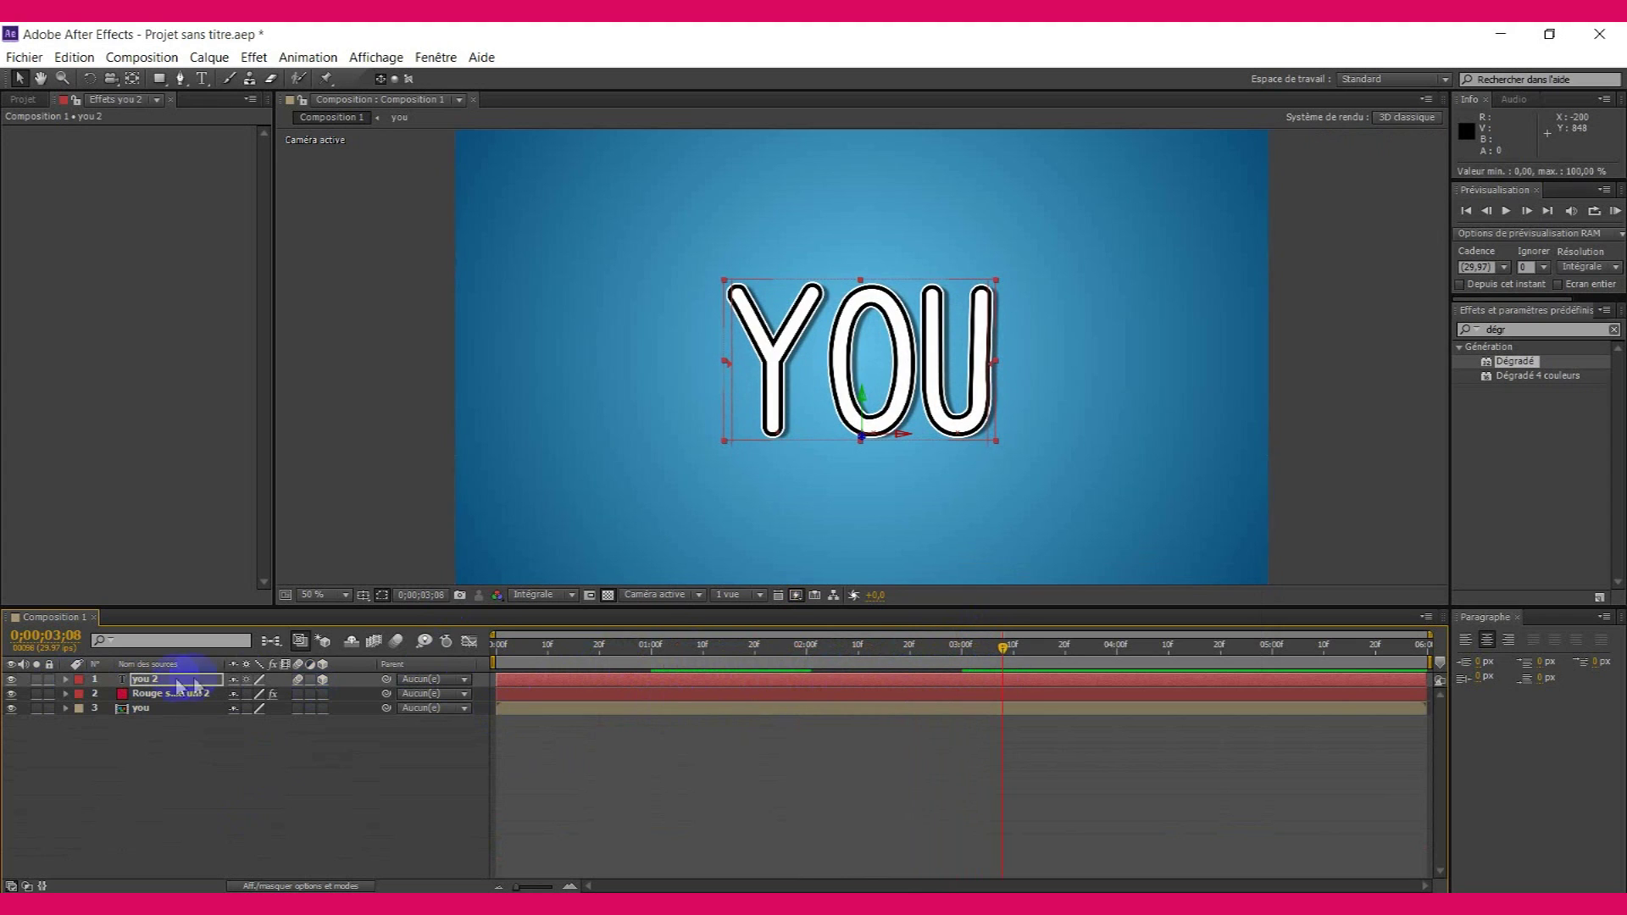
{"action": "left_click", "coordinate": [110, 696], "text": "ctrl"}
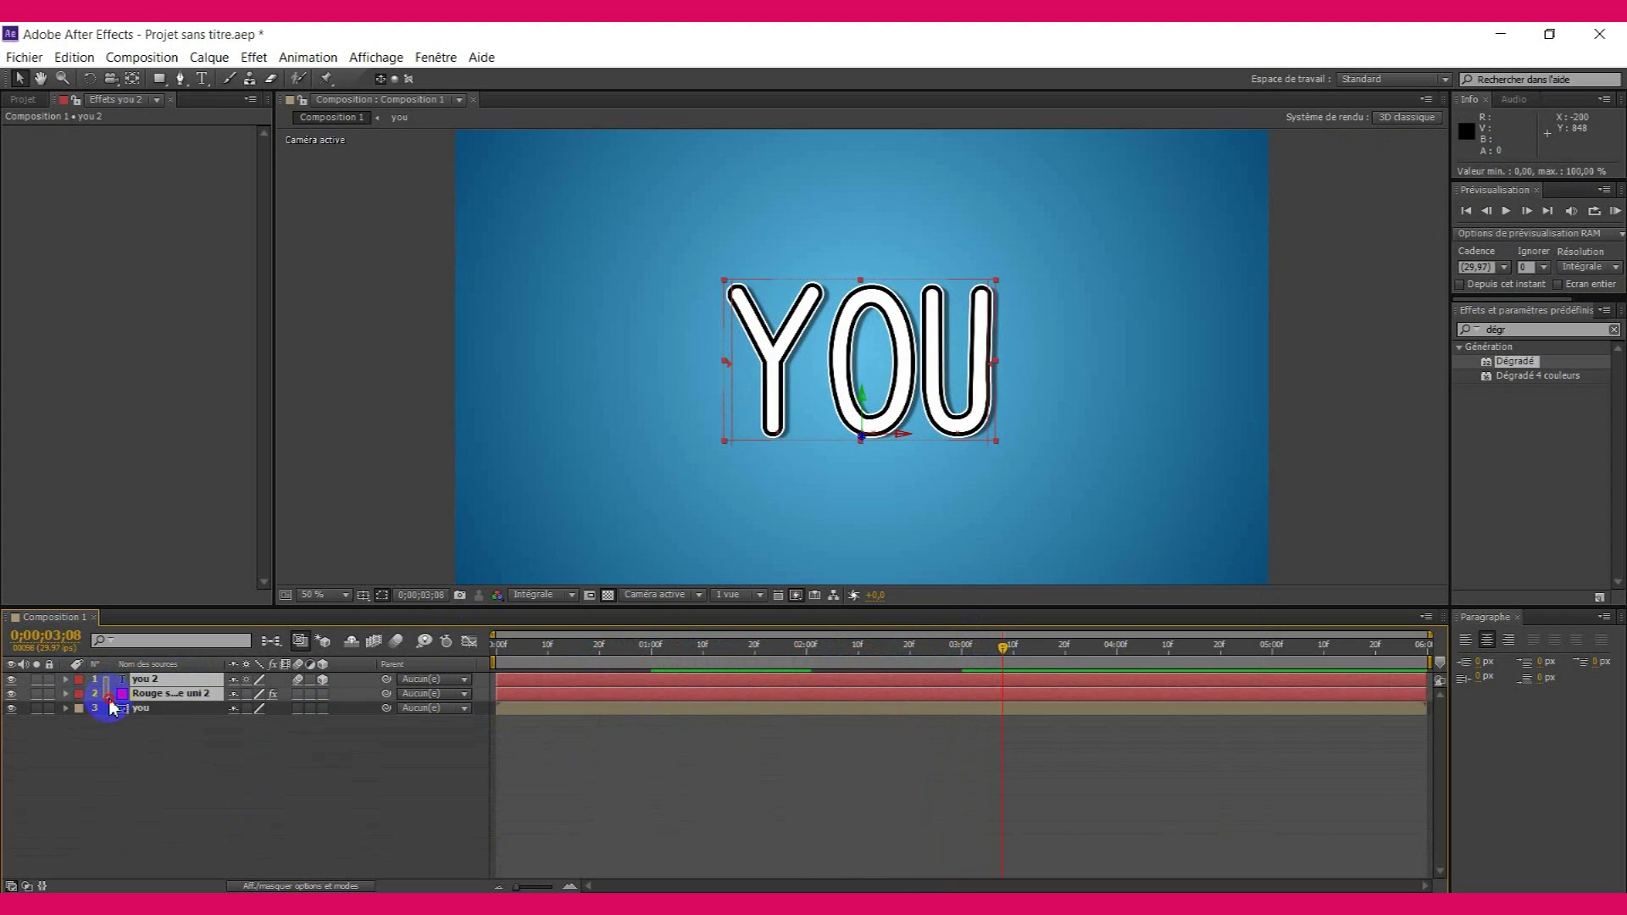
{"action": "left_click_drag", "start_coordinate": [112, 703], "coordinate": [203, 685]}
{"action": "double_click", "coordinate": [203, 685]}
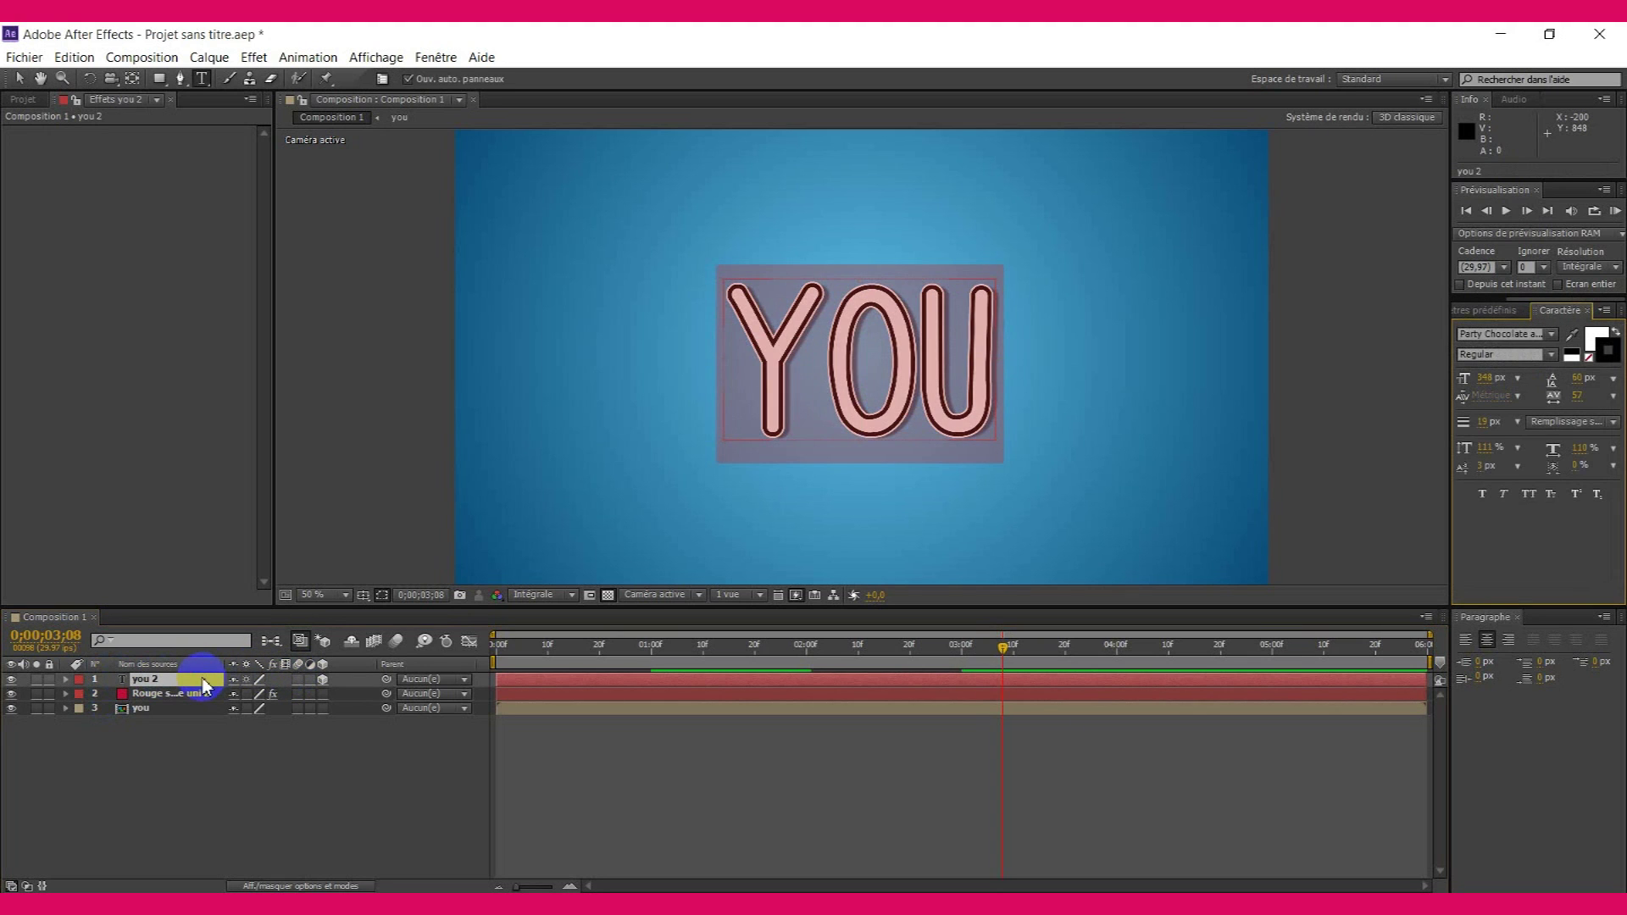
{"action": "type", "text": "WANT"}
{"action": "left_click", "coordinate": [215, 767]}
- Precompose the "want" text layer and the blue gradient solid together as "want", transferring all attributes
{"action": "left_click", "coordinate": [93, 679]}
{"action": "left_click", "coordinate": [109, 695], "text": "shift"}
{"action": "right_click", "coordinate": [164, 684]}
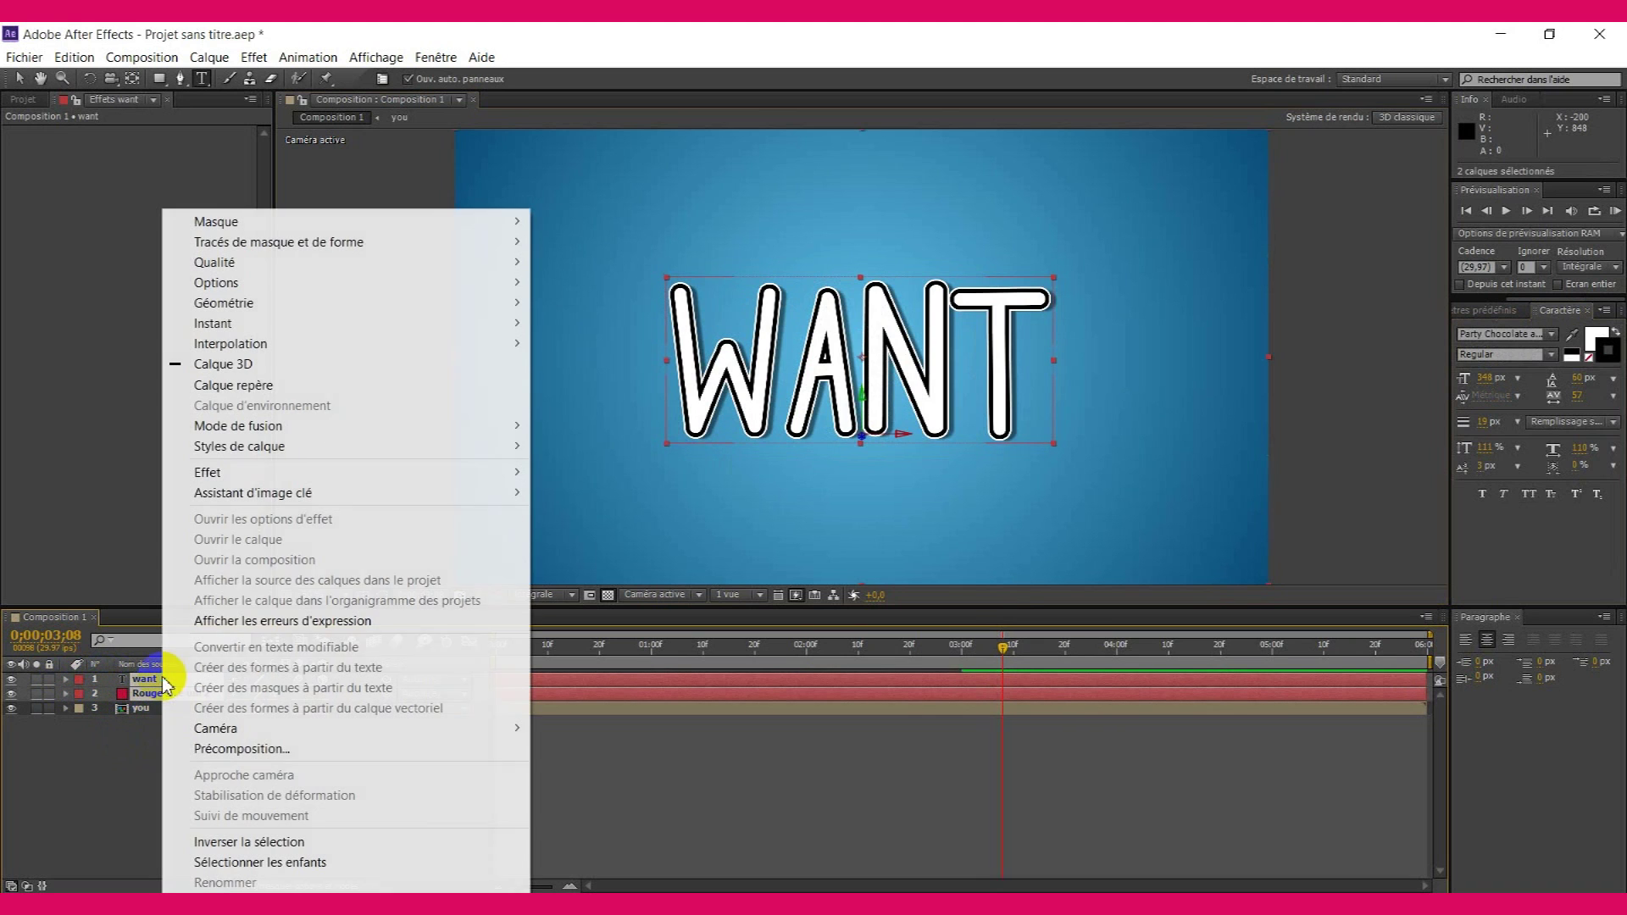
{"action": "left_click", "coordinate": [254, 749]}
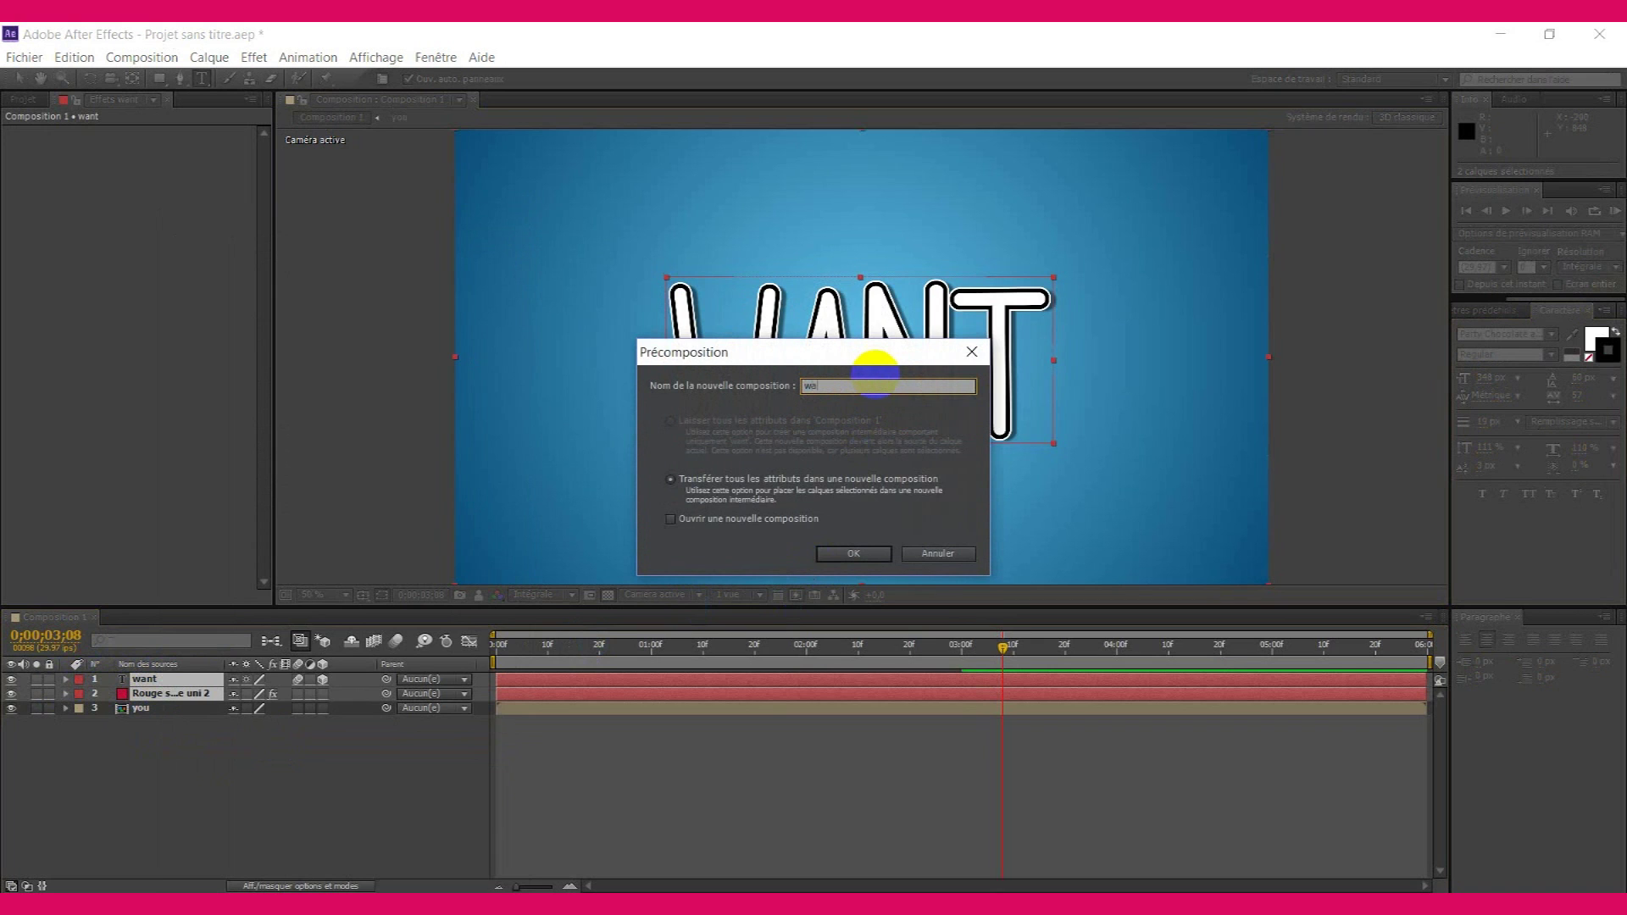
{"action": "type", "text": "want"}
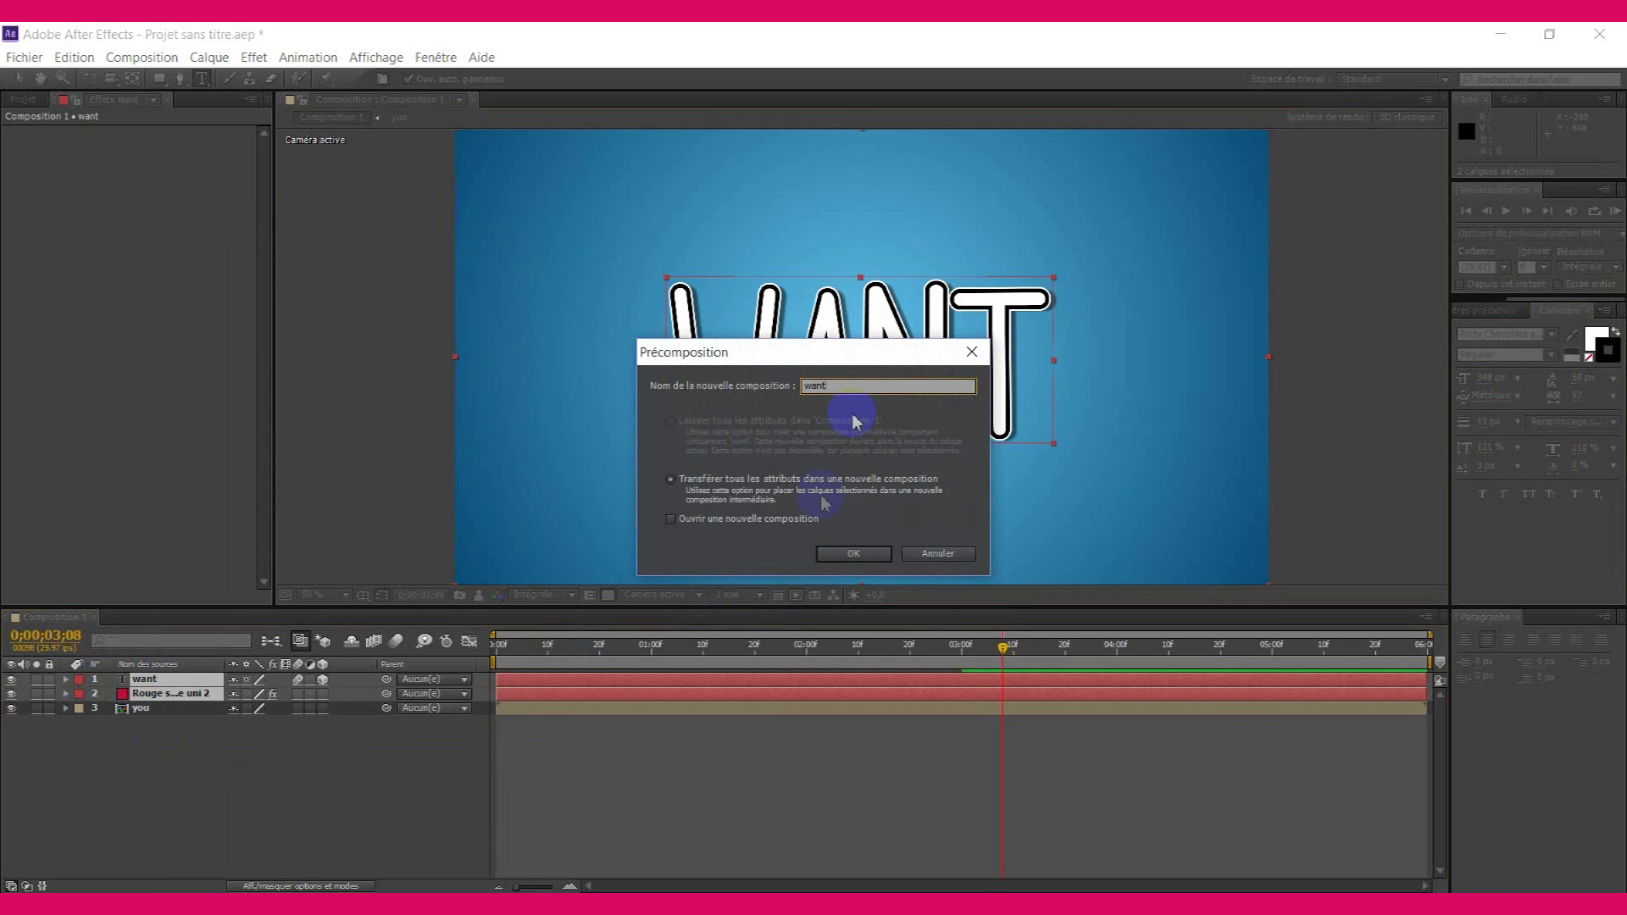
{"action": "left_click", "coordinate": [841, 556]}
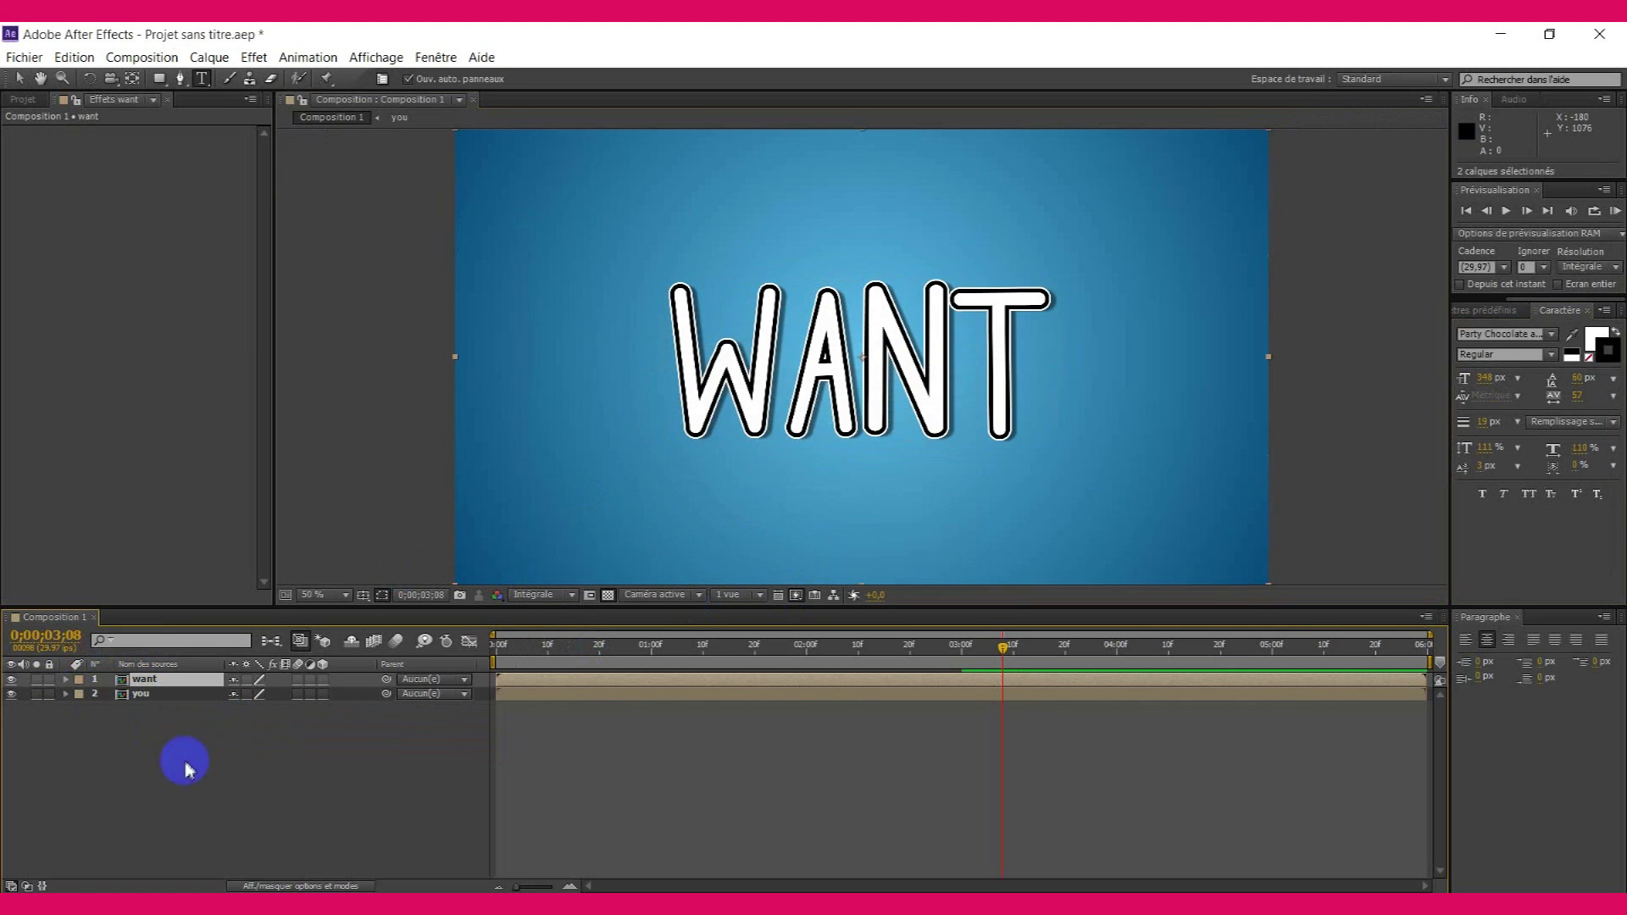
- Reduce the want precomposition's Scale to 58%
{"action": "left_click", "coordinate": [66, 679]}
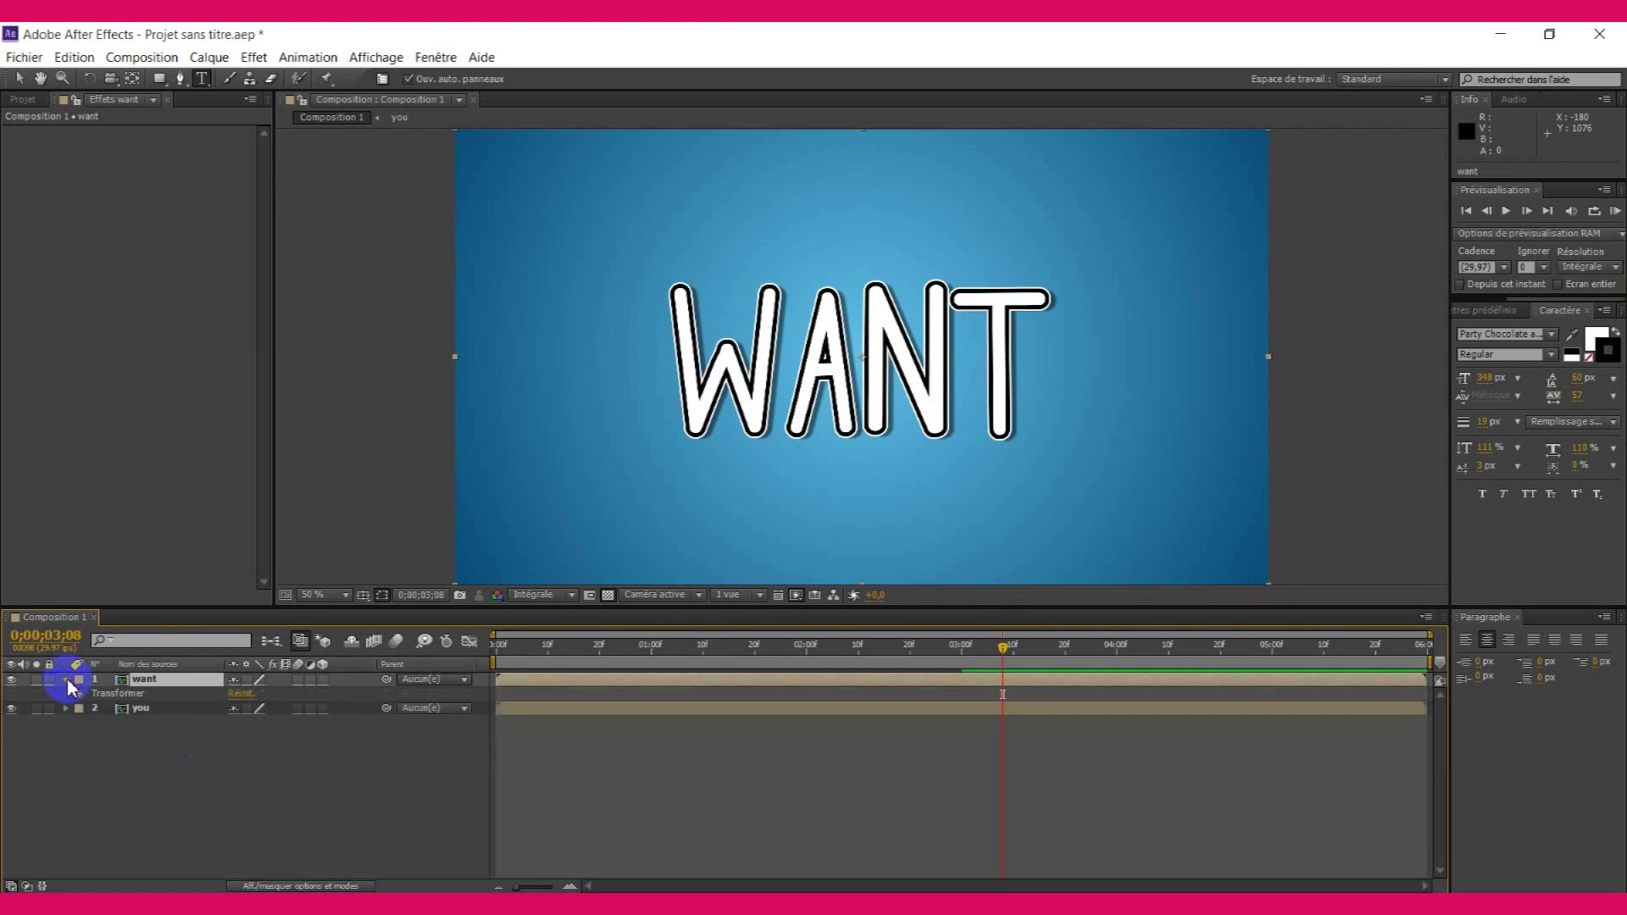
{"action": "left_click", "coordinate": [80, 700]}
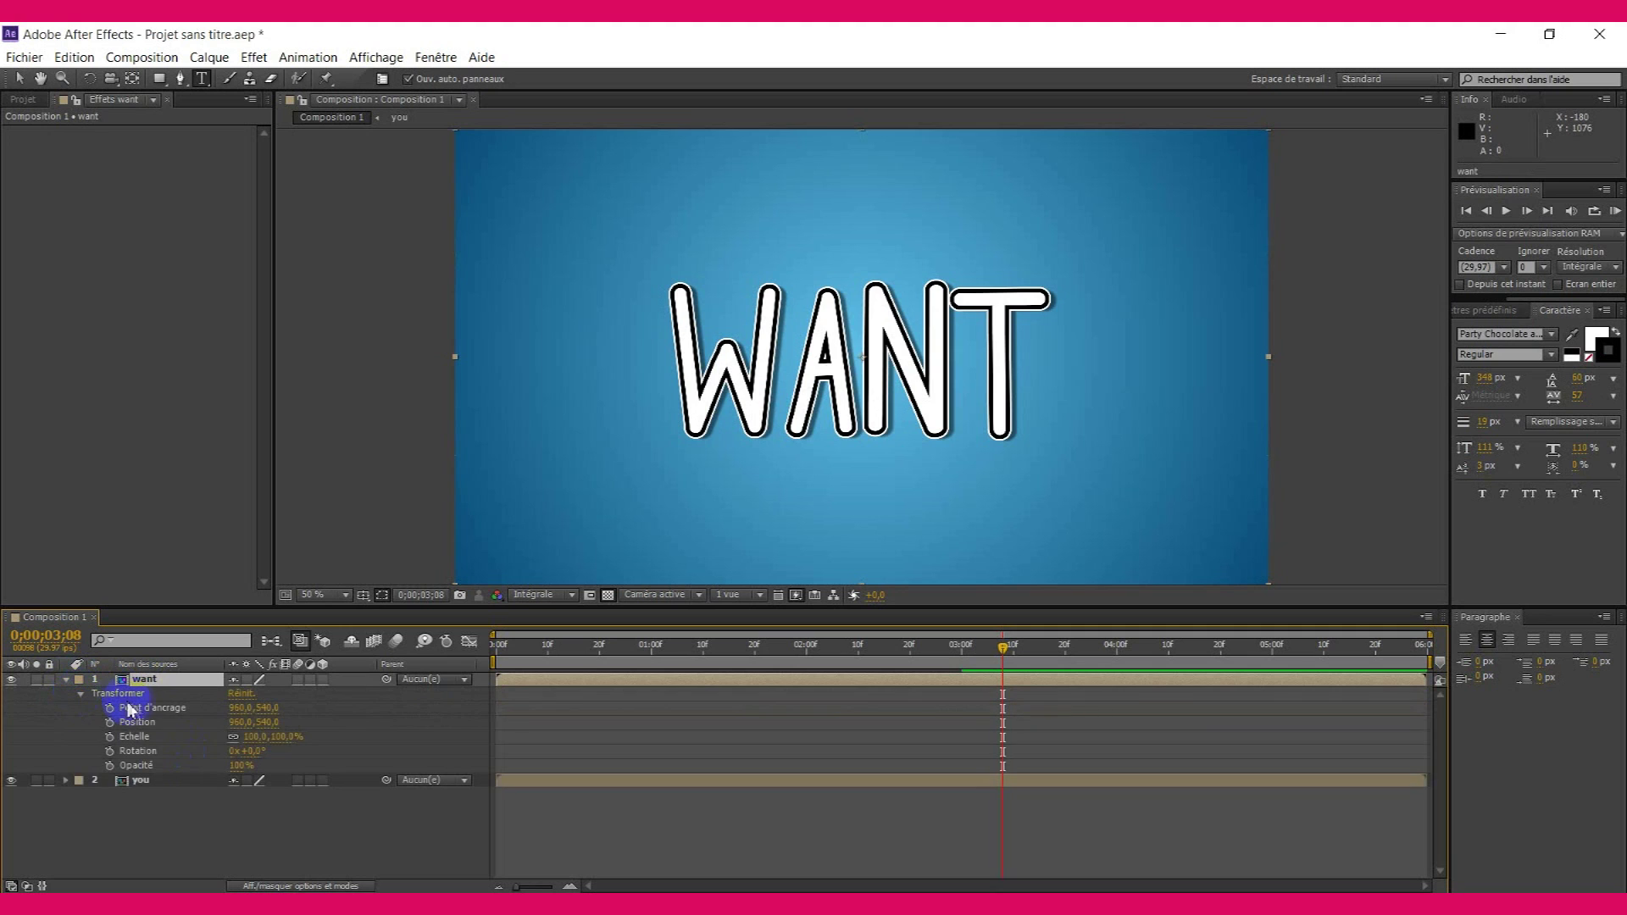
{"action": "left_click_drag", "start_coordinate": [289, 744], "coordinate": [248, 729]}
- Enable 3D and motion blur on the want and you layers, and set want's Y Rotation to 20°
{"action": "left_click", "coordinate": [322, 679]}
{"action": "left_click", "coordinate": [322, 837]}
{"action": "left_click", "coordinate": [298, 679]}
{"action": "left_click", "coordinate": [298, 837]}
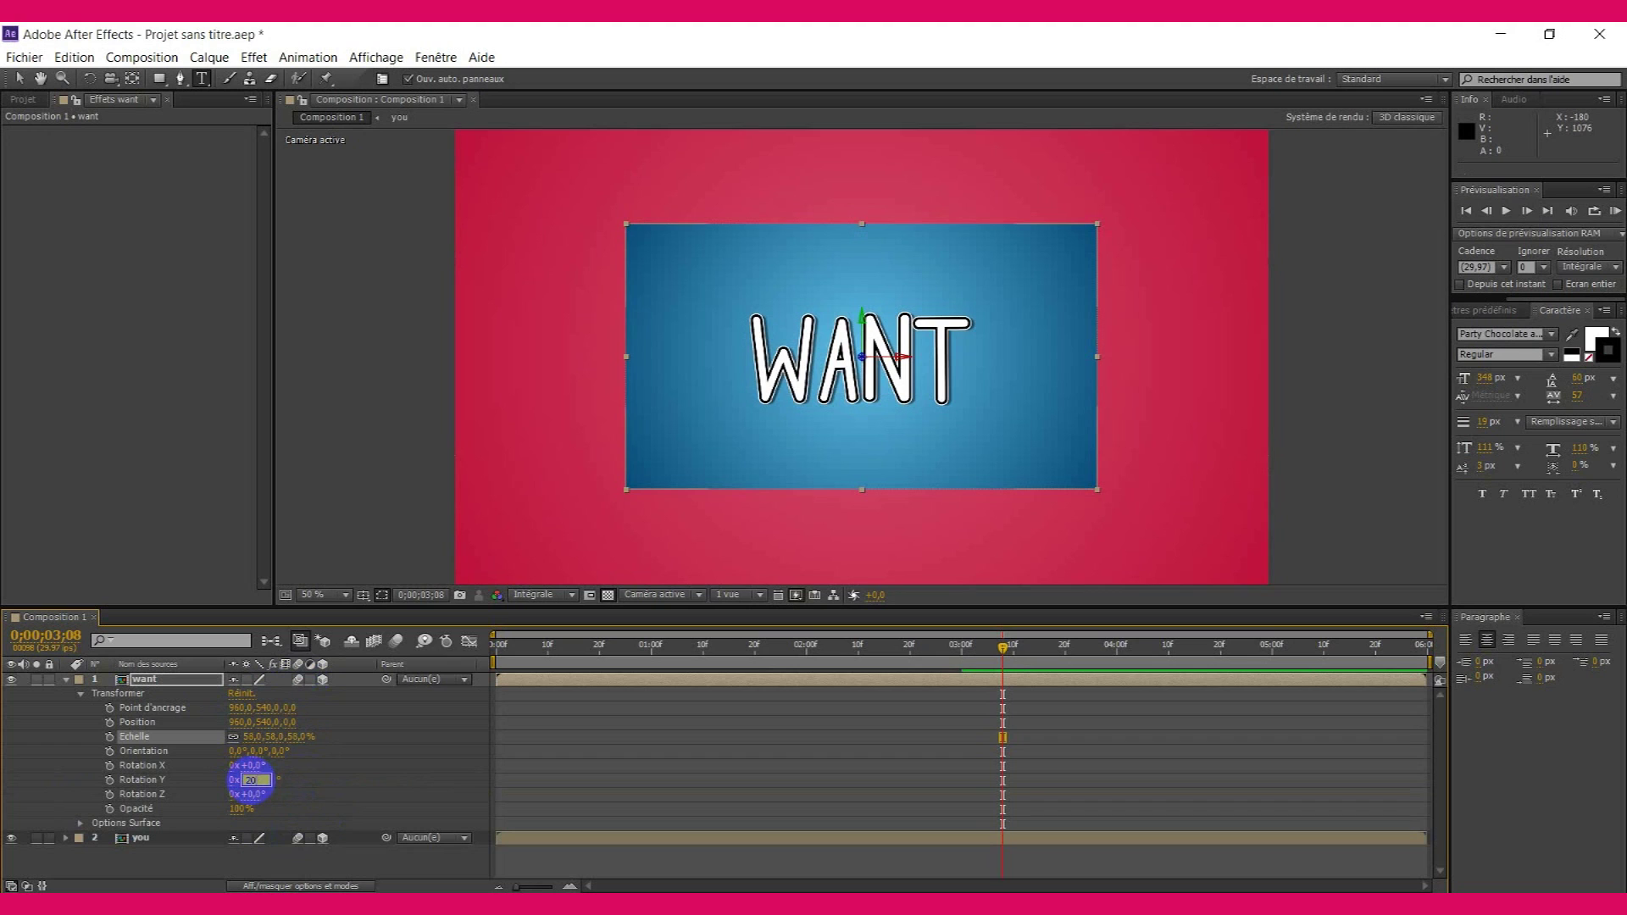
{"action": "key", "text": "Return"}
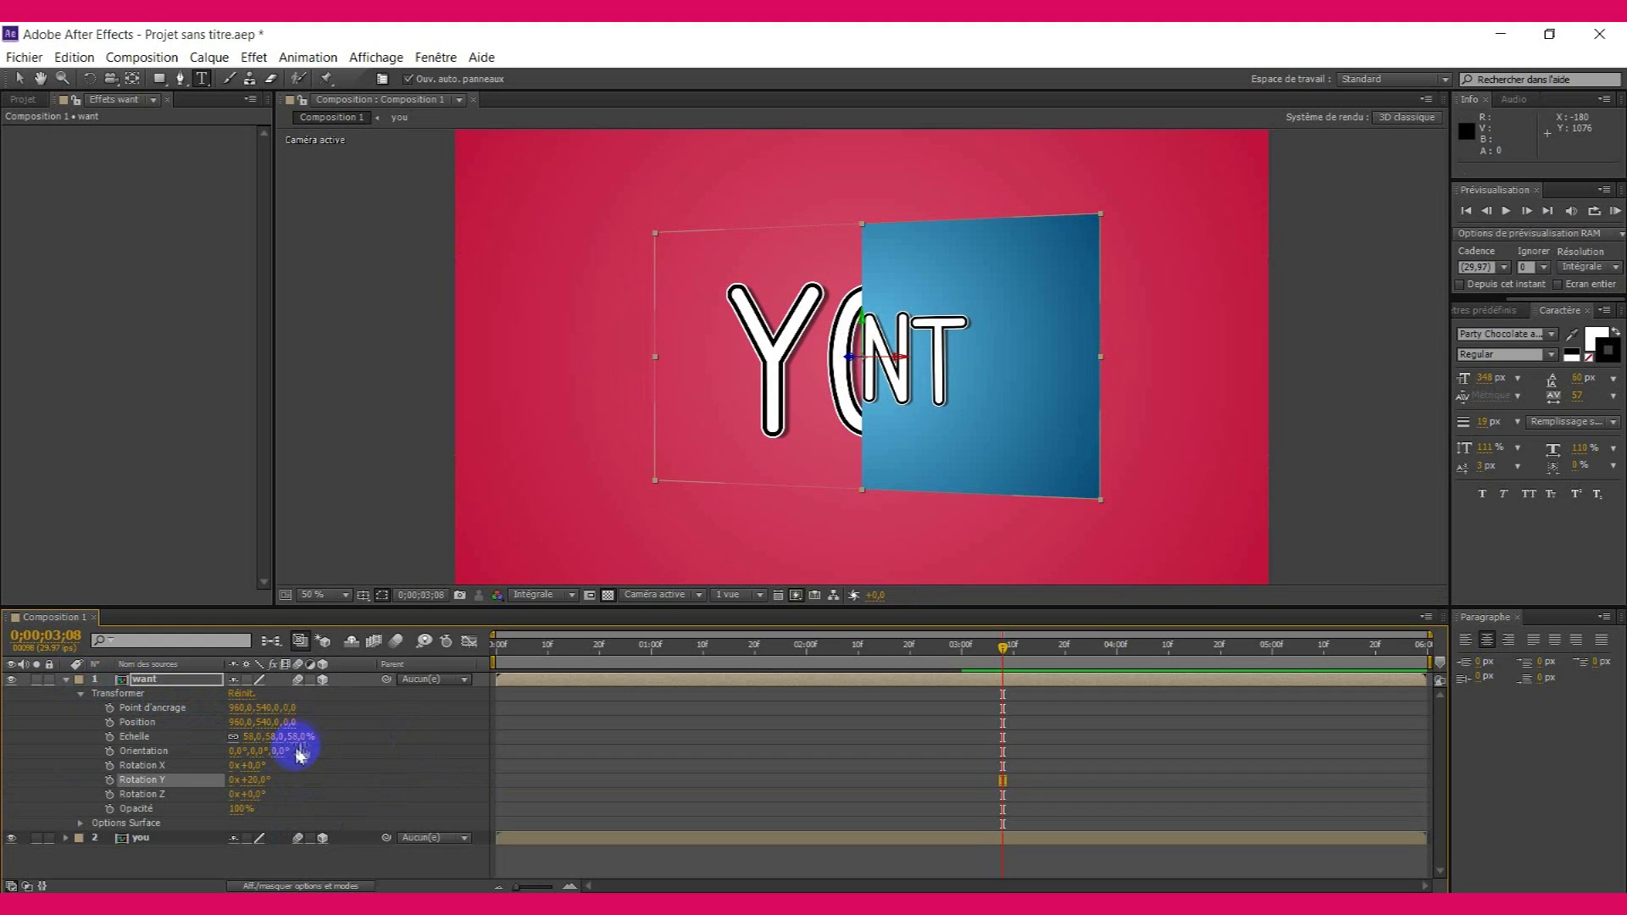
{"action": "left_click", "coordinate": [67, 680]}
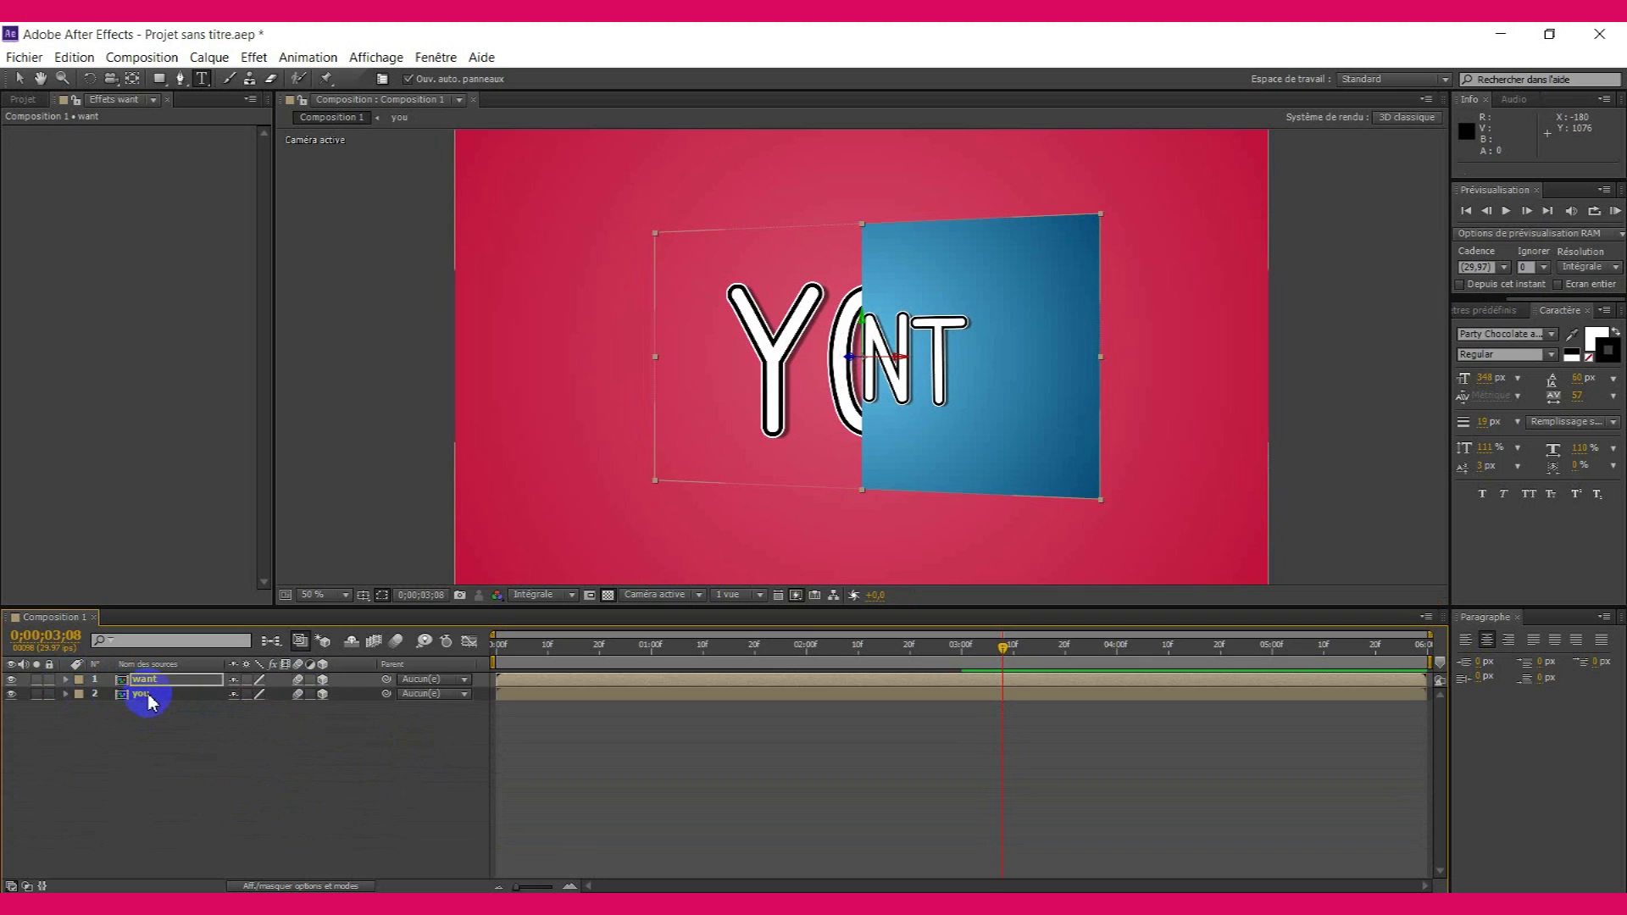
- Set the you layer's Scale to 58% and its Y Rotation to -20°
{"action": "left_click", "coordinate": [149, 696]}
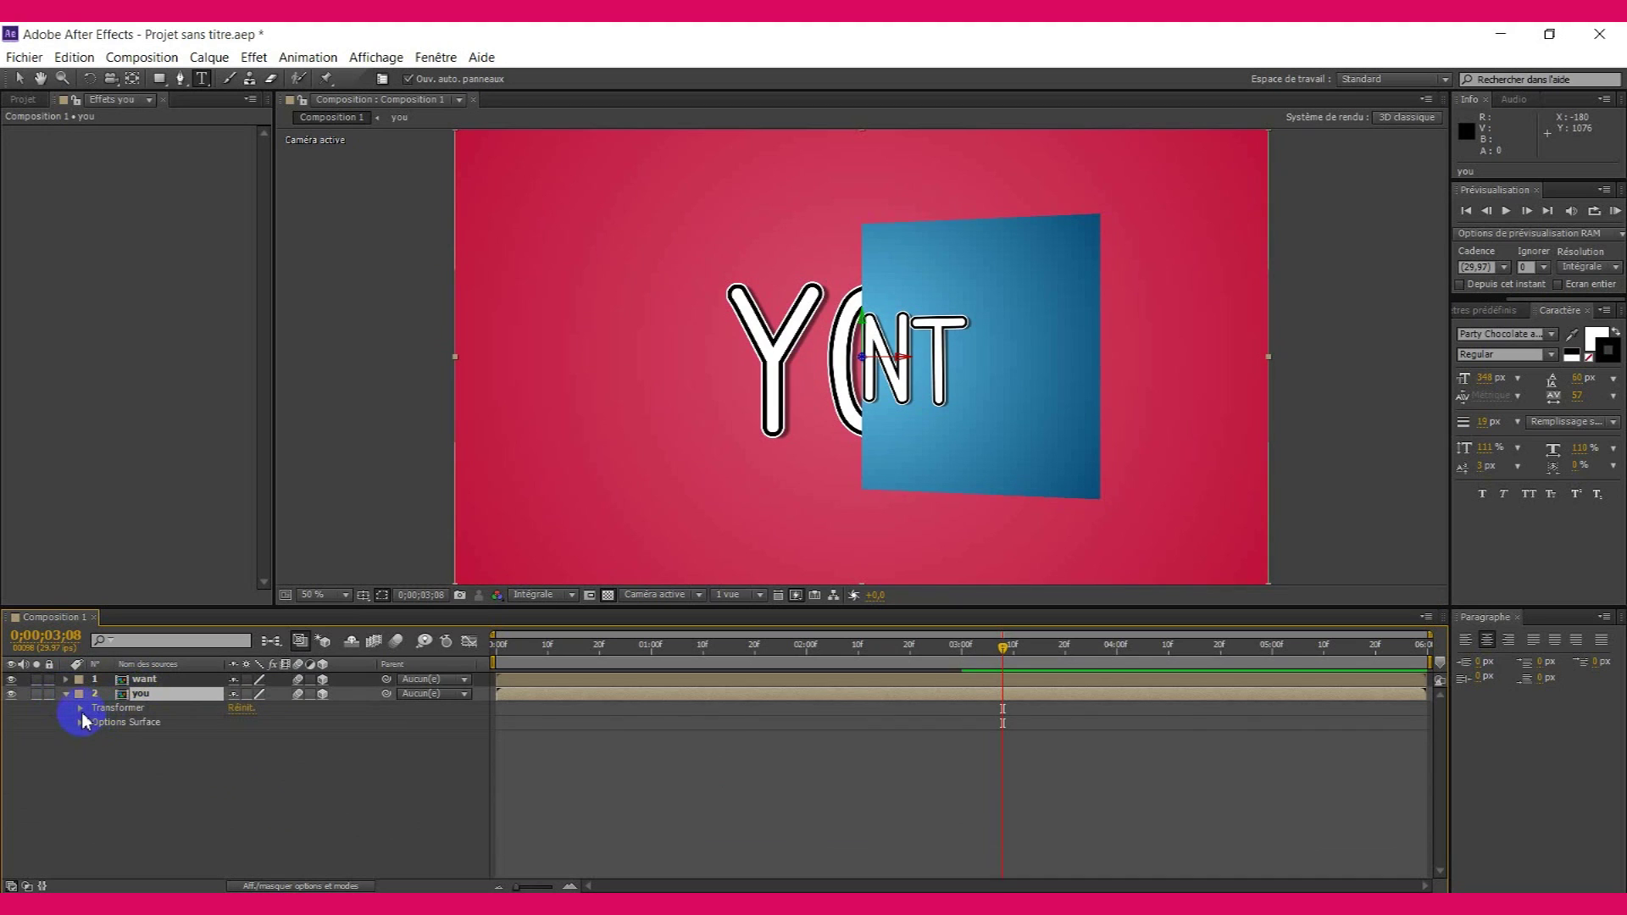
{"action": "left_click", "coordinate": [80, 708]}
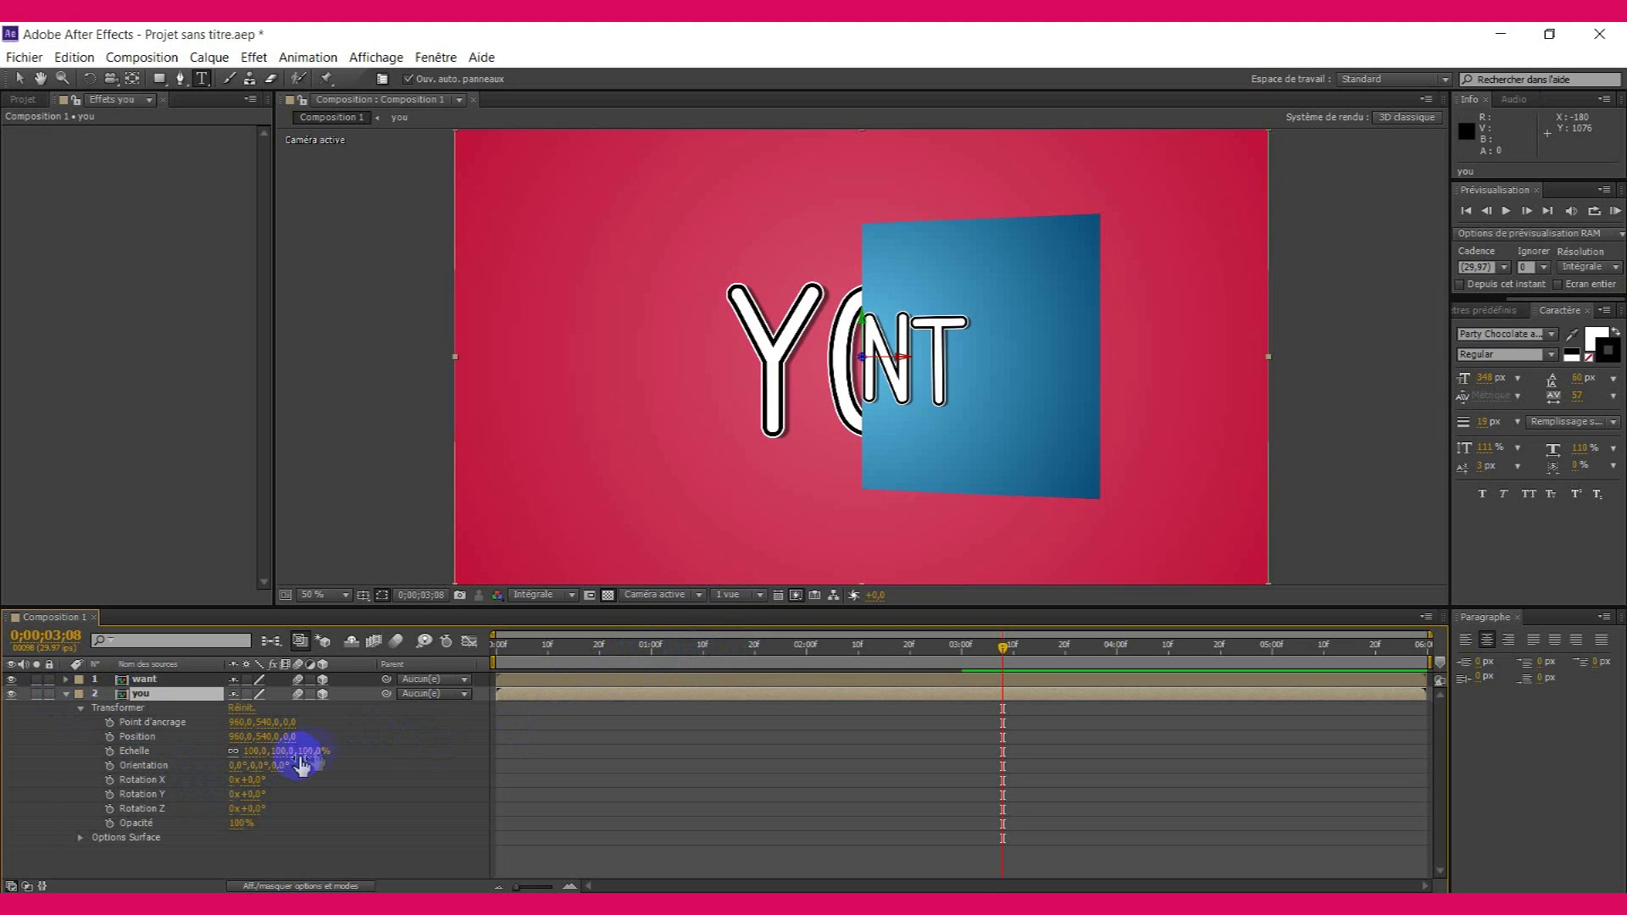
{"action": "type", "text": "8"}
{"action": "key", "text": "Return"}
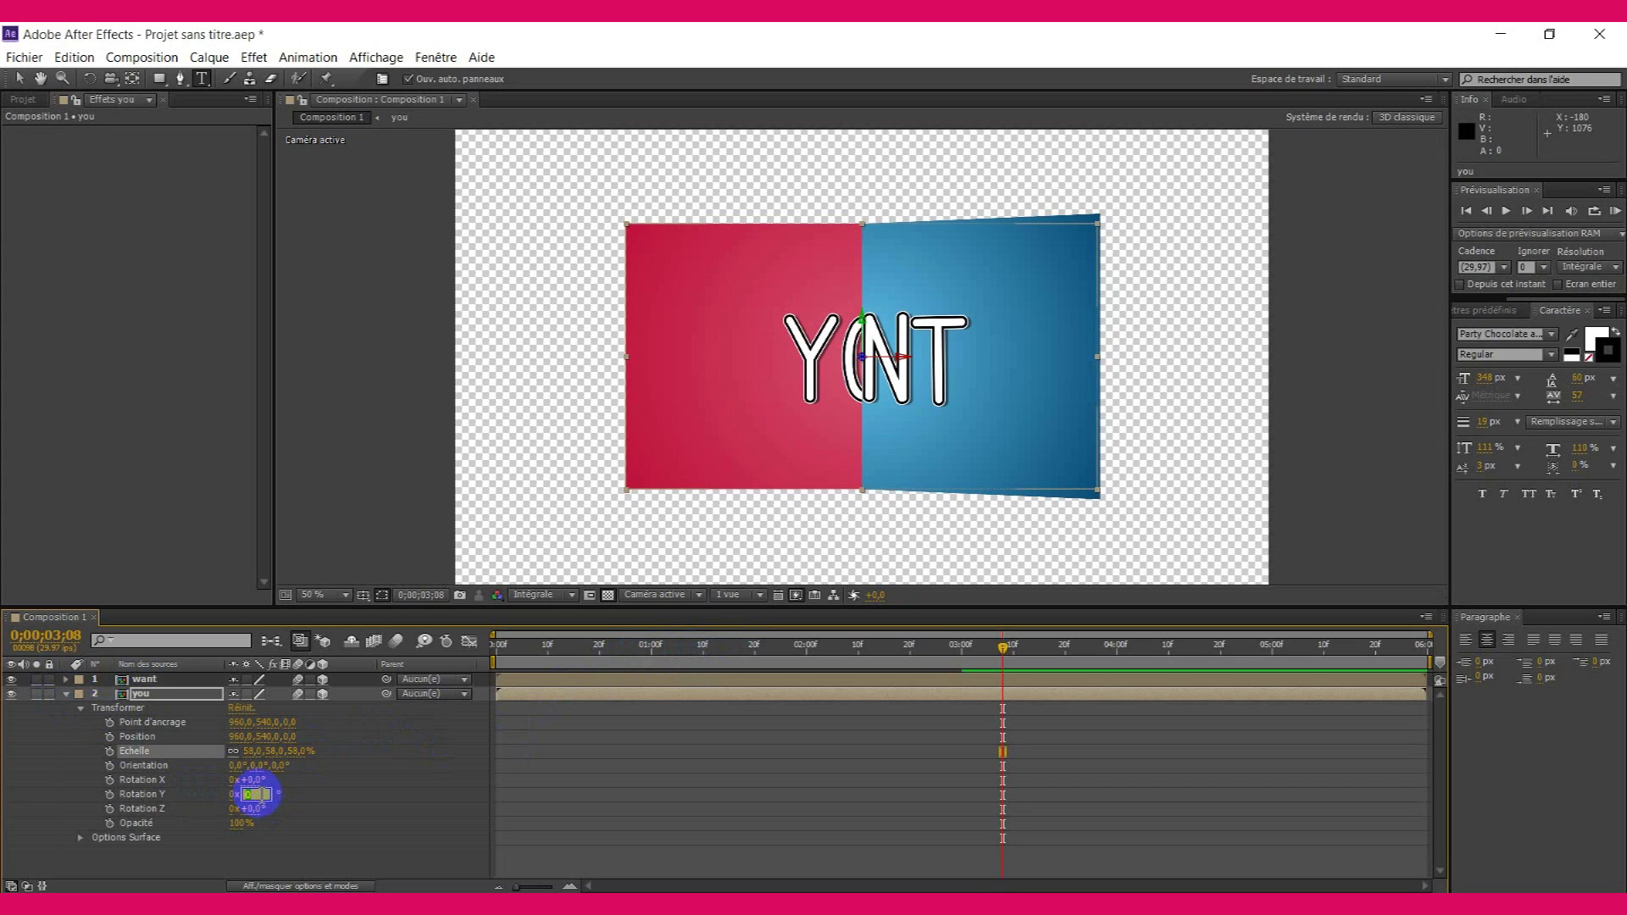
{"action": "type", "text": "8"}
{"action": "key", "text": "Return"}
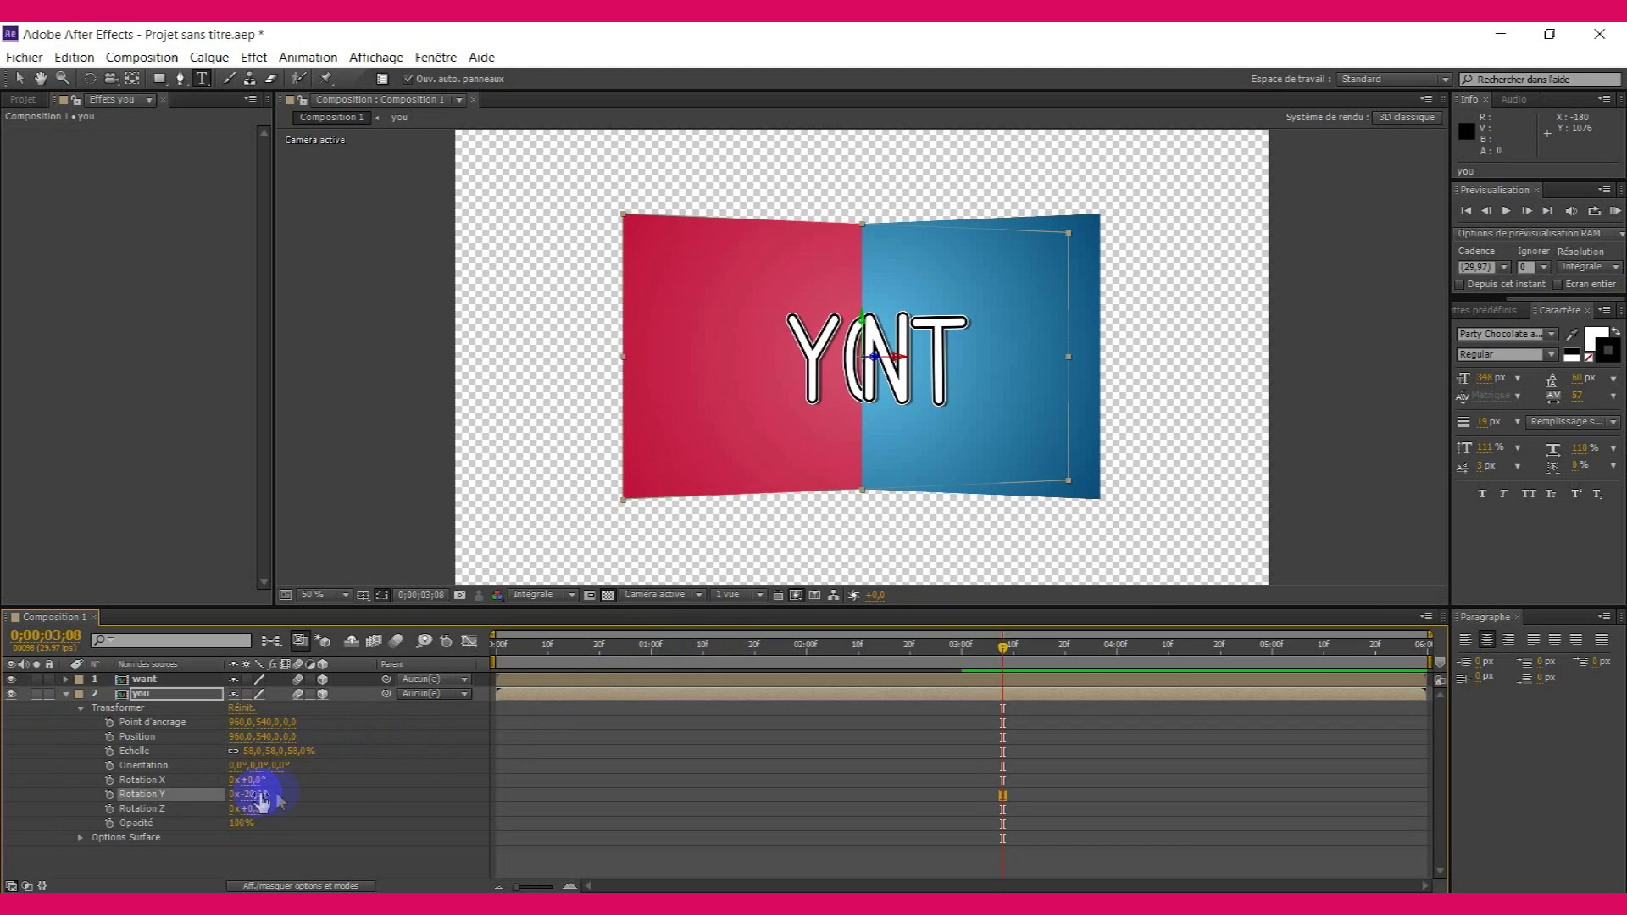
{"action": "left_click", "coordinate": [181, 856]}
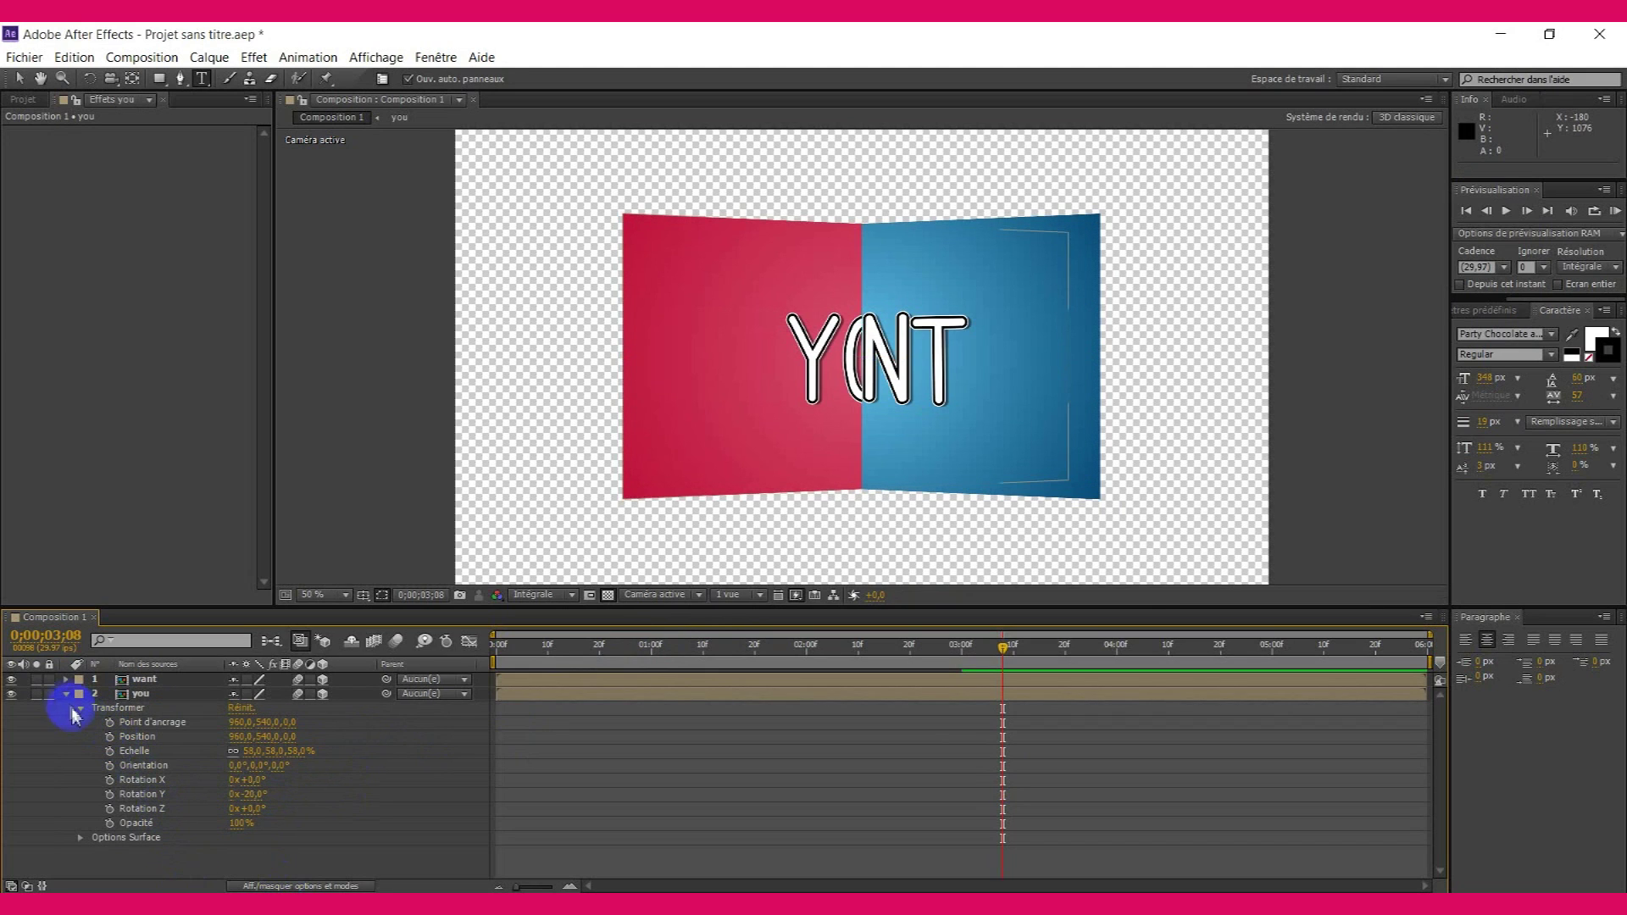
- Separate the two panels horizontally by moving you to X position 655 and want to X position 1284
{"action": "left_click", "coordinate": [236, 739]}
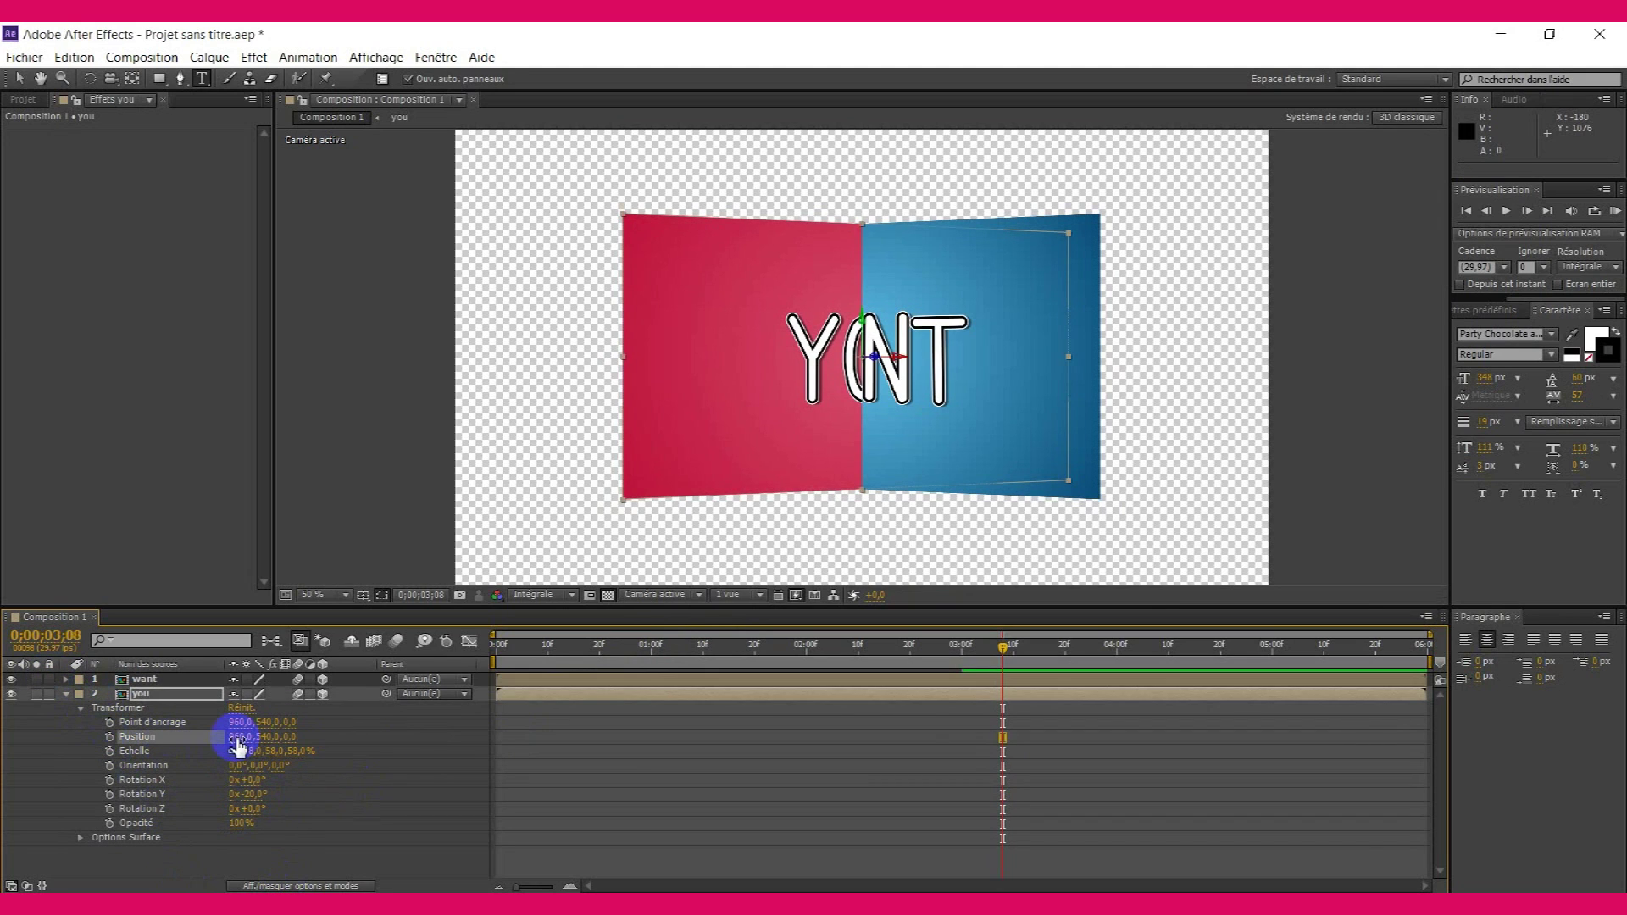
{"action": "left_click_drag", "start_coordinate": [236, 736], "coordinate": [7, 757]}
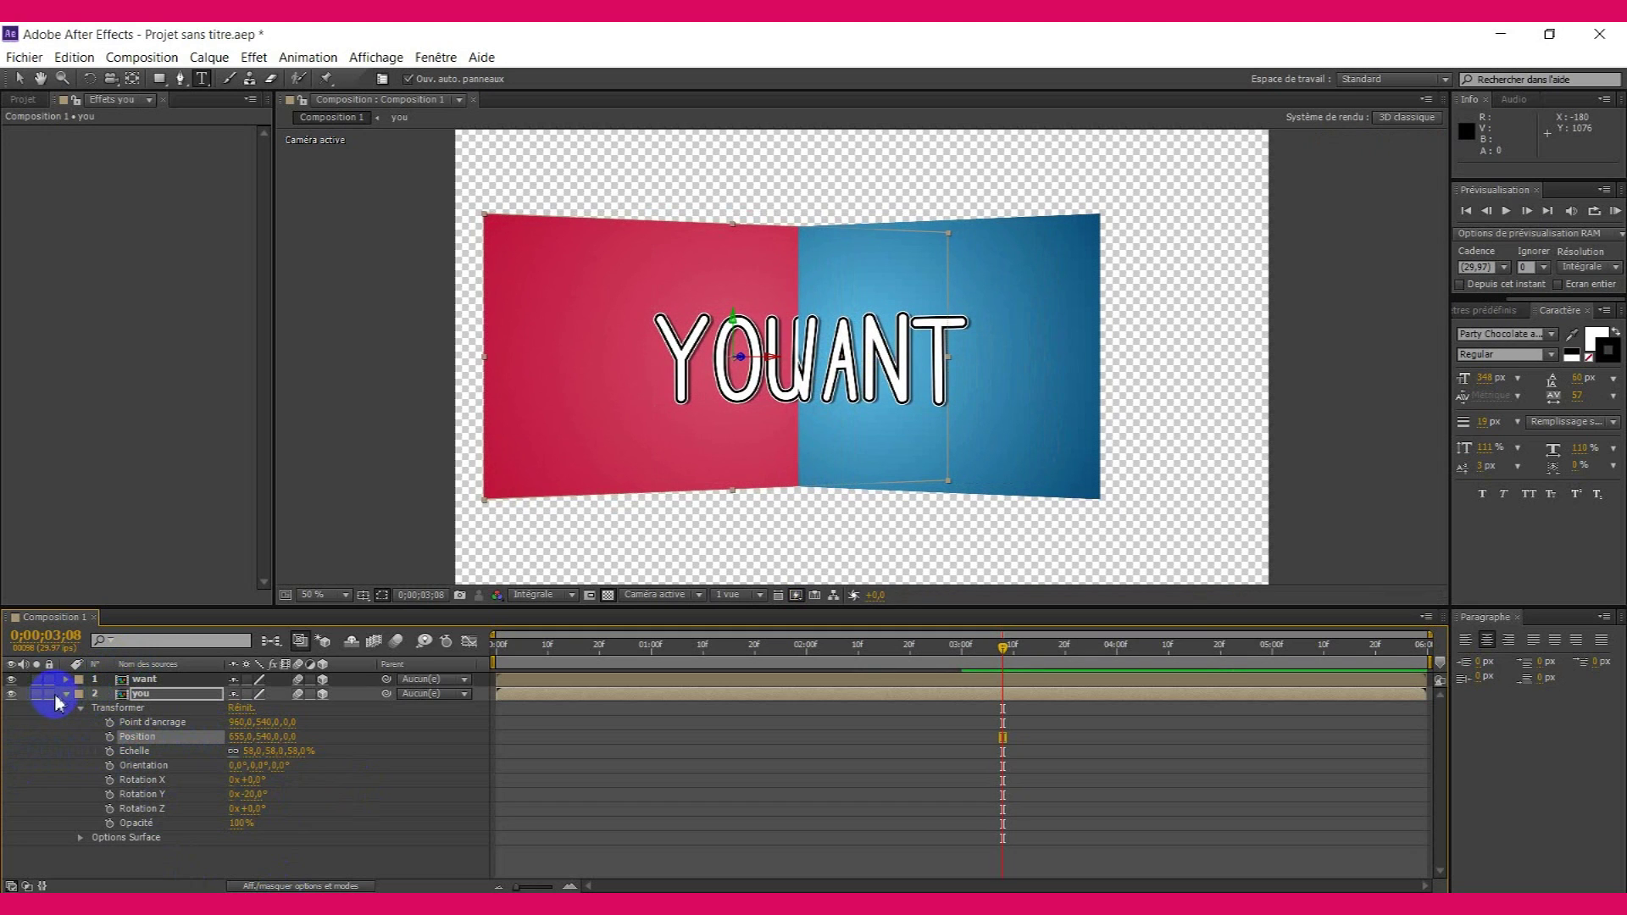
{"action": "left_click", "coordinate": [151, 680]}
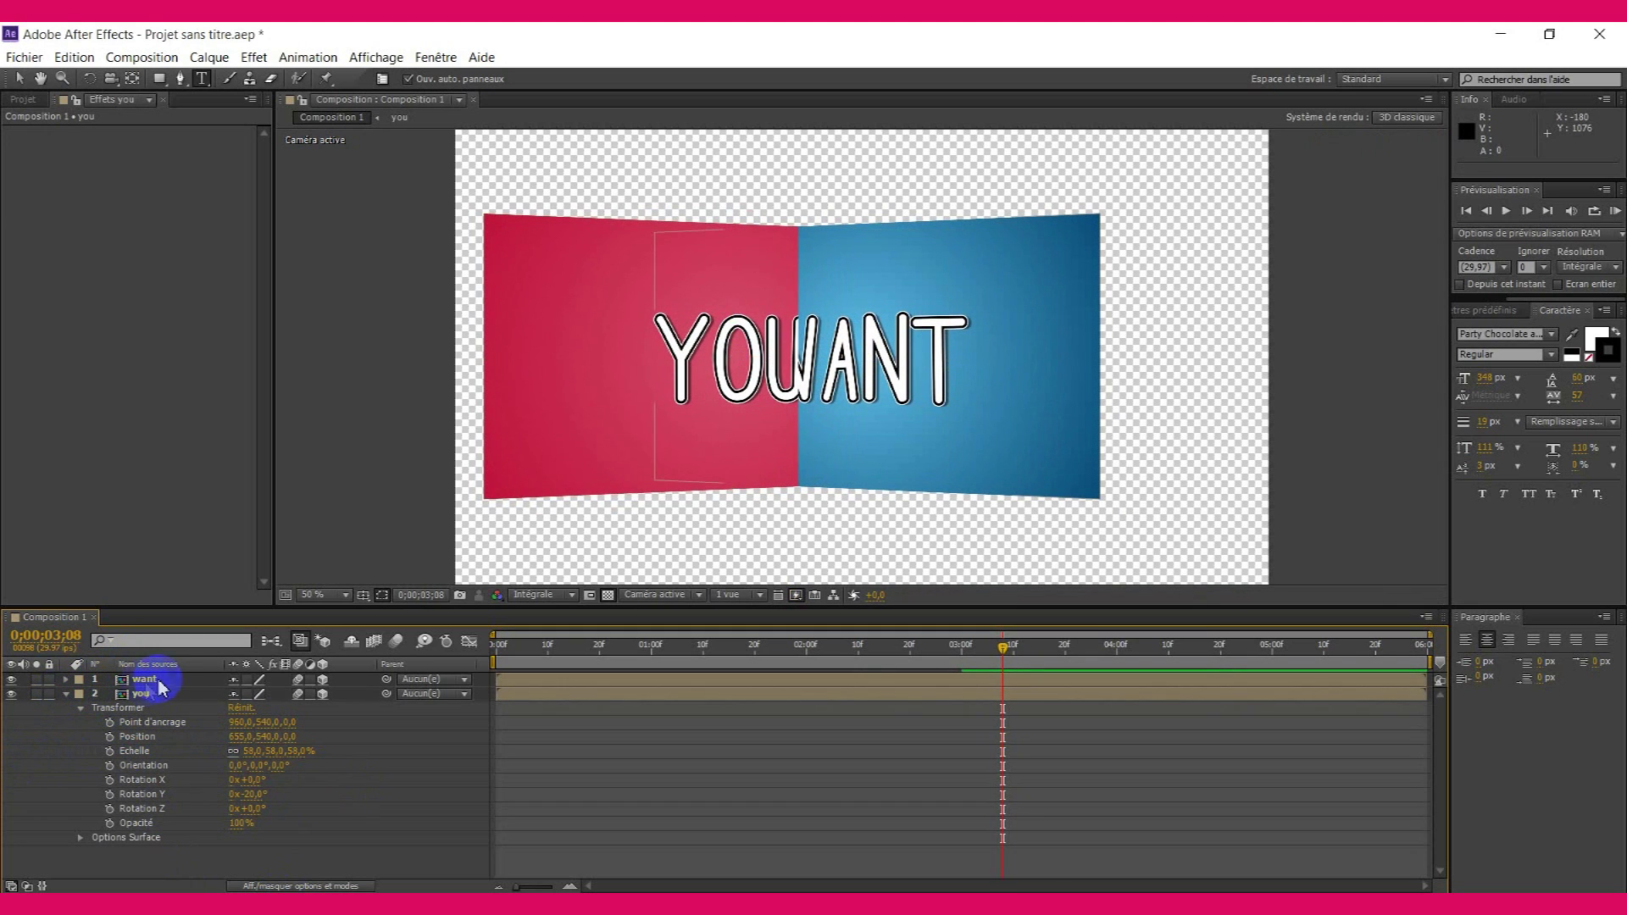
{"action": "left_click", "coordinate": [66, 681]}
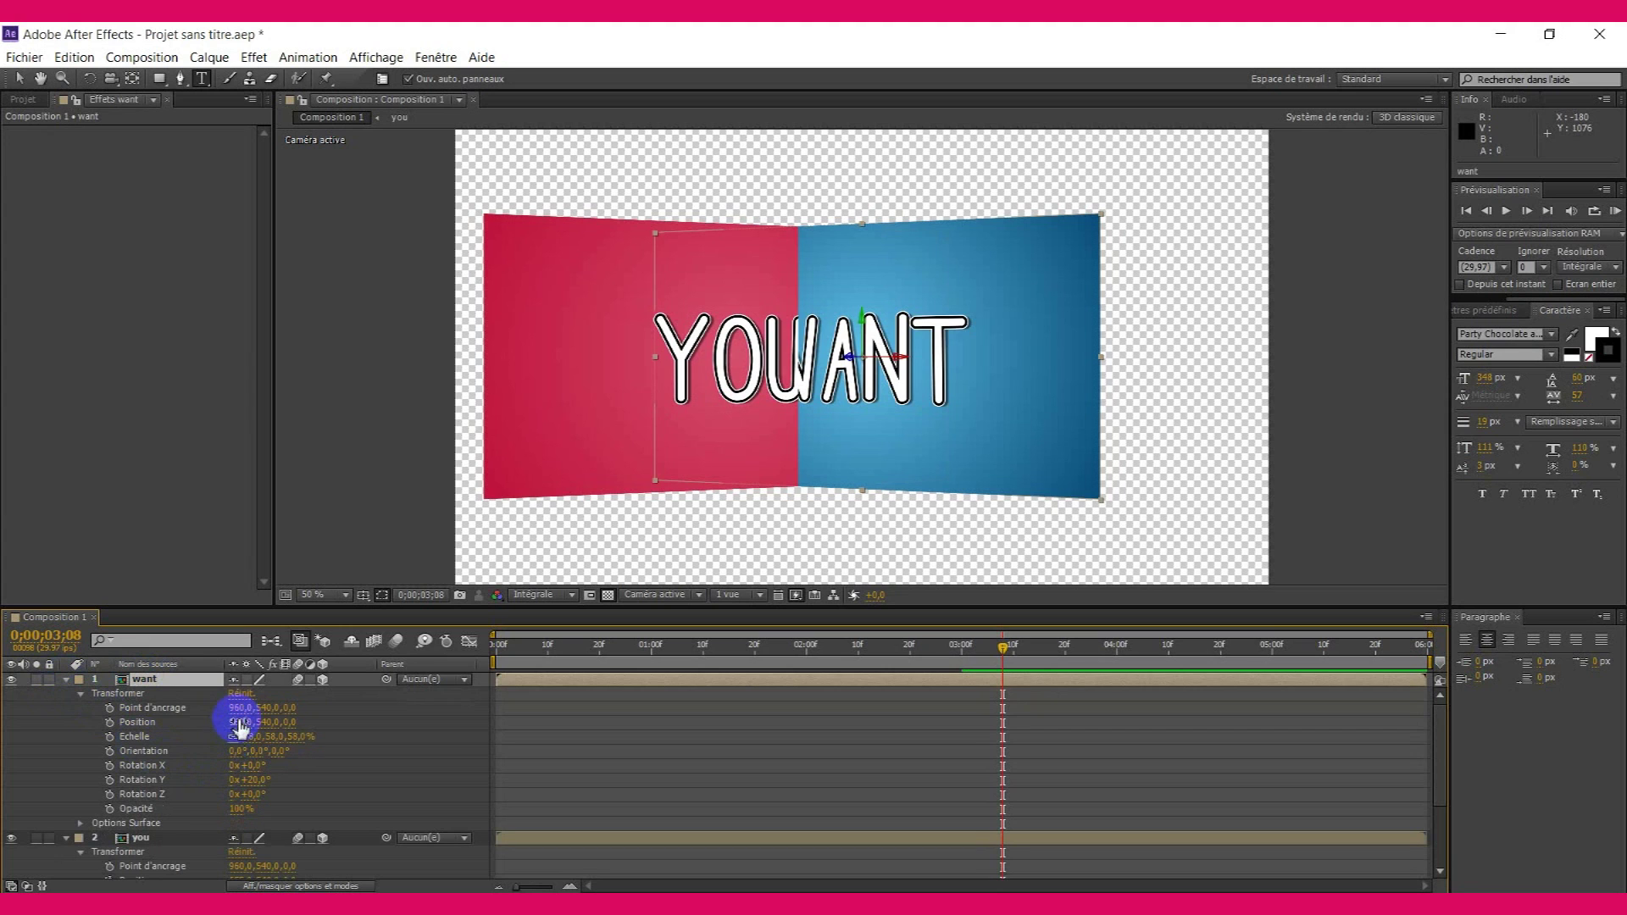
{"action": "left_click_drag", "start_coordinate": [240, 726], "coordinate": [532, 743]}
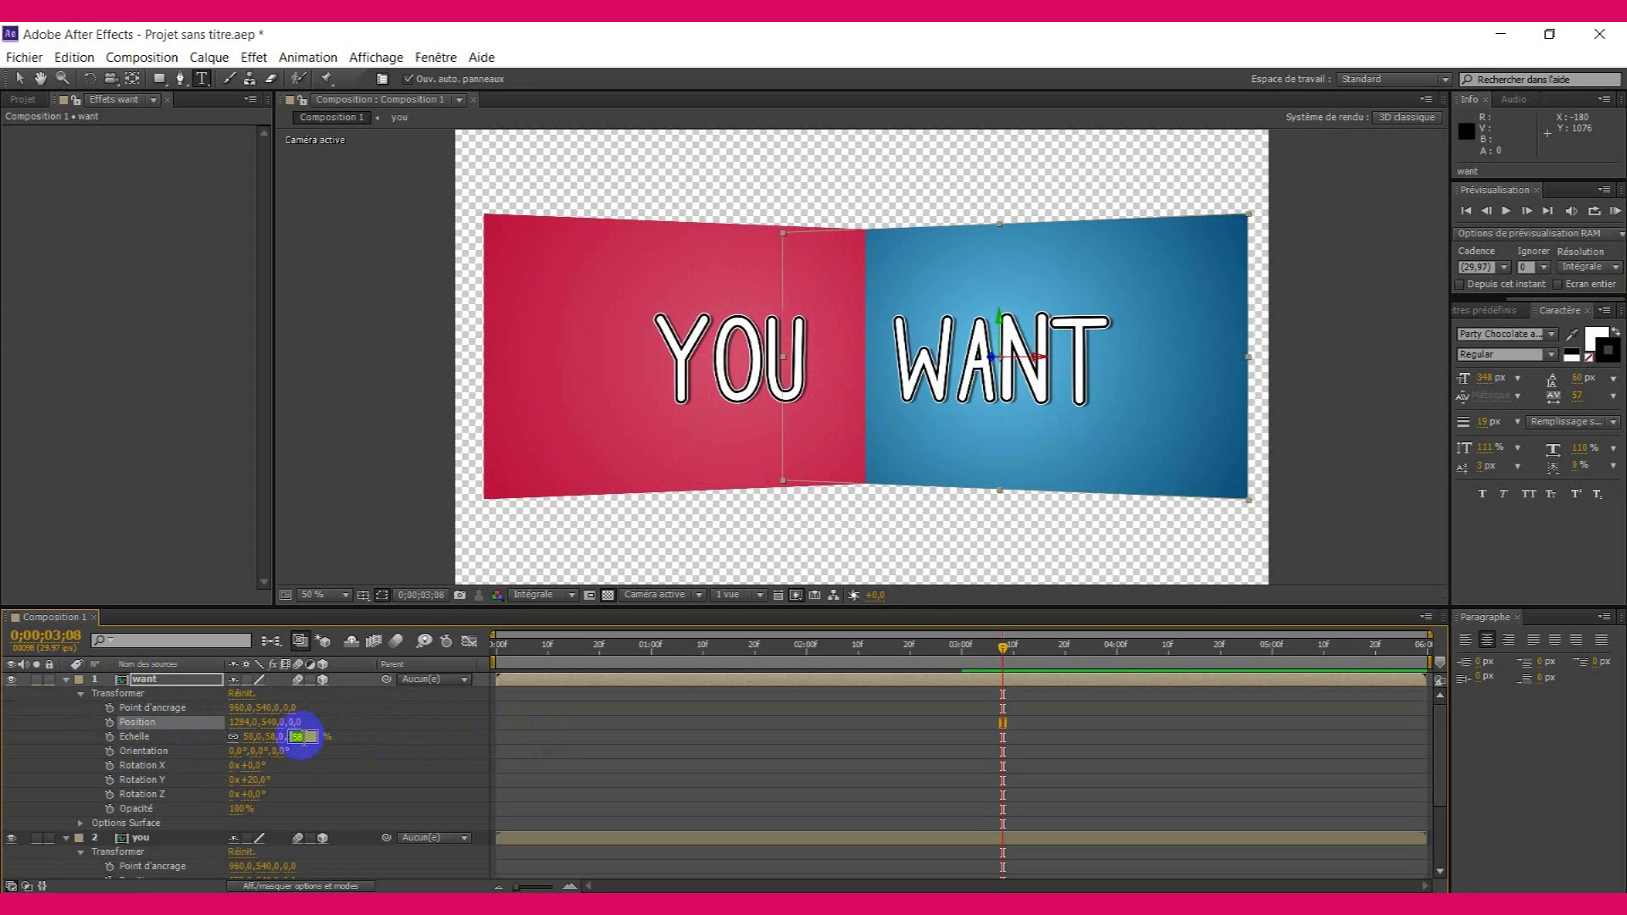
- Set the Scale of both the want and you layers to 50%
{"action": "key", "text": "Return"}
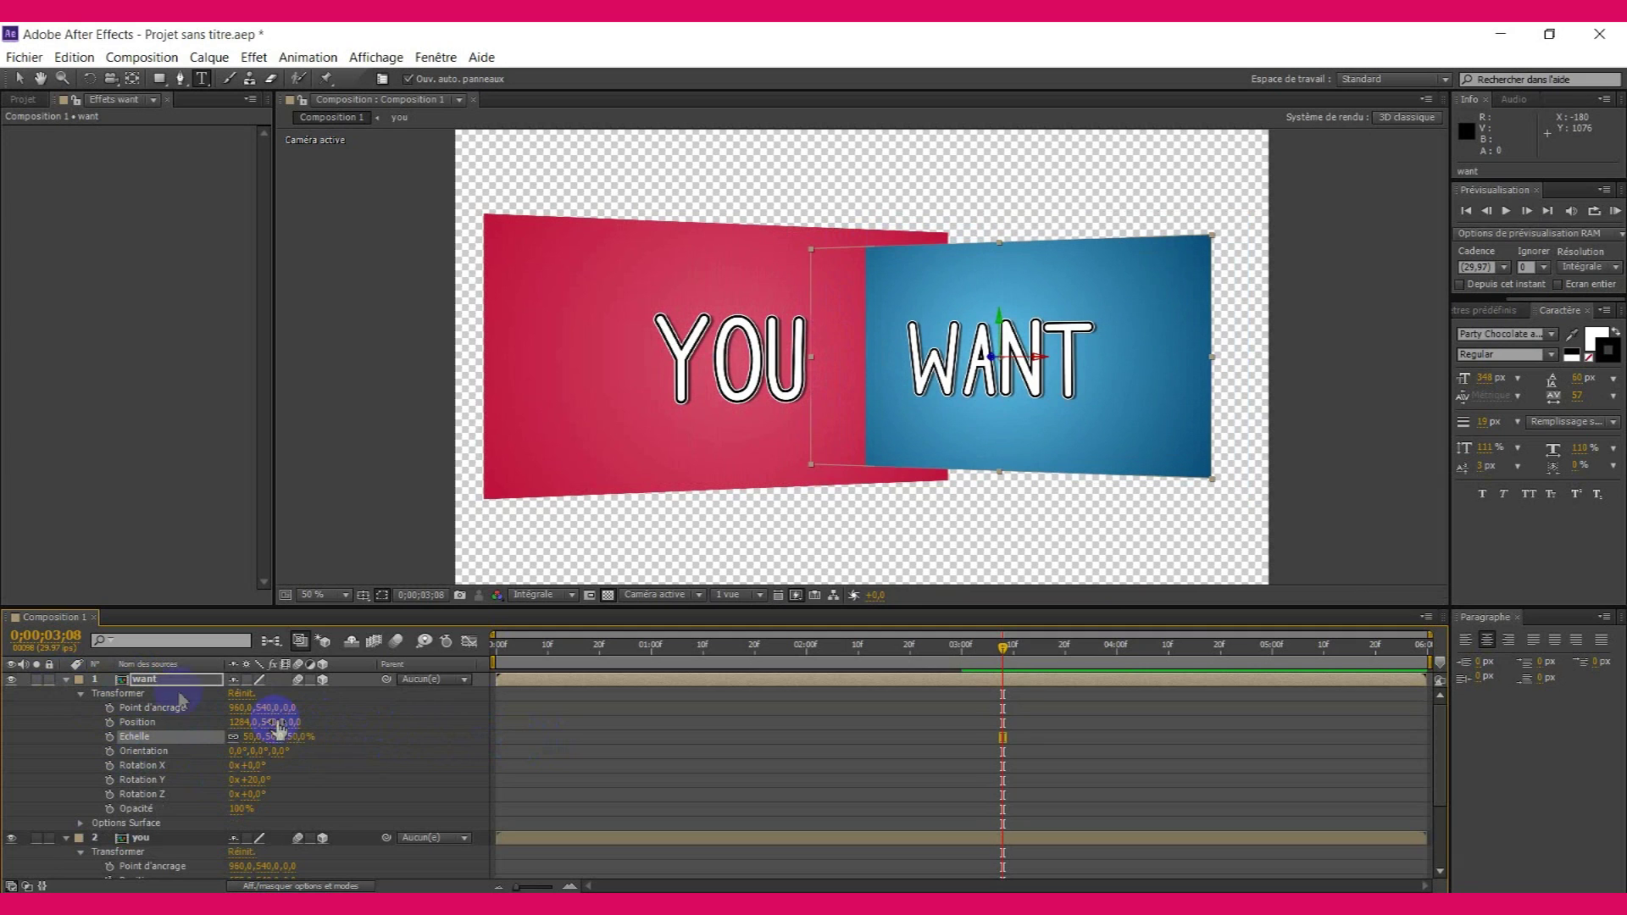
{"action": "left_click", "coordinate": [68, 681]}
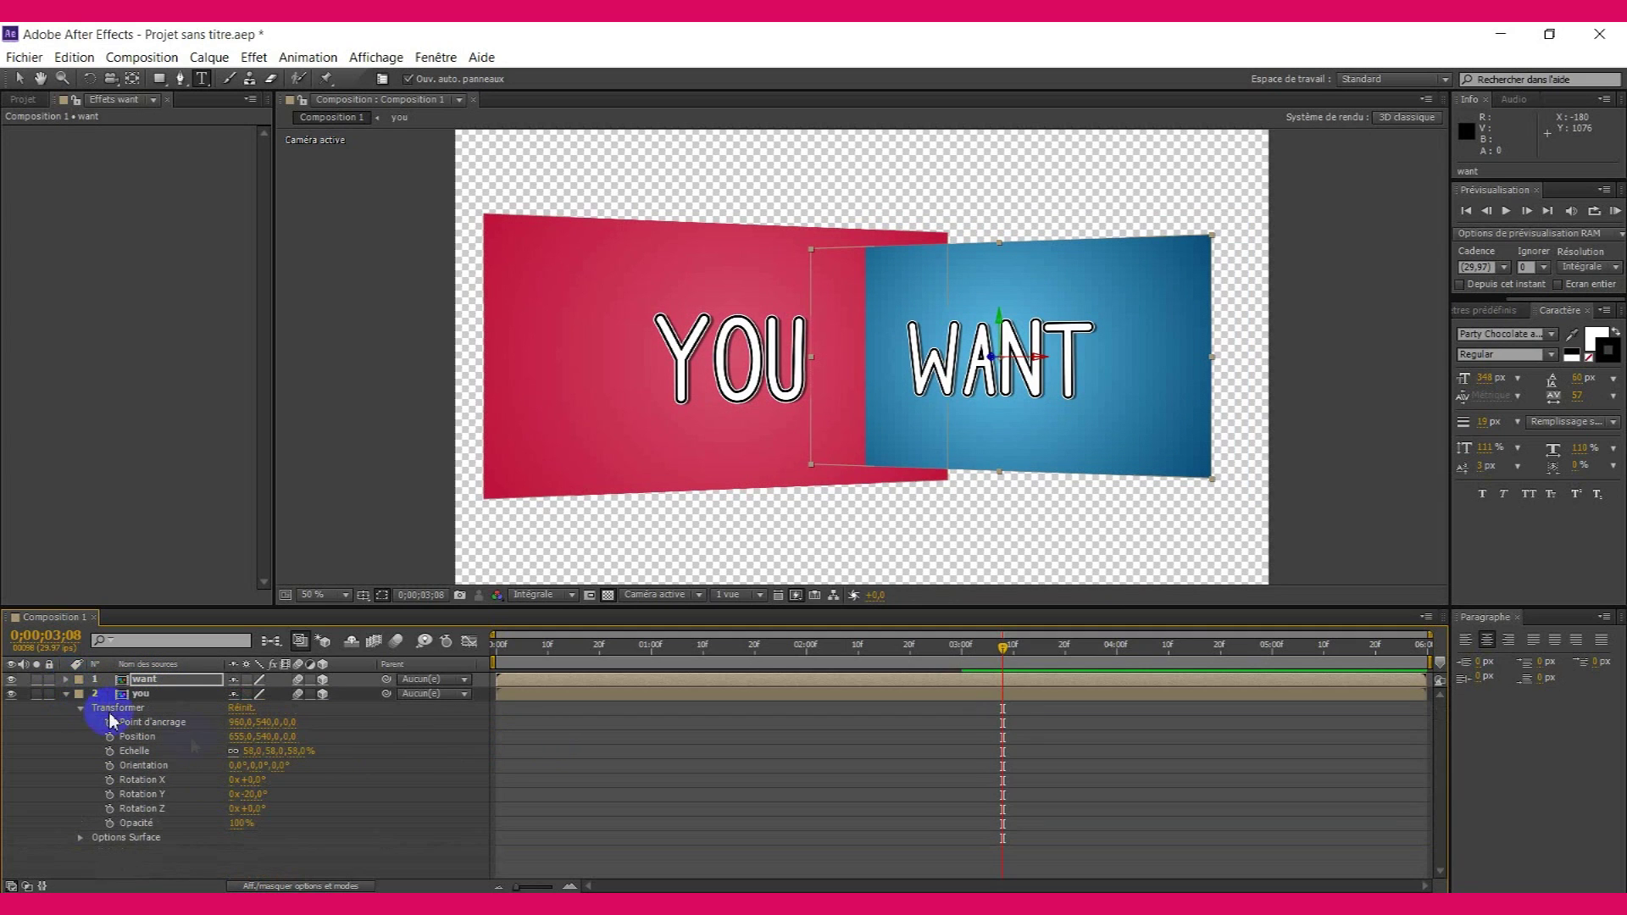
{"action": "left_click", "coordinate": [301, 750]}
{"action": "type", "text": "50"}
{"action": "key", "text": "Return"}
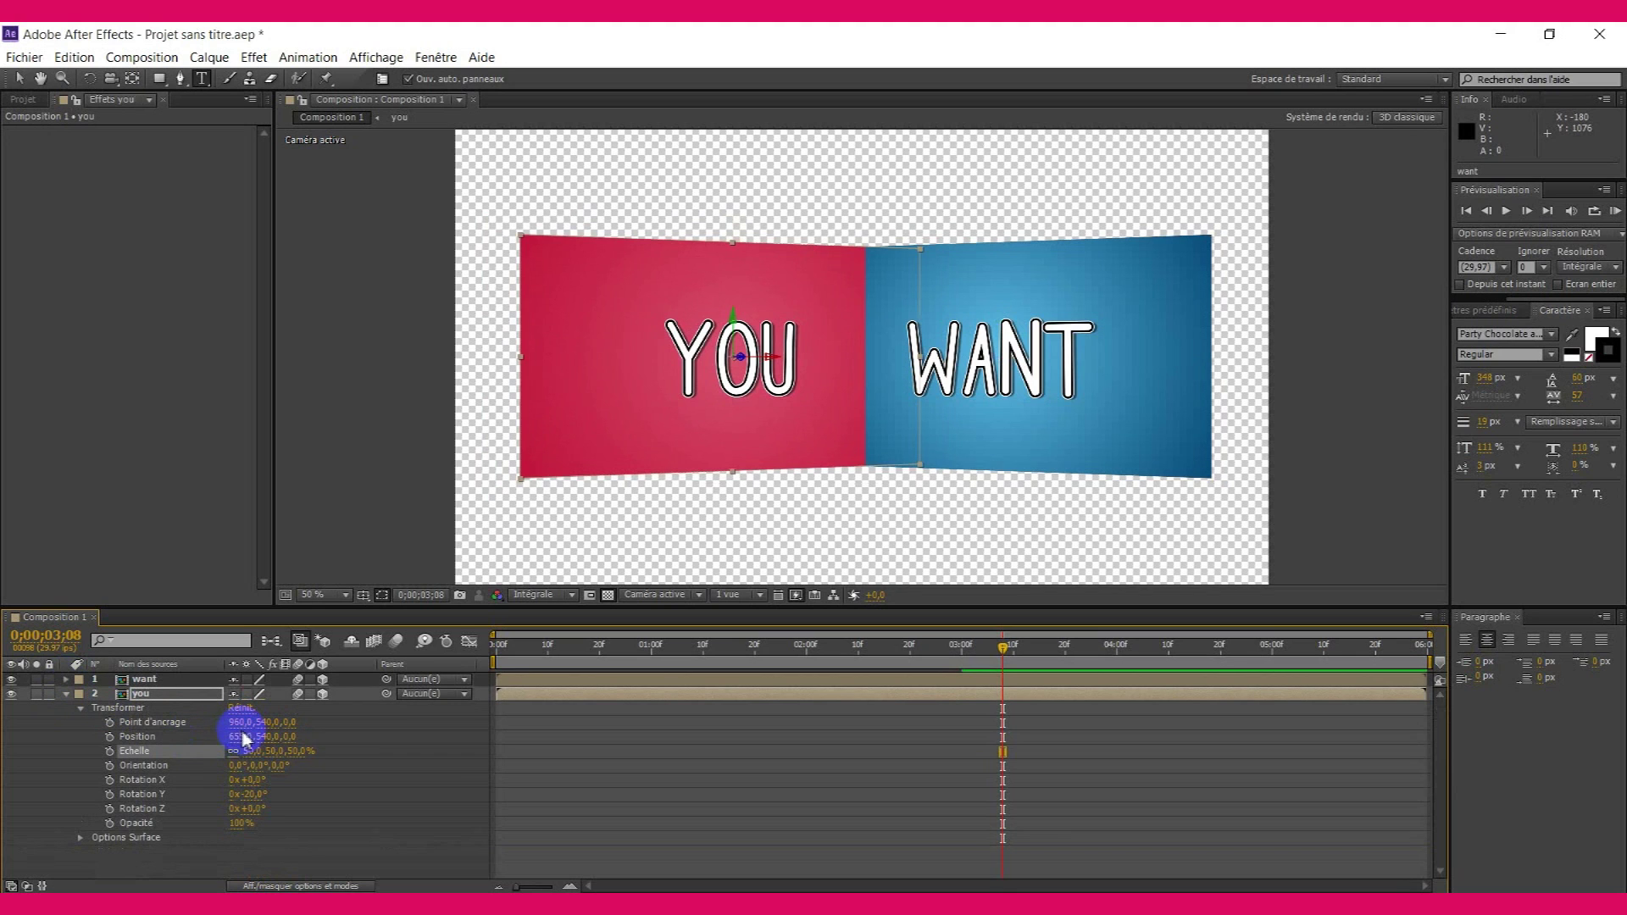
- Spread the panels further apart, with you at X position 553 and want at X position 1379
{"action": "left_click_drag", "start_coordinate": [243, 744], "coordinate": [166, 744]}
{"action": "left_click", "coordinate": [66, 679]}
{"action": "left_click_drag", "start_coordinate": [238, 726], "coordinate": [312, 716]}
- Set the Y Rotation to 30° on the want layer and -30° on the you layer
{"action": "left_click", "coordinate": [254, 779]}
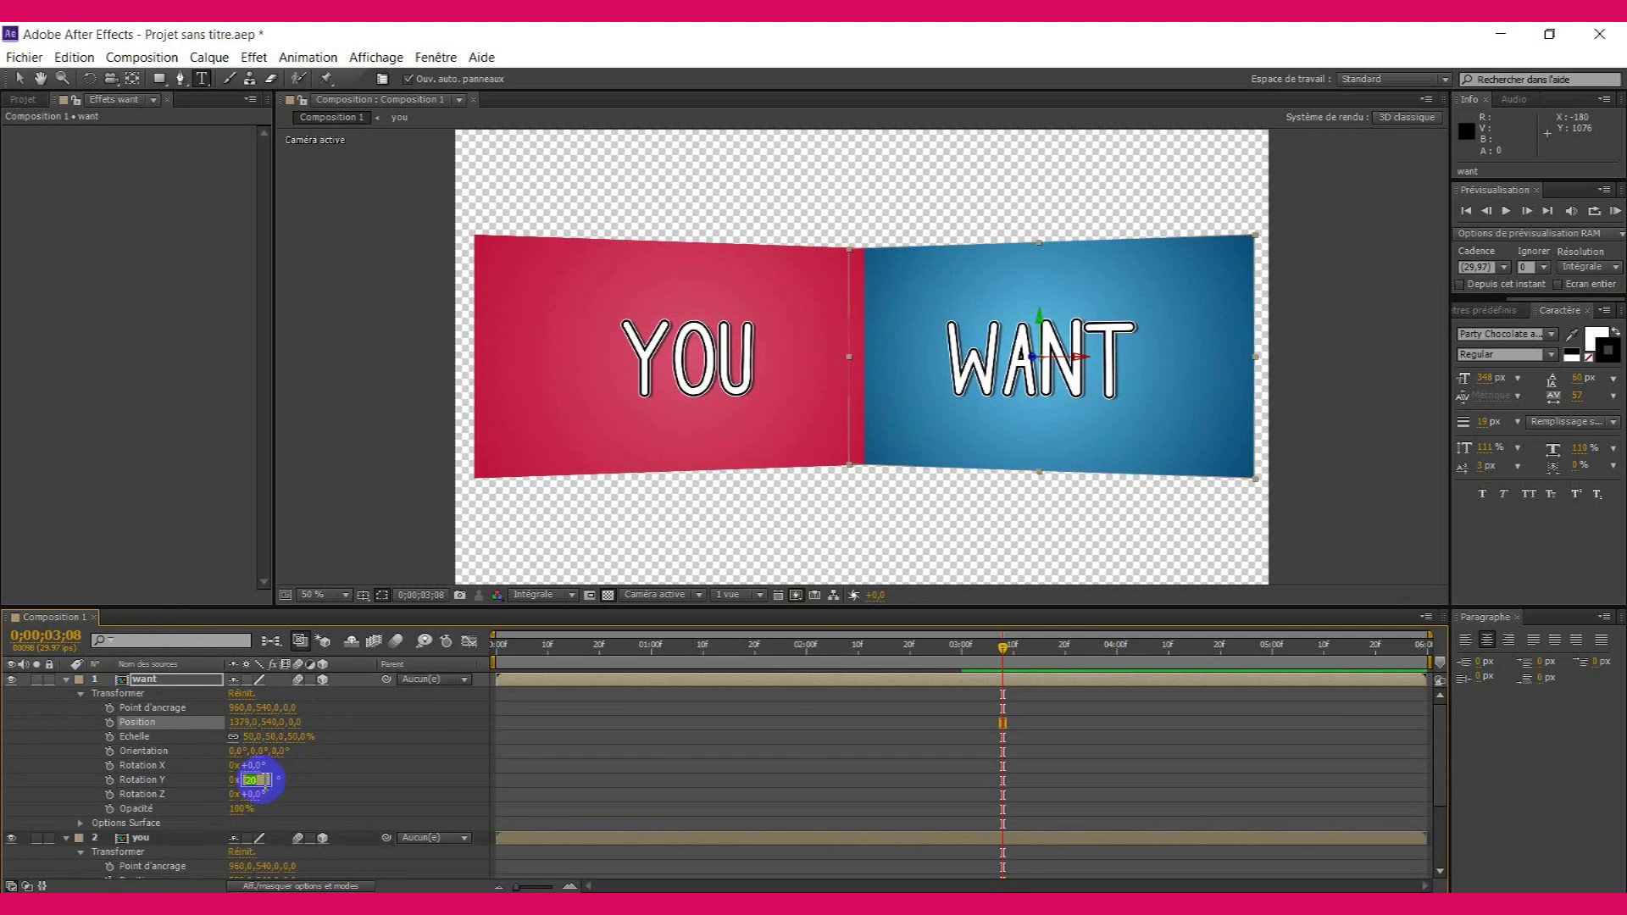
{"action": "type", "text": "30"}
{"action": "key", "text": "Return"}
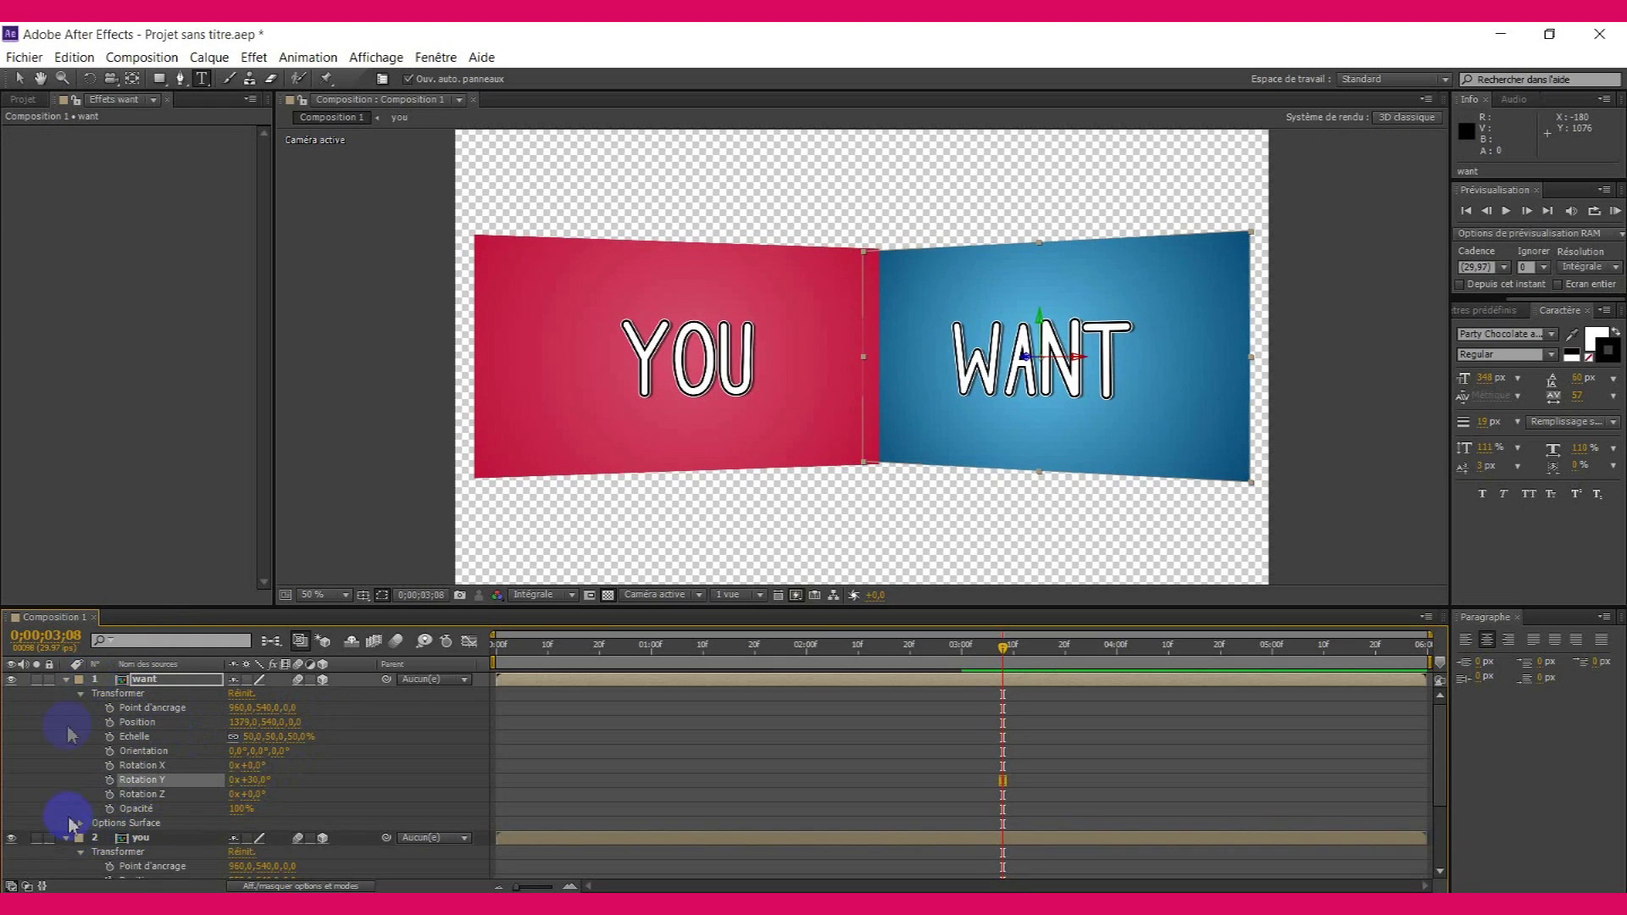
{"action": "left_click", "coordinate": [66, 679]}
{"action": "left_click", "coordinate": [248, 794]}
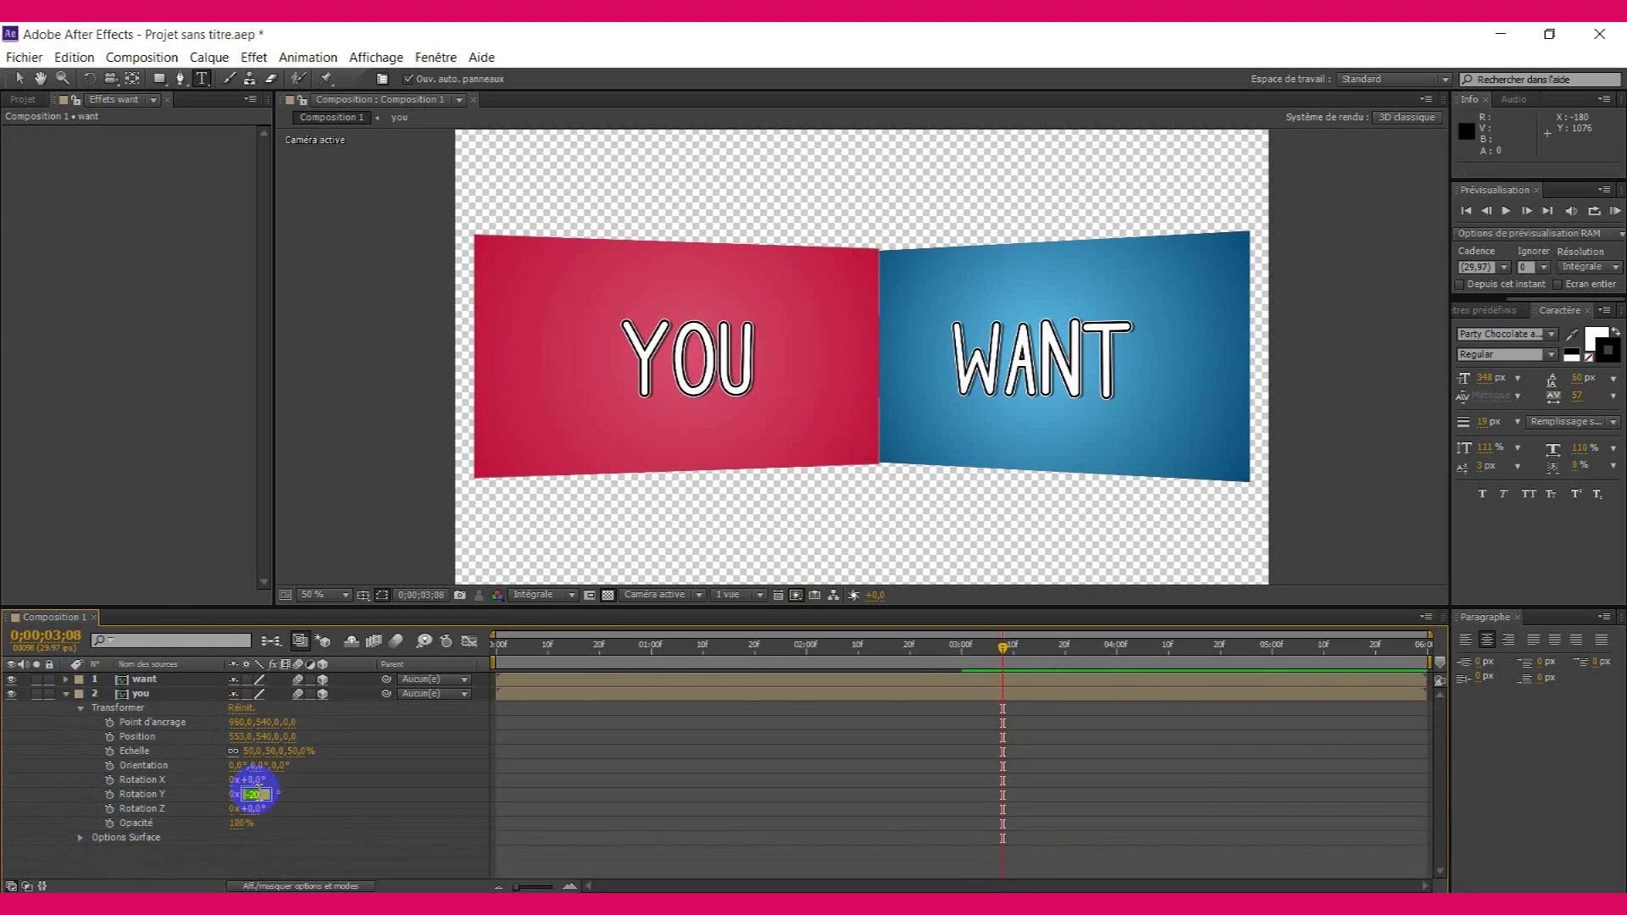
{"action": "type", "text": "-30"}
{"action": "key", "text": "Return"}
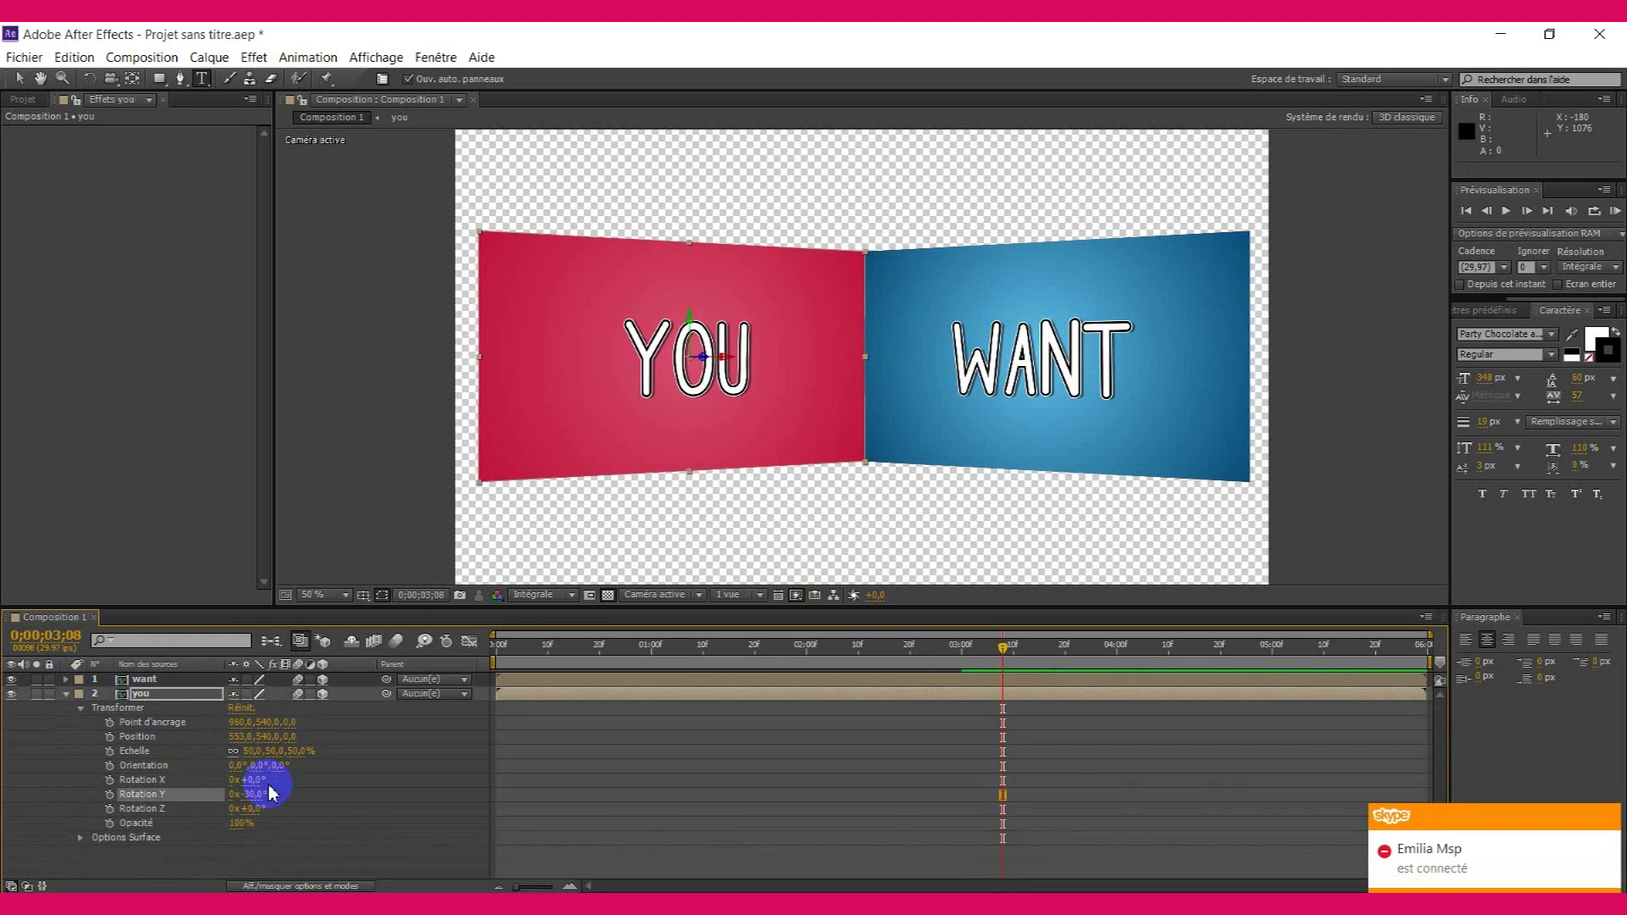
- Nudge the you layer slightly left so its inner edge just meets the want panel, and show want's transform properties
{"action": "left_click_drag", "start_coordinate": [238, 736], "coordinate": [228, 736]}
{"action": "left_click", "coordinate": [66, 694]}
{"action": "left_click", "coordinate": [67, 679]}
{"action": "left_click", "coordinate": [265, 782]}
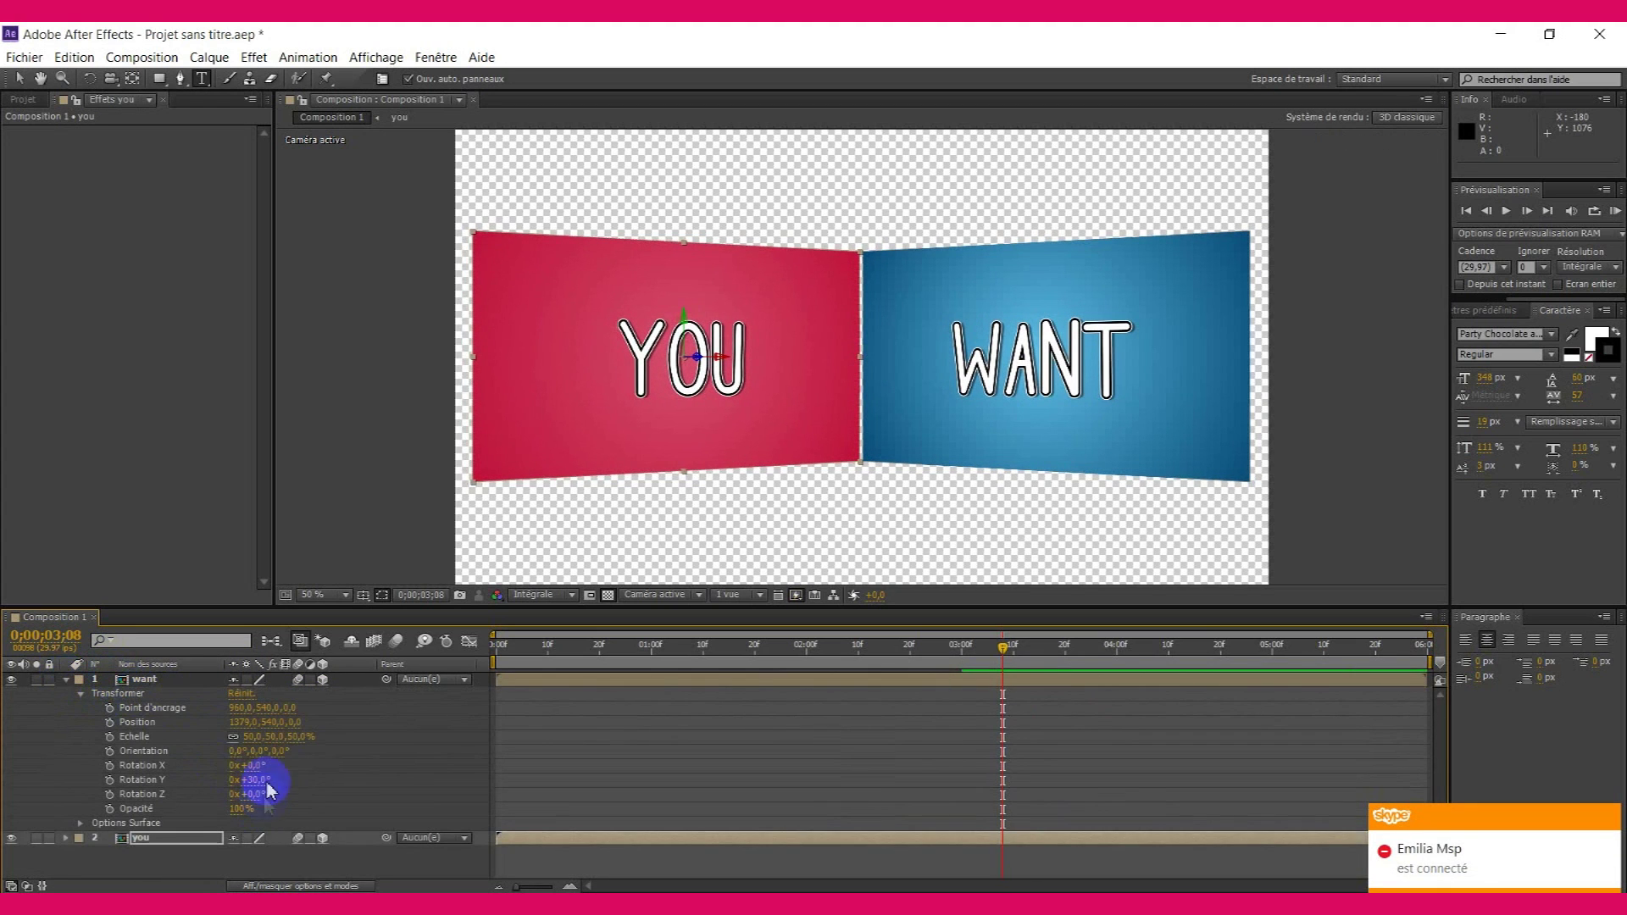
- Add a Stroke layer style (Contour) to the you layer
{"action": "left_click", "coordinate": [238, 723]}
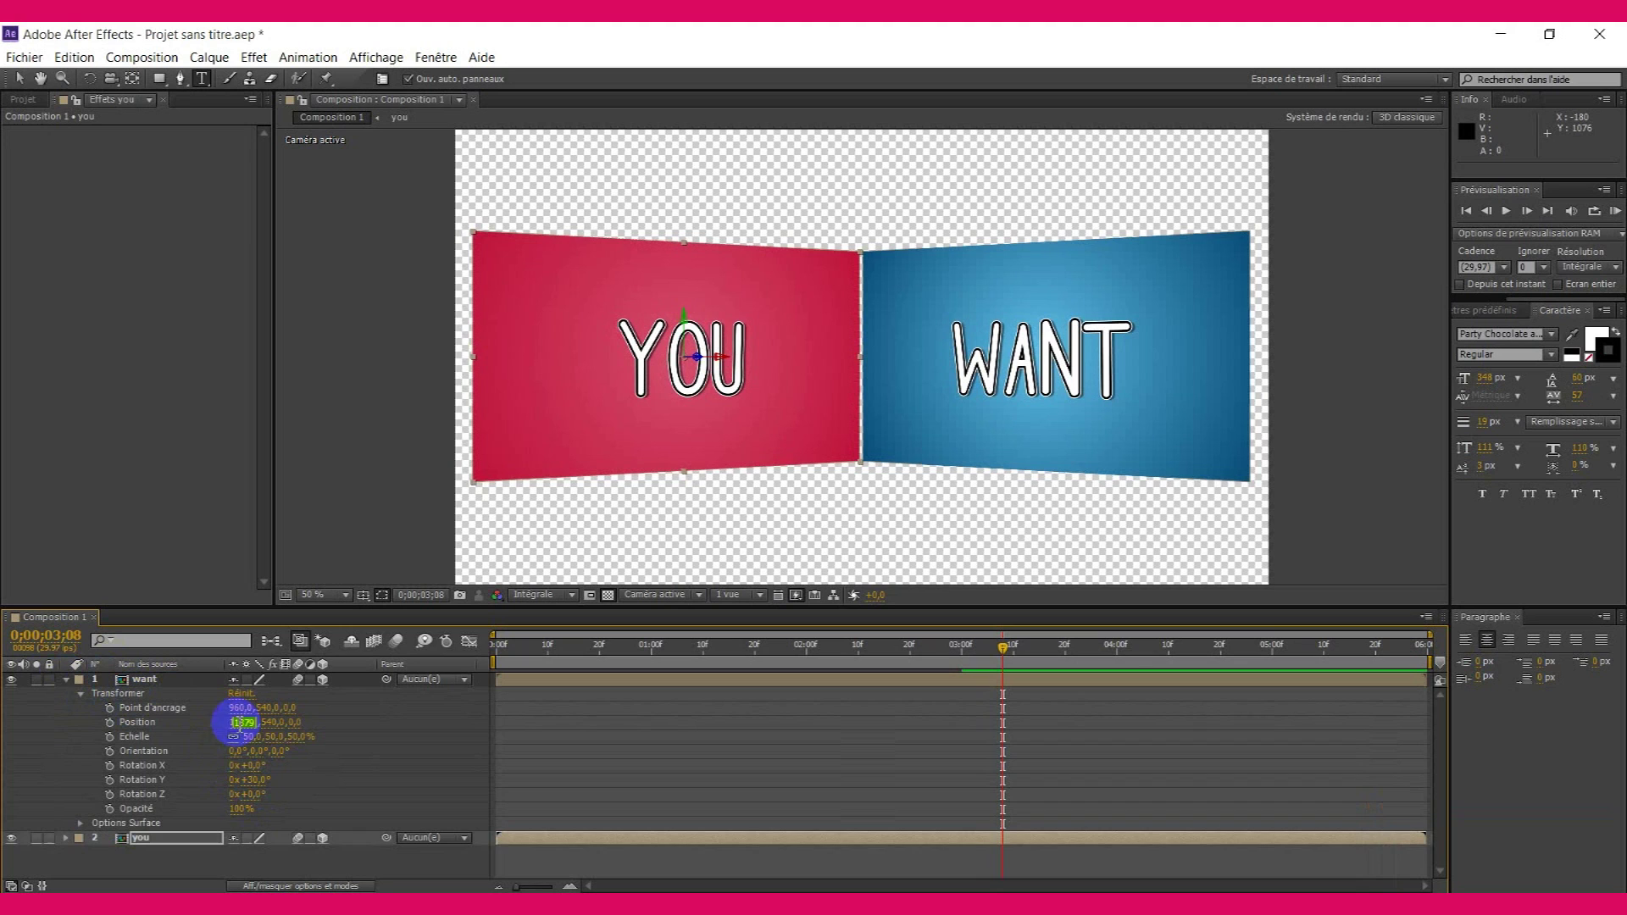
{"action": "left_click", "coordinate": [200, 869]}
{"action": "left_click", "coordinate": [66, 680]}
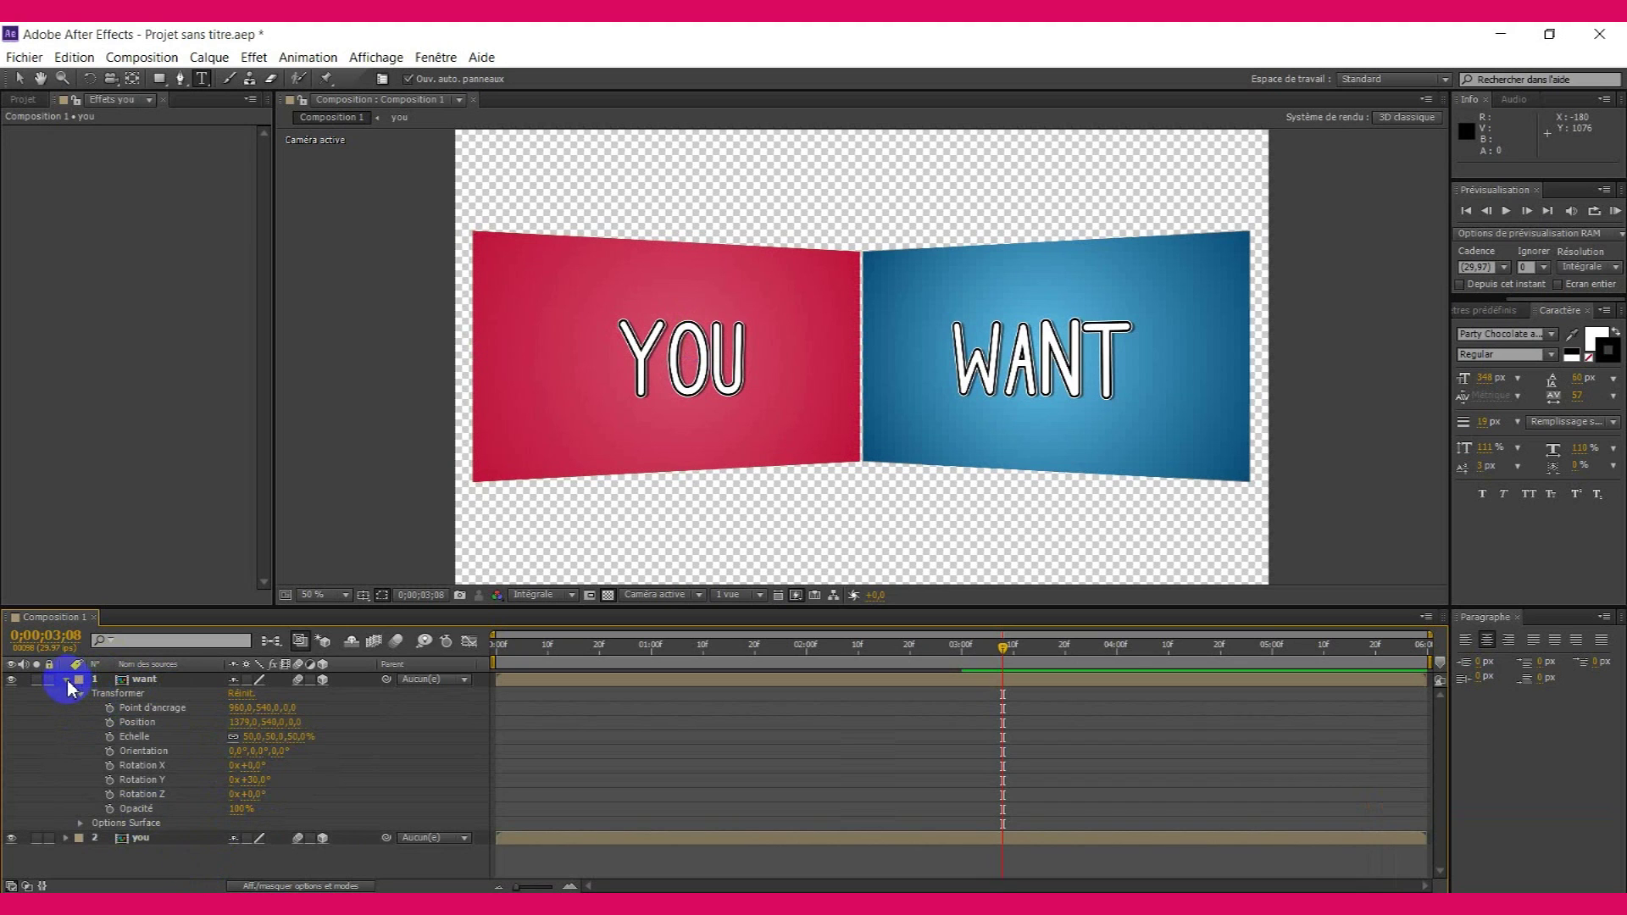
{"action": "right_click", "coordinate": [145, 694]}
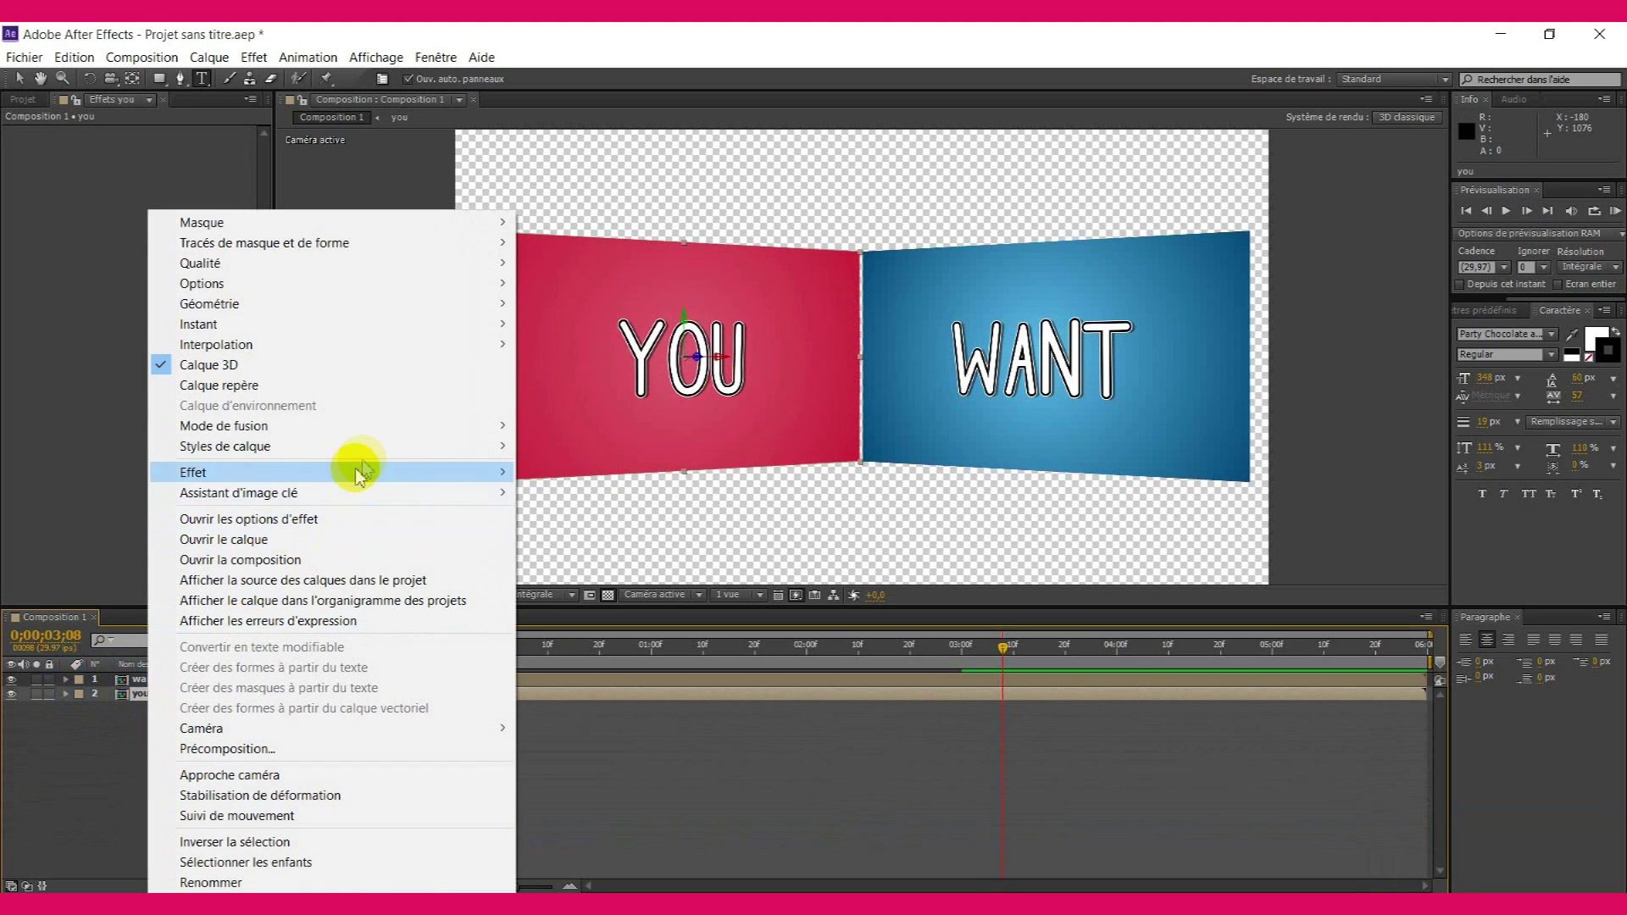
{"action": "mouse_move", "coordinate": [497, 446]}
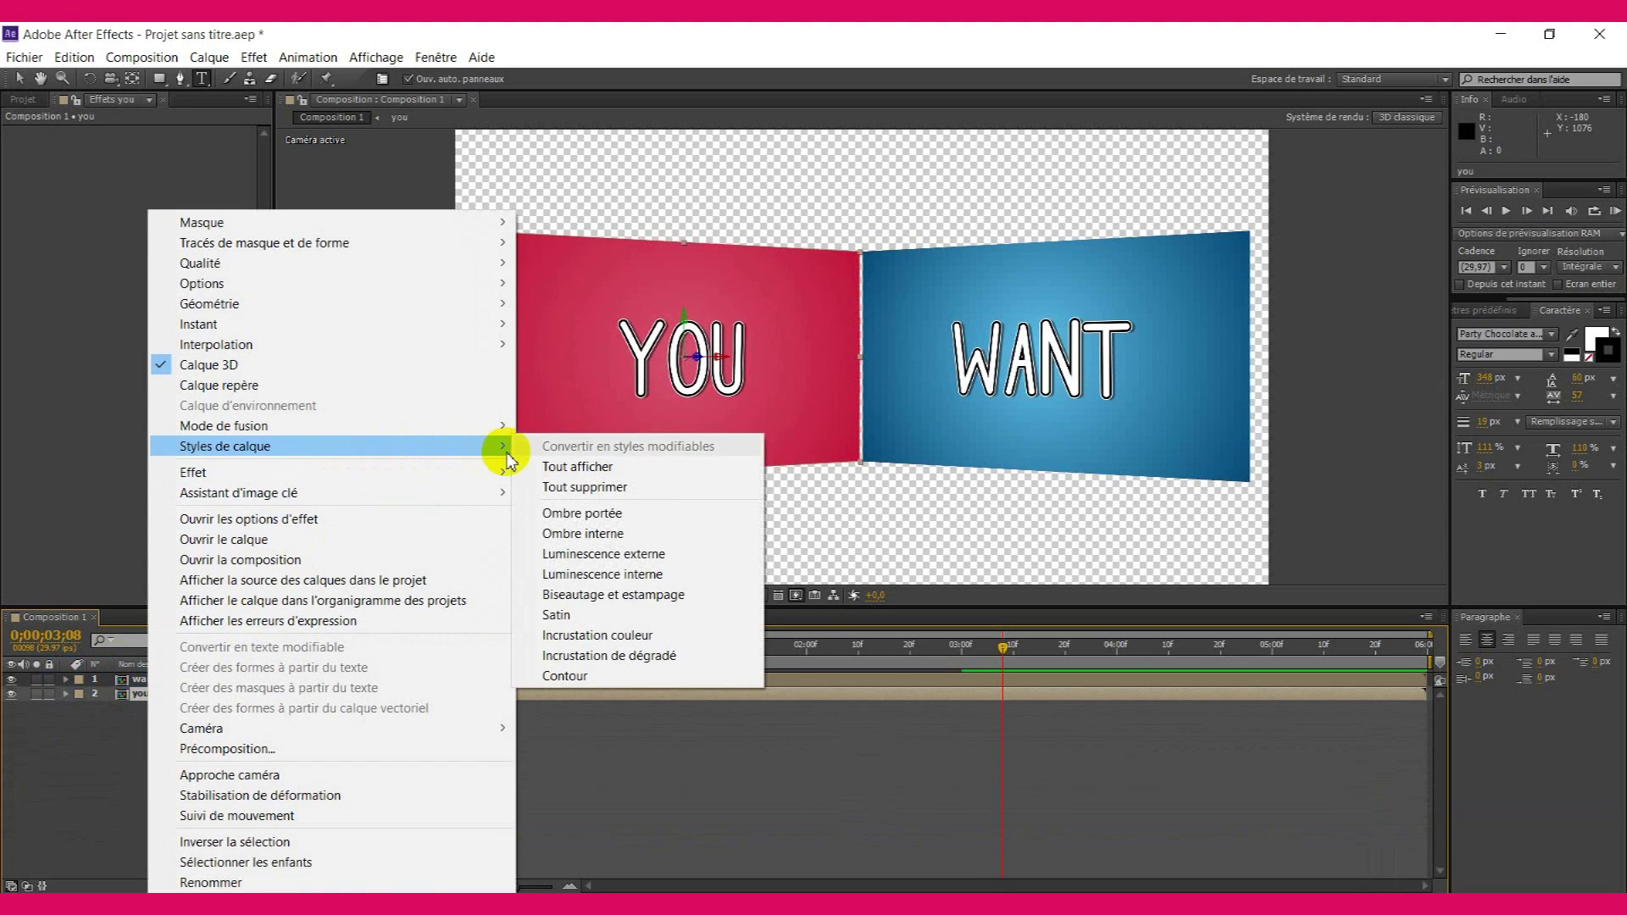
{"action": "left_click", "coordinate": [554, 674]}
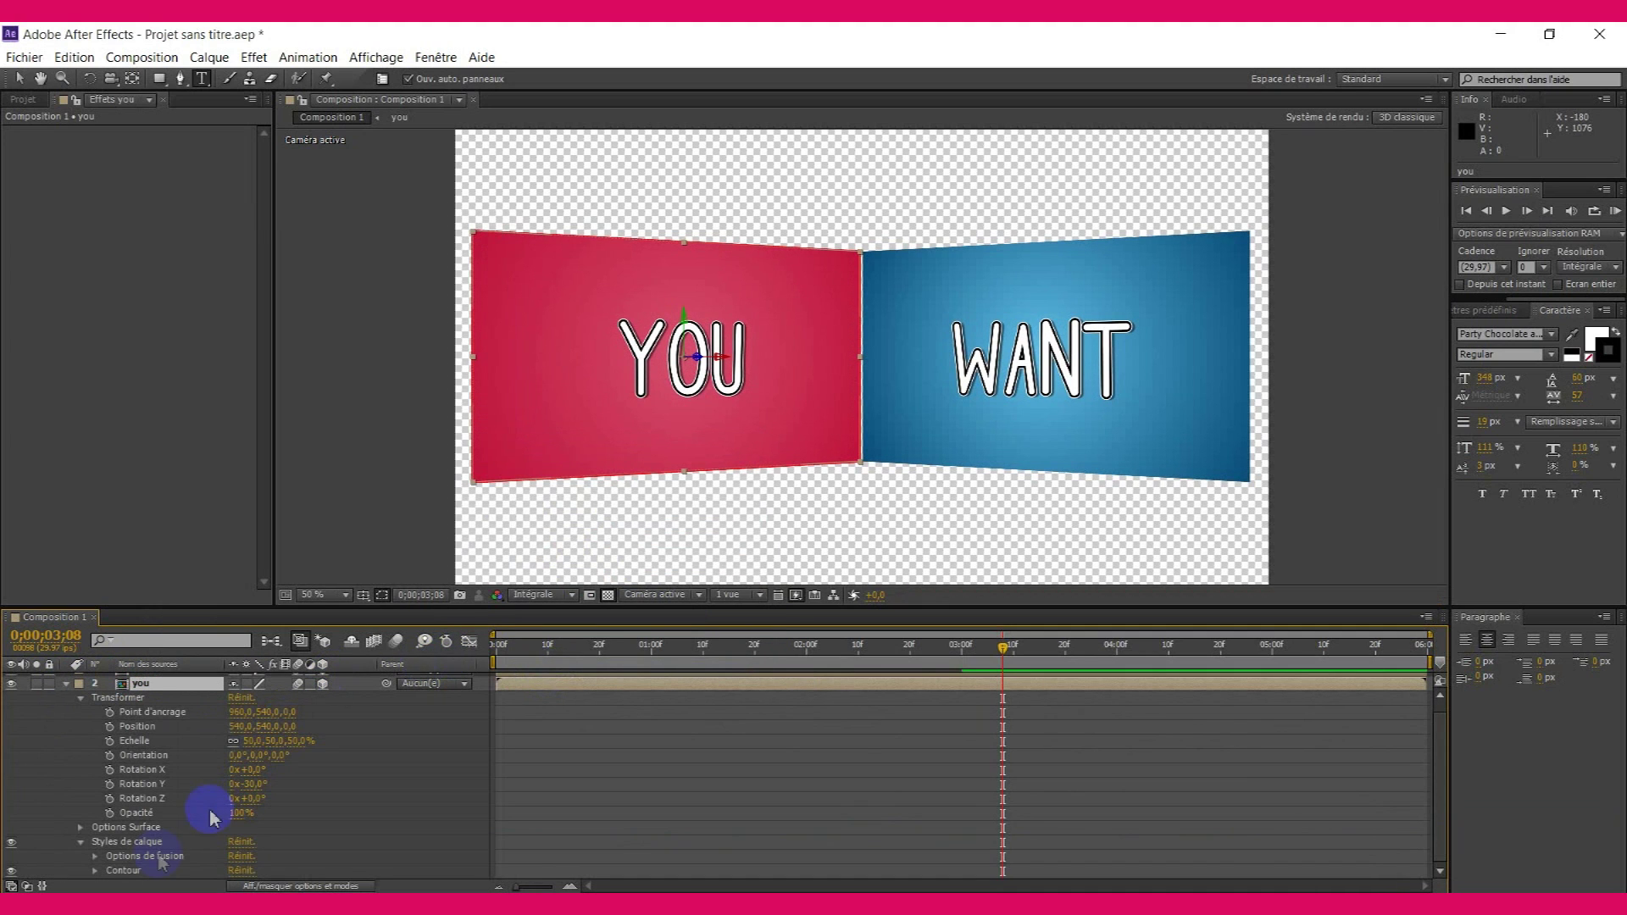
- Set the you layer's stroke colour to black (000000) and its size to 6, then collapse the layer's properties
{"action": "left_click", "coordinate": [95, 871]}
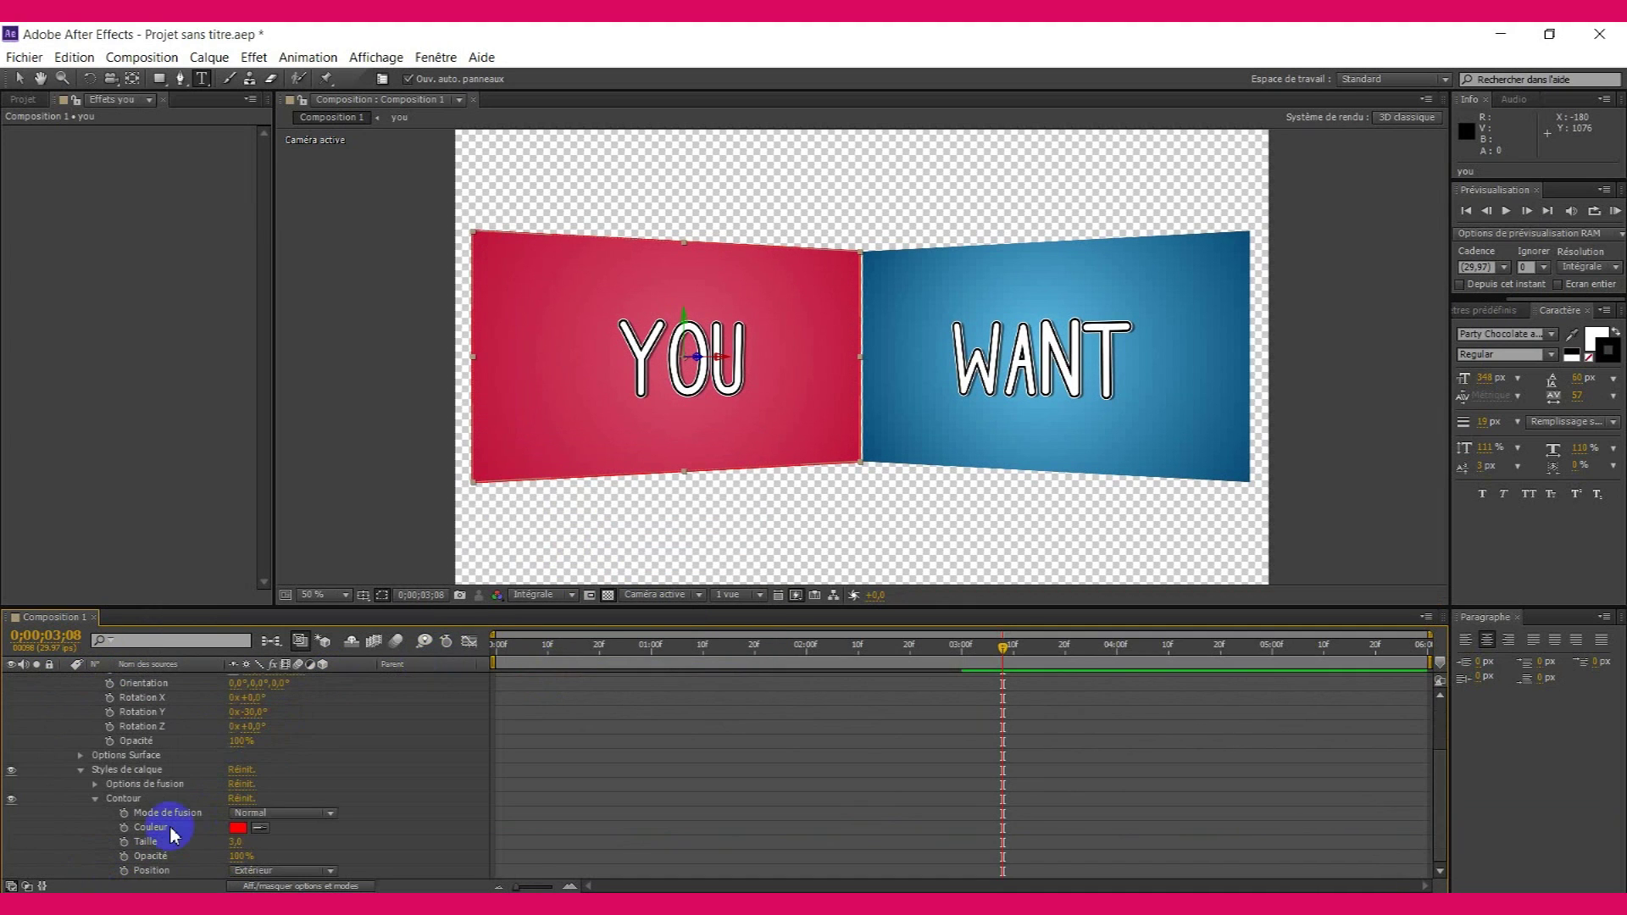
{"action": "left_click", "coordinate": [238, 831]}
{"action": "left_click_drag", "start_coordinate": [774, 740], "coordinate": [581, 872]}
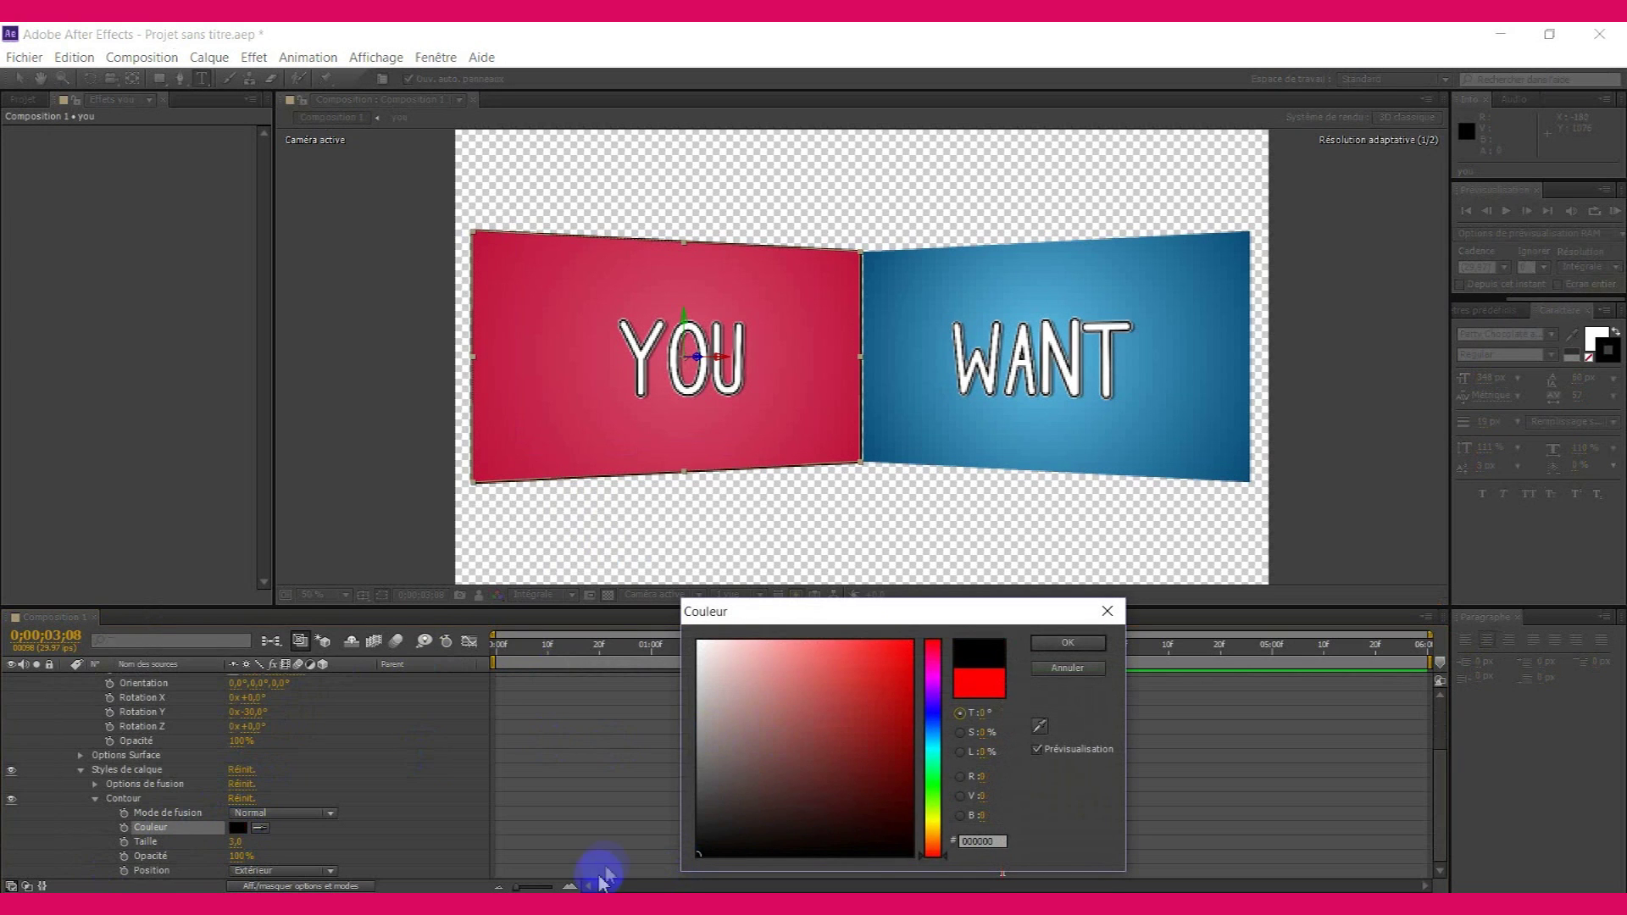
{"action": "left_click", "coordinate": [1067, 643]}
{"action": "left_click", "coordinate": [240, 841]}
{"action": "type", "text": "6"}
{"action": "key", "text": "Return"}
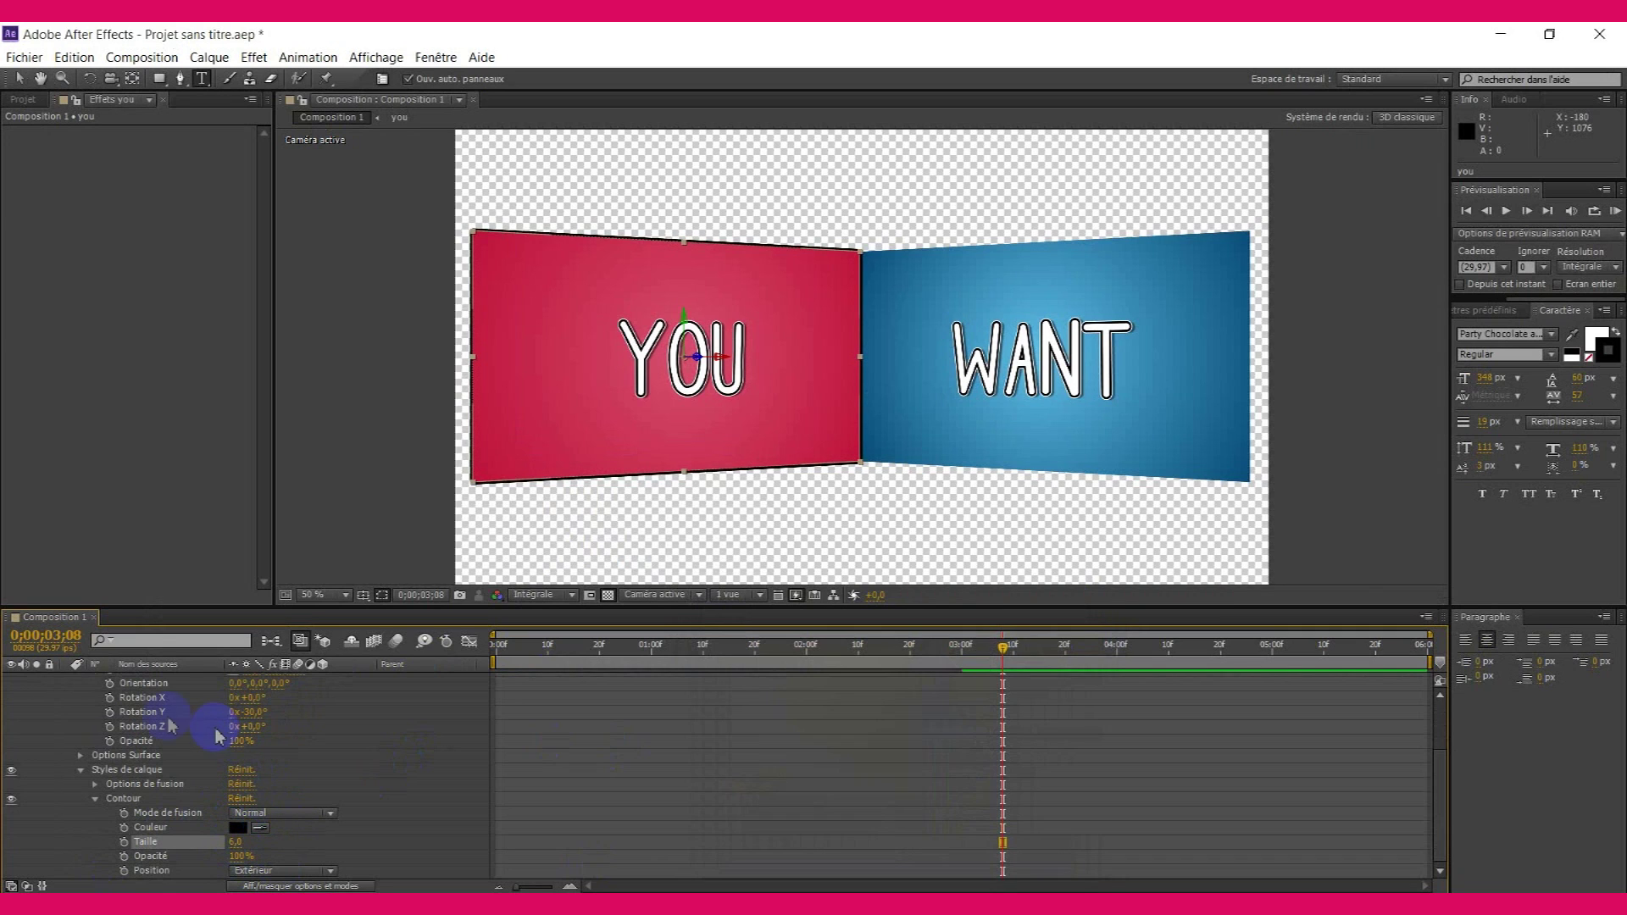
{"action": "left_click", "coordinate": [94, 800]}
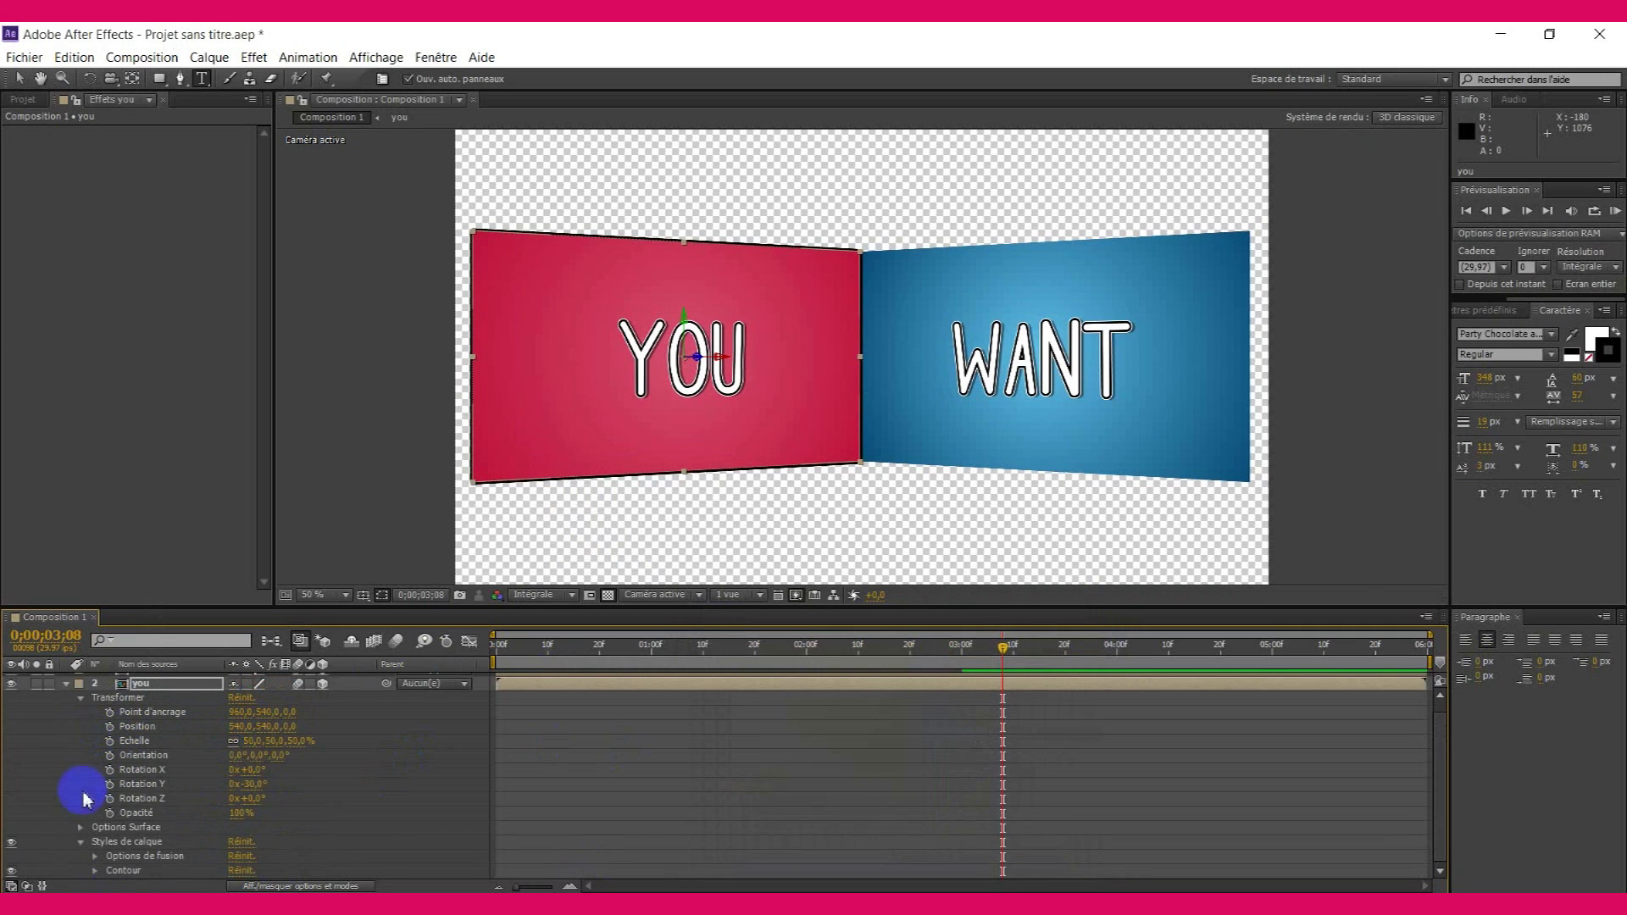
{"action": "left_click", "coordinate": [67, 684]}
- Add a Stroke layer style (Contour) to the want layer and expand the stroke's settings
{"action": "right_click", "coordinate": [128, 680]}
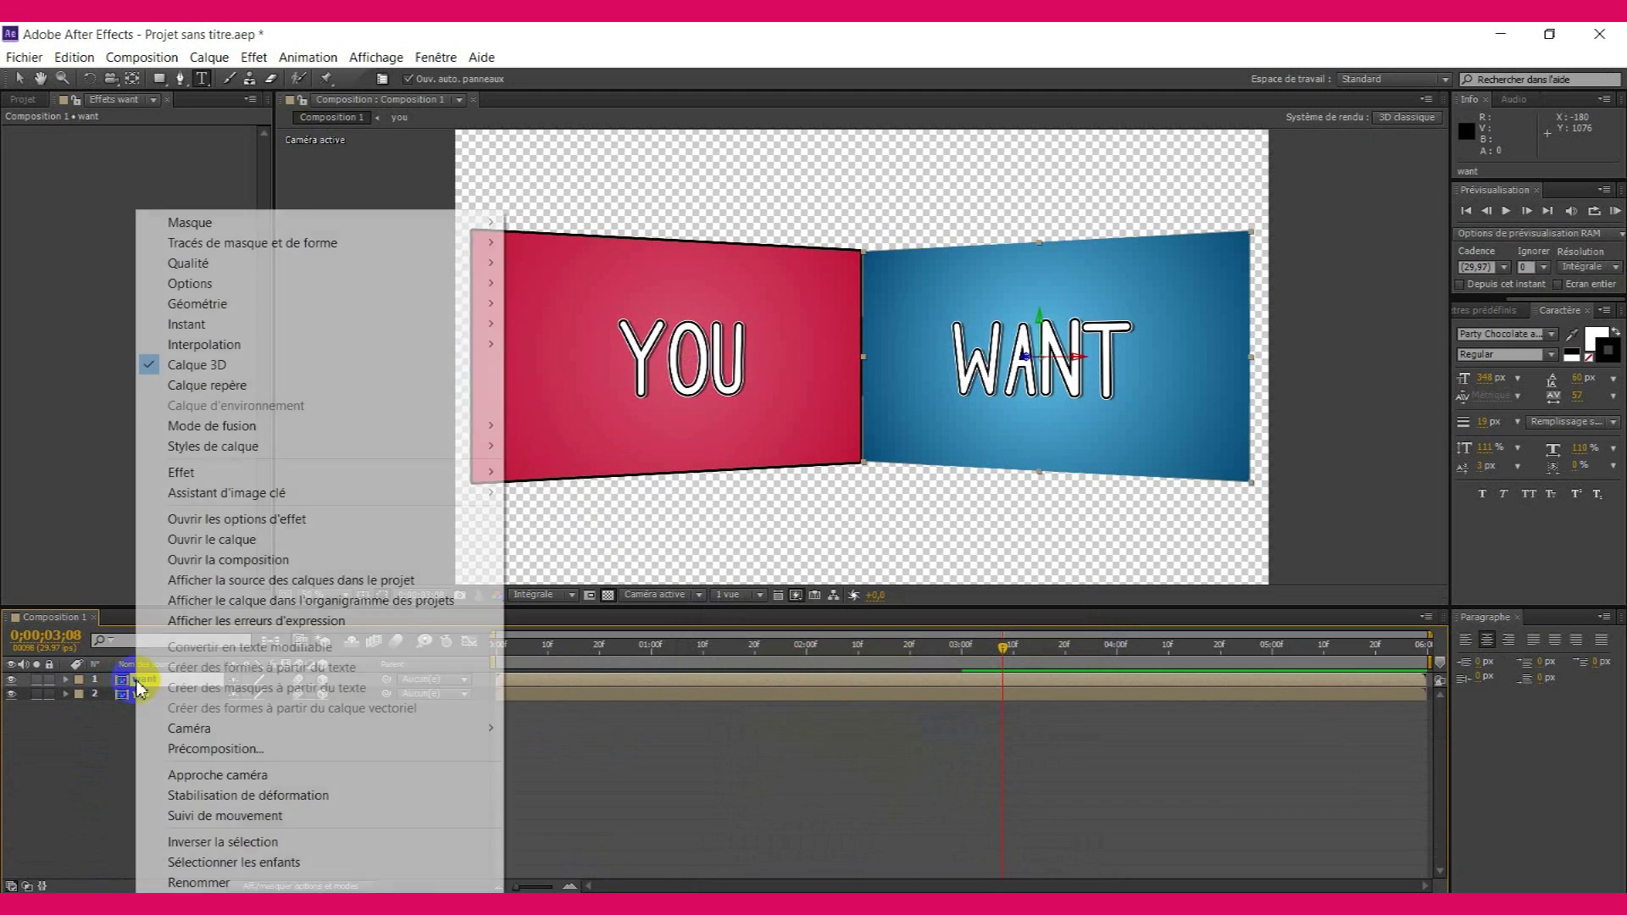
{"action": "mouse_move", "coordinate": [454, 444]}
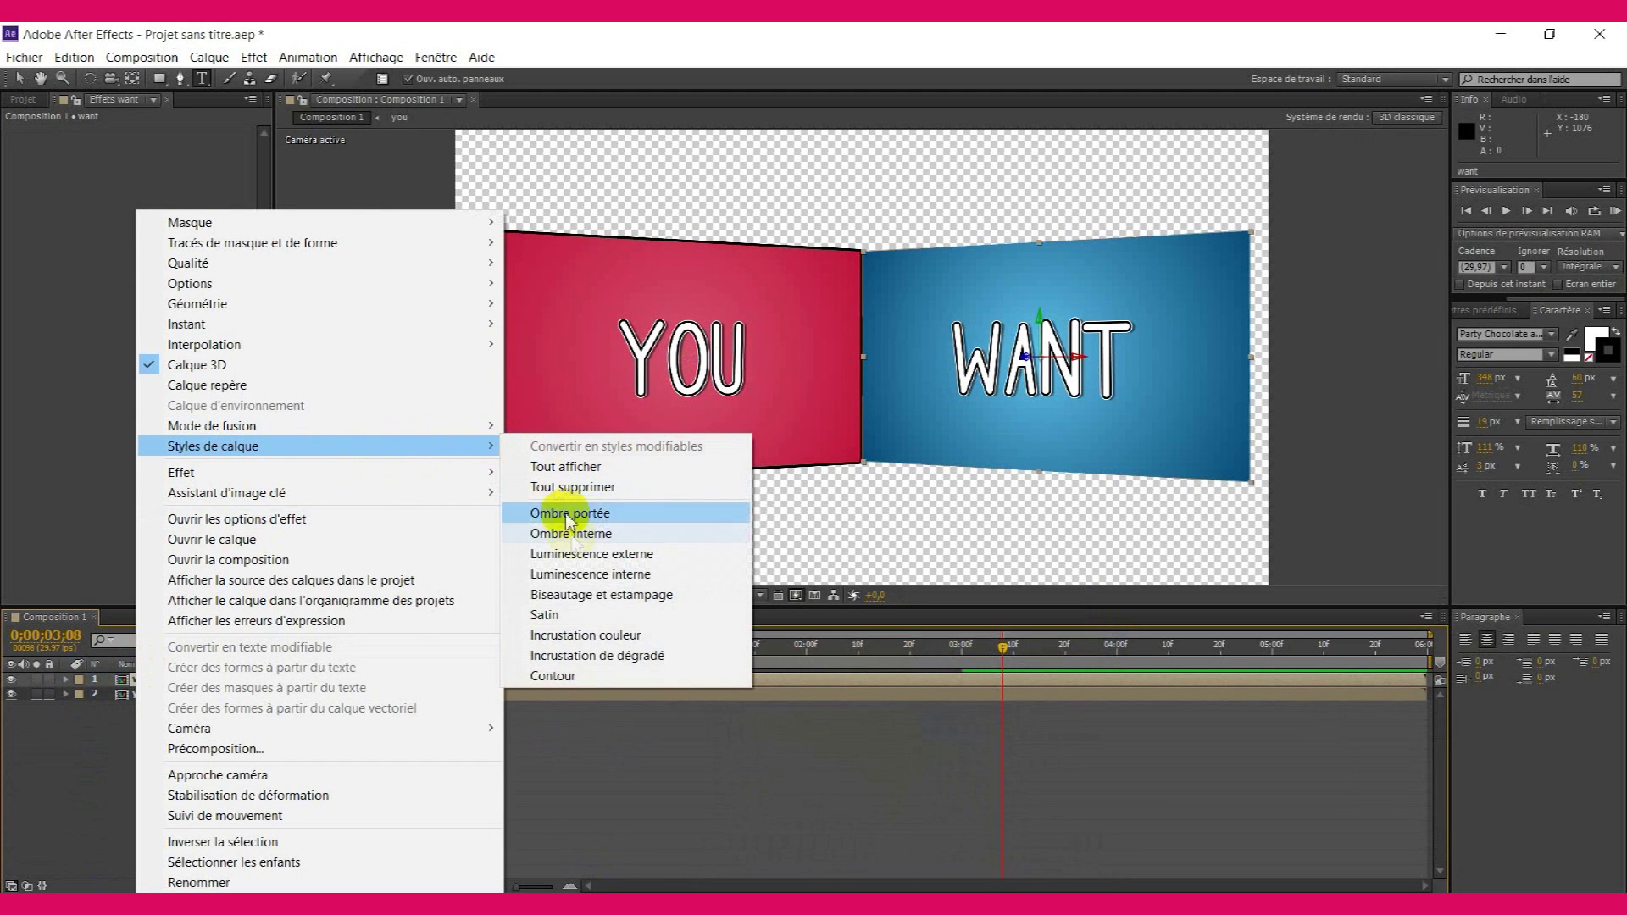
{"action": "left_click", "coordinate": [572, 675]}
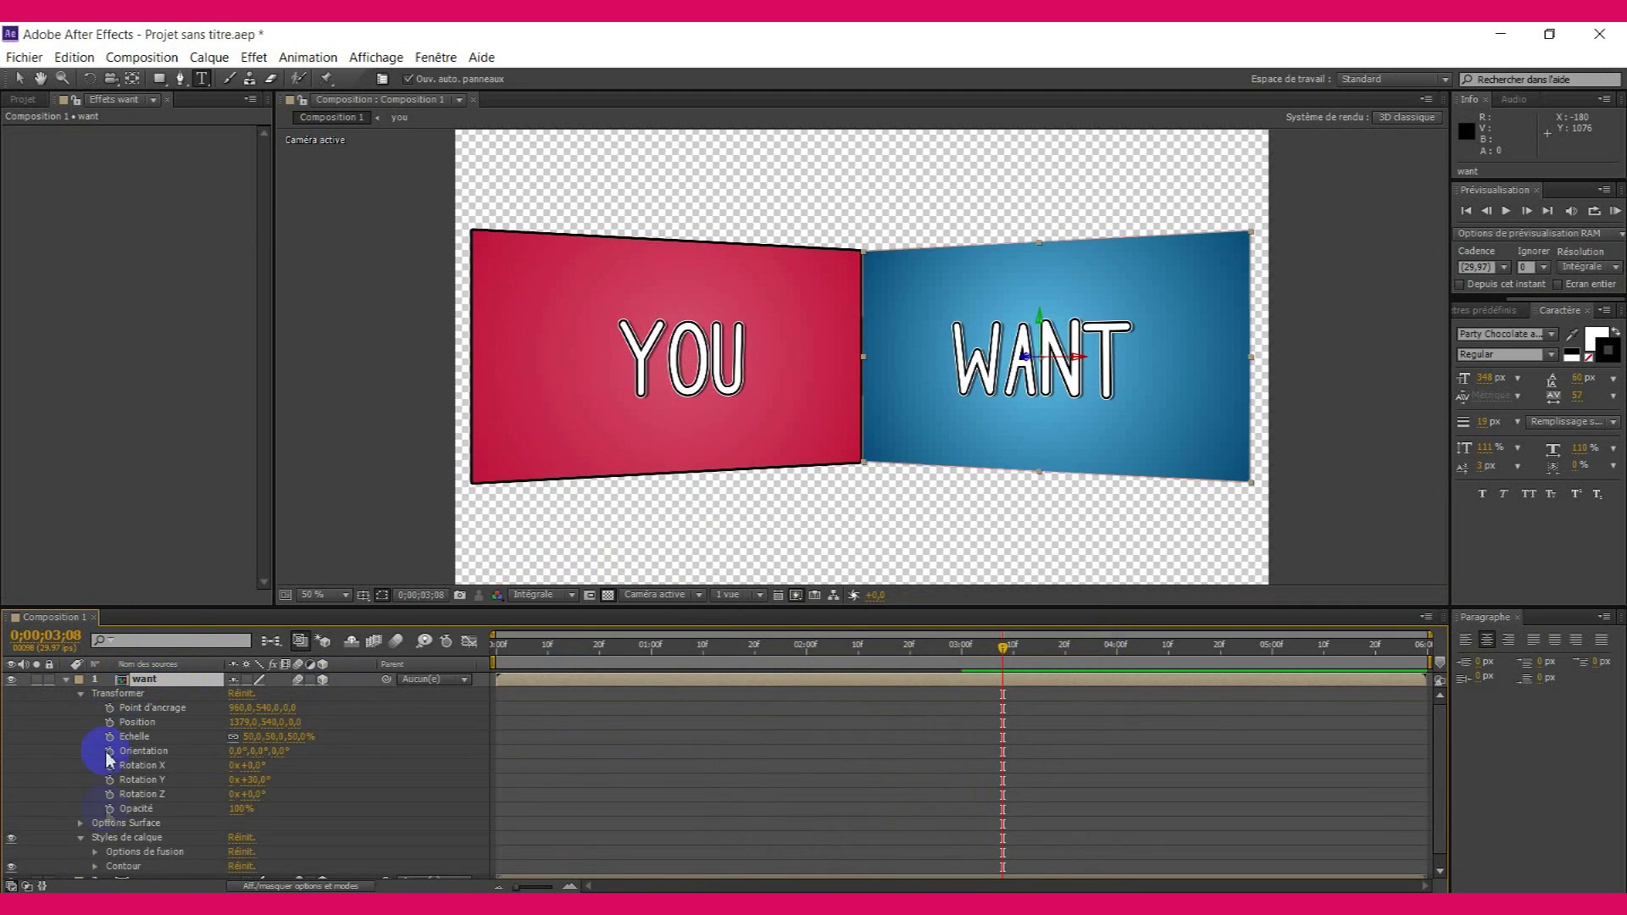
{"action": "left_click", "coordinate": [95, 867]}
{"action": "scroll", "coordinate": [170, 848], "scroll_direction": "down", "scroll_amount": 2}
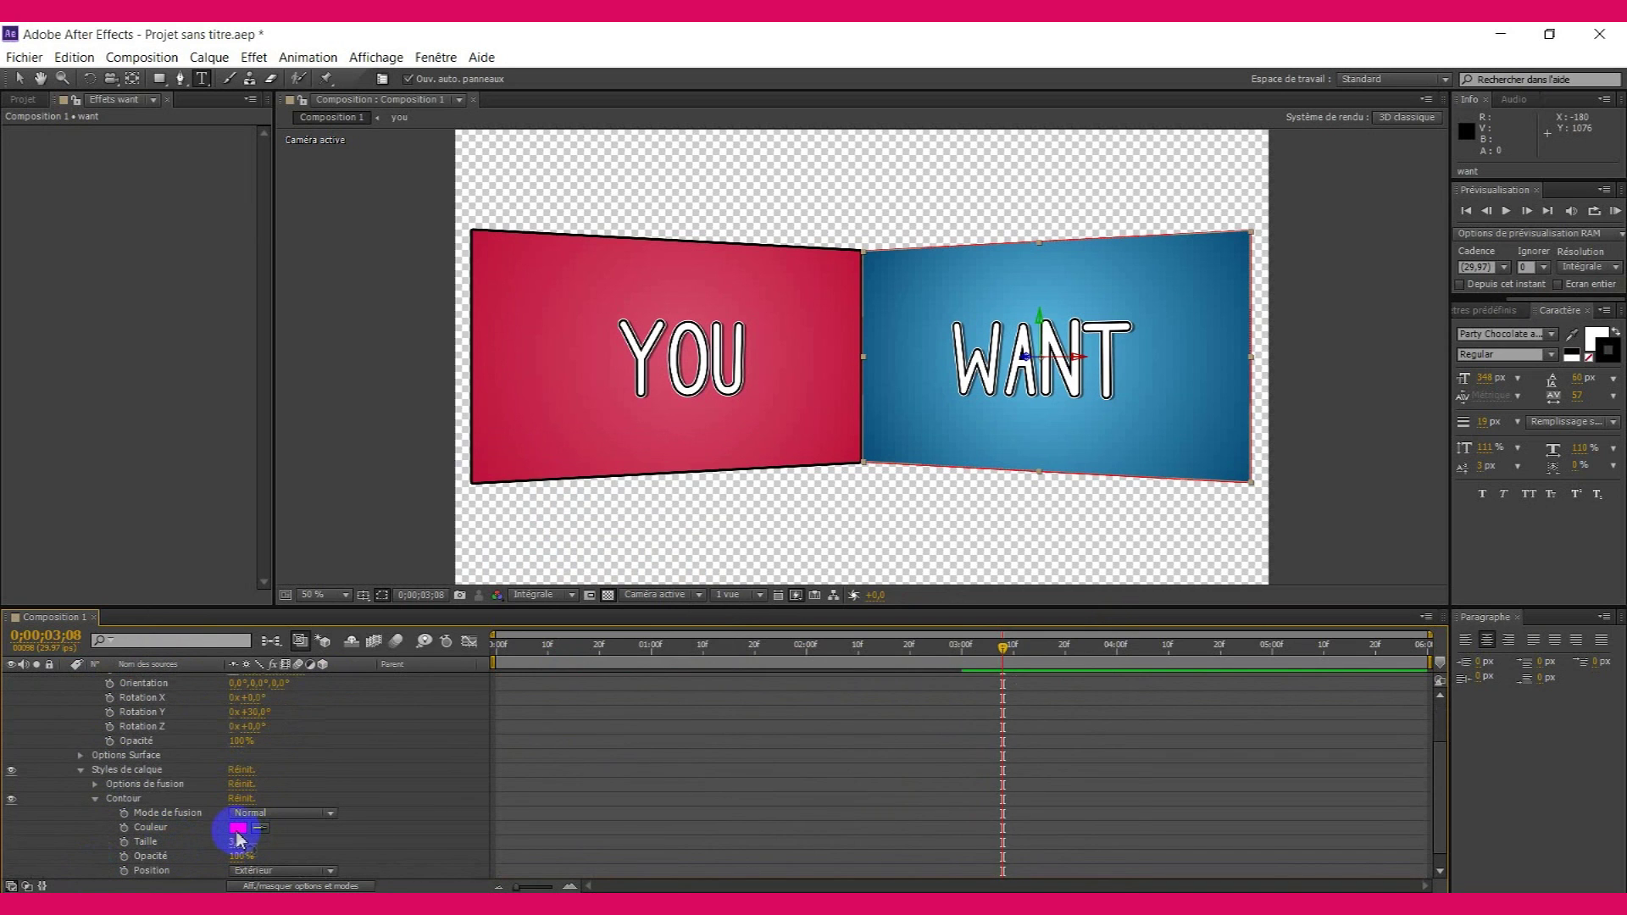
- Set the want layer's stroke colour to black and its size to 6, and collapse the layer's properties
{"action": "left_click", "coordinate": [237, 829]}
{"action": "left_click_drag", "start_coordinate": [737, 755], "coordinate": [697, 854]}
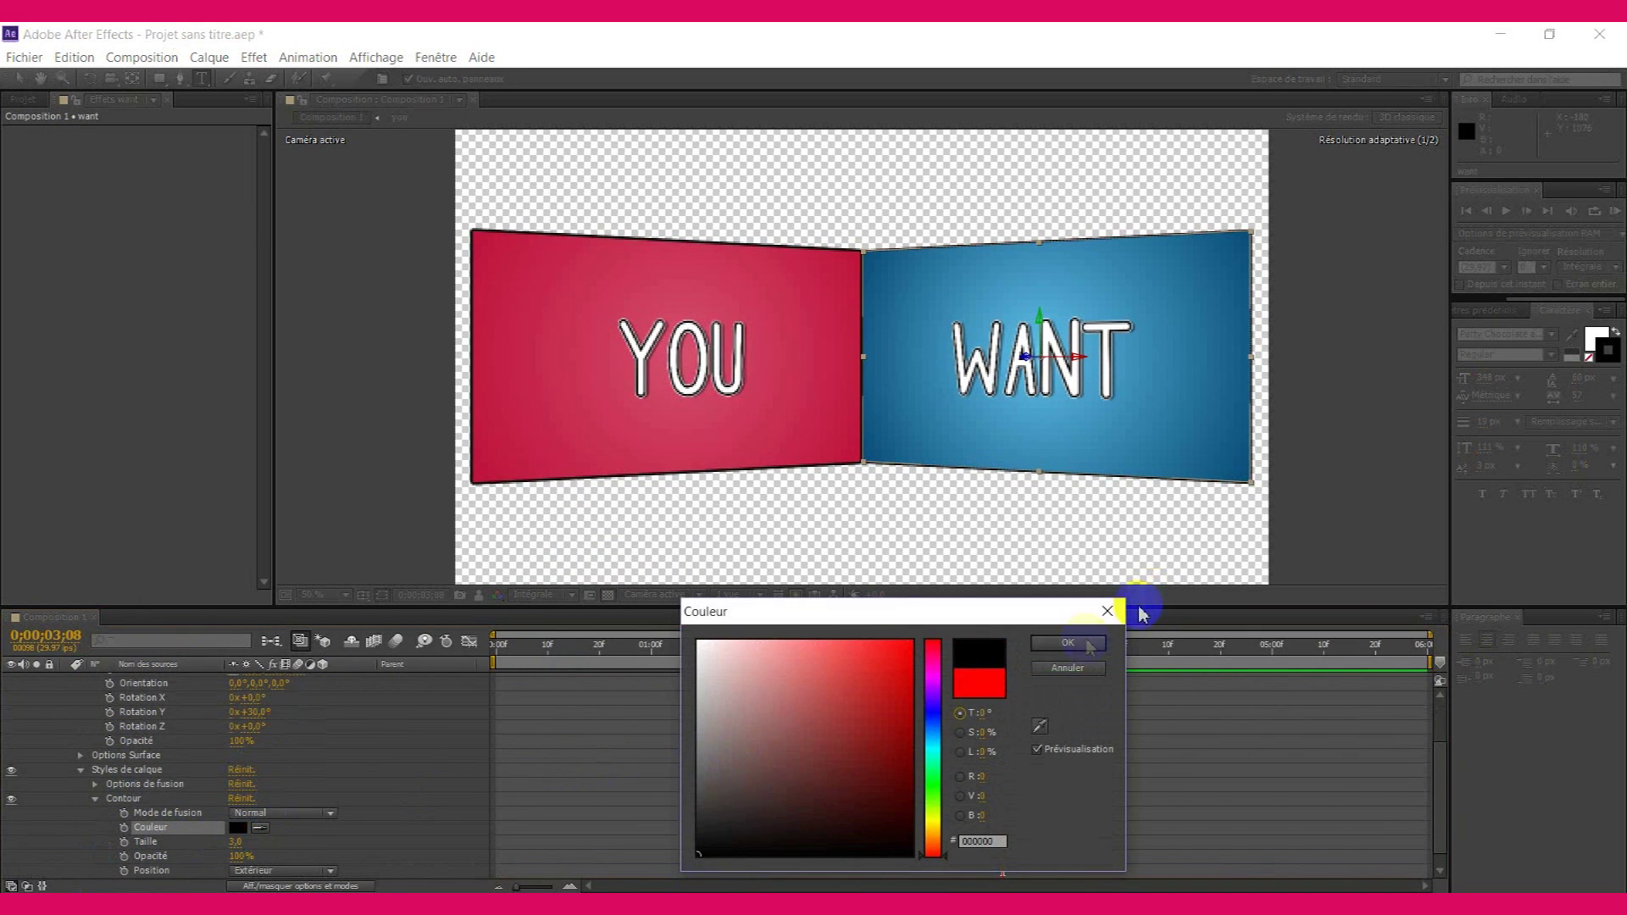
{"action": "left_click", "coordinate": [932, 701]}
{"action": "left_click", "coordinate": [912, 641]}
{"action": "key", "text": "Return"}
{"action": "left_click", "coordinate": [243, 843]}
{"action": "type", "text": "6"}
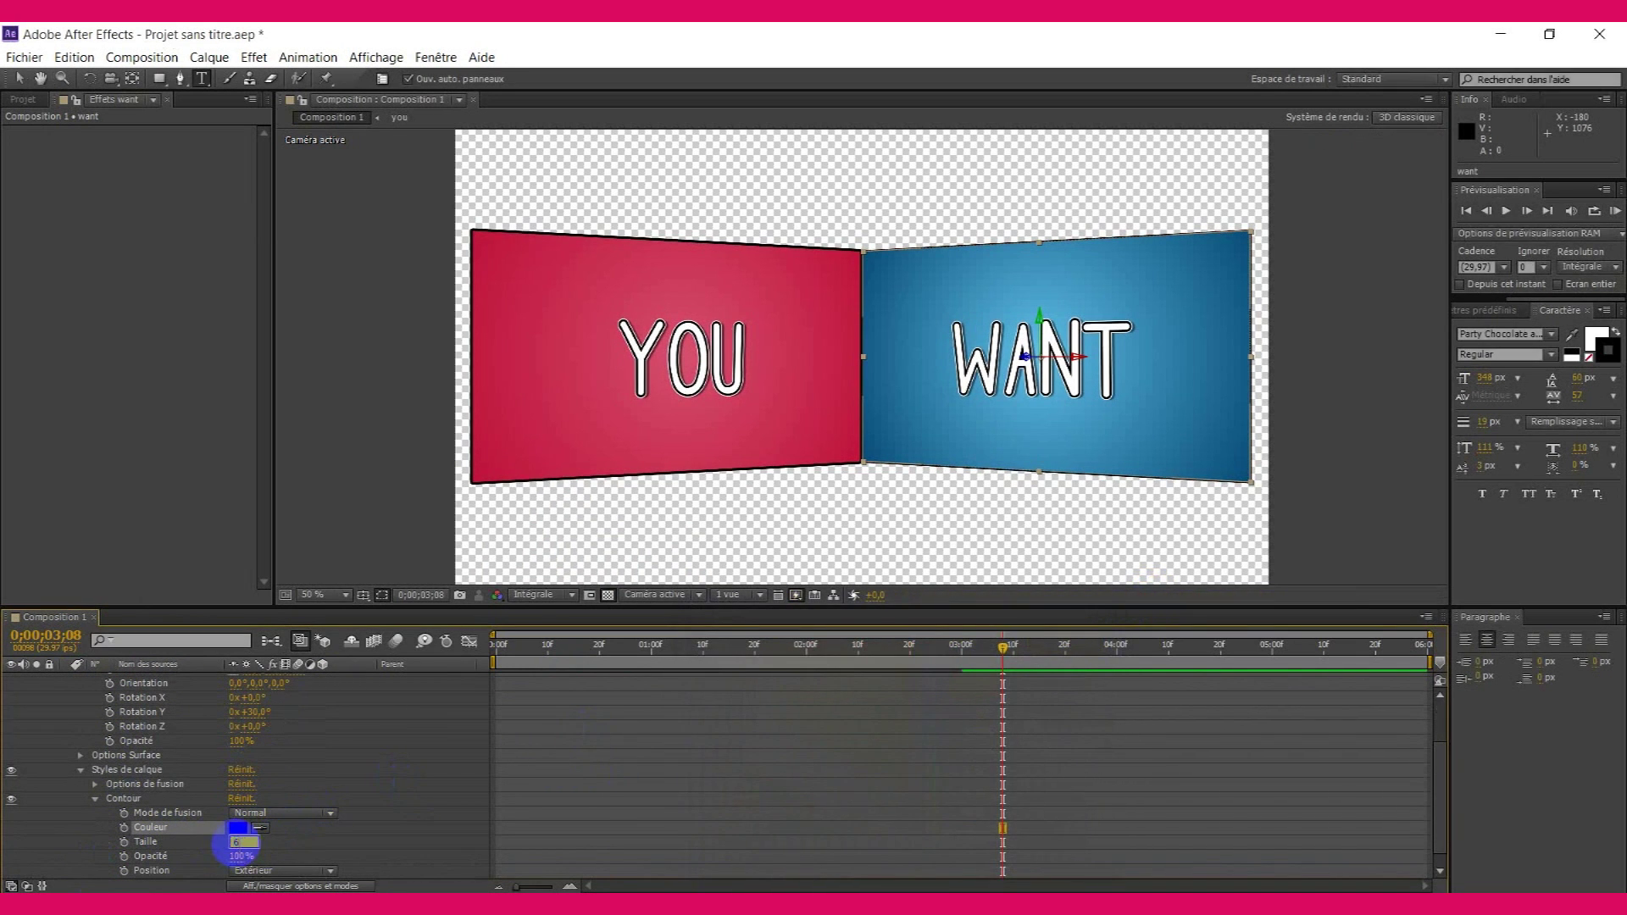
{"action": "key", "text": "Return"}
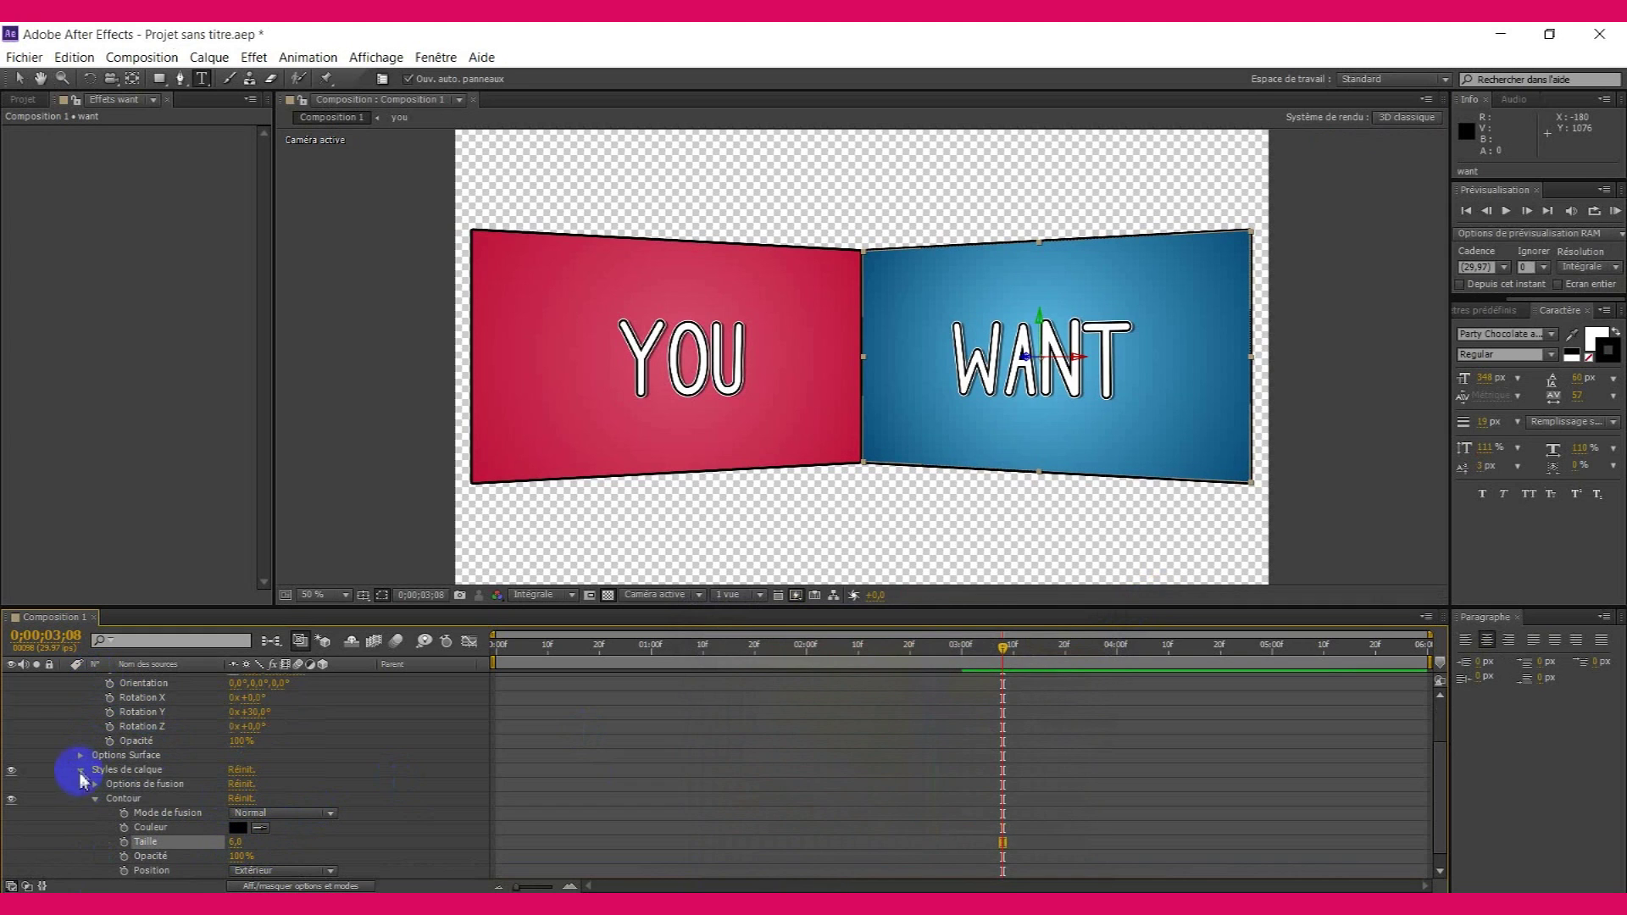
{"action": "left_click", "coordinate": [81, 770]}
{"action": "left_click", "coordinate": [80, 693]}
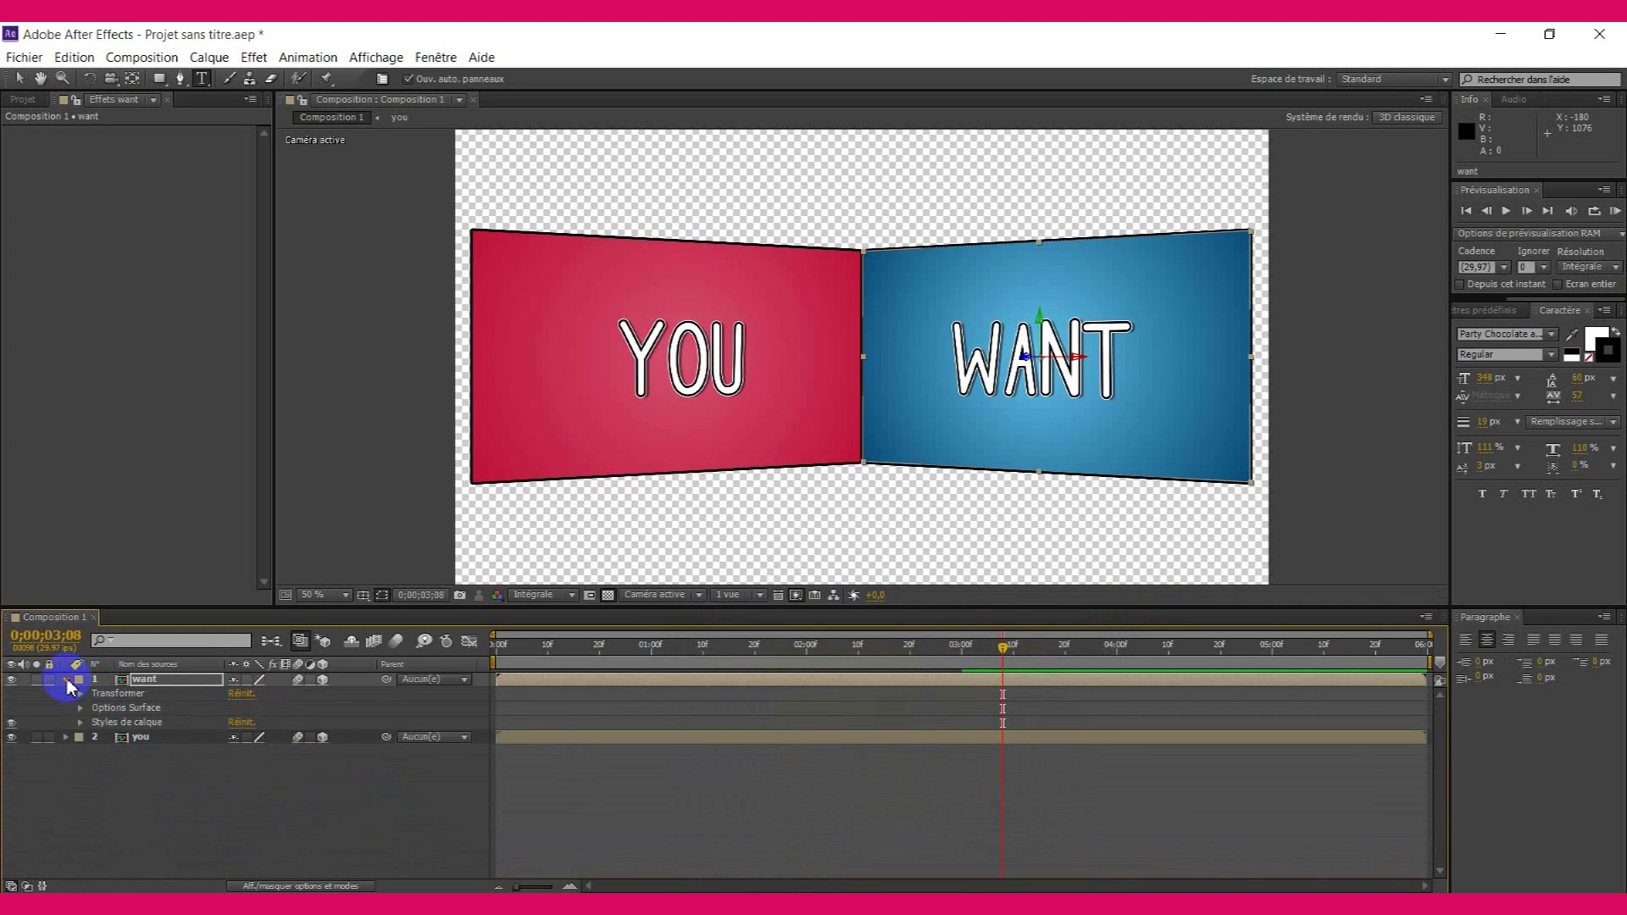
{"action": "left_click", "coordinate": [66, 681]}
- At the start of the timeline, create a null object and parent the you and want layers to it
{"action": "left_click", "coordinate": [116, 784]}
{"action": "key", "text": "Home"}
{"action": "key", "text": "q"}
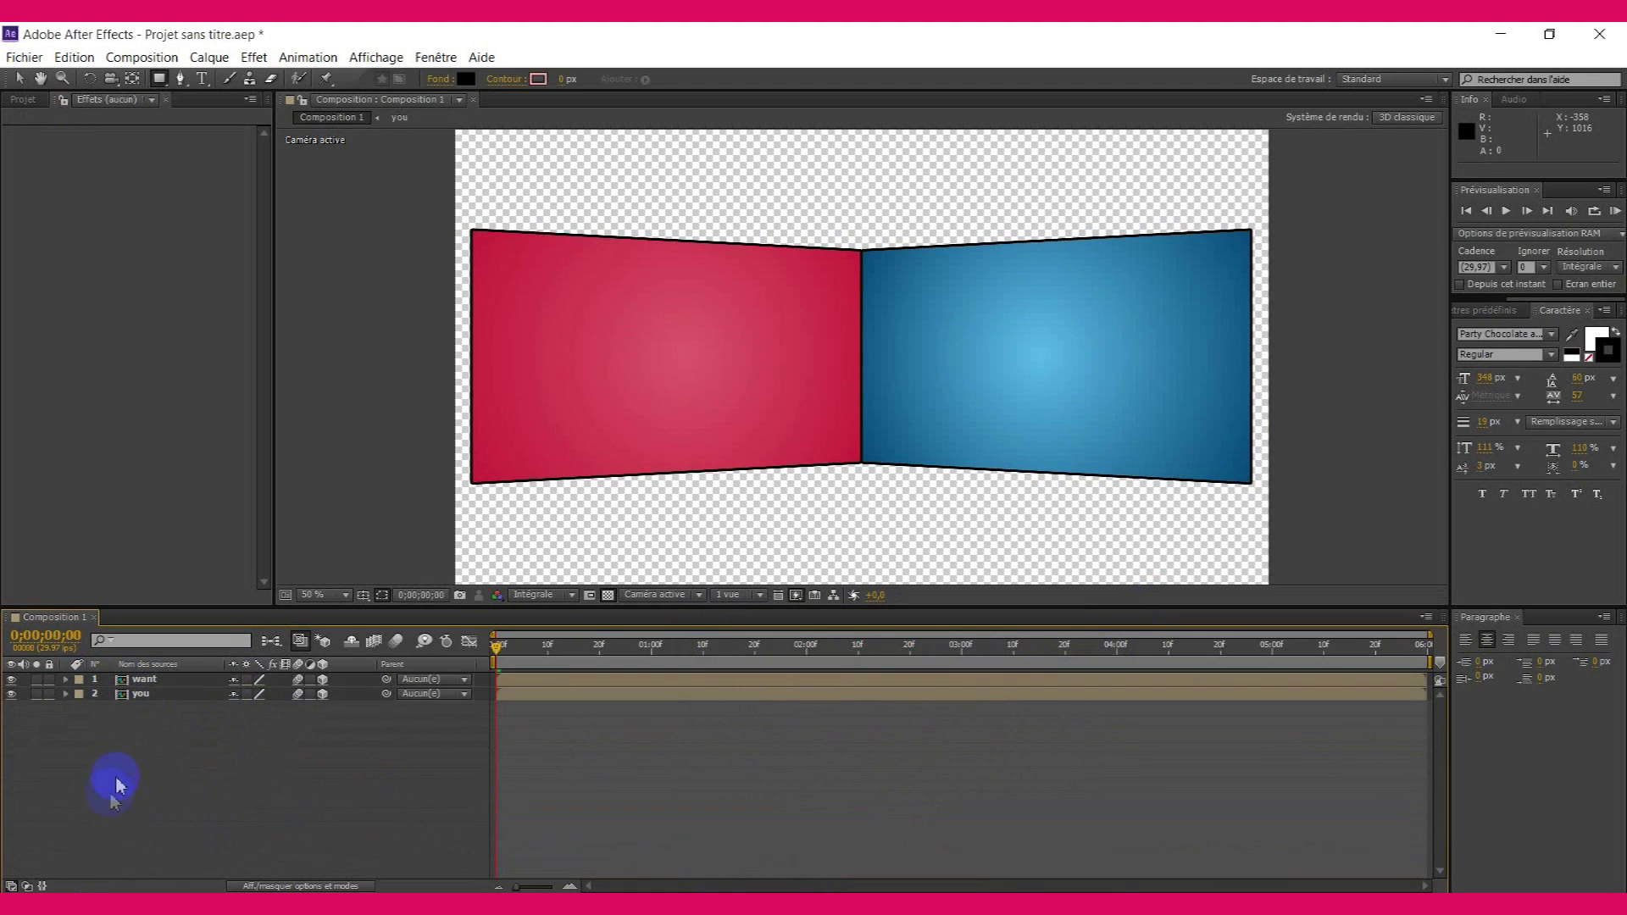
{"action": "right_click", "coordinate": [122, 772]}
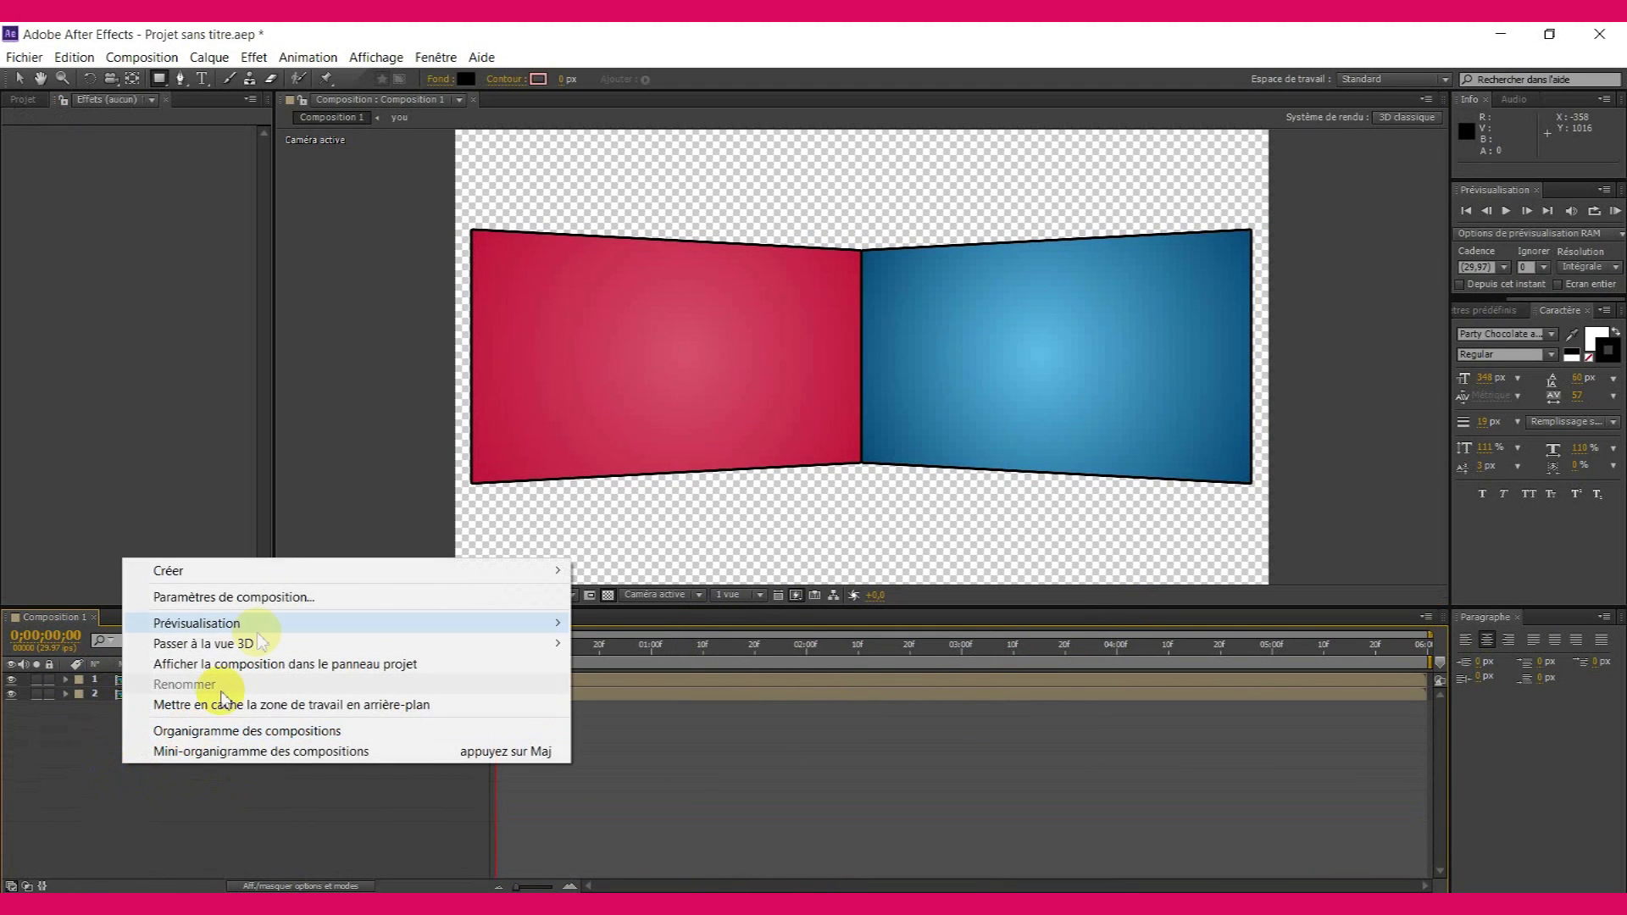
{"action": "mouse_move", "coordinate": [527, 575]}
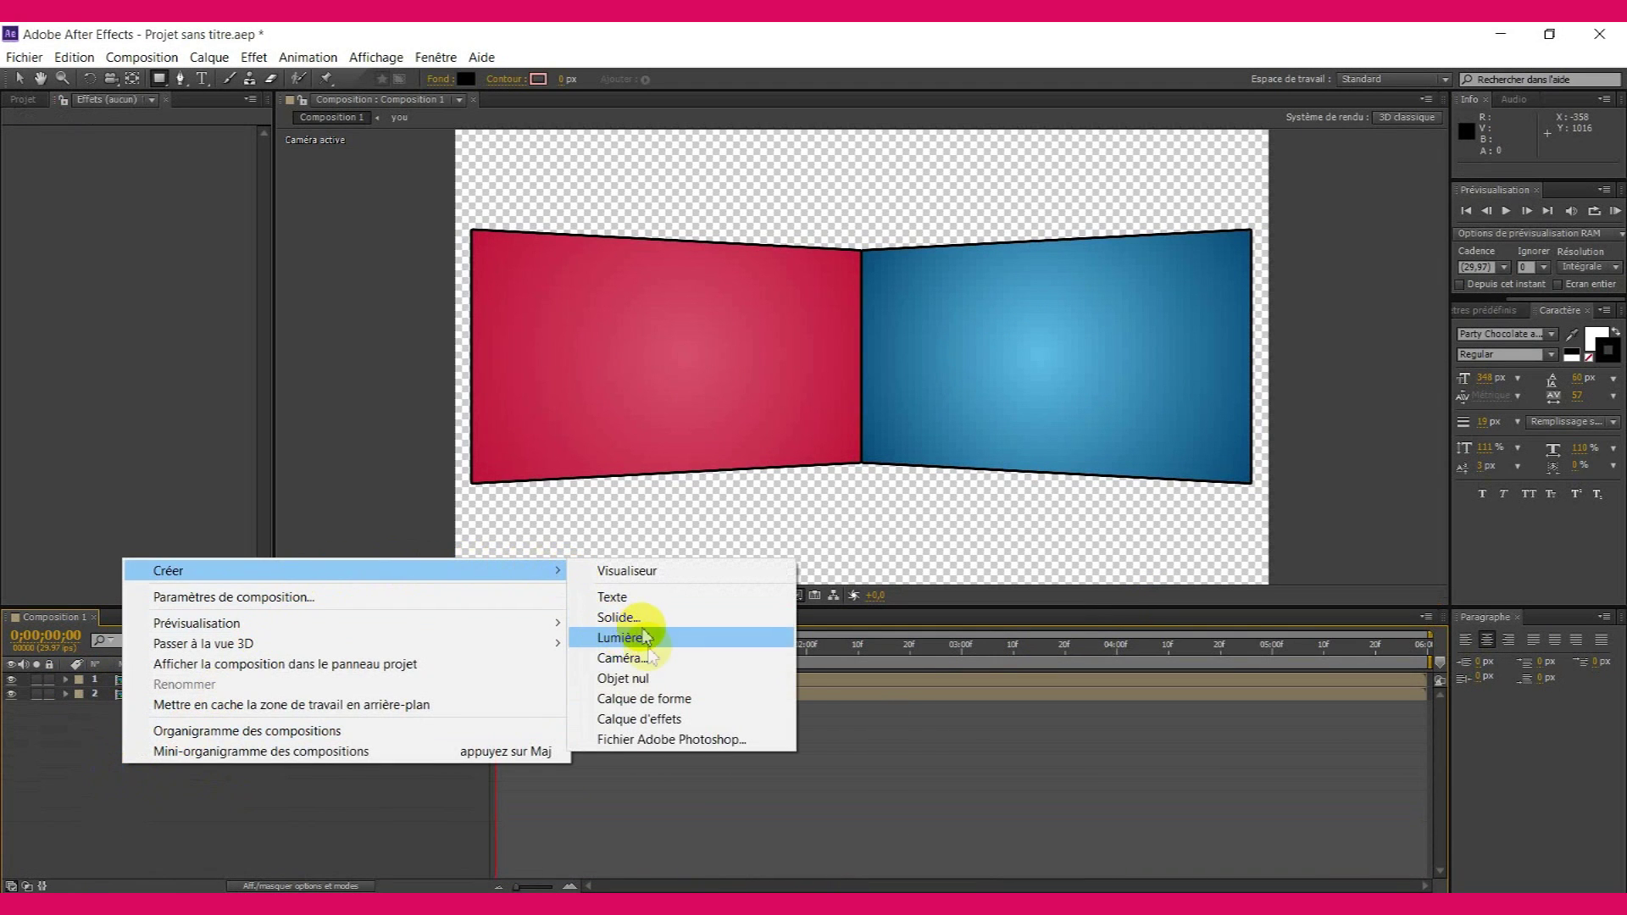
{"action": "left_click", "coordinate": [629, 678]}
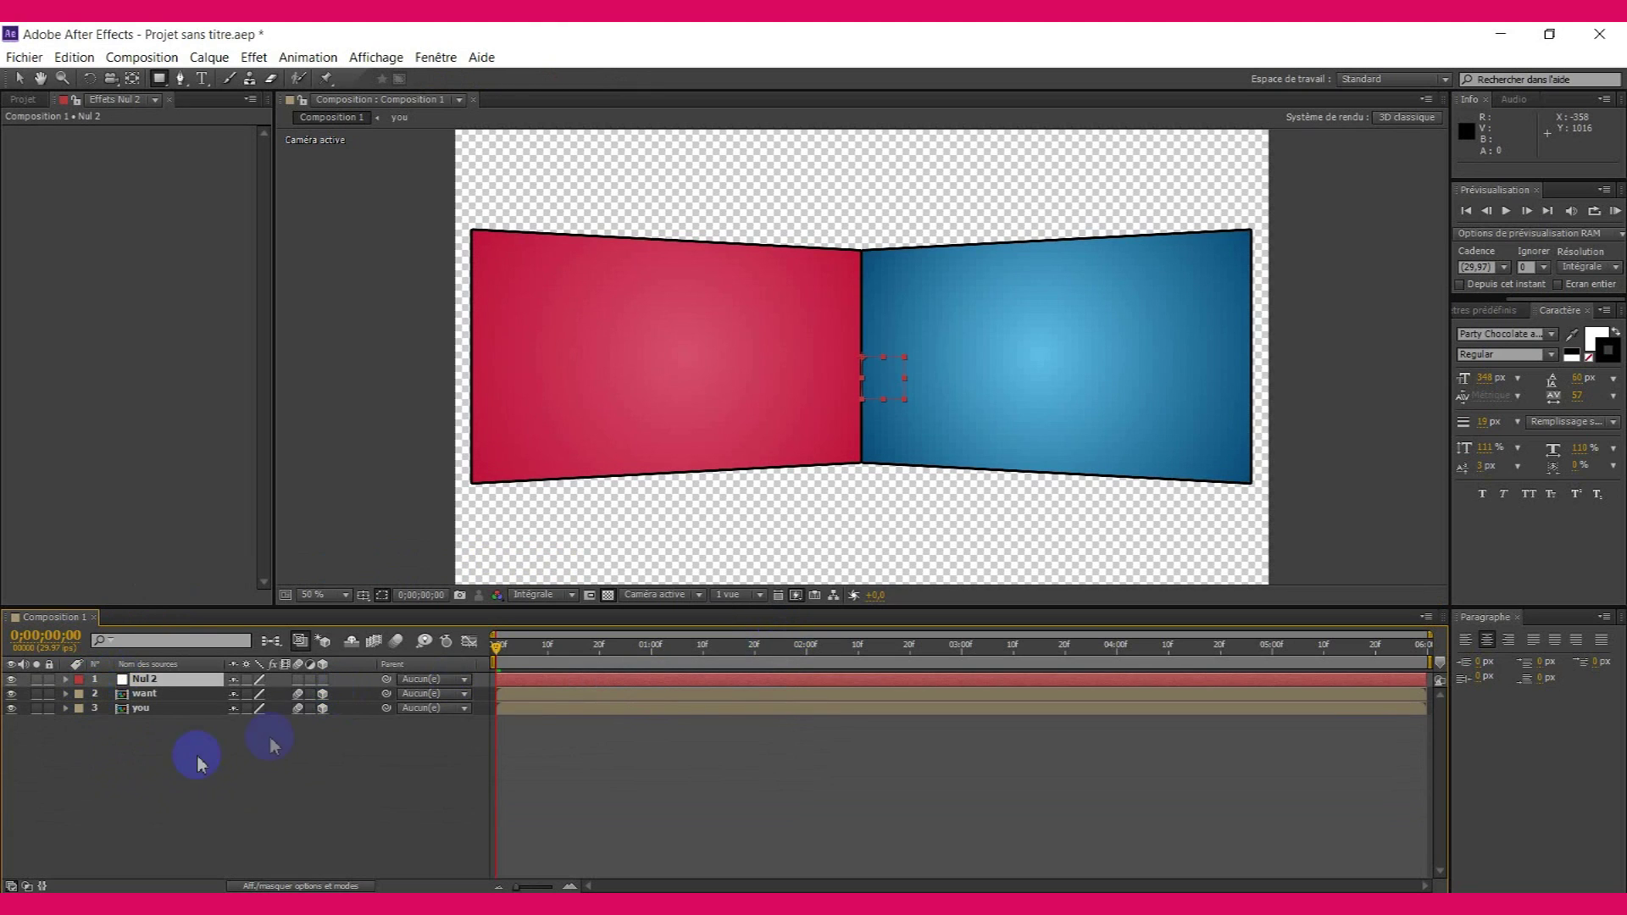
{"action": "left_click_drag", "start_coordinate": [388, 711], "coordinate": [143, 679]}
{"action": "left_click_drag", "start_coordinate": [385, 695], "coordinate": [168, 685]}
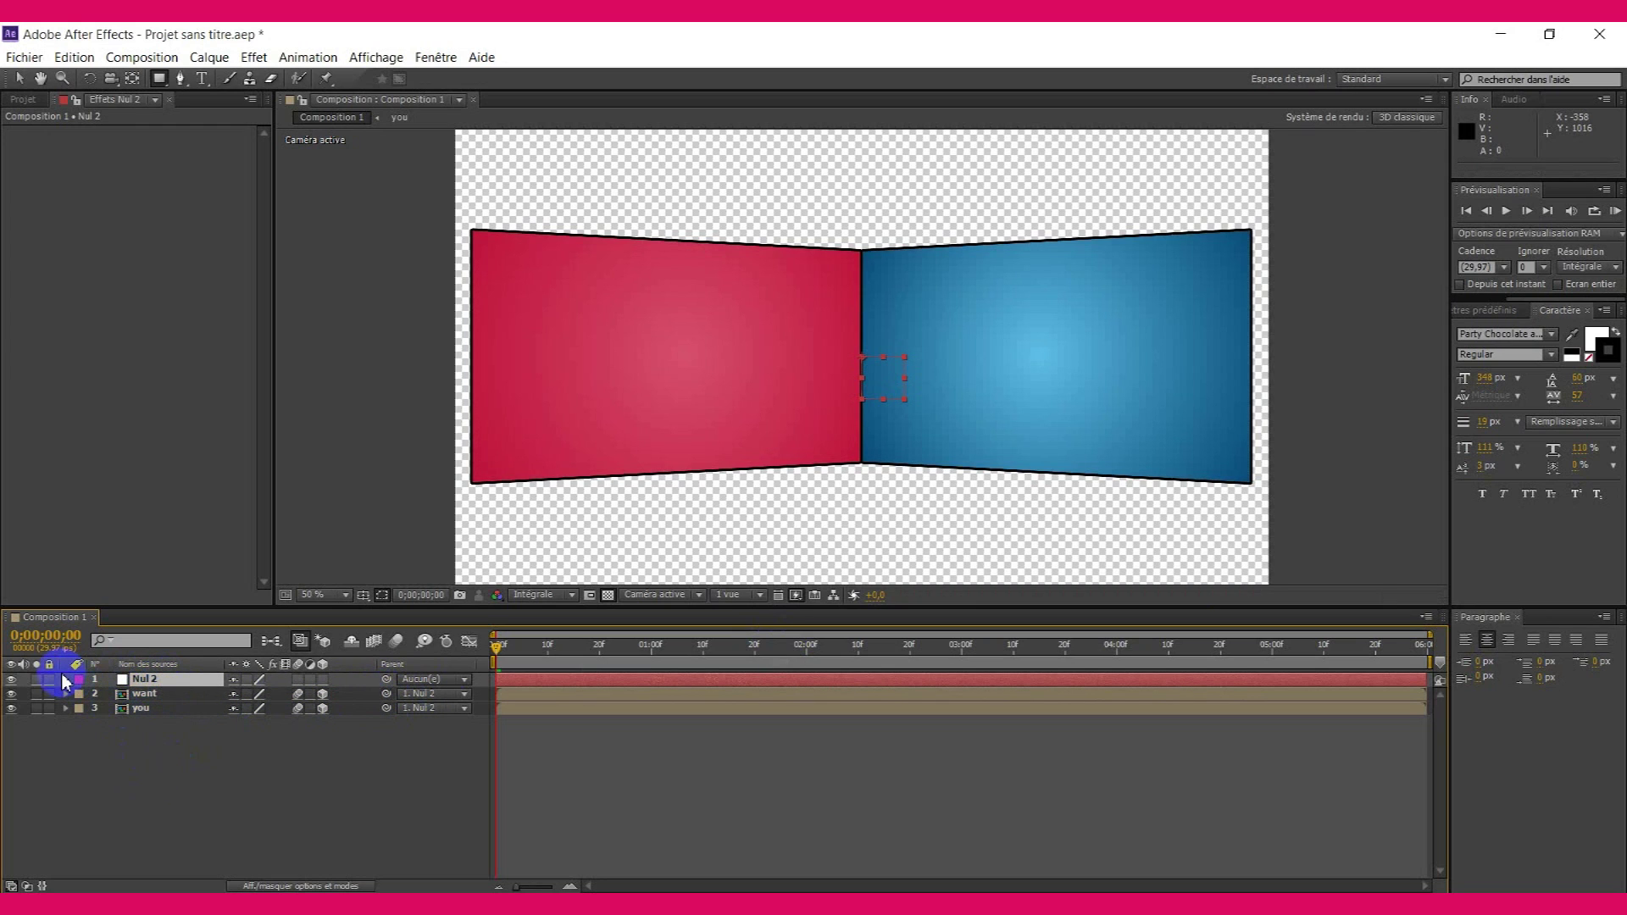
- Make the null a 3D layer and enable keyframes at 0 seconds for its Scale, Orientation and Y Rotation
{"action": "key", "text": "ctrl+shift+a"}
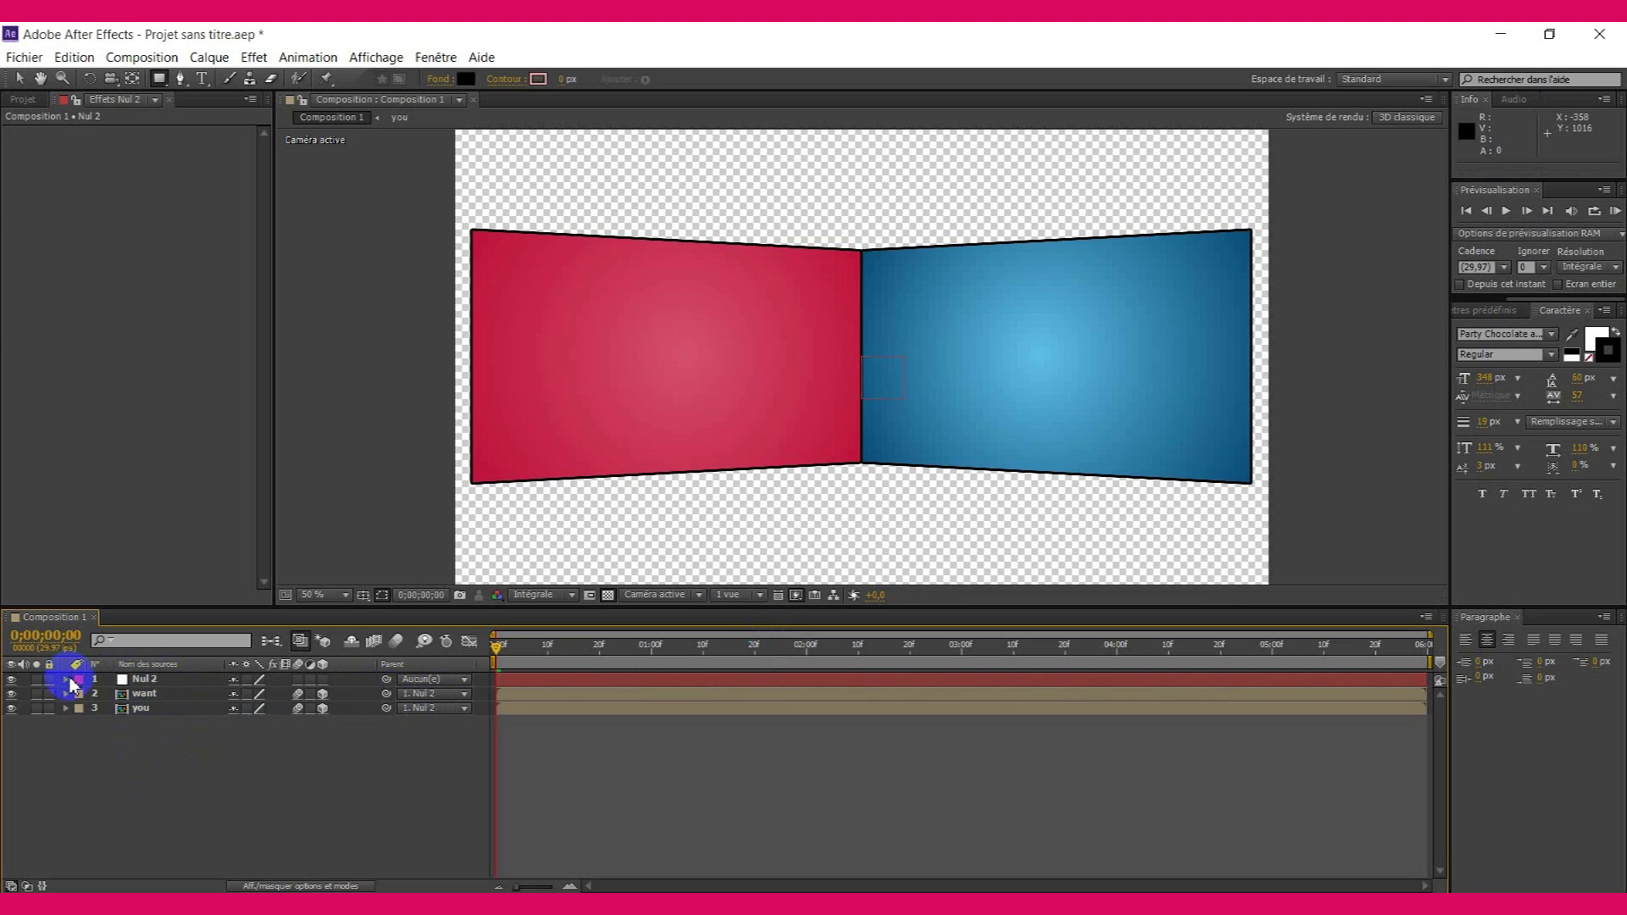
{"action": "left_click", "coordinate": [68, 680]}
{"action": "left_click", "coordinate": [81, 694]}
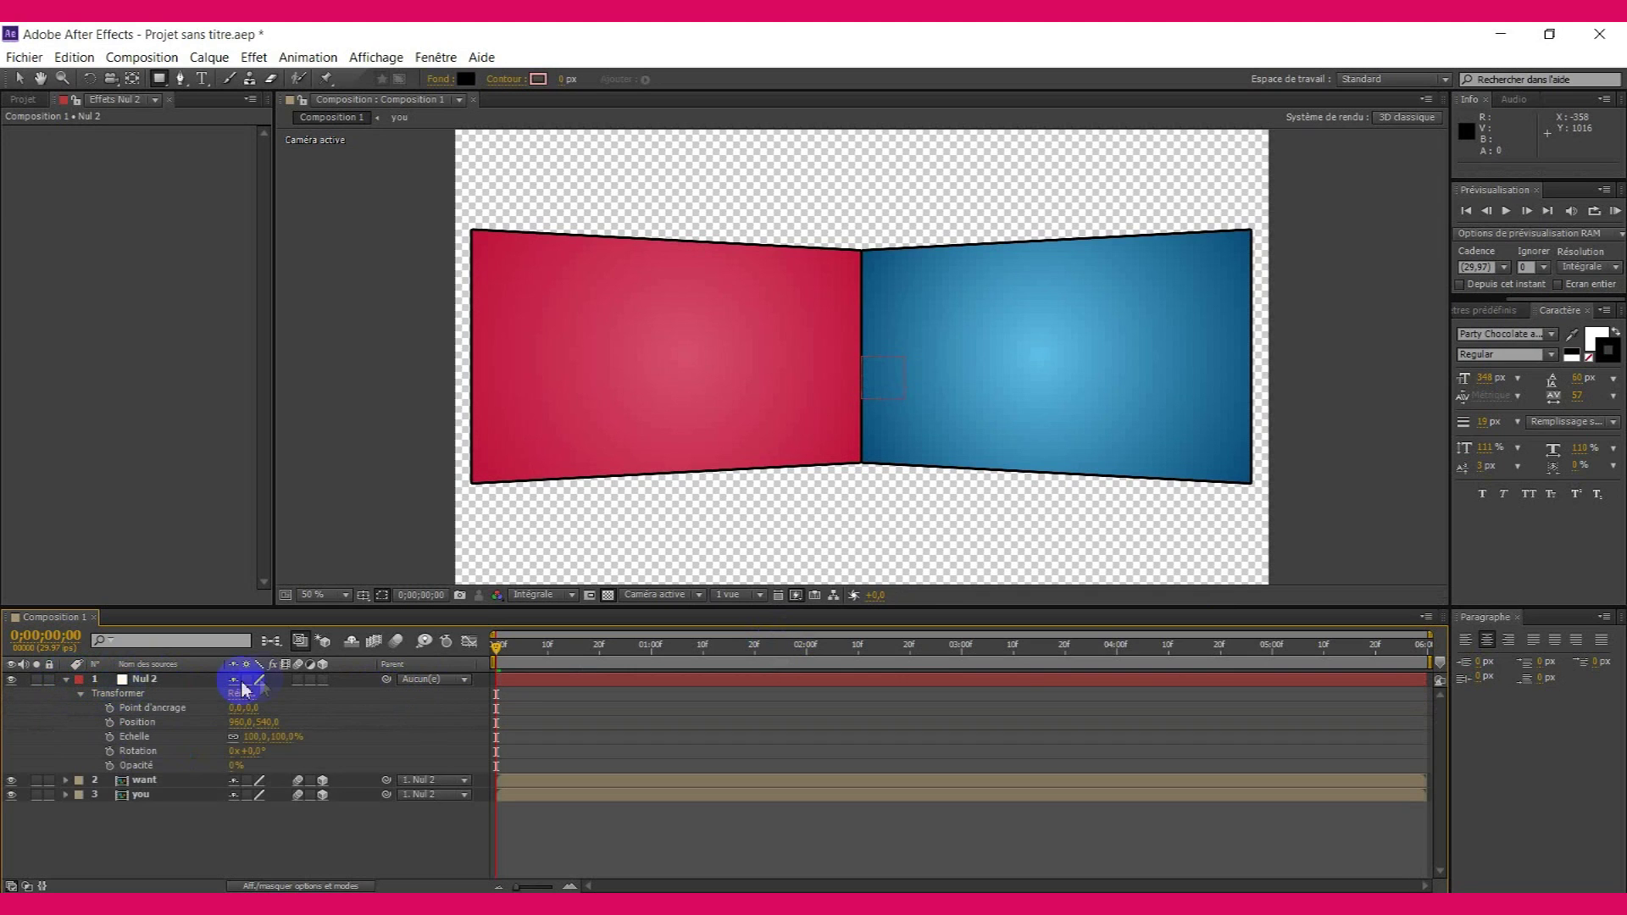
{"action": "left_click", "coordinate": [322, 680]}
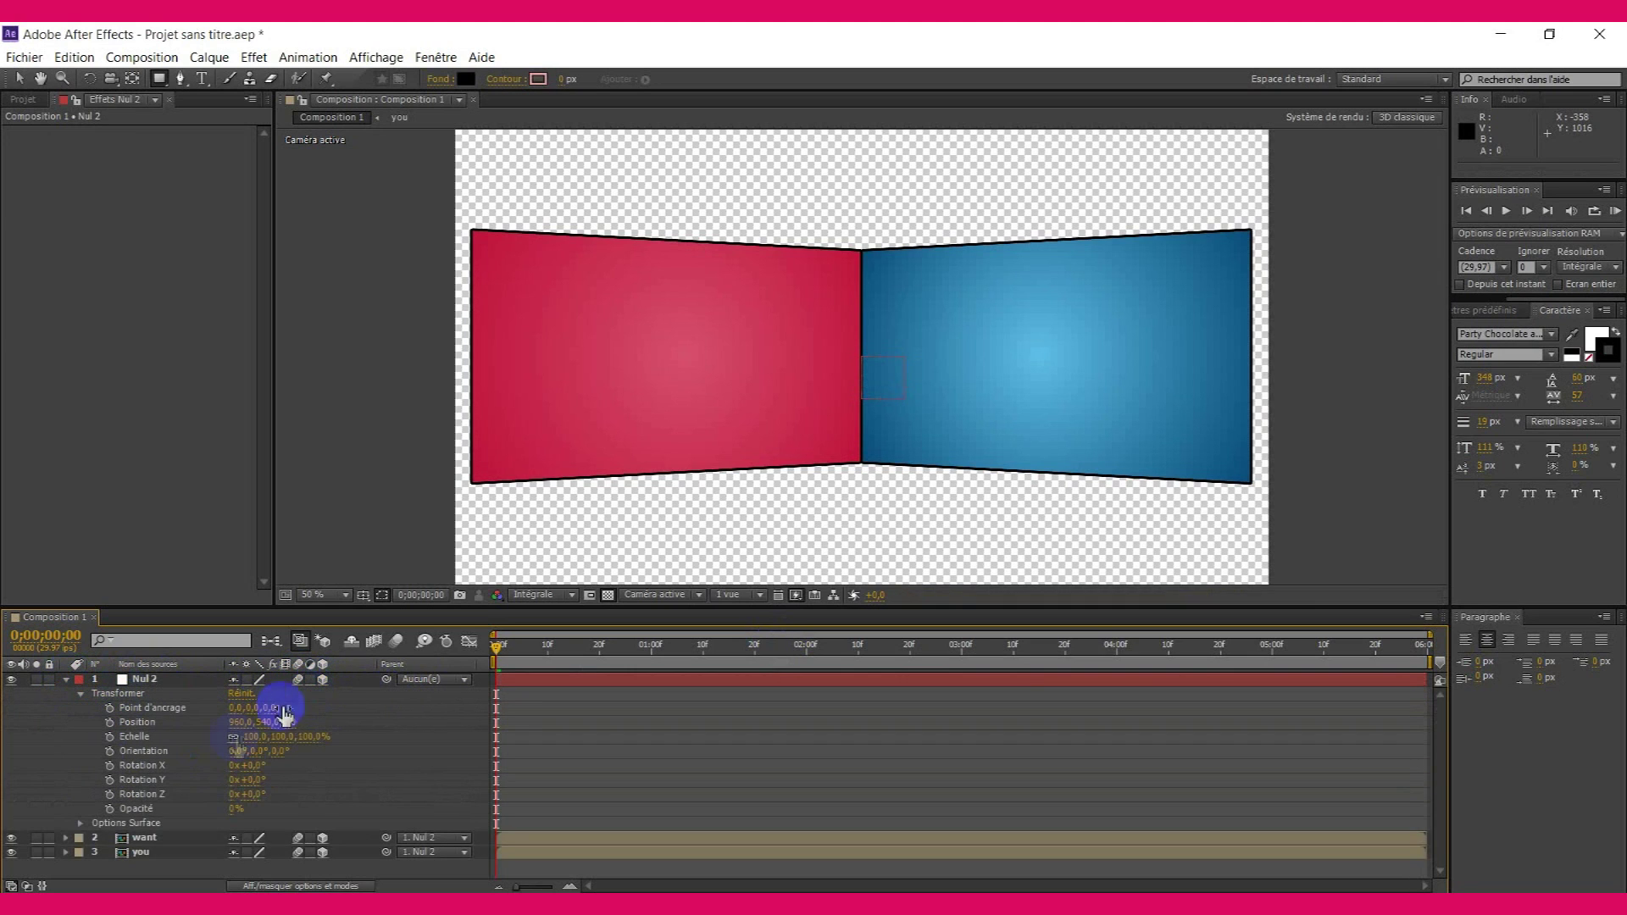
{"action": "left_click", "coordinate": [110, 736]}
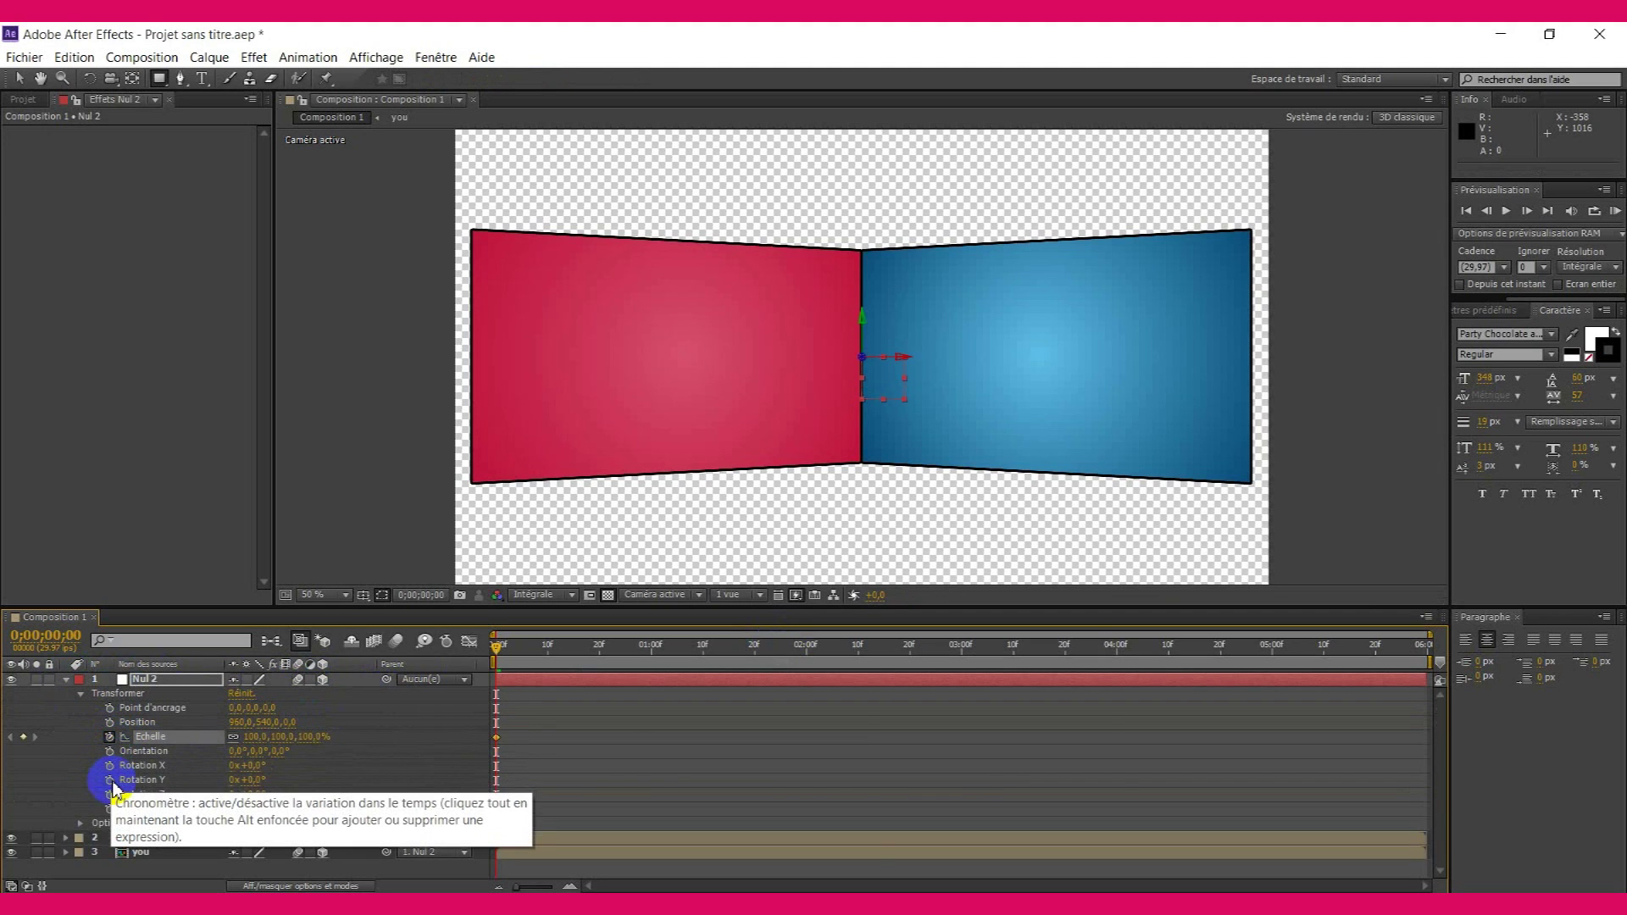
{"action": "left_click", "coordinate": [110, 750]}
{"action": "left_click", "coordinate": [110, 780]}
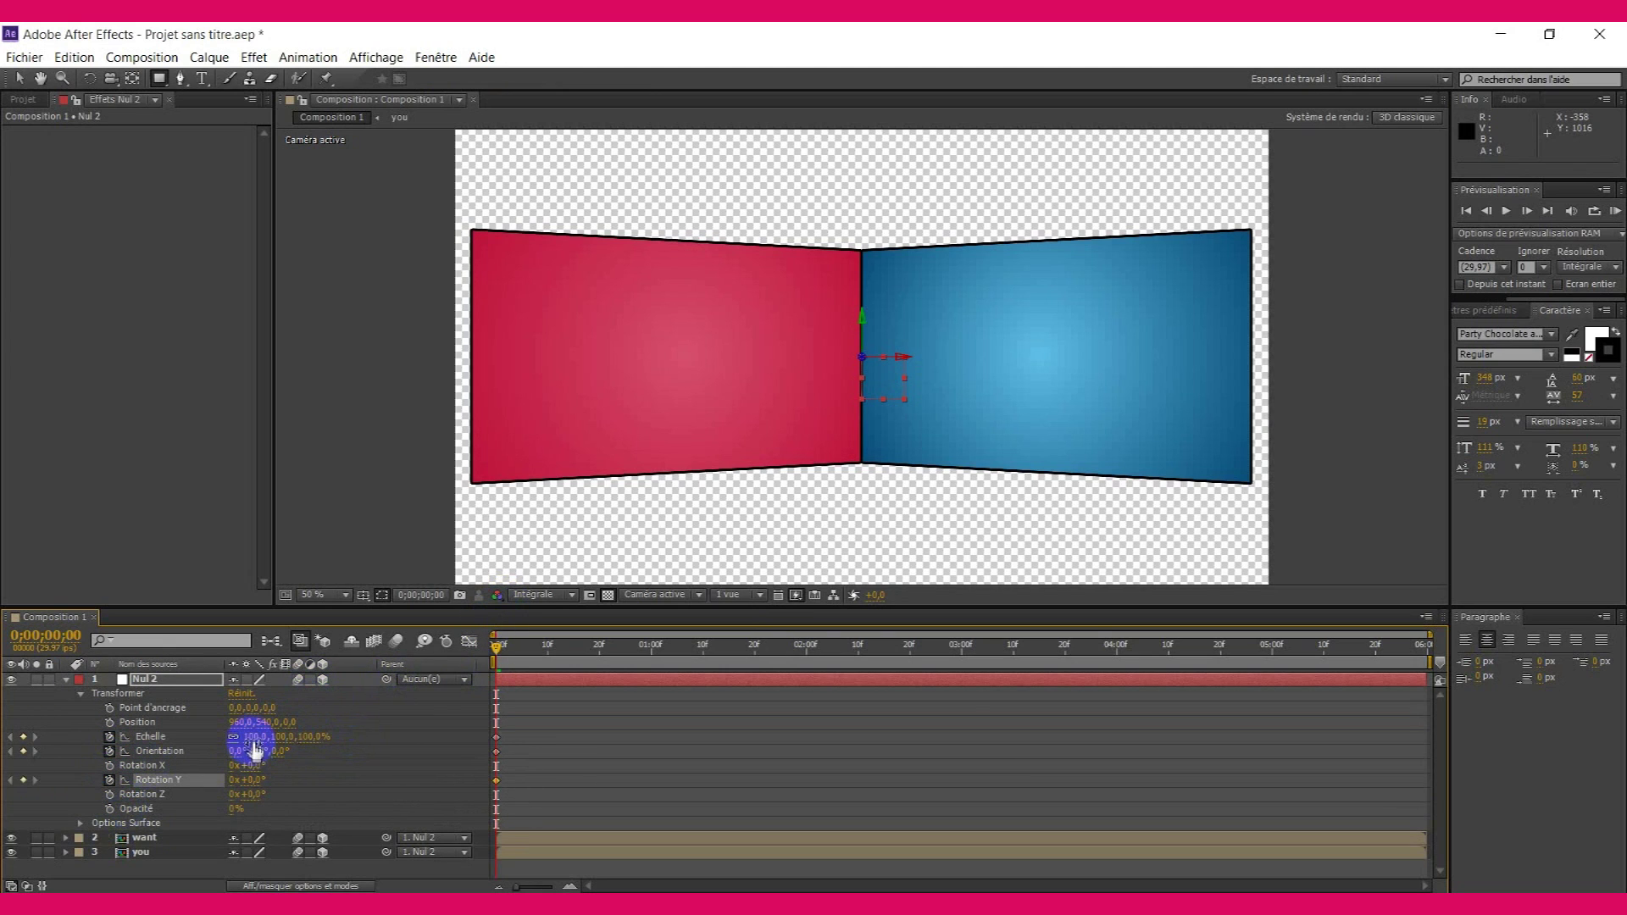
- Enlarge the null's Scale to 126% and set its Y Rotation to 30° so the you panel faces the viewer
{"action": "left_click_drag", "start_coordinate": [305, 741], "coordinate": [327, 734]}
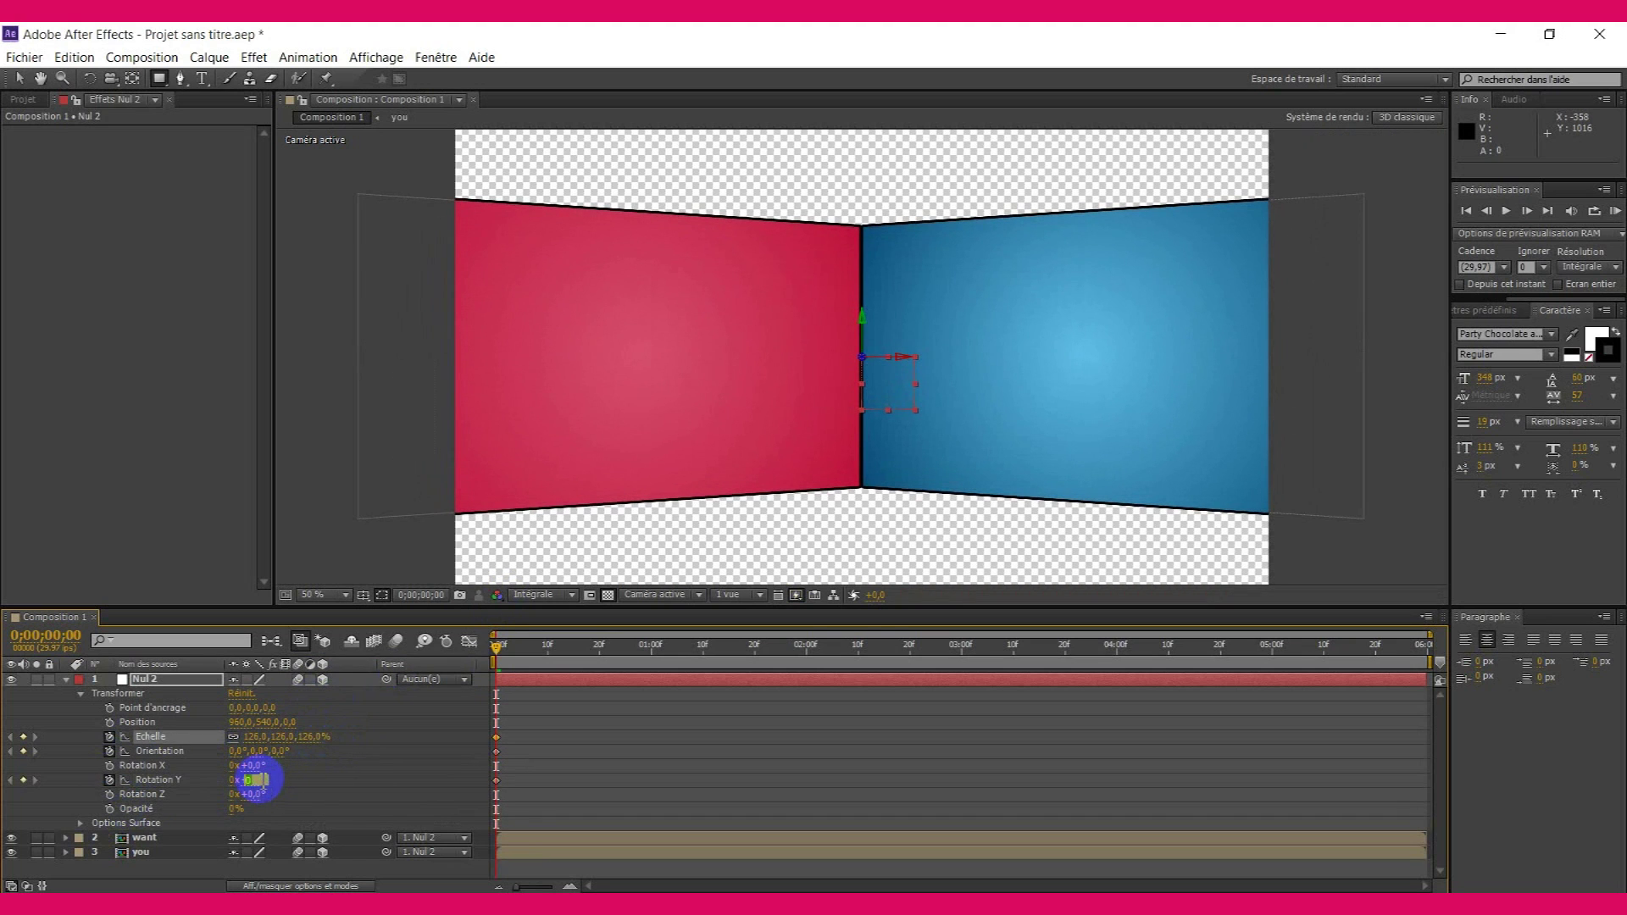
{"action": "left_click", "coordinate": [252, 779]}
{"action": "type", "text": "30"}
{"action": "key", "text": "Return"}
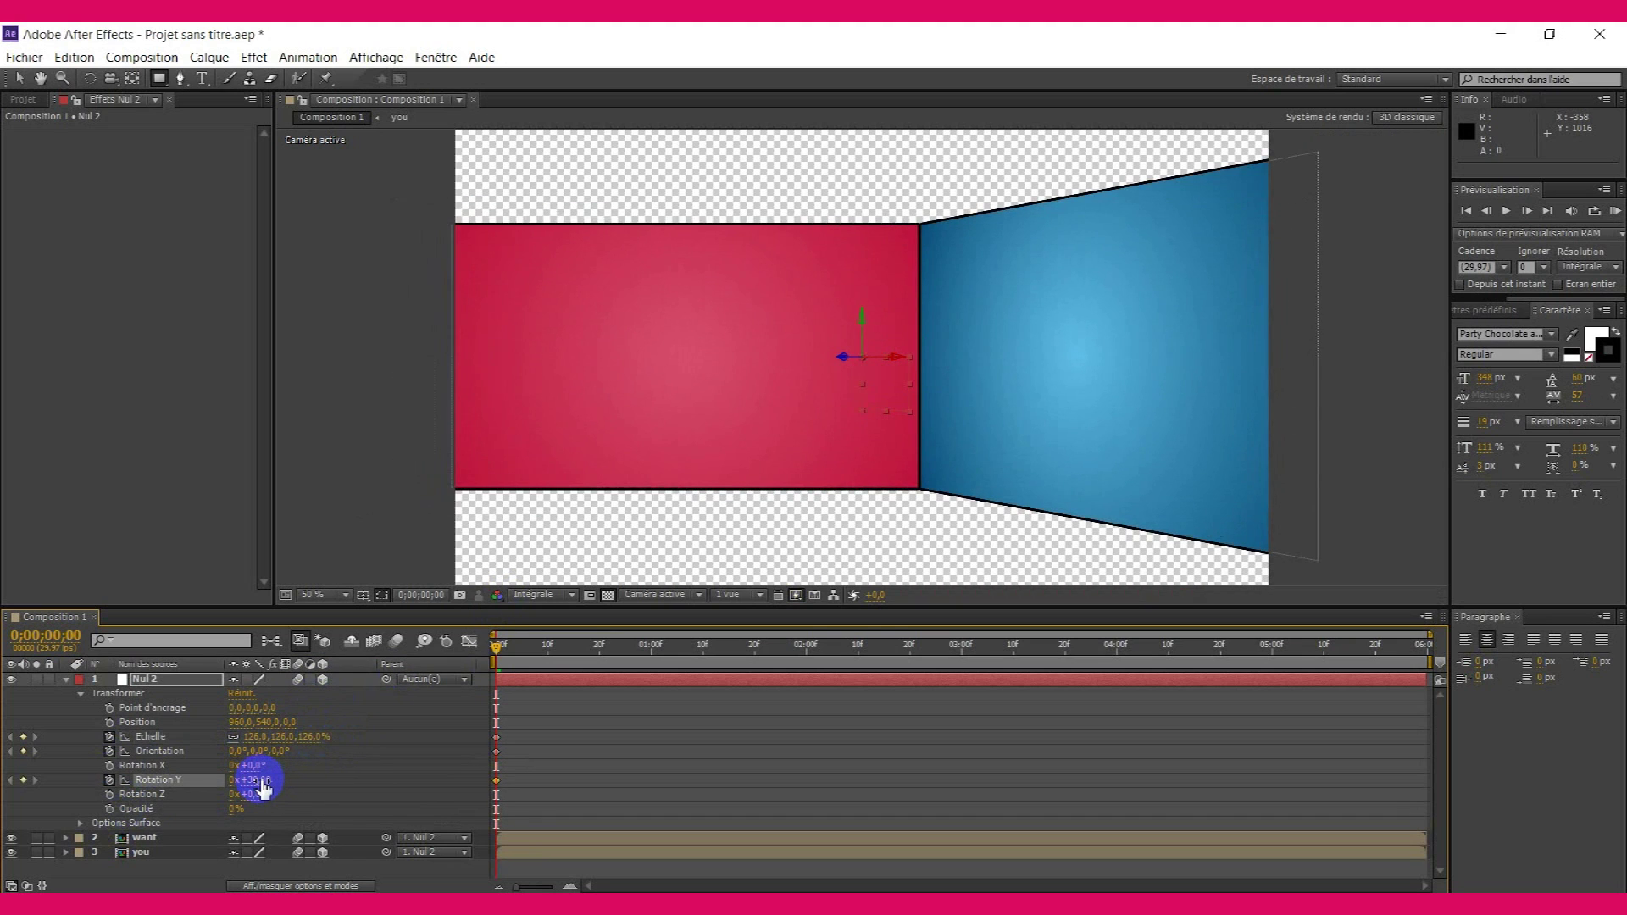
- Enable keyframes for the null's Position, move it to X 1318 and raise its Scale to 235%
{"action": "left_click", "coordinate": [109, 722]}
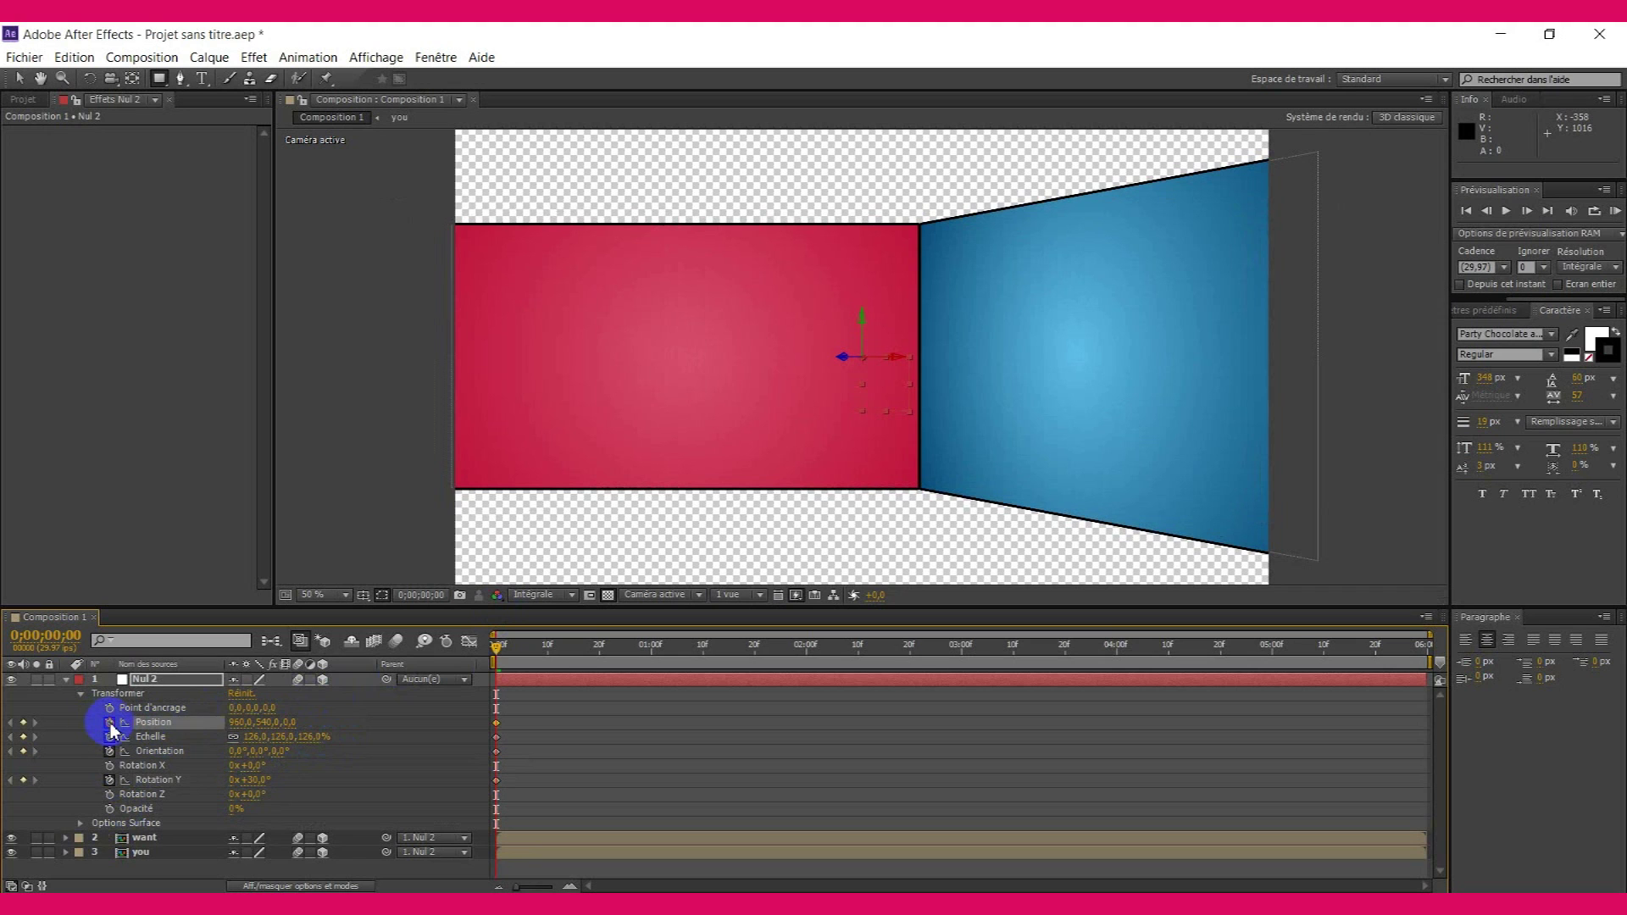
{"action": "left_click_drag", "start_coordinate": [243, 729], "coordinate": [563, 736]}
{"action": "left_click_drag", "start_coordinate": [308, 740], "coordinate": [390, 728]}
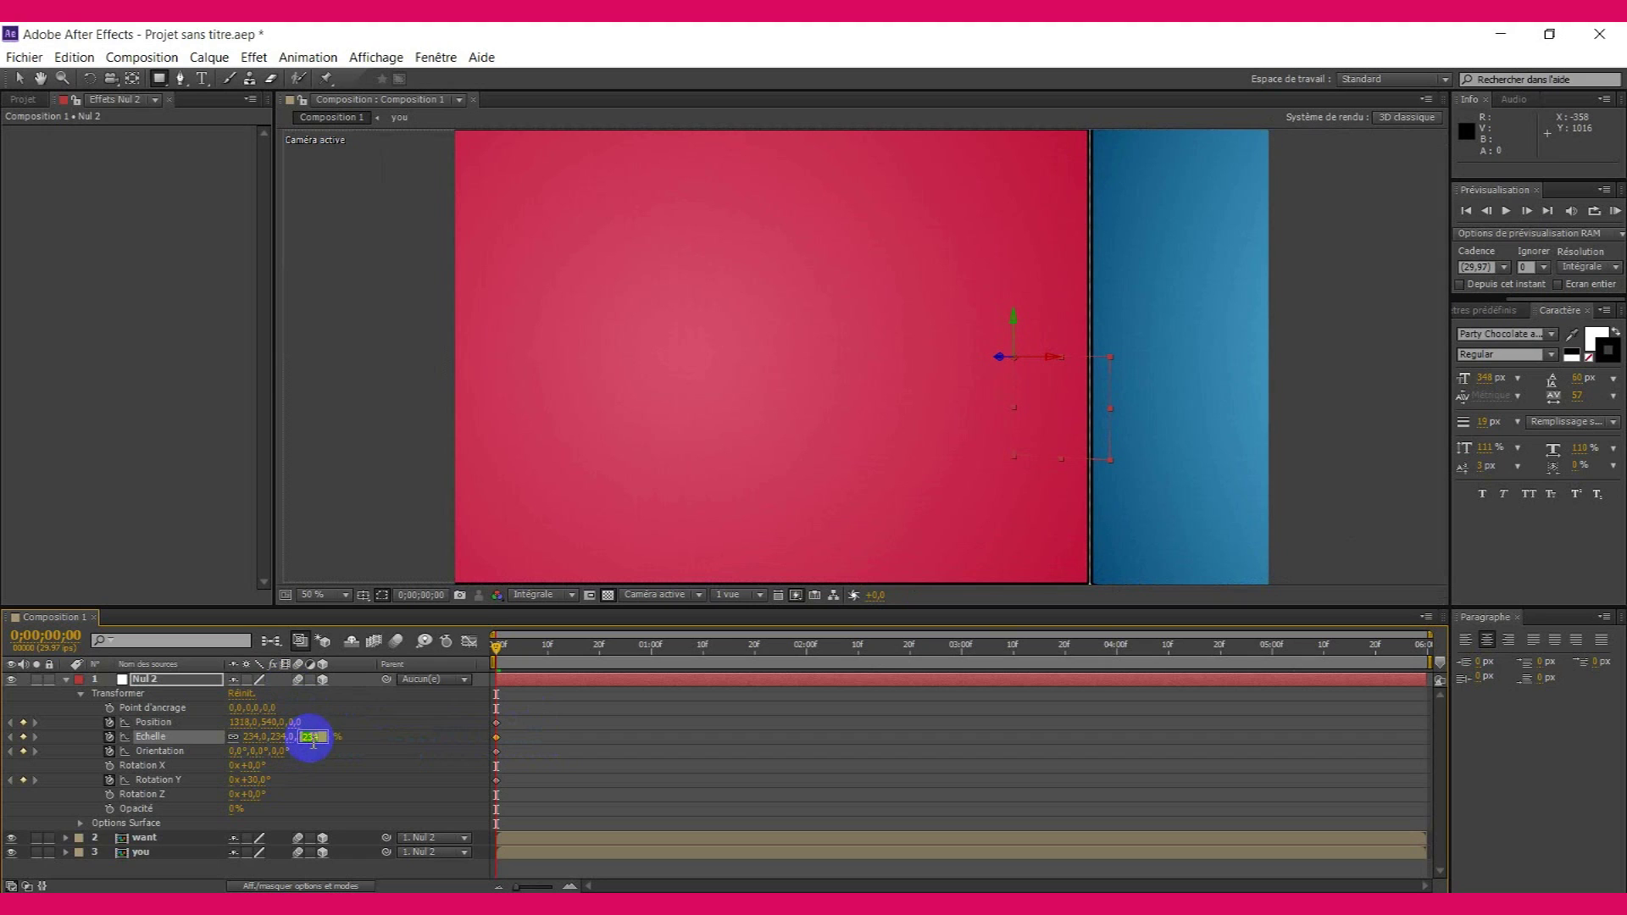
{"action": "type", "text": "235"}
{"action": "key", "text": "Return"}
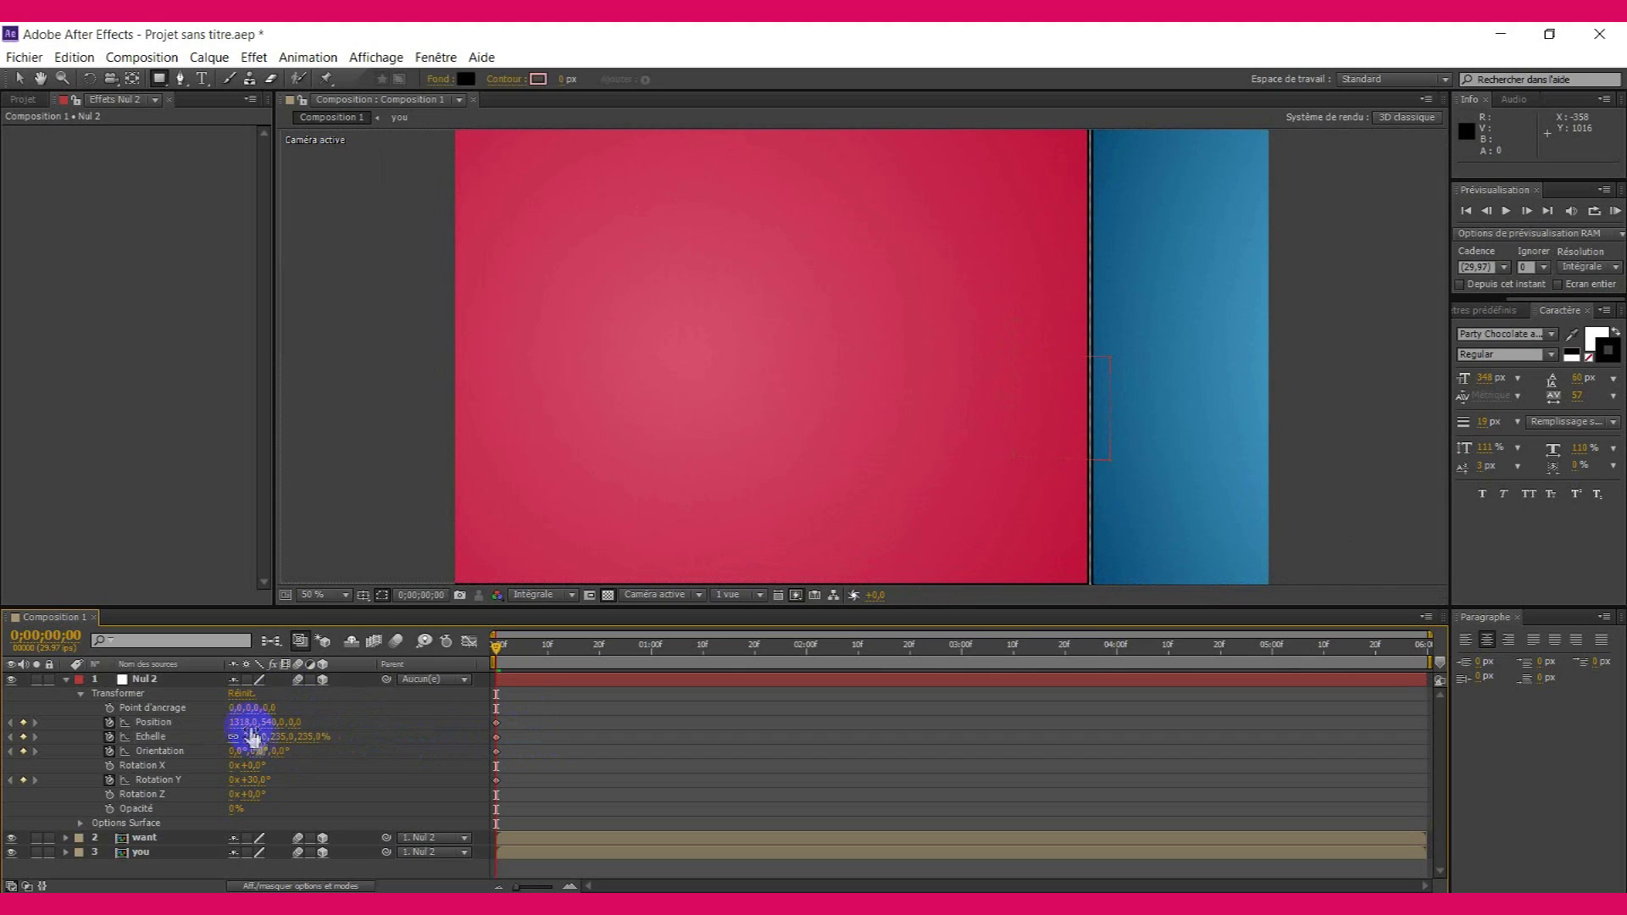
- Move the null to X 1824 and raise its Scale to 238% so the you panel fills the frame
{"action": "left_click_drag", "start_coordinate": [240, 722], "coordinate": [672, 741]}
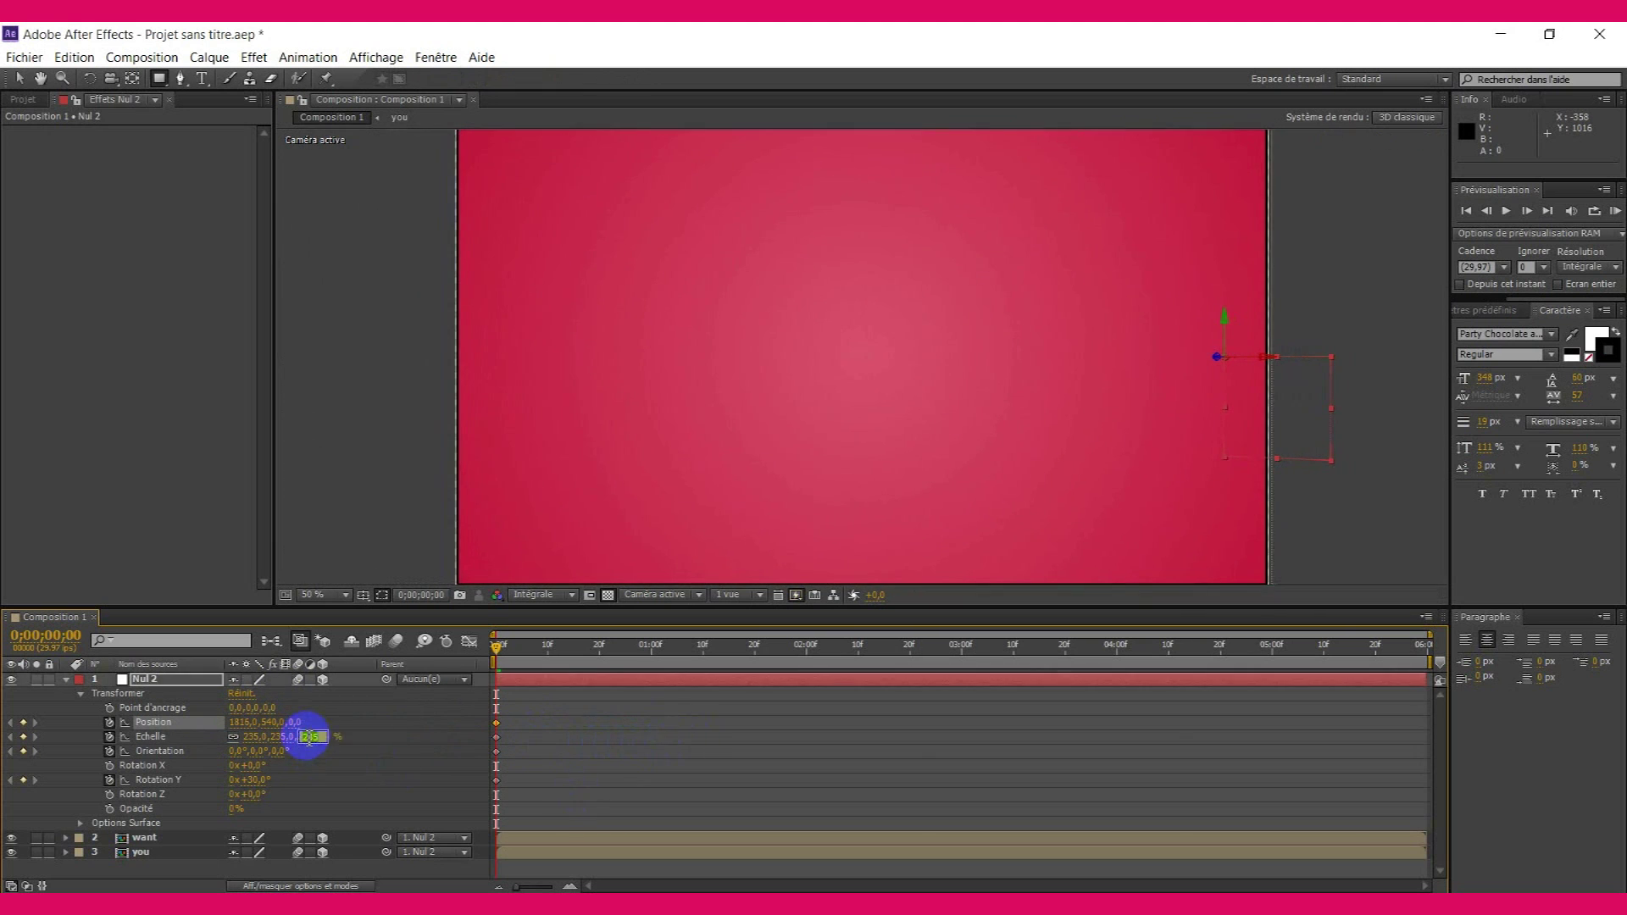
{"action": "type", "text": "236"}
{"action": "key", "text": "Return"}
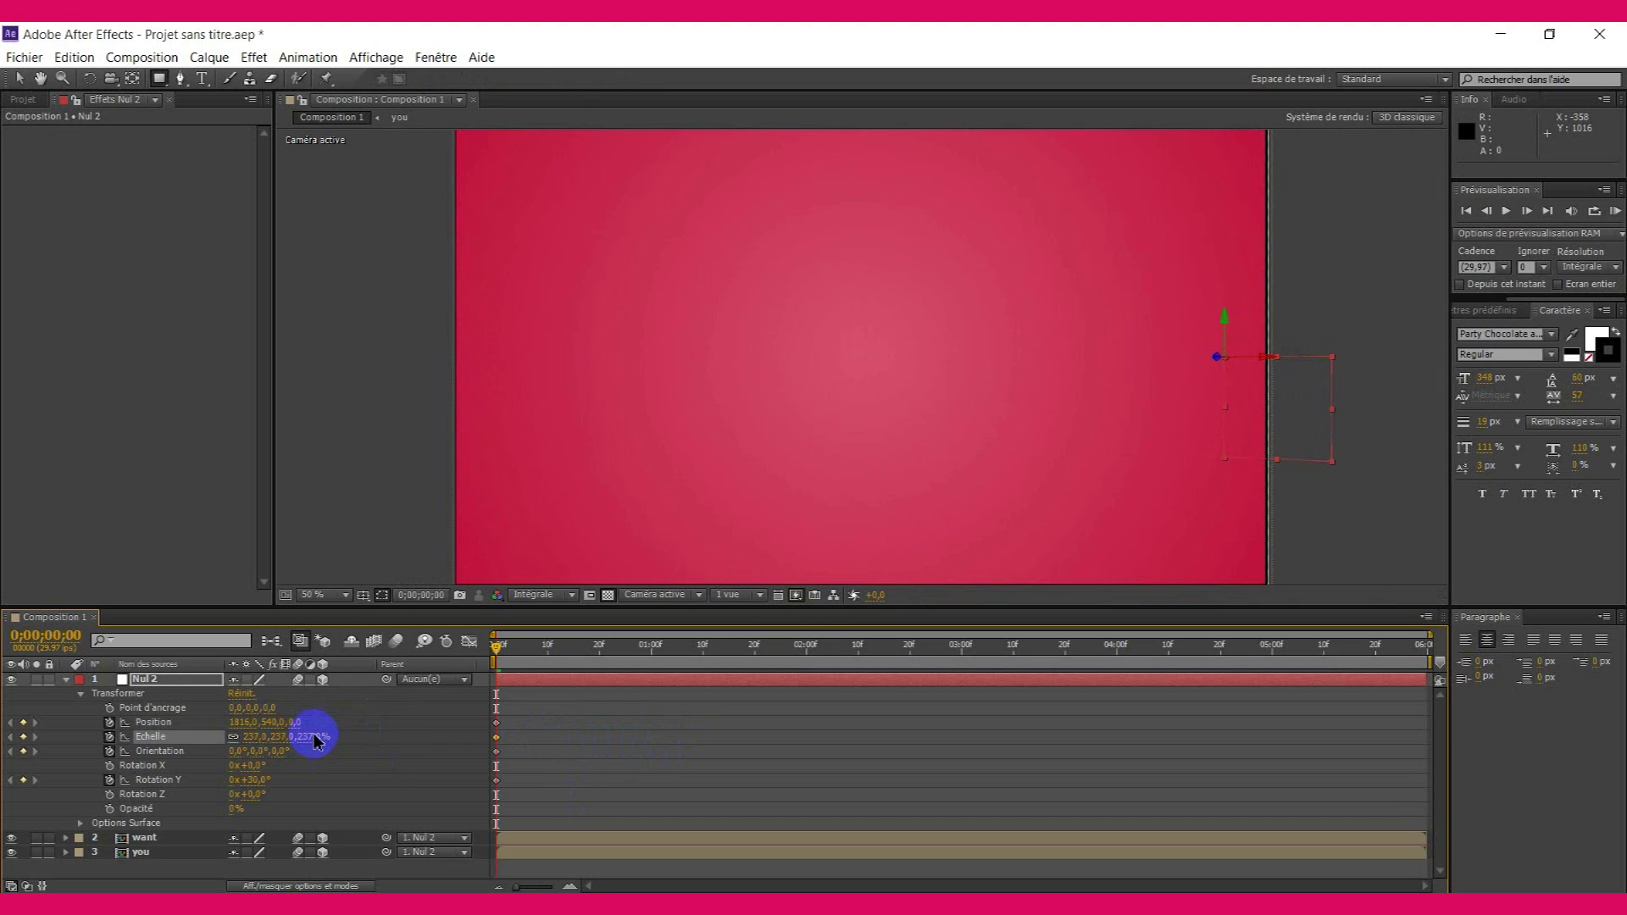
{"action": "left_click_drag", "start_coordinate": [238, 722], "coordinate": [250, 721]}
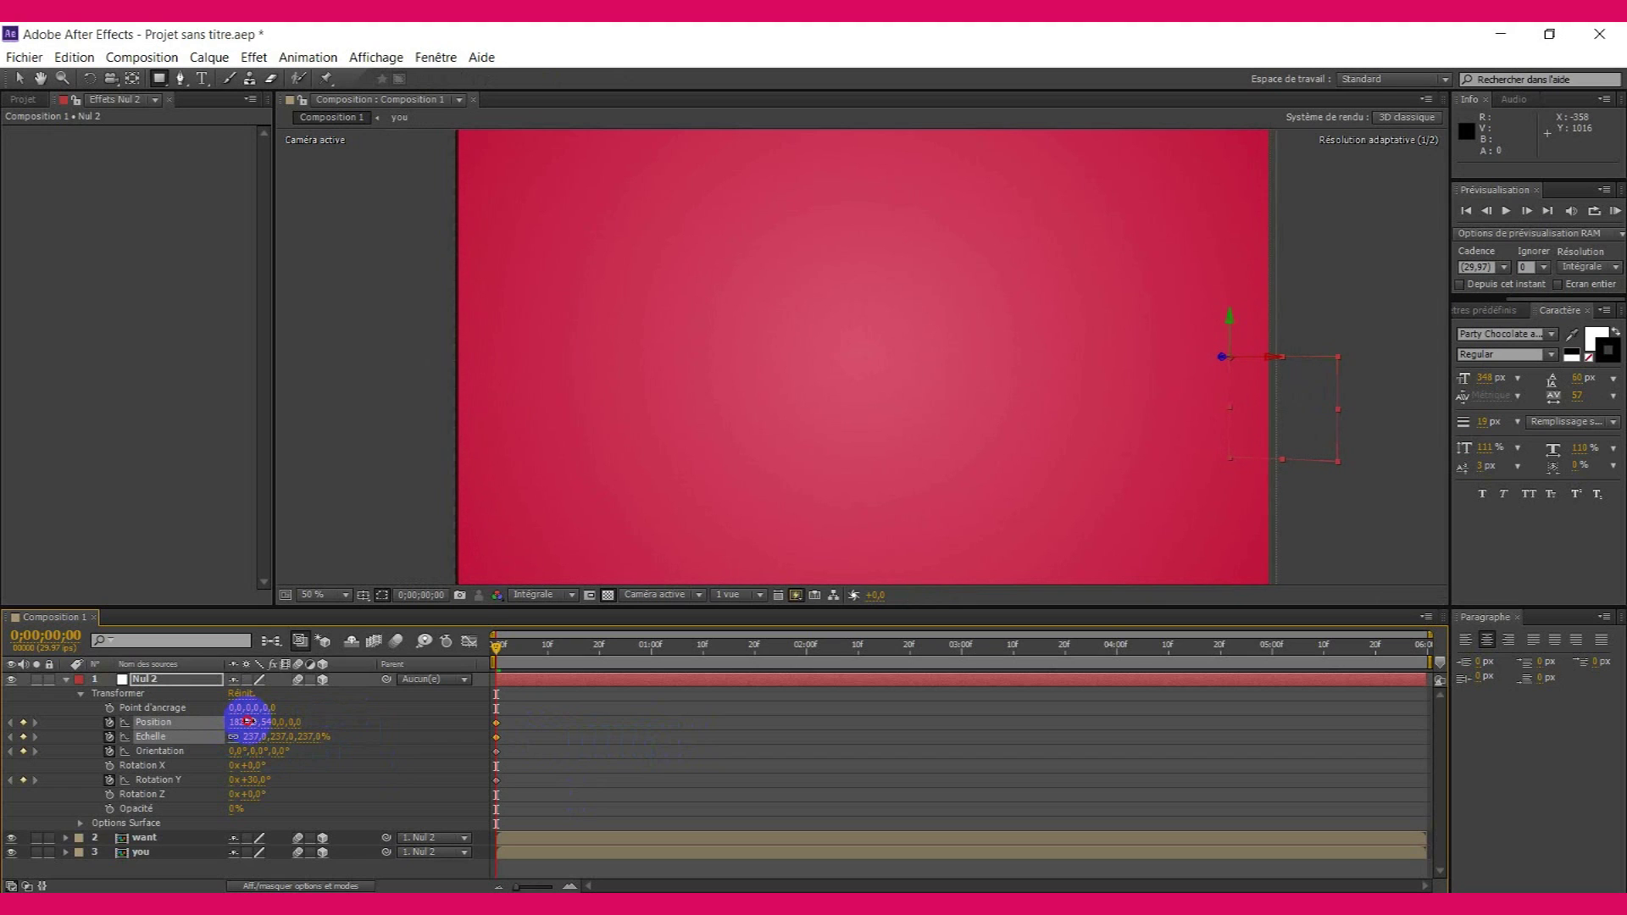
- At 1 second, add holding keyframes for the null's Position, Scale, Orientation and Y Rotation
{"action": "left_click", "coordinate": [651, 646]}
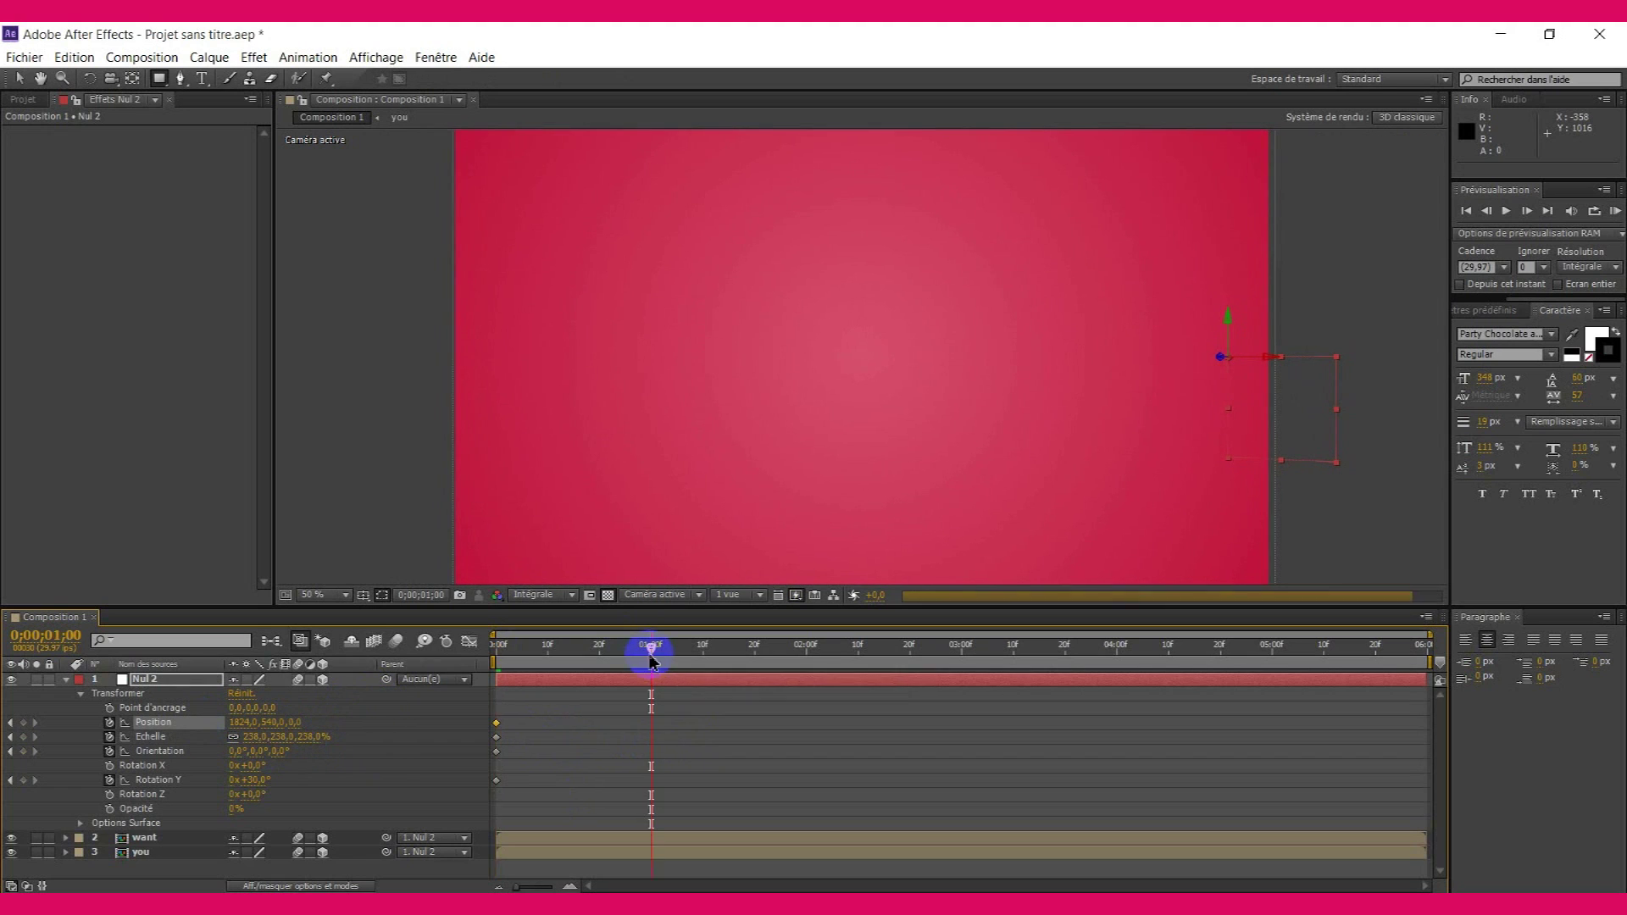
{"action": "left_click", "coordinate": [23, 751]}
{"action": "left_click", "coordinate": [23, 780]}
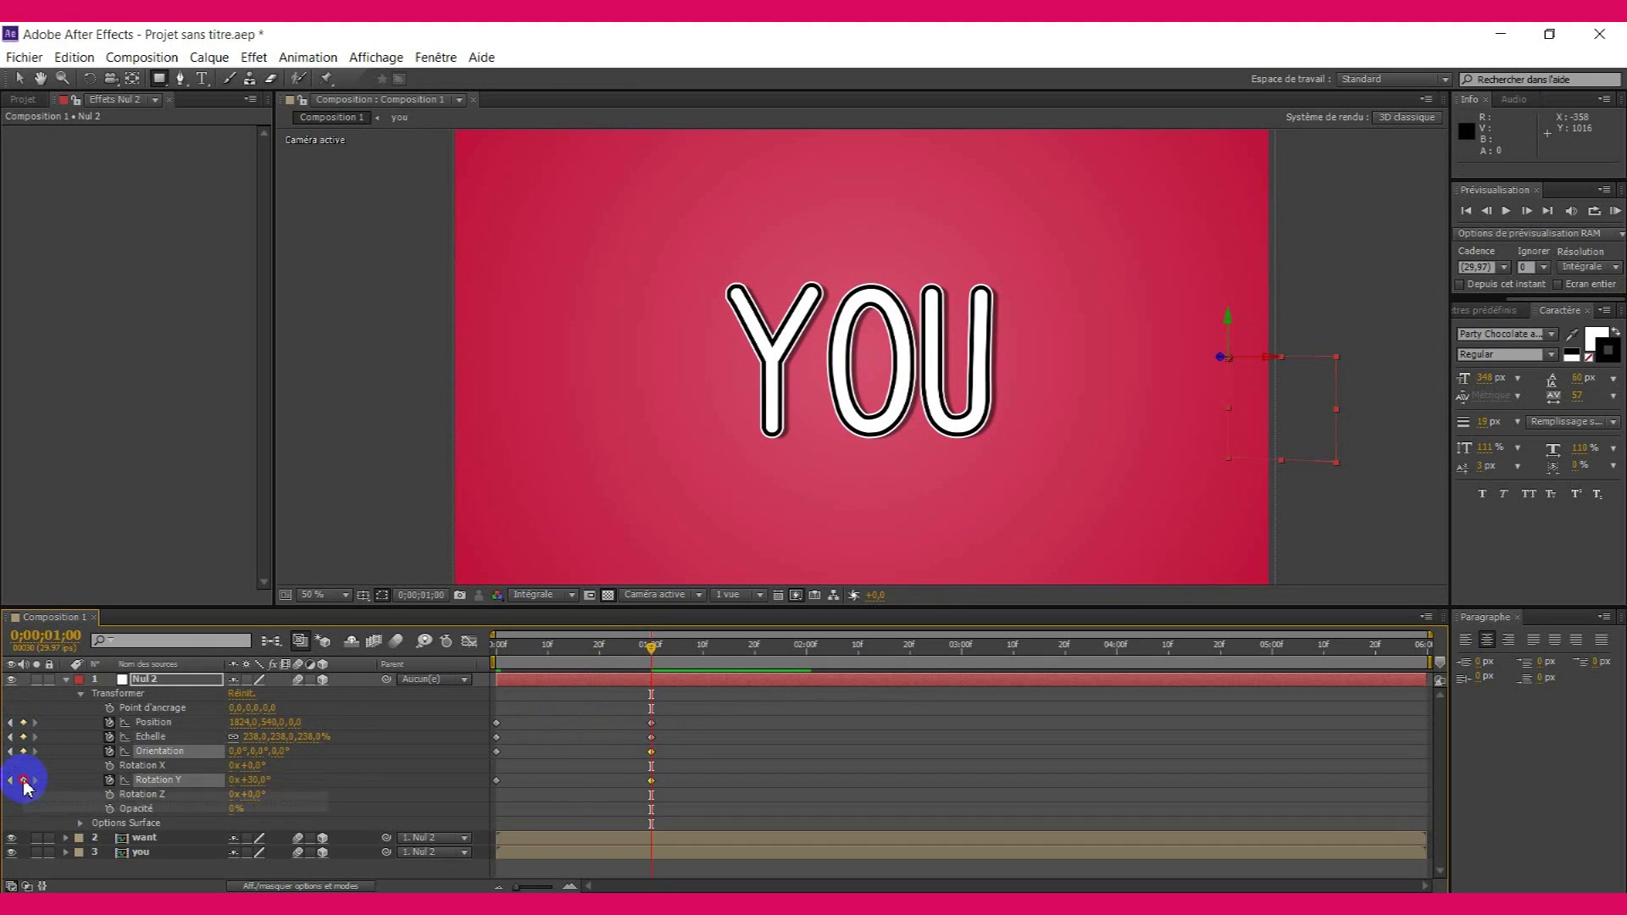
- At 2 seconds, reset the null's Position, Scale, Orientation and Y Rotation to their defaults
{"action": "left_click", "coordinate": [807, 654]}
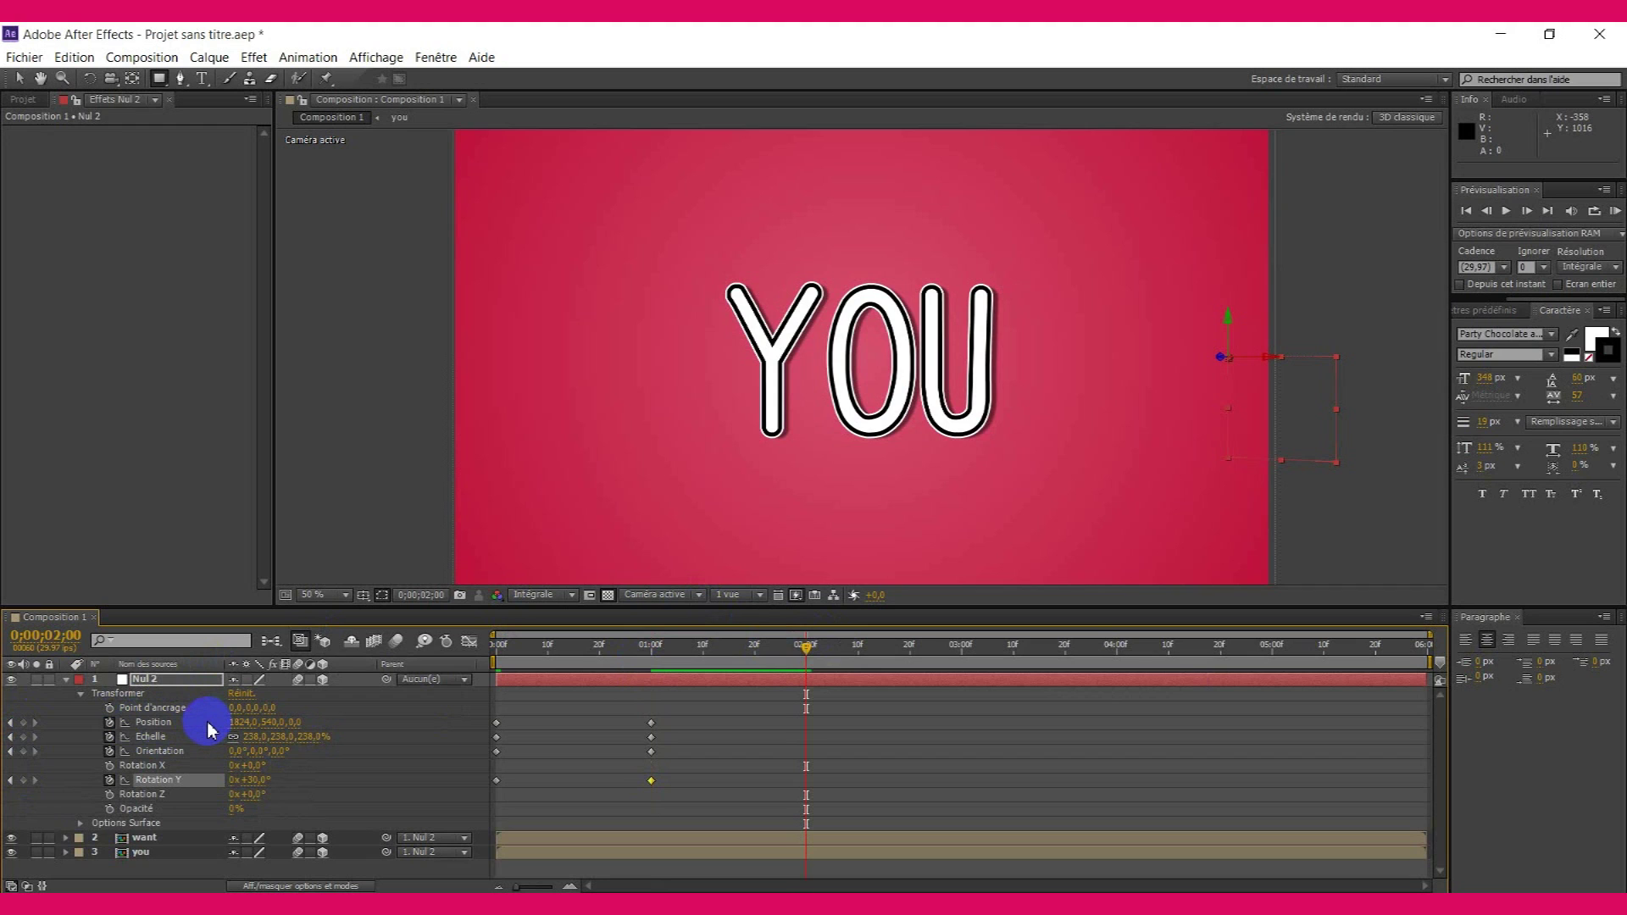
{"action": "right_click", "coordinate": [211, 729]}
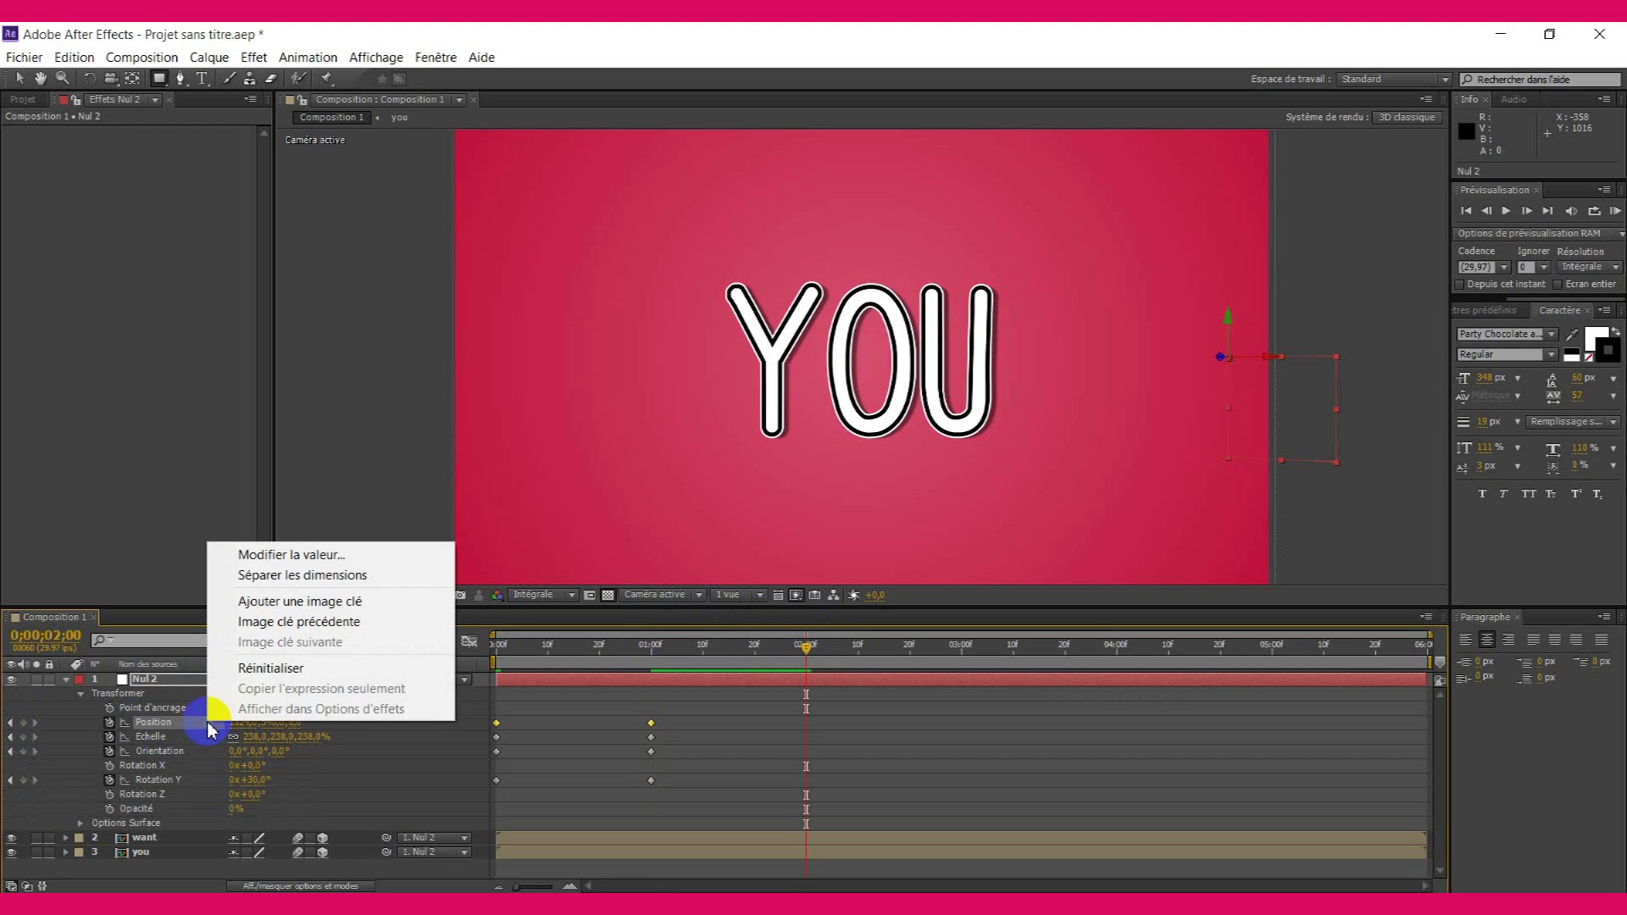
{"action": "left_click", "coordinate": [236, 669]}
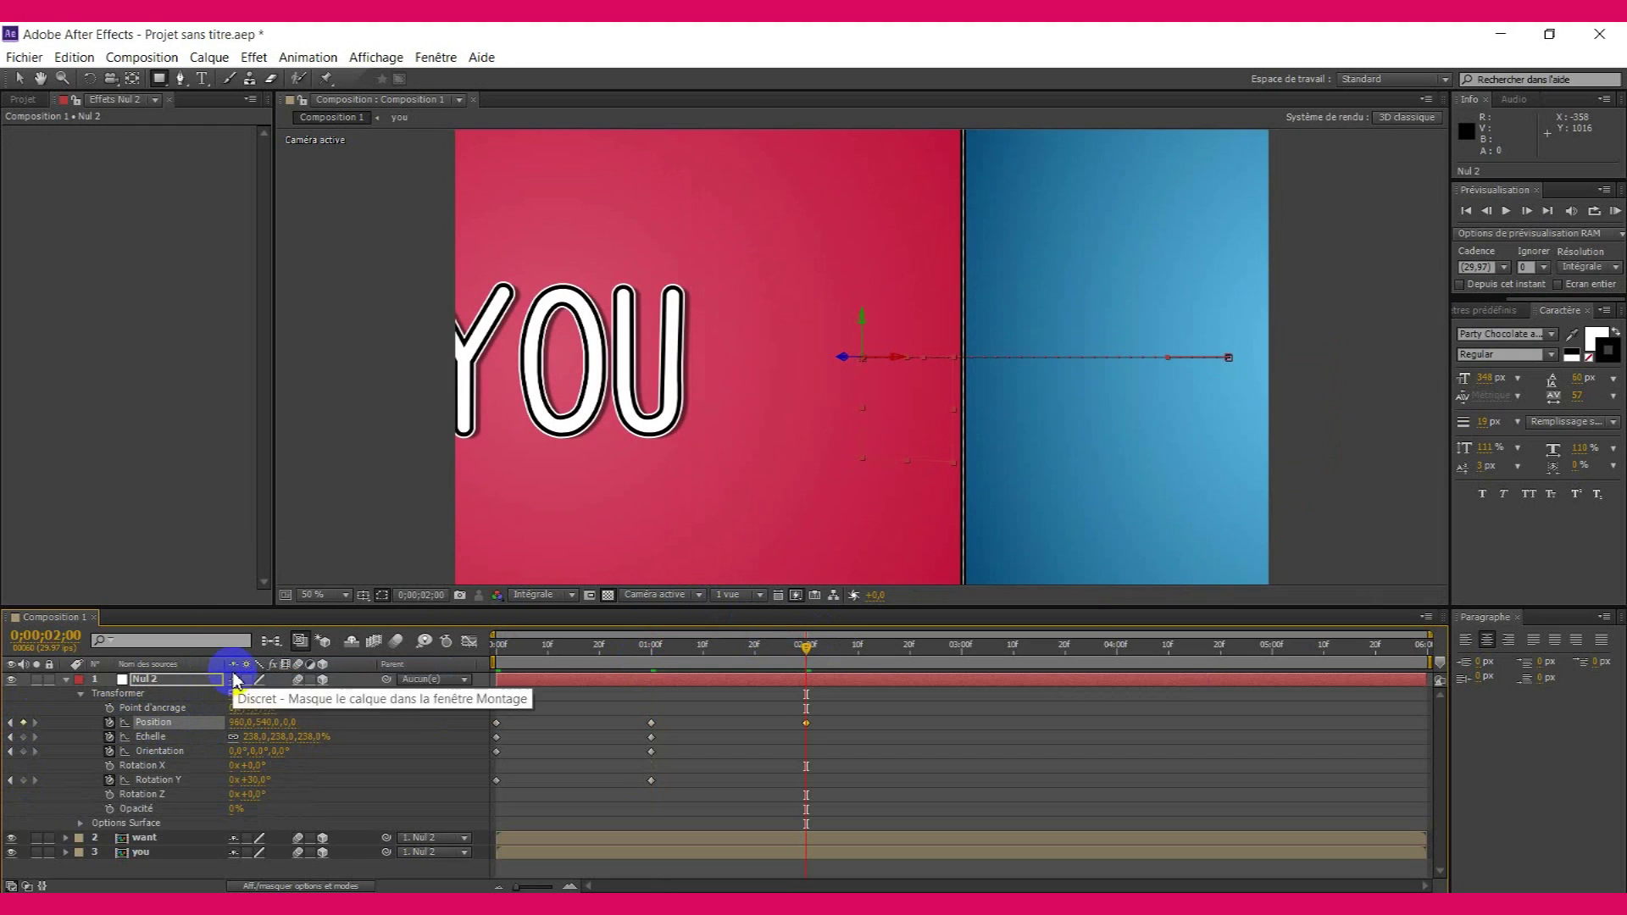
{"action": "right_click", "coordinate": [161, 744]}
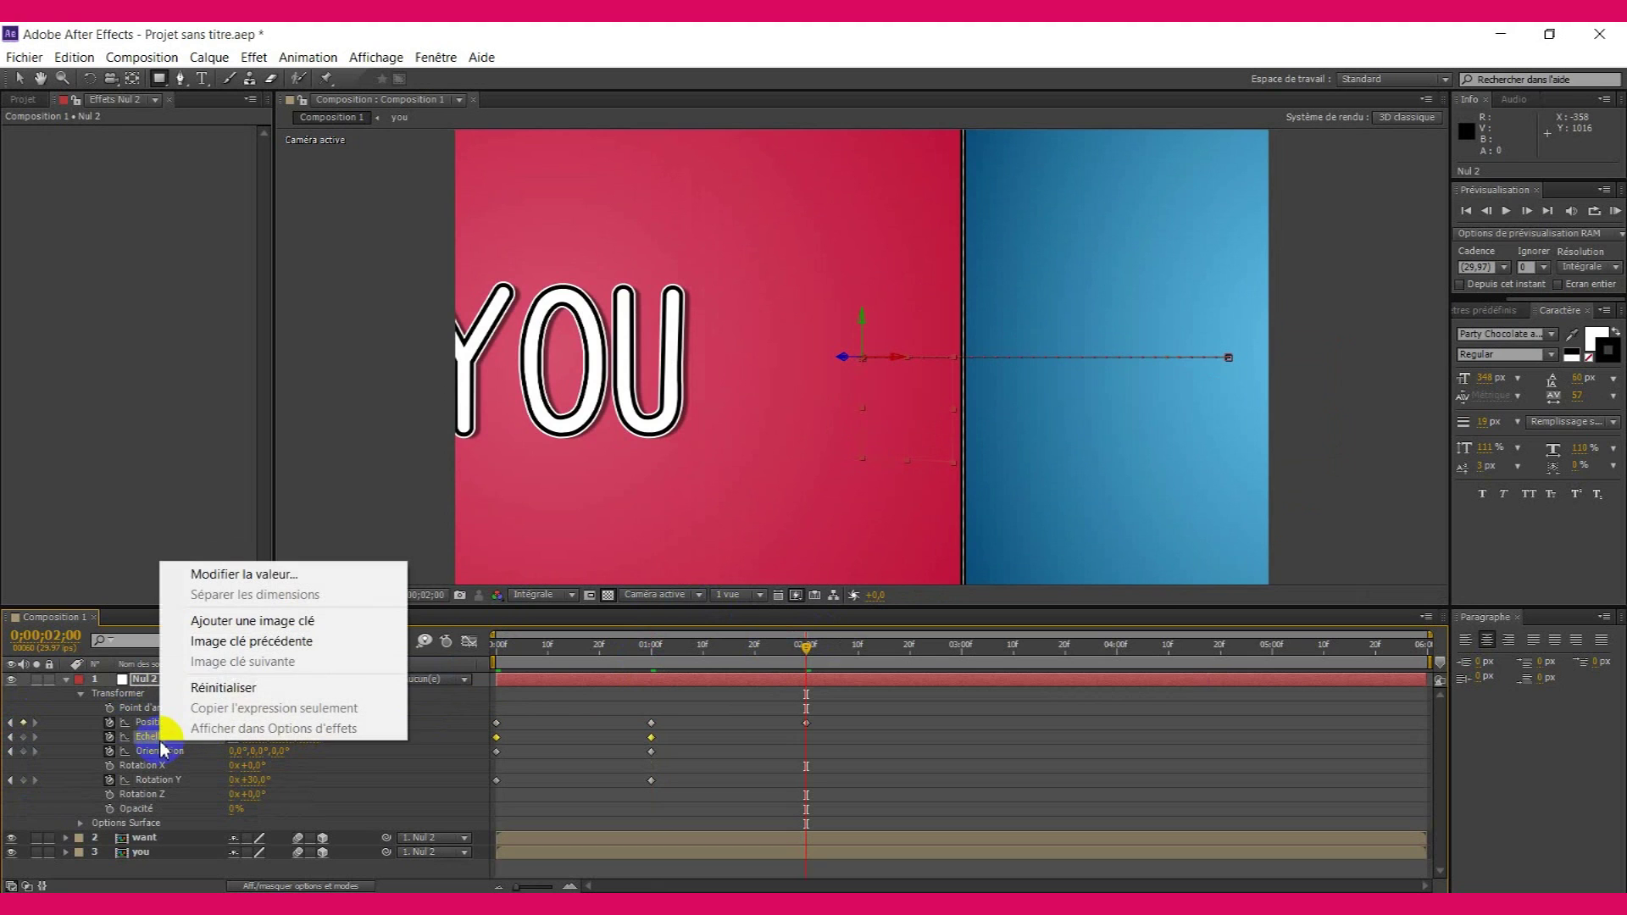
{"action": "left_click", "coordinate": [218, 681]}
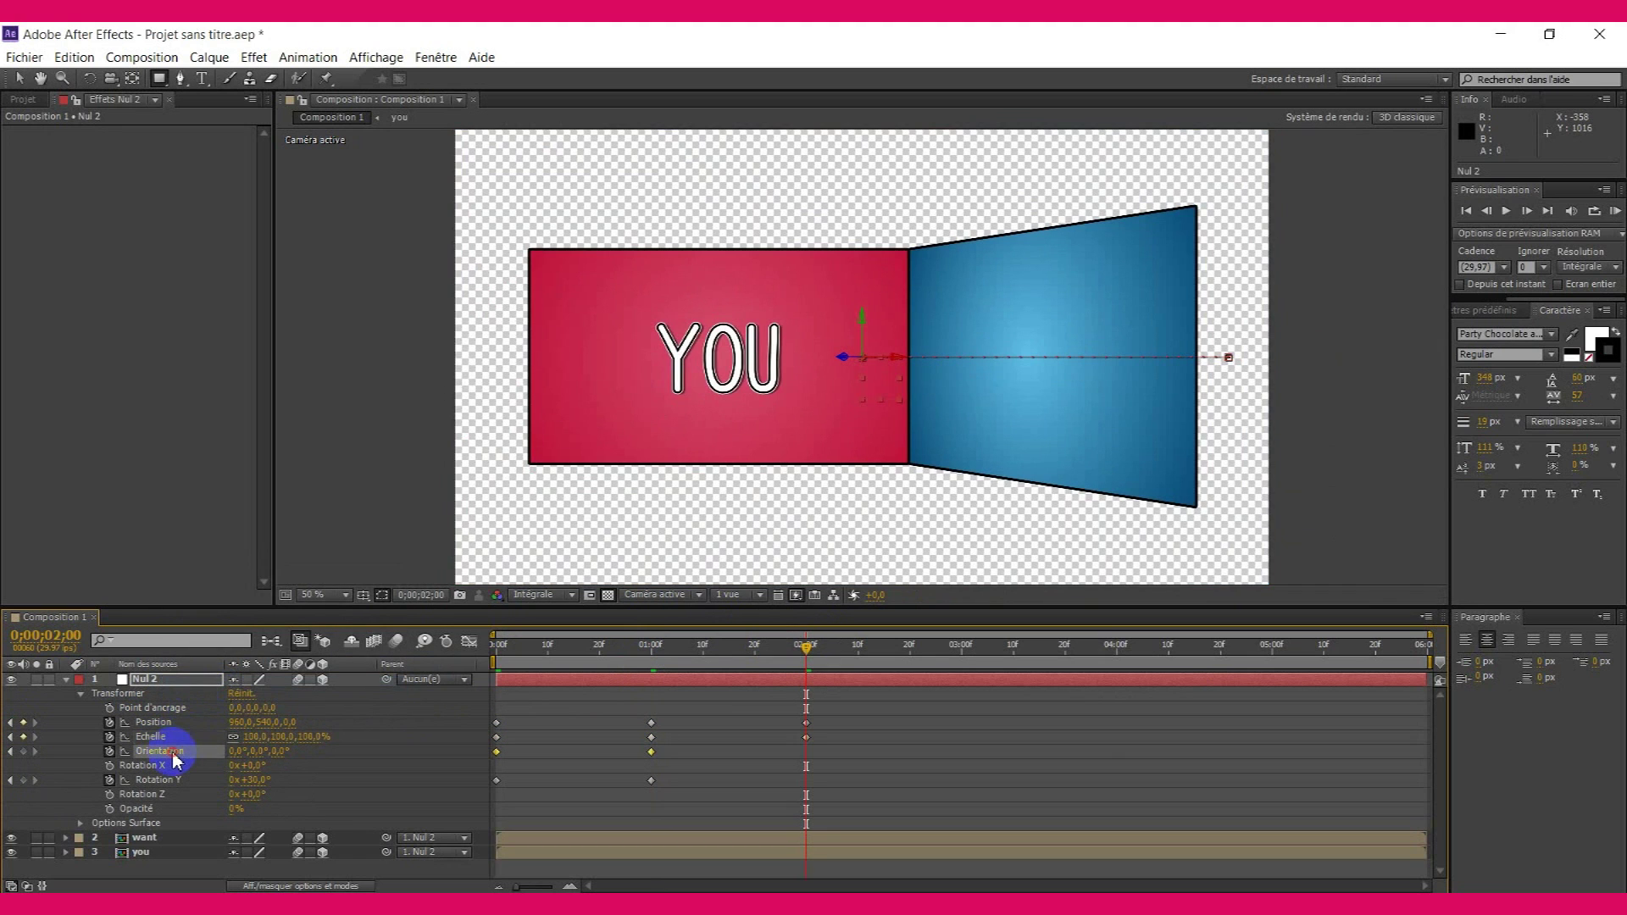
{"action": "right_click", "coordinate": [174, 751]}
{"action": "left_click", "coordinate": [222, 697]}
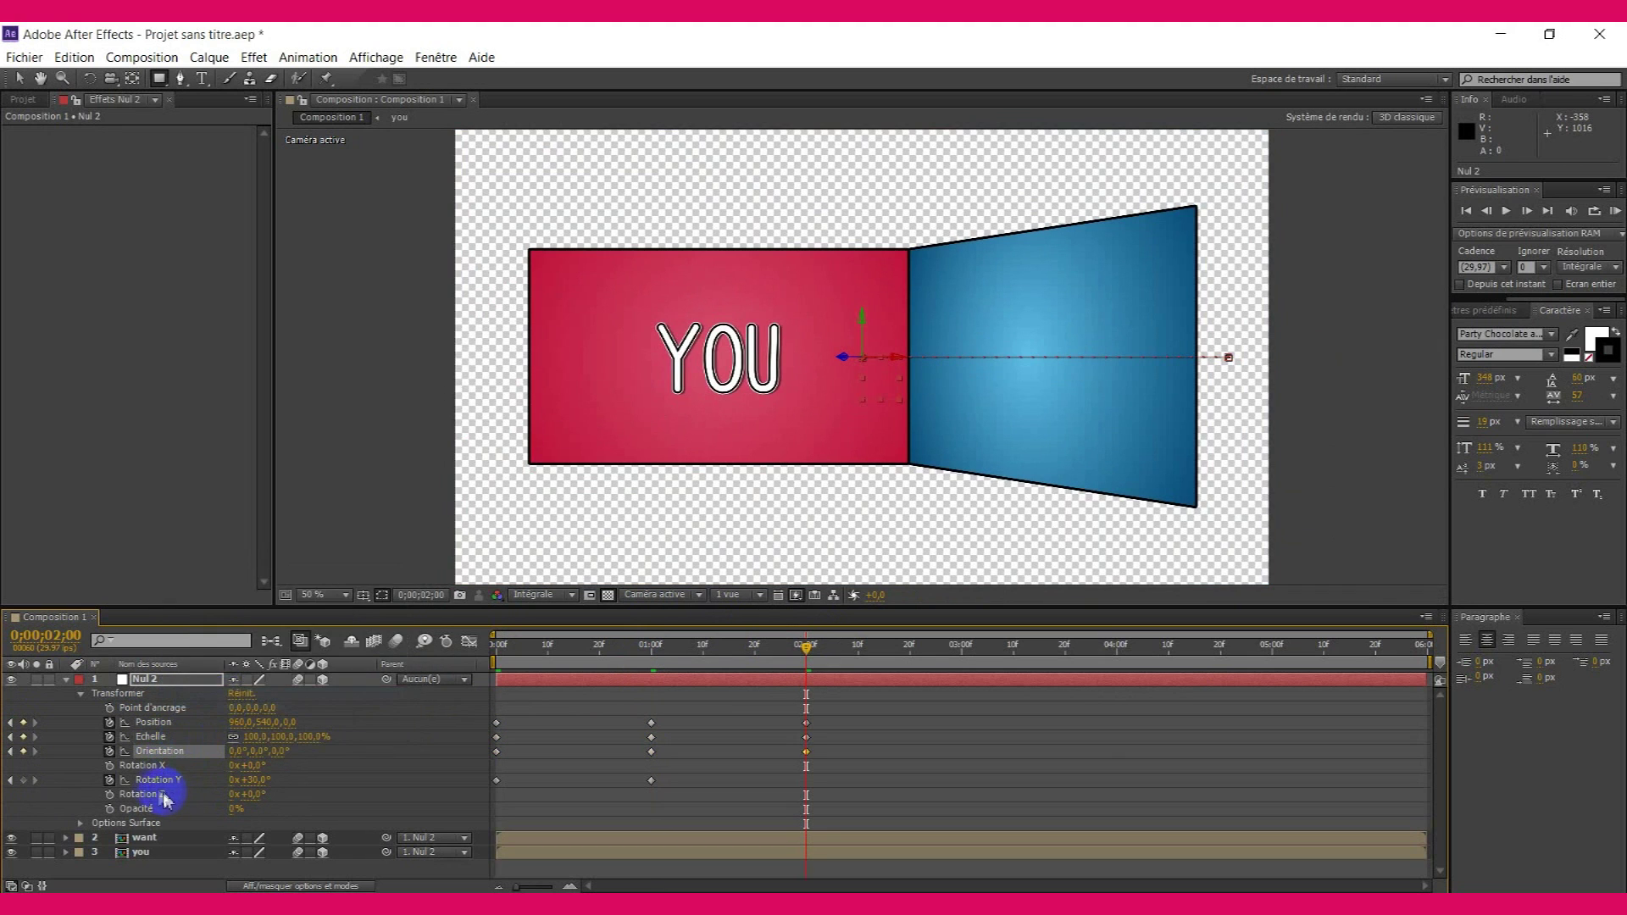
{"action": "right_click", "coordinate": [155, 787]}
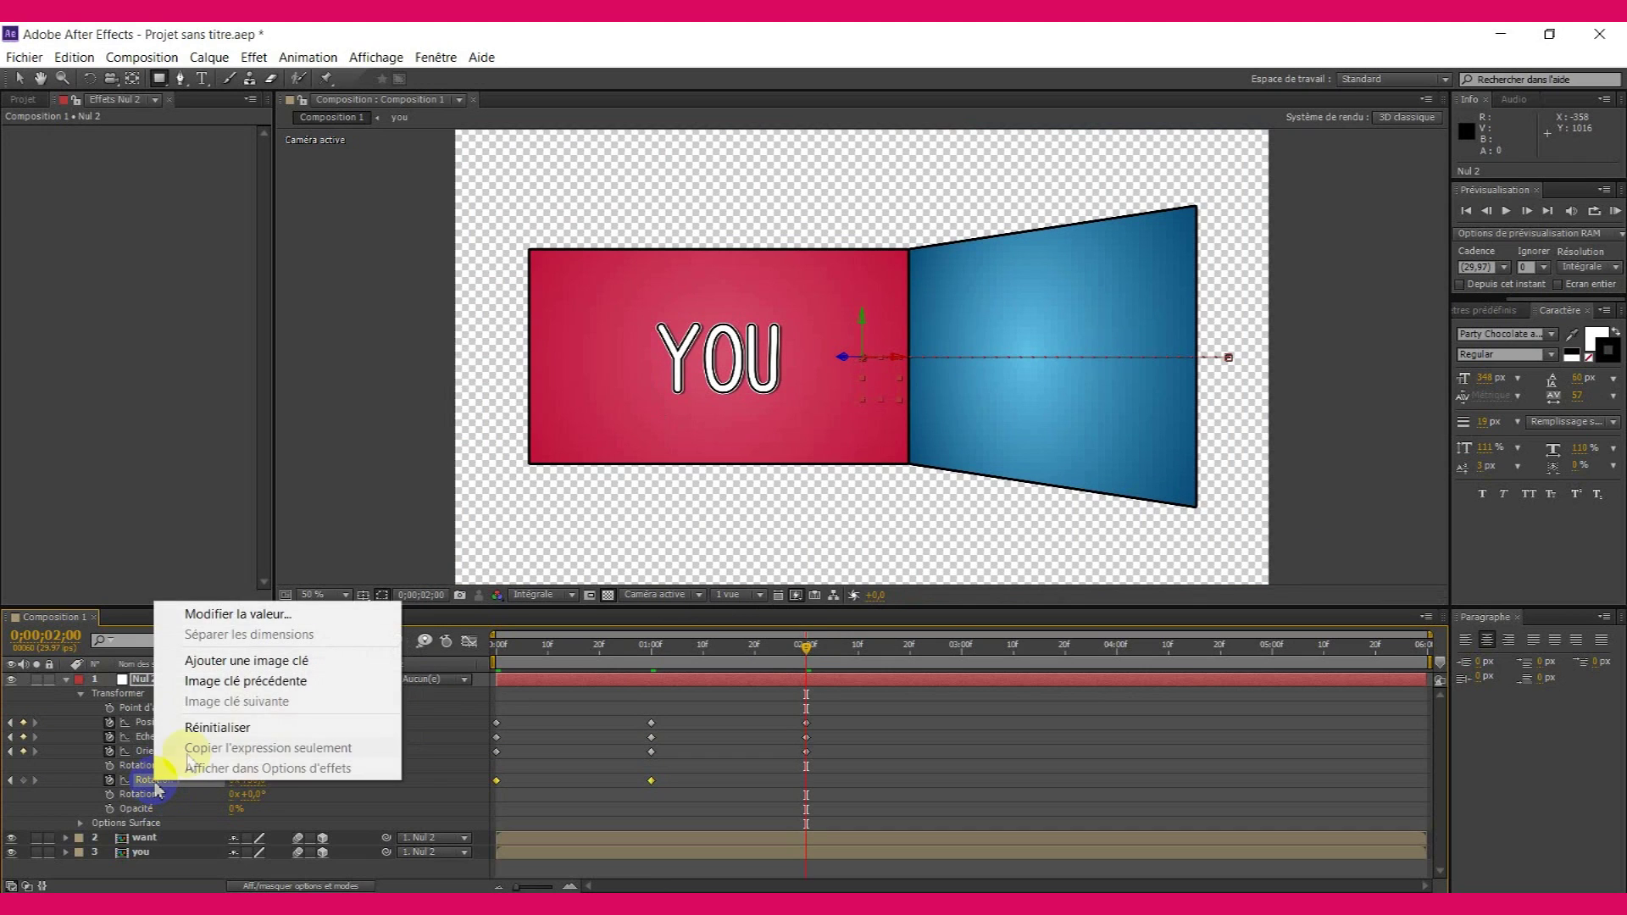
{"action": "left_click", "coordinate": [212, 723]}
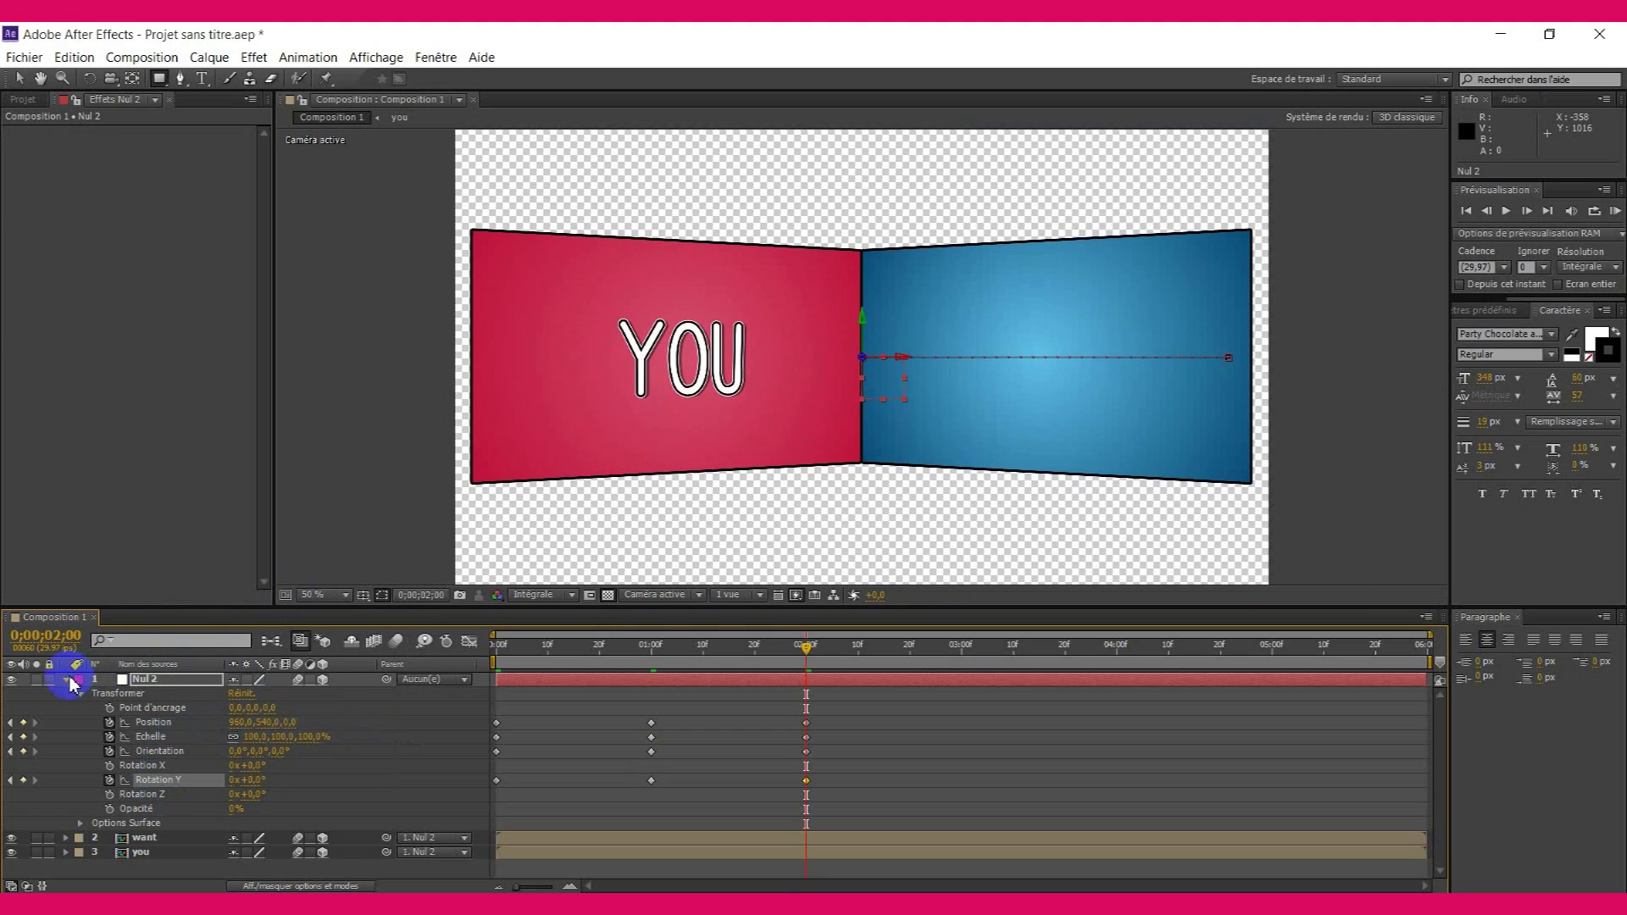
- Apply Easy Ease (Lissage de vitesse) to all of the null's keyframes
{"action": "left_click_drag", "start_coordinate": [473, 705], "coordinate": [898, 824]}
{"action": "right_click", "coordinate": [808, 727]}
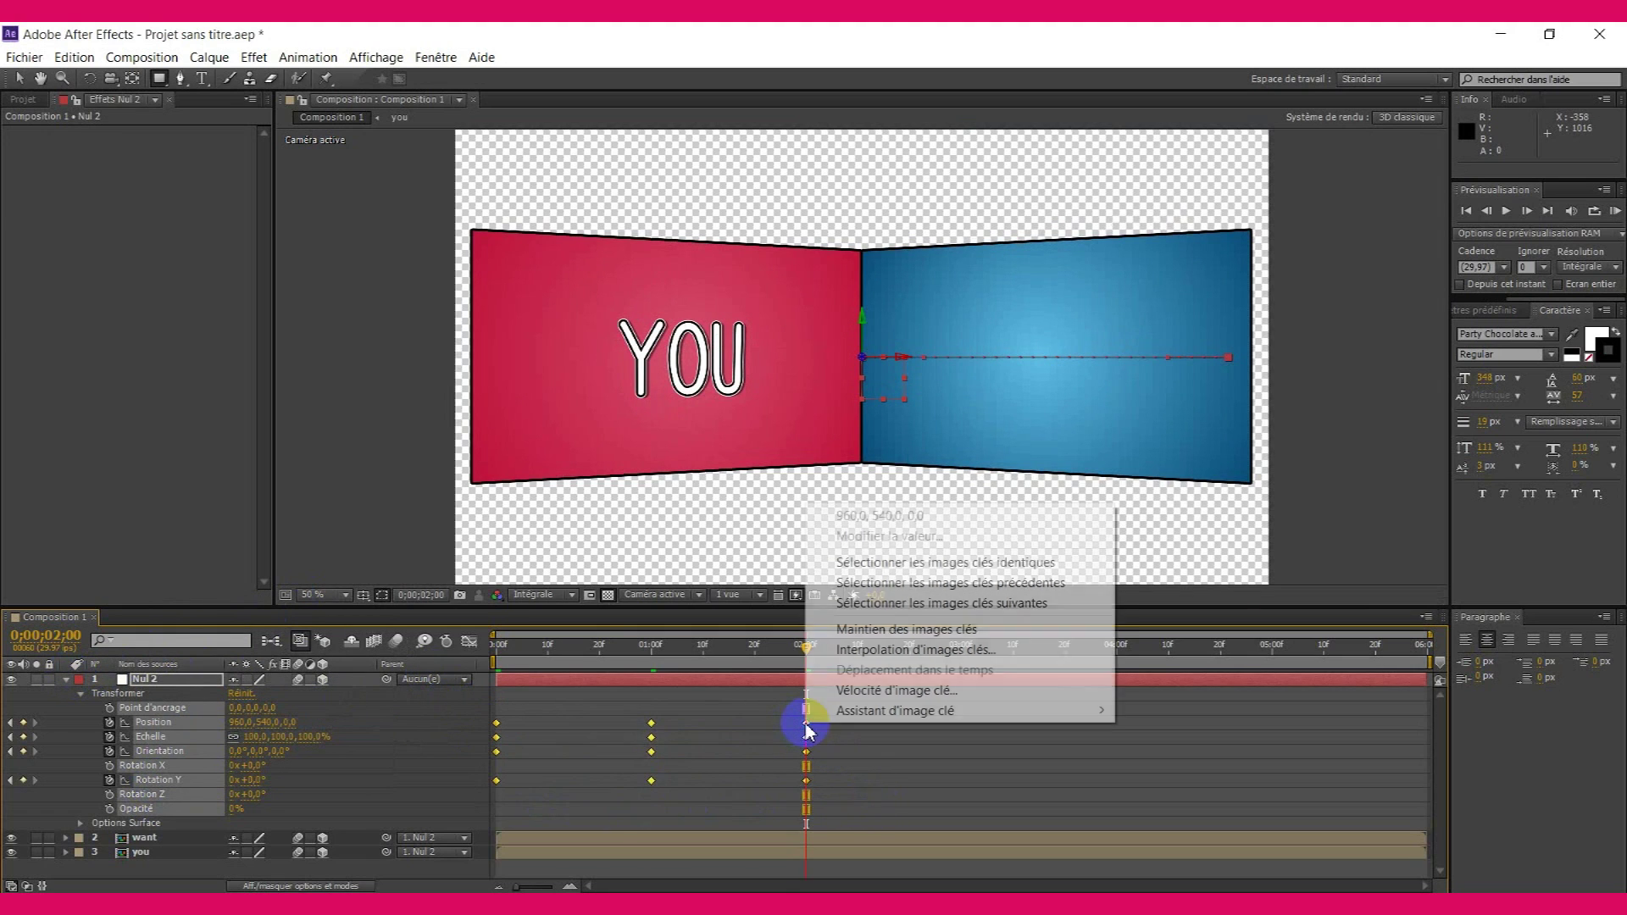
{"action": "mouse_move", "coordinate": [868, 716]}
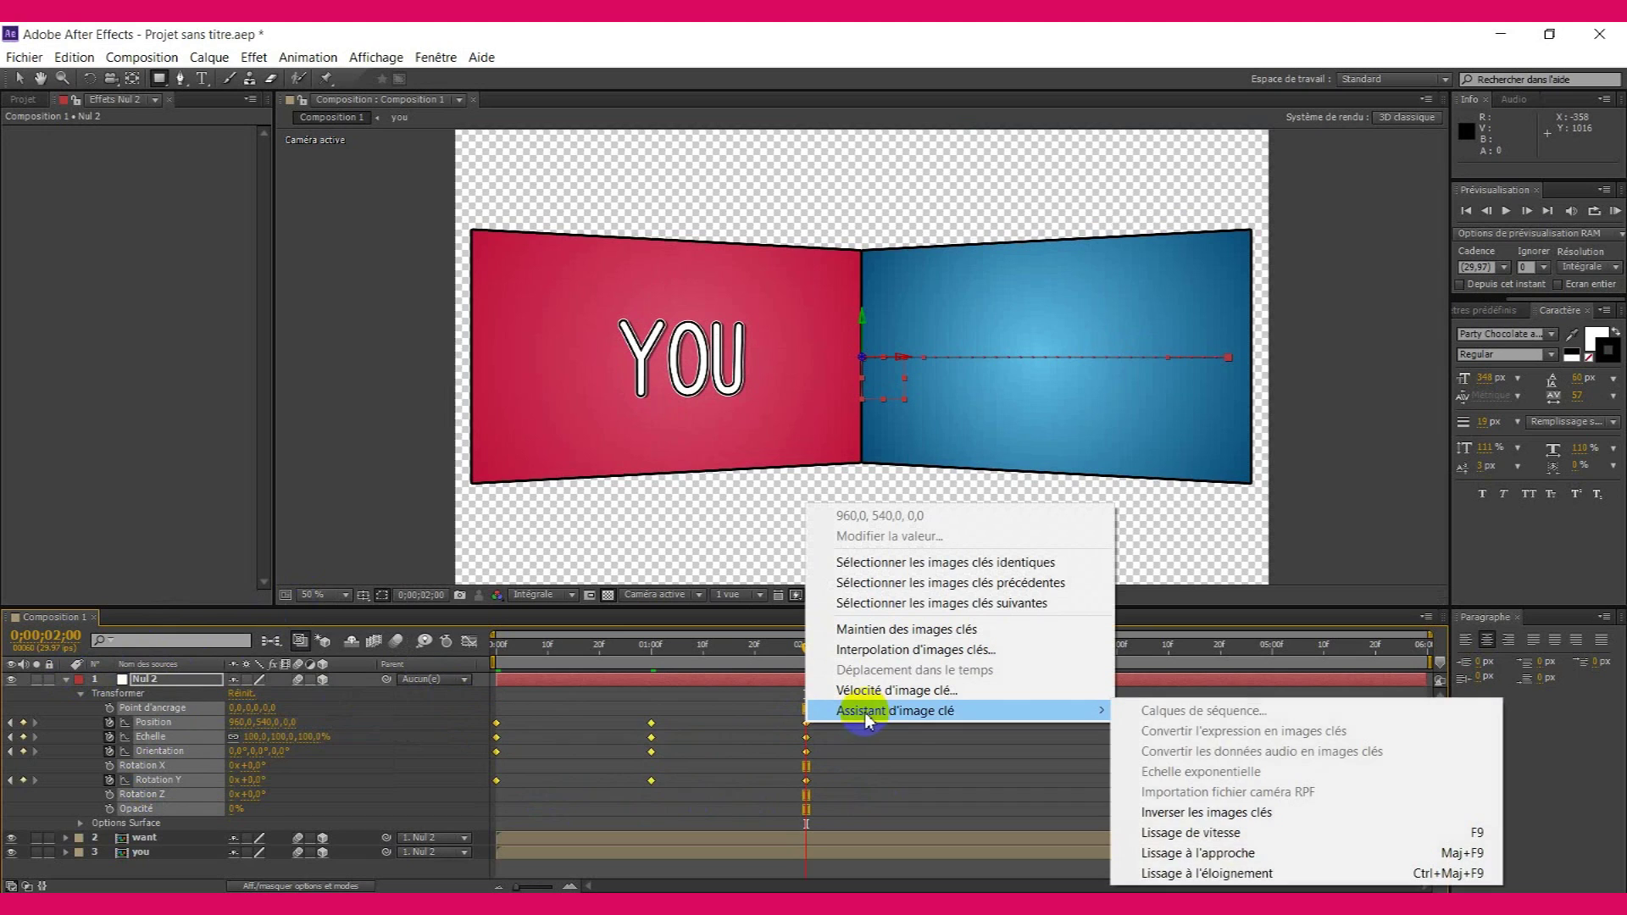
{"action": "left_click", "coordinate": [1186, 832]}
{"action": "left_click", "coordinate": [688, 803]}
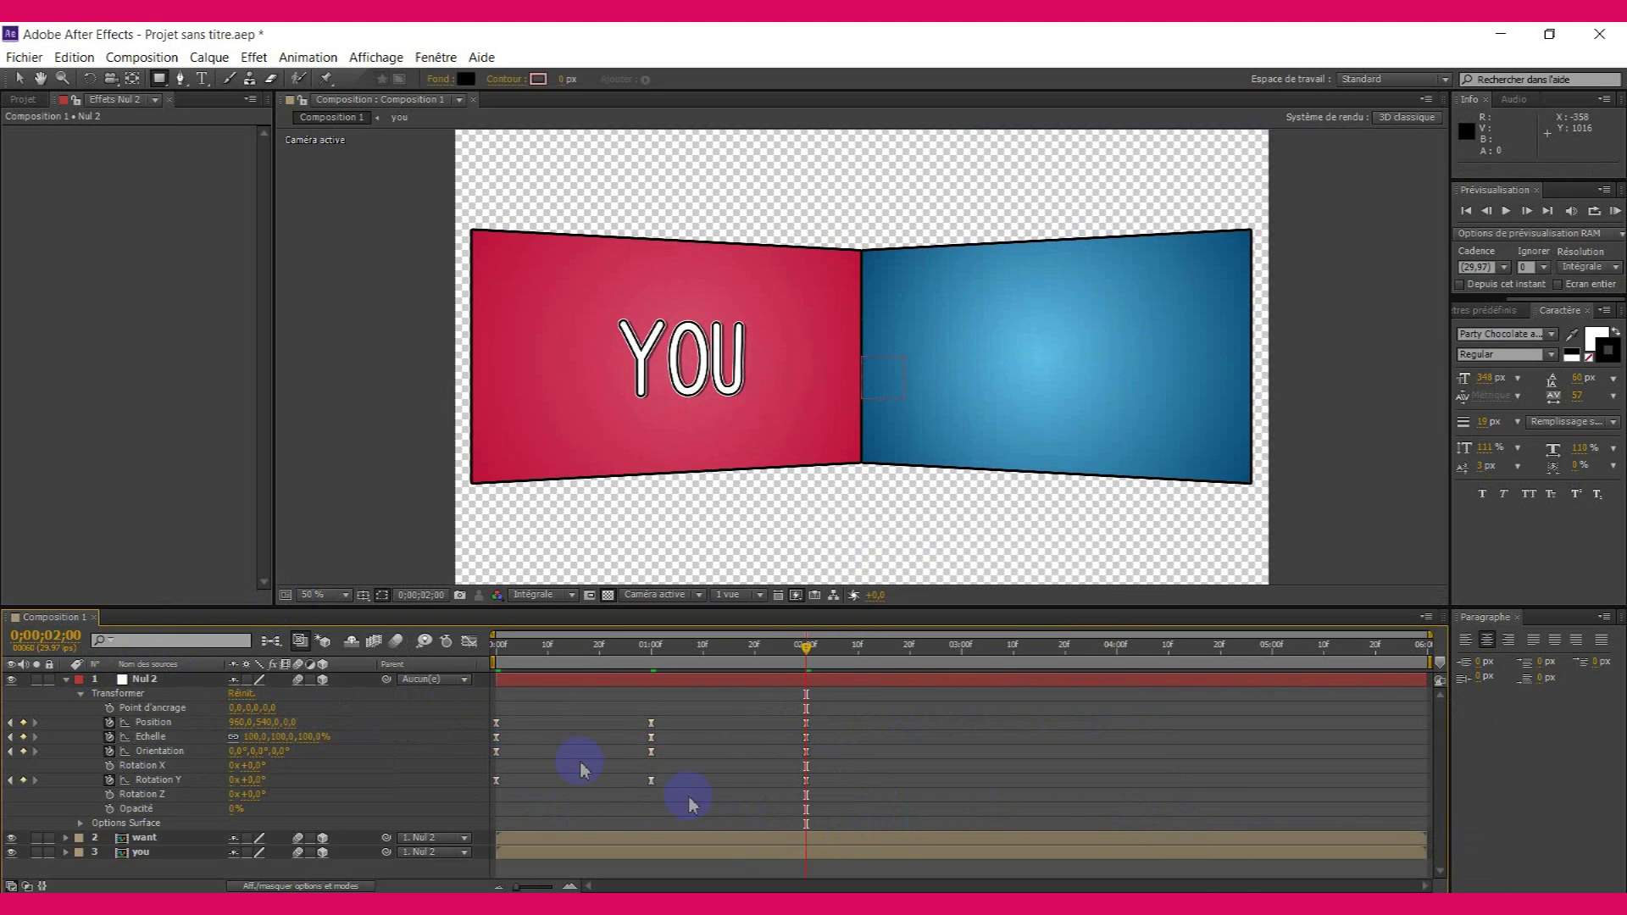
- In the graph editor, extend the incoming influence of the null's 2-second Position keyframe to 100% so the speed peaks early
{"action": "left_click_drag", "start_coordinate": [489, 723], "coordinate": [941, 835]}
{"action": "left_click", "coordinate": [469, 642]}
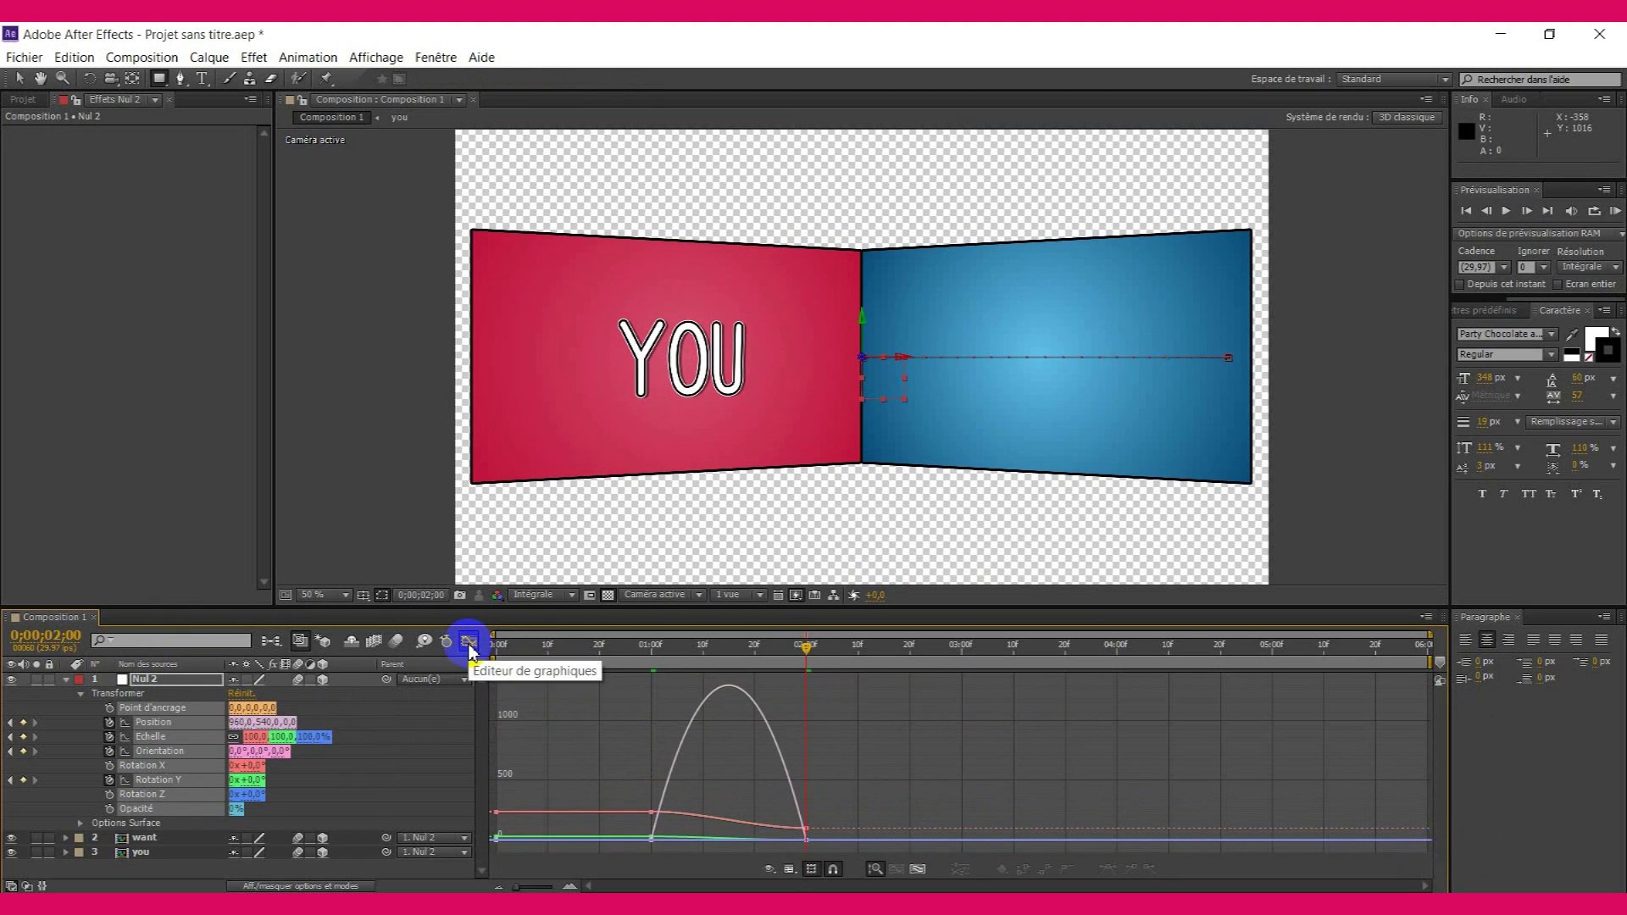
{"action": "left_click", "coordinate": [469, 642]}
{"action": "left_click", "coordinate": [526, 720]}
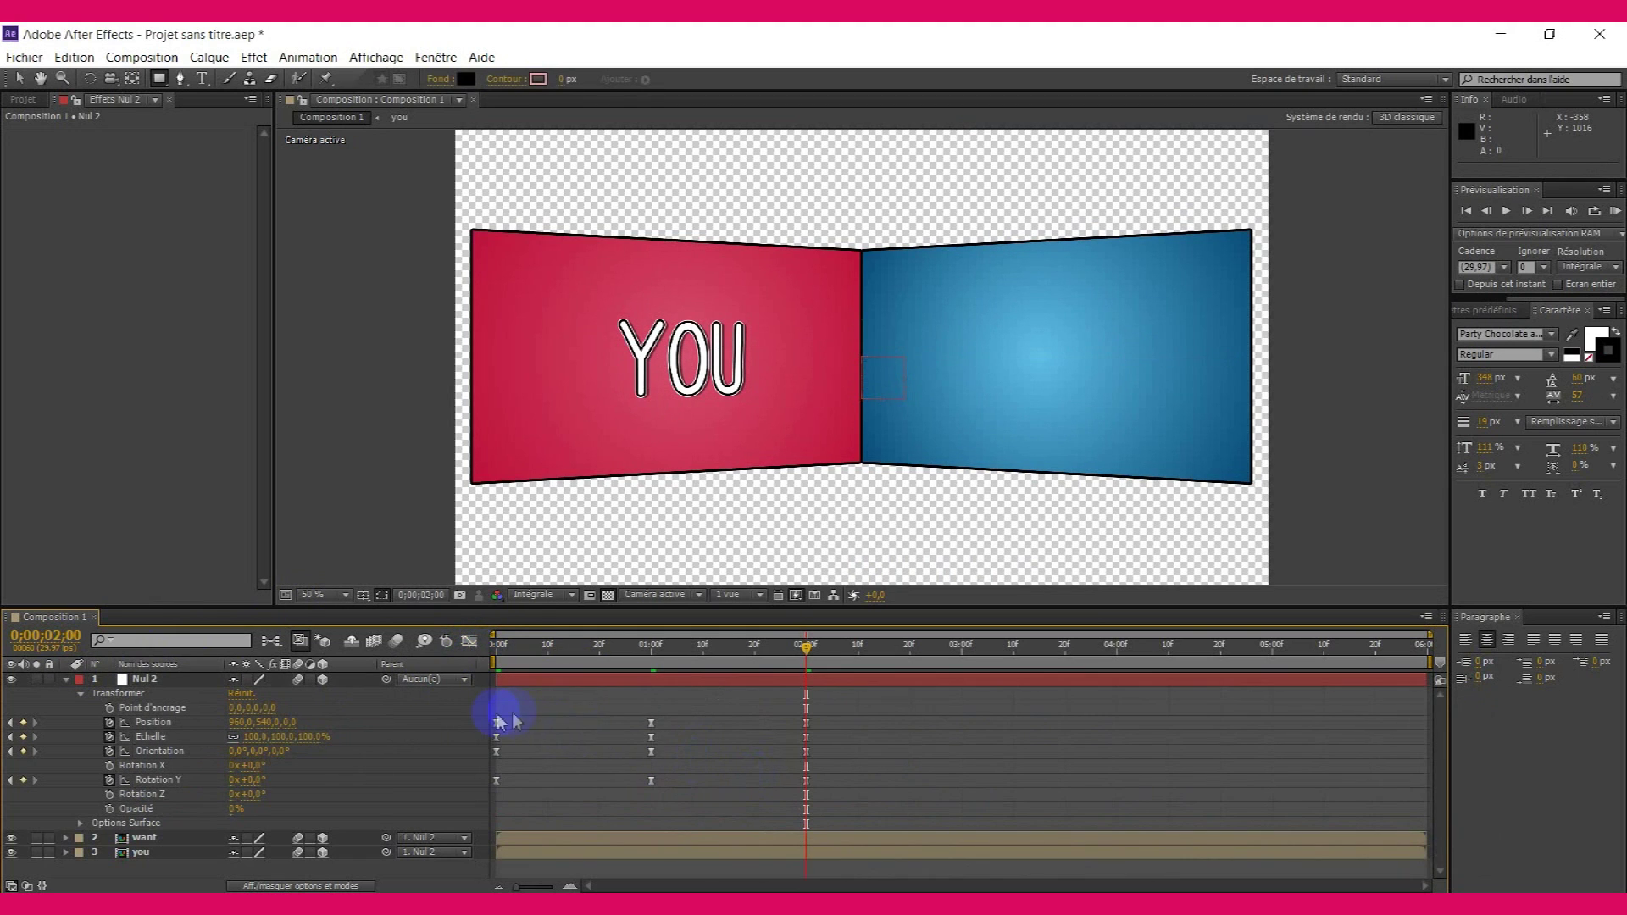
{"action": "left_click_drag", "start_coordinate": [618, 741], "coordinate": [890, 727]}
{"action": "left_click", "coordinate": [469, 642]}
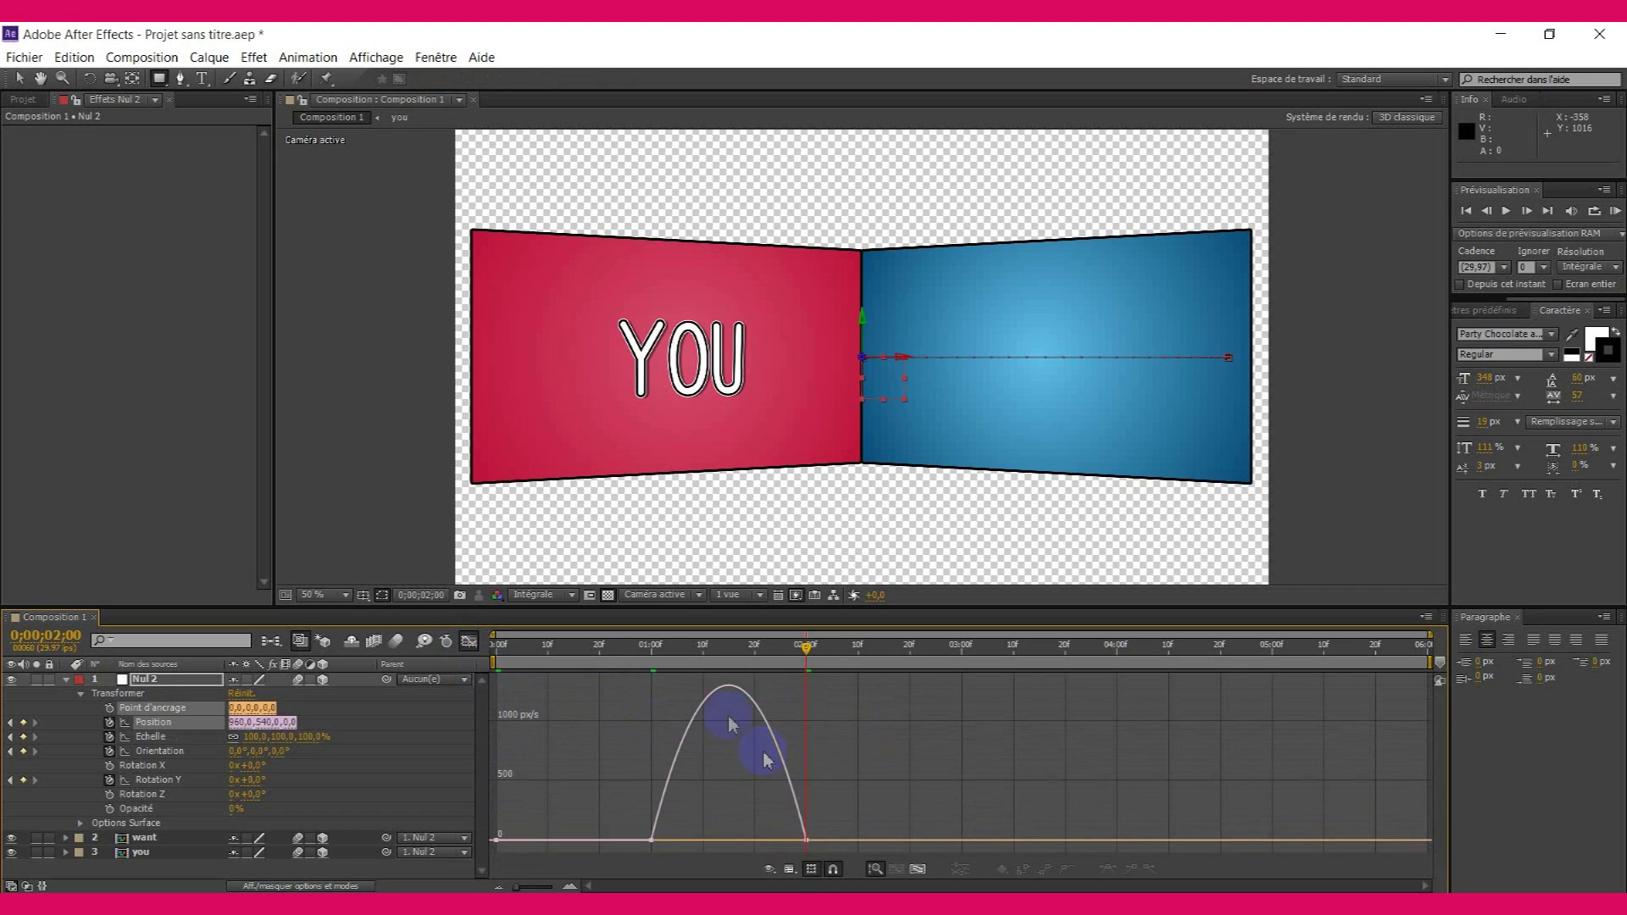
{"action": "left_click_drag", "start_coordinate": [777, 841], "coordinate": [635, 843]}
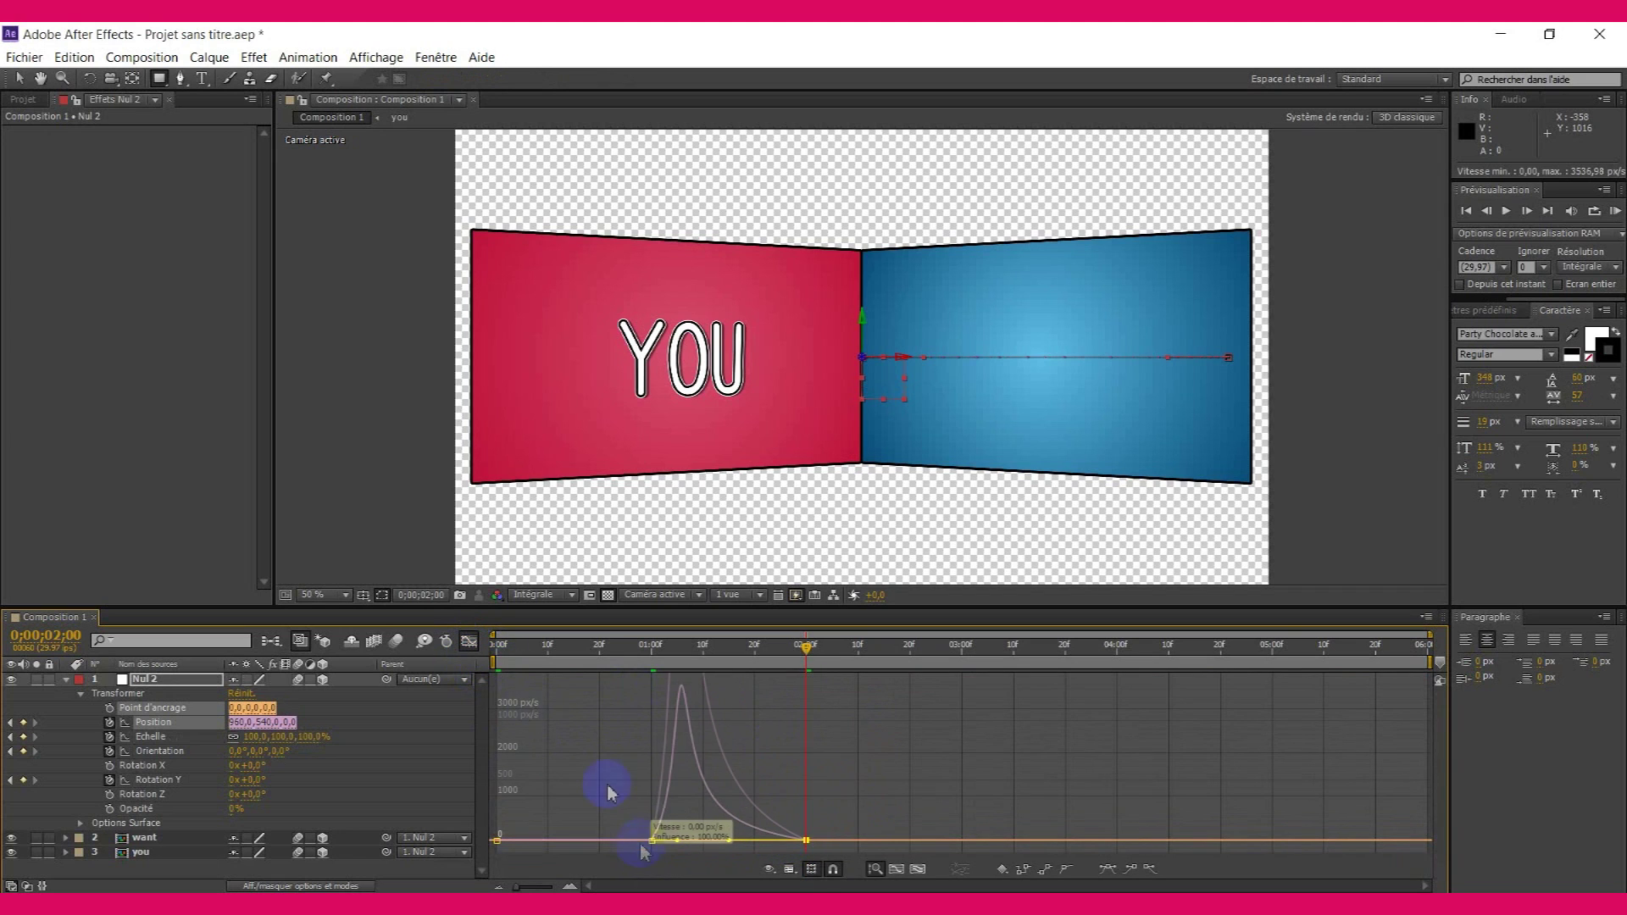
{"action": "left_click", "coordinate": [469, 642]}
- Reshape the null's Scale curve by extending the 2-second keyframe's incoming ease back to 1 second
{"action": "left_click_drag", "start_coordinate": [487, 731], "coordinate": [836, 744]}
{"action": "left_click", "coordinate": [469, 642]}
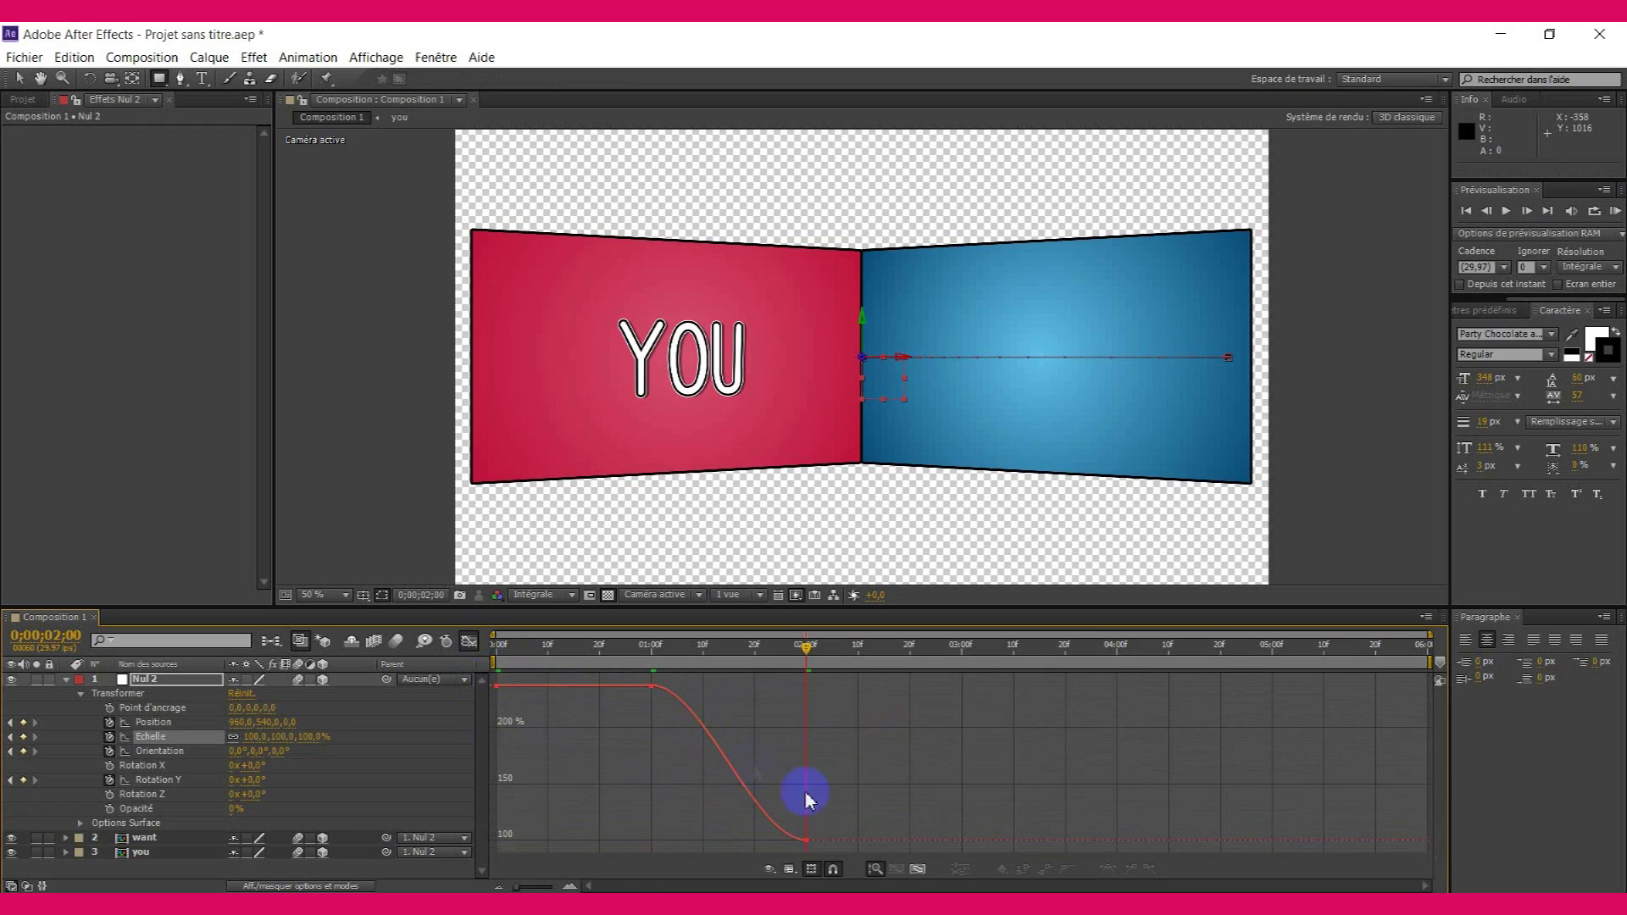
{"action": "left_click", "coordinate": [805, 842]}
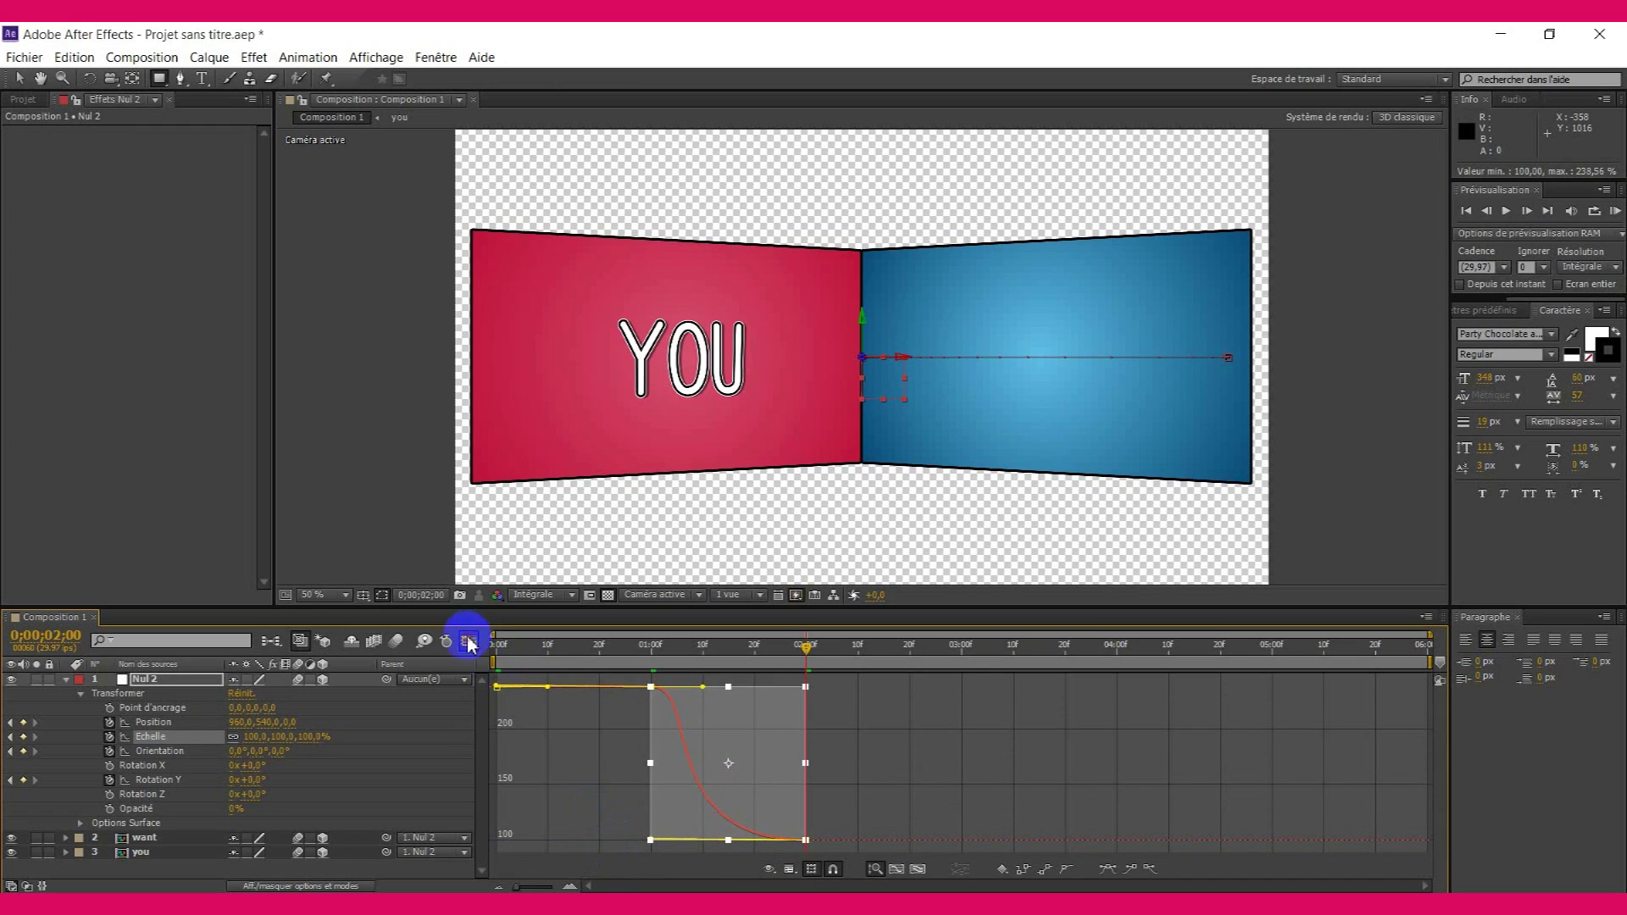
{"action": "left_click", "coordinate": [467, 640]}
- Reshape the null's Orientation speed curve so each segment peaks early and slows gradually into its keyframe
{"action": "left_click_drag", "start_coordinate": [483, 744], "coordinate": [822, 763]}
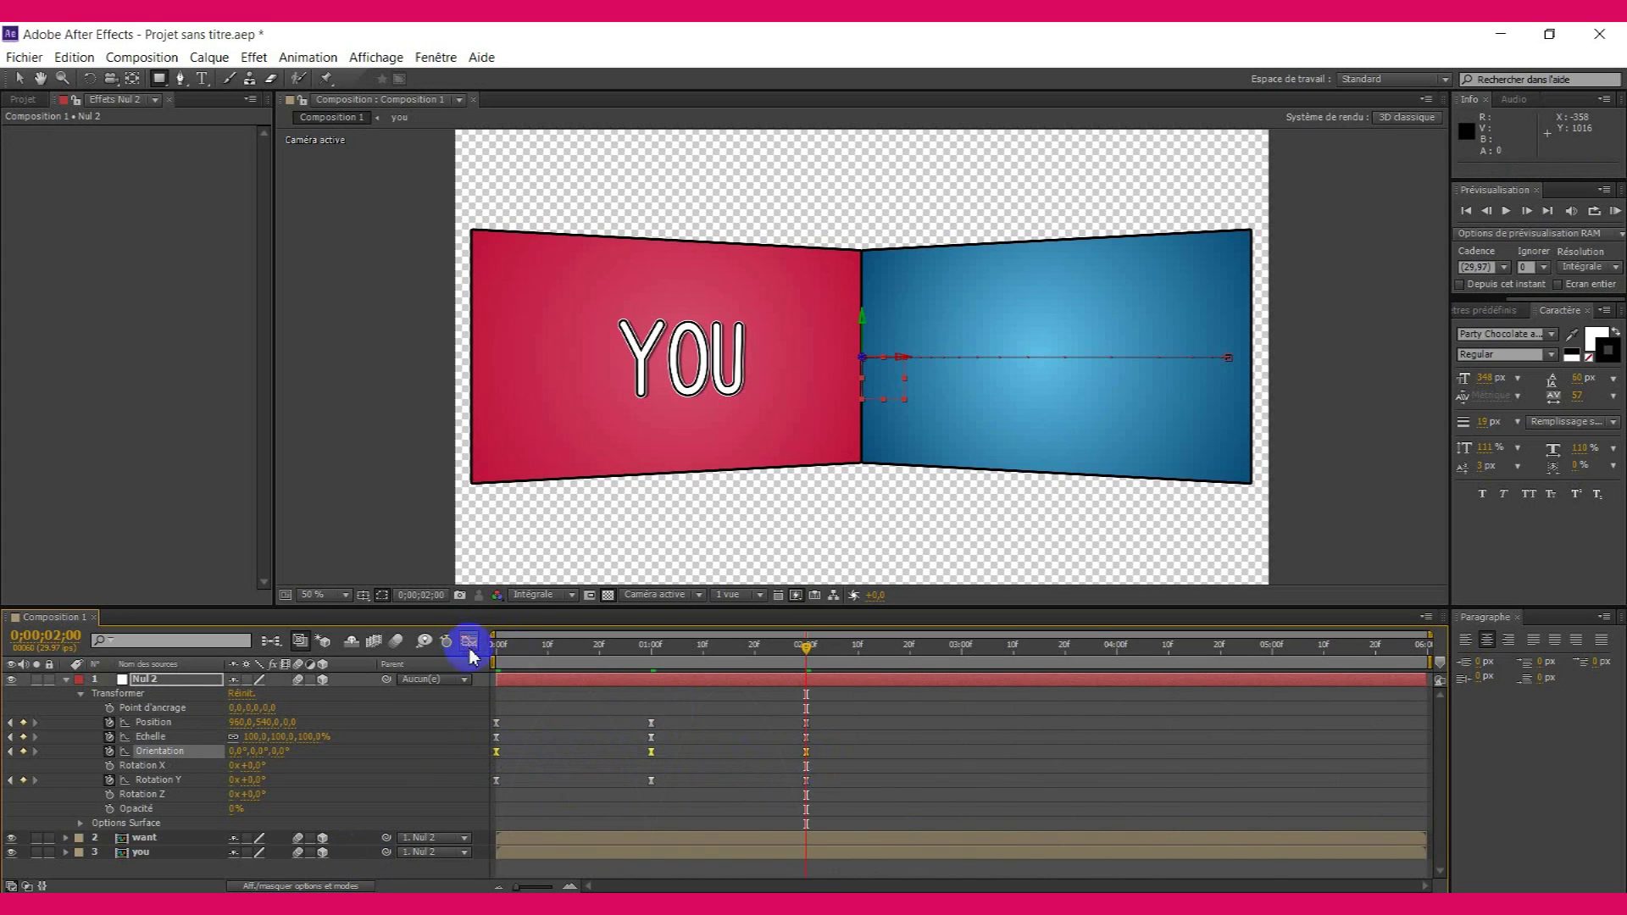
{"action": "left_click", "coordinate": [468, 640]}
{"action": "left_click_drag", "start_coordinate": [782, 847], "coordinate": [574, 842]}
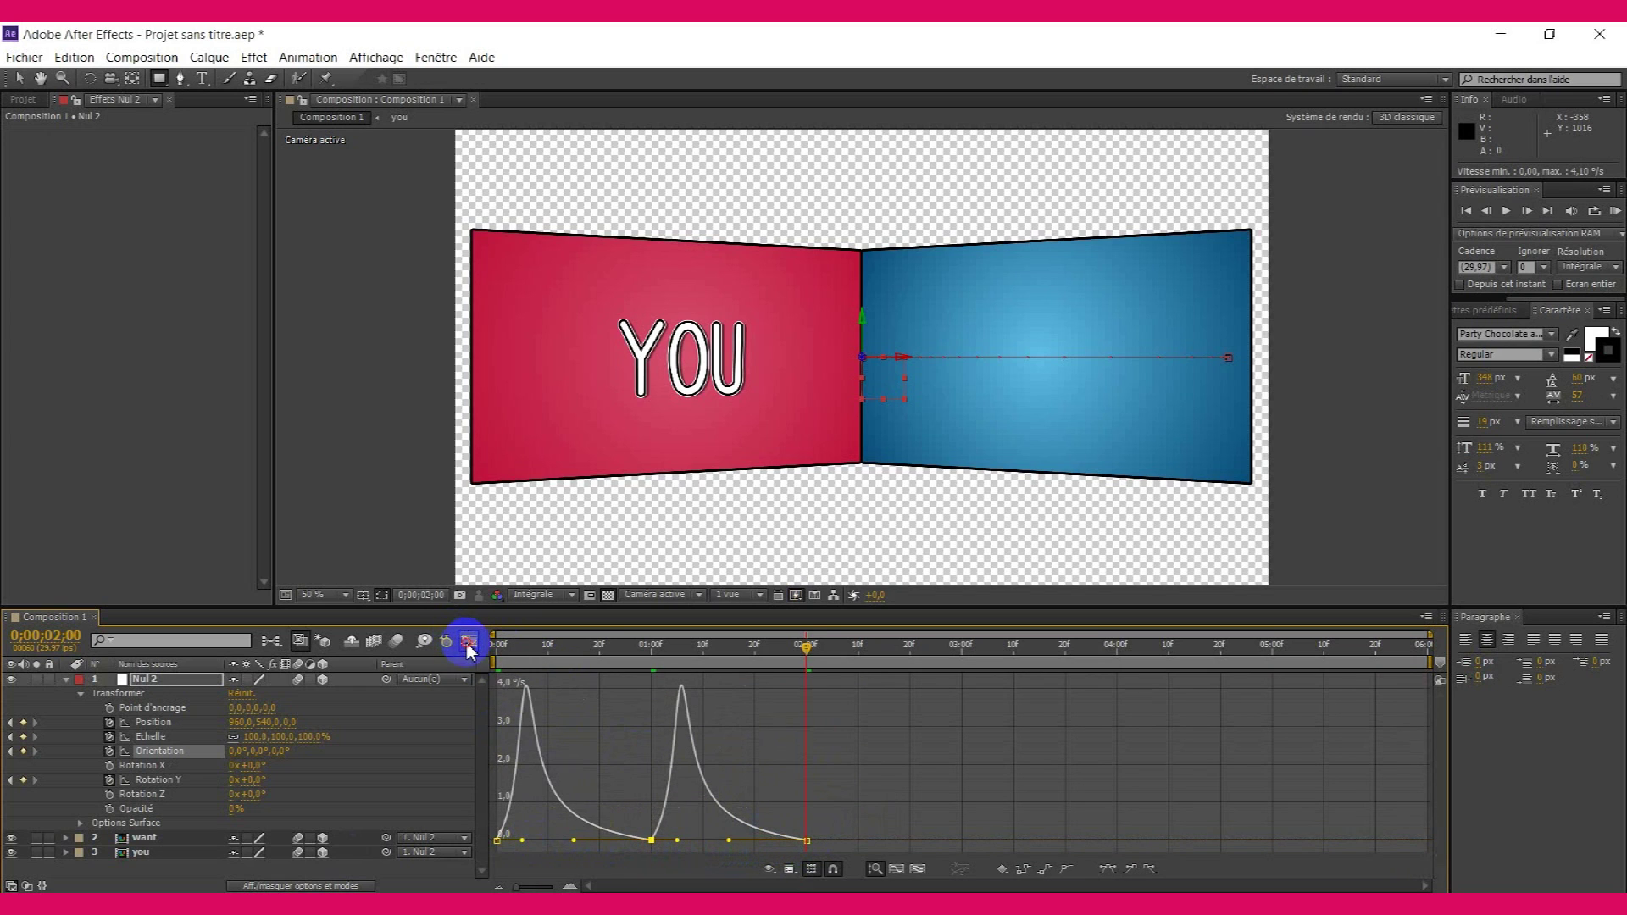
{"action": "left_click", "coordinate": [469, 641]}
- Reshape the null's Y Rotation curve by stretching the 2-second keyframe's incoming ease back to 1 second
{"action": "left_click_drag", "start_coordinate": [487, 778], "coordinate": [881, 805]}
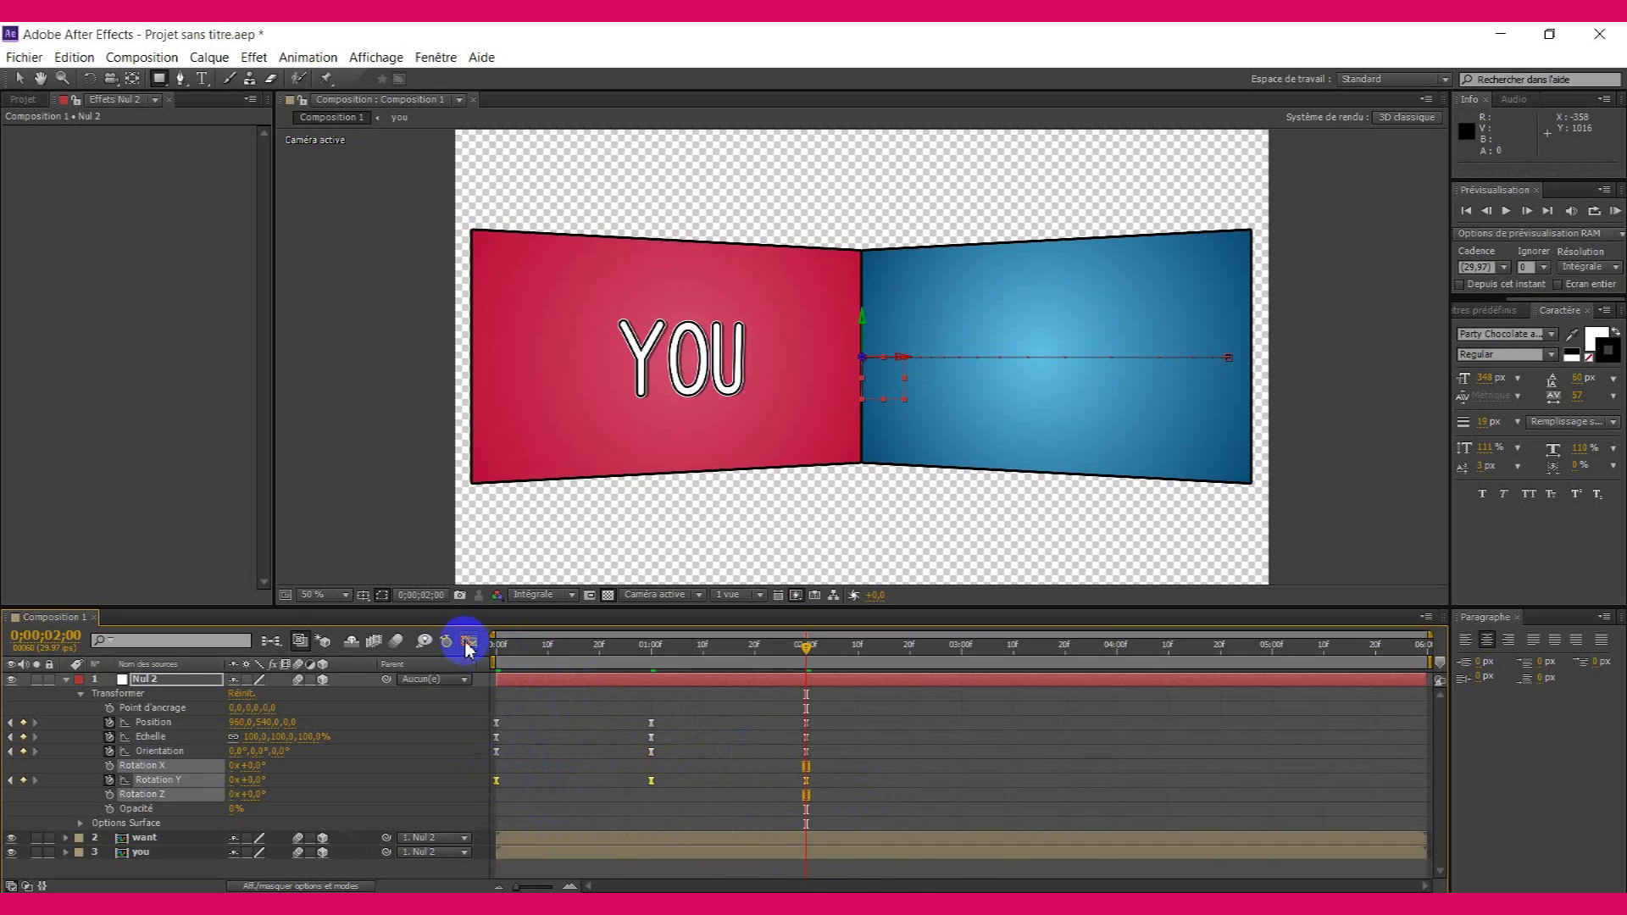
{"action": "left_click", "coordinate": [469, 642]}
{"action": "left_click_drag", "start_coordinate": [804, 843], "coordinate": [569, 843]}
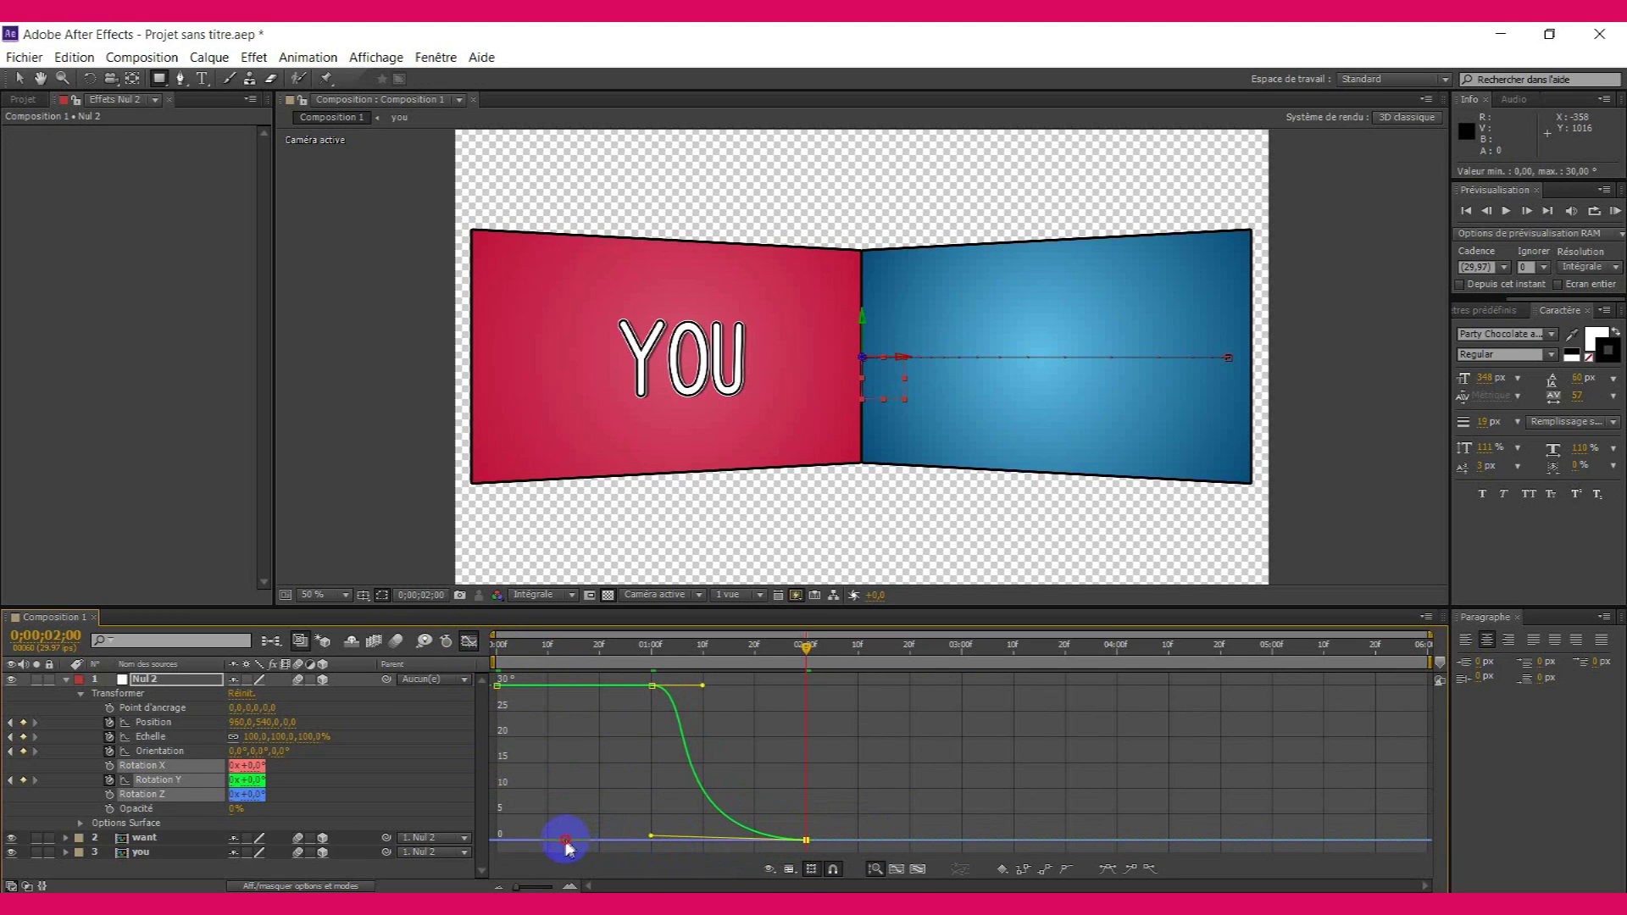
{"action": "left_click", "coordinate": [468, 642]}
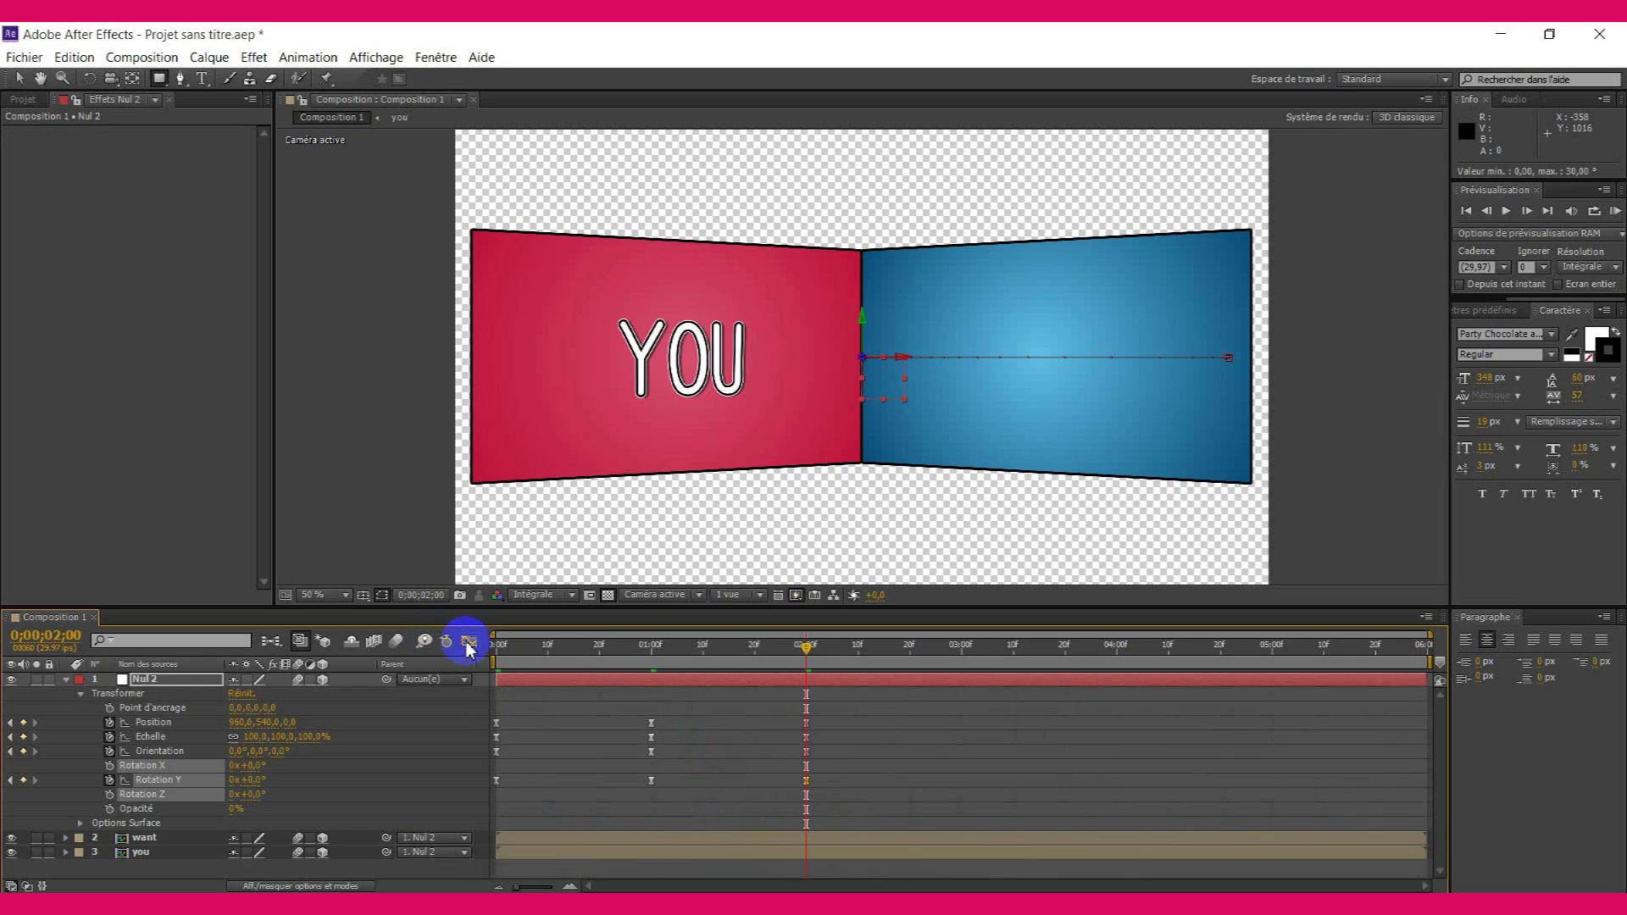
- Collapse the null's properties and scrub from the start to about 3 seconds to review the panel animation
{"action": "left_click", "coordinate": [67, 681]}
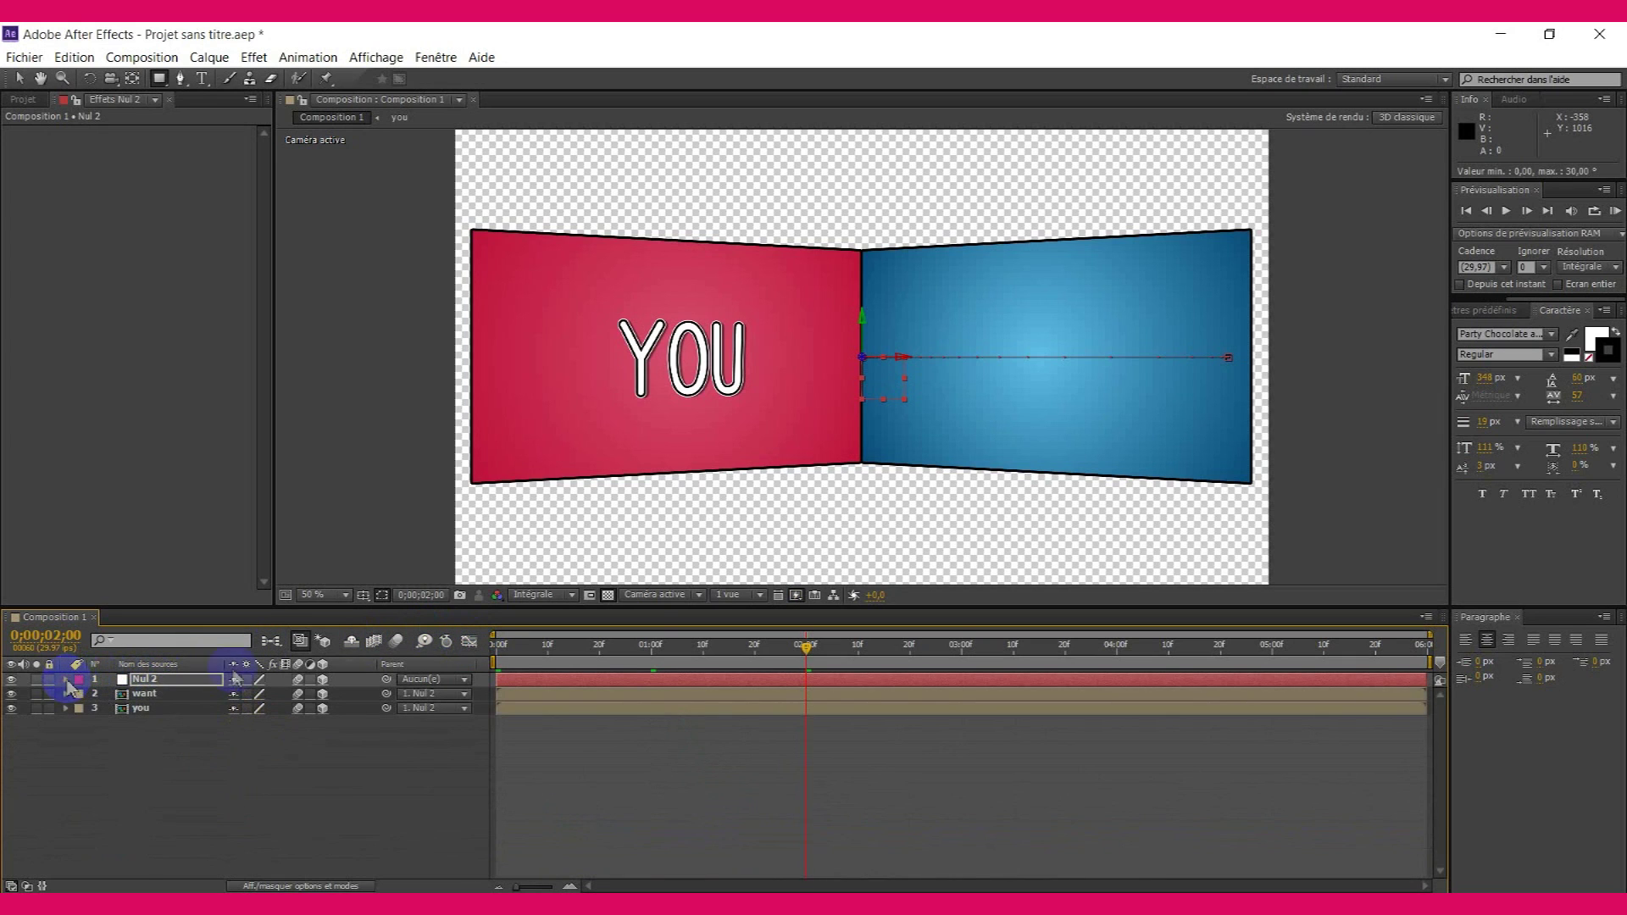
{"action": "left_click", "coordinate": [498, 657]}
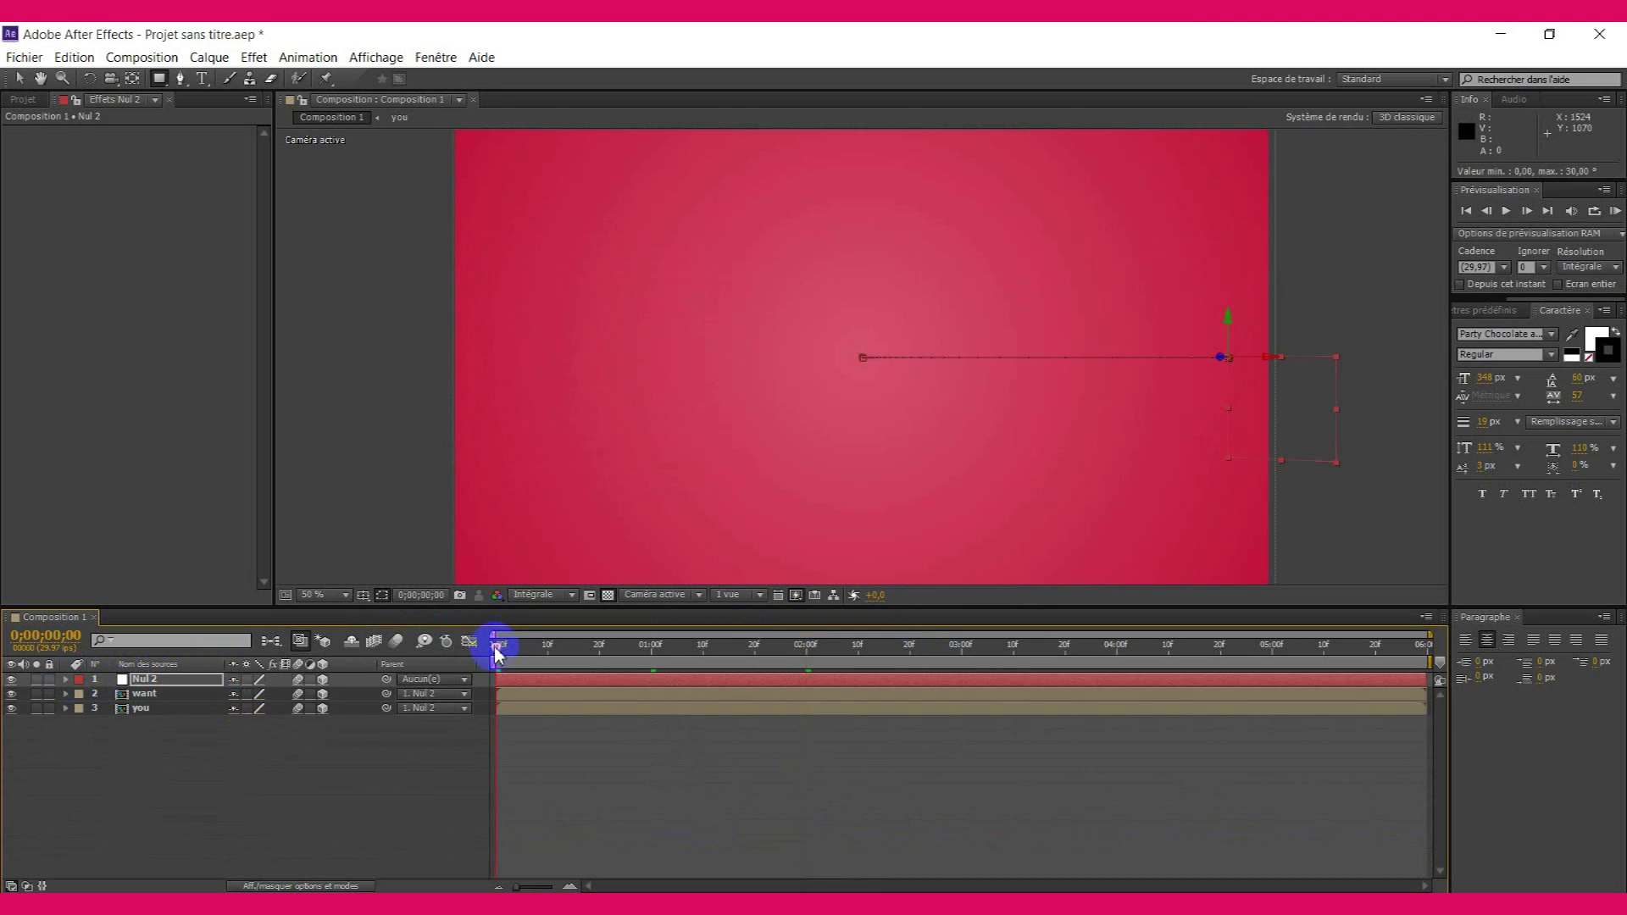
{"action": "left_click_drag", "start_coordinate": [510, 652], "coordinate": [978, 691]}
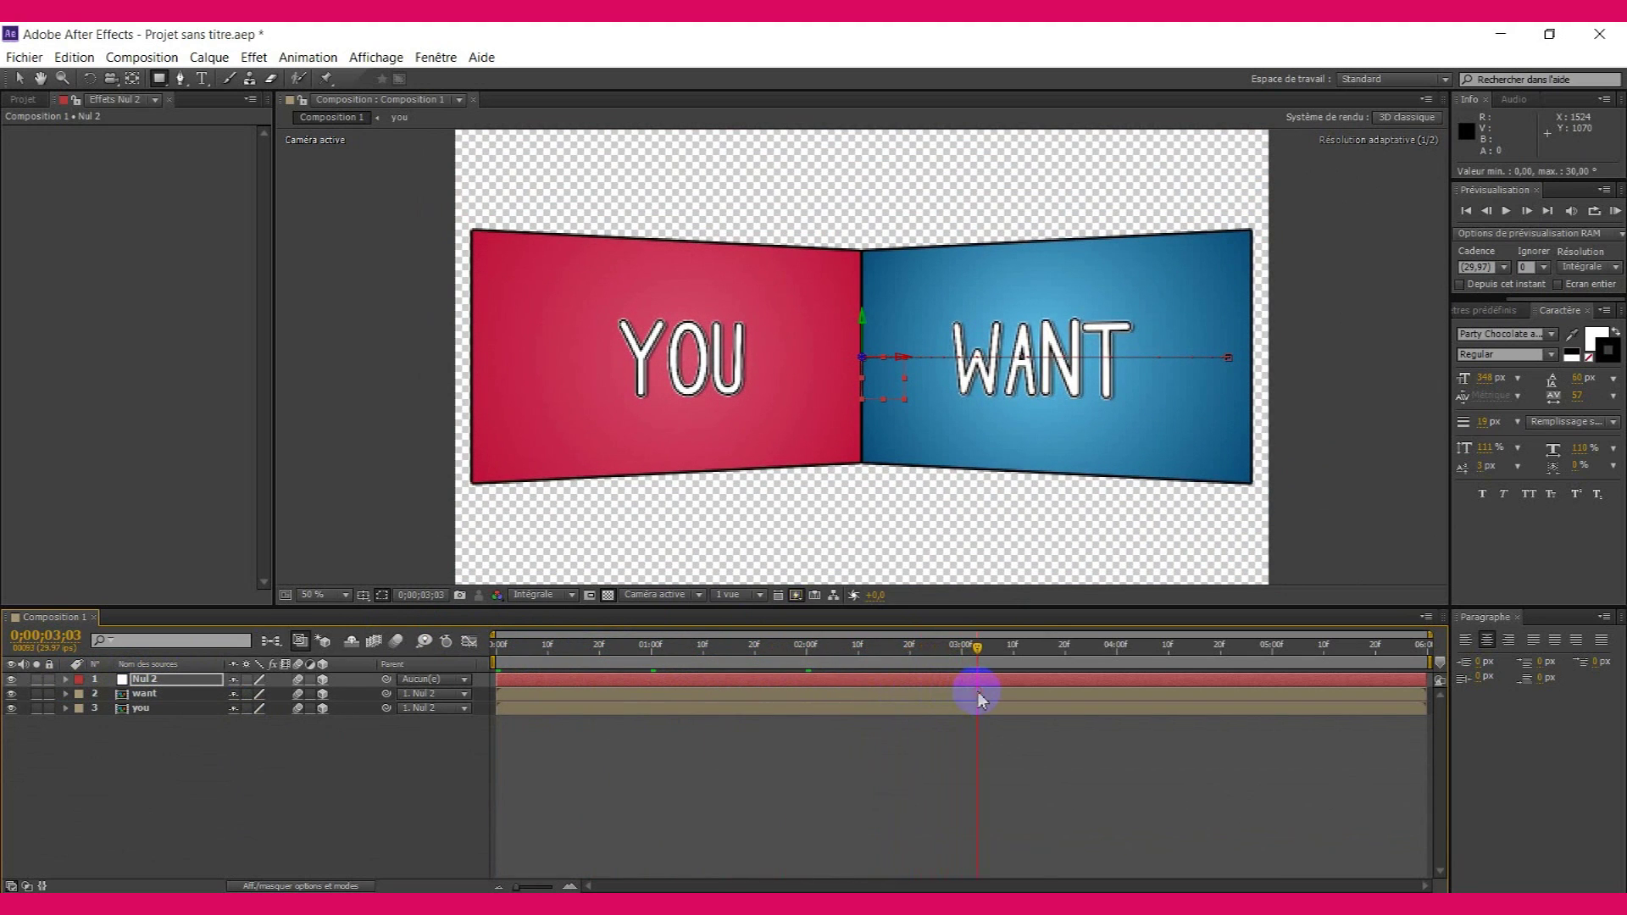
- Create a dark red solid and place it beneath the null, want and you layers as the background
{"action": "right_click", "coordinate": [243, 801]}
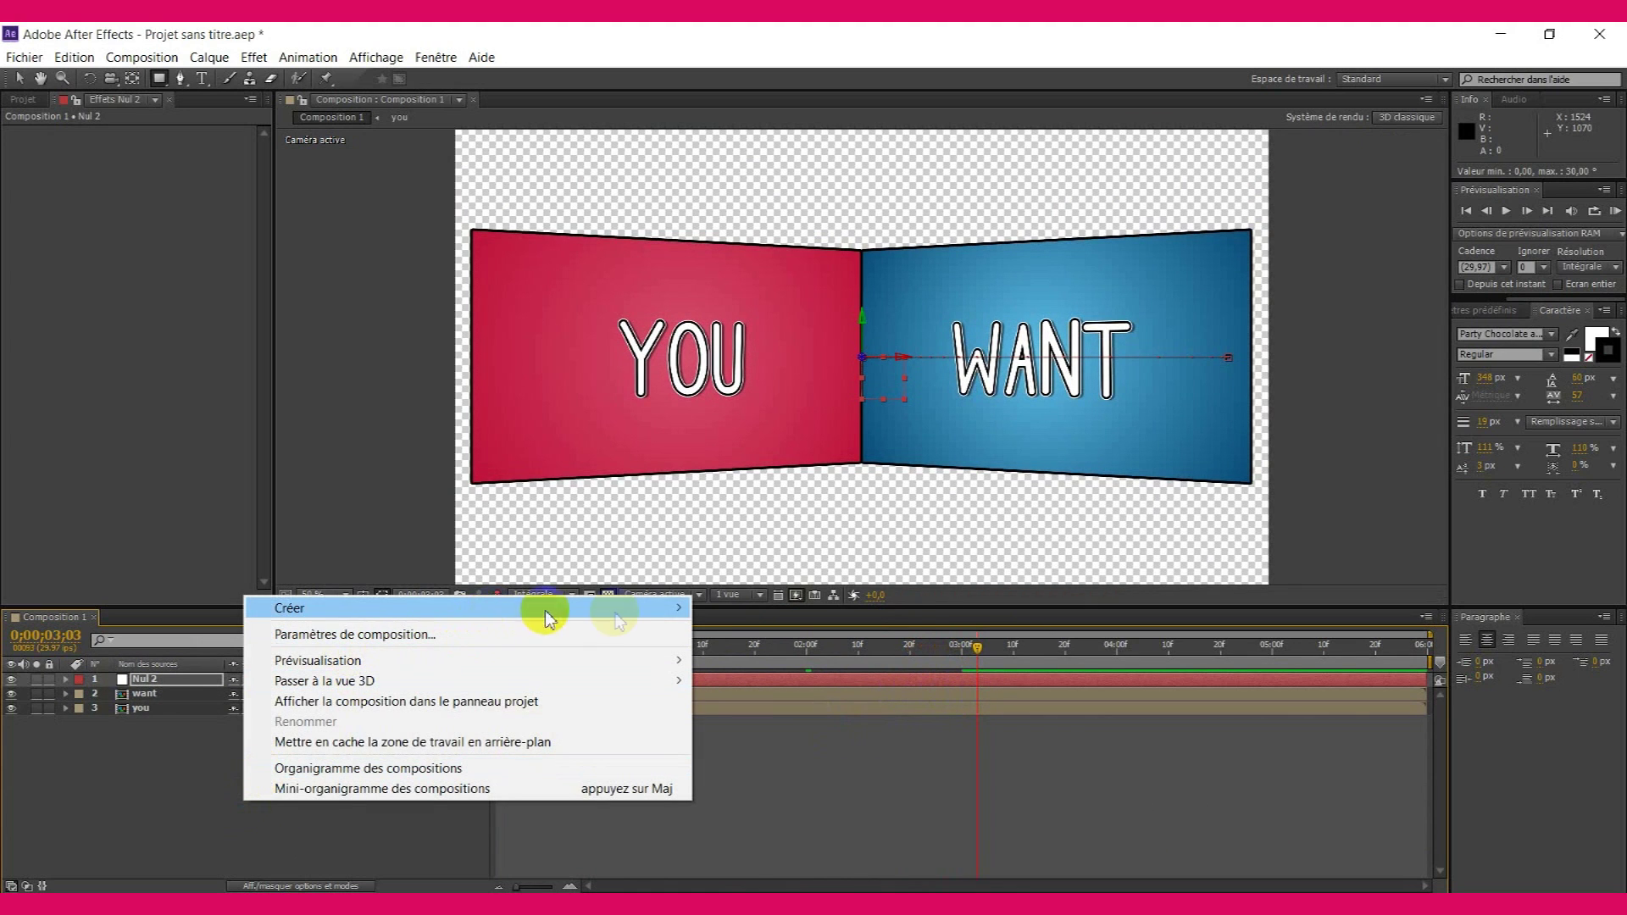
{"action": "mouse_move", "coordinate": [545, 619]}
{"action": "left_click", "coordinate": [757, 660]}
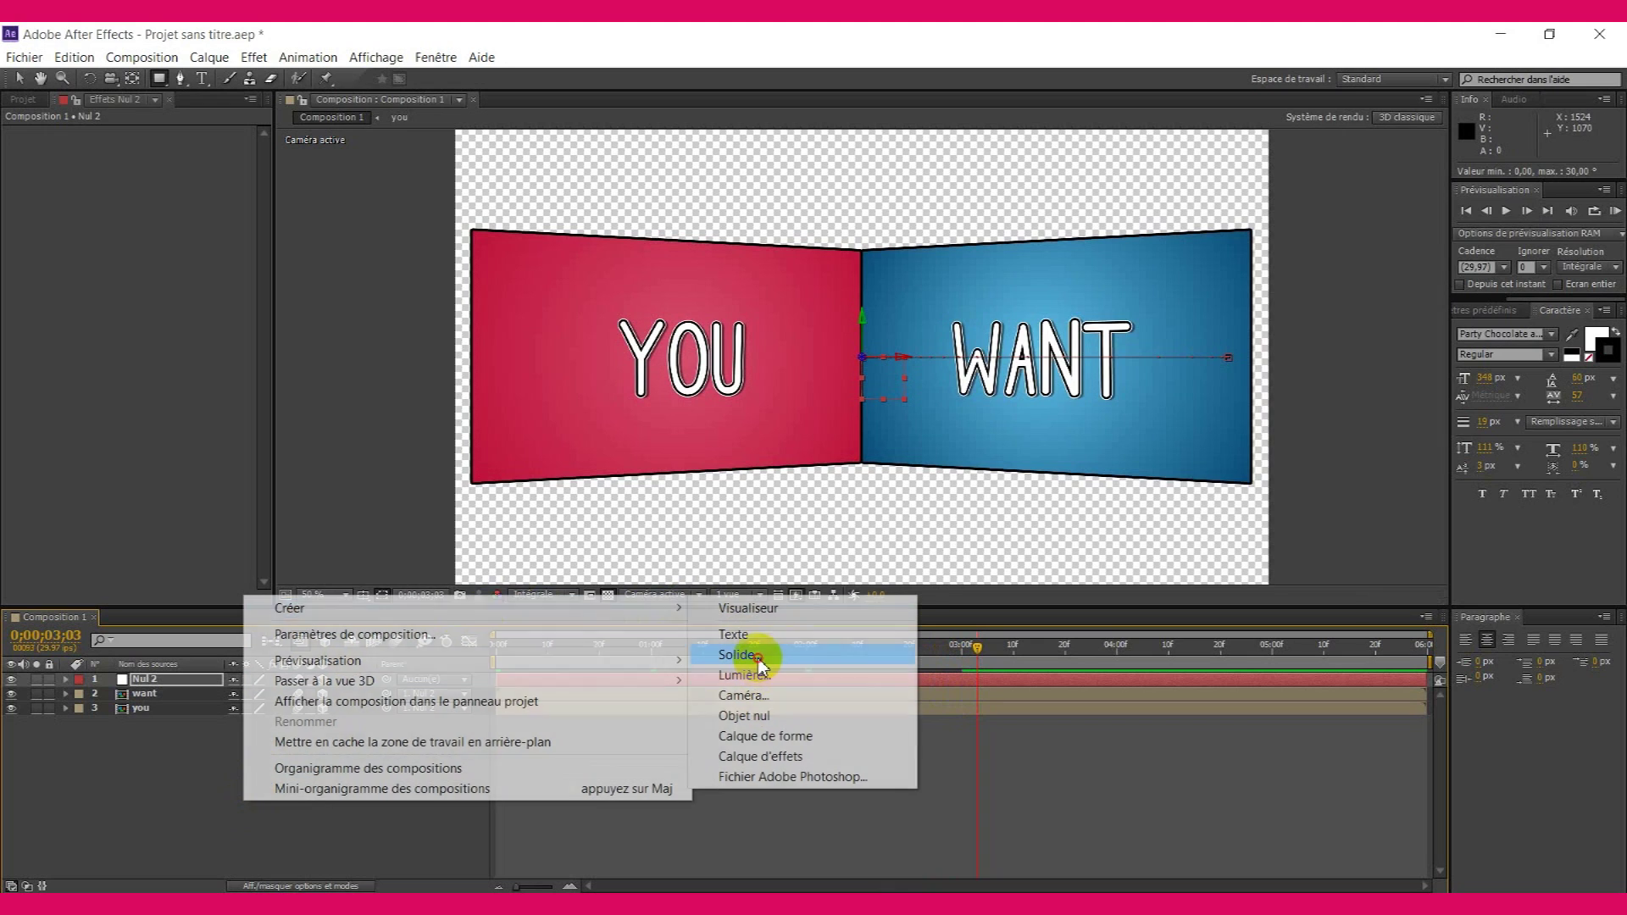
{"action": "left_click", "coordinate": [1209, 597]}
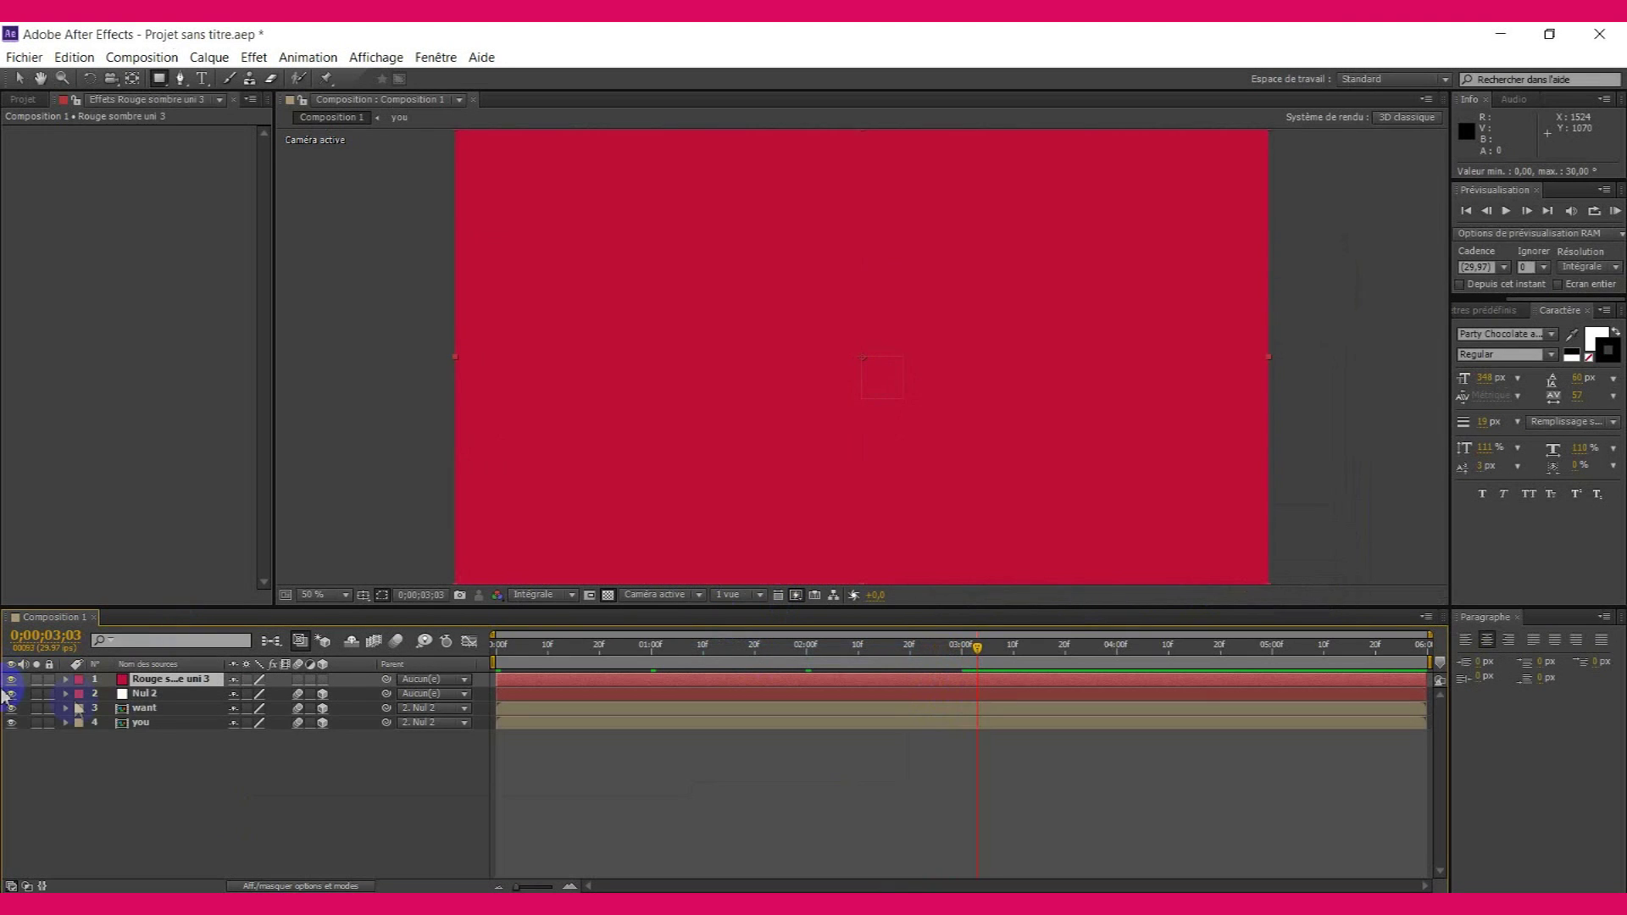
{"action": "left_click_drag", "start_coordinate": [148, 689], "coordinate": [145, 736]}
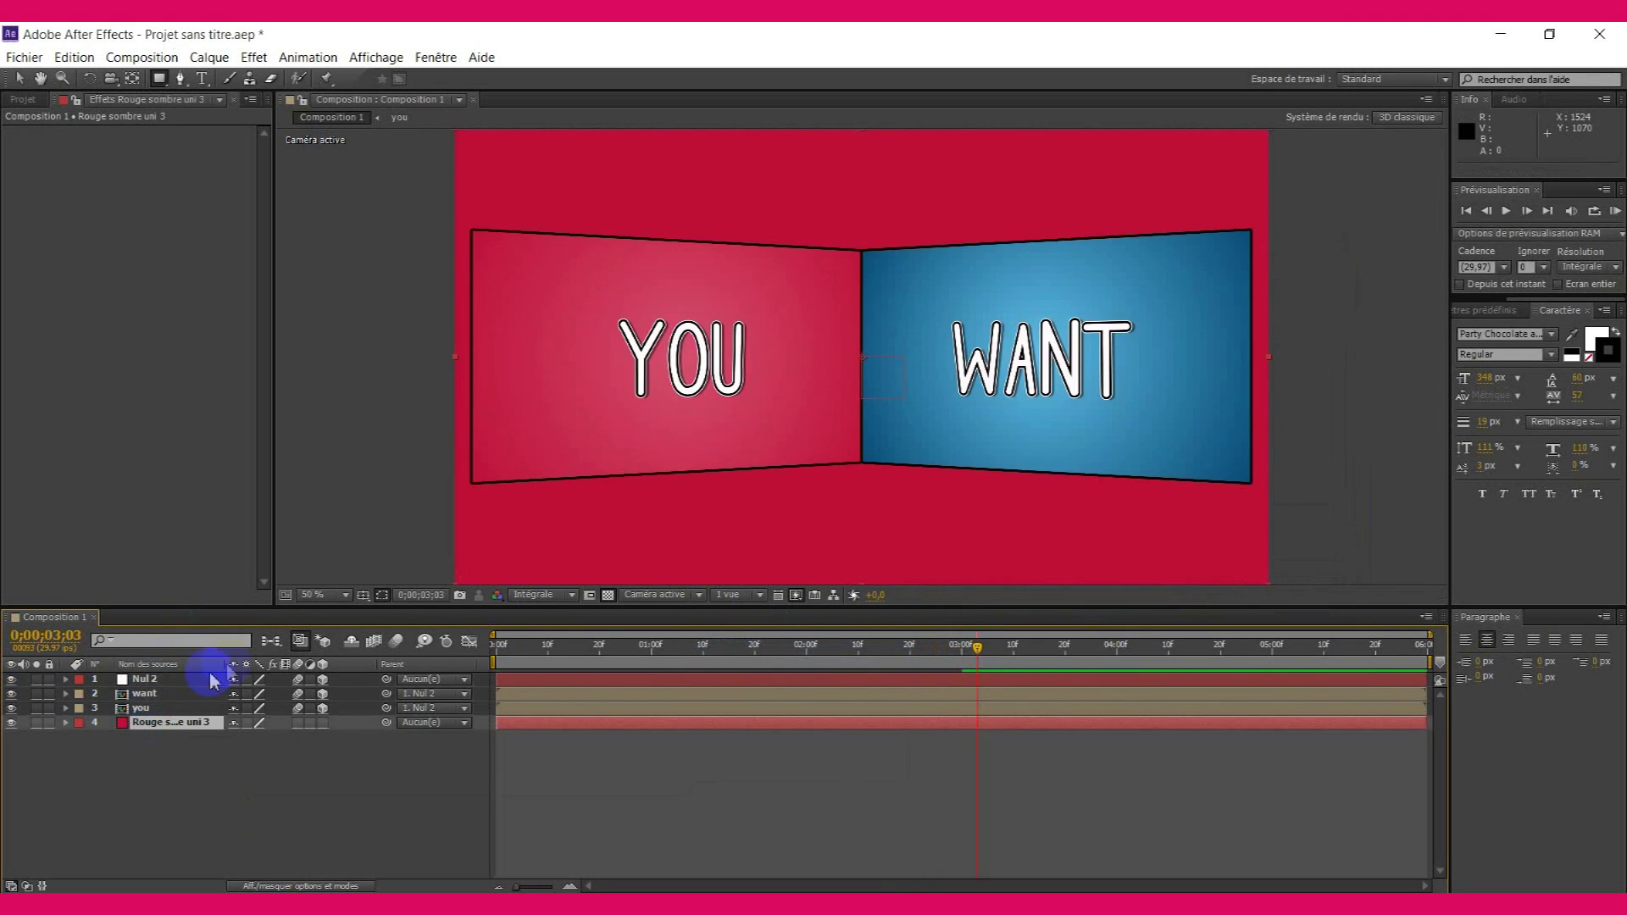
- Find the Dégradé effect by searching for "dégr" and apply it to the dark red background solid
{"action": "left_click", "coordinate": [1483, 315]}
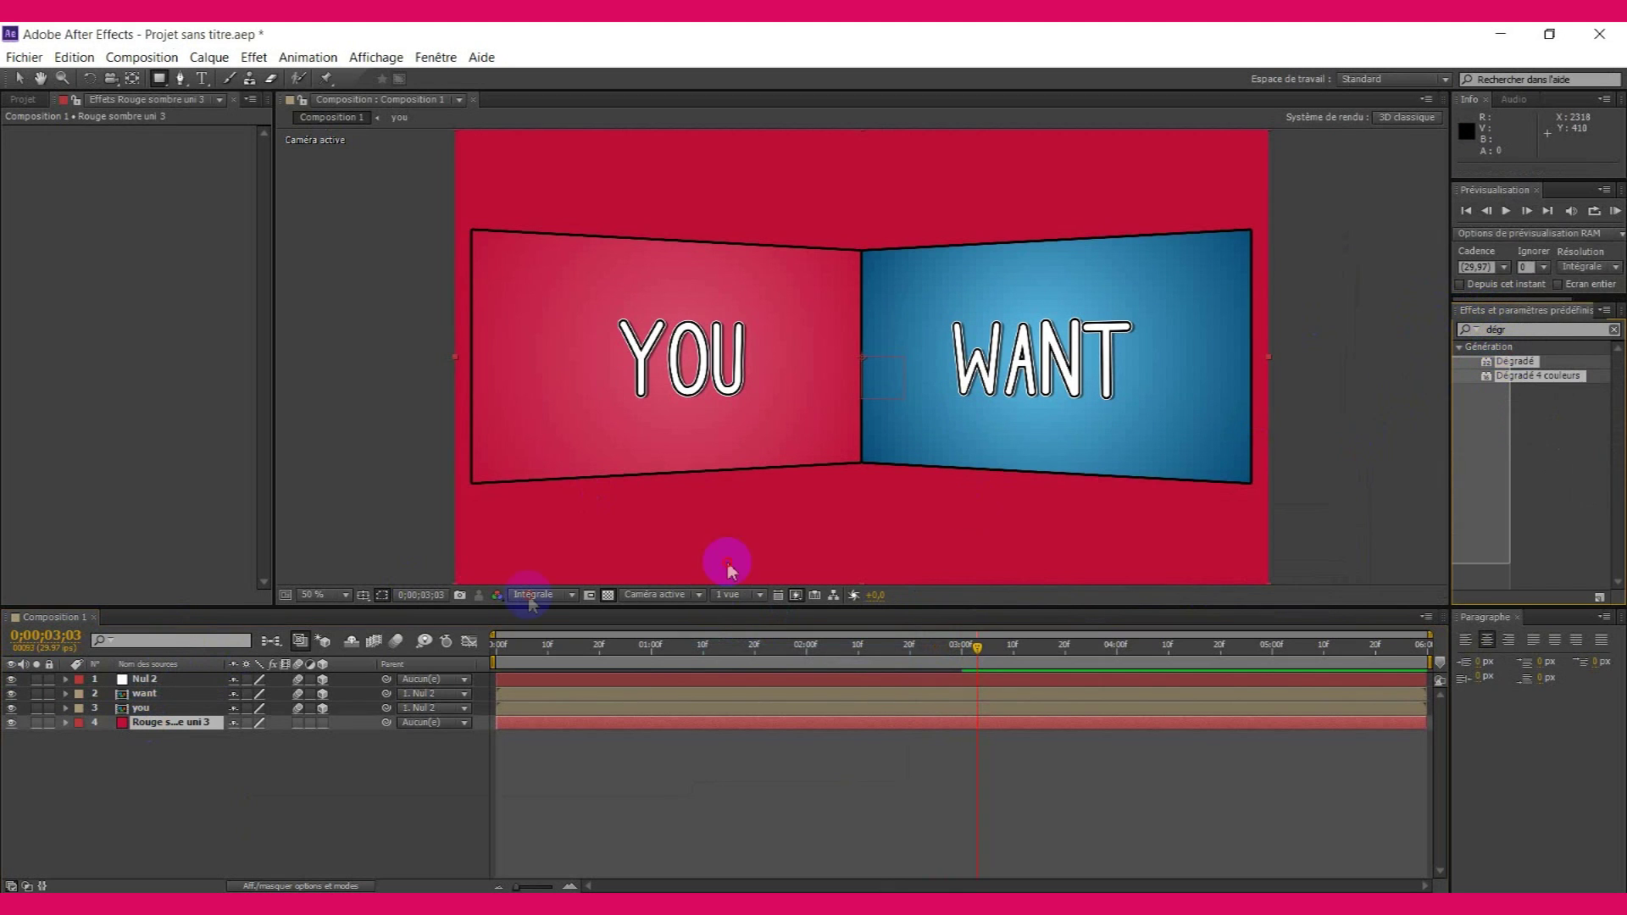
{"action": "left_click", "coordinate": [1532, 421]}
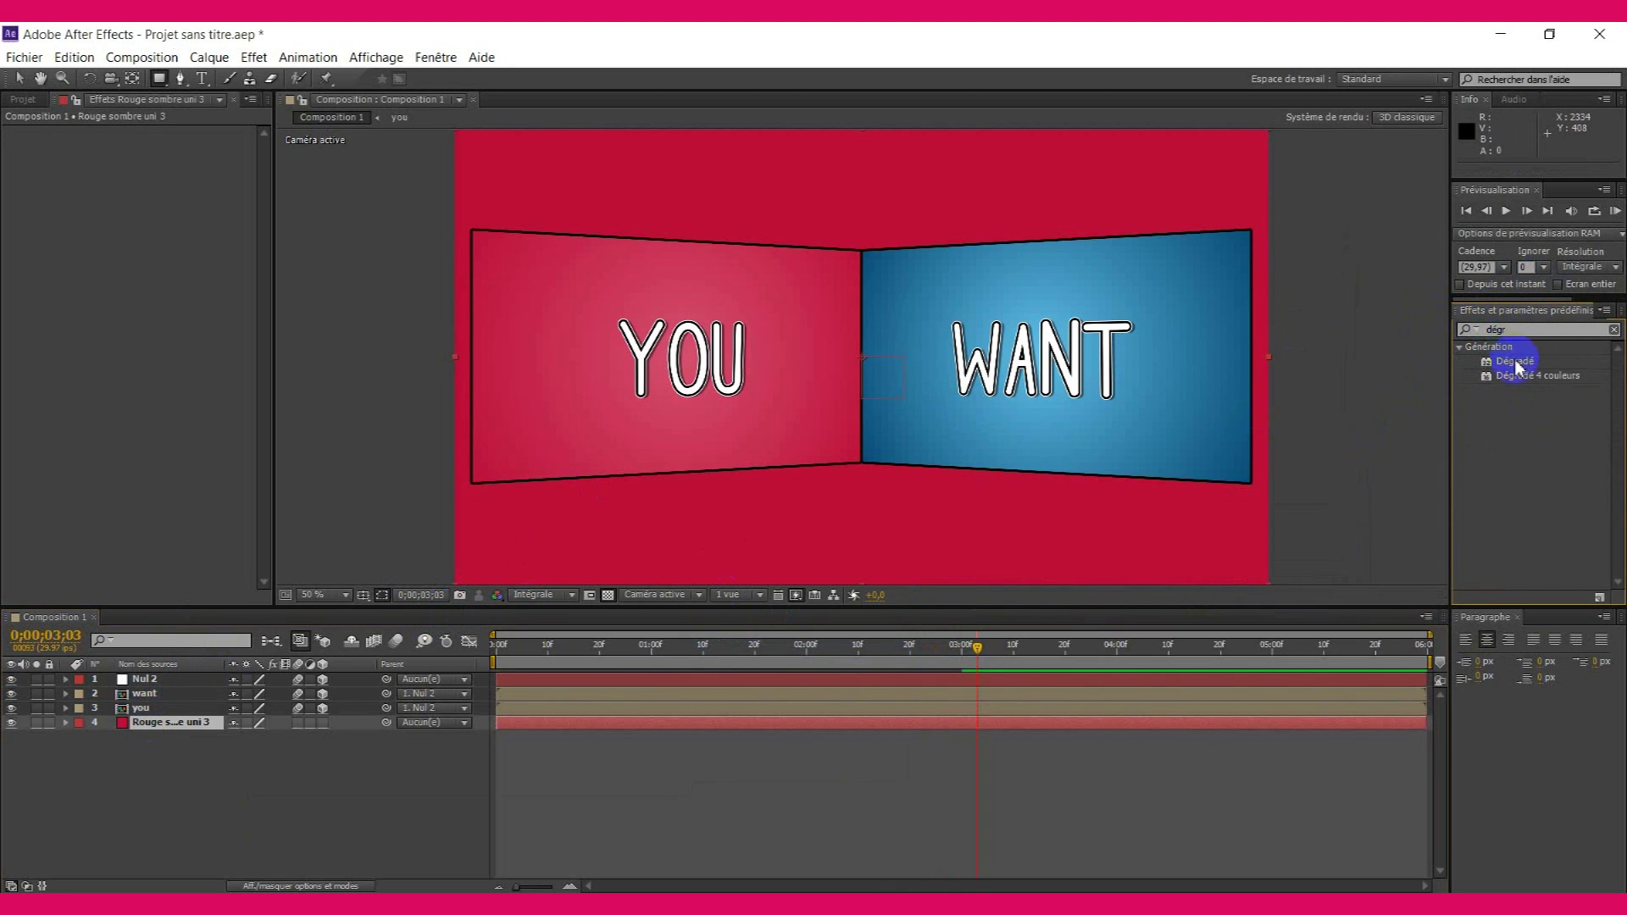
{"action": "left_click_drag", "start_coordinate": [1485, 378], "coordinate": [167, 729]}
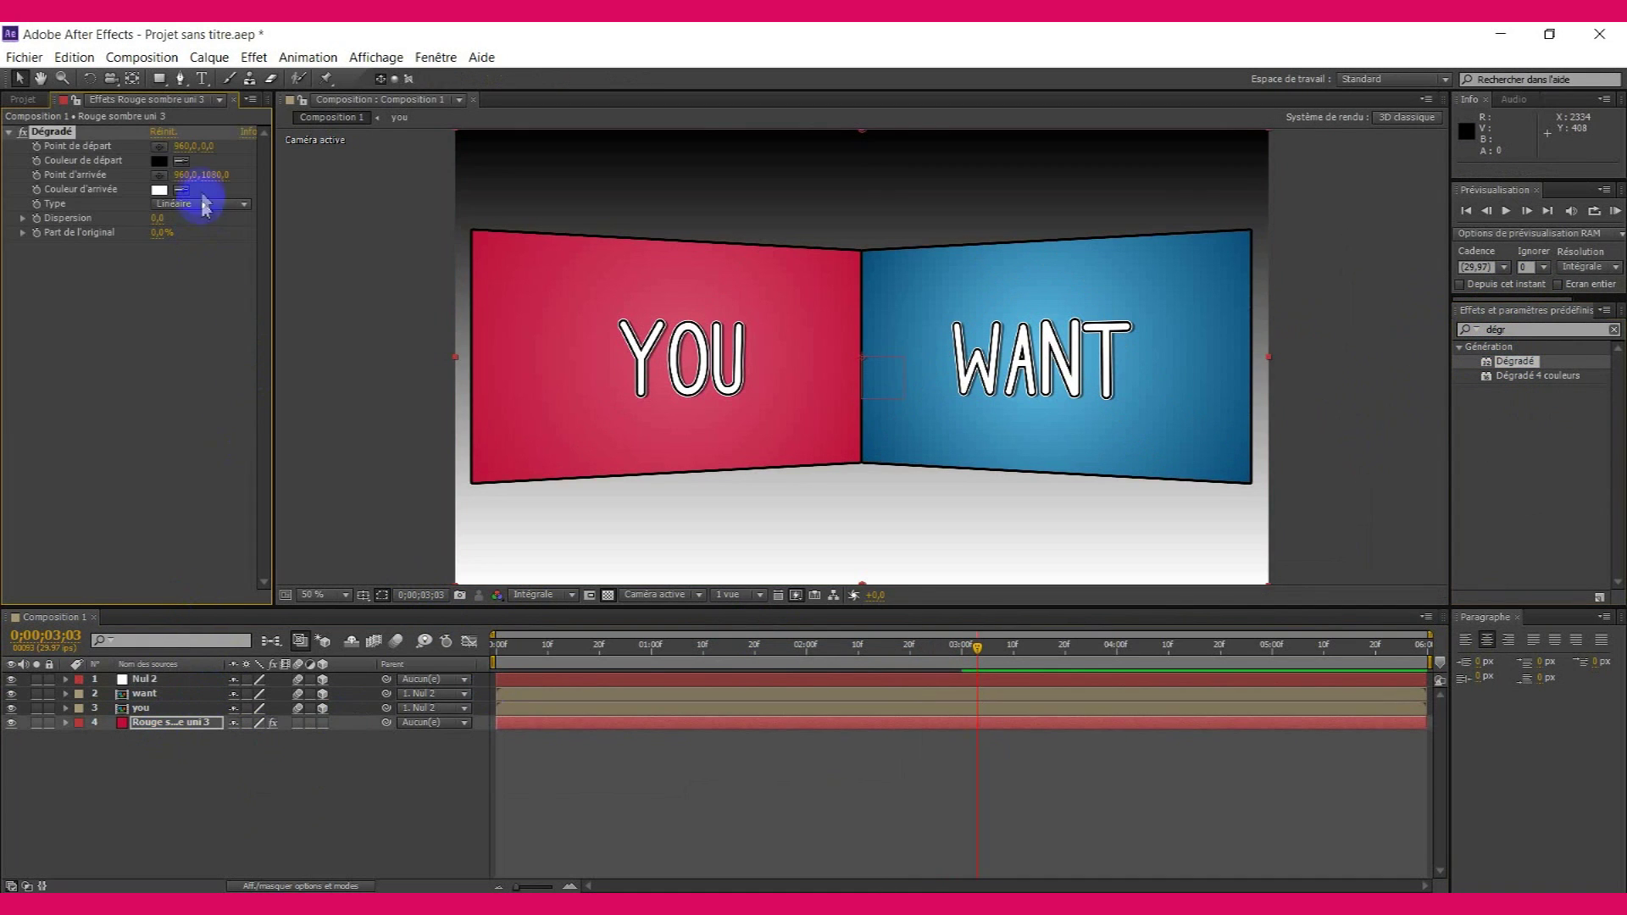
- Make the background gradient radial, with its start point at 960, 535 and its end point at 960, 1782
{"action": "left_click", "coordinate": [243, 204]}
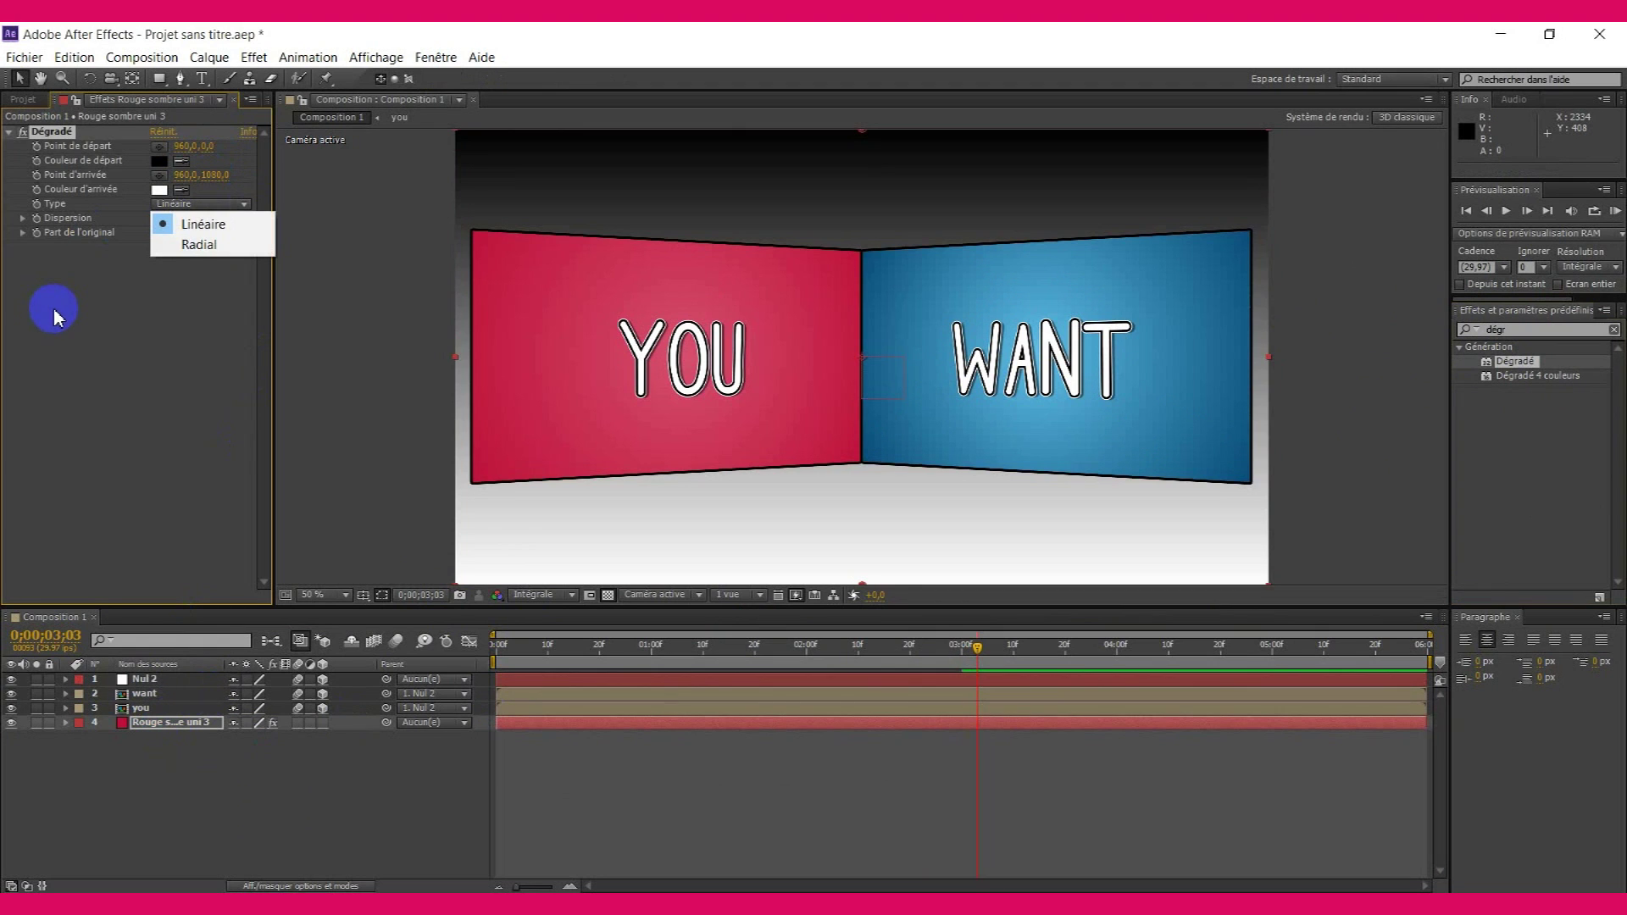
{"action": "left_click", "coordinate": [198, 244]}
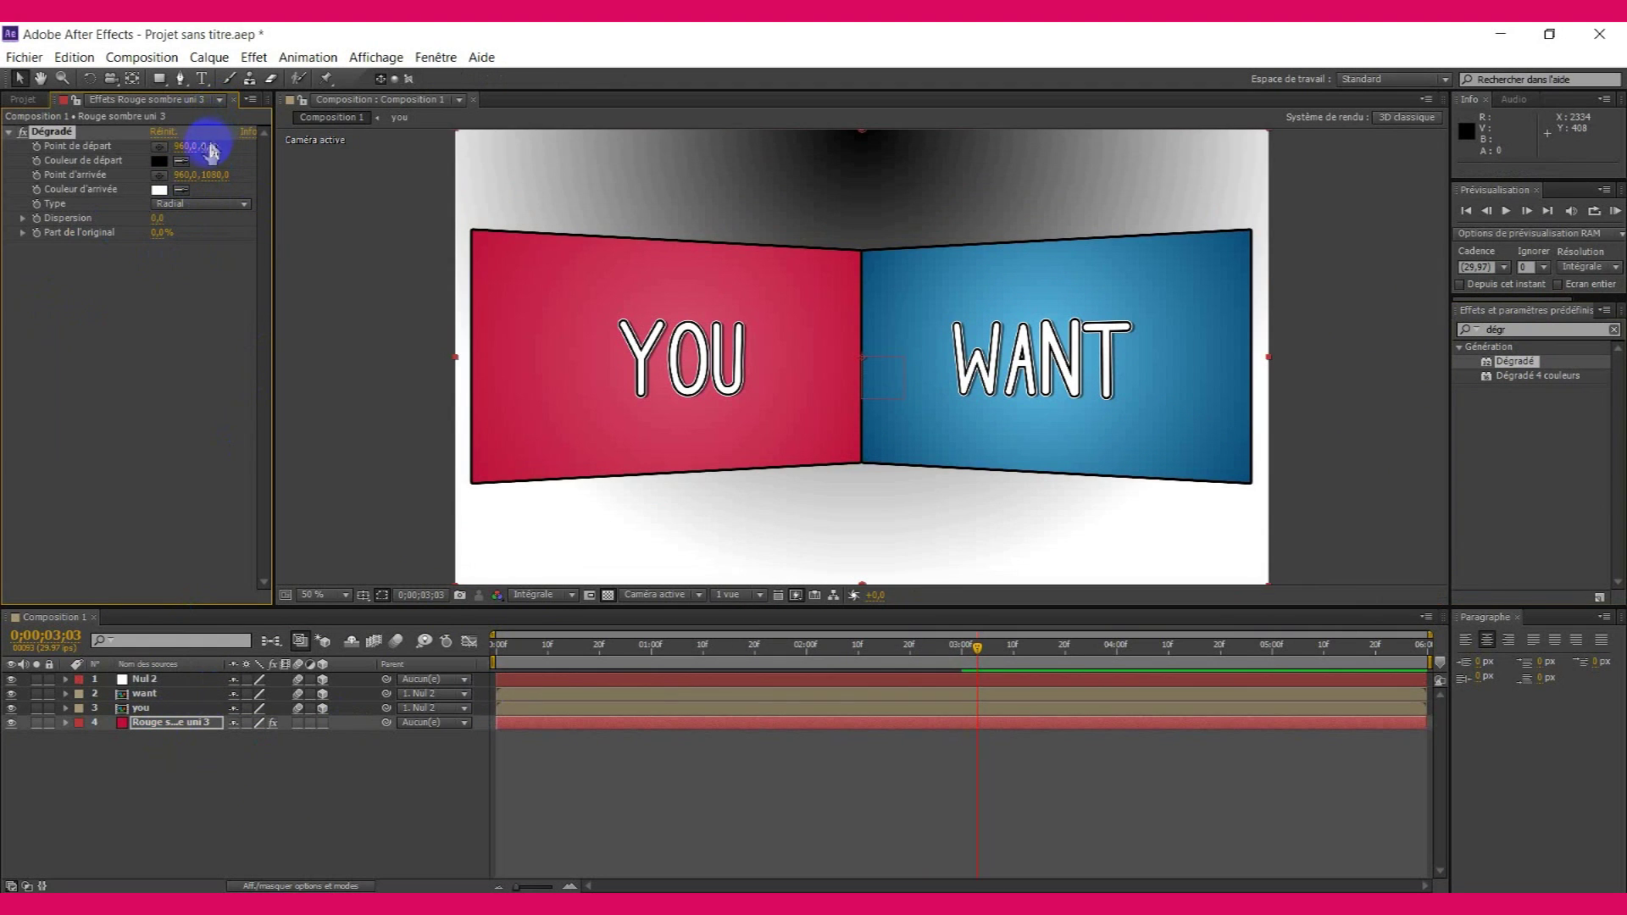
{"action": "left_click_drag", "start_coordinate": [206, 146], "coordinate": [252, 552]}
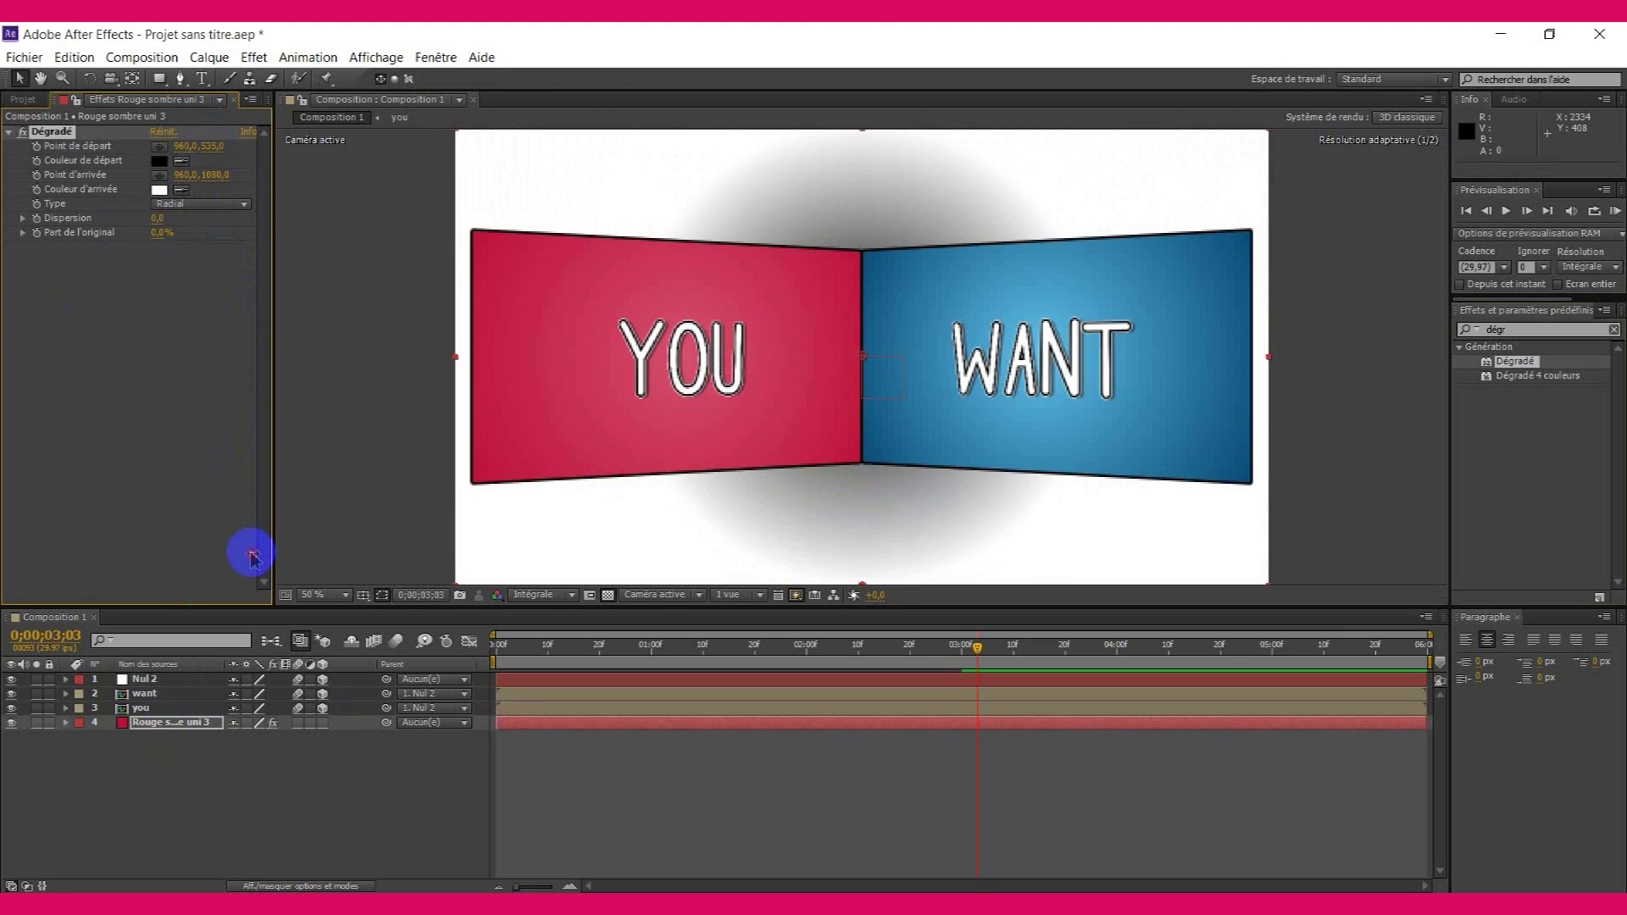
{"action": "left_click_drag", "start_coordinate": [216, 173], "coordinate": [726, 185]}
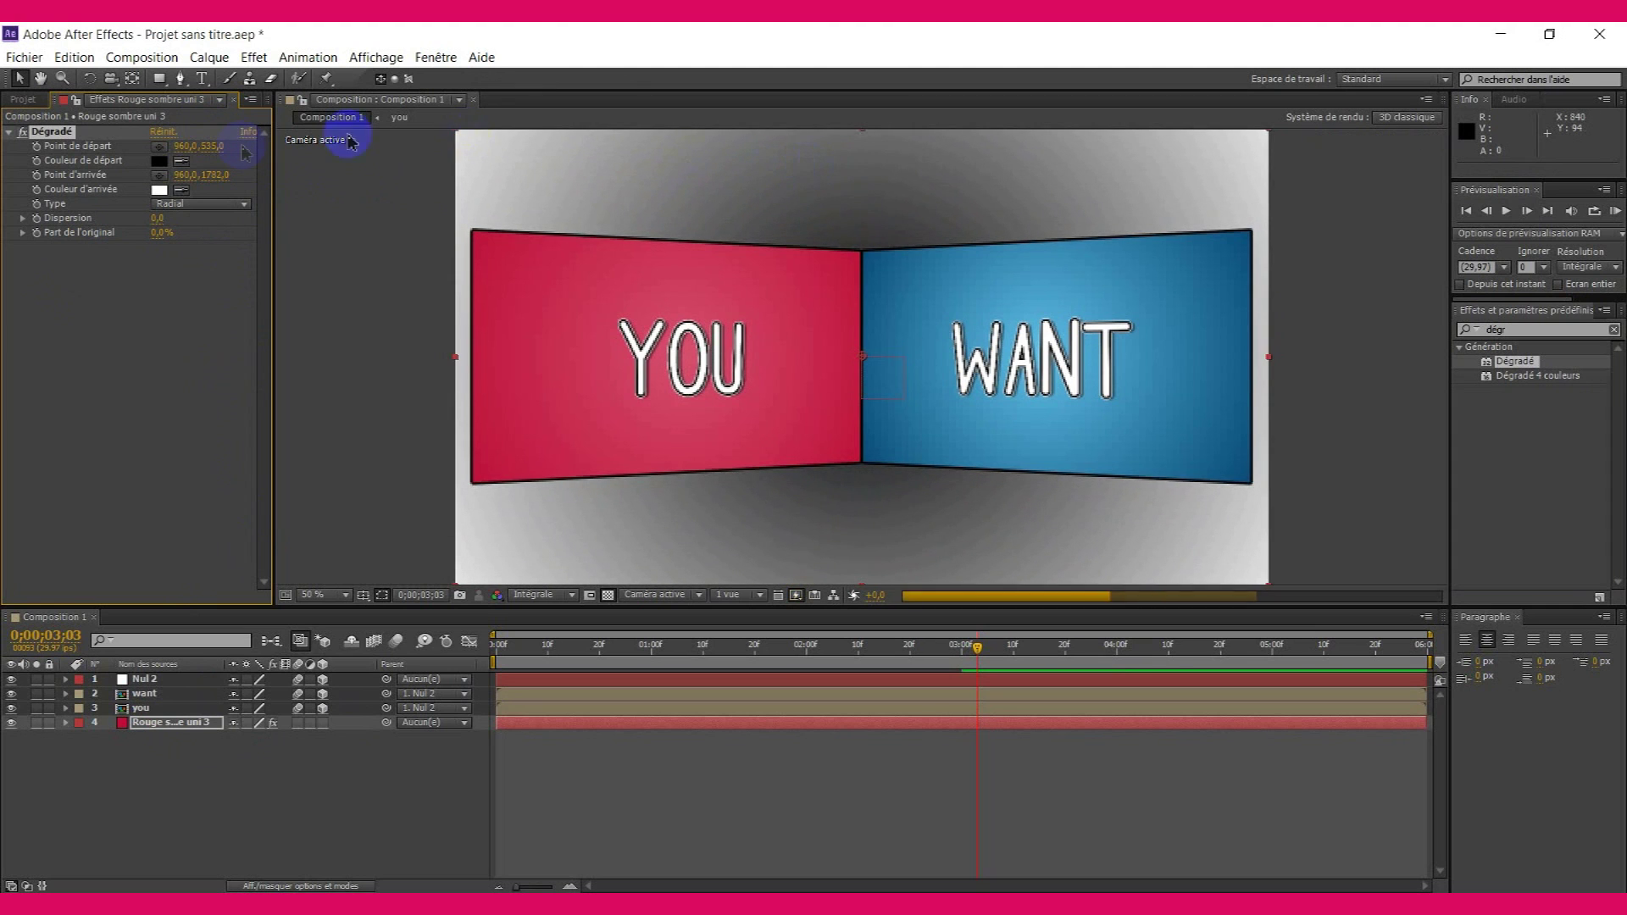
- Set the gradient's start color to white and its end color to a light grey
{"action": "left_click", "coordinate": [158, 160]}
{"action": "left_click_drag", "start_coordinate": [713, 699], "coordinate": [642, 610]}
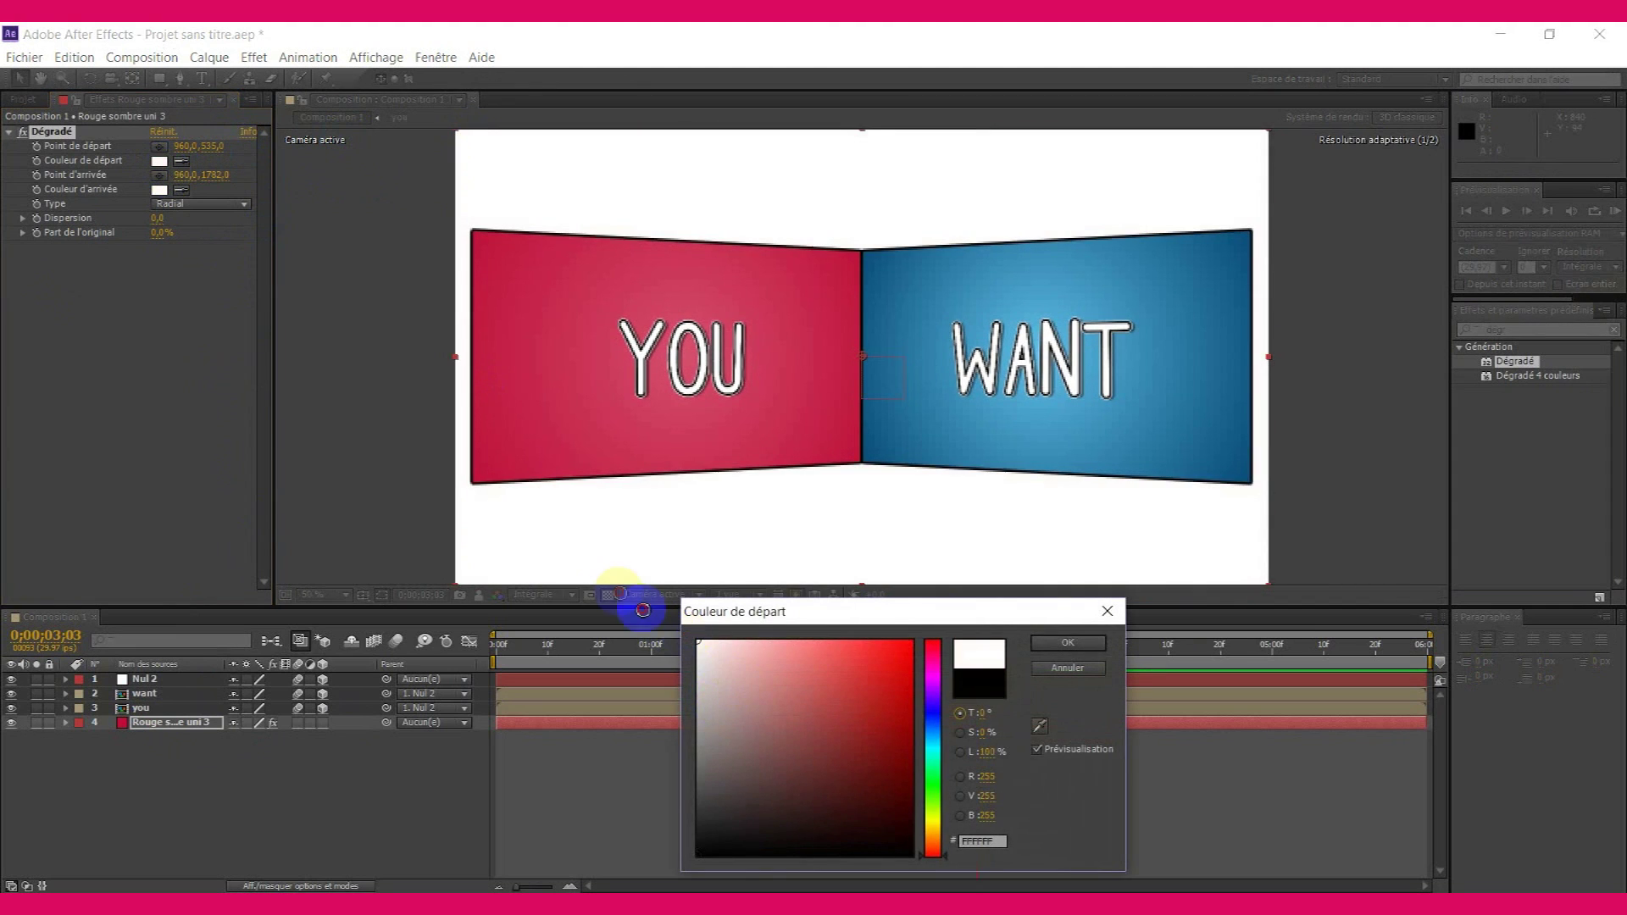
{"action": "left_click", "coordinate": [1067, 643]}
{"action": "left_click", "coordinate": [159, 189]}
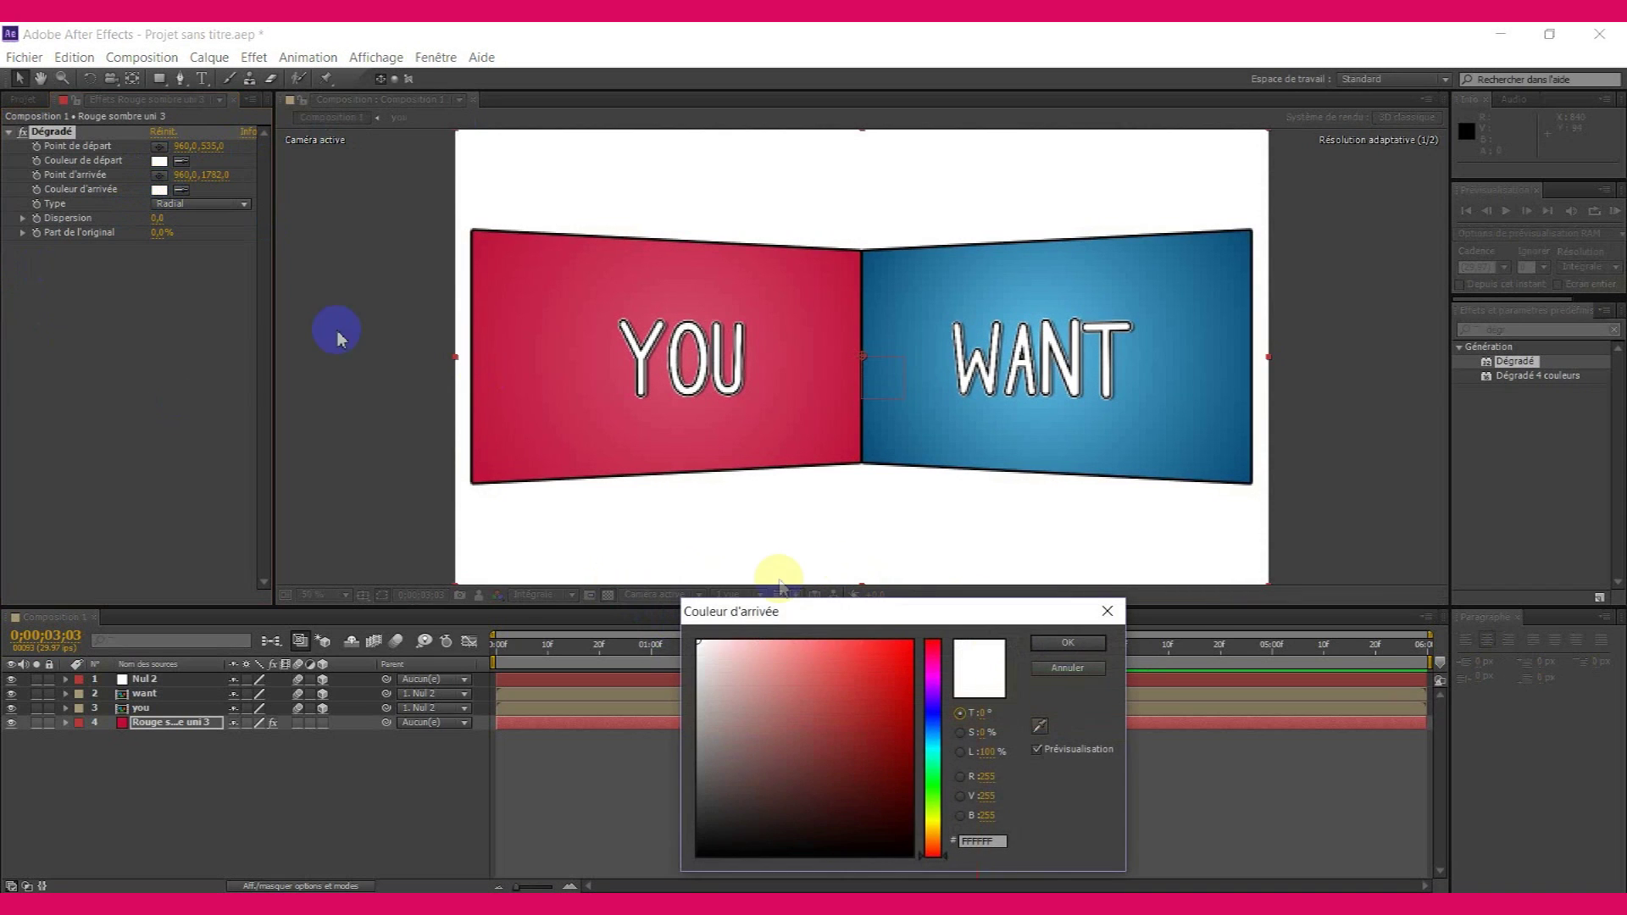
{"action": "left_click", "coordinate": [702, 676]}
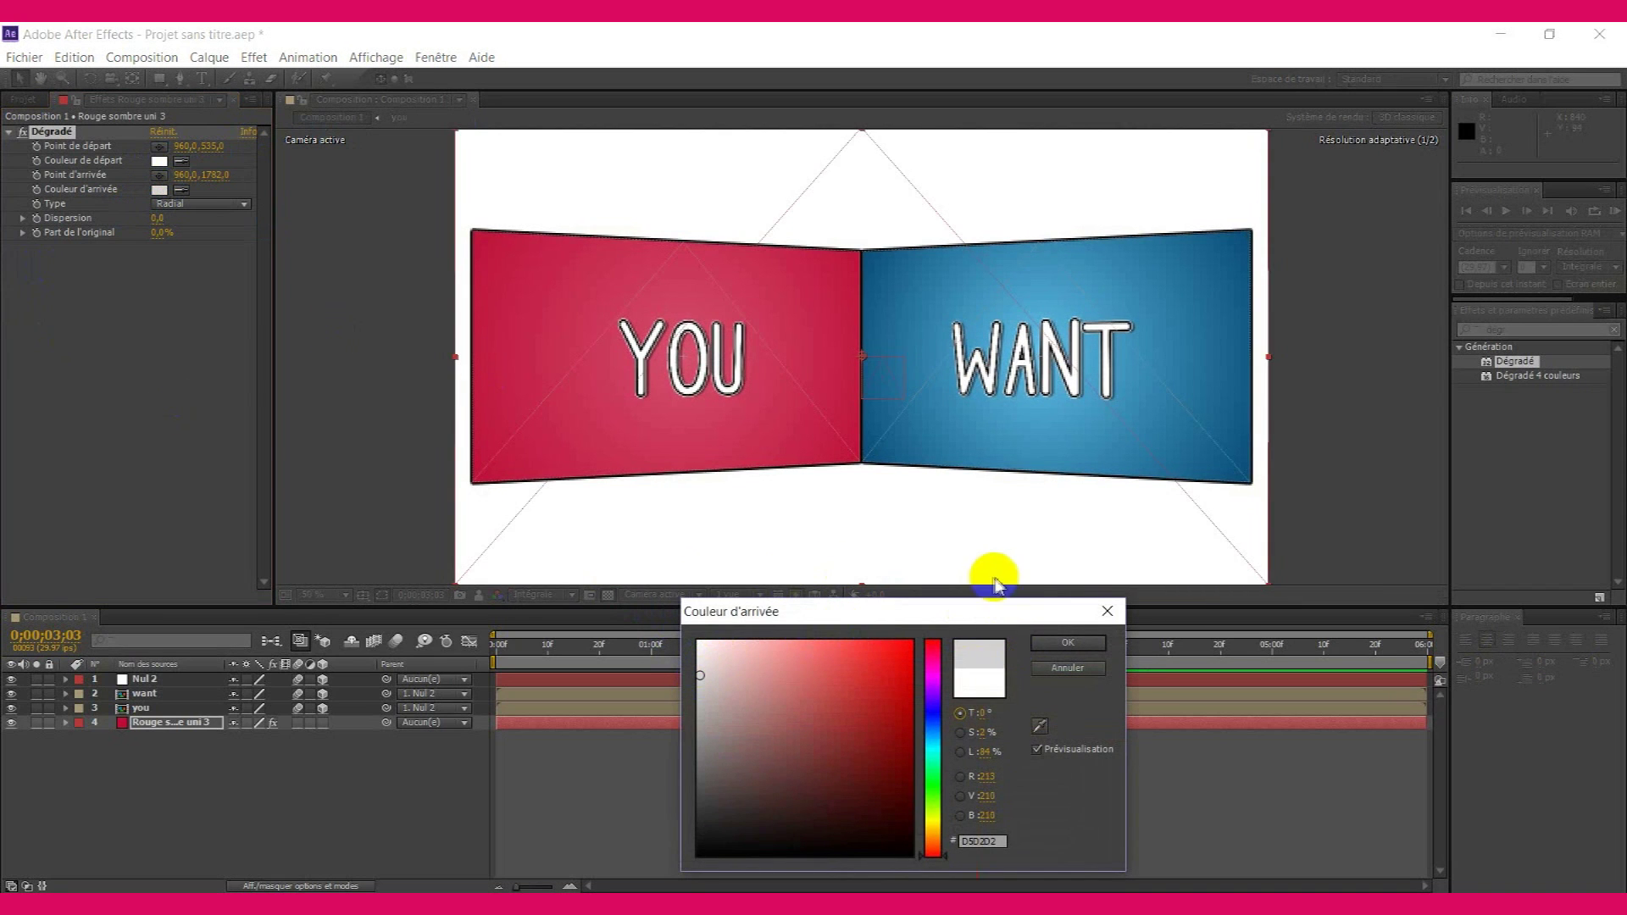
{"action": "left_click", "coordinate": [1067, 646]}
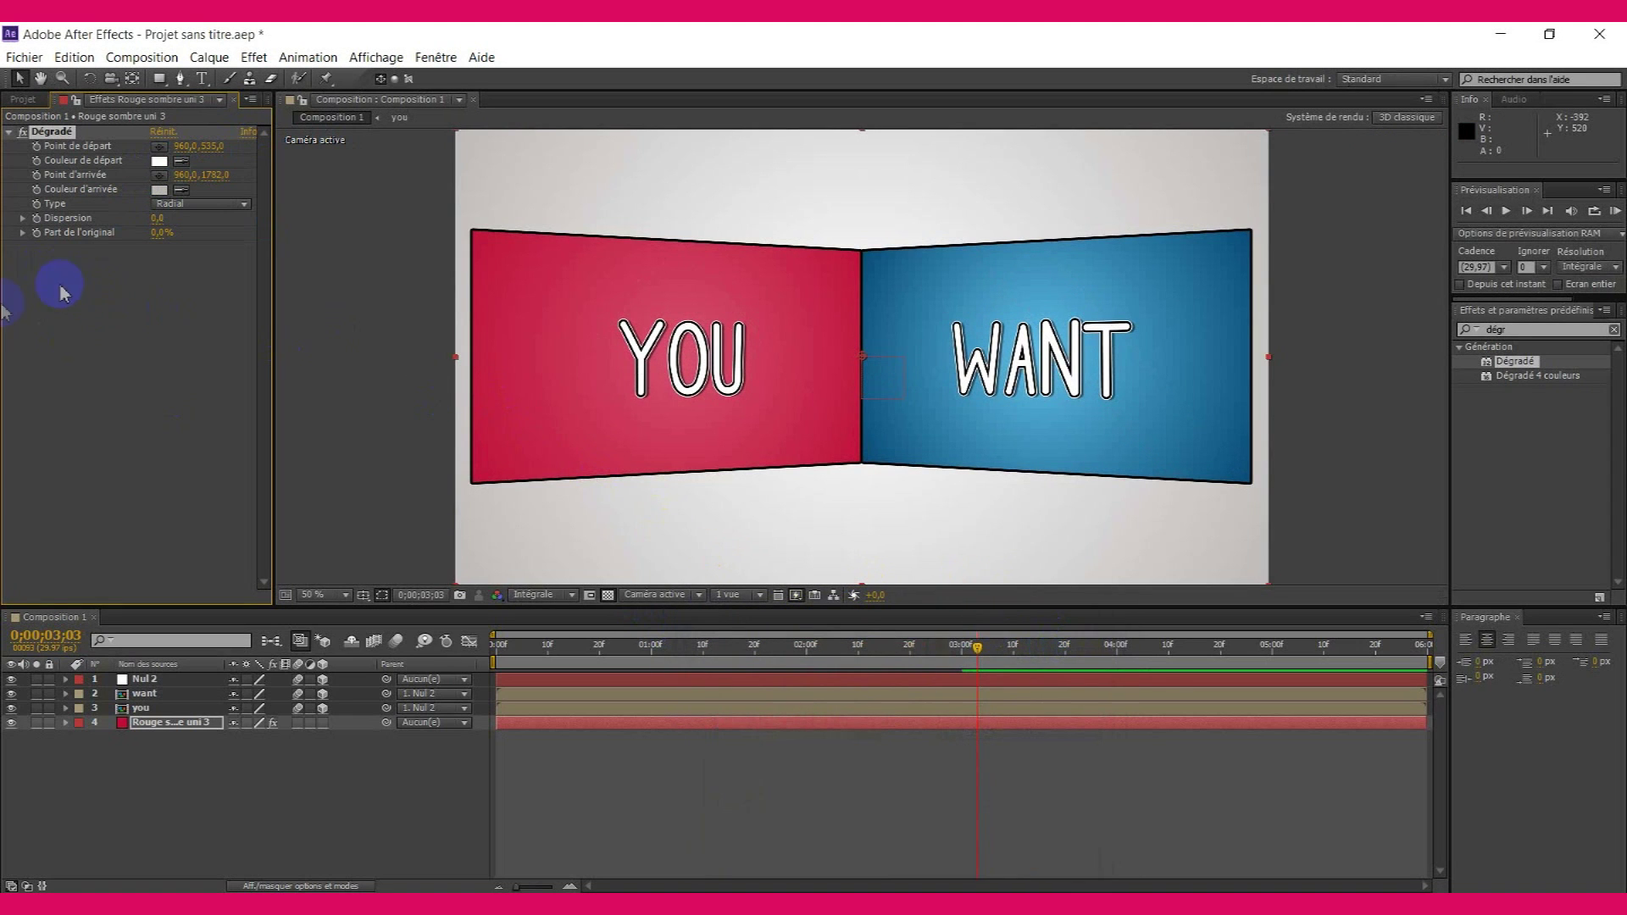
{"action": "left_click", "coordinate": [159, 190]}
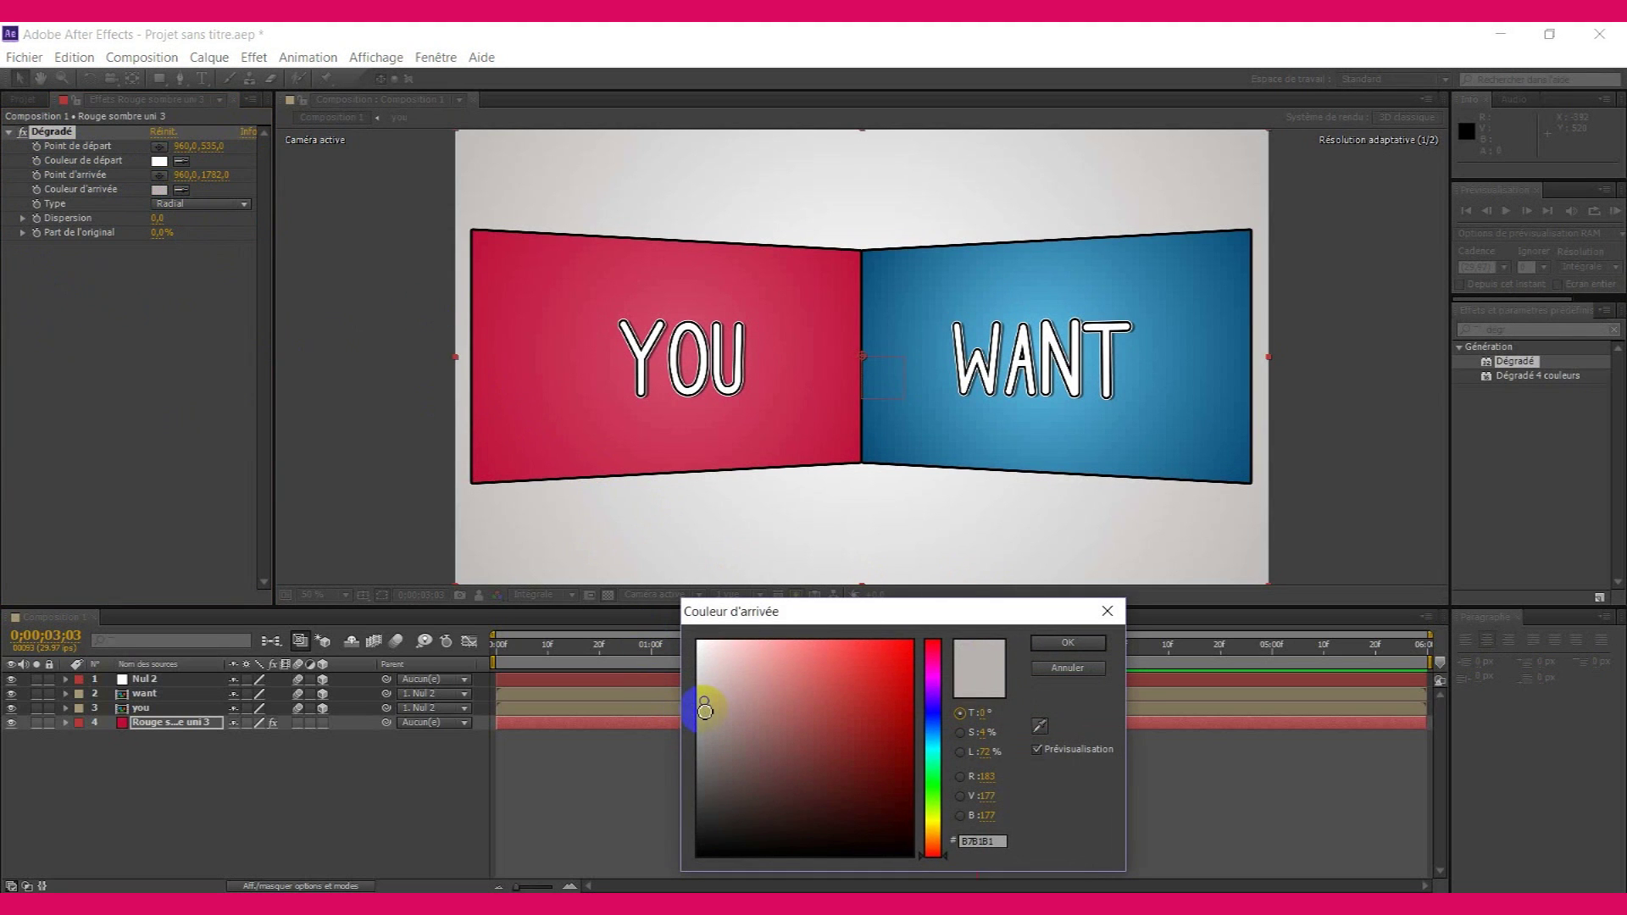
{"action": "left_click", "coordinate": [1080, 645]}
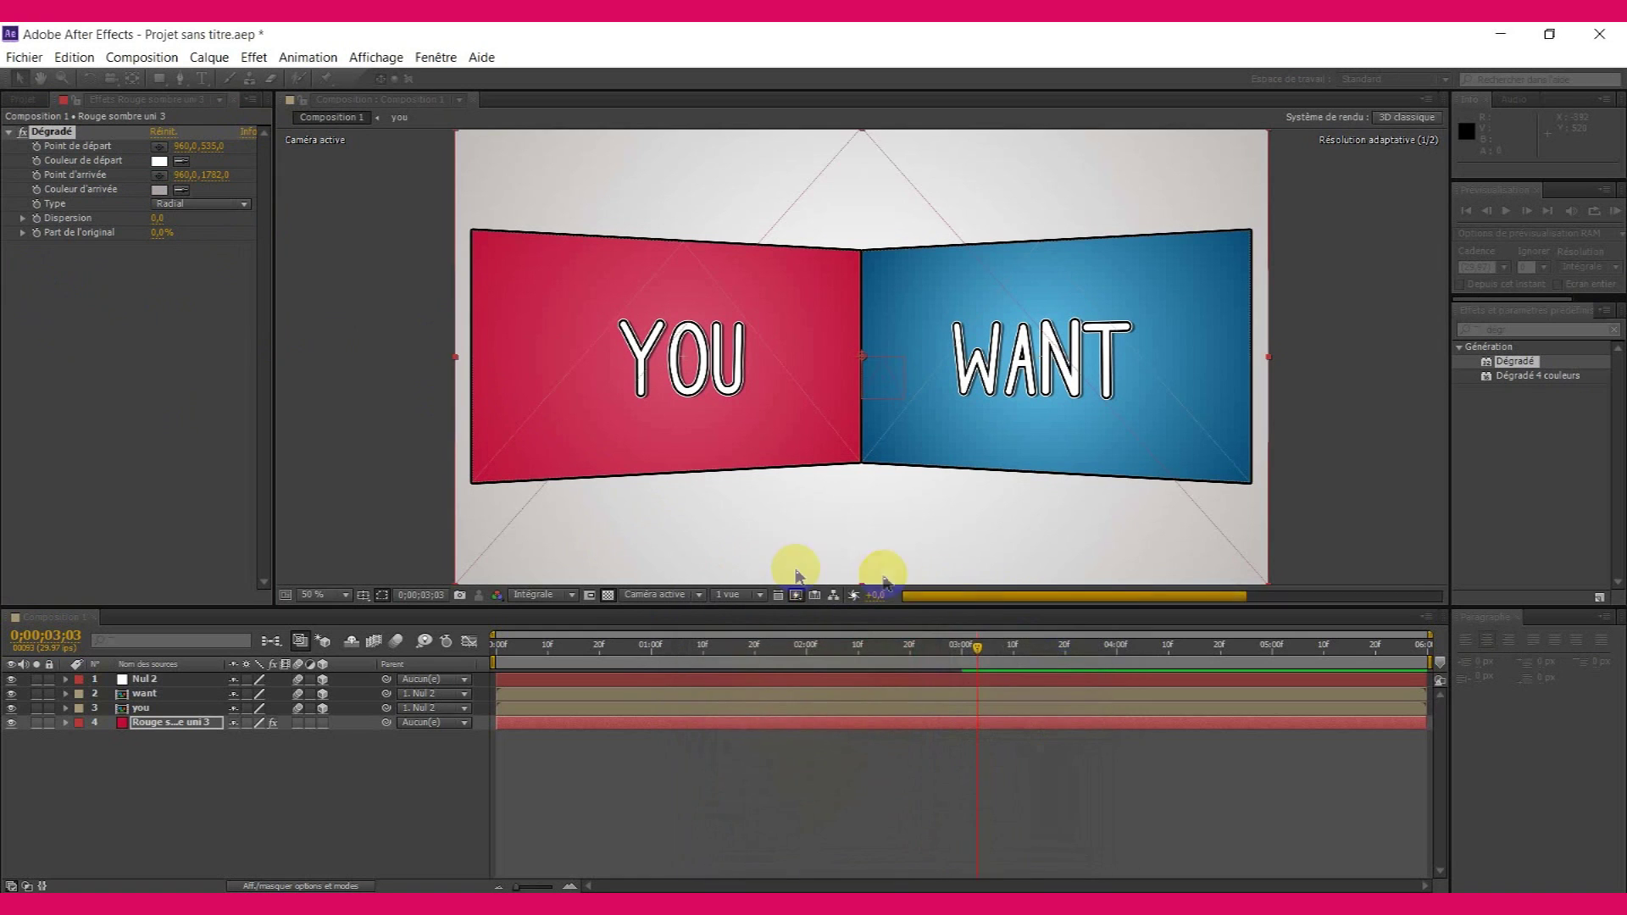
- Create a text layer reading "THIS ?" and reduce its font size to about 270 px
{"action": "right_click", "coordinate": [189, 791]}
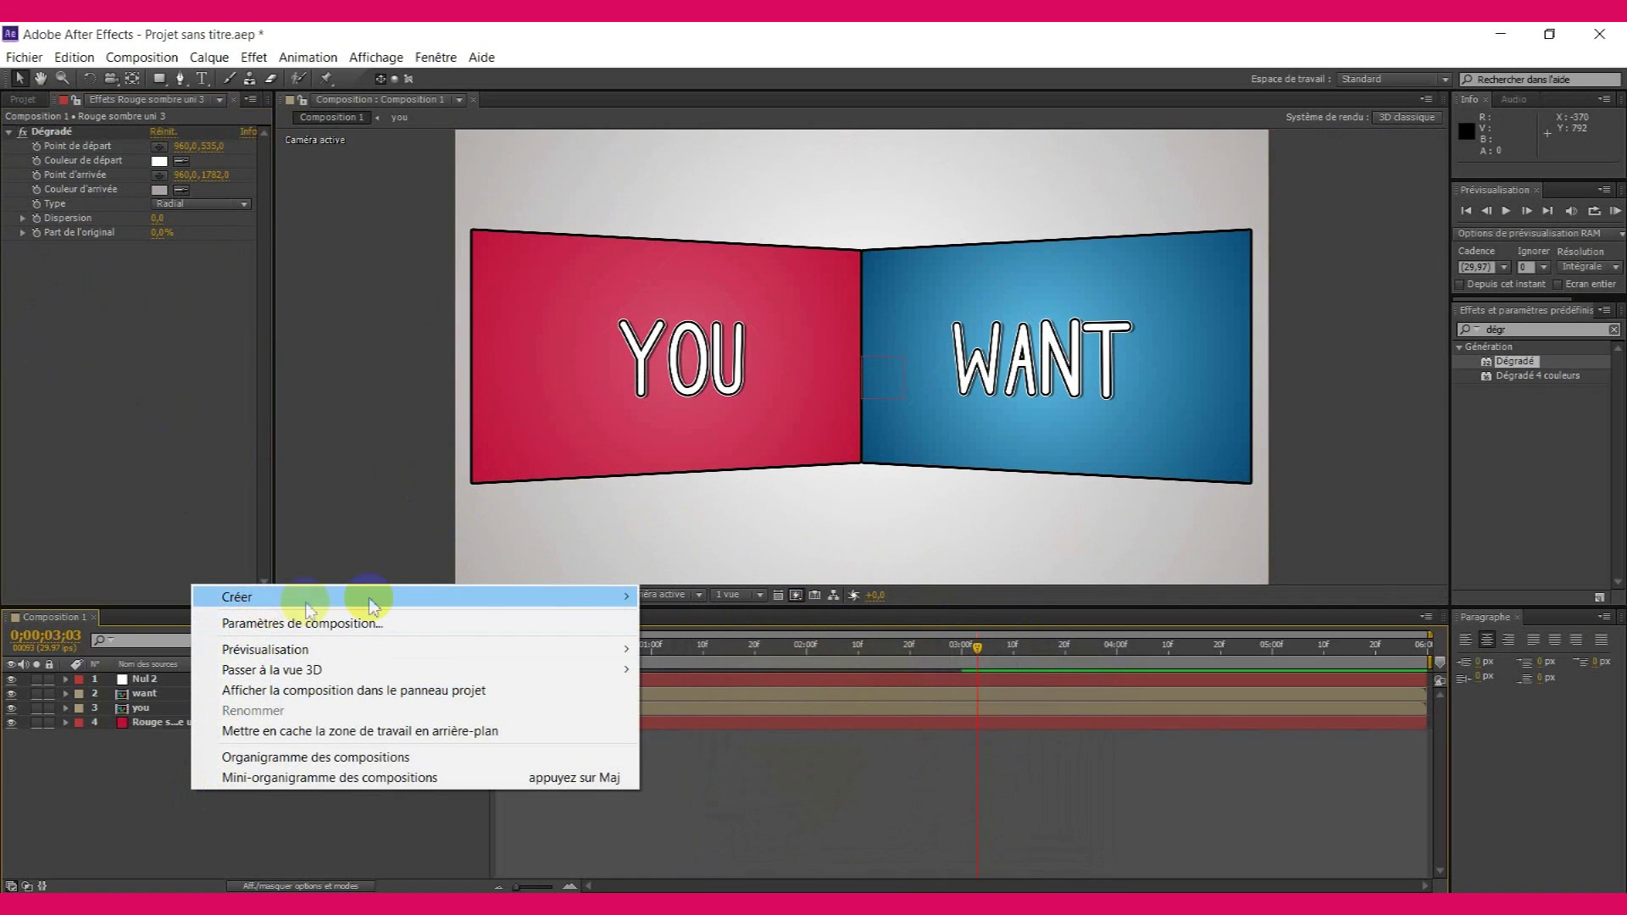
{"action": "mouse_move", "coordinate": [635, 603]}
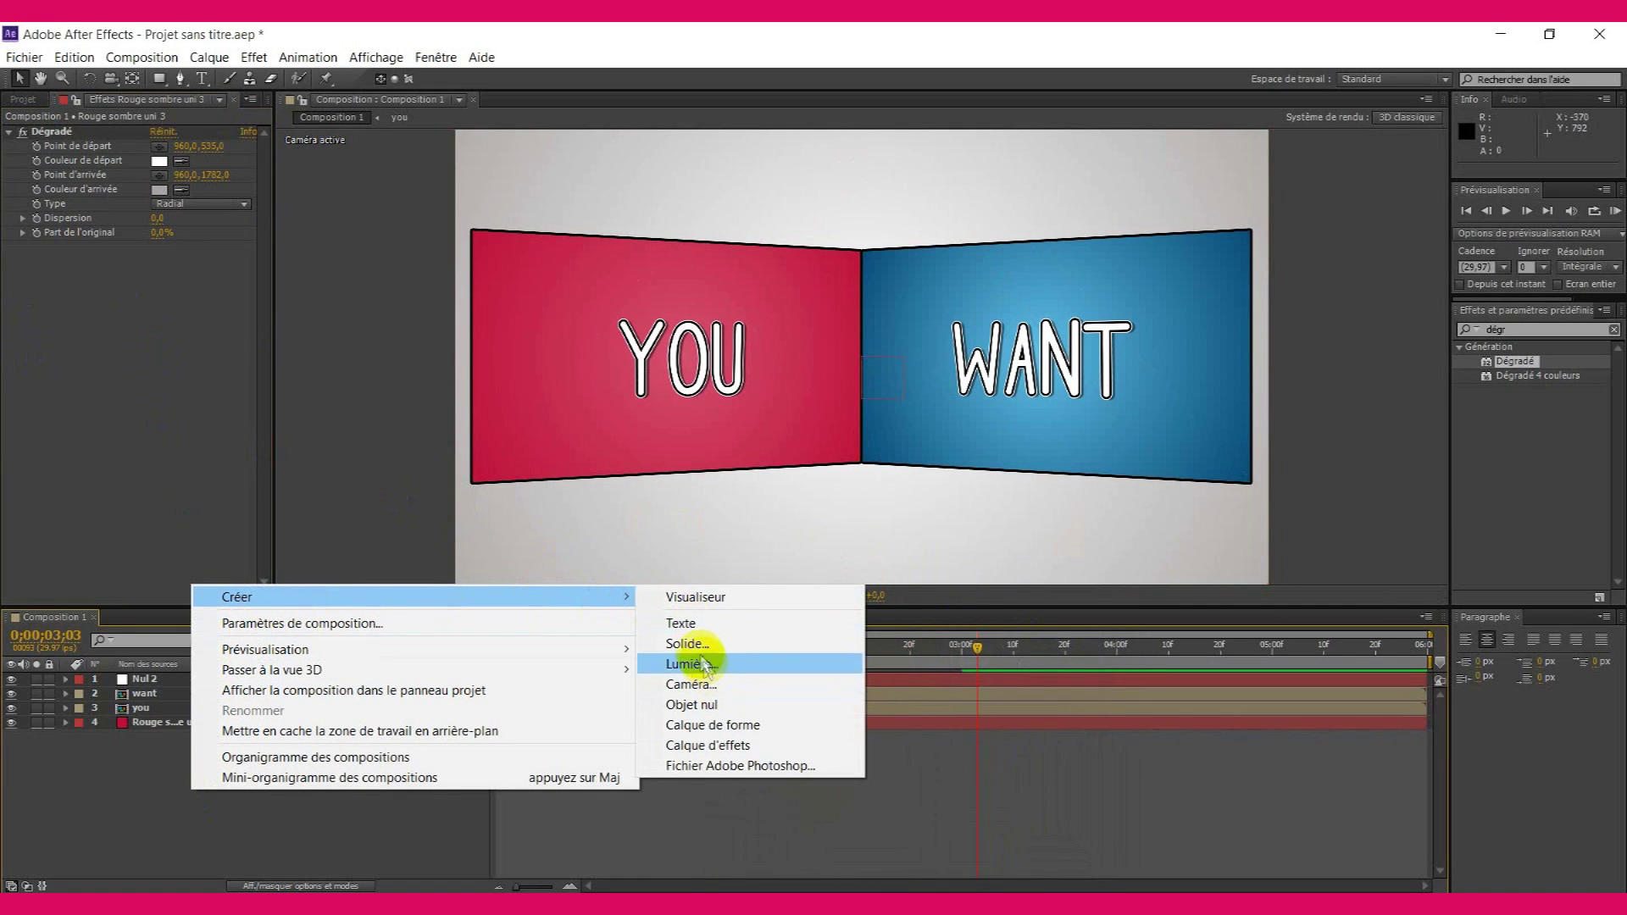
{"action": "left_click", "coordinate": [688, 624]}
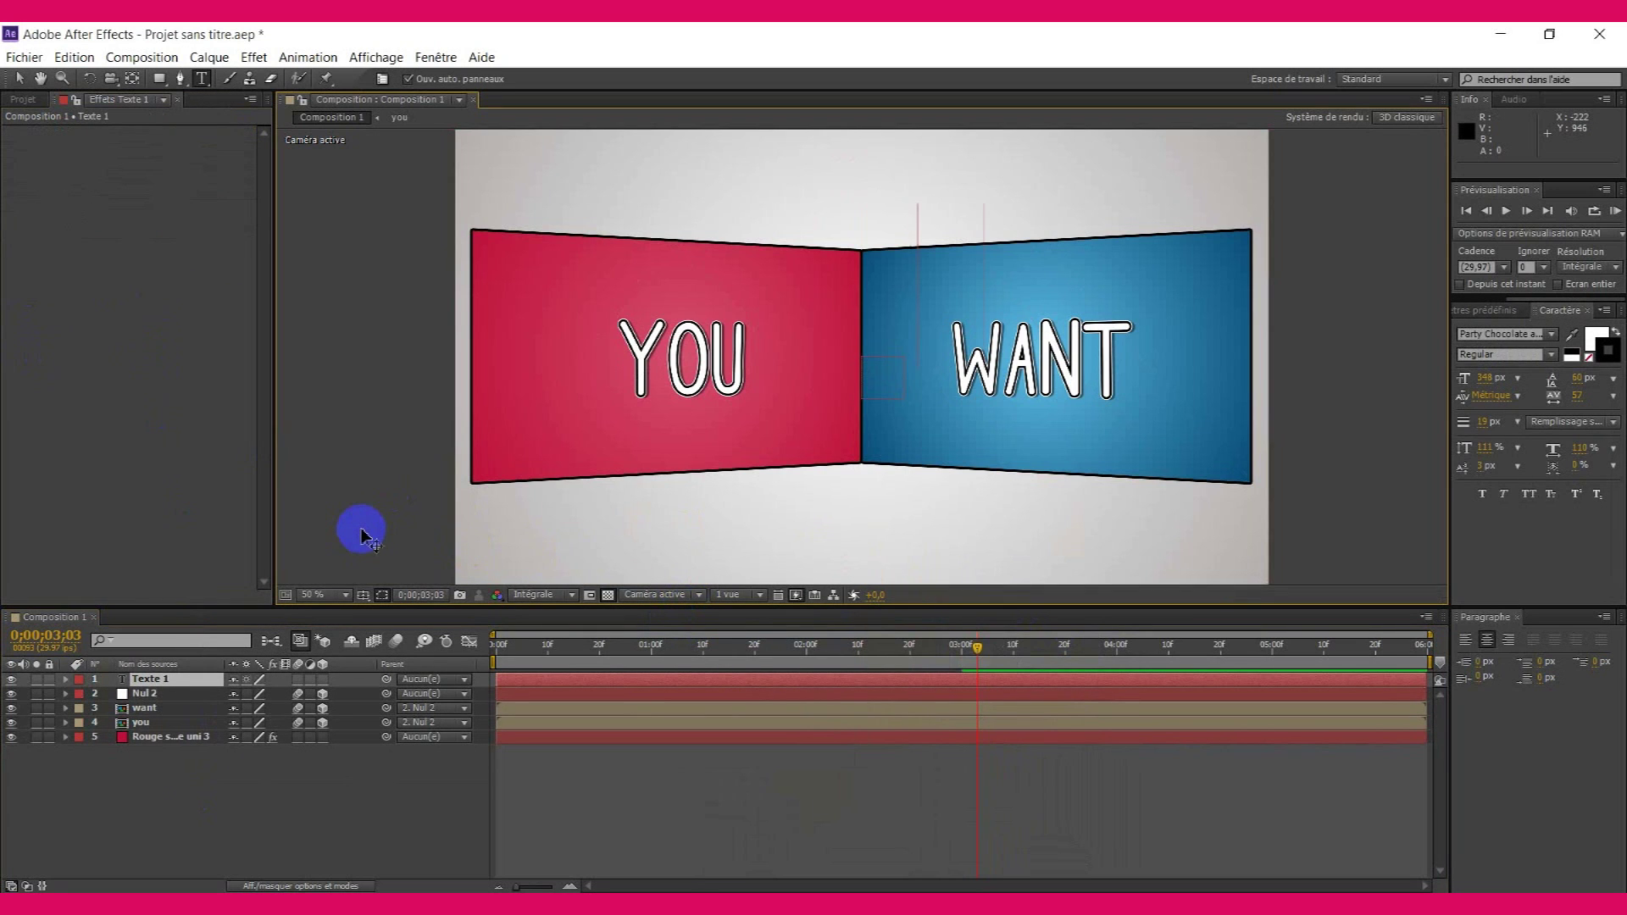
{"action": "type", "text": "THIS ?"}
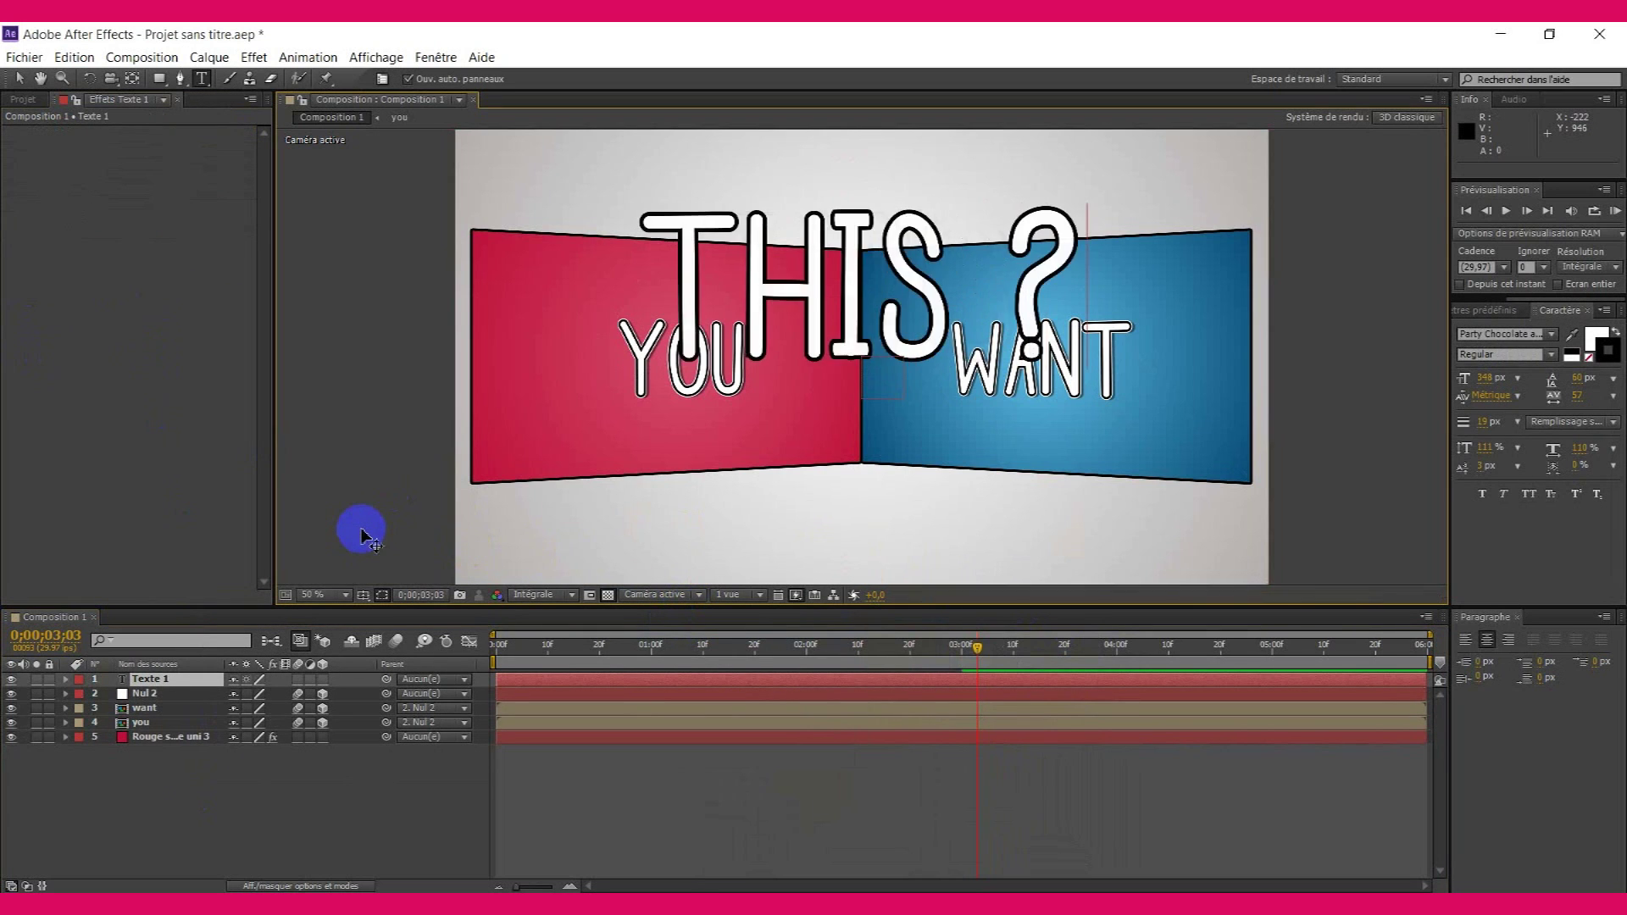
{"action": "left_click", "coordinate": [15, 82]}
{"action": "left_click_drag", "start_coordinate": [1489, 383], "coordinate": [1432, 396]}
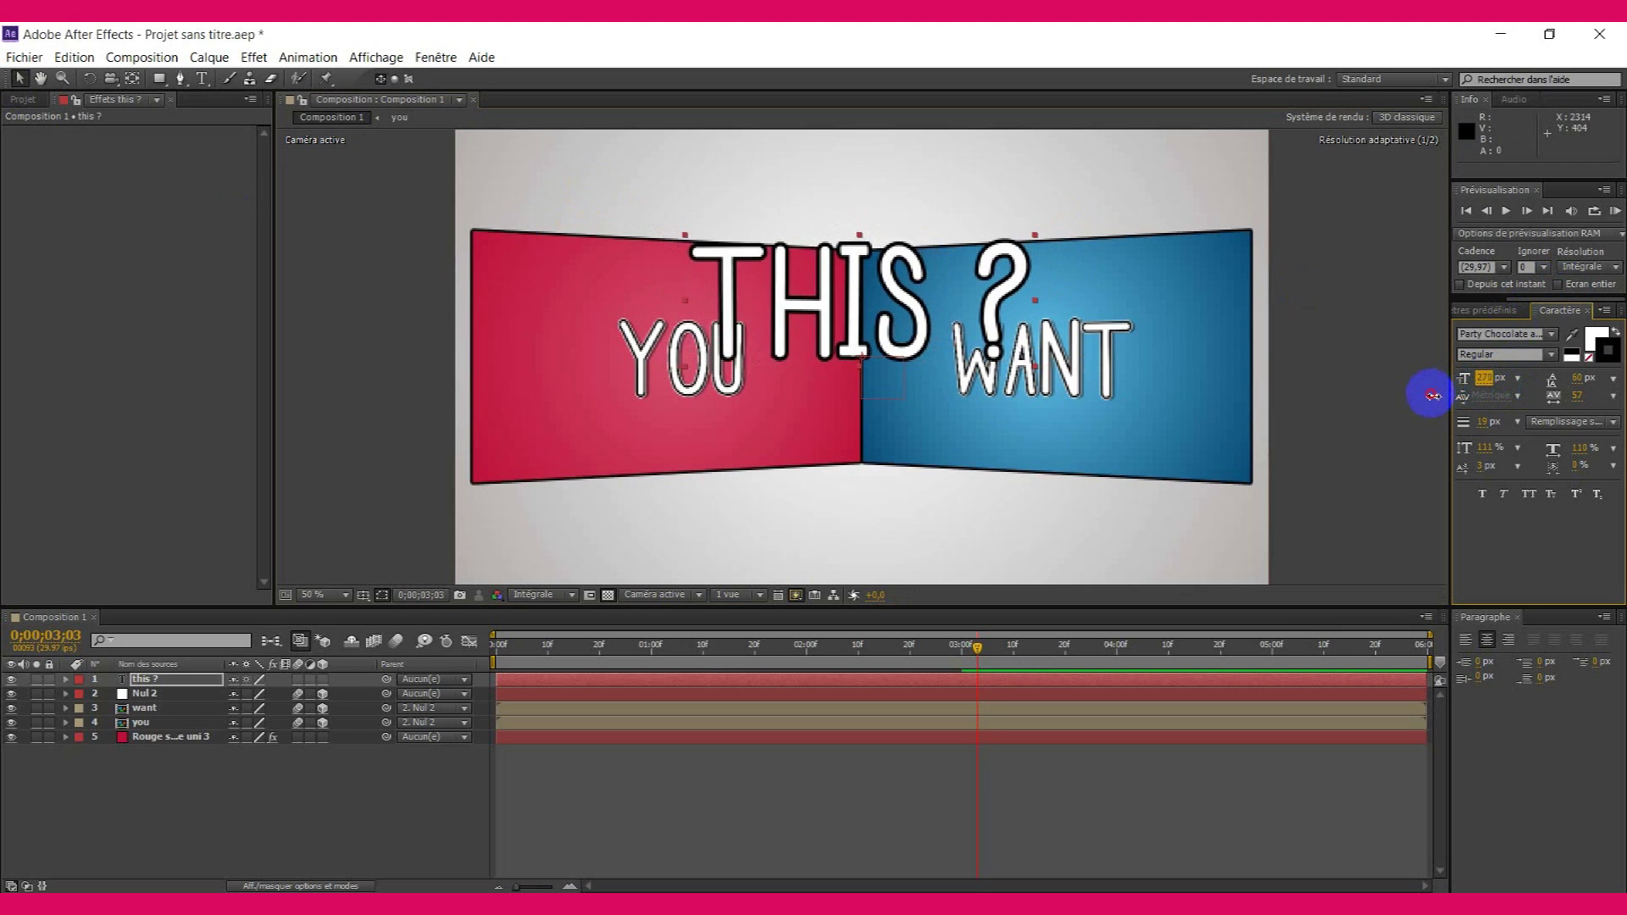
- Add a Contour layer style to the "this ?" text, colored white with a size of 4
{"action": "right_click", "coordinate": [139, 679]}
{"action": "mouse_move", "coordinate": [352, 455]}
{"action": "left_click", "coordinate": [594, 674]}
{"action": "left_click", "coordinate": [95, 751]}
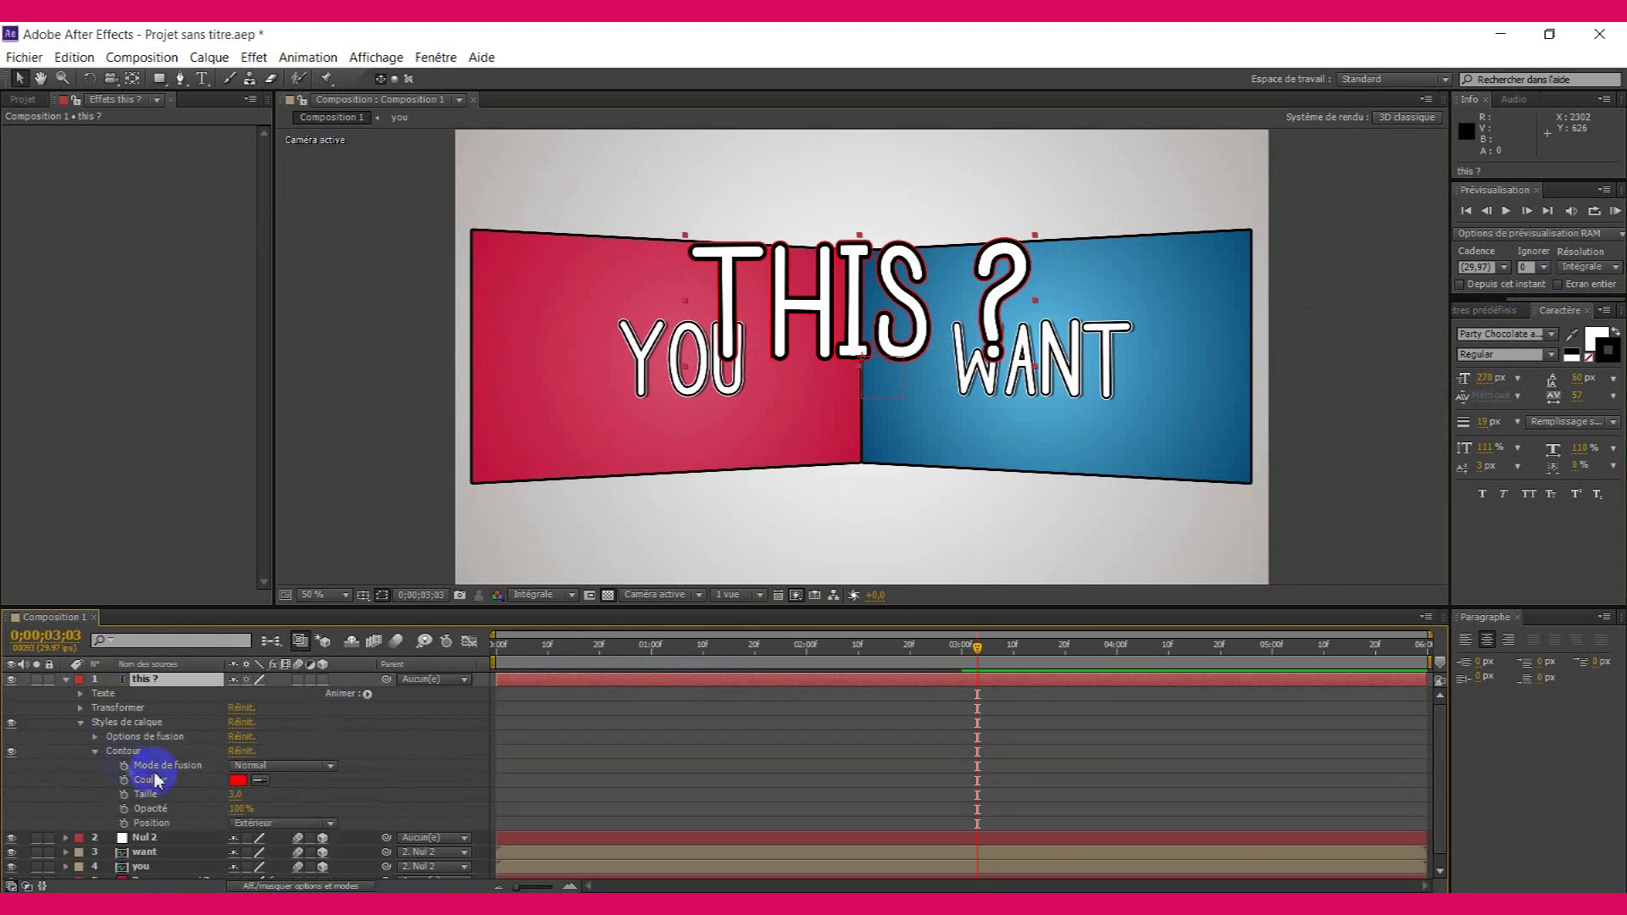
{"action": "left_click", "coordinate": [237, 780]}
{"action": "left_click", "coordinate": [1032, 646]}
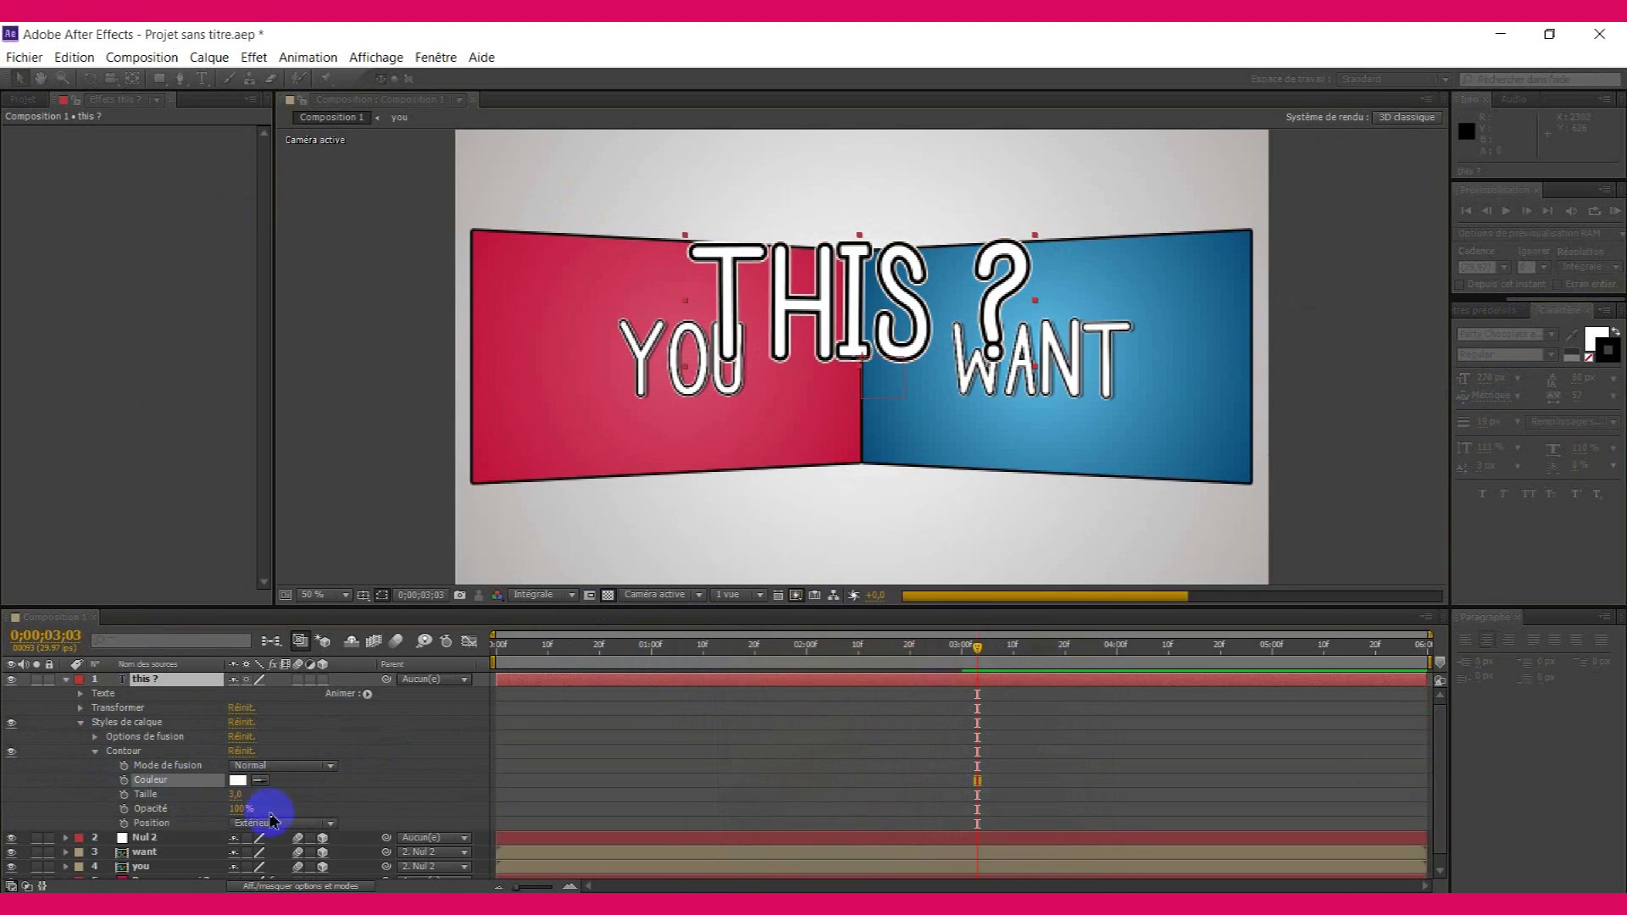
{"action": "left_click", "coordinate": [241, 794]}
- Add an Ombre portée layer style to the "this ?" text with 48% opacity, a 167° angle and a distance of 16
{"action": "right_click", "coordinate": [175, 677]}
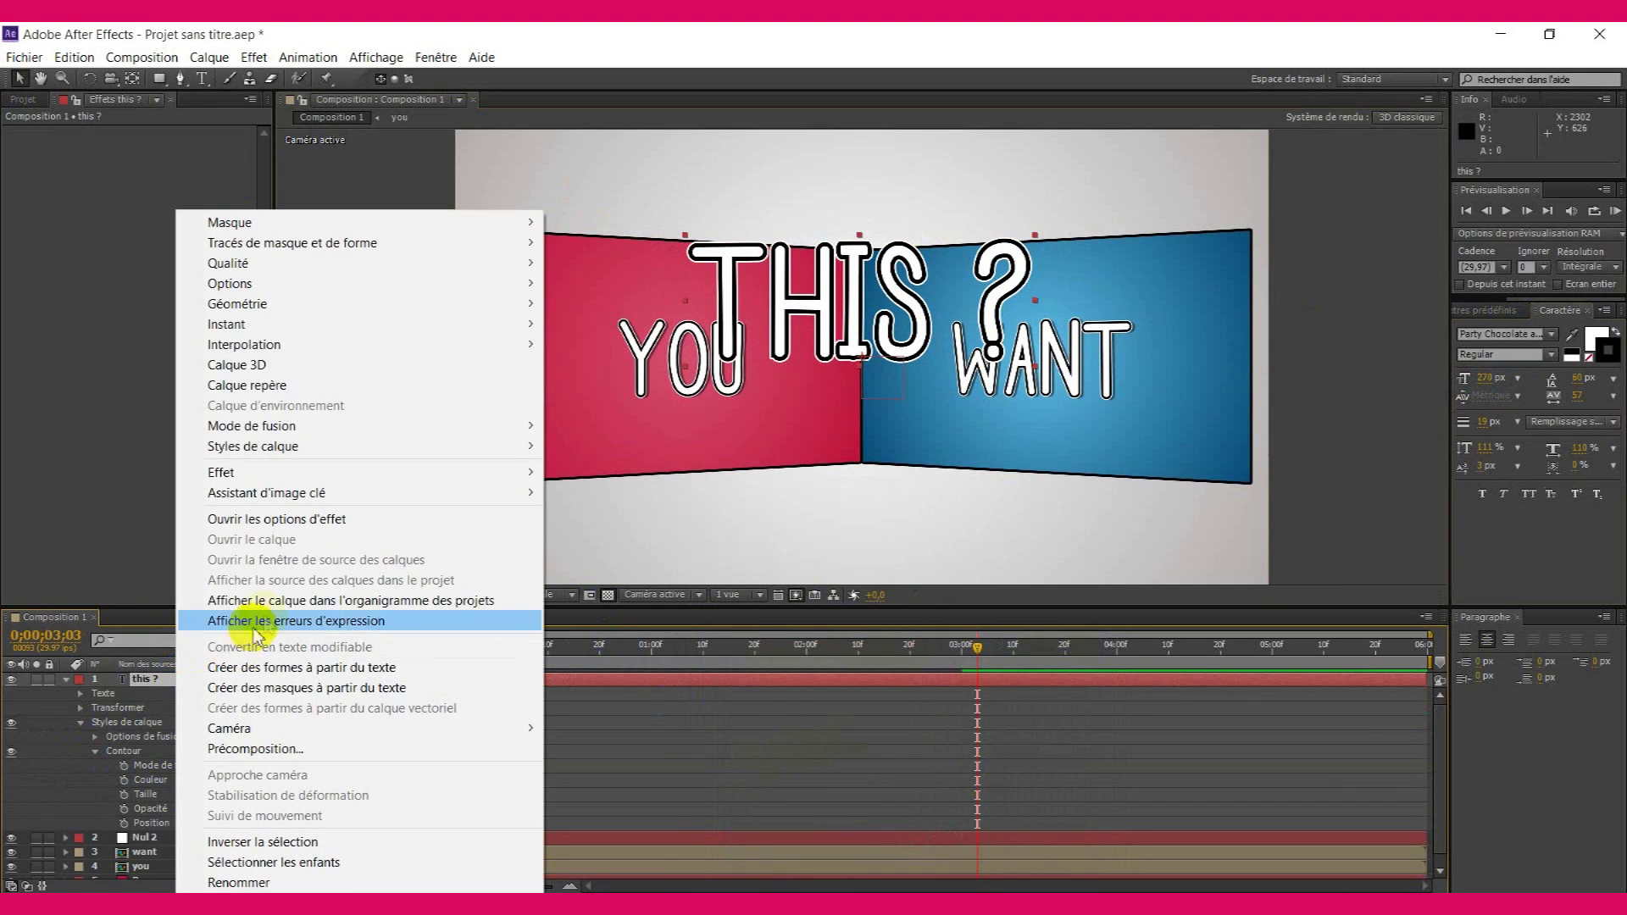
{"action": "mouse_move", "coordinate": [479, 447]}
{"action": "left_click", "coordinate": [610, 492]}
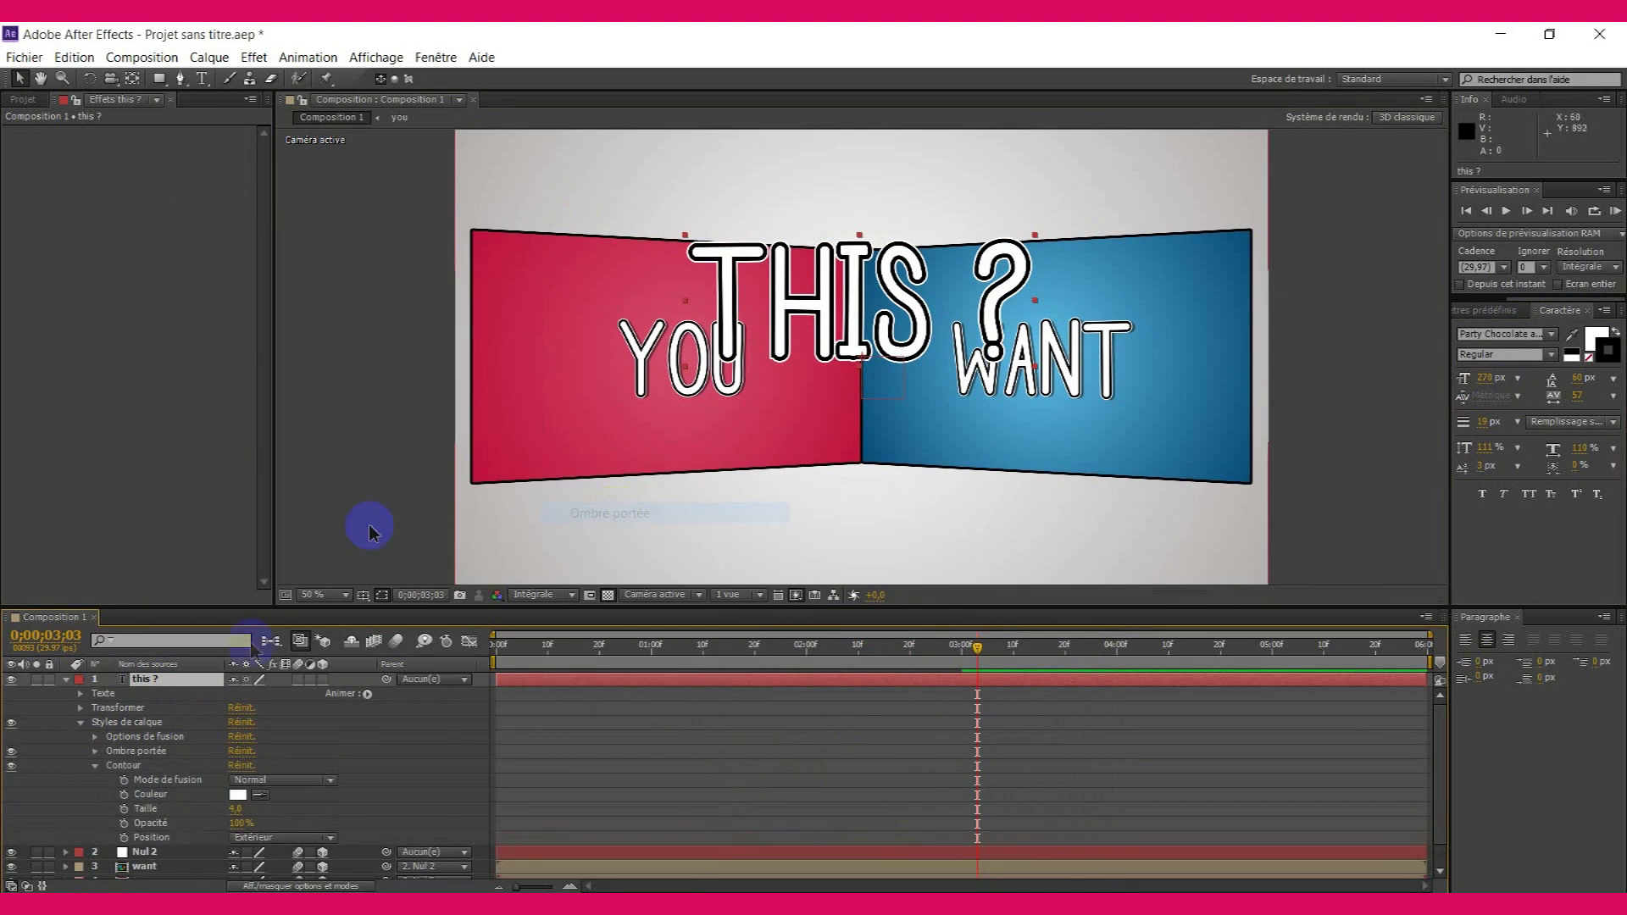
{"action": "left_click", "coordinate": [94, 767]}
{"action": "left_click", "coordinate": [94, 751]}
{"action": "left_click", "coordinate": [242, 770]}
{"action": "type", "text": "48"}
{"action": "key", "text": "Return"}
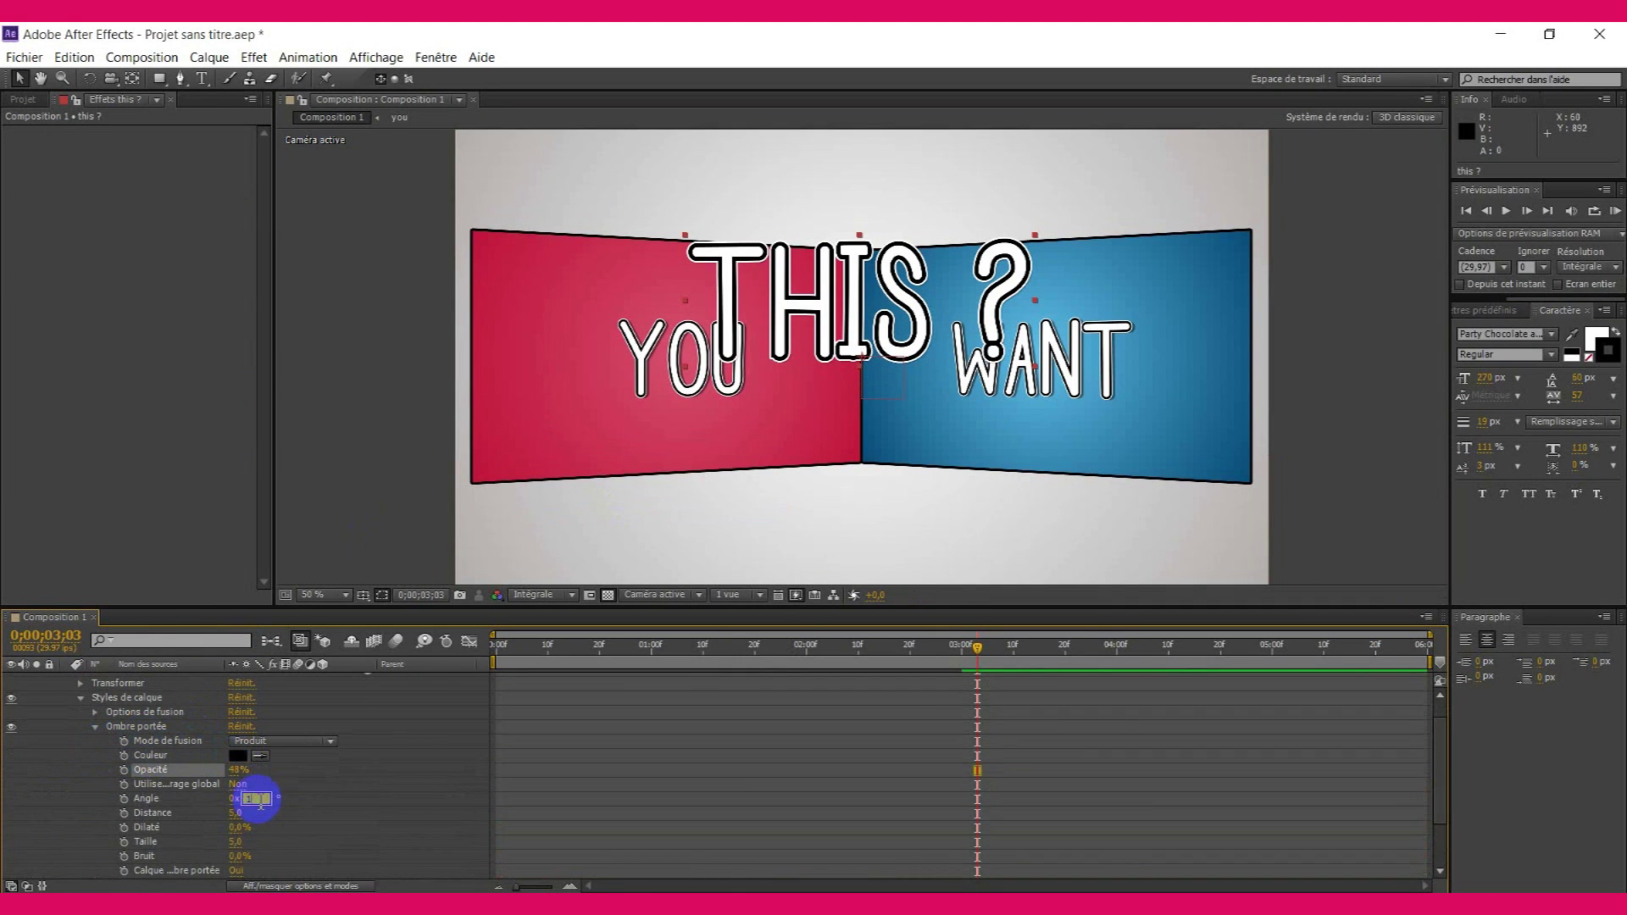
{"action": "left_click", "coordinate": [236, 814]}
{"action": "key", "text": "Return"}
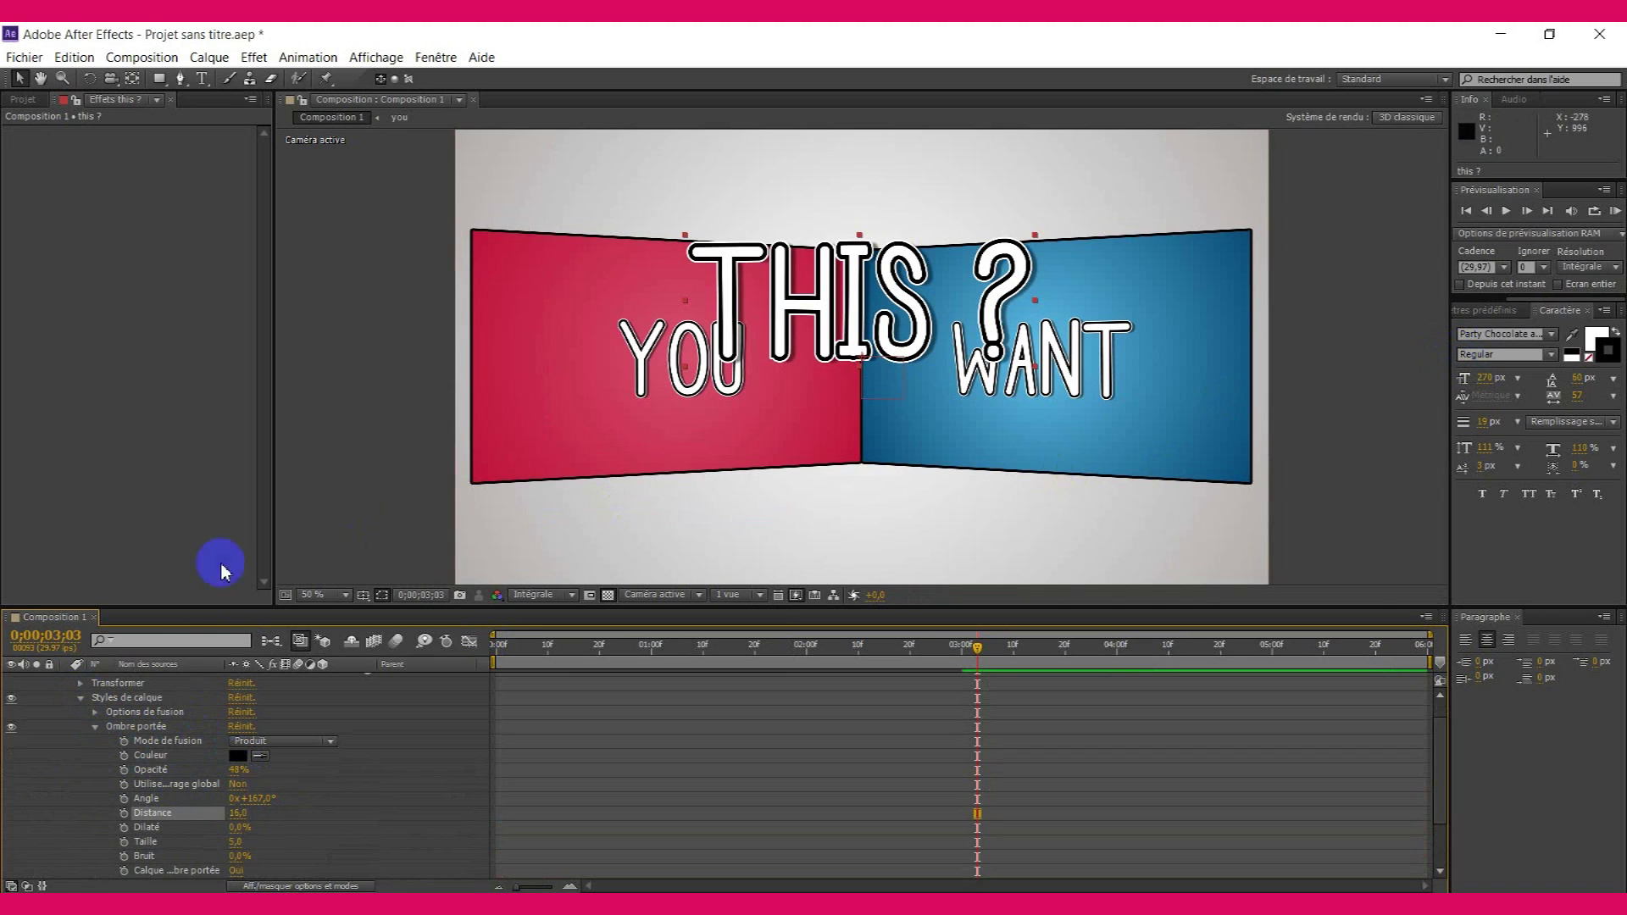
- Reduce the "this ?" text's font size to 247 px and move its layer directly beneath the null
{"action": "key", "text": "u"}
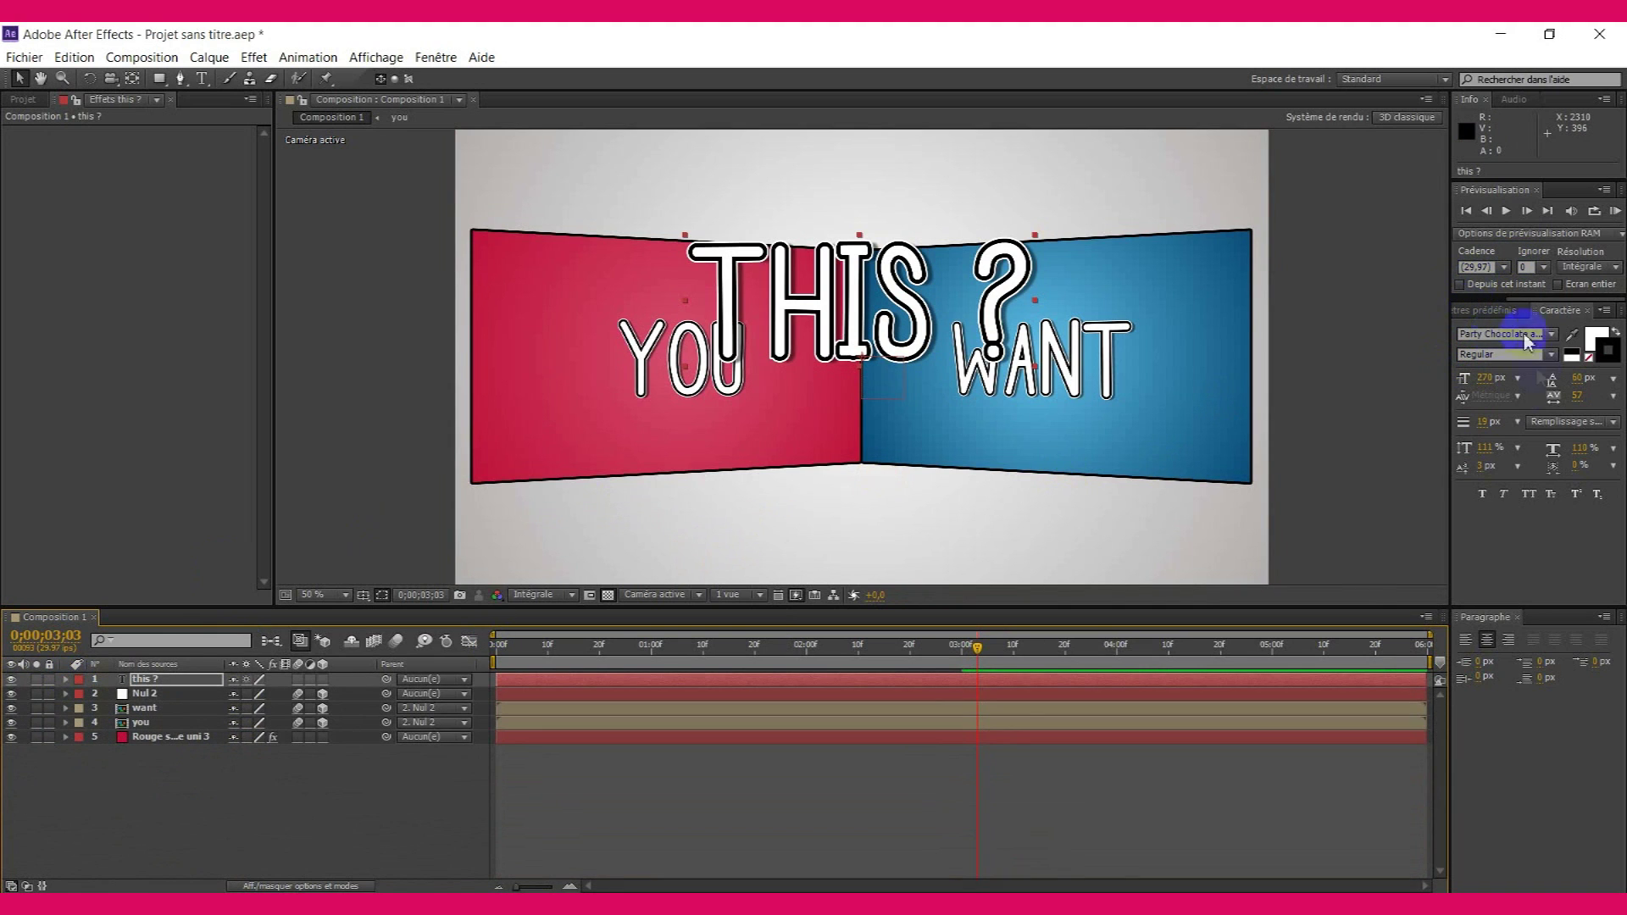
{"action": "left_click_drag", "start_coordinate": [1494, 386], "coordinate": [623, 416]}
{"action": "left_click", "coordinate": [158, 683]}
{"action": "left_click_drag", "start_coordinate": [158, 691], "coordinate": [161, 705]}
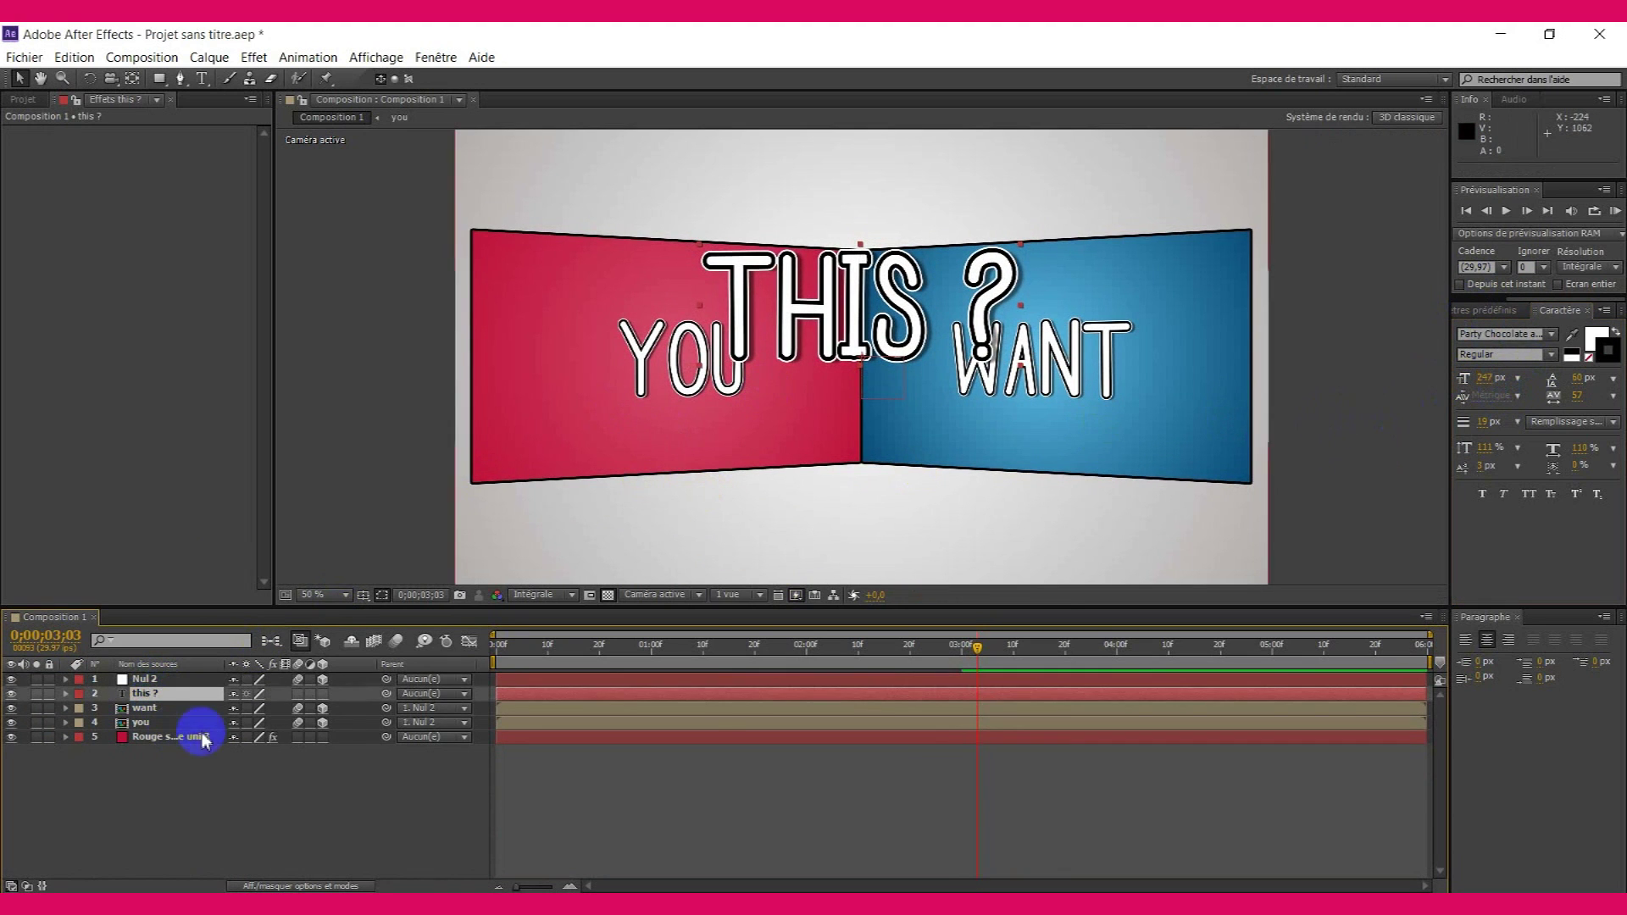
- Create a camera layer in the composition with the proposed settings
{"action": "right_click", "coordinate": [272, 824]}
{"action": "mouse_move", "coordinate": [610, 625]}
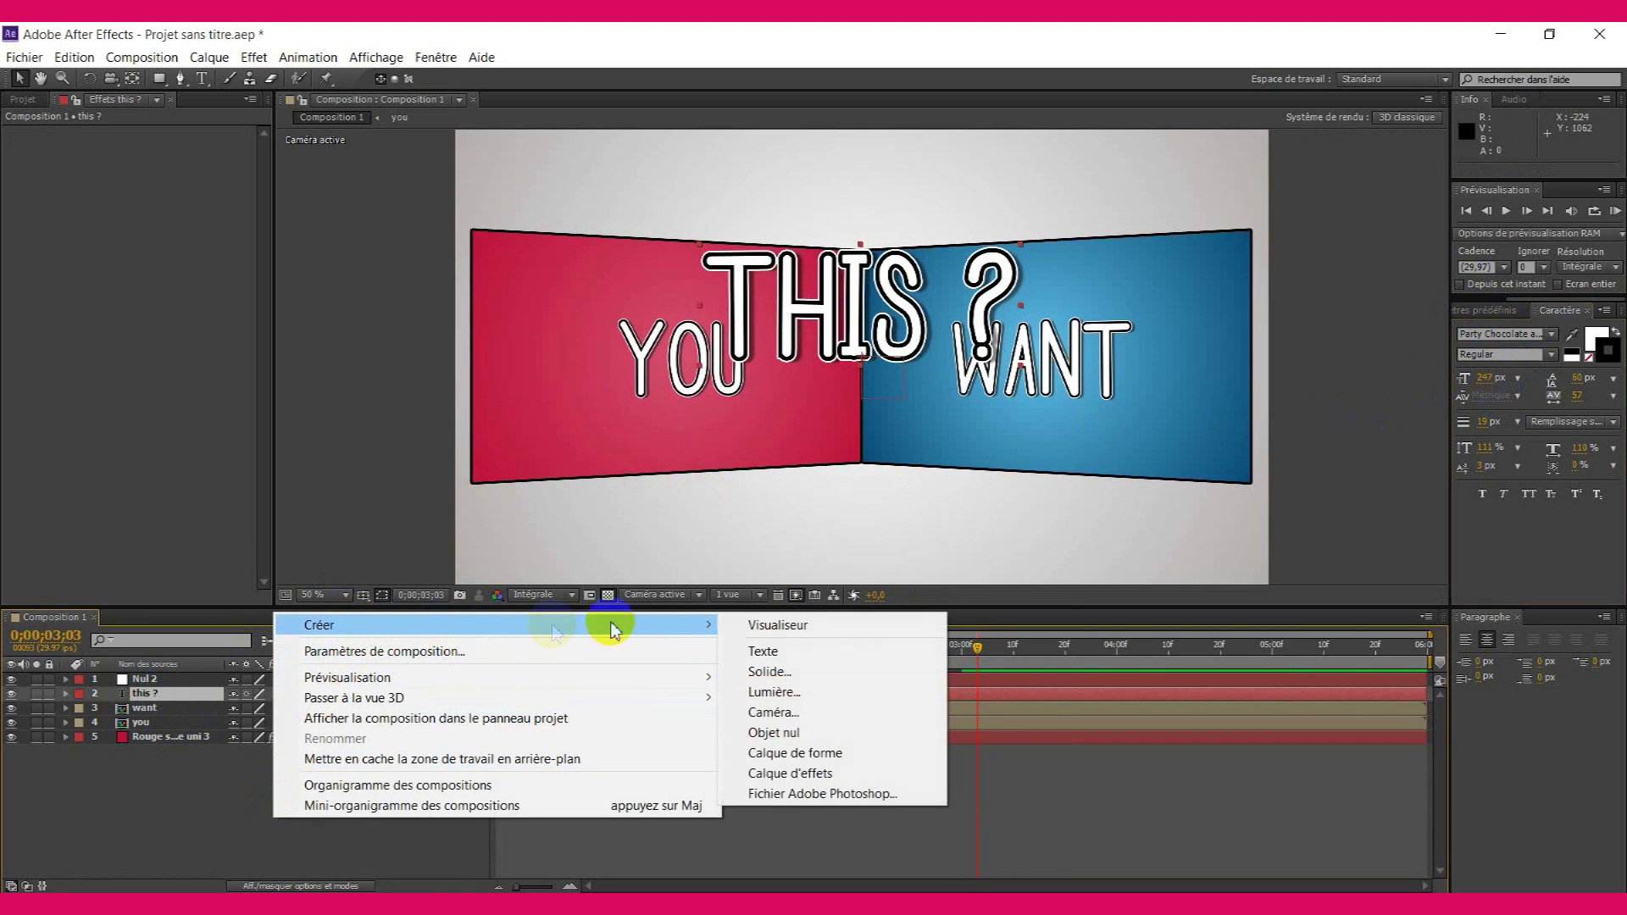
{"action": "left_click", "coordinate": [773, 714]}
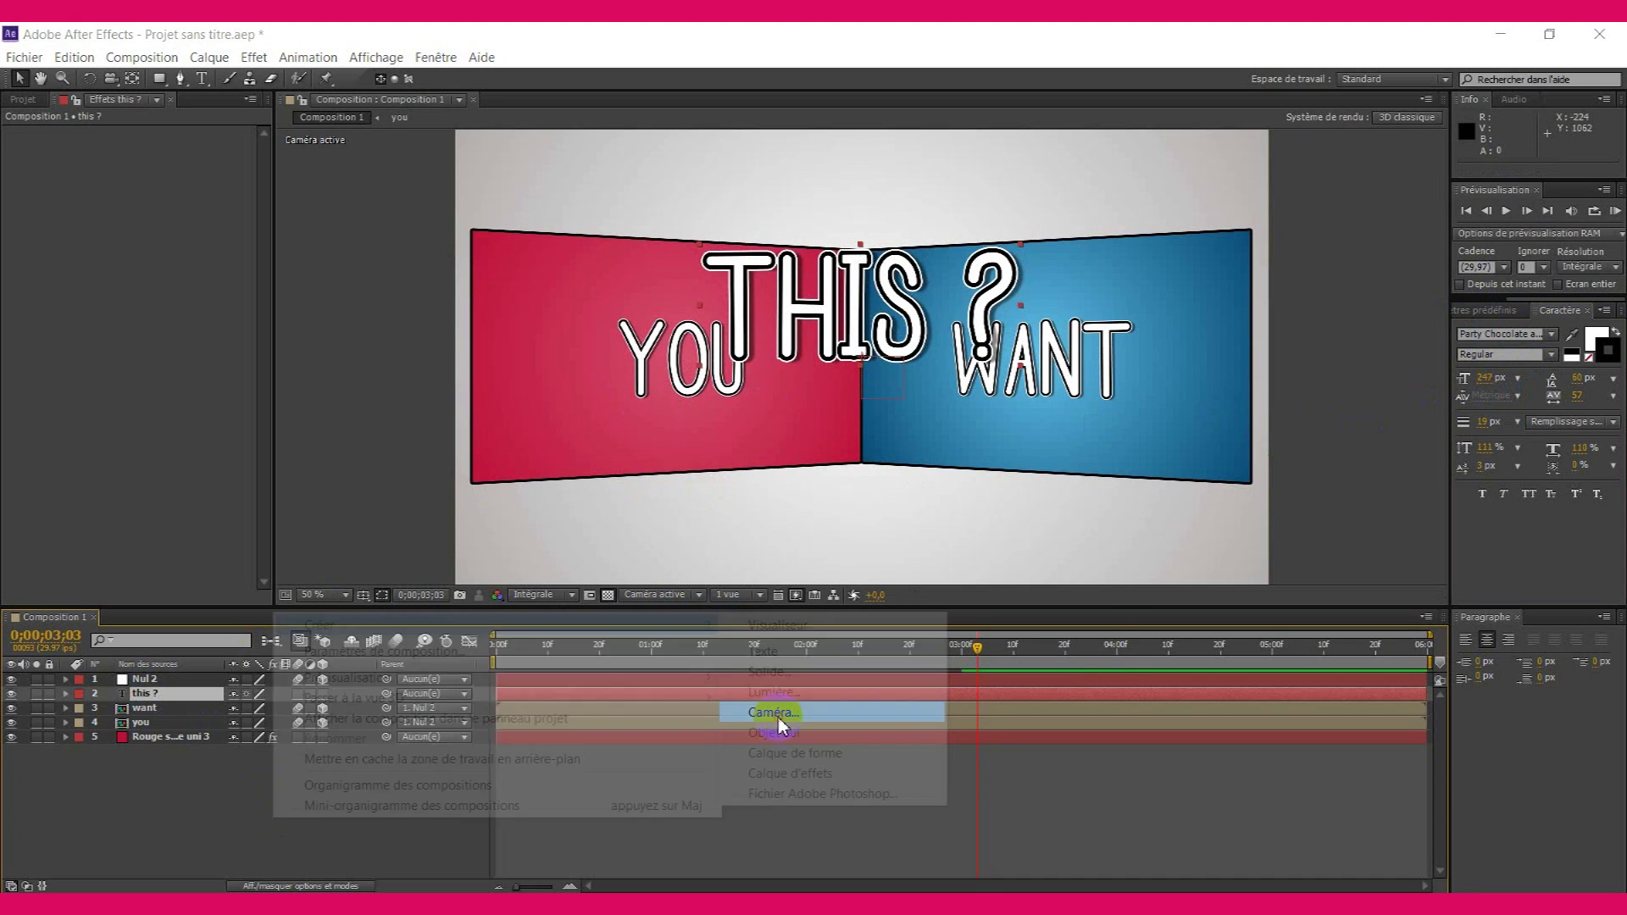
{"action": "left_click", "coordinate": [988, 653]}
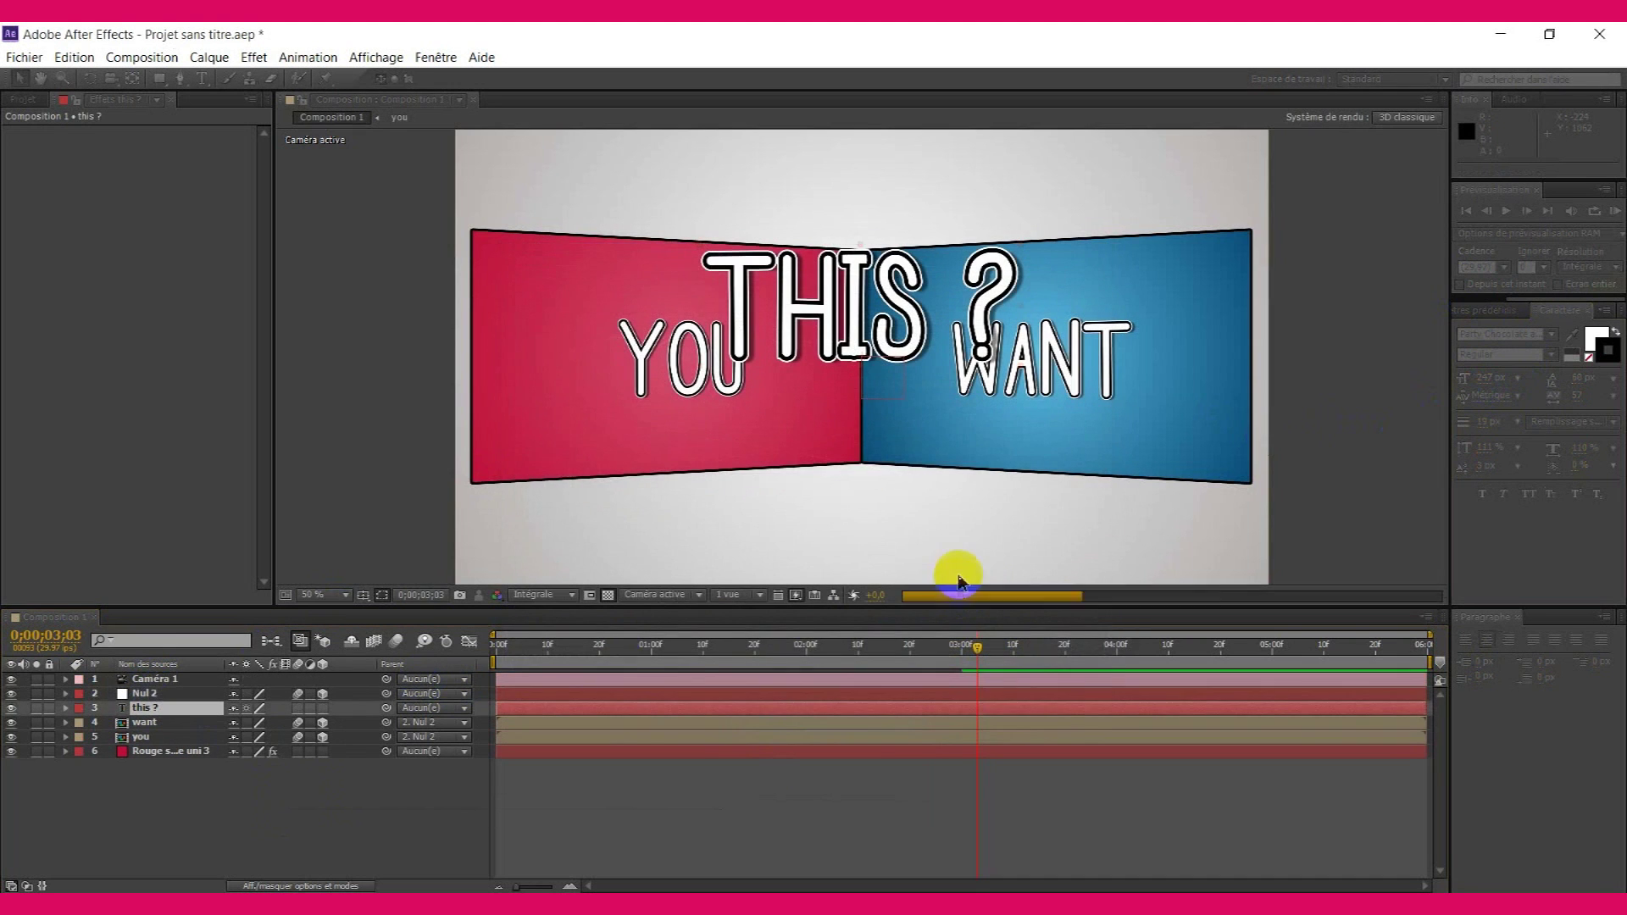
- Select the camera, show the composition from Vue personnalisée 1, and make the "this ?" layer 3D
{"action": "left_click", "coordinate": [508, 686]}
{"action": "left_click", "coordinate": [701, 600]}
{"action": "left_click", "coordinate": [690, 641]}
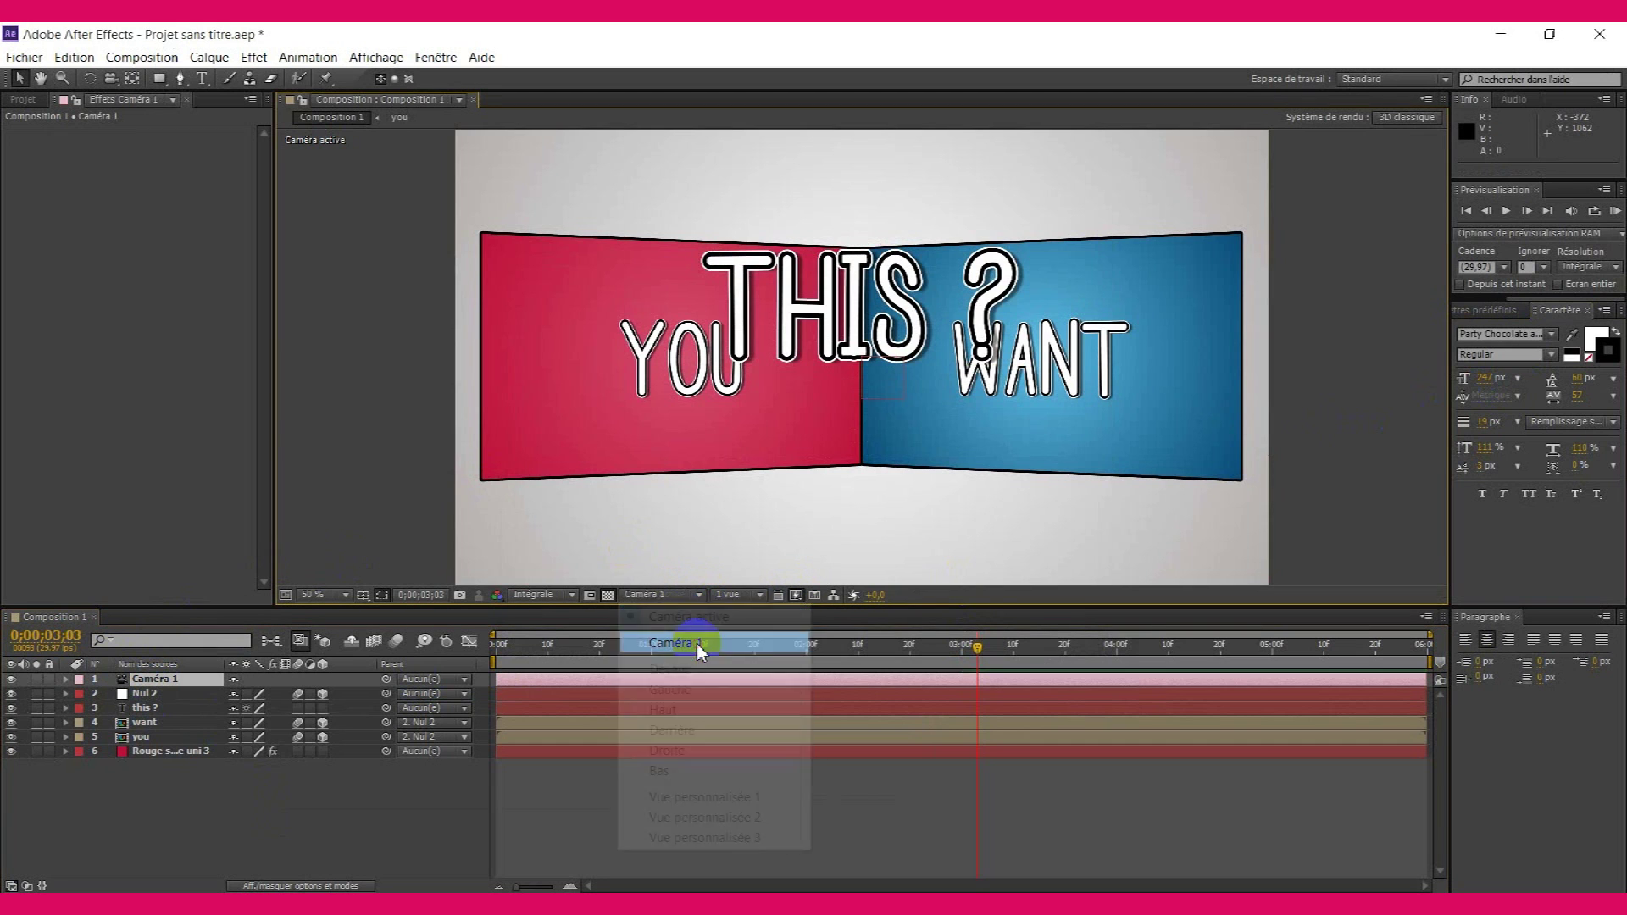
{"action": "left_click", "coordinate": [699, 600]}
{"action": "left_click", "coordinate": [693, 795]}
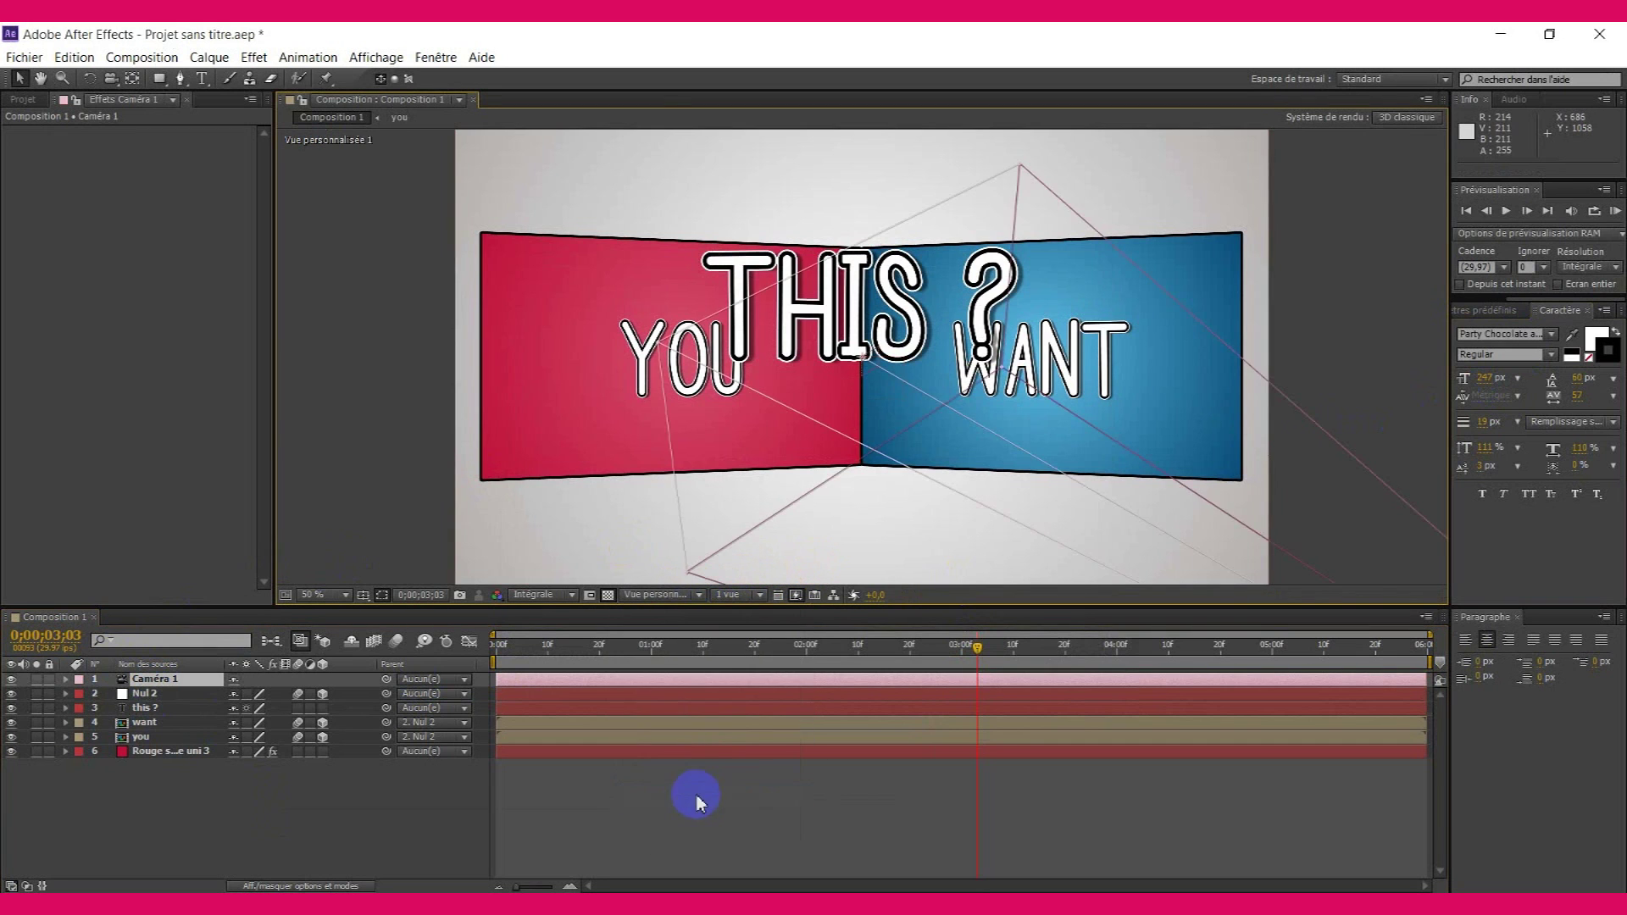
{"action": "left_click", "coordinate": [936, 450]}
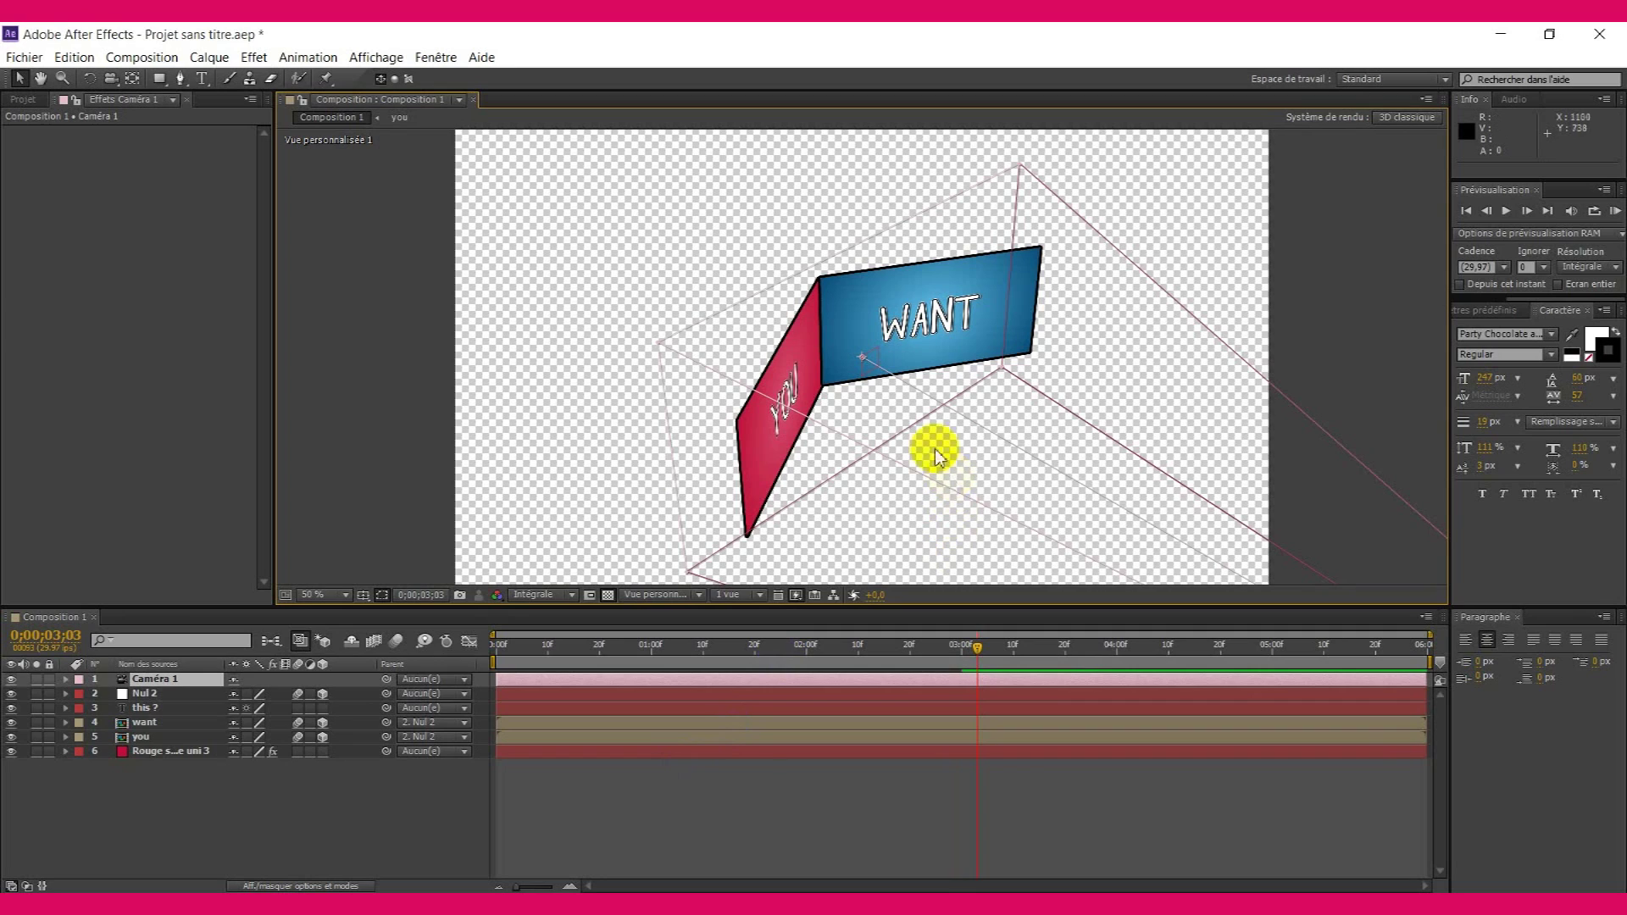
{"action": "left_click", "coordinate": [322, 708]}
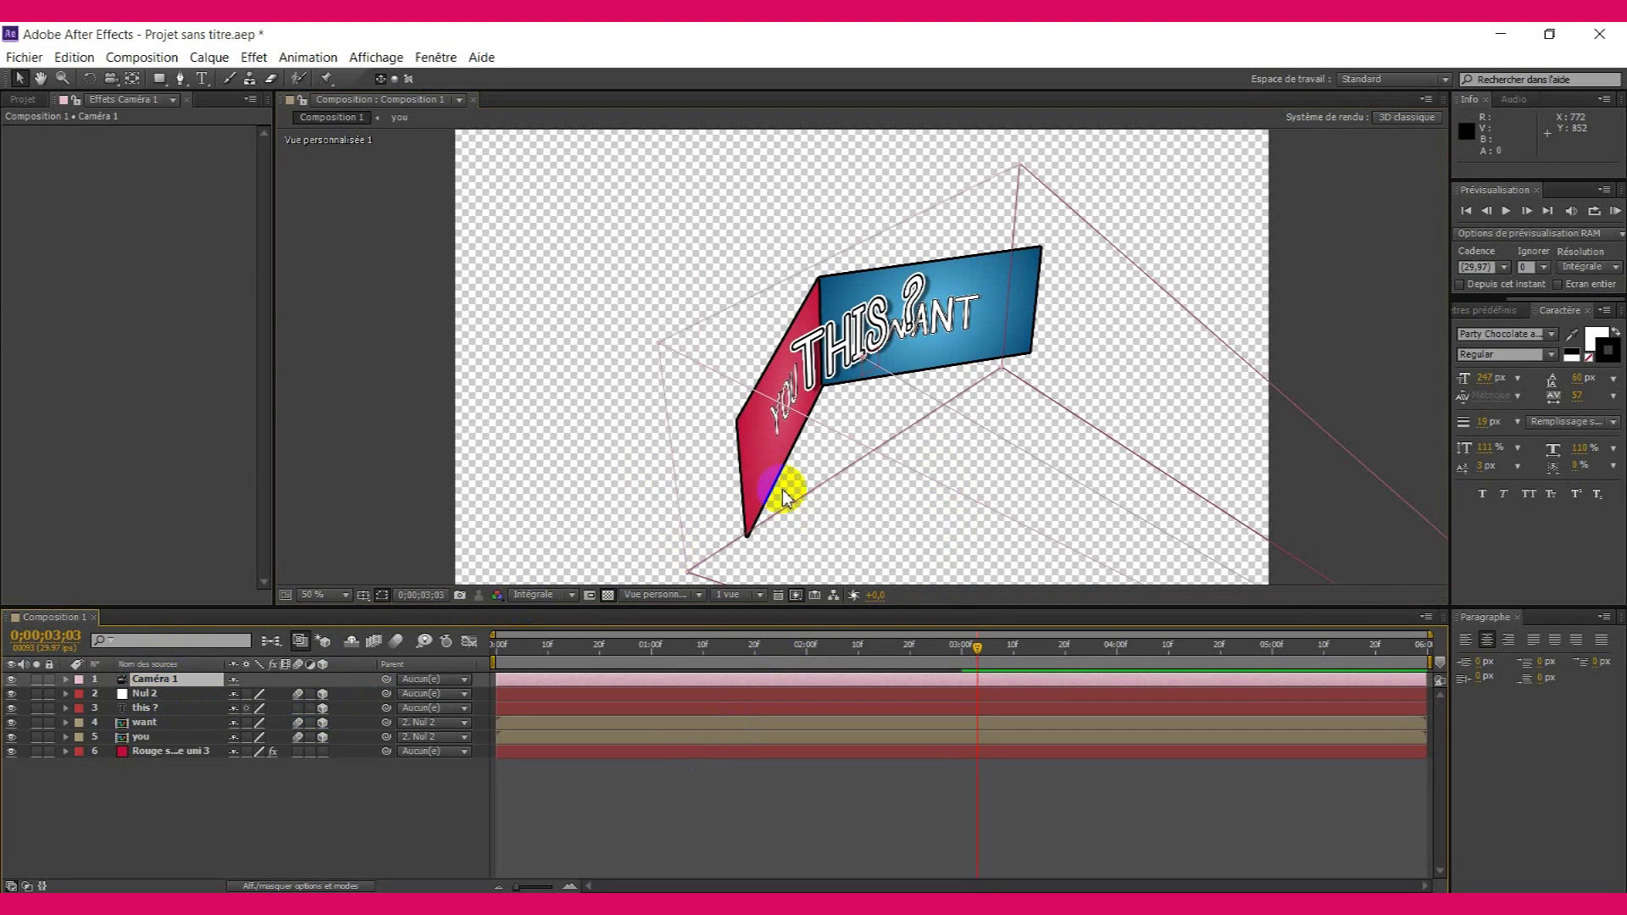
- Orbit the custom view around the panels with the Orbit Camera tool to inspect the text's position in depth
{"action": "left_click", "coordinate": [92, 79]}
{"action": "left_click_drag", "start_coordinate": [108, 85], "coordinate": [136, 100]}
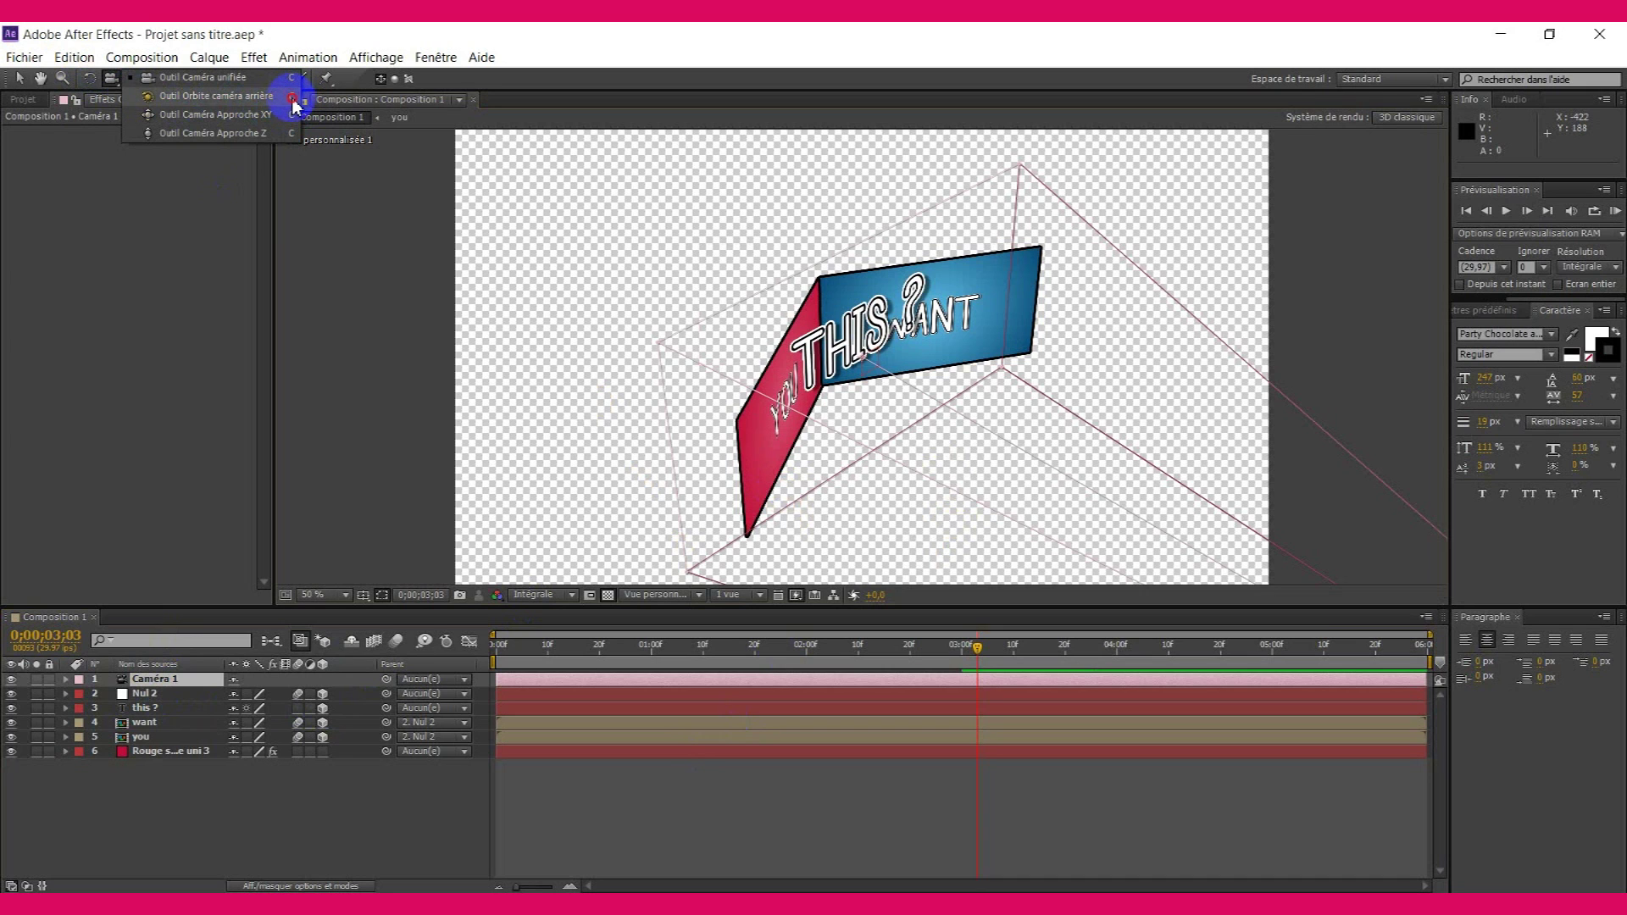
{"action": "left_click", "coordinate": [293, 100]}
{"action": "left_click_drag", "start_coordinate": [922, 449], "coordinate": [716, 432]}
{"action": "left_click", "coordinate": [193, 683]}
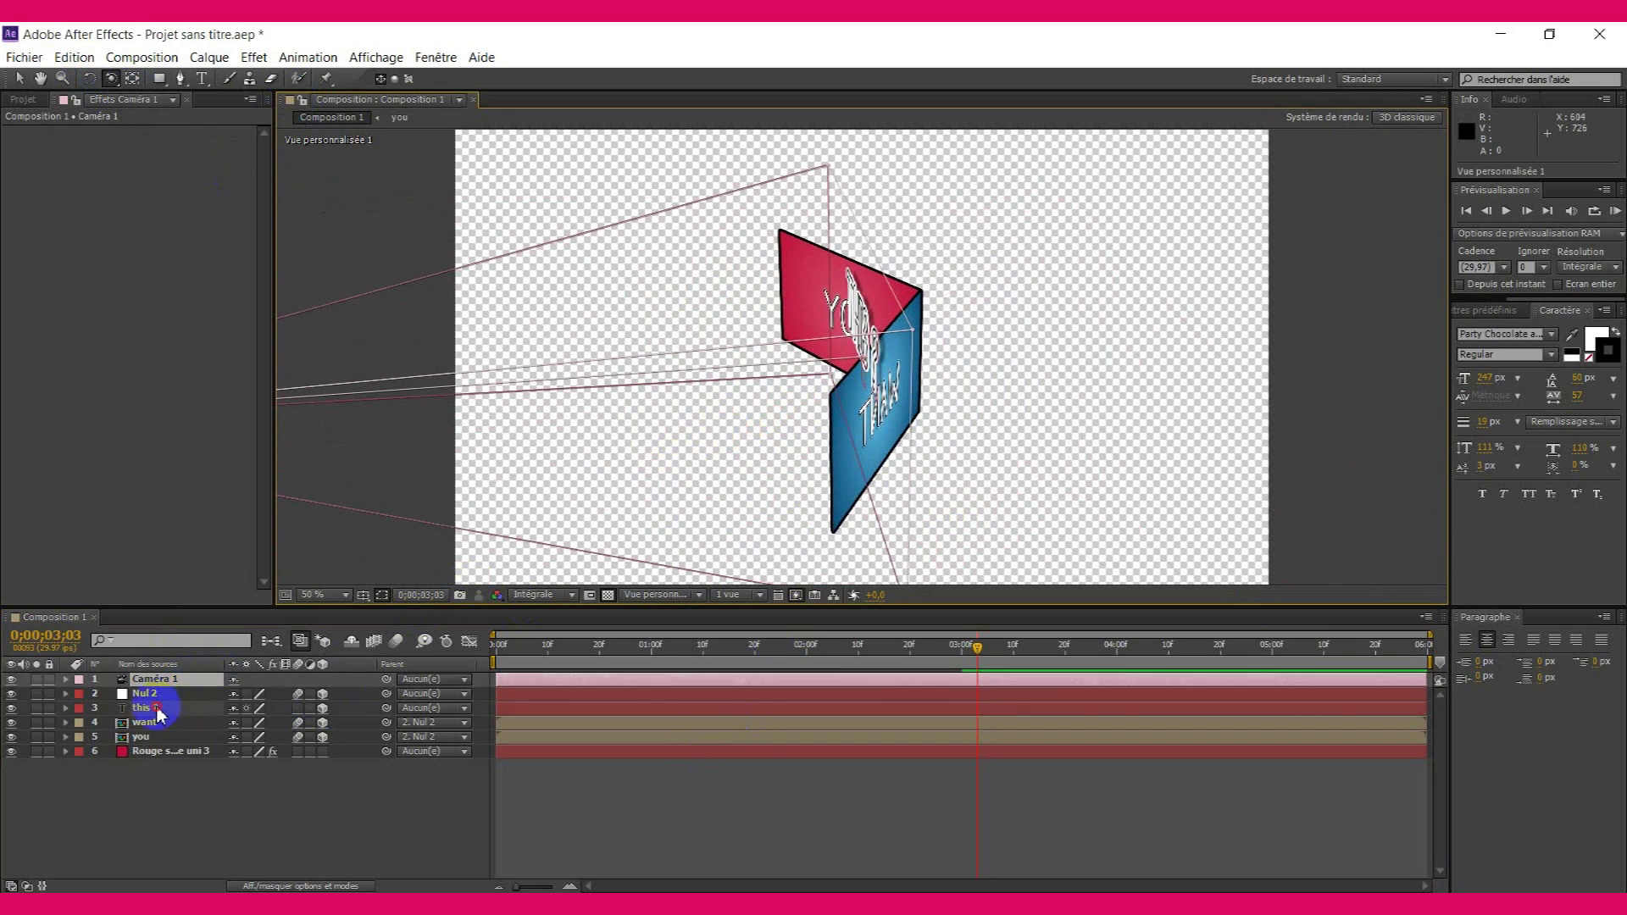
- Move the "this ?" text layer forward along its Z axis, out in front of the "you" and "want" panels
{"action": "left_click", "coordinate": [146, 708]}
{"action": "left_click", "coordinate": [19, 78]}
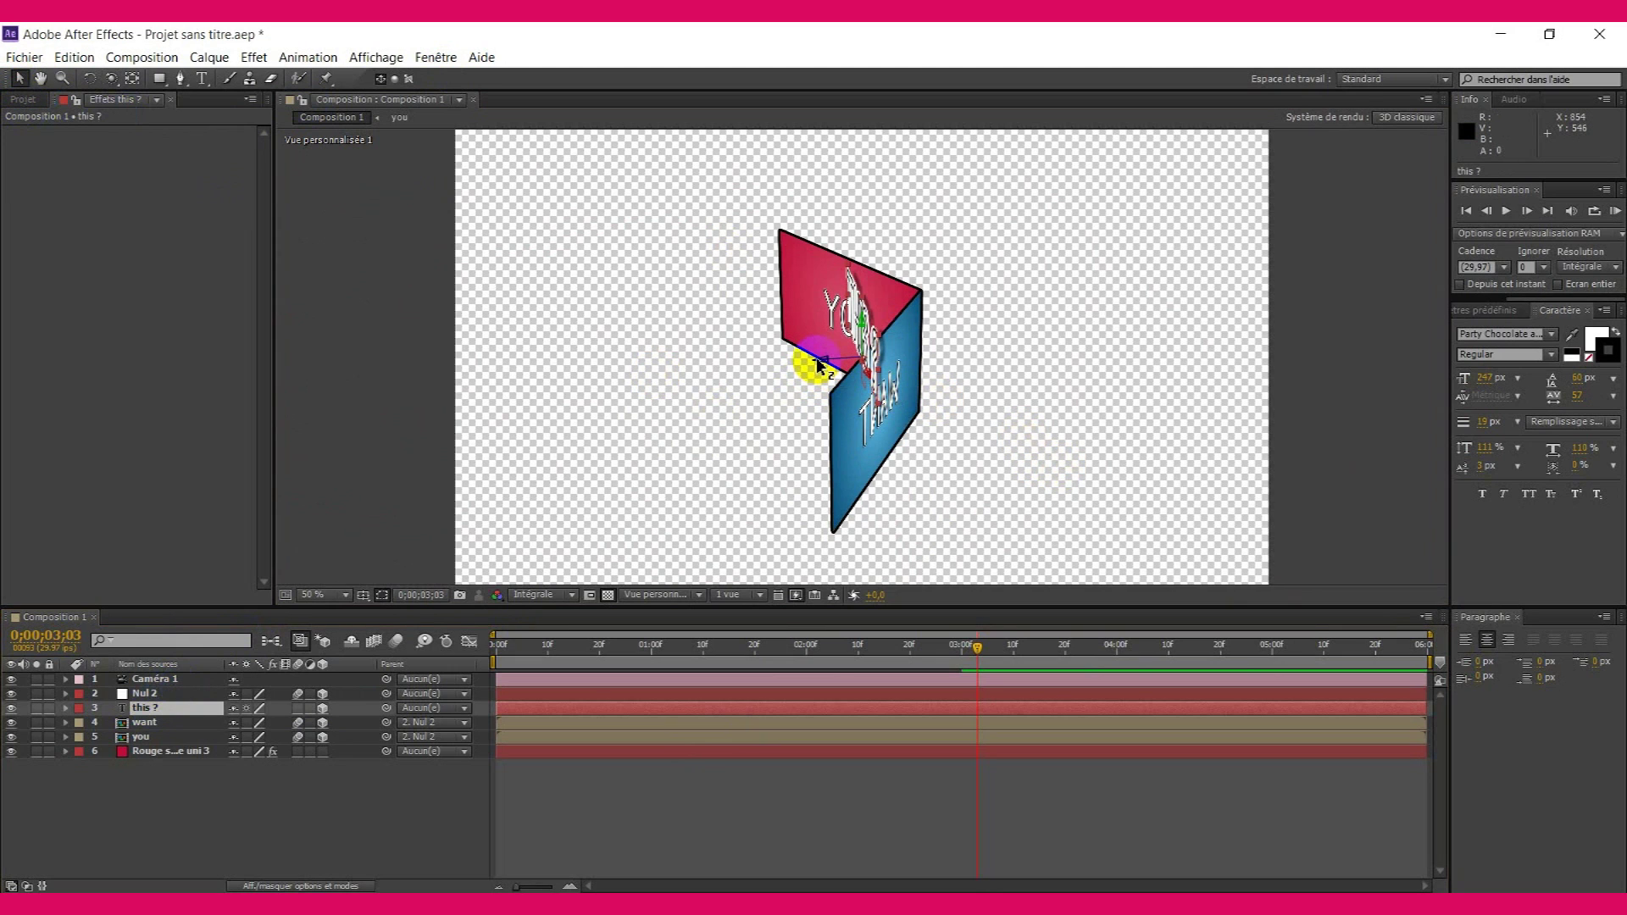
{"action": "left_click_drag", "start_coordinate": [819, 366], "coordinate": [668, 367]}
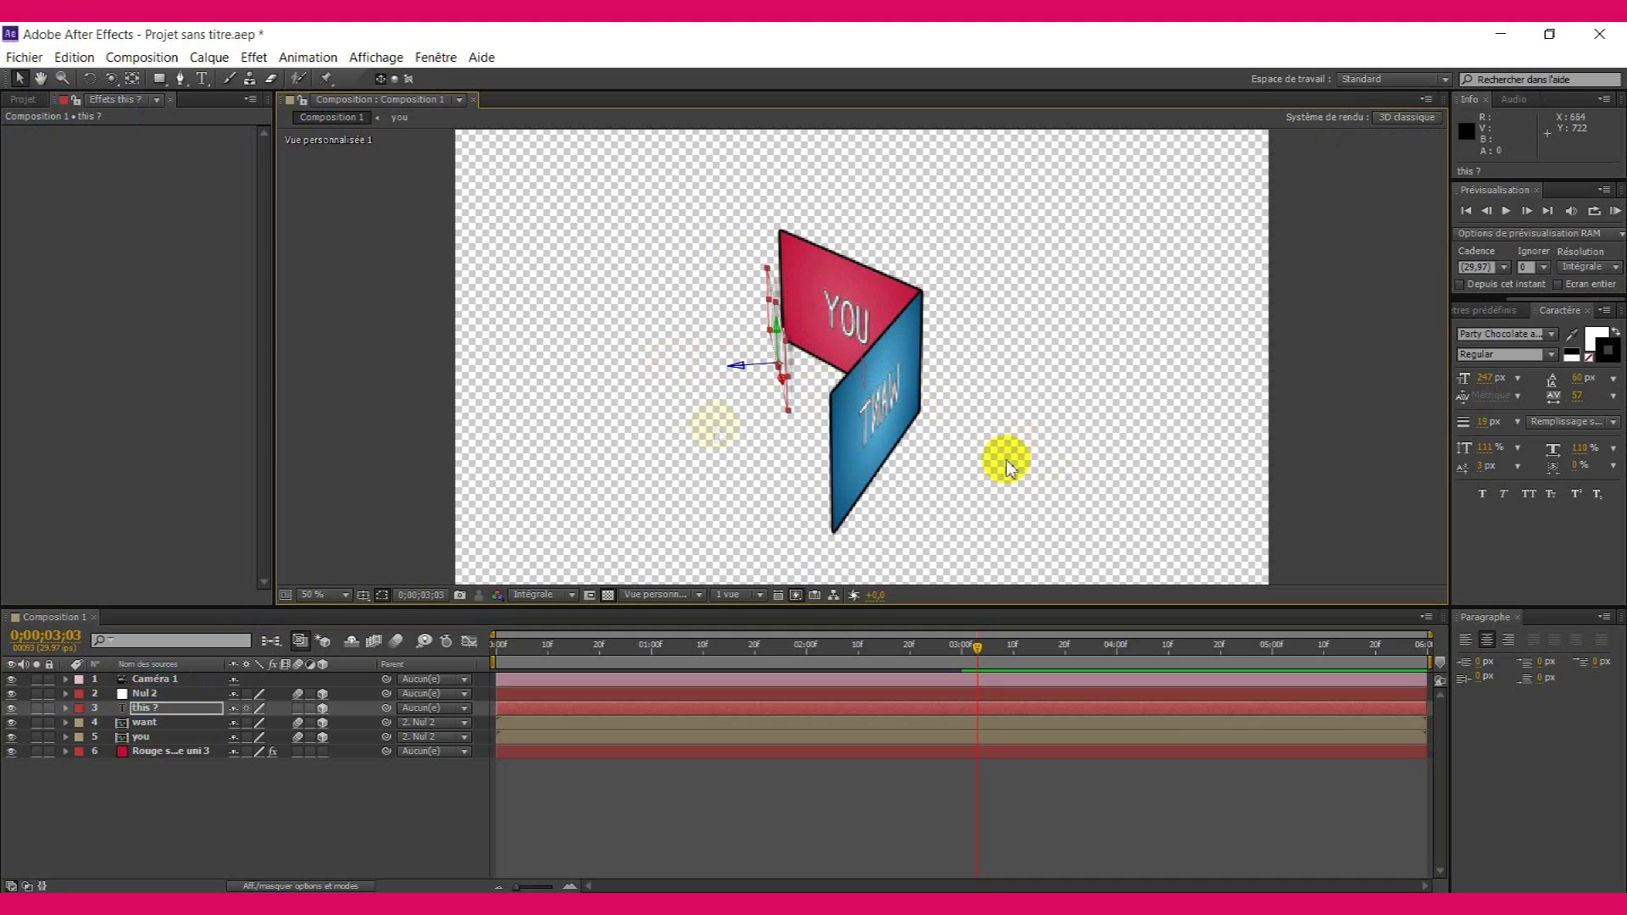
- Check the text's depth from the side and lower the "this ?" layer along its Y axis to the panels' bottom edge
{"action": "key", "text": "c"}
{"action": "left_click_drag", "start_coordinate": [988, 454], "coordinate": [675, 430]}
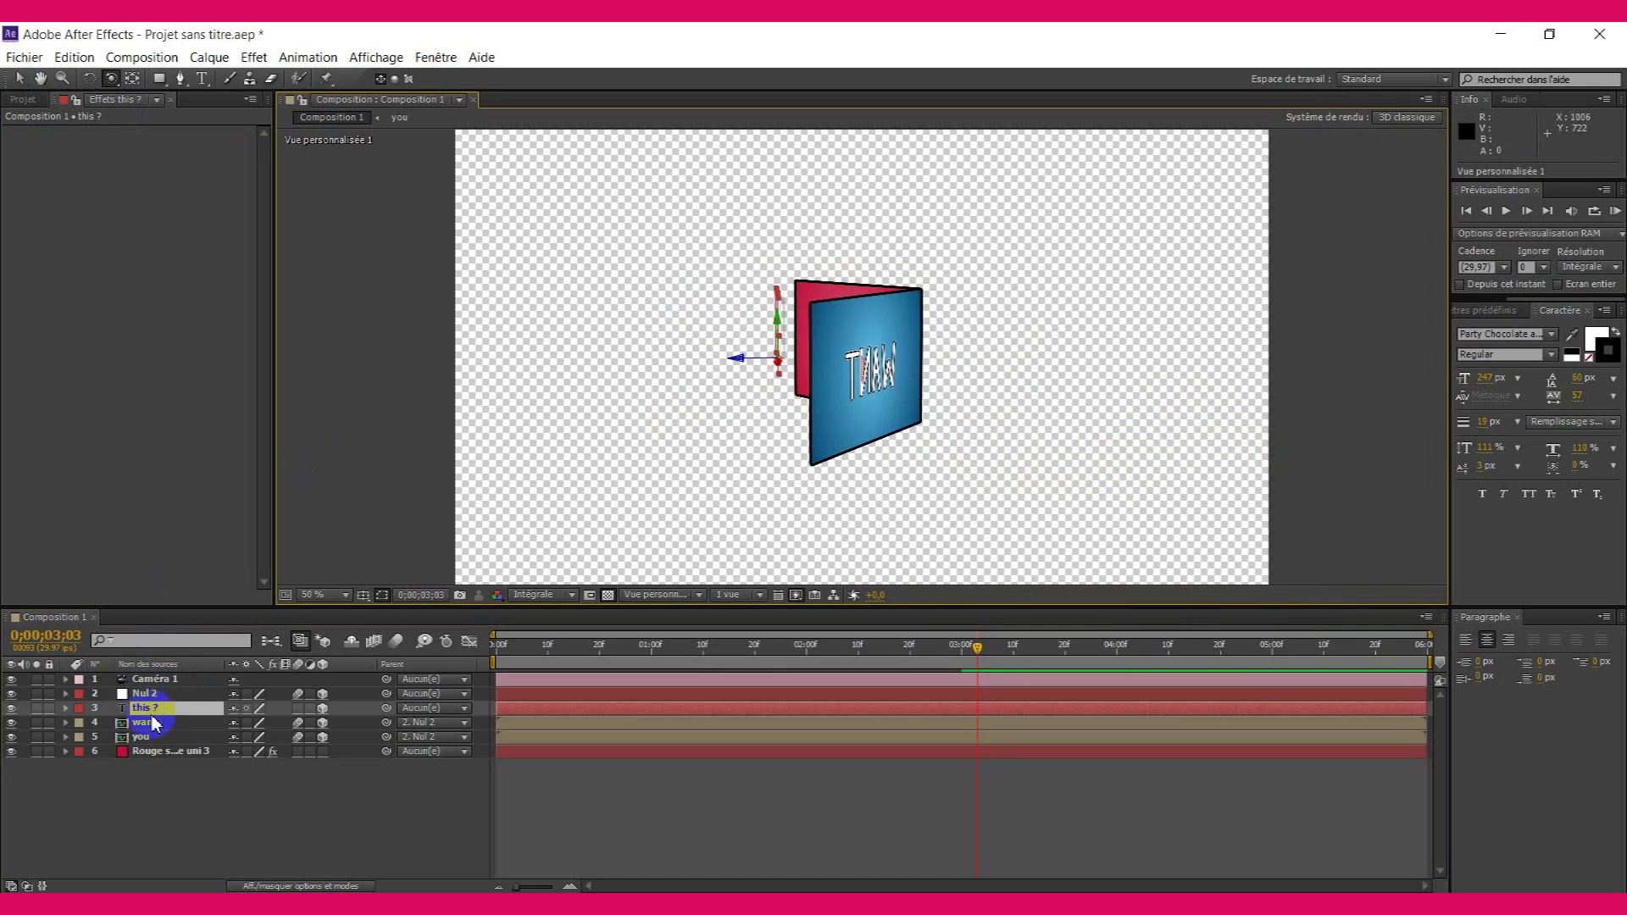
{"action": "left_click", "coordinate": [150, 710]}
{"action": "left_click", "coordinate": [26, 80]}
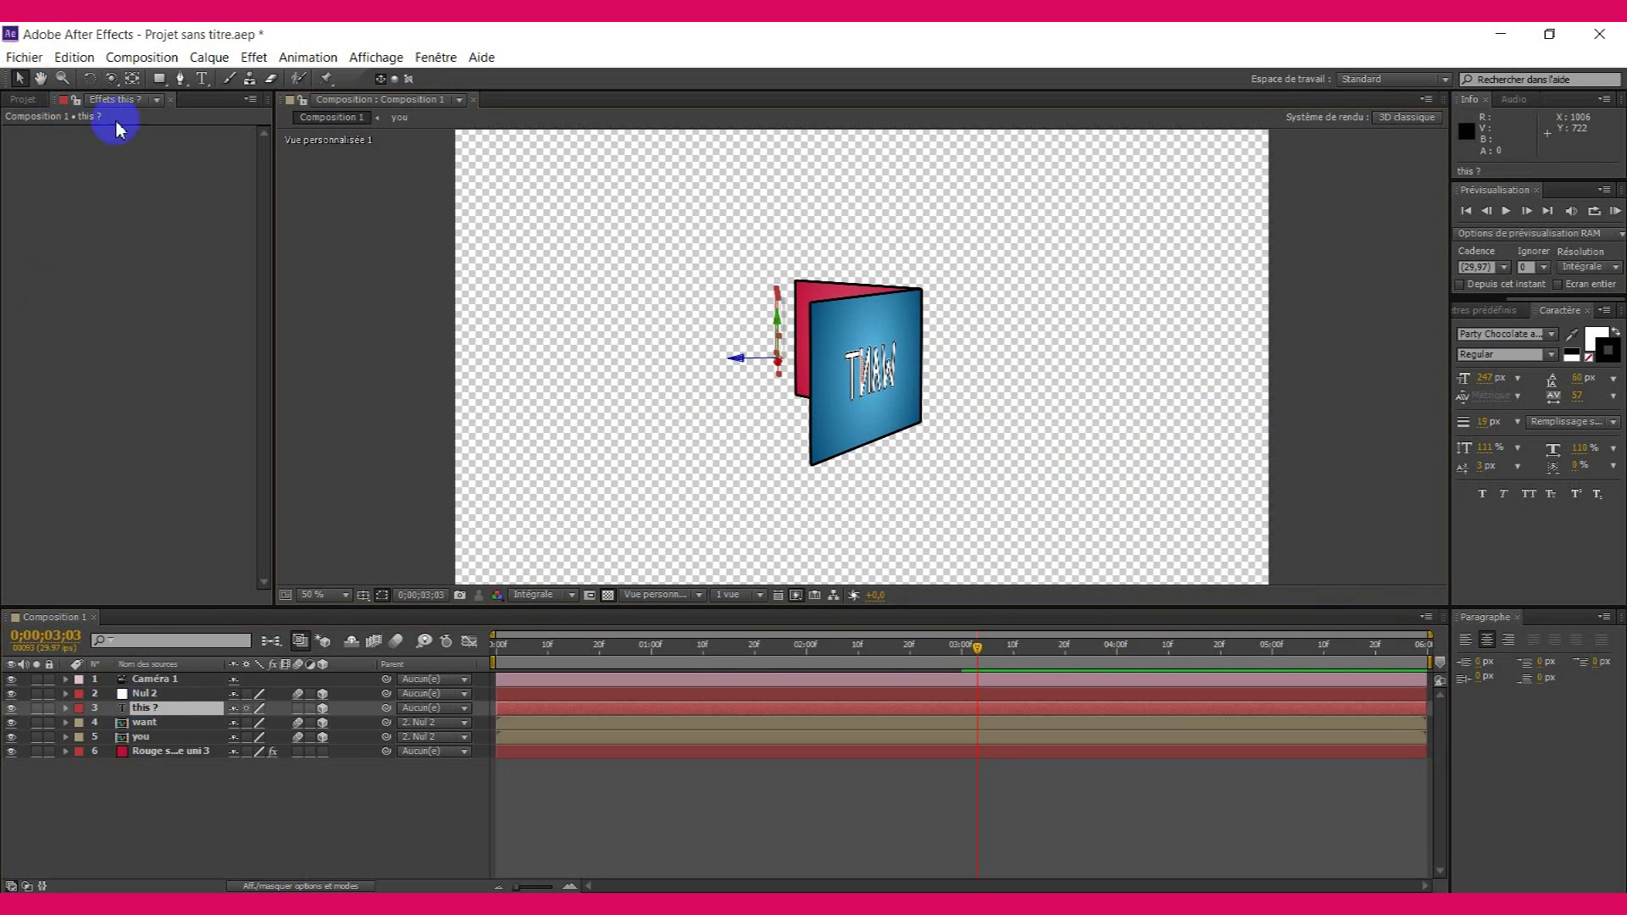
{"action": "left_click_drag", "start_coordinate": [780, 327], "coordinate": [782, 332]}
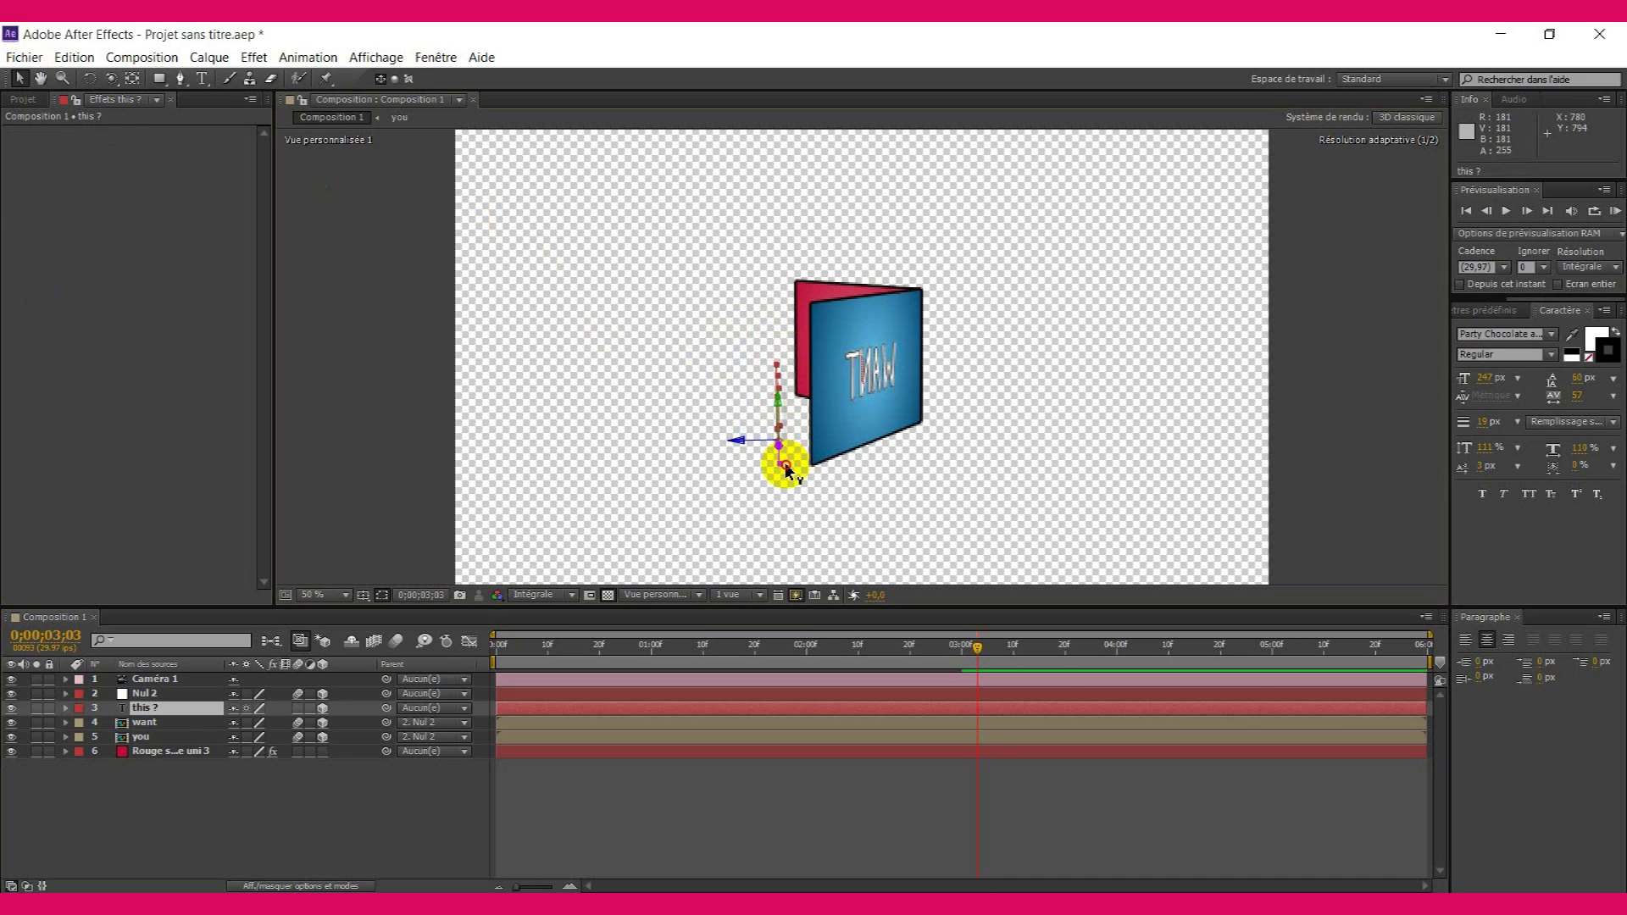
- View the panels from the "want" side and raise the "this ?" text slightly along its Y axis
{"action": "key", "text": "c"}
{"action": "left_click_drag", "start_coordinate": [861, 494], "coordinate": [1111, 486]}
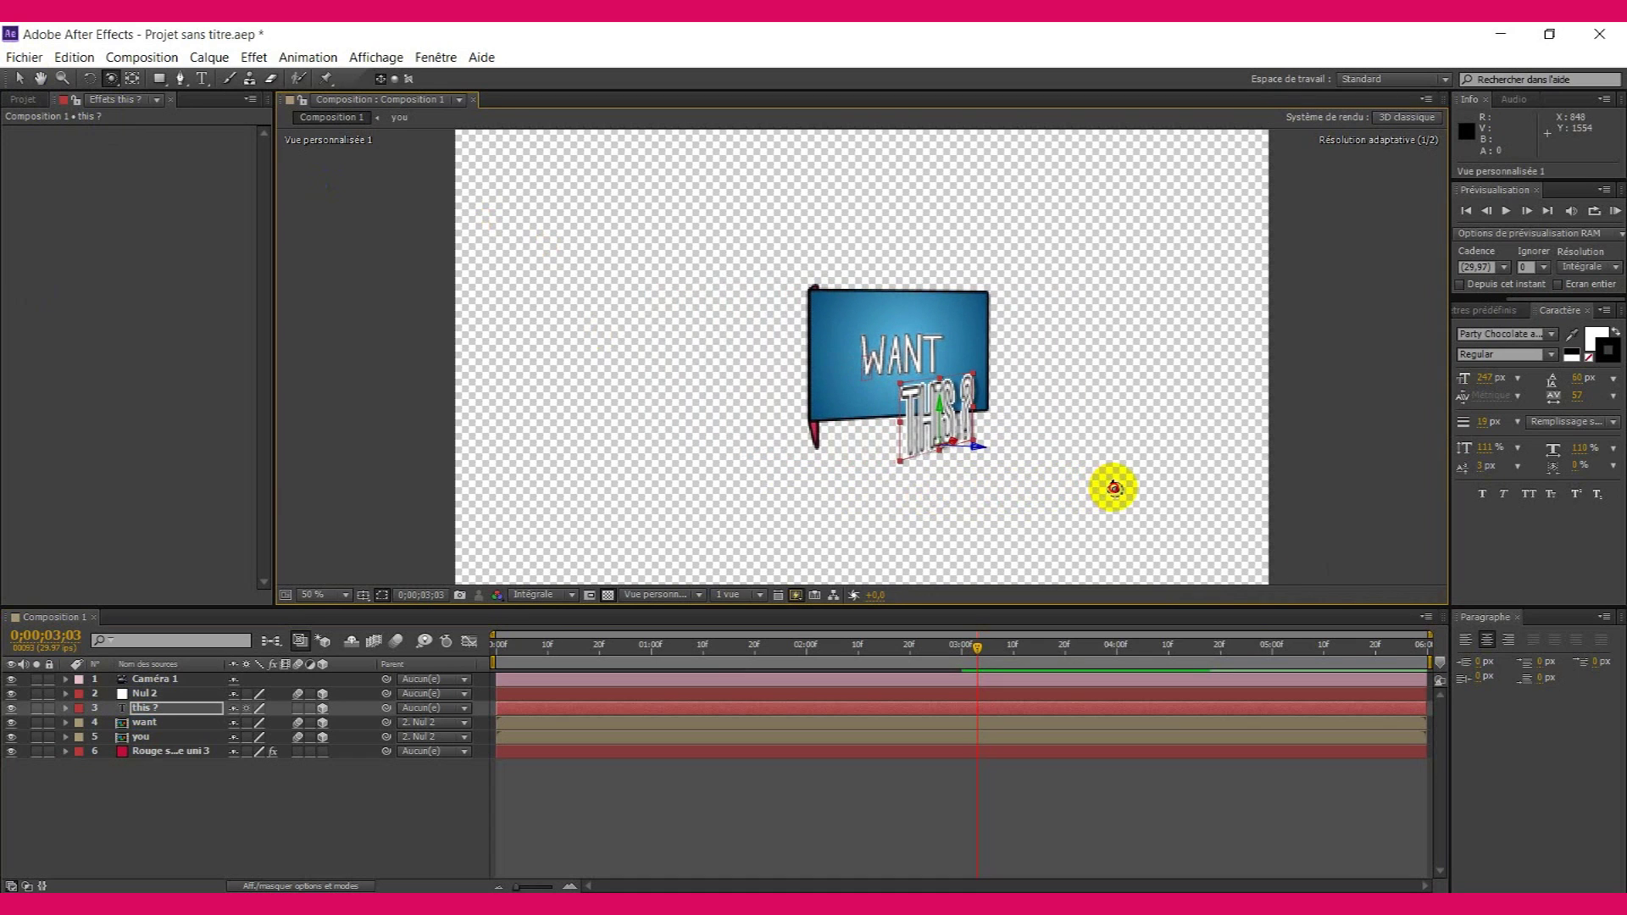
{"action": "left_click", "coordinate": [22, 80]}
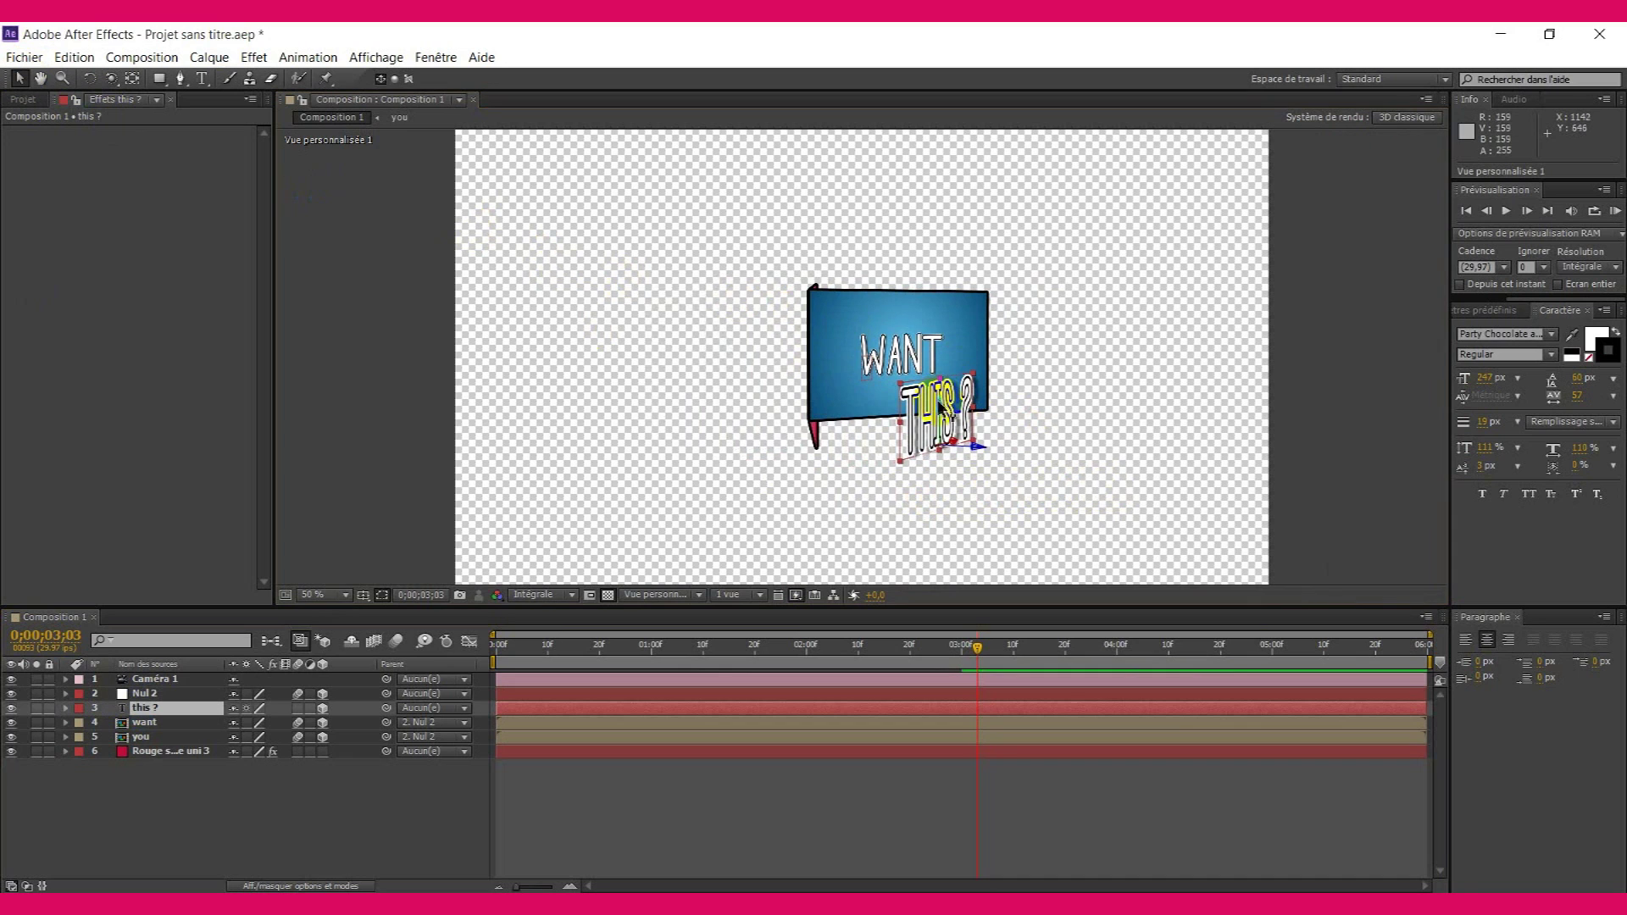
{"action": "left_click_drag", "start_coordinate": [941, 409], "coordinate": [943, 406]}
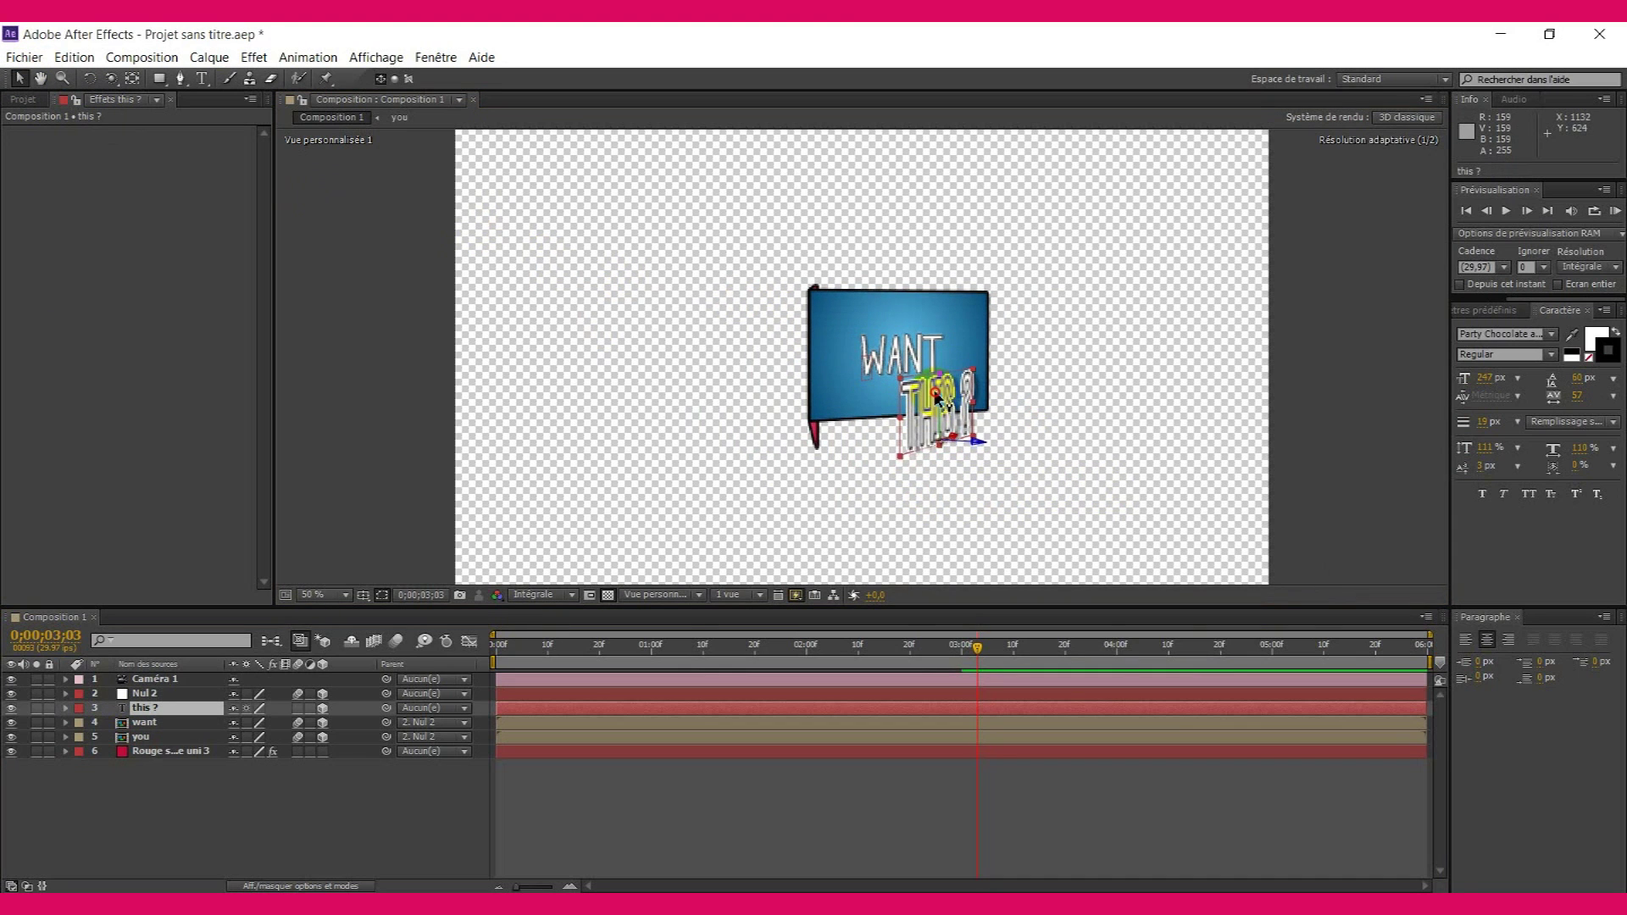
- Orbit the custom view once more and switch the composition back to the Caméra active view
{"action": "key", "text": "c"}
{"action": "left_click_drag", "start_coordinate": [1017, 454], "coordinate": [766, 552]}
{"action": "left_click", "coordinate": [693, 595]}
{"action": "left_click", "coordinate": [708, 620]}
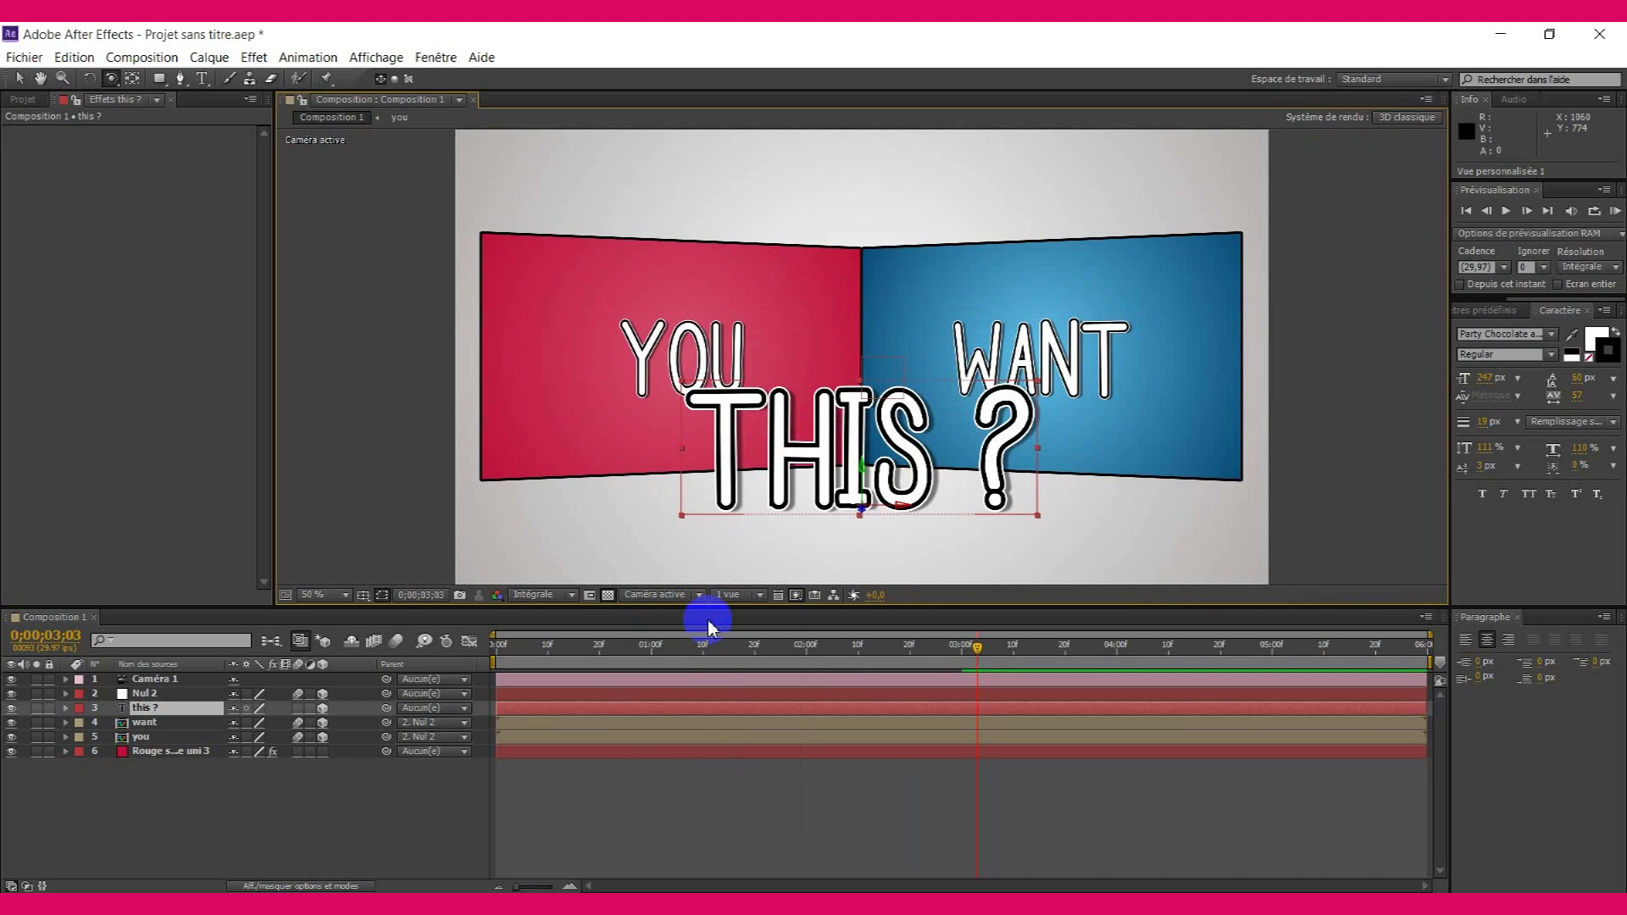
- Reduce the "this ?" text's font size to 168 px and its stroke width to 9 px
{"action": "left_click", "coordinate": [1490, 380]}
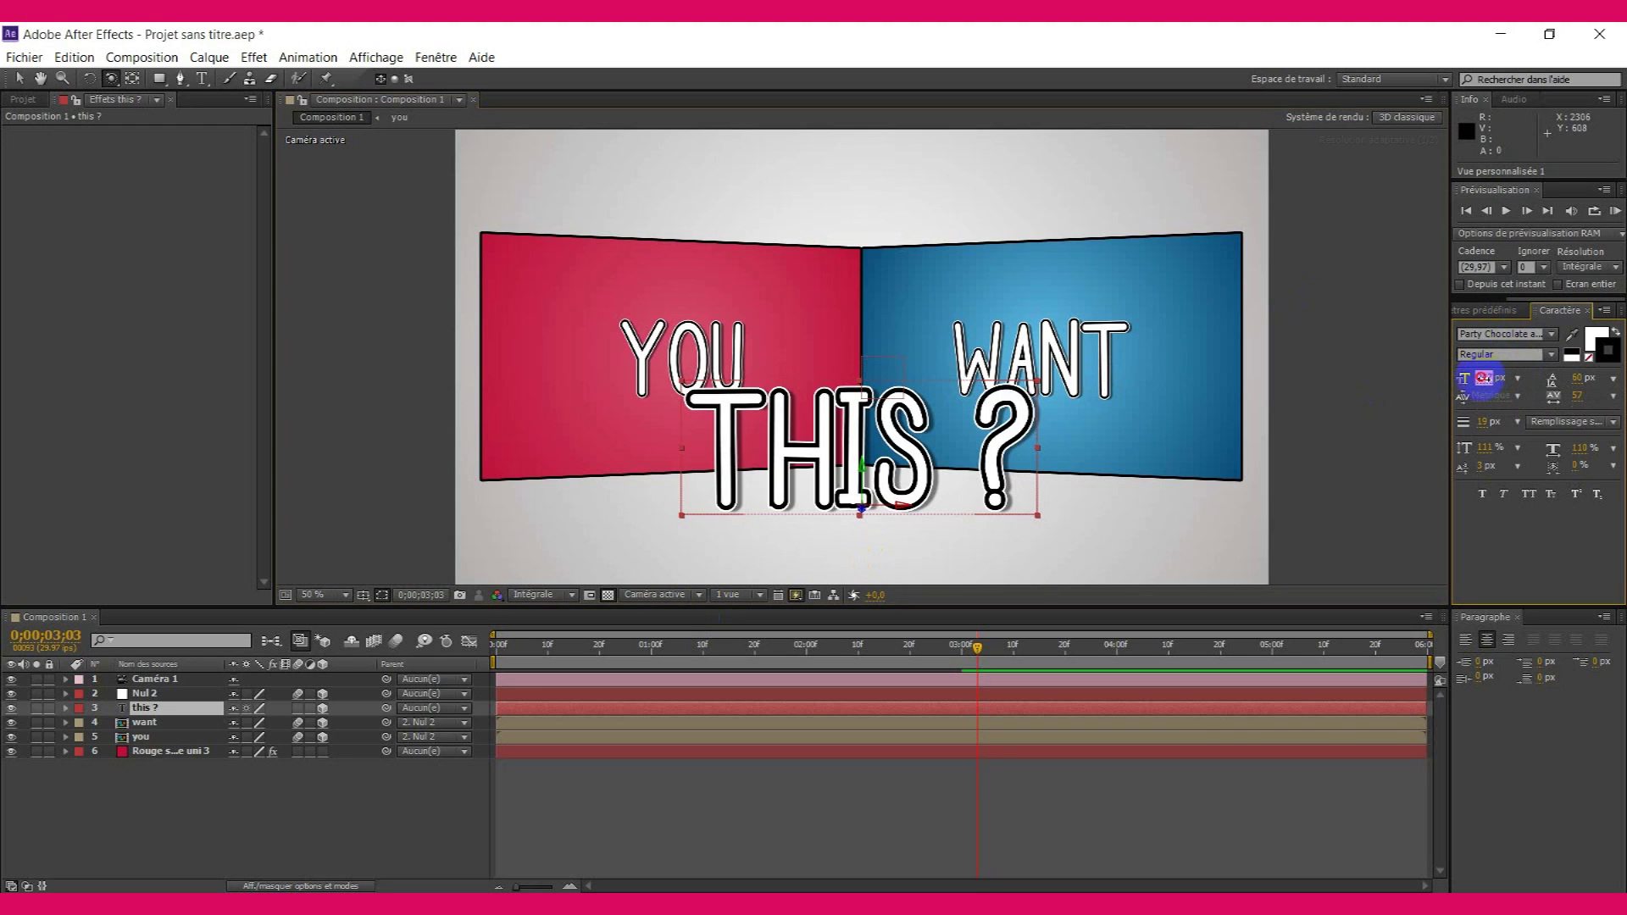
{"action": "left_click_drag", "start_coordinate": [1483, 378], "coordinate": [1441, 385]}
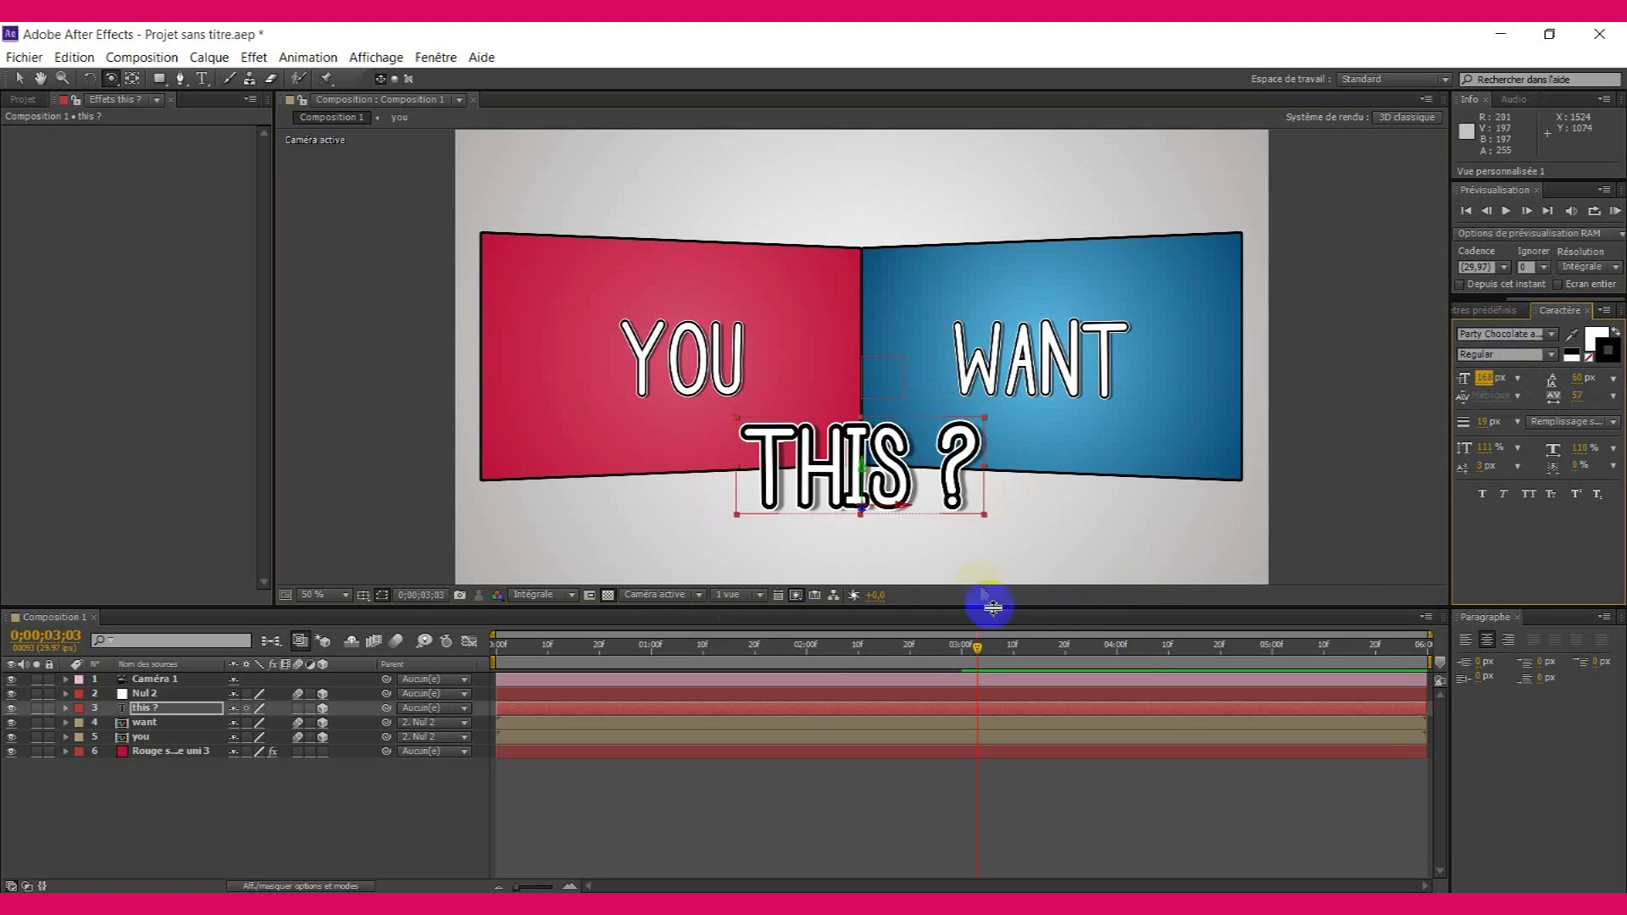
{"action": "double_click", "coordinate": [136, 722]}
{"action": "left_click_drag", "start_coordinate": [1483, 428], "coordinate": [1477, 424]}
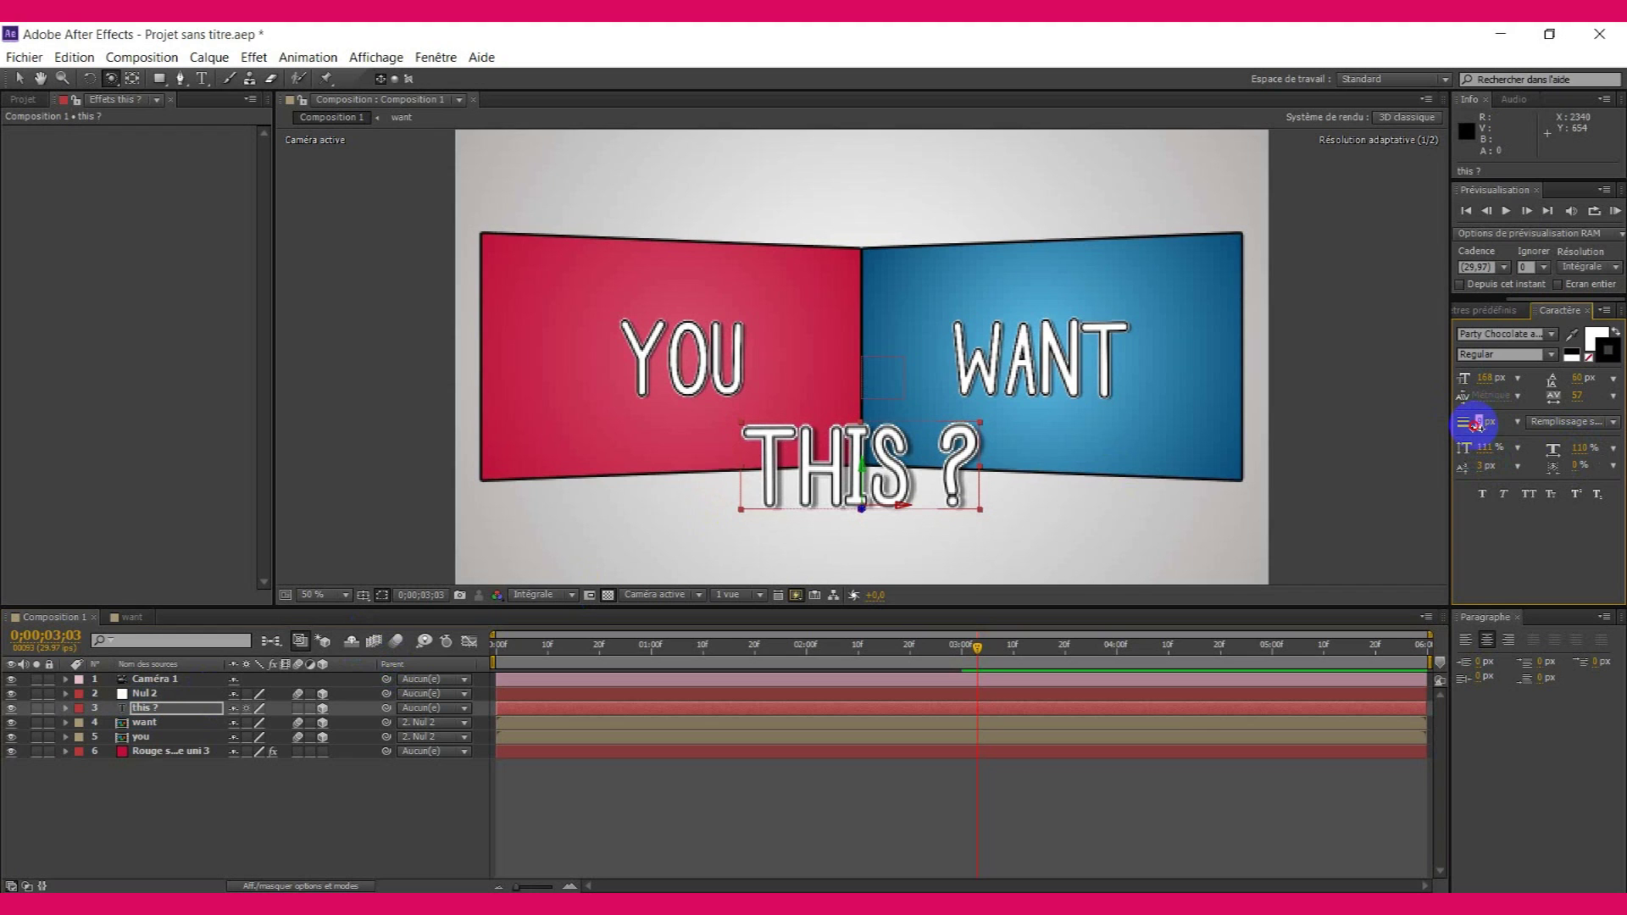
- Add a text animator with the Echelle and Rotation properties to the "this ?" layer
{"action": "left_click", "coordinate": [65, 707]}
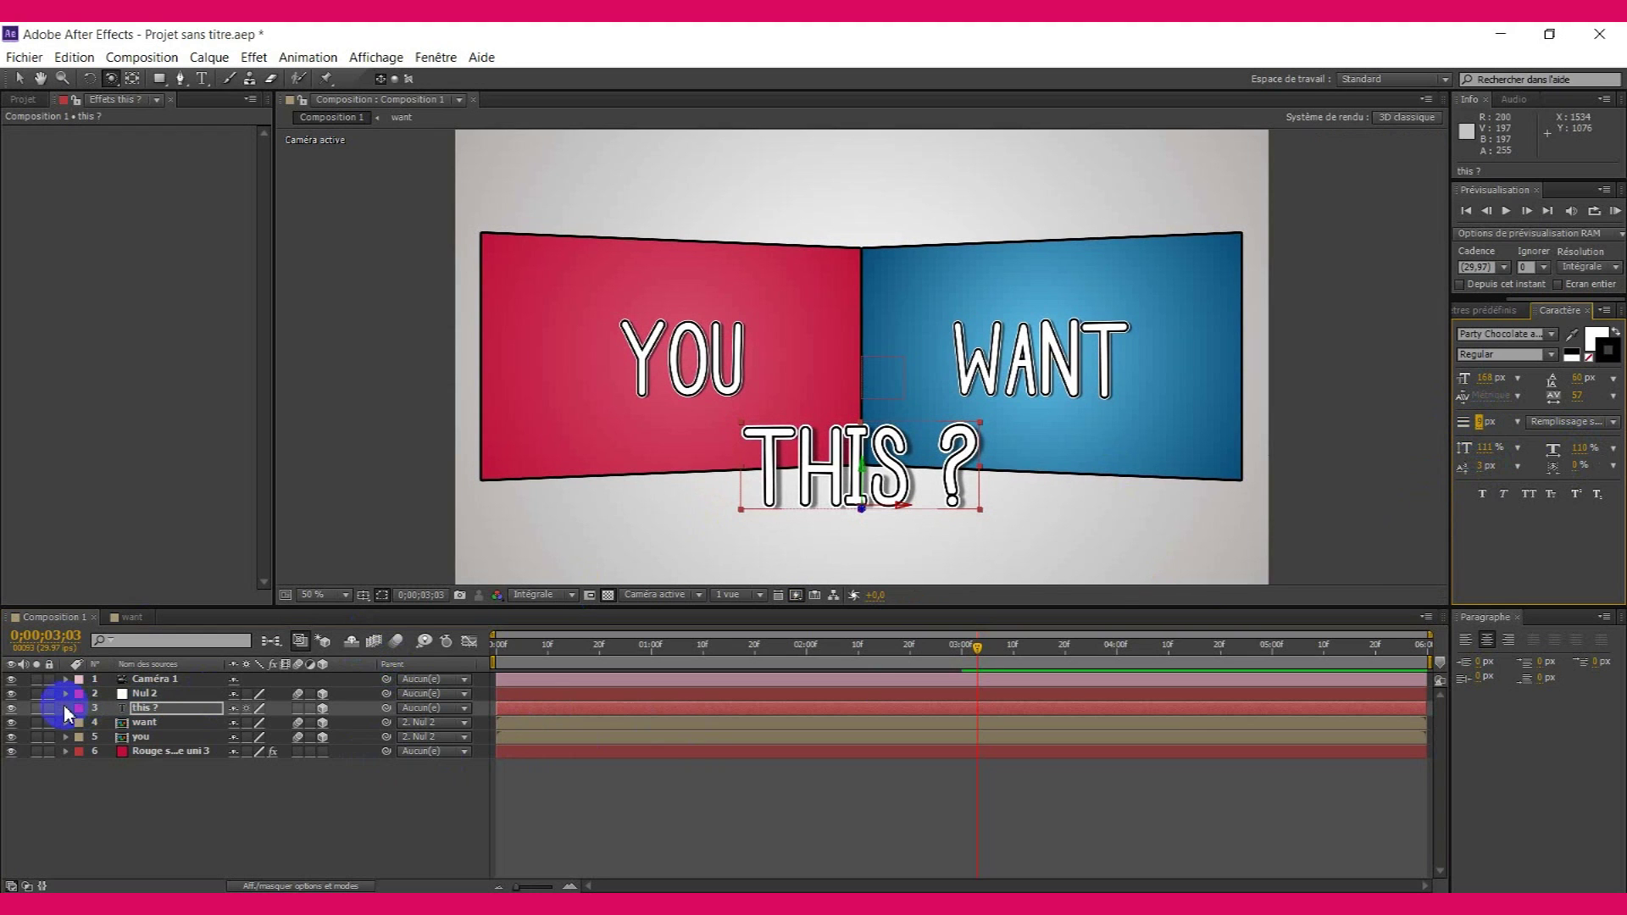
{"action": "left_click", "coordinate": [368, 724]}
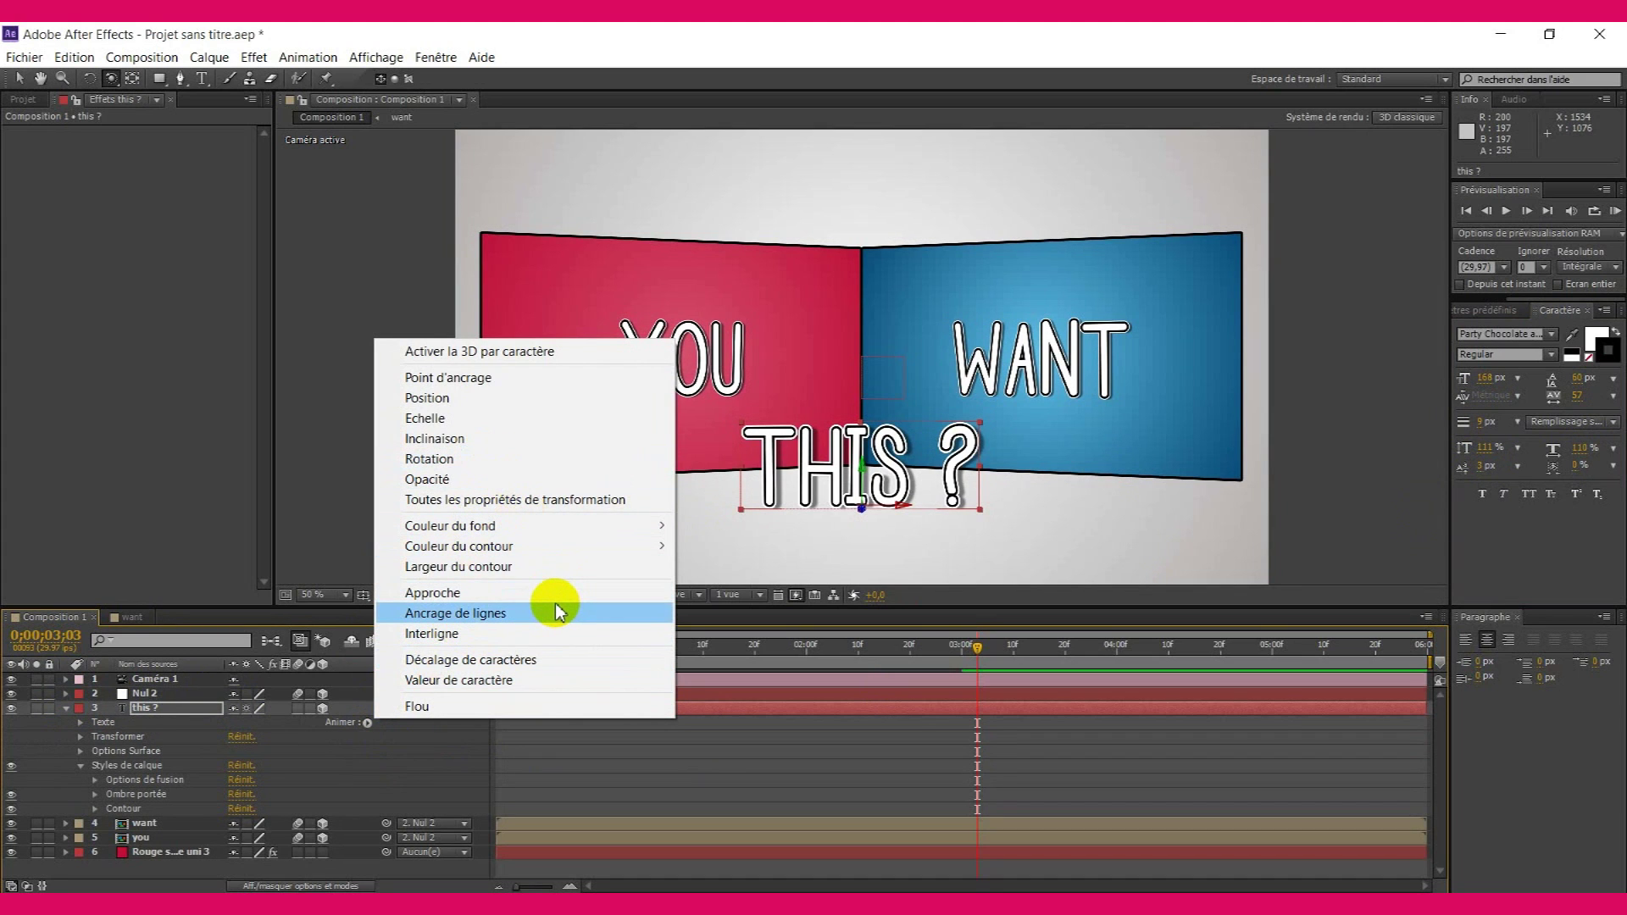
{"action": "left_click", "coordinate": [441, 419]}
{"action": "left_click", "coordinate": [367, 723]}
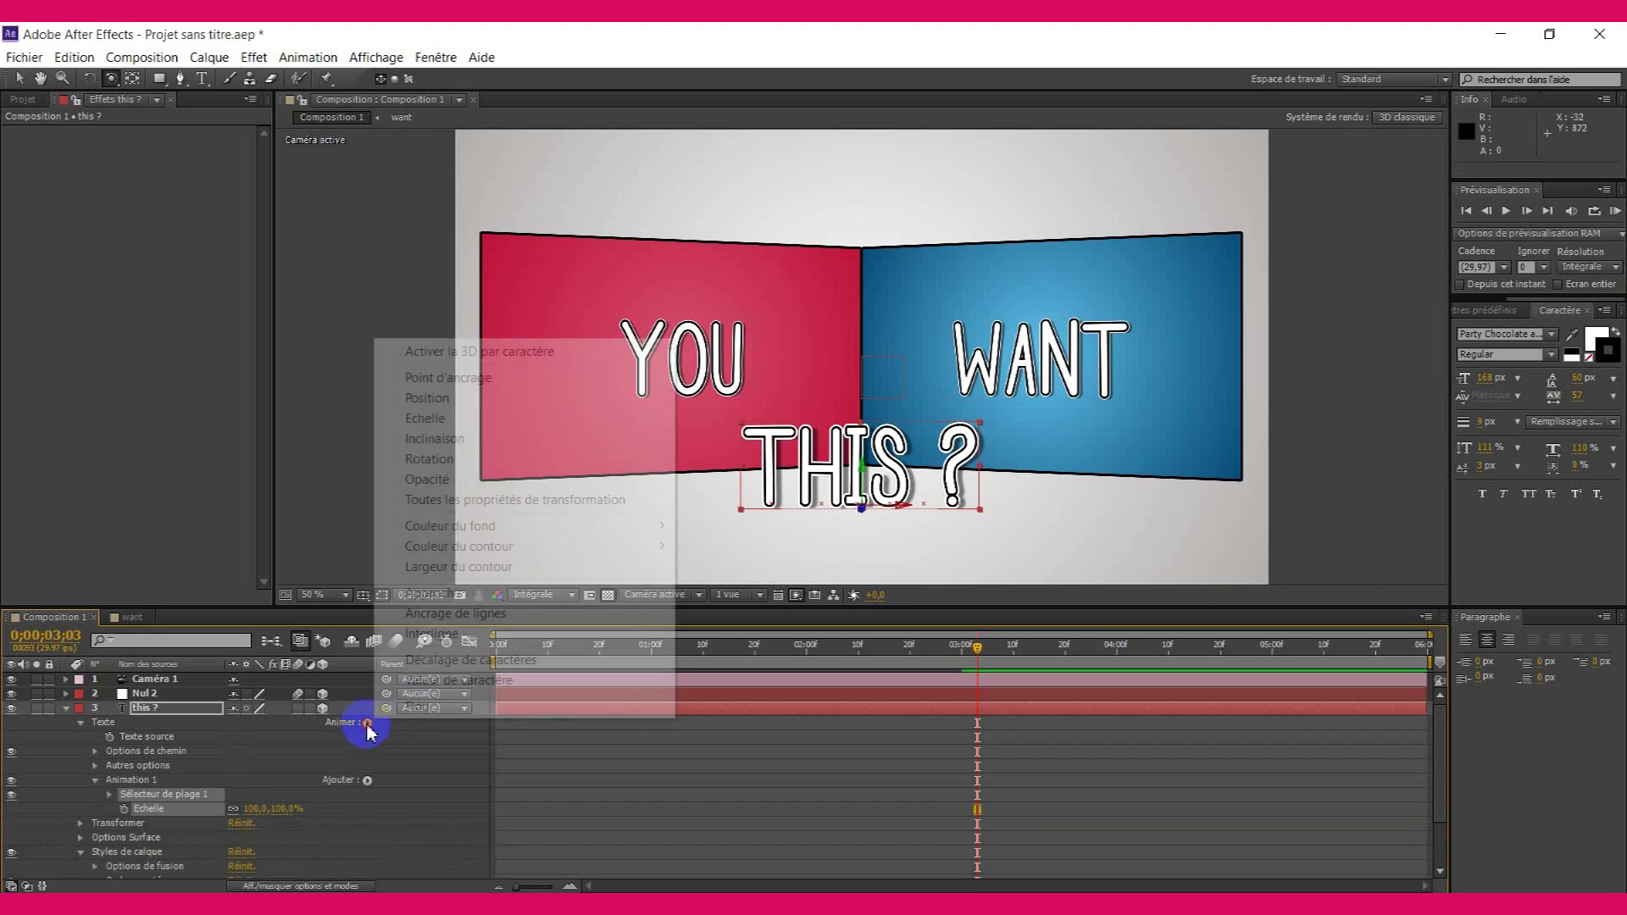
{"action": "left_click", "coordinate": [428, 458]}
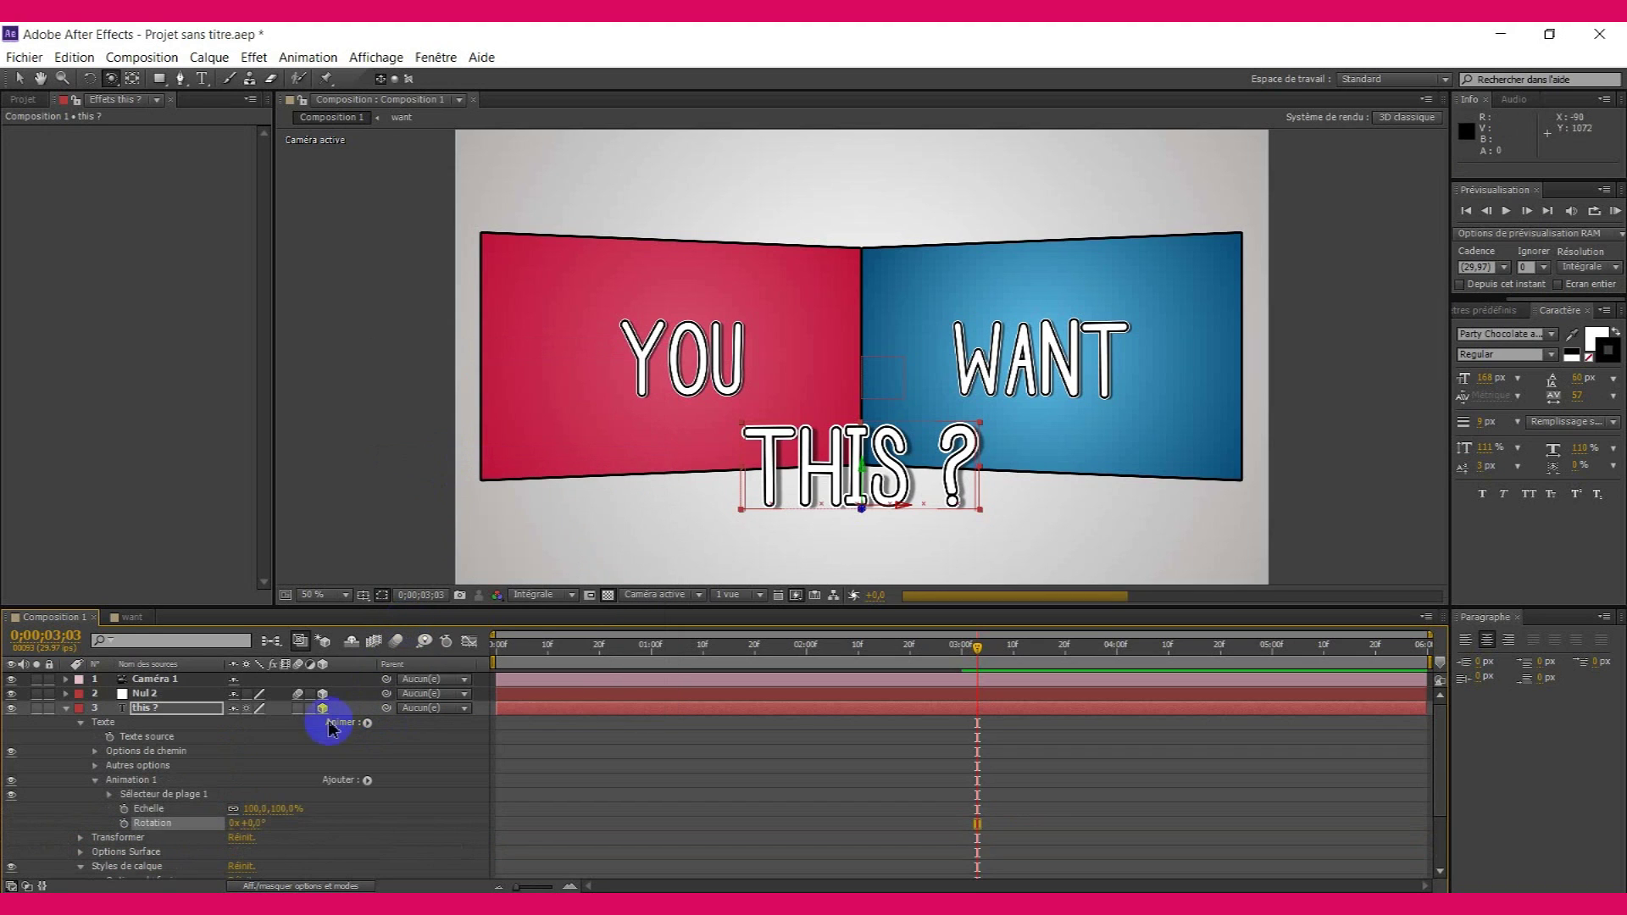
- At 0;00;03;00, keyframe the text animator's Rotation at 111° and Echelle at 0%
{"action": "left_click", "coordinate": [964, 655]}
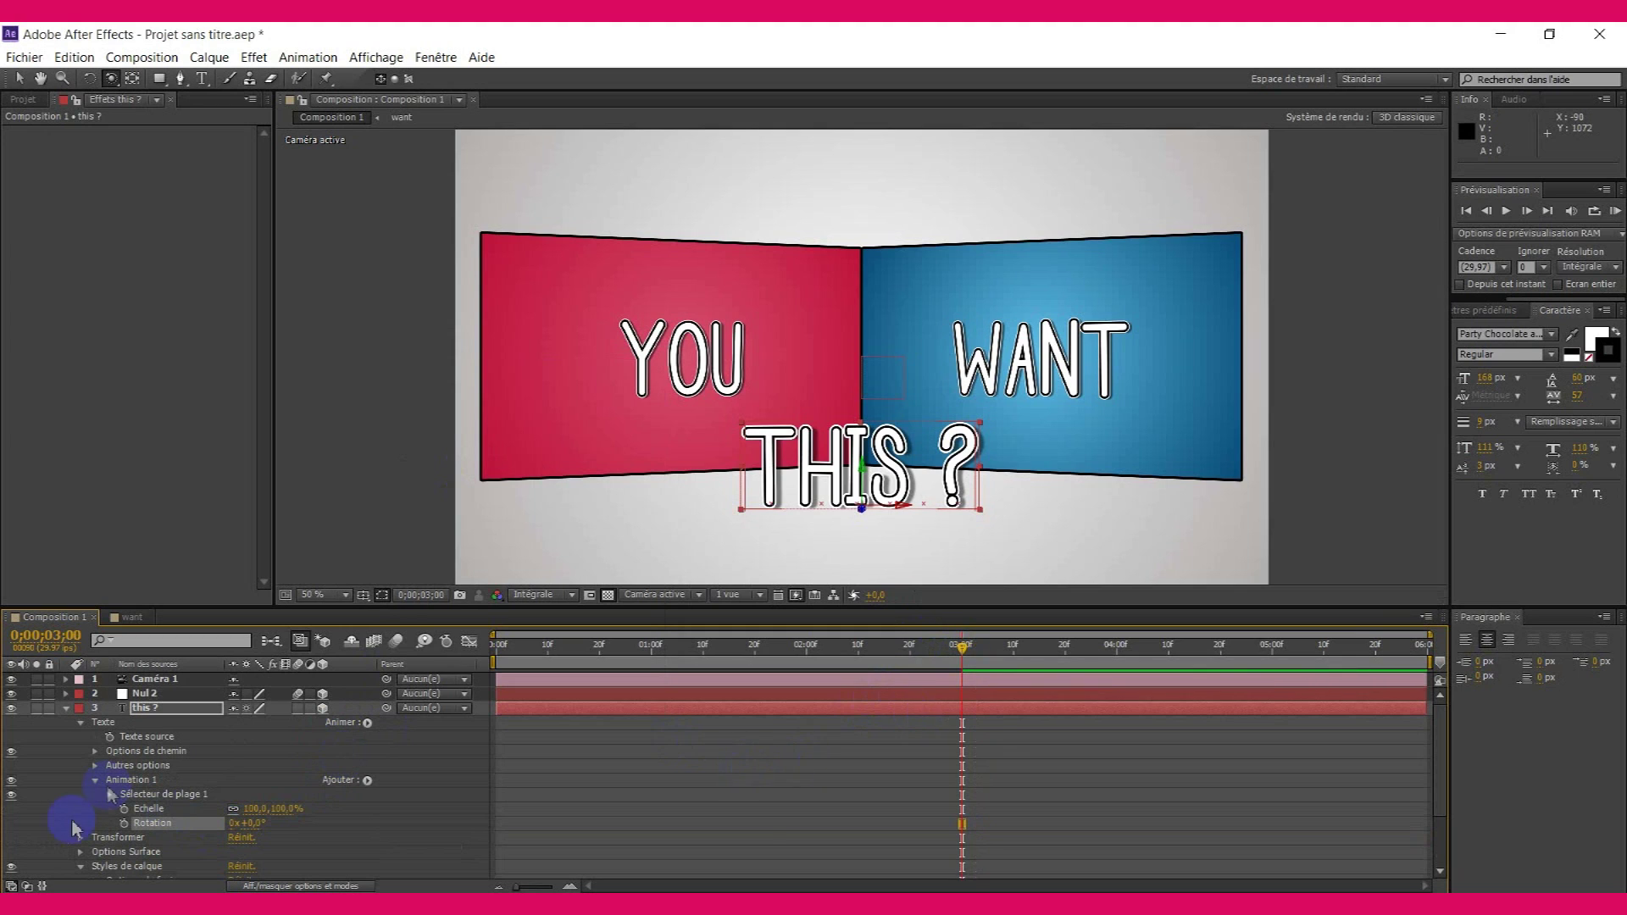
{"action": "left_click", "coordinate": [252, 819]}
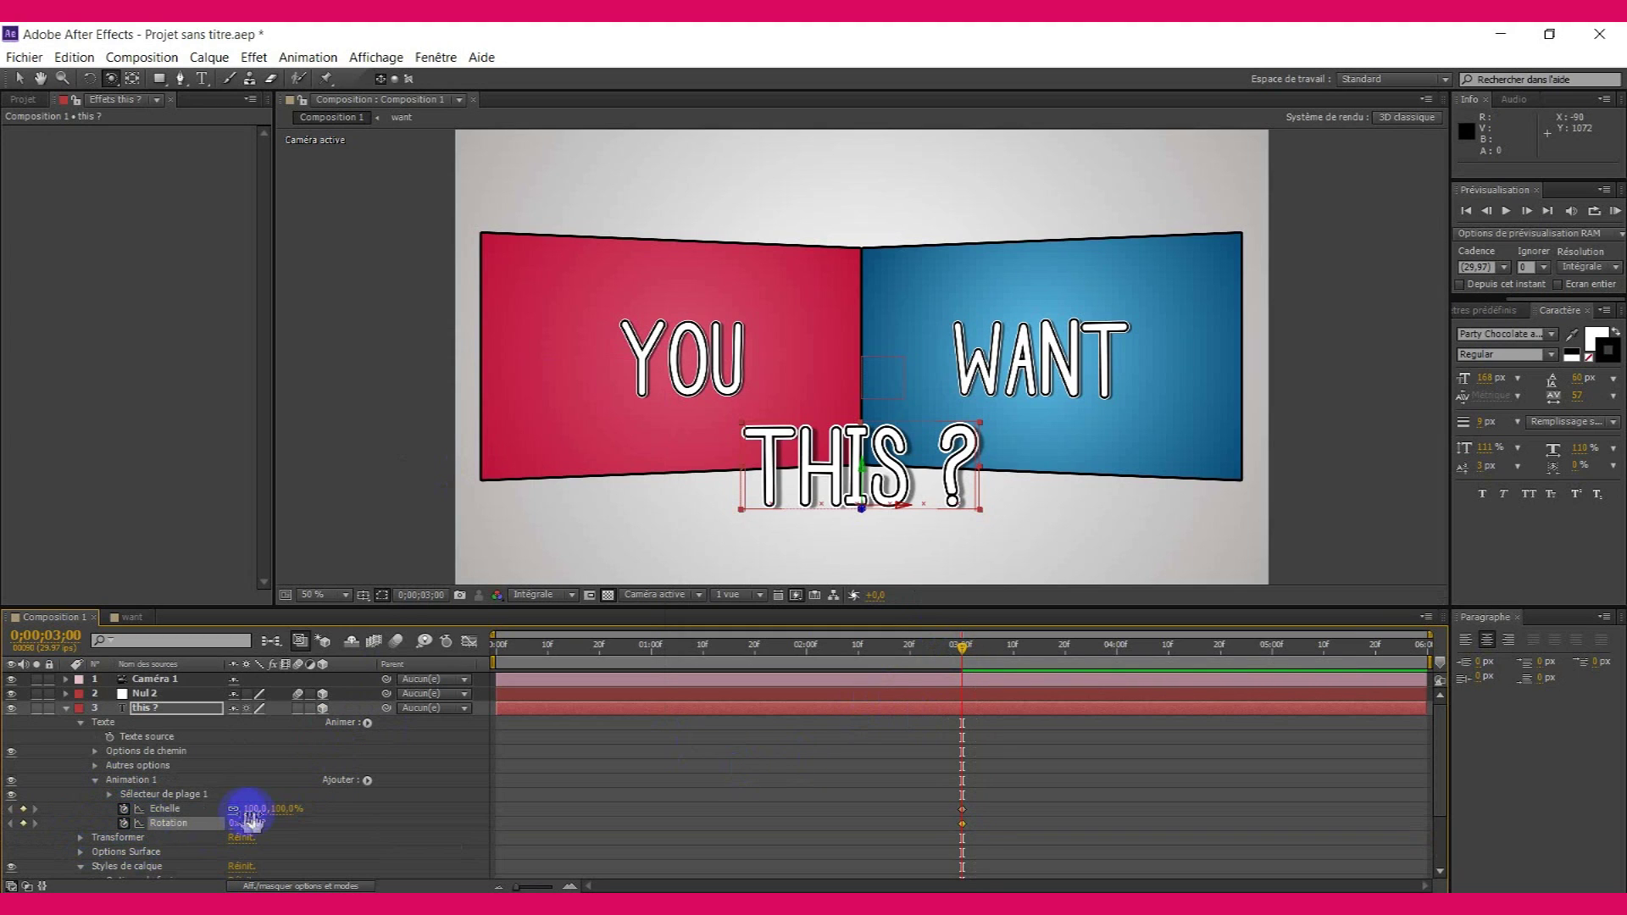
{"action": "left_click_drag", "start_coordinate": [255, 822], "coordinate": [204, 839]}
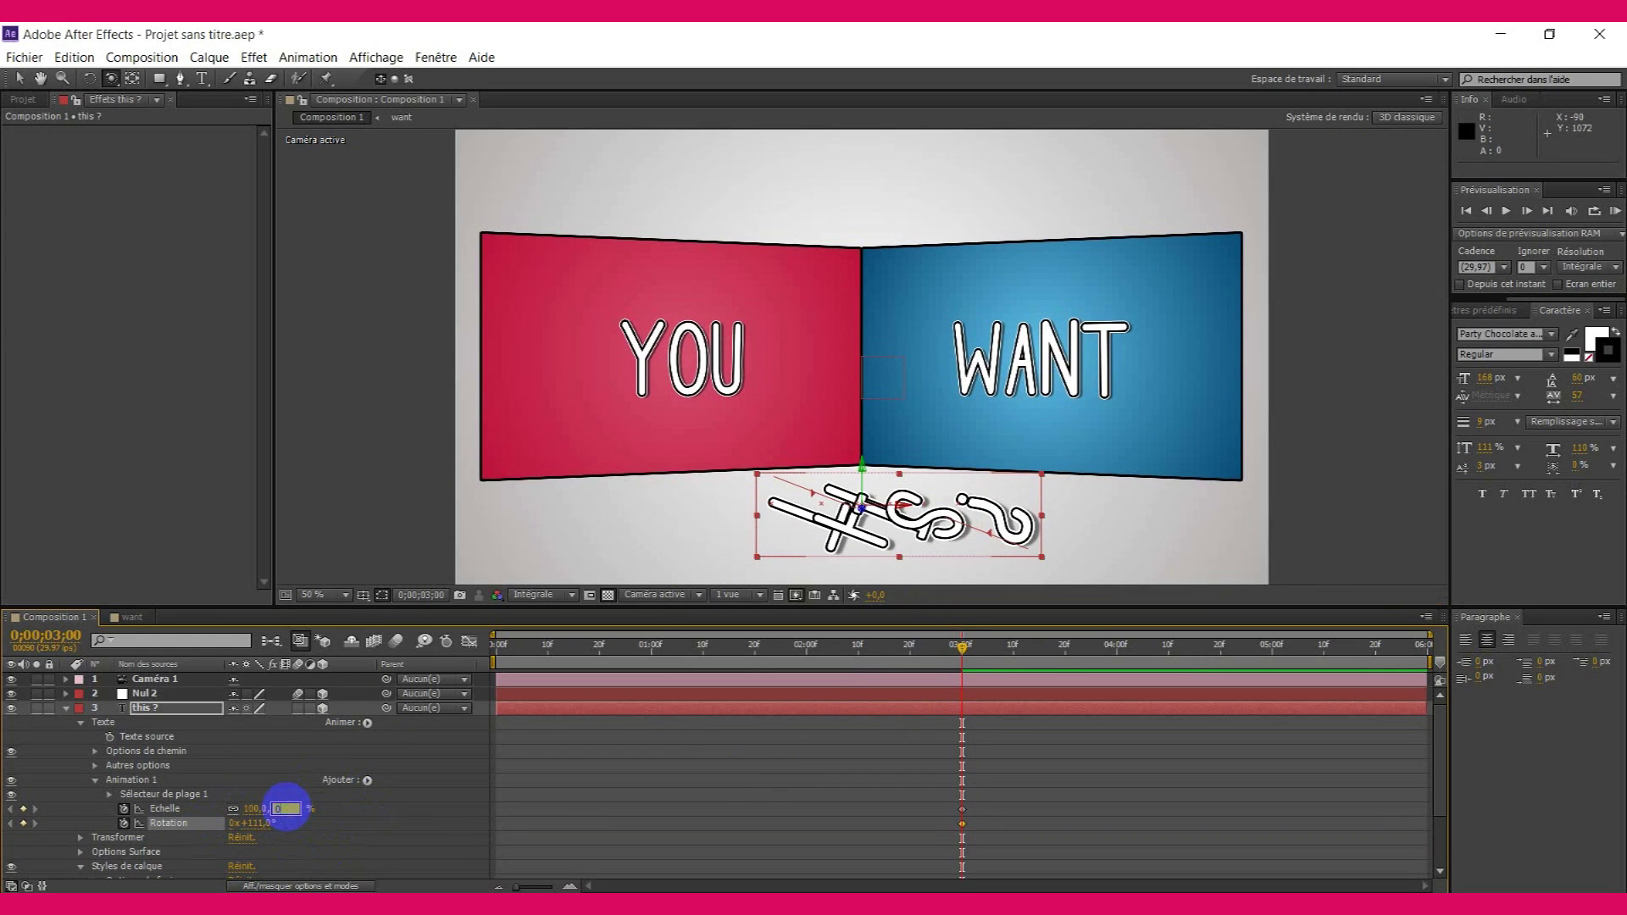
{"action": "type", "text": "0"}
{"action": "key", "text": "Return"}
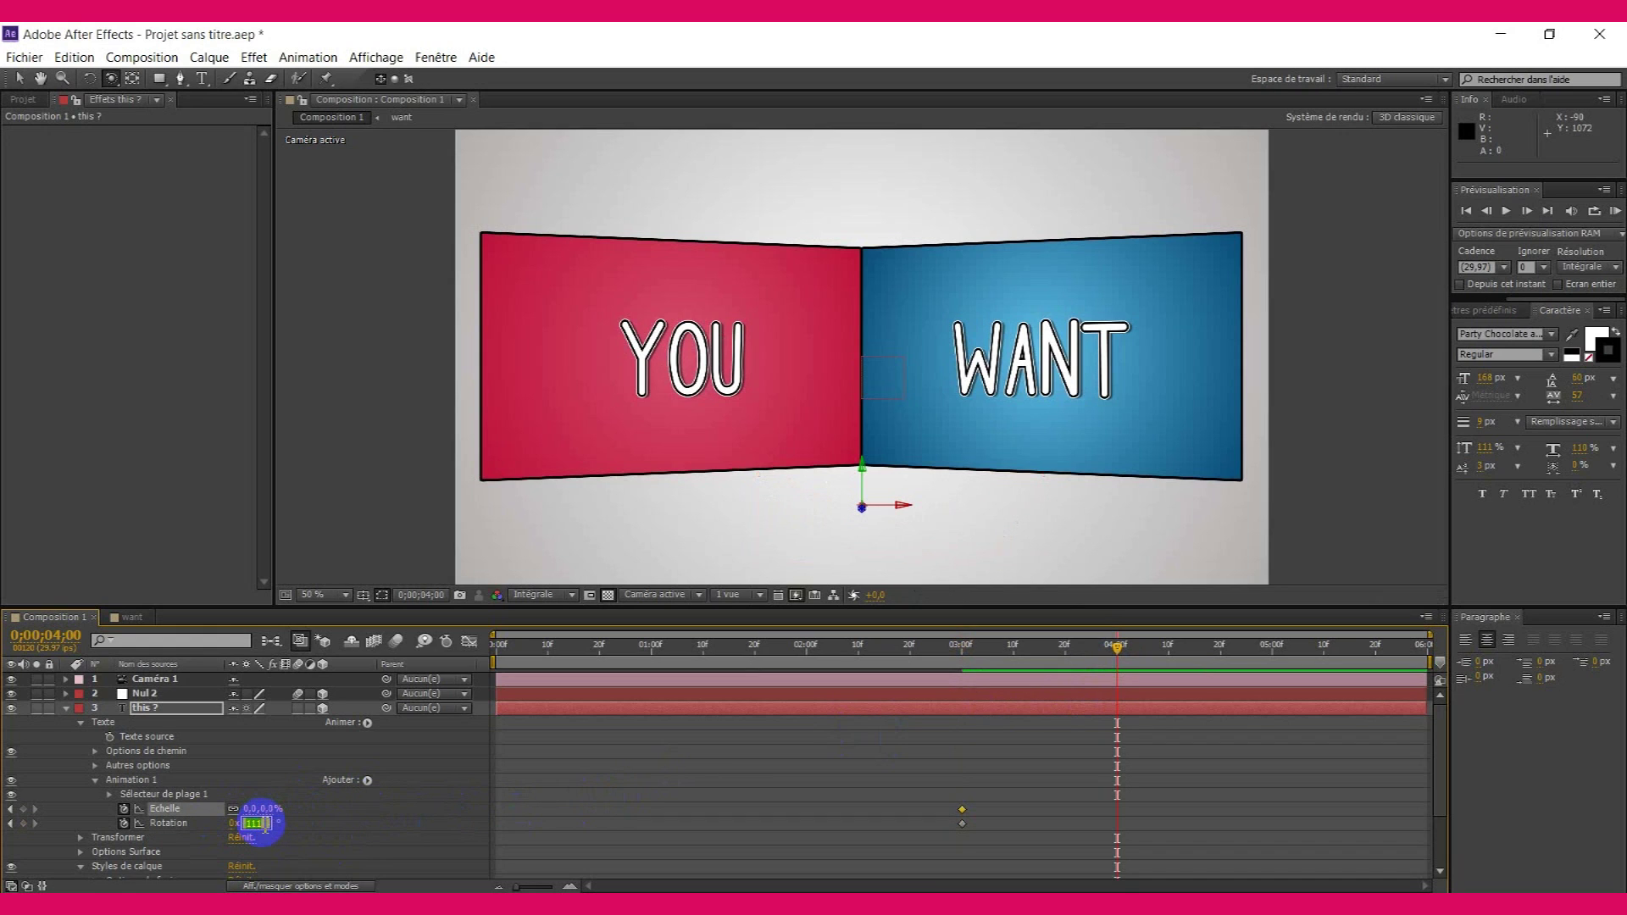
- At 0;00;04;00, keyframe the text animator's Rotation at 0° and Echelle at 100%
{"action": "key", "text": "Return"}
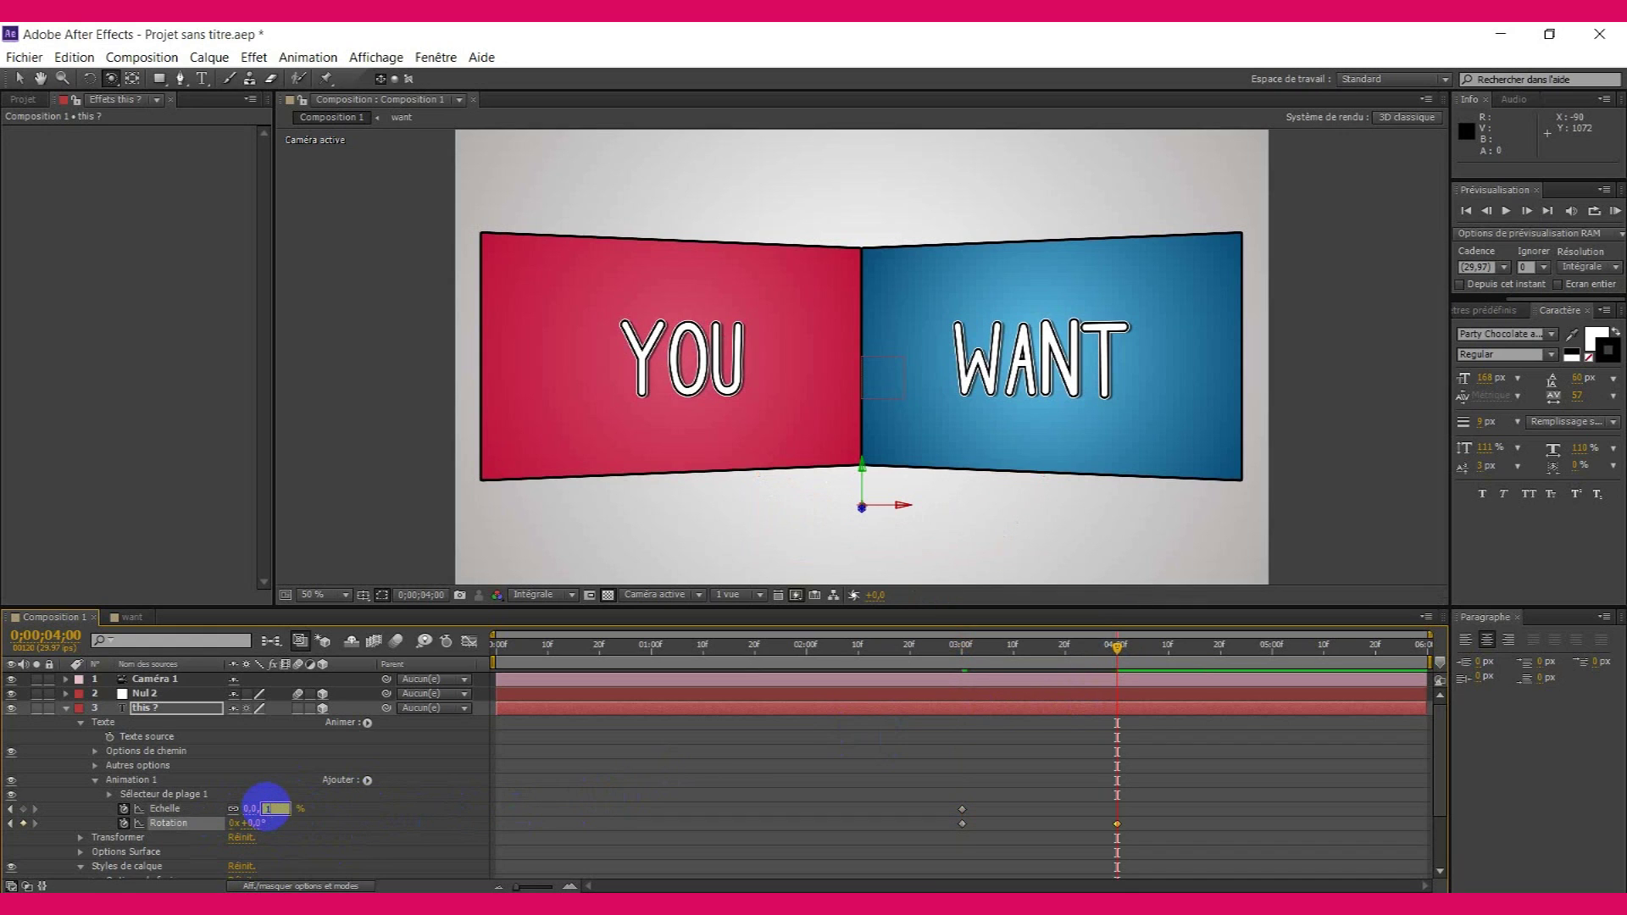
{"action": "left_click", "coordinate": [273, 809]}
{"action": "type", "text": "100"}
{"action": "key", "text": "Return"}
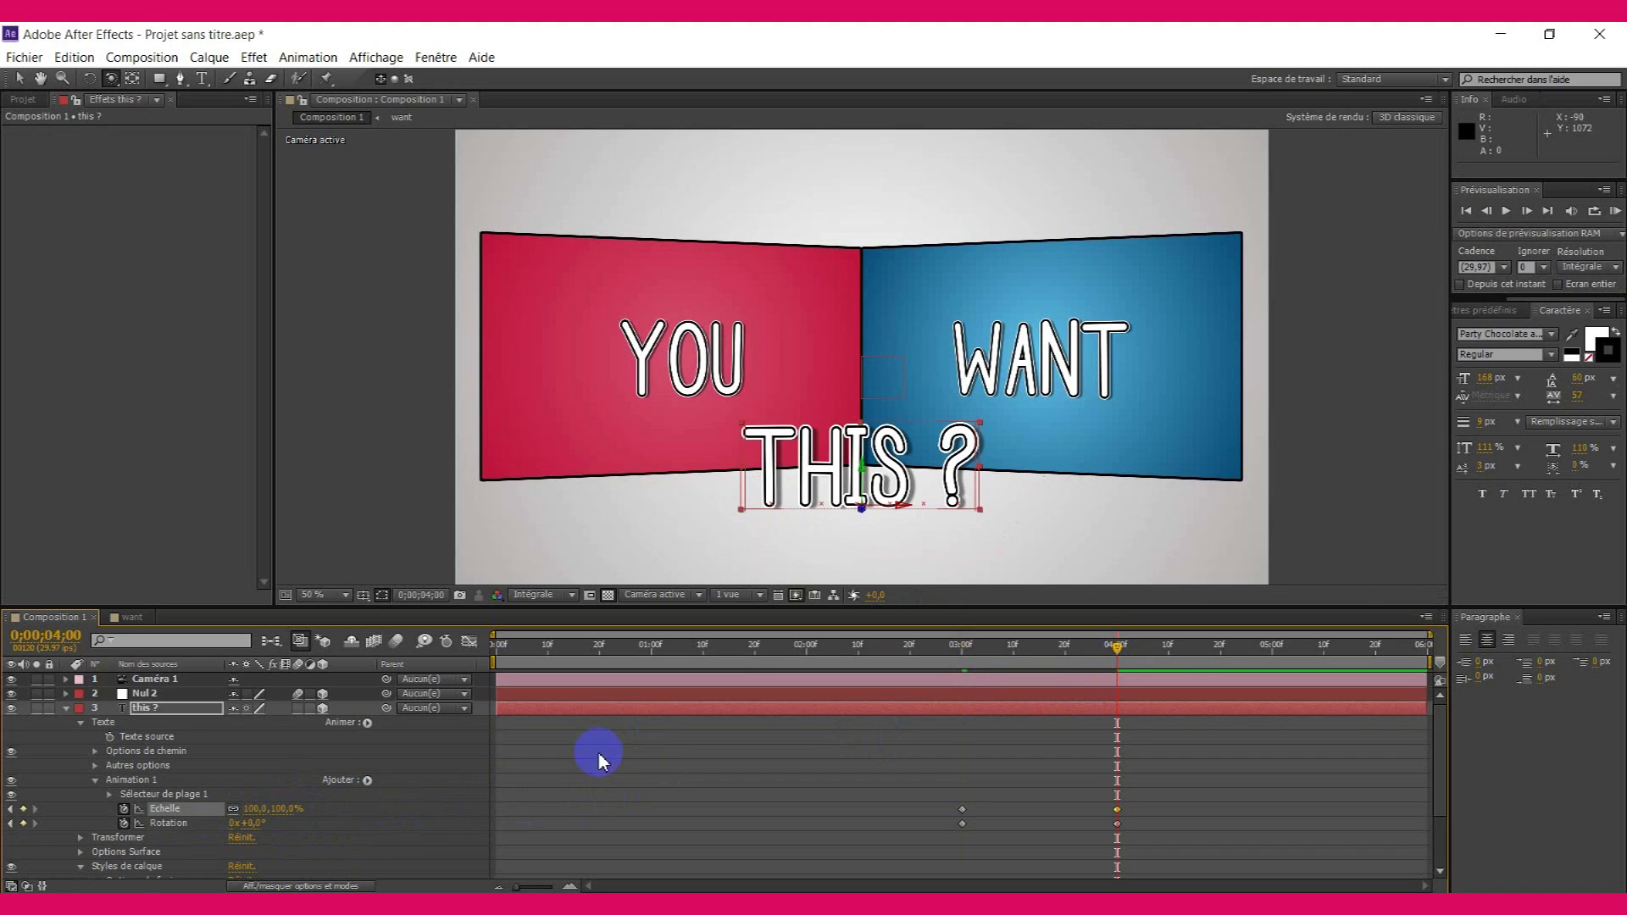
- Apply Easy Ease to all four Echelle and Rotation keyframes of the "this ?" text animator
{"action": "left_click_drag", "start_coordinate": [932, 786], "coordinate": [1197, 843]}
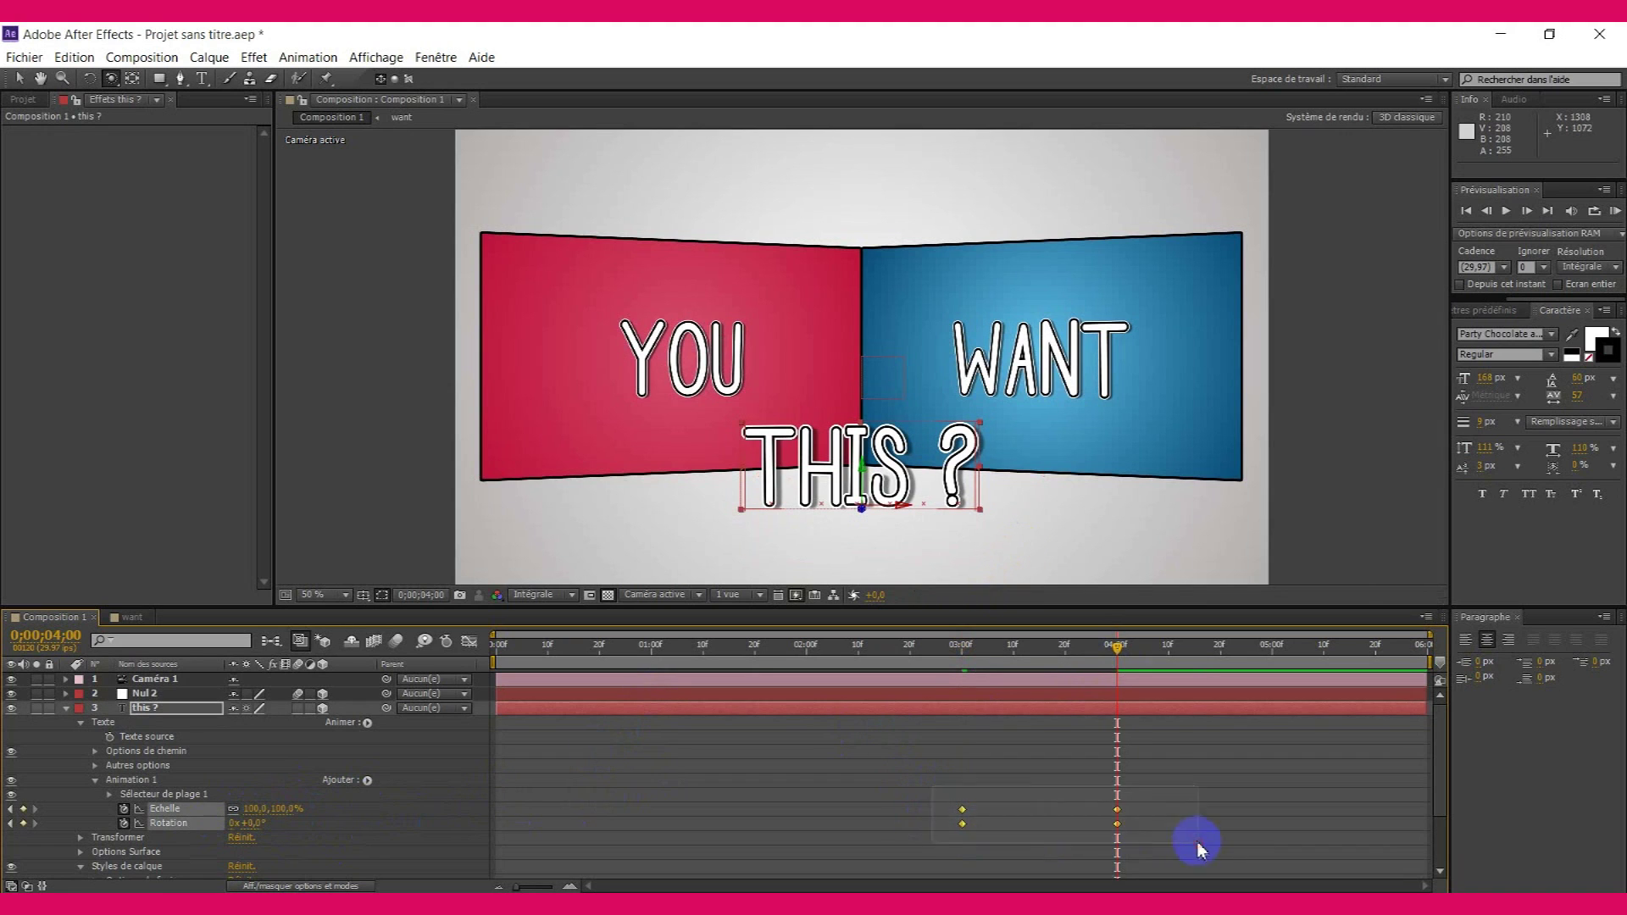
{"action": "right_click", "coordinate": [1115, 812]}
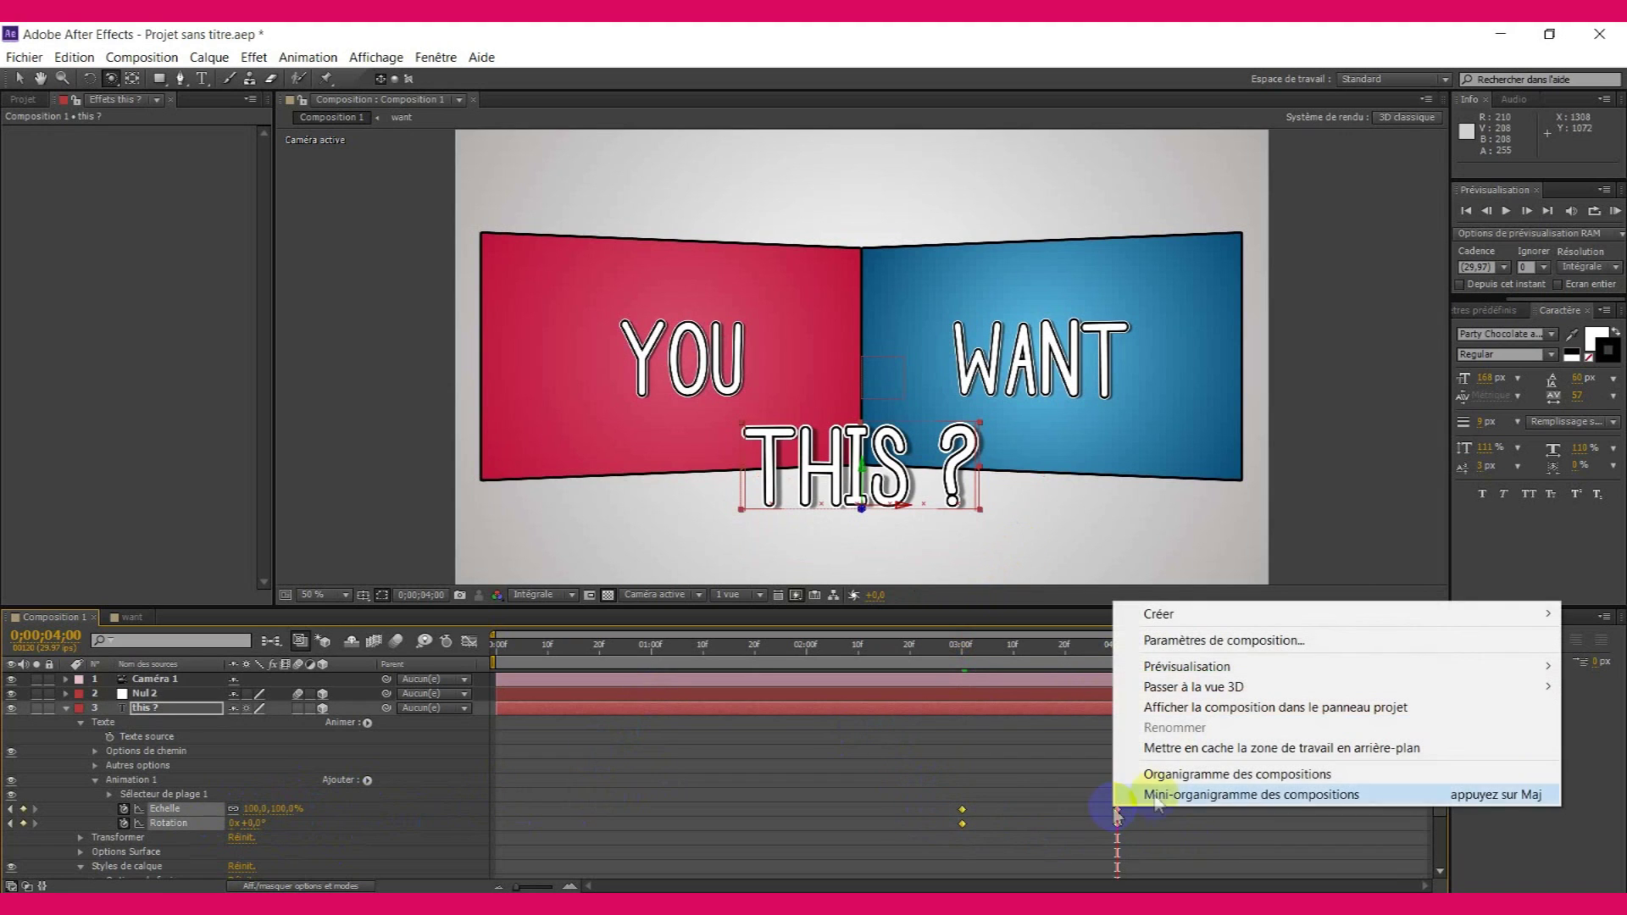
{"action": "right_click", "coordinate": [1117, 823]}
{"action": "mouse_move", "coordinate": [1136, 811]}
{"action": "left_click", "coordinate": [877, 774]}
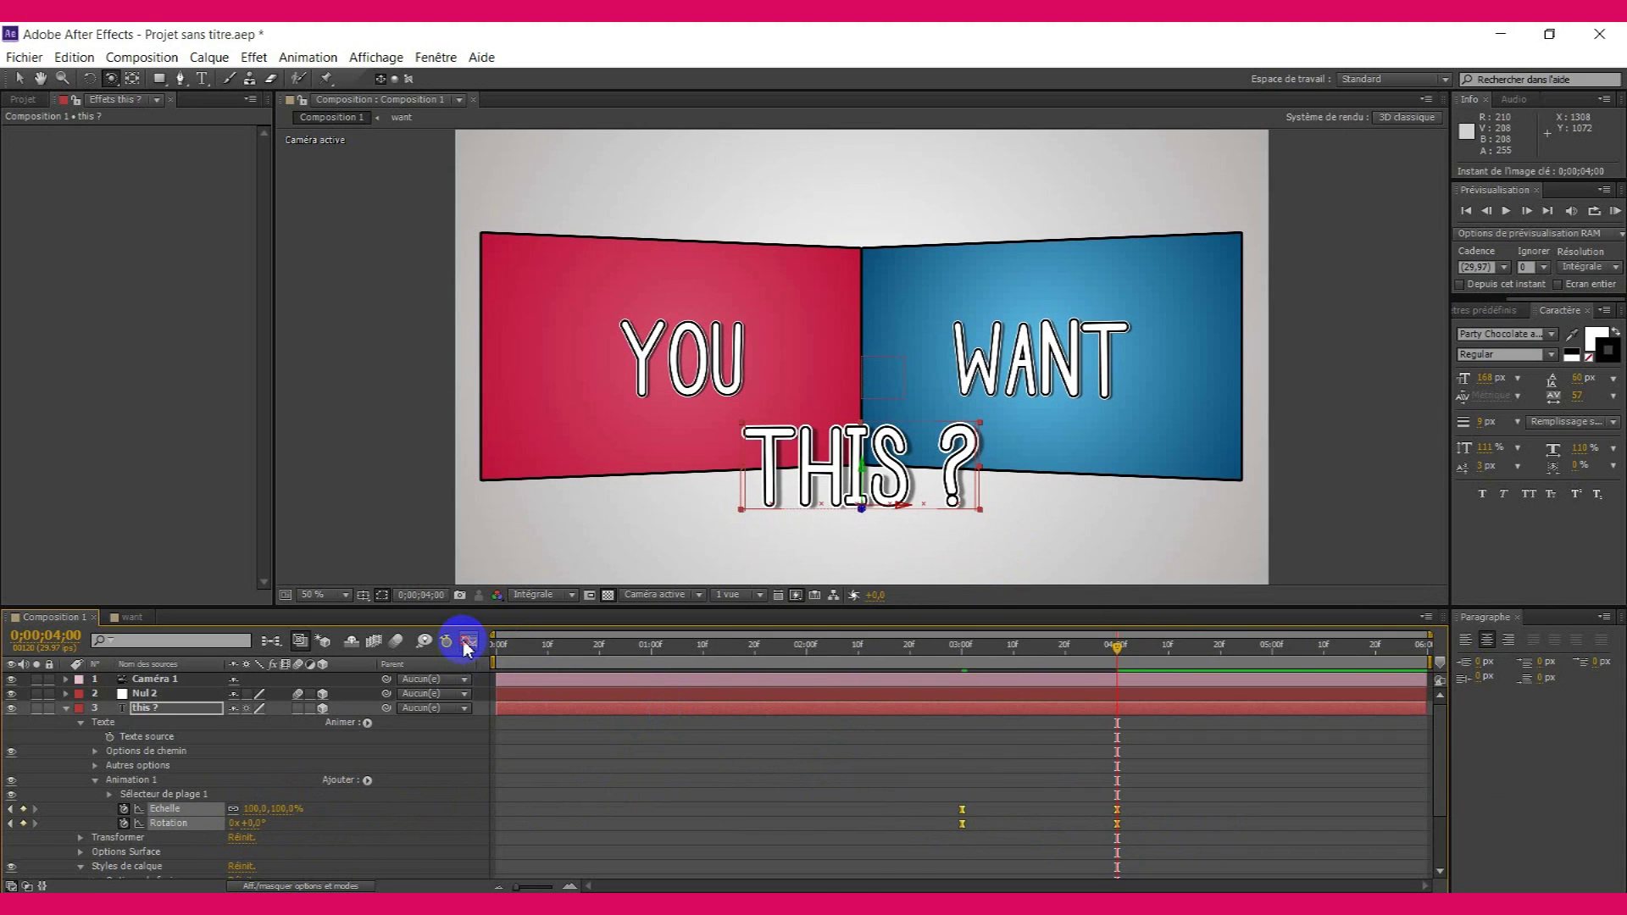
- In the graph editor, lengthen the incoming handles of the final Echelle and Rotation keyframes back to three seconds for a strong slowdown
{"action": "left_click", "coordinate": [468, 642]}
{"action": "left_click", "coordinate": [1120, 705]}
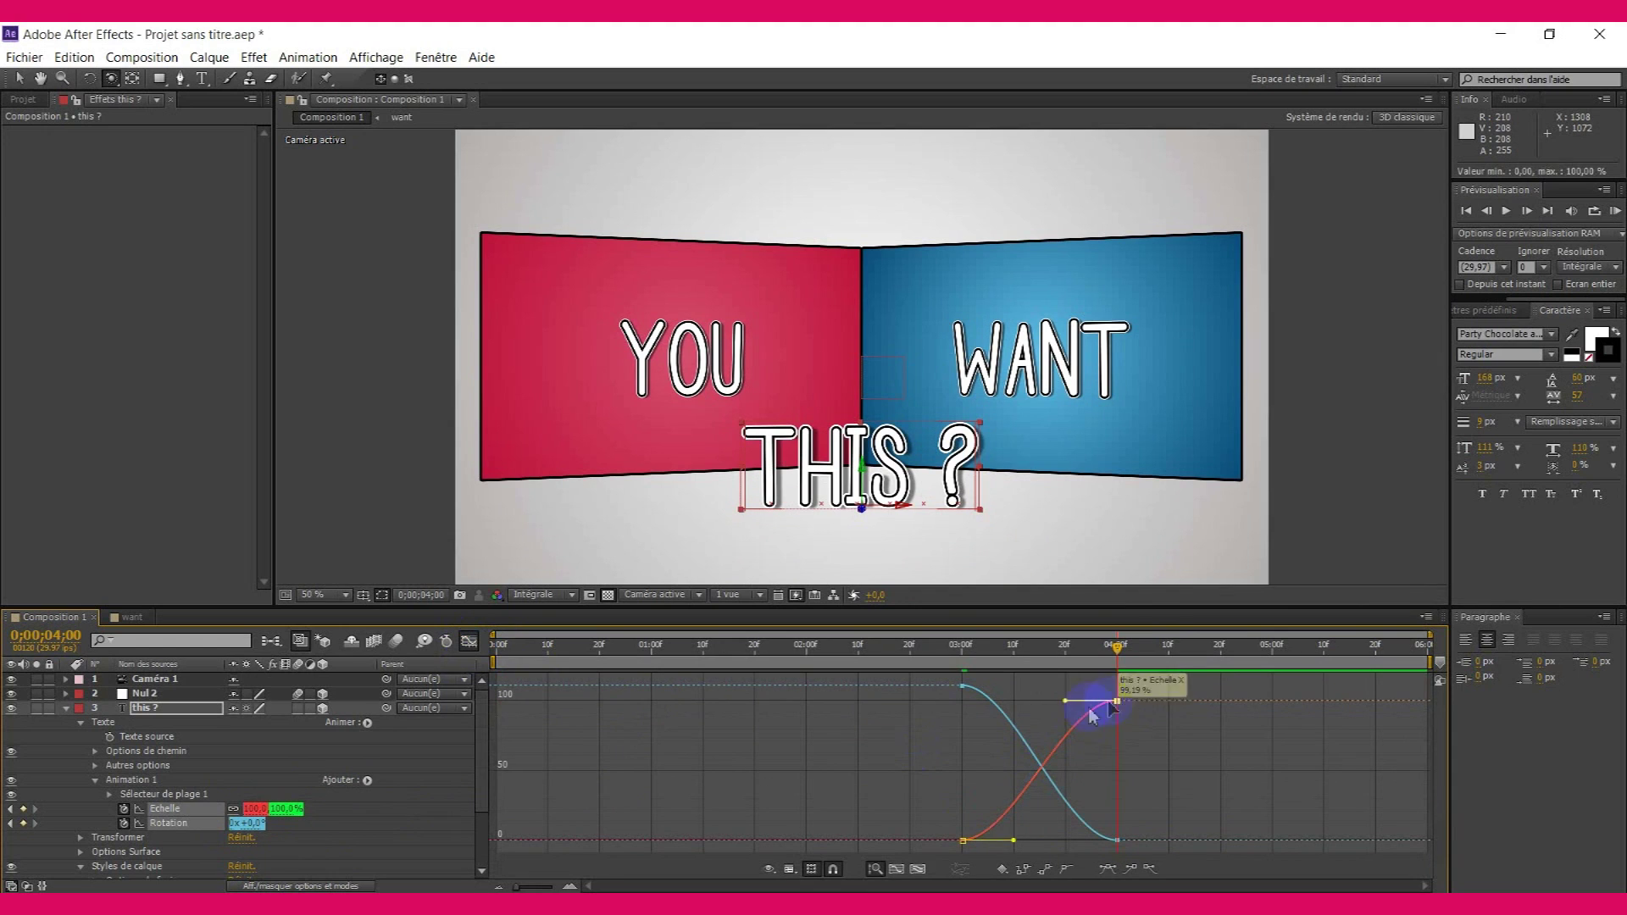
{"action": "left_click_drag", "start_coordinate": [1064, 701], "coordinate": [839, 696]}
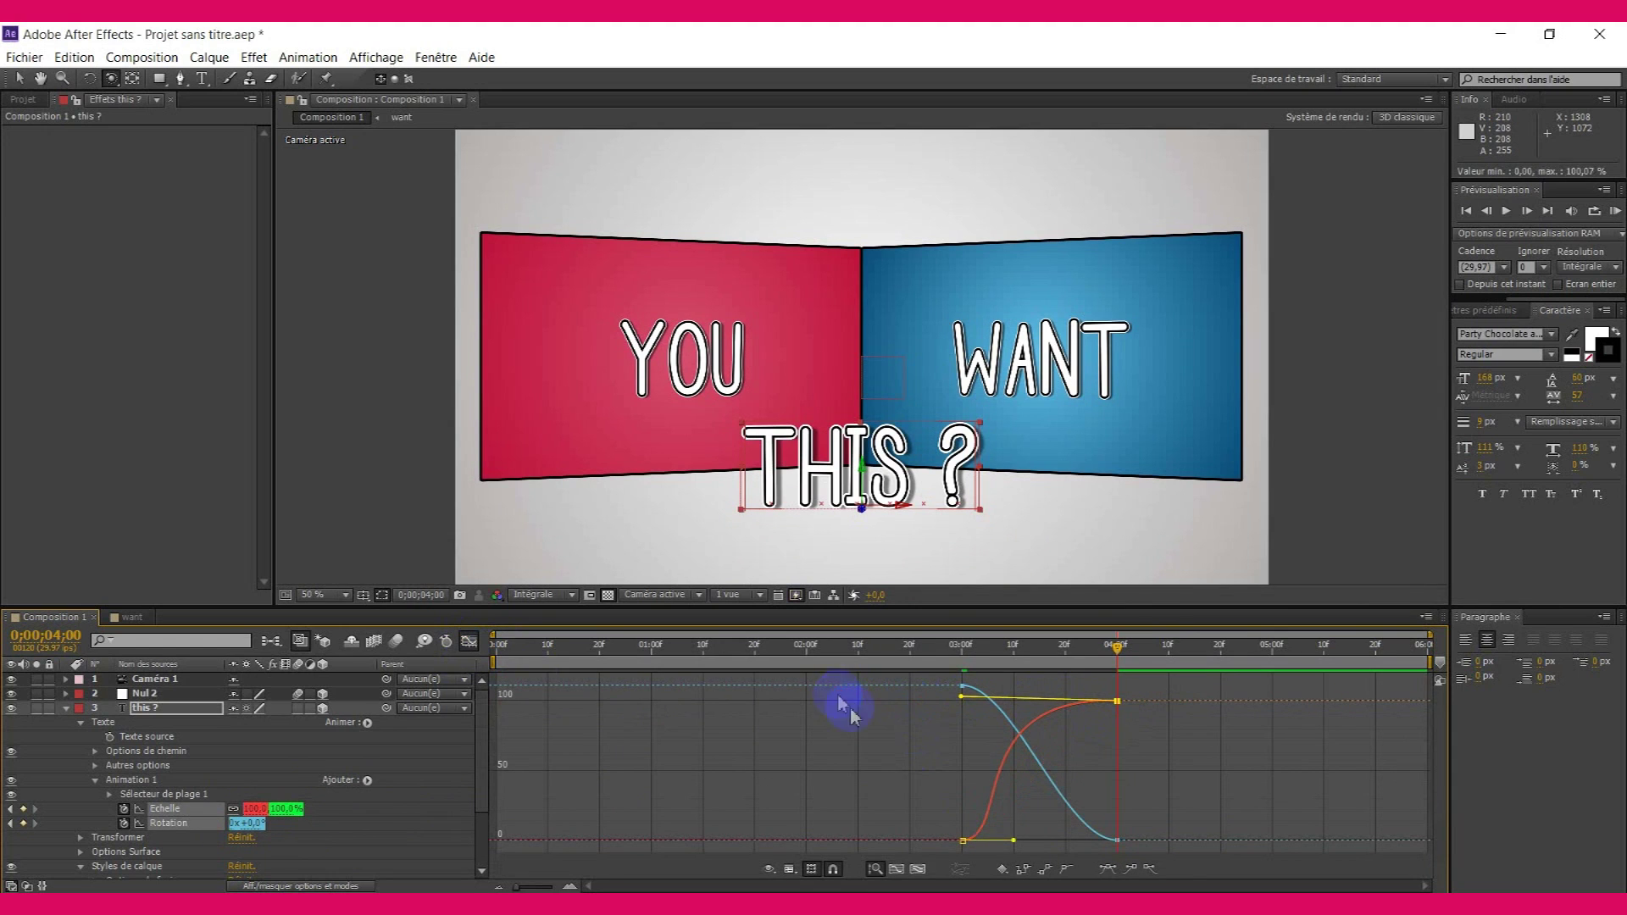
{"action": "mouse_move", "coordinate": [1115, 842]}
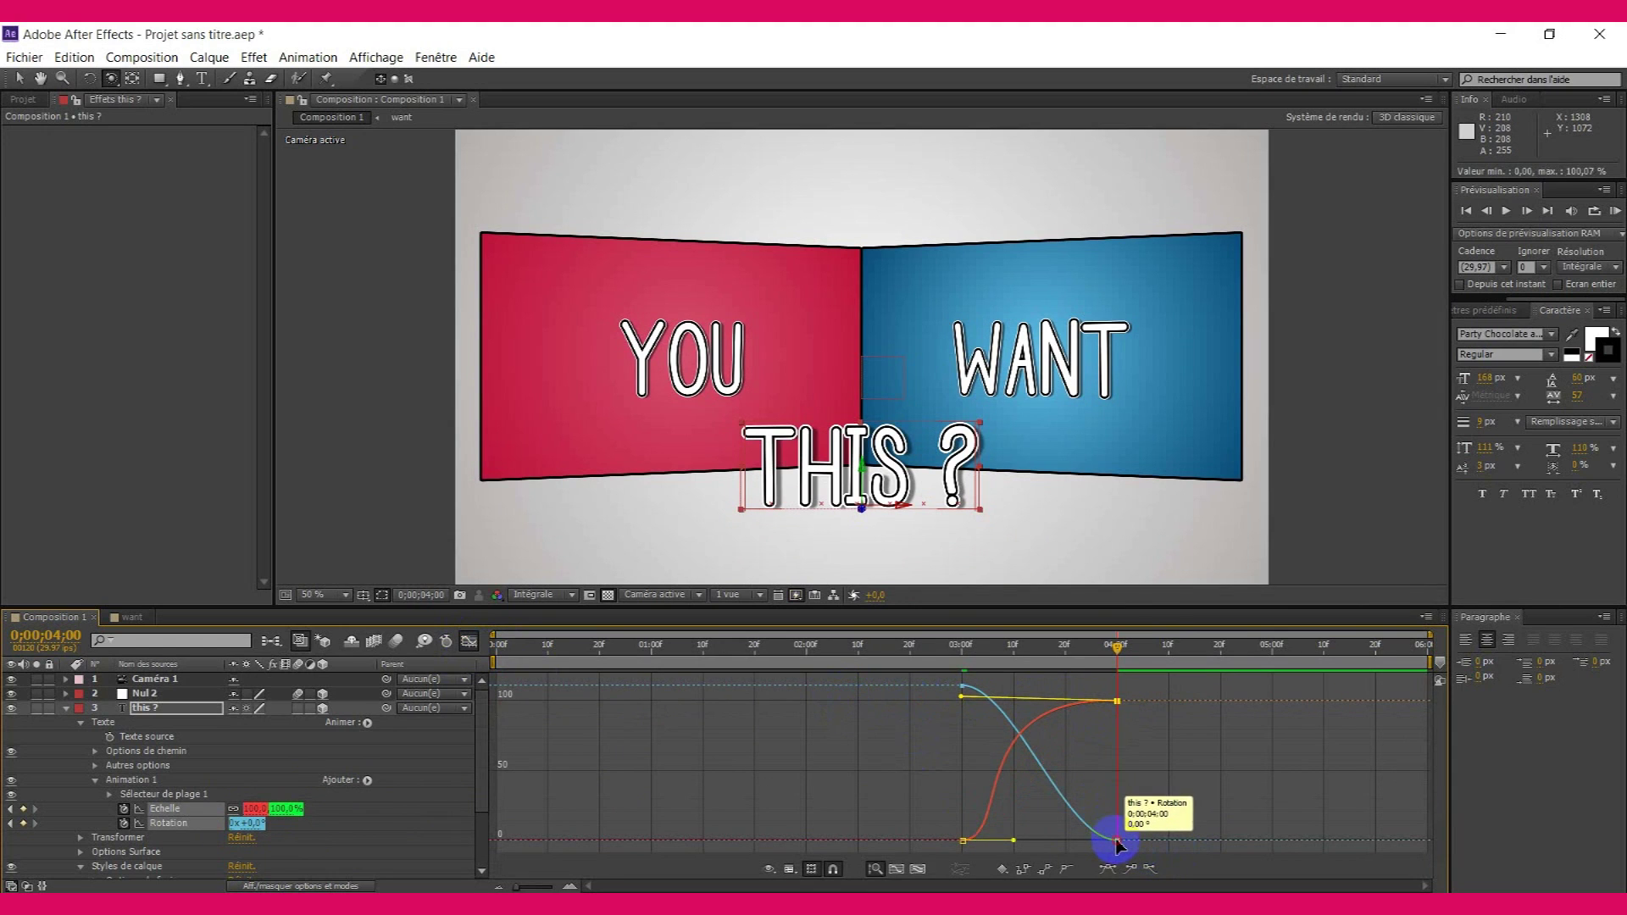
{"action": "left_click", "coordinate": [1117, 841]}
{"action": "left_click_drag", "start_coordinate": [1066, 844], "coordinate": [833, 851]}
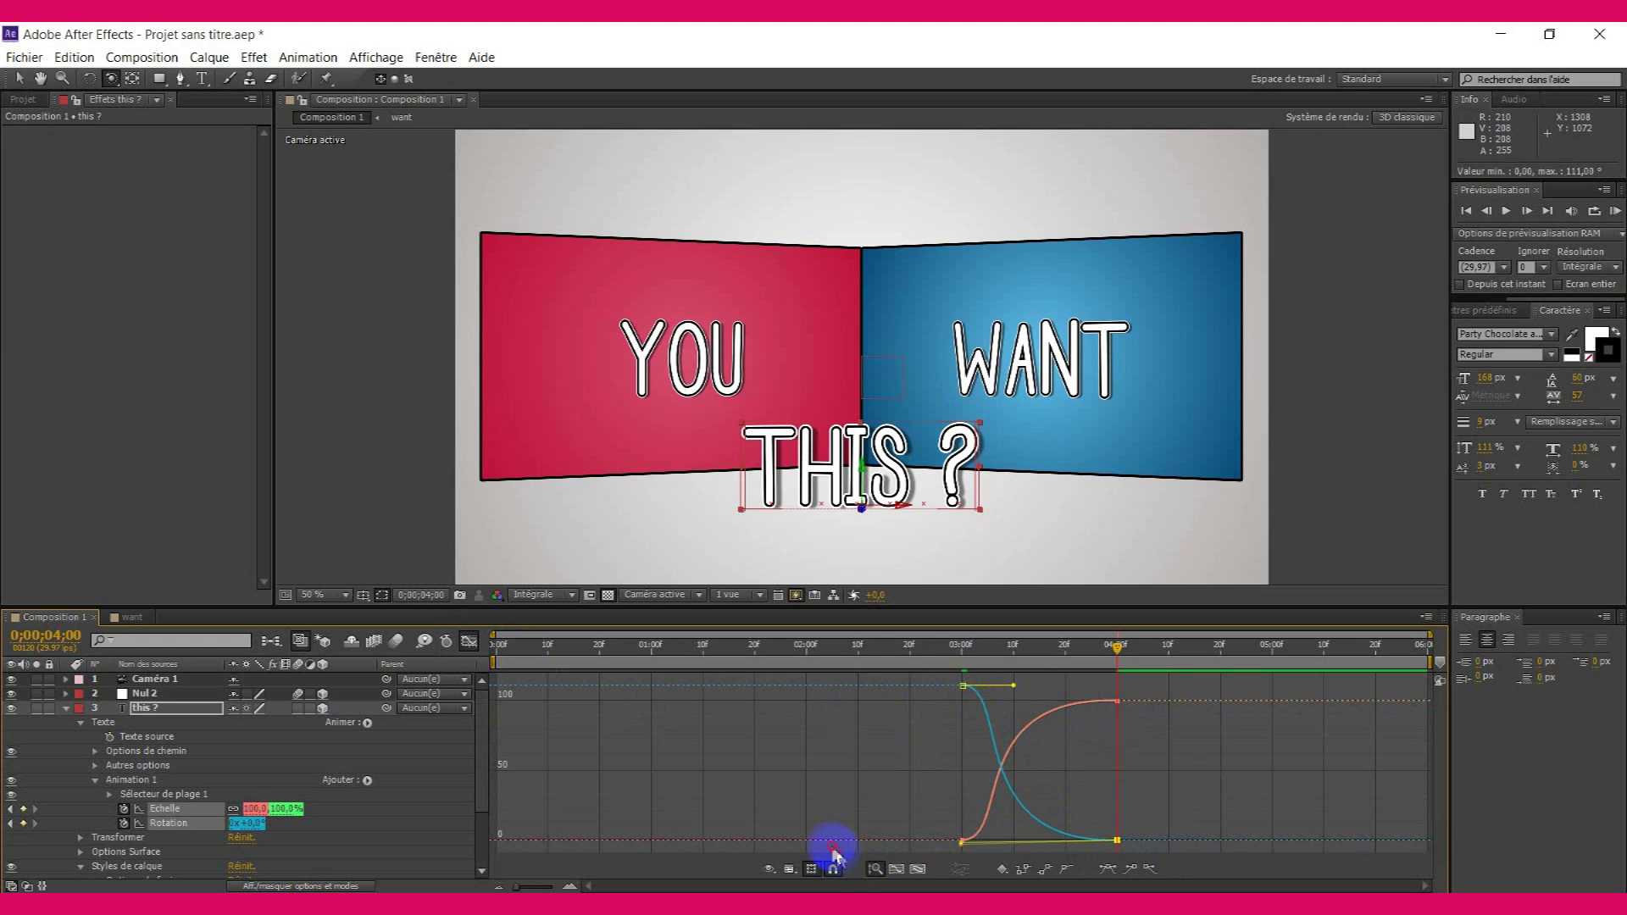
{"action": "left_click", "coordinate": [470, 643]}
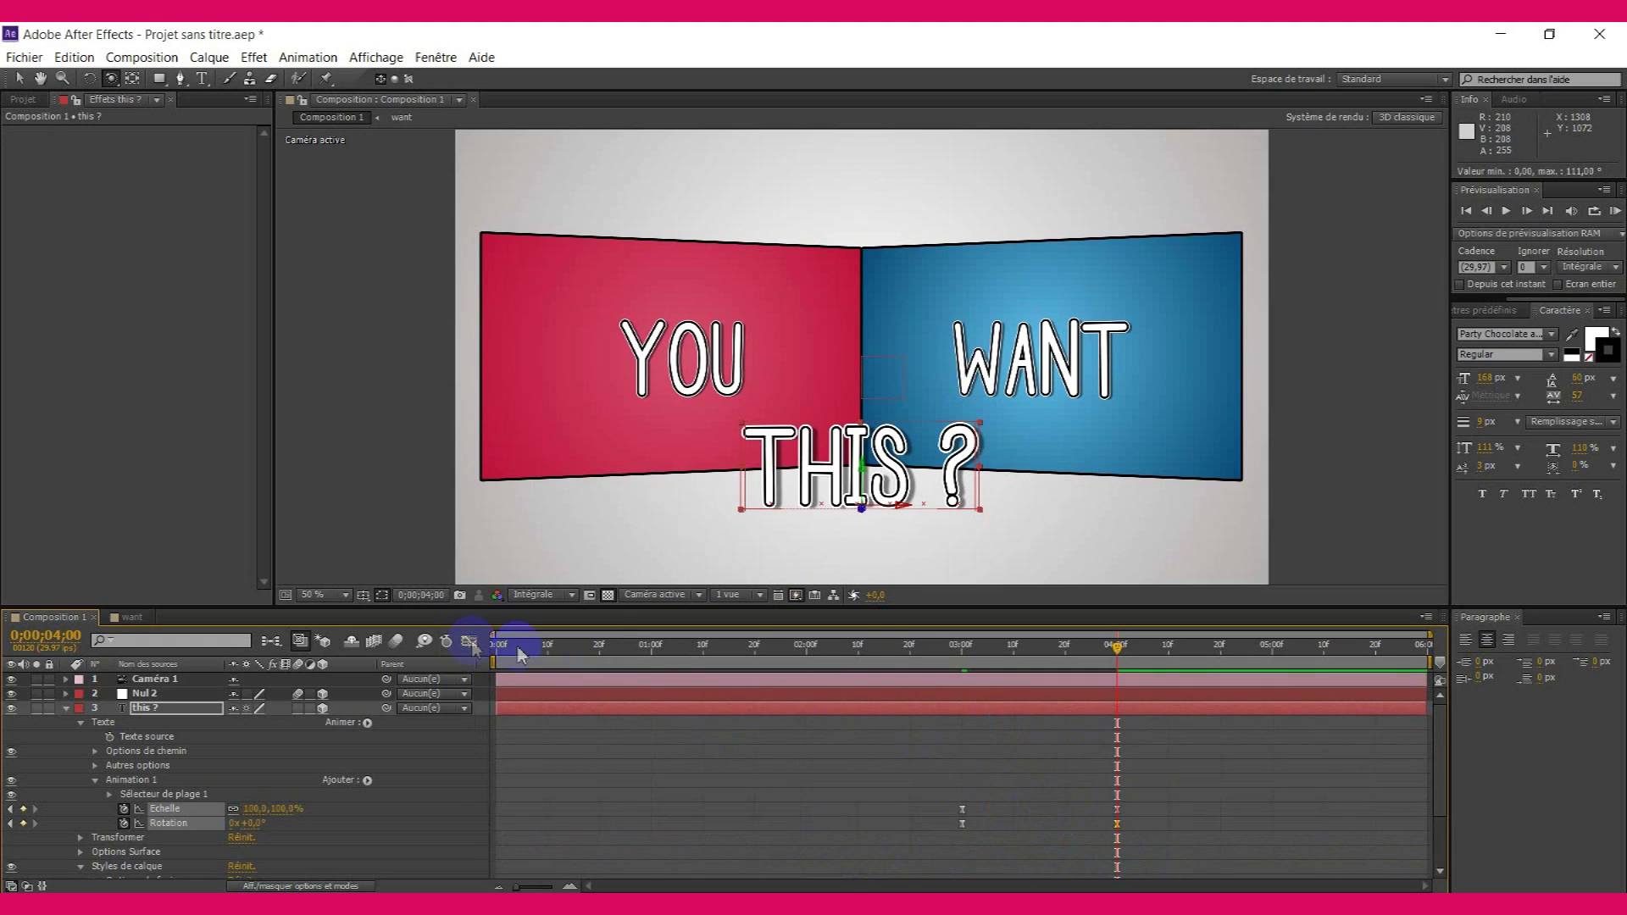
- Deselect the text animator keyframes, collapse the layer properties, and enable motion blur on the "this ?" layer
{"action": "left_click", "coordinate": [669, 755]}
{"action": "left_click", "coordinate": [298, 708]}
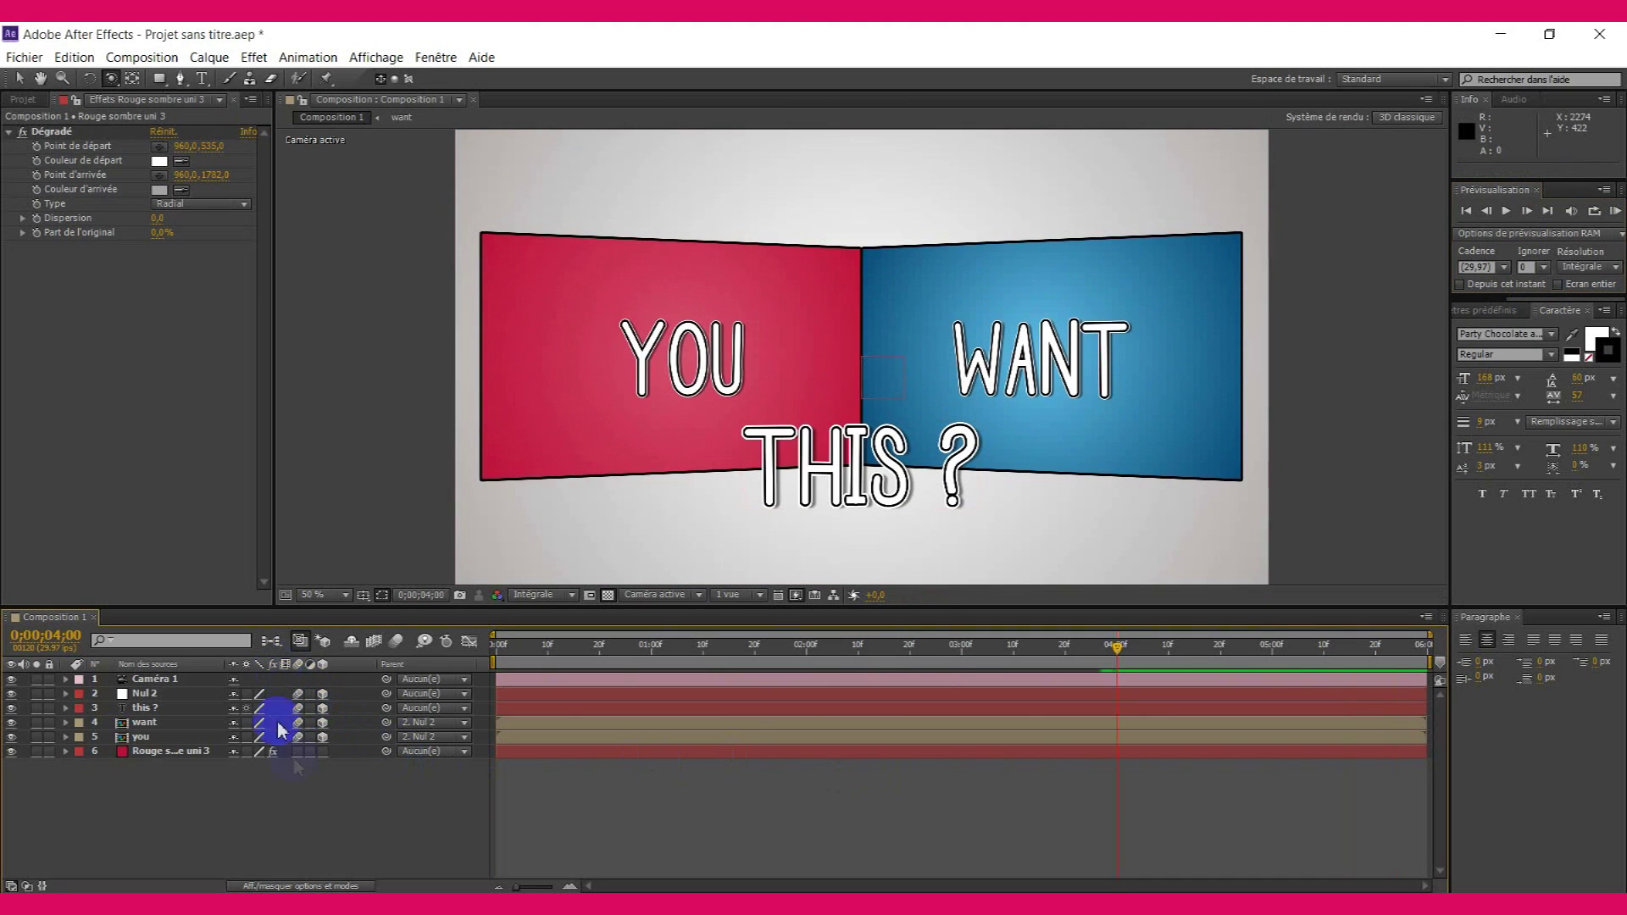
{"action": "left_click", "coordinate": [299, 693]}
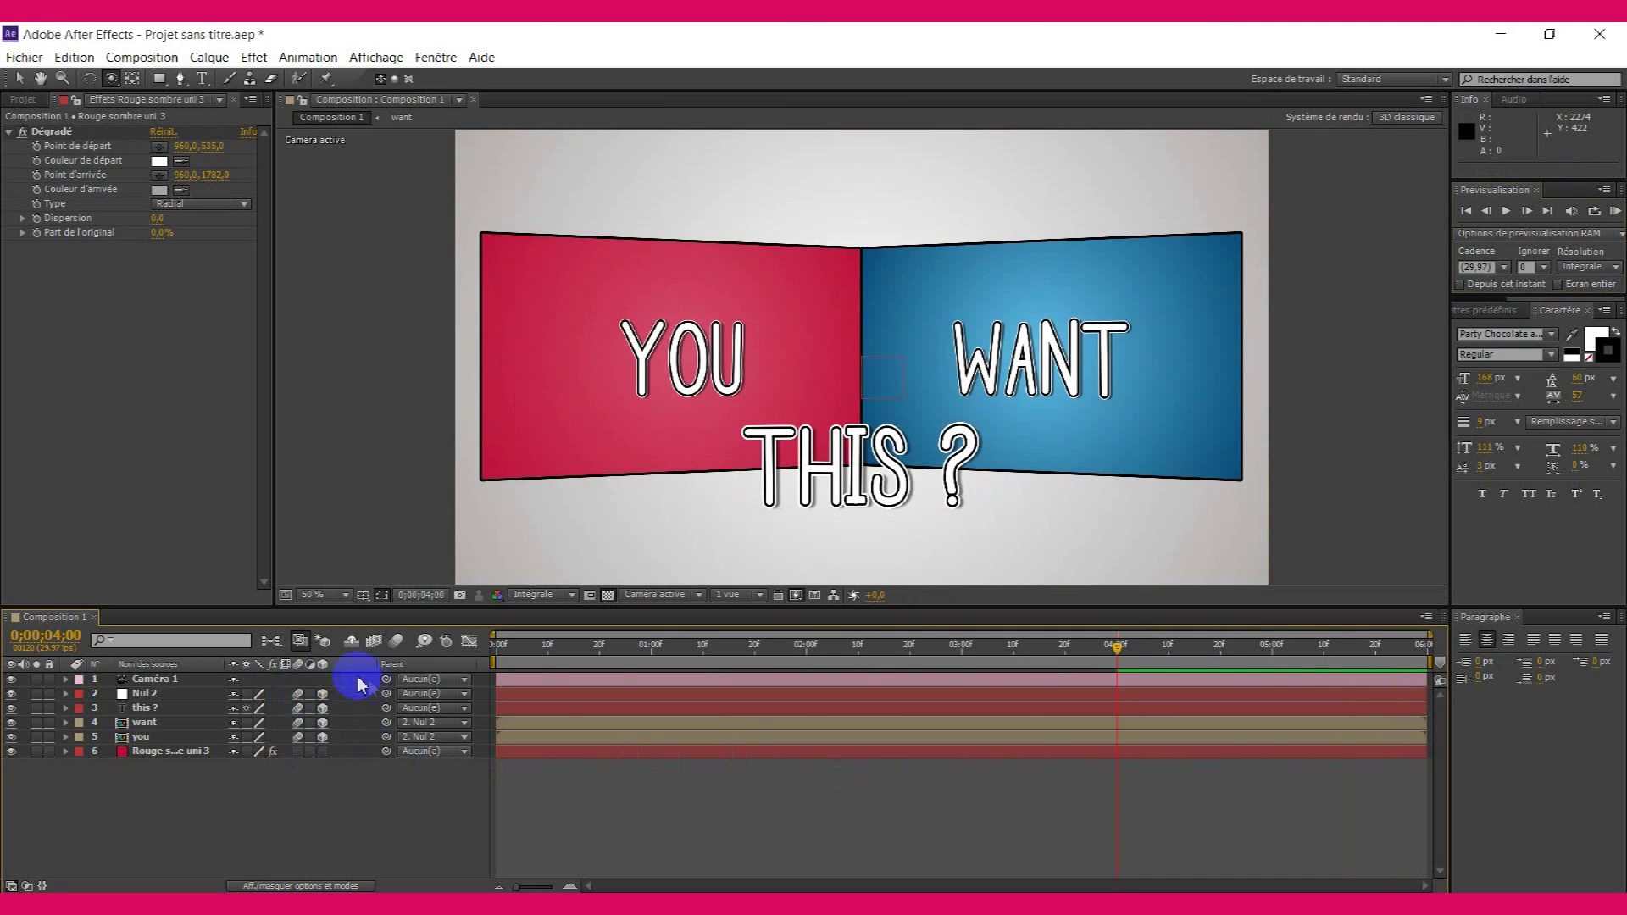